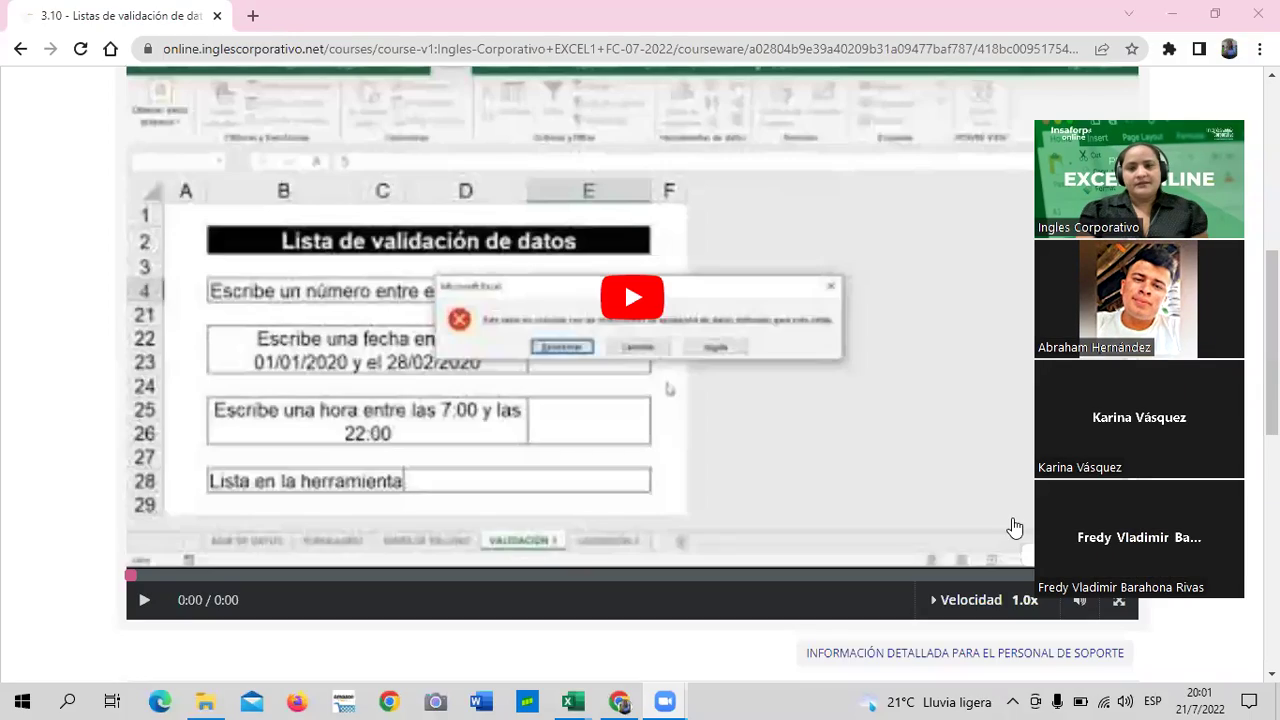
Step: Open lesson 3.9 'Objetivo de la lección' and read through its objective and 'Lista de validación' slide
scroll(540, 330, "up", 2)
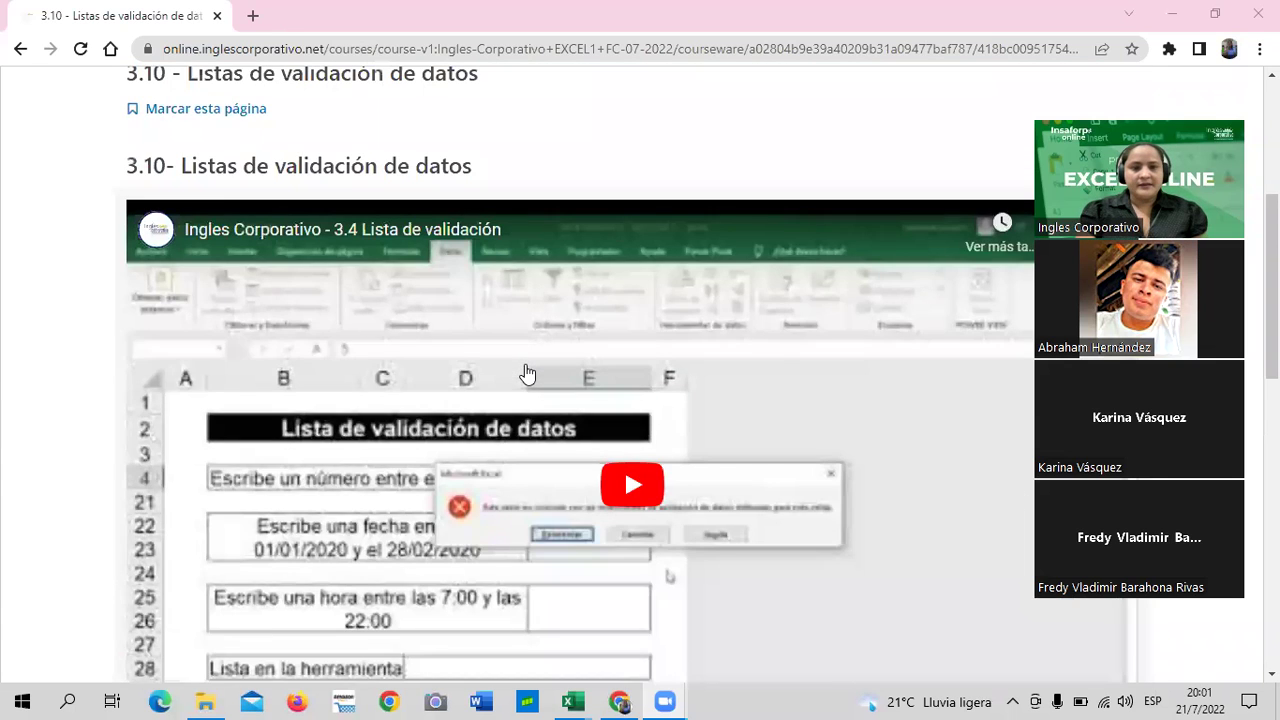
scroll(523, 371, "up", 2)
scroll(560, 360, "up", 1)
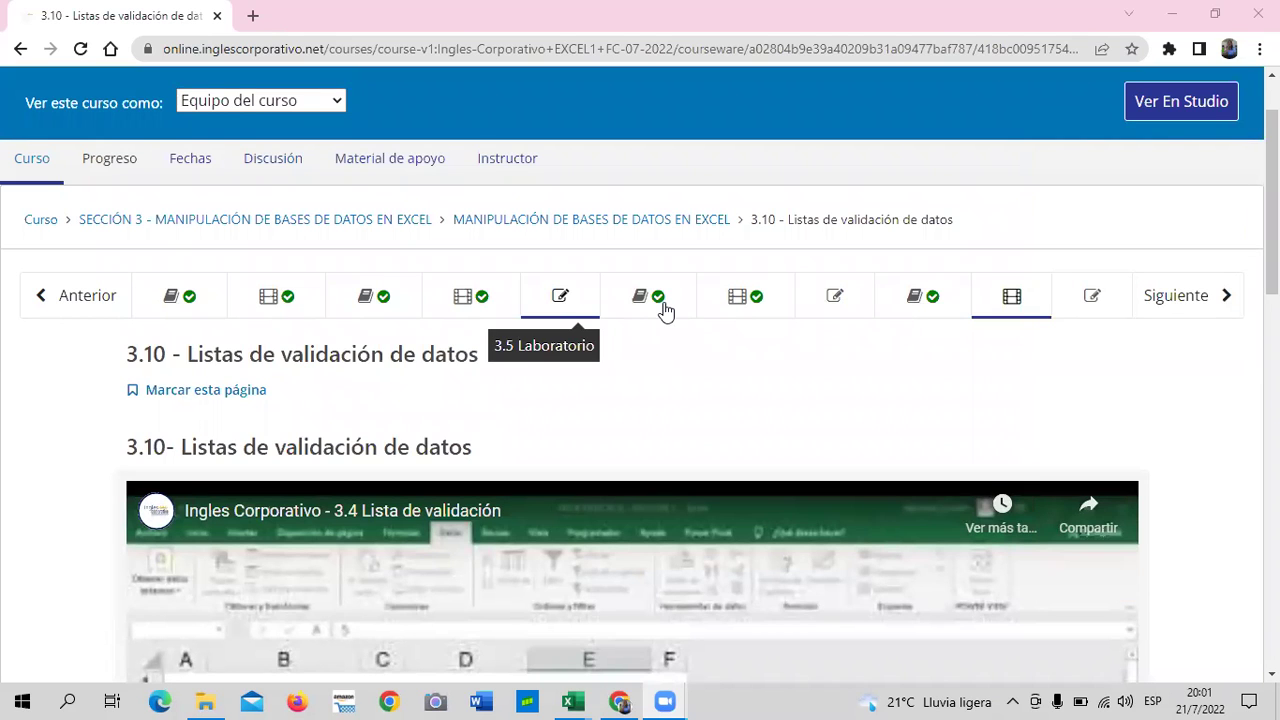
left_click(952, 300)
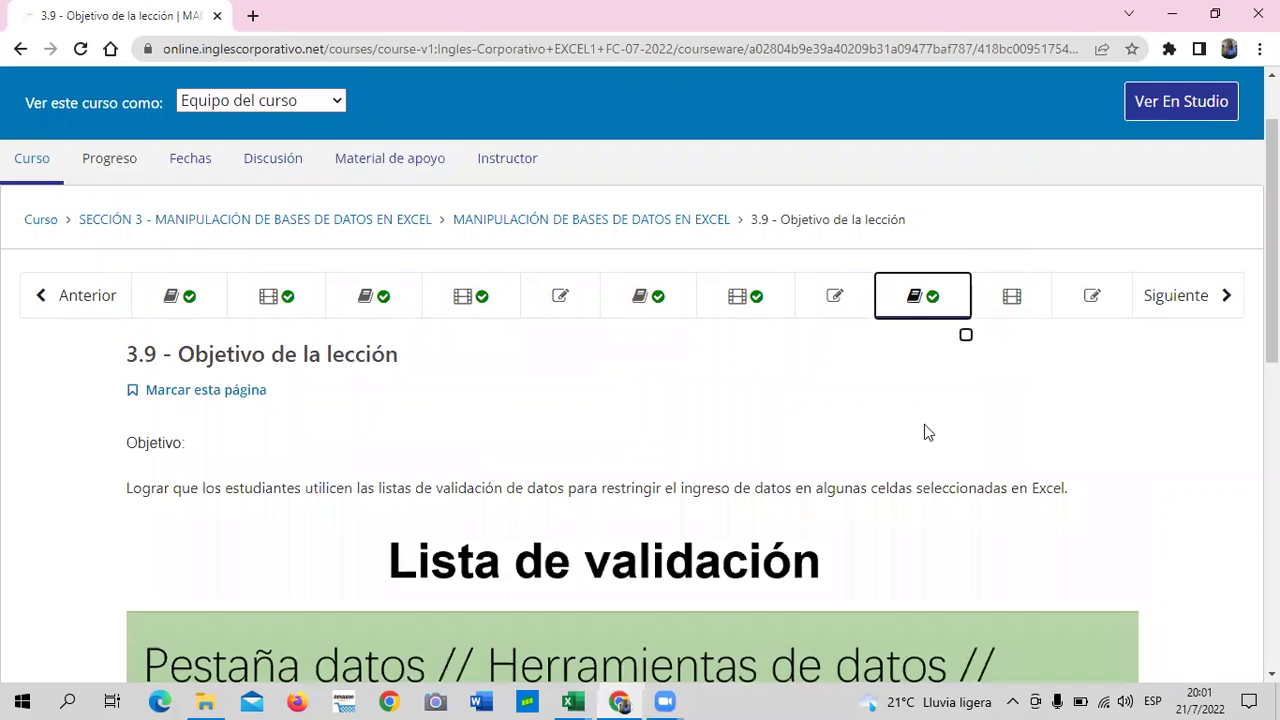
scroll(924, 424, "down", 1)
scroll(913, 416, "down", 2)
scroll(830, 439, "down", 2)
scroll(829, 439, "up", 3)
scroll(829, 436, "up", 3)
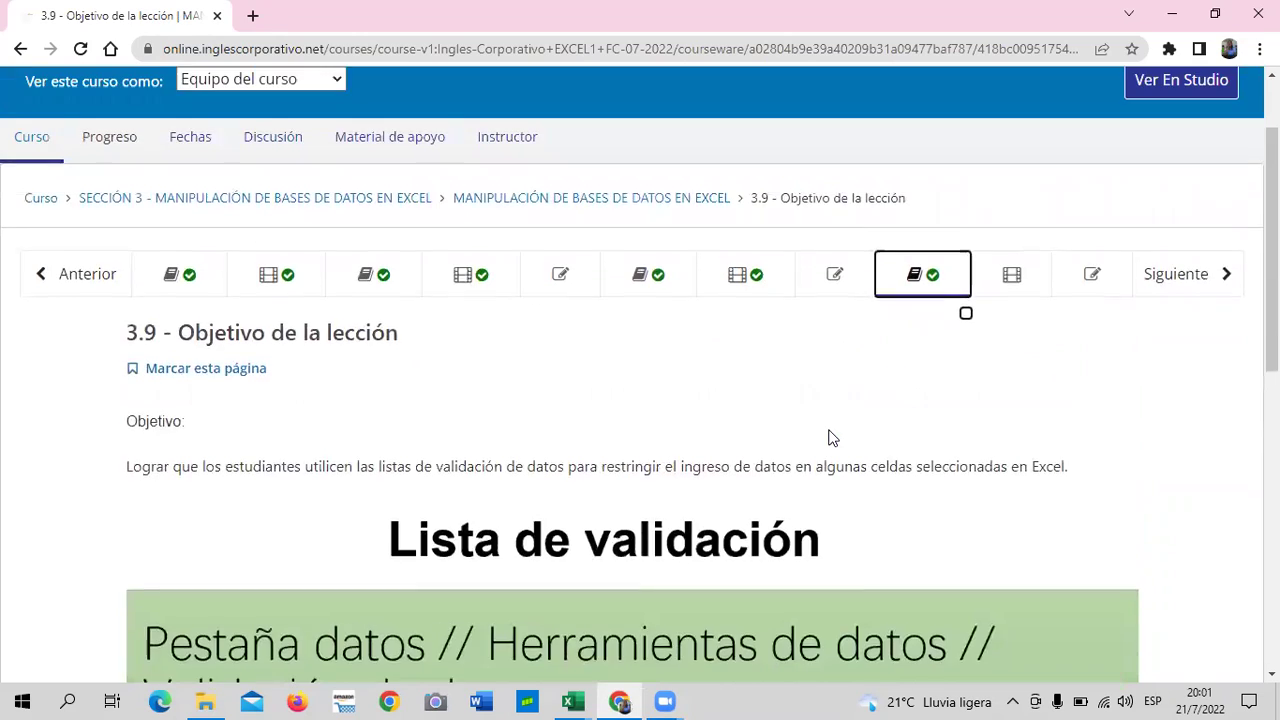
scroll(830, 430, "down", 2)
scroll(831, 421, "down", 5)
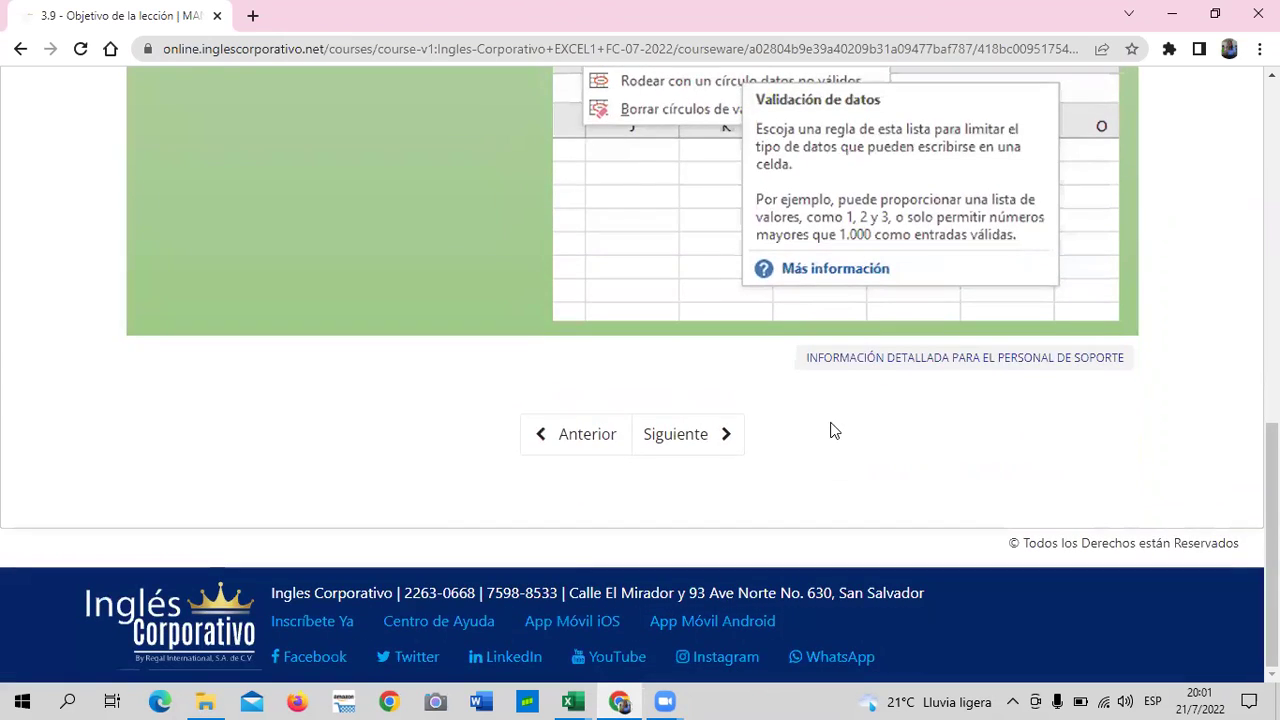
scroll(830, 421, "up", 3)
scroll(830, 421, "up", 2)
scroll(825, 345, "down", 1)
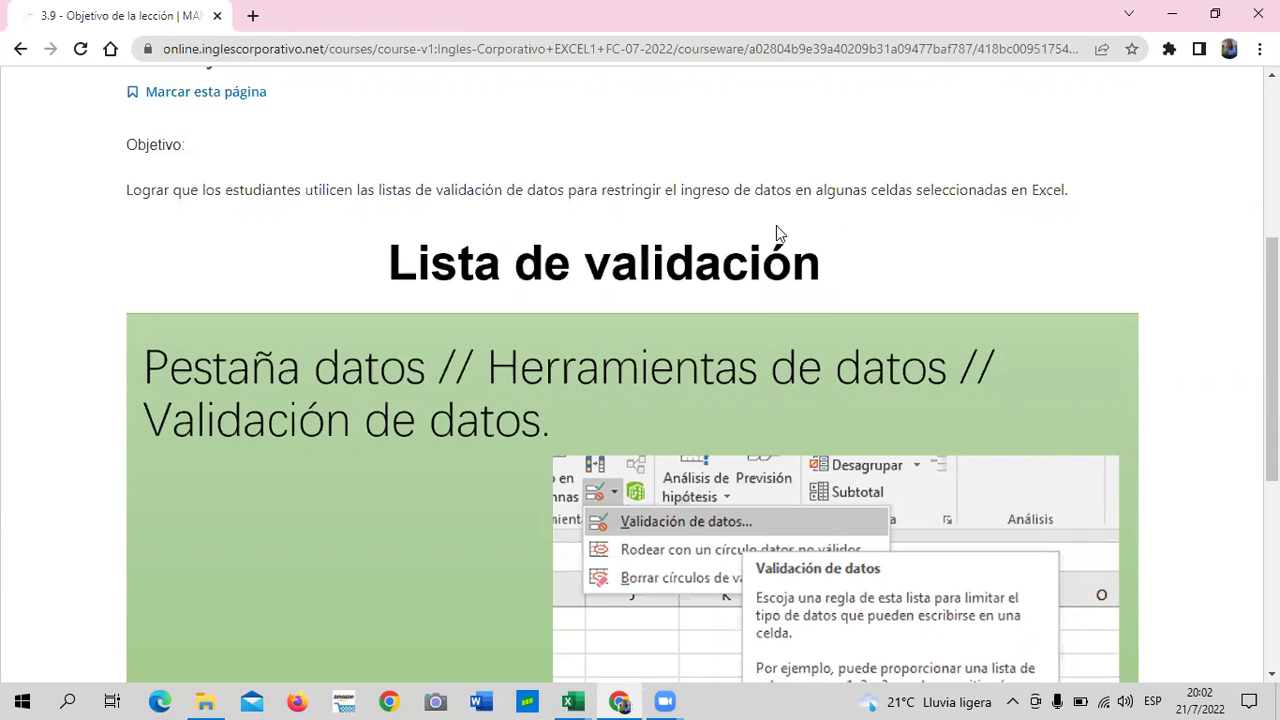
scroll(780, 233, "up", 1)
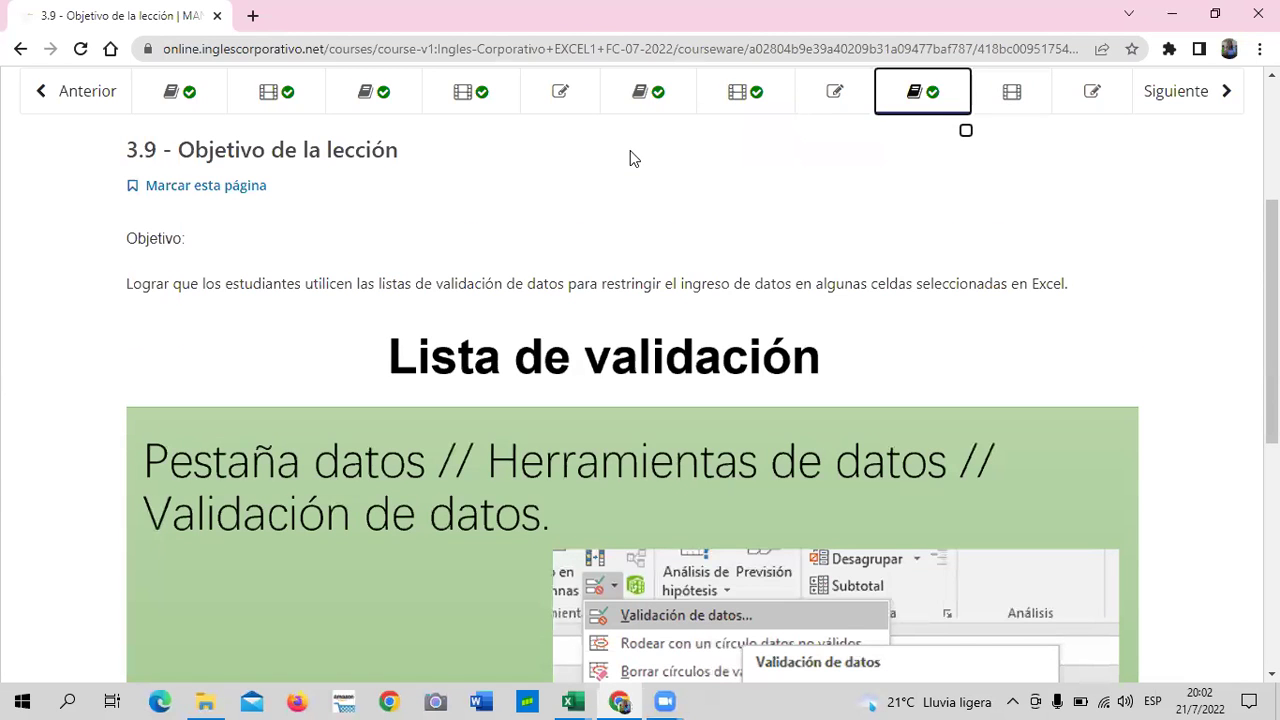
scroll(630, 157, "down", 5)
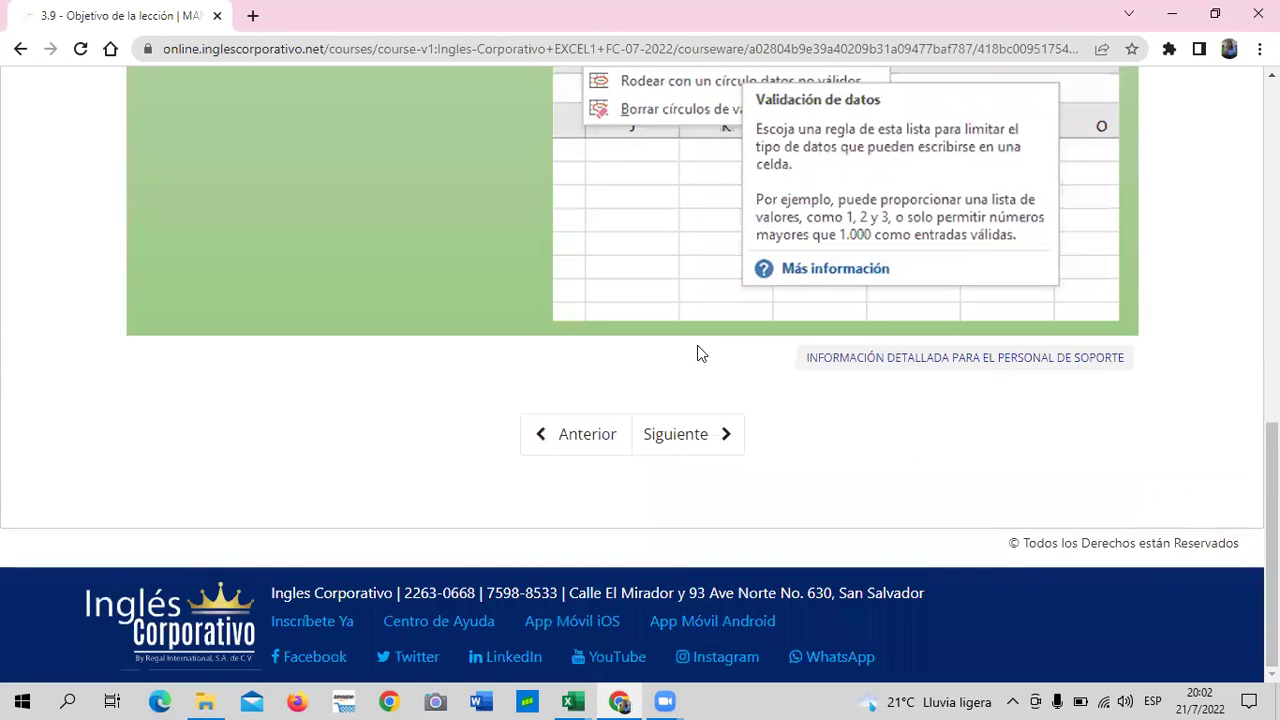
scroll(700, 352, "up", 2)
scroll(697, 341, "up", 2)
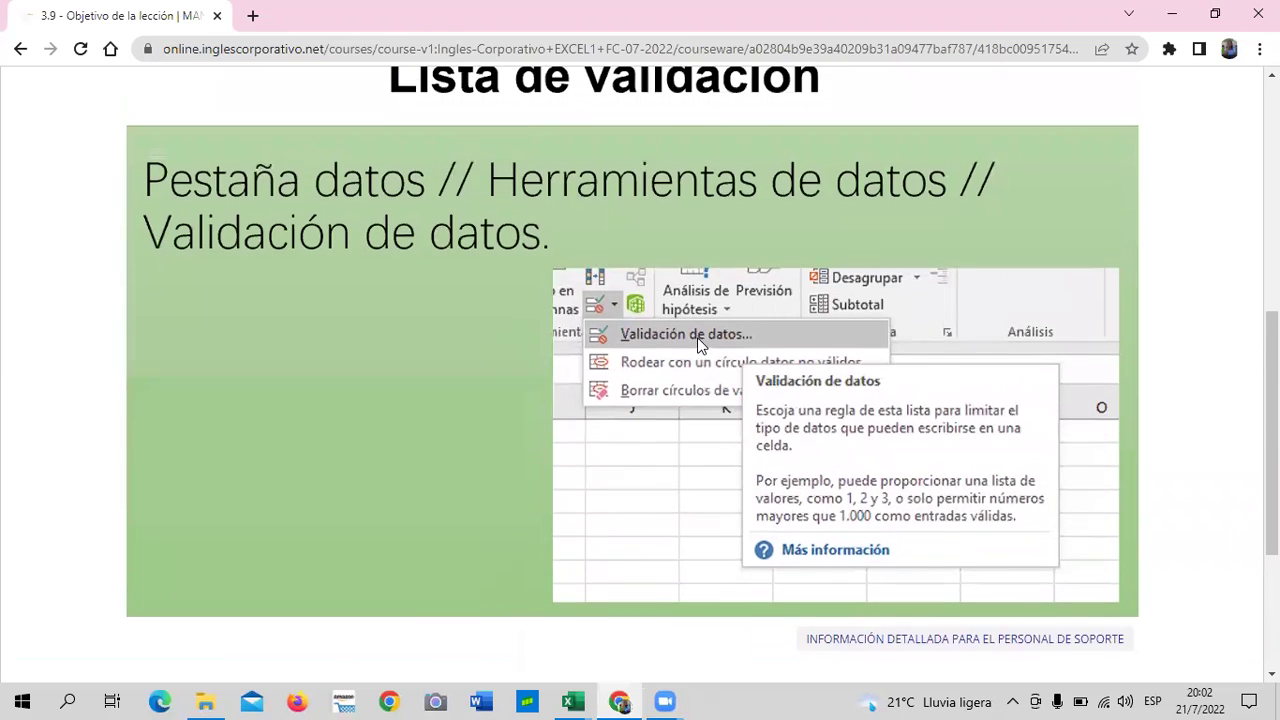
scroll(697, 345, "up", 1)
scroll(697, 343, "up", 1)
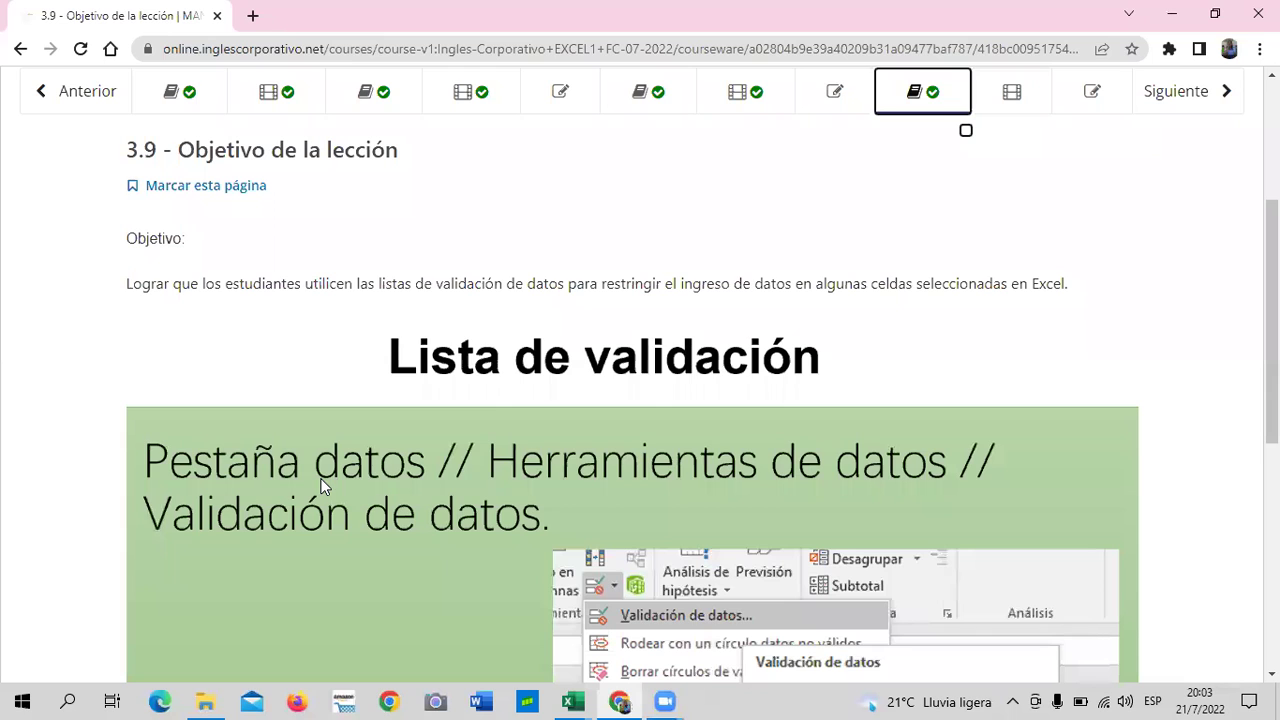
scroll(322, 487, "down", 1)
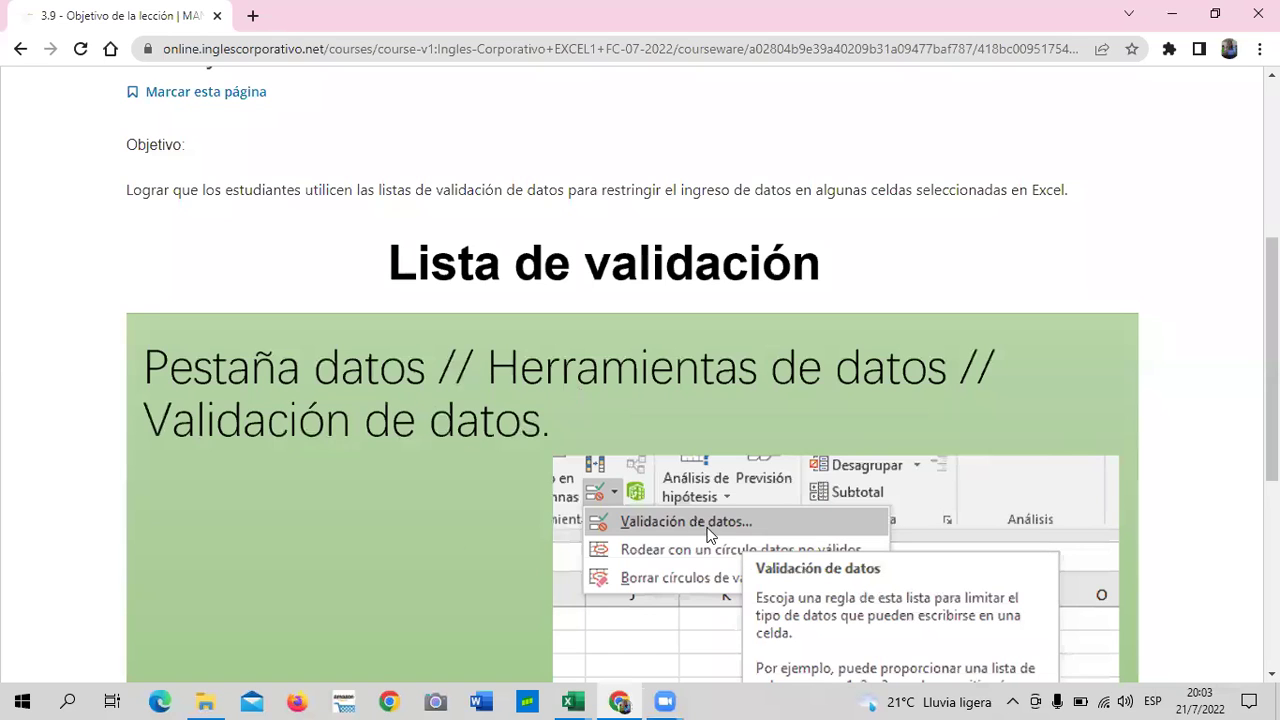
scroll(600, 510, "down", 1)
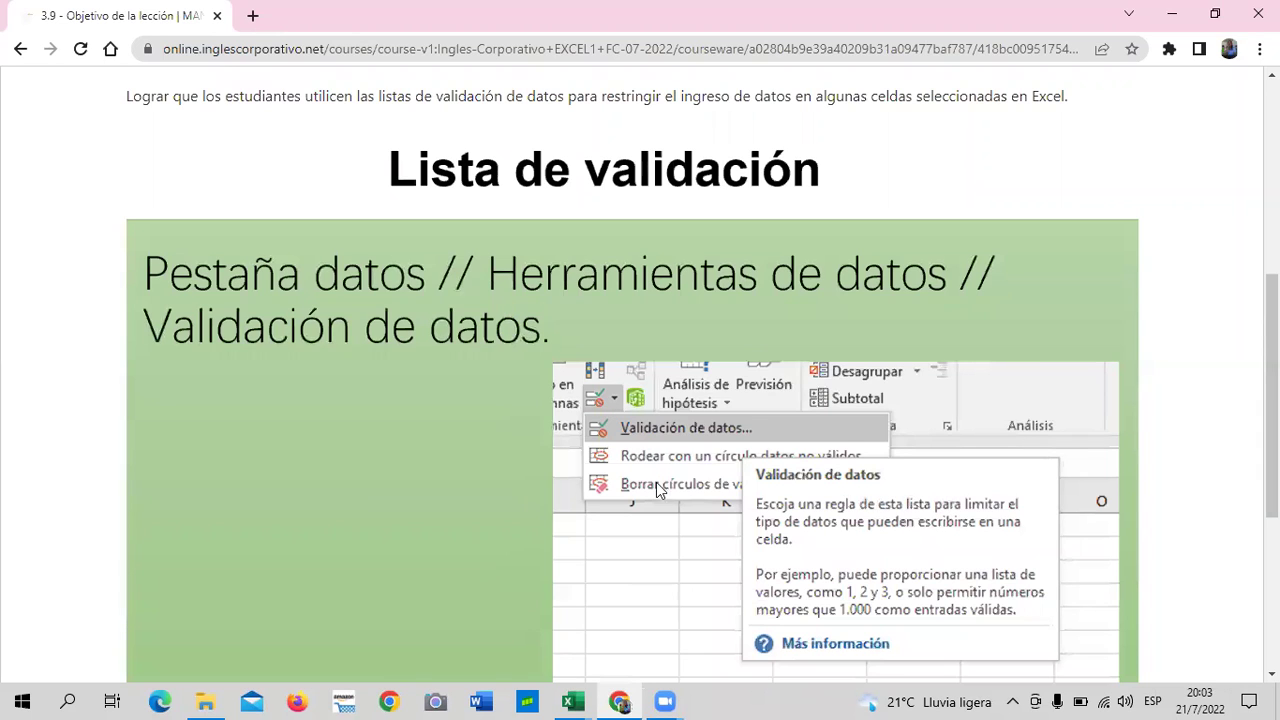
scroll(658, 490, "down", 2)
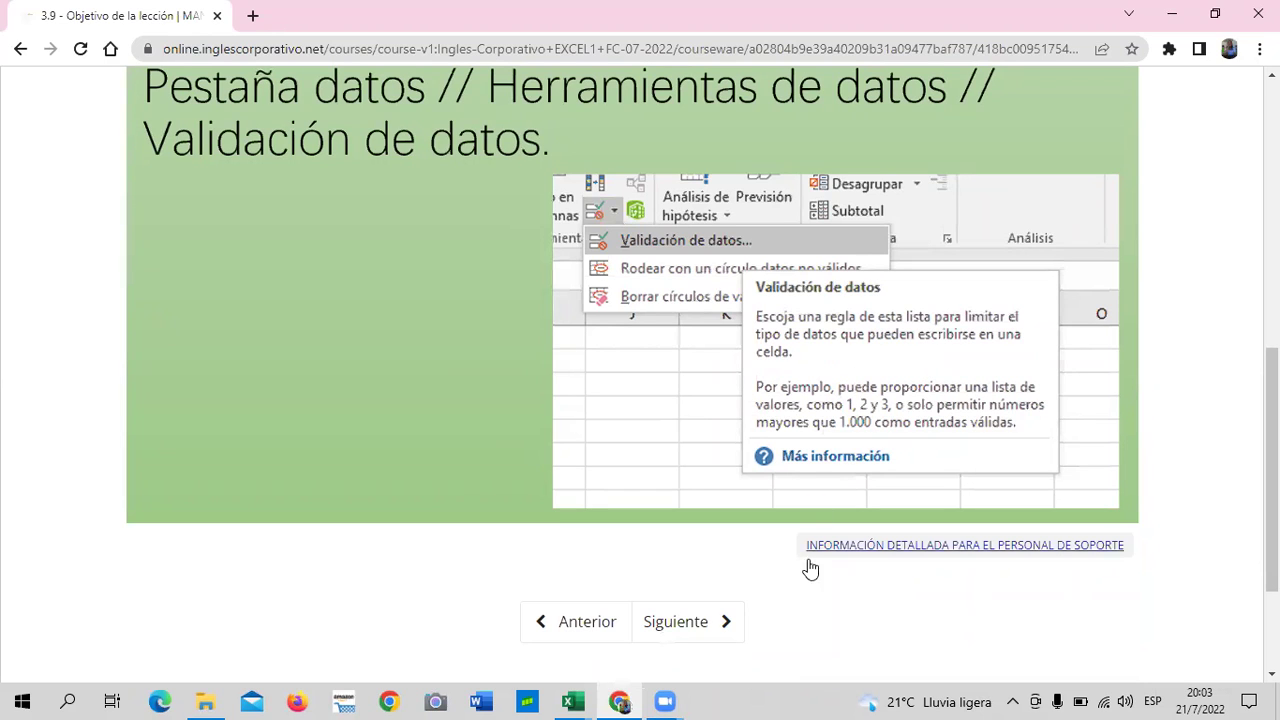
Step: Advance to lesson 3.10 'Listas de validación de datos' and scroll down to its embedded video
left_click(690, 628)
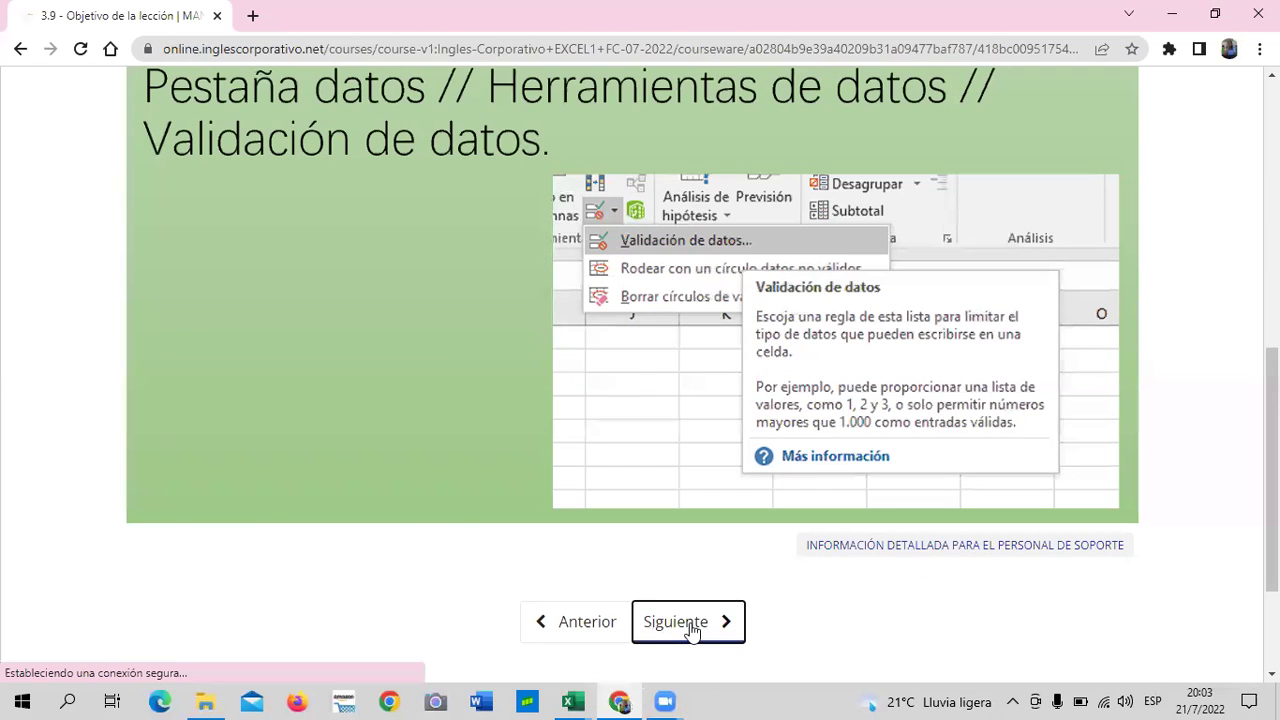
scroll(695, 605, "down", 1)
scroll(695, 605, "down", 2)
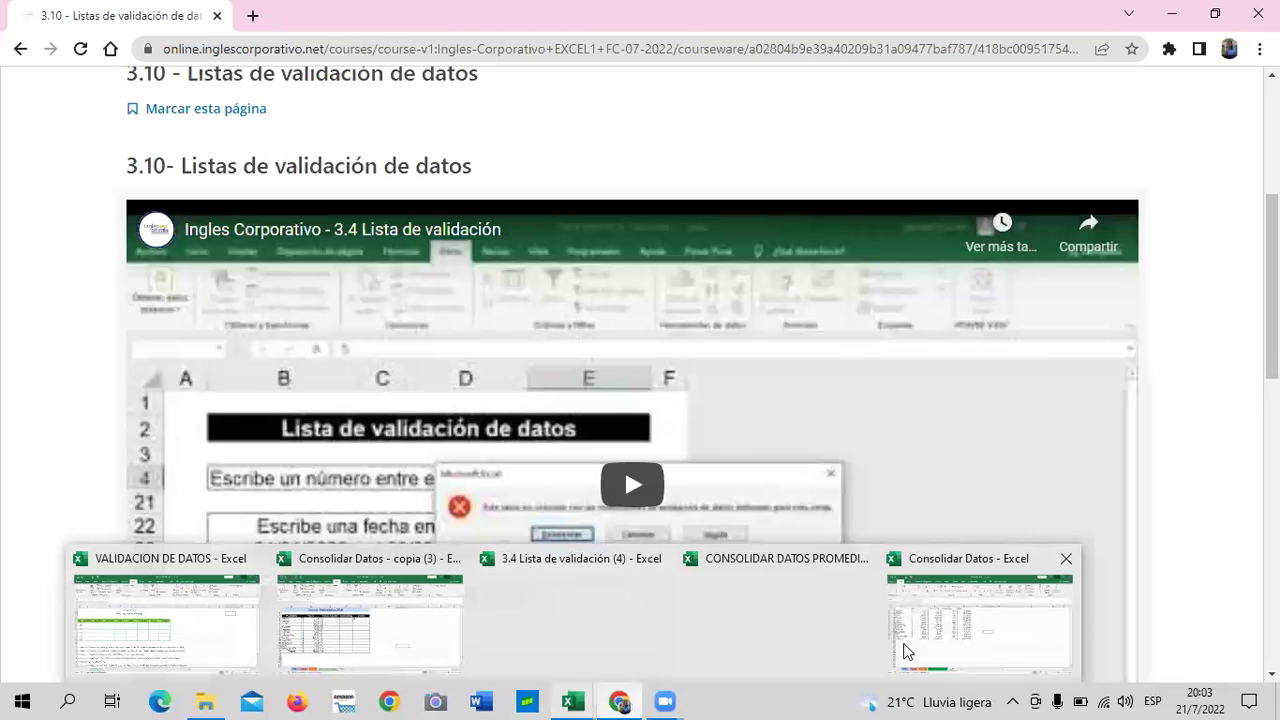
scroll(797, 372, "down", 2)
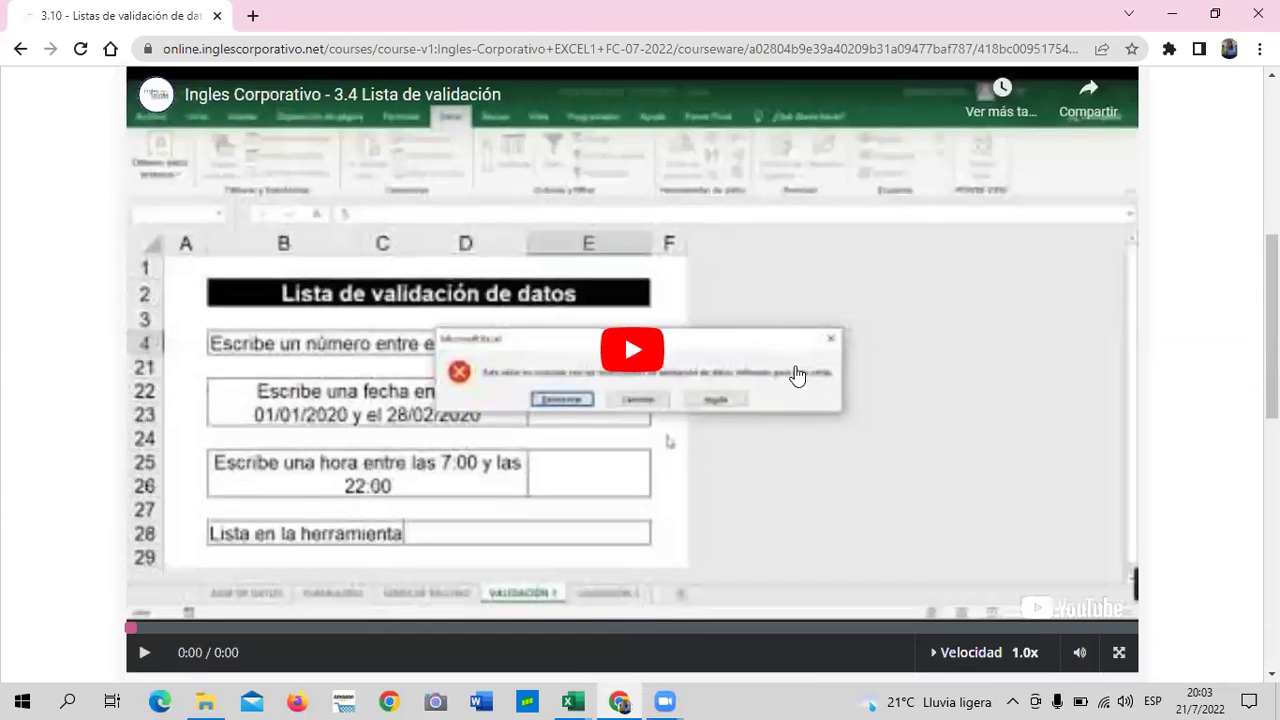
scroll(888, 444, "down", 2)
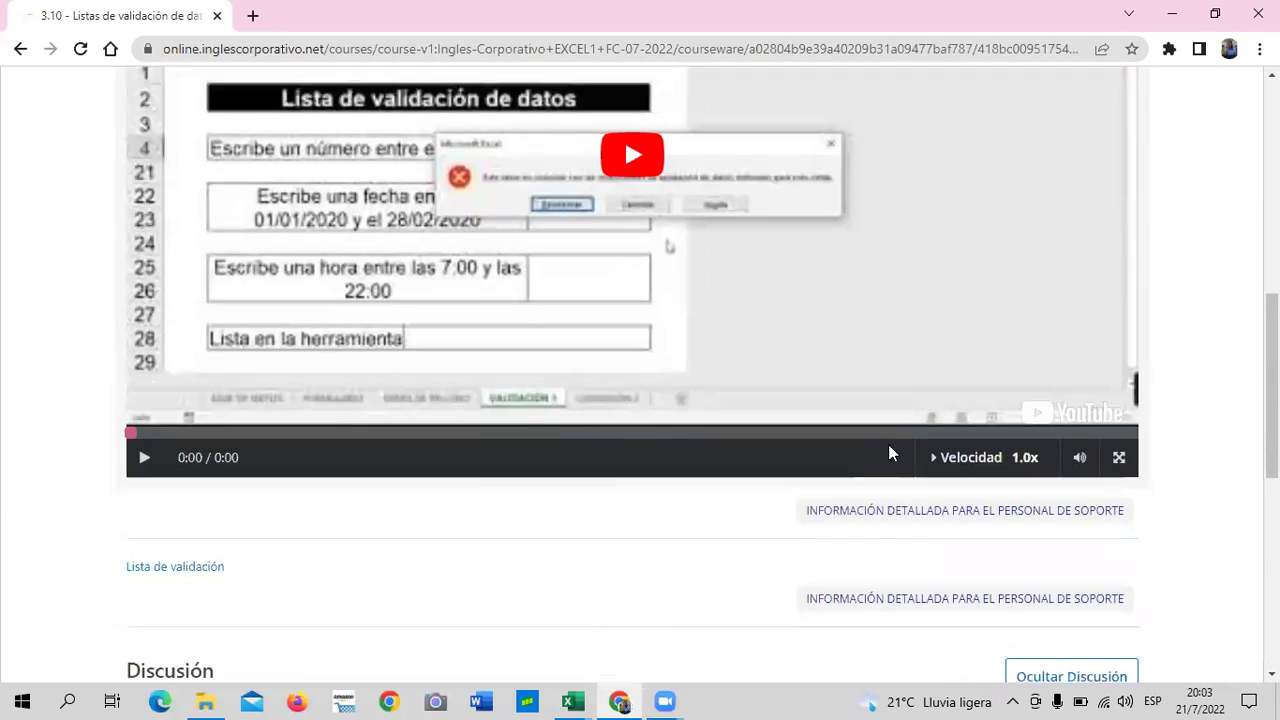
scroll(1189, 406, "up", 2)
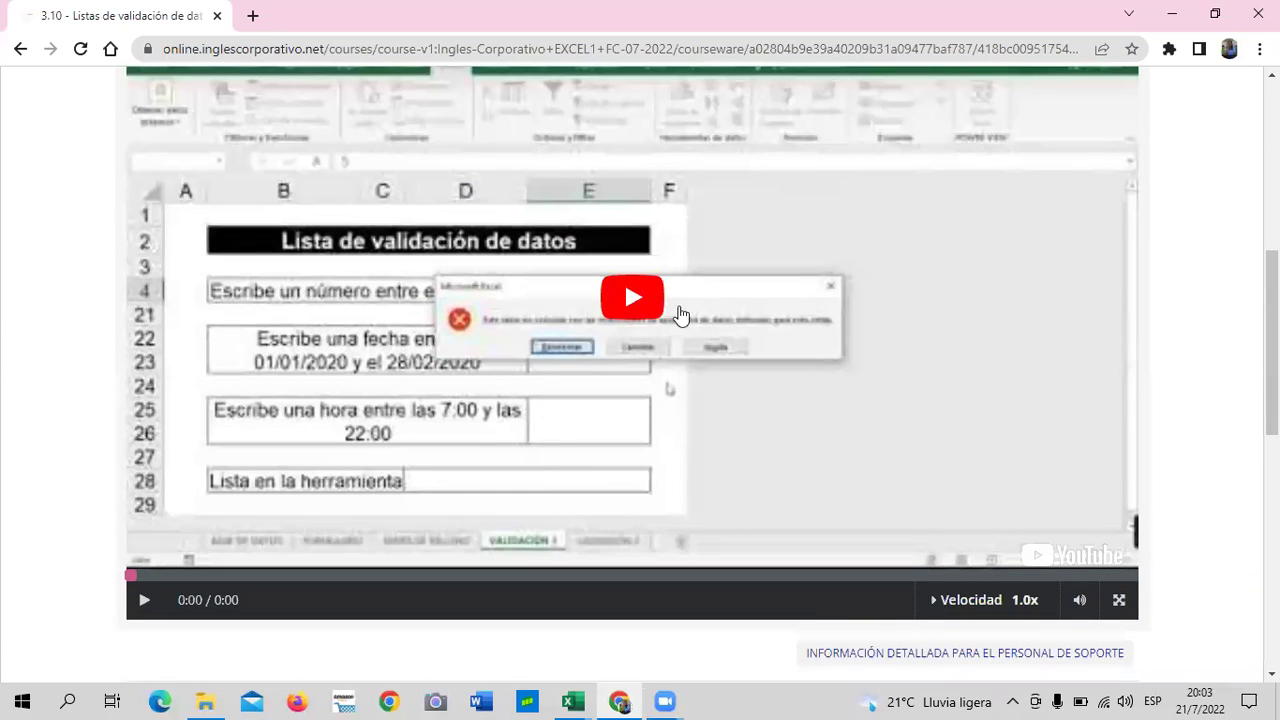
Step: Play the embedded '3.4 Lista de validación' video through to its end at 6:16
left_click(630, 300)
scroll(628, 300, "up", 1)
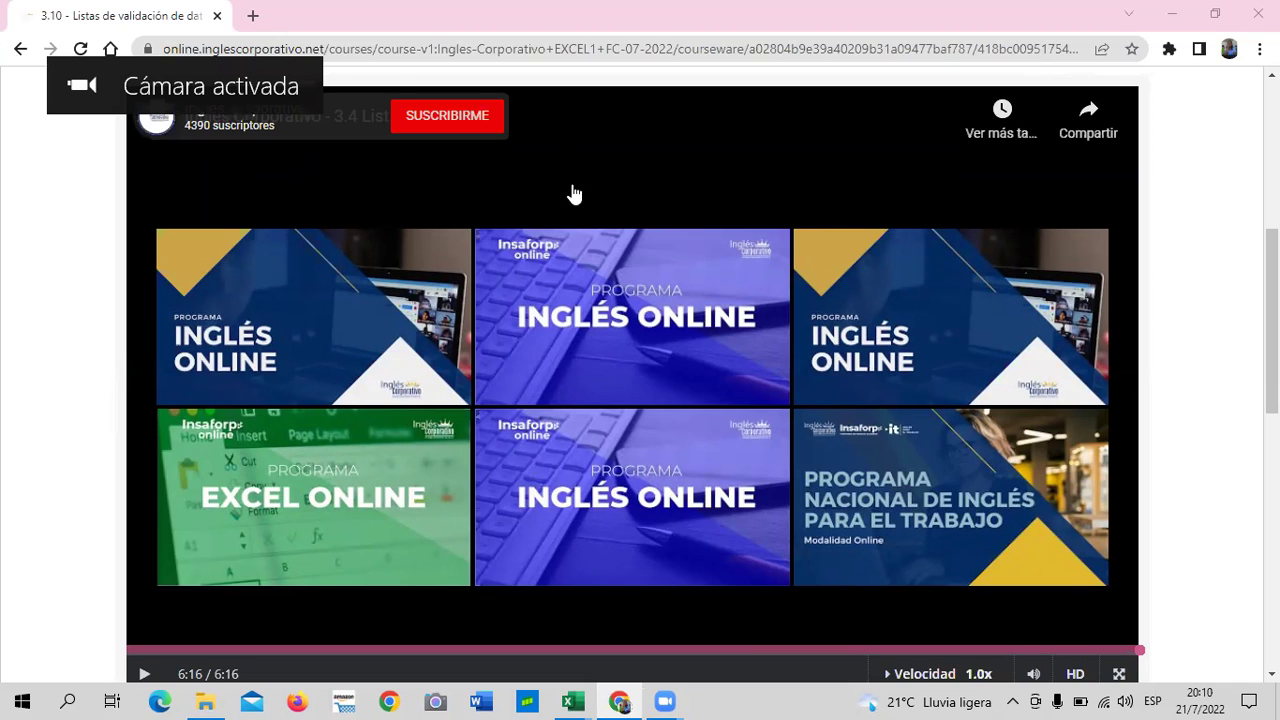
Step: Scroll back to the lesson heading and bring up thumbnails of the open Excel workbooks
scroll(575, 194, "down", 3)
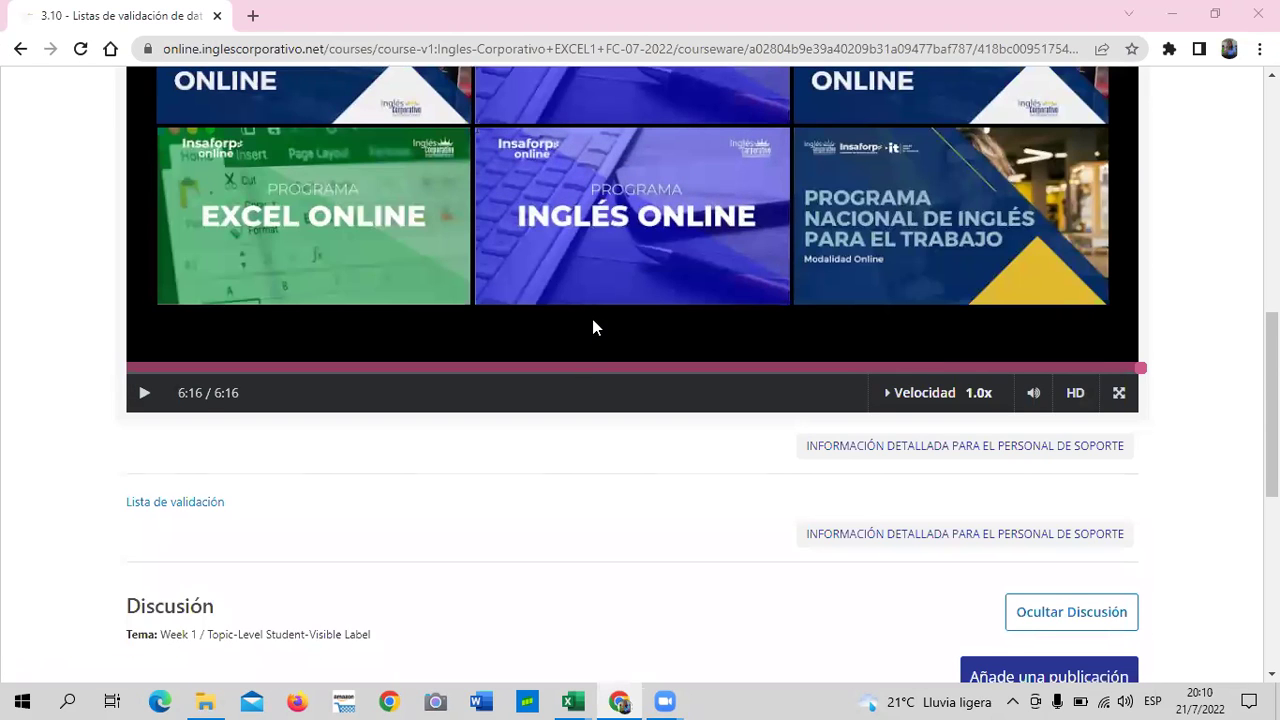
scroll(592, 327, "up", 1)
scroll(600, 315, "up", 3)
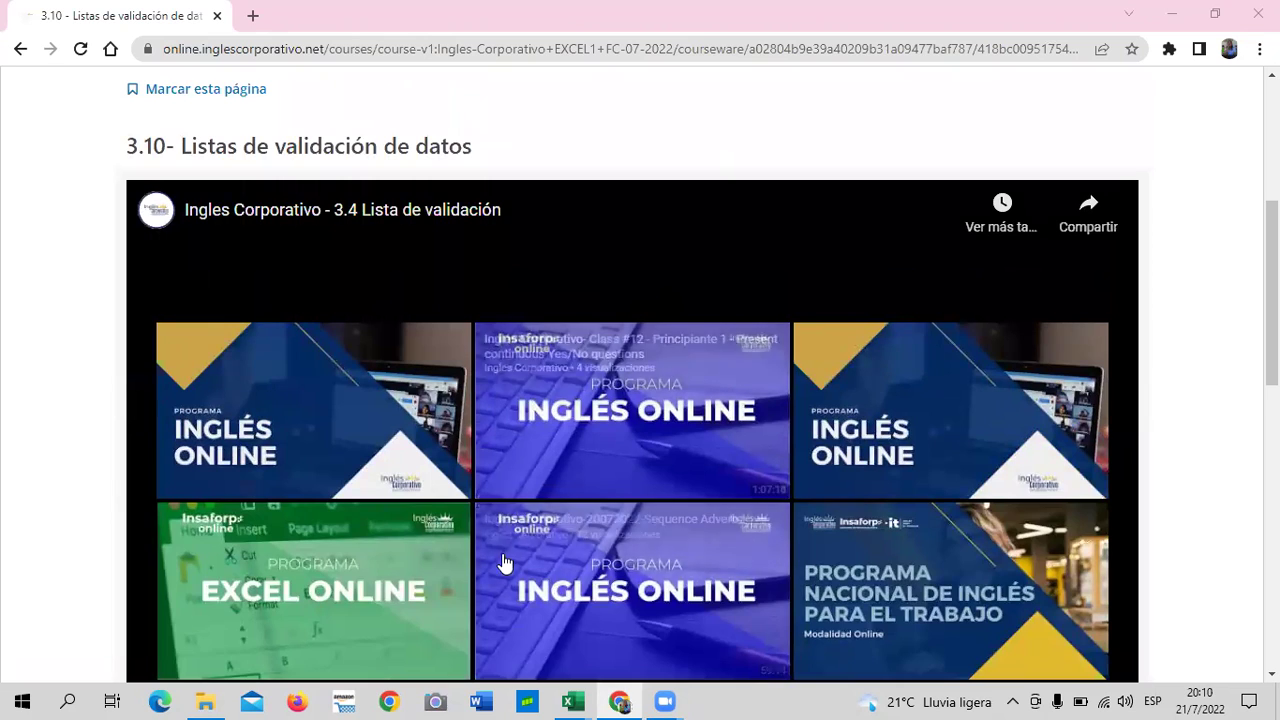
scroll(400, 420, "up", 1)
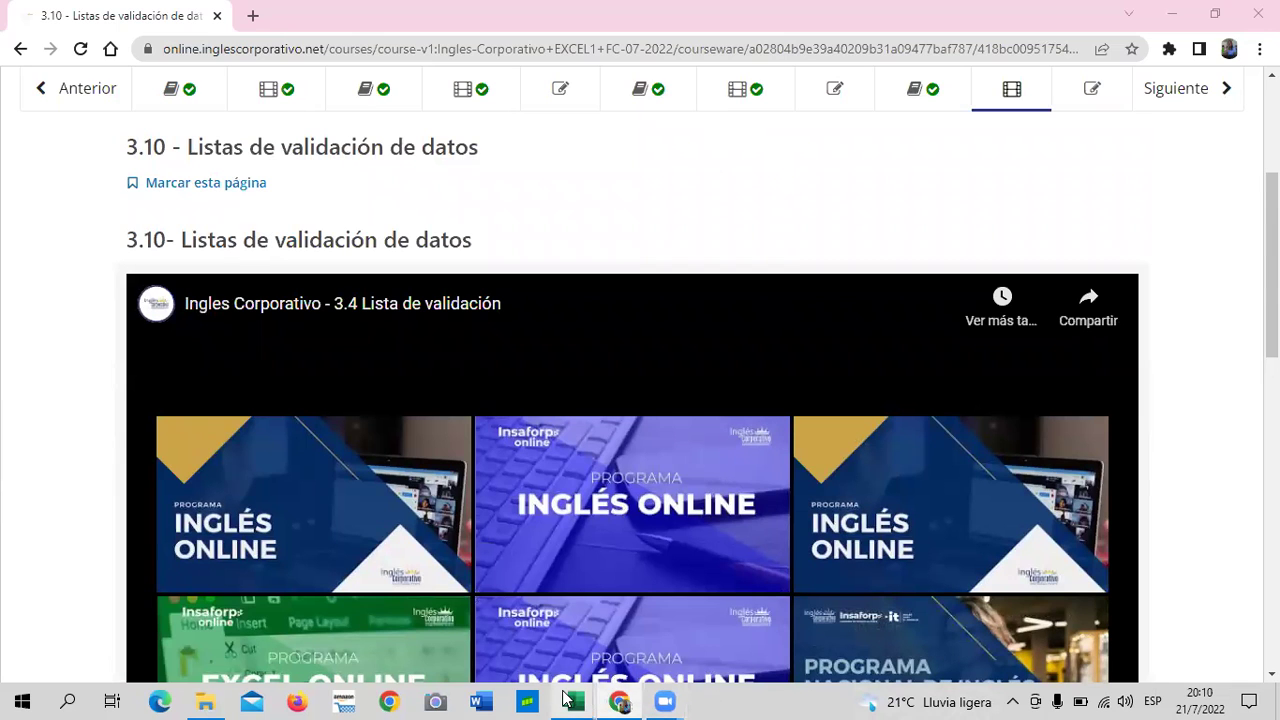
left_click(566, 698)
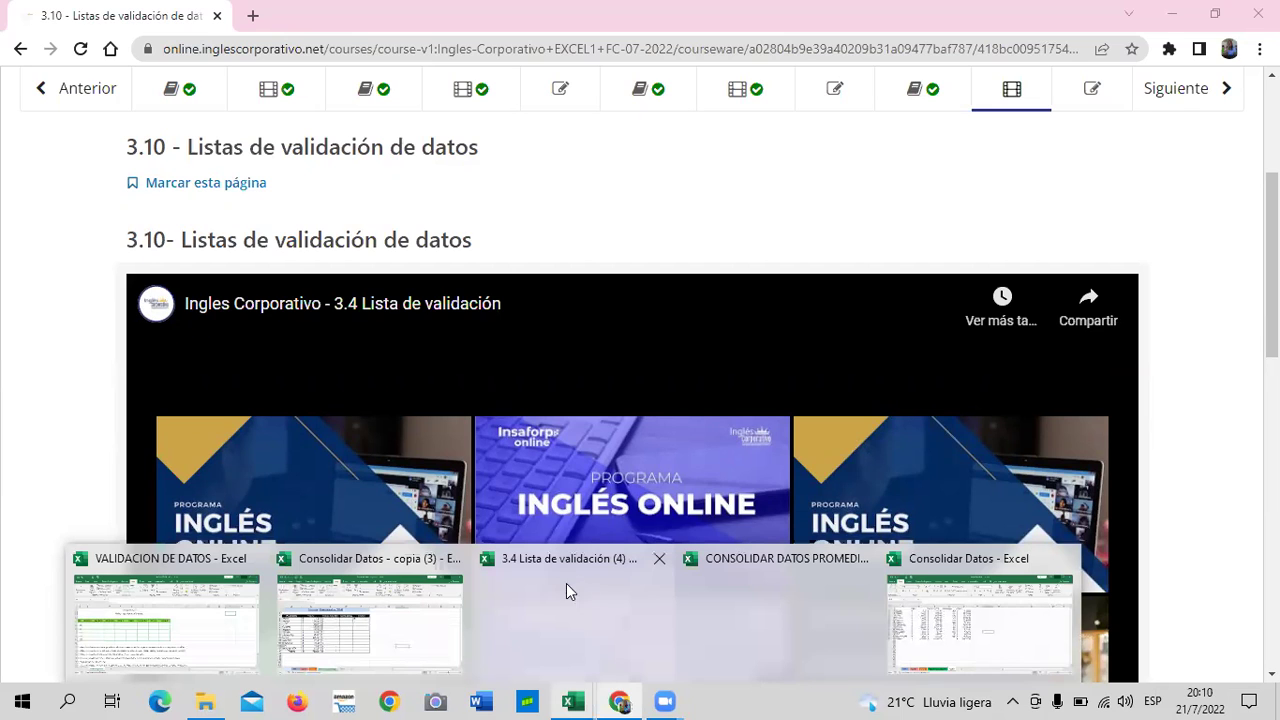
Step: Open '3.4 Lista de validación (4)', check the VALIDACIÓN 2 vendor list at 150%, then return to VALIDACIÓN 1
left_click(552, 634)
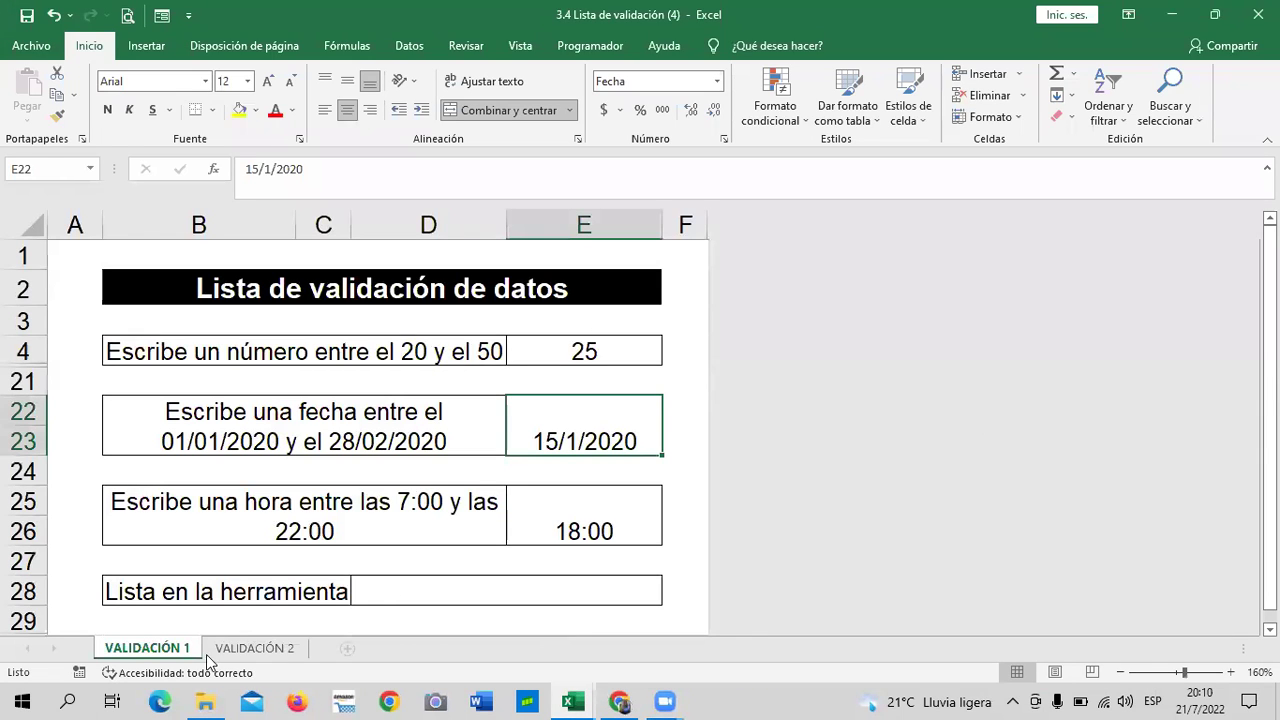
left_click(250, 648)
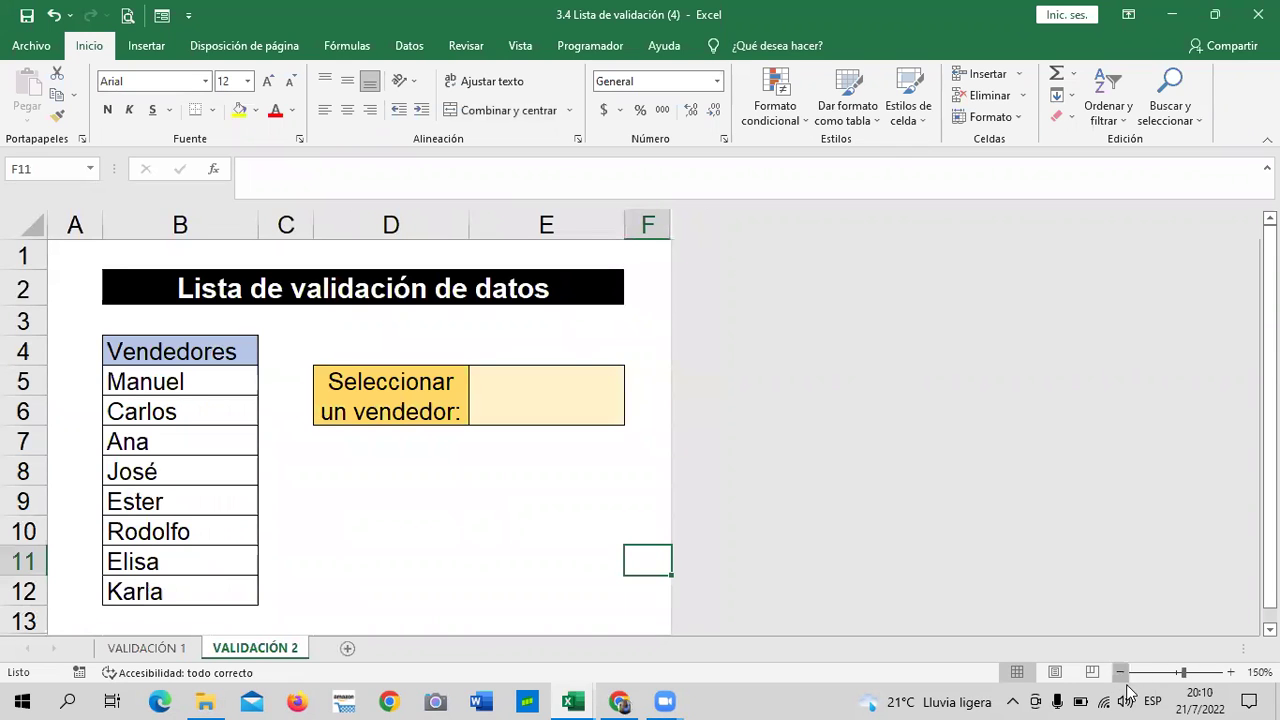
left_click(1121, 673)
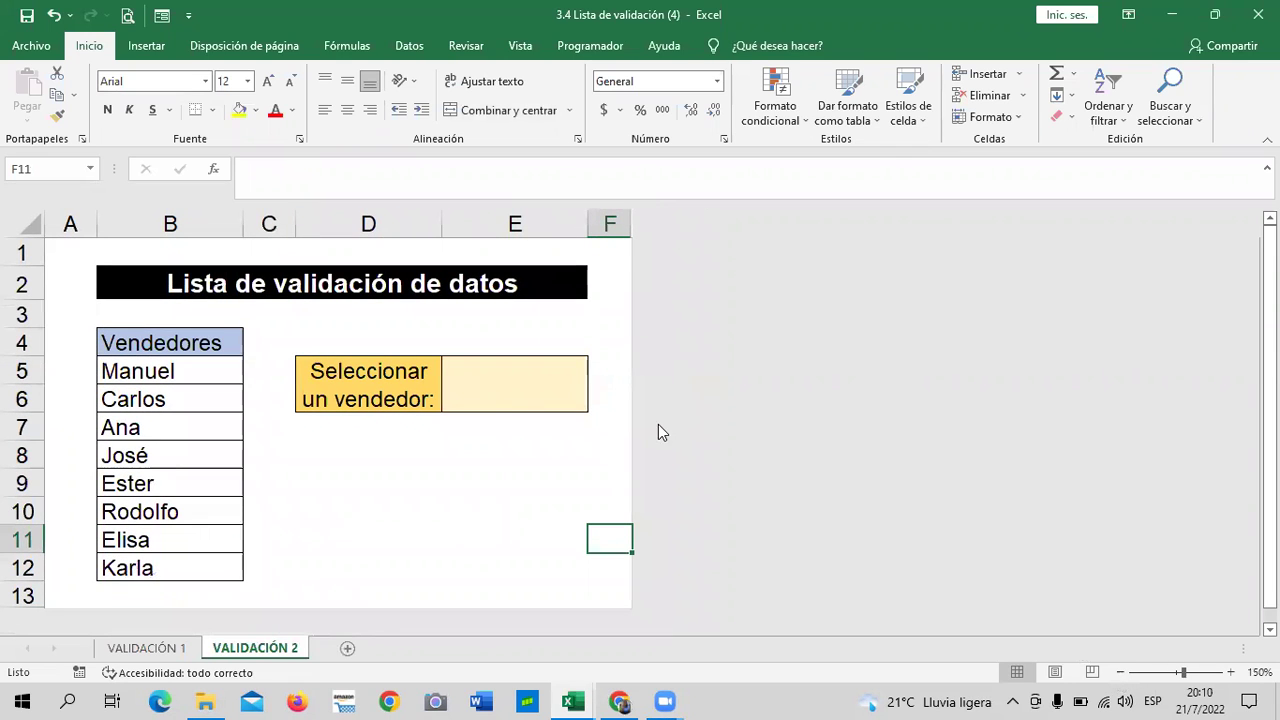
left_click(520, 387)
left_click(128, 650)
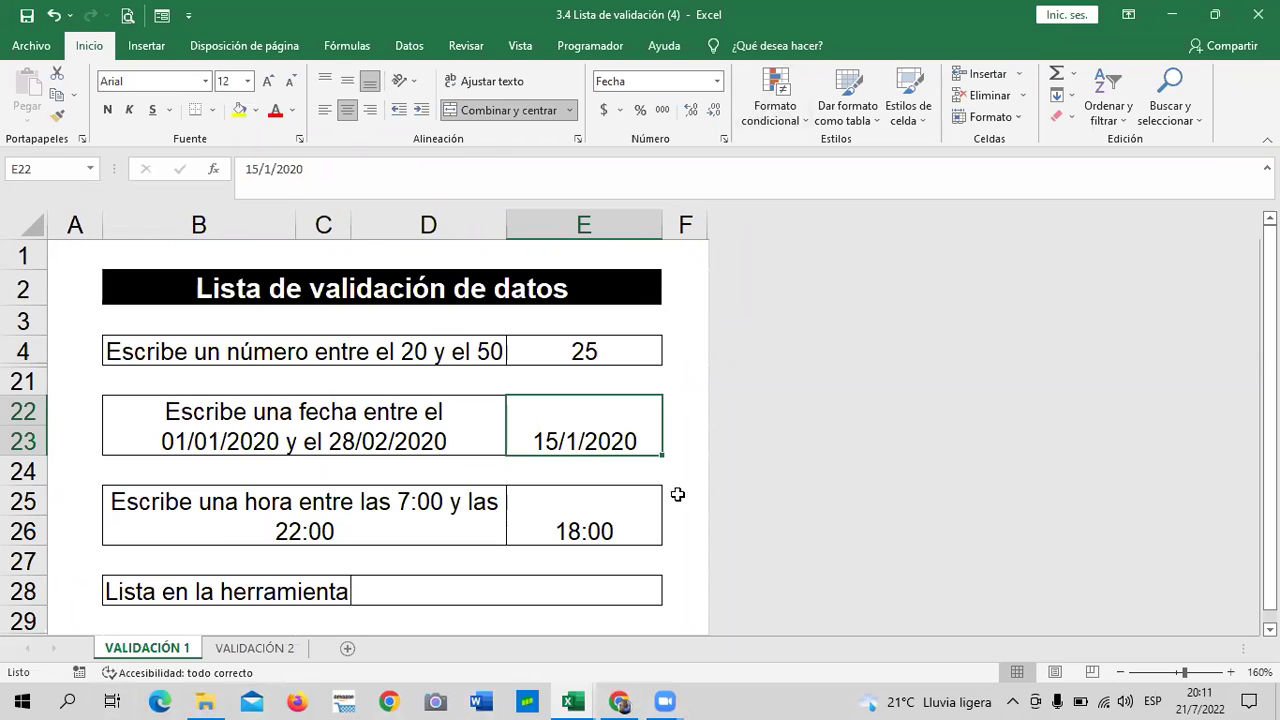
Step: Delete the sample entries 25, 15/1/2020 and 18:00 from the answer cells E4, E22 and E25
left_click(585, 352)
key("Delete")
left_click(590, 428)
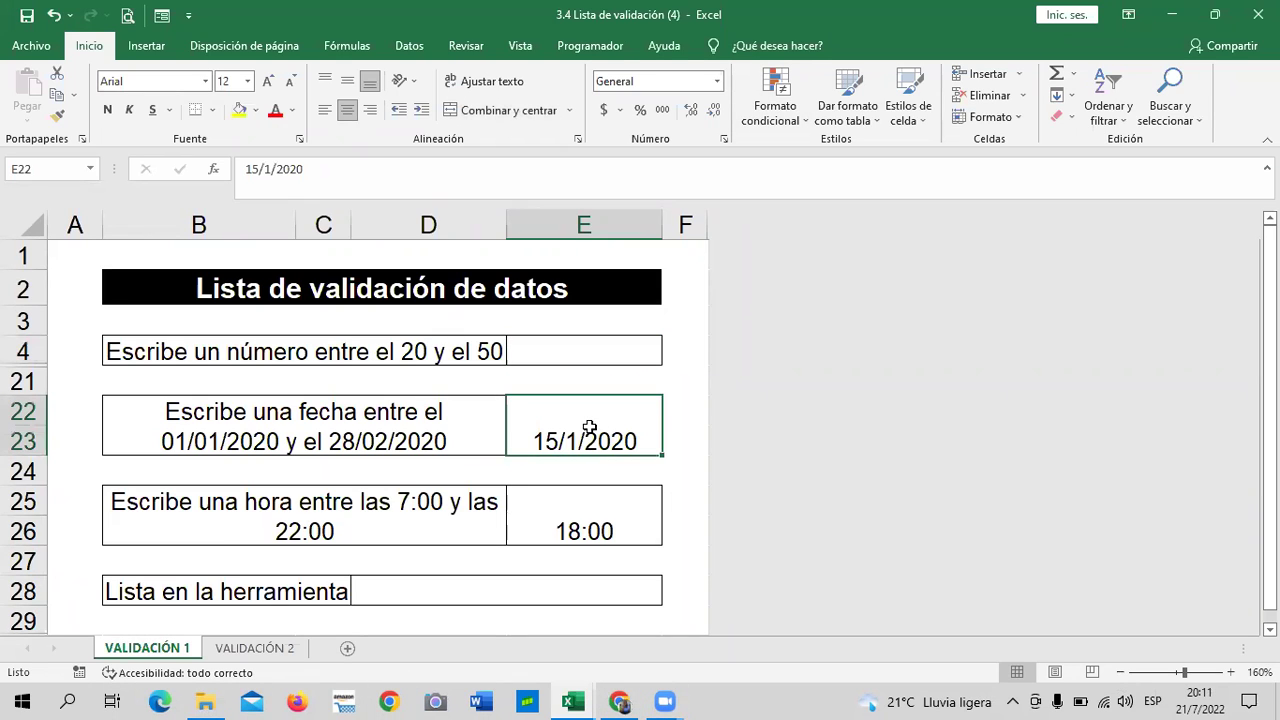
key("Delete")
left_click(568, 528)
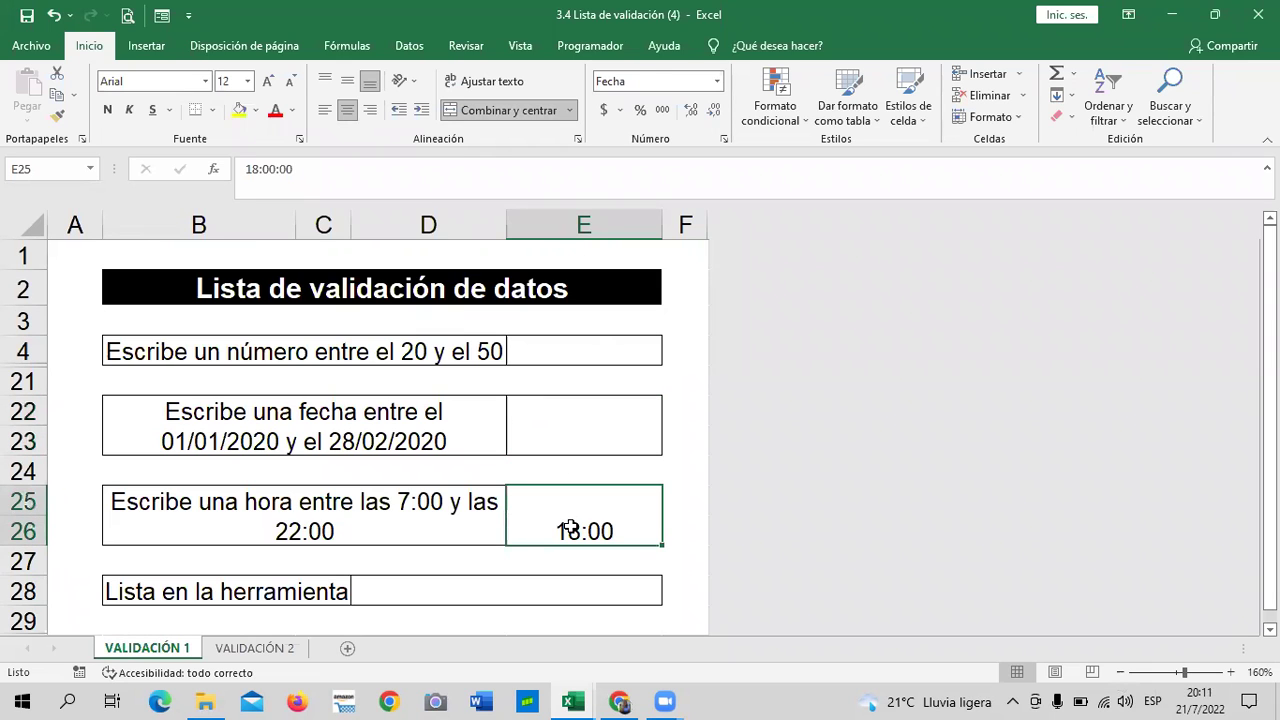
key("Delete")
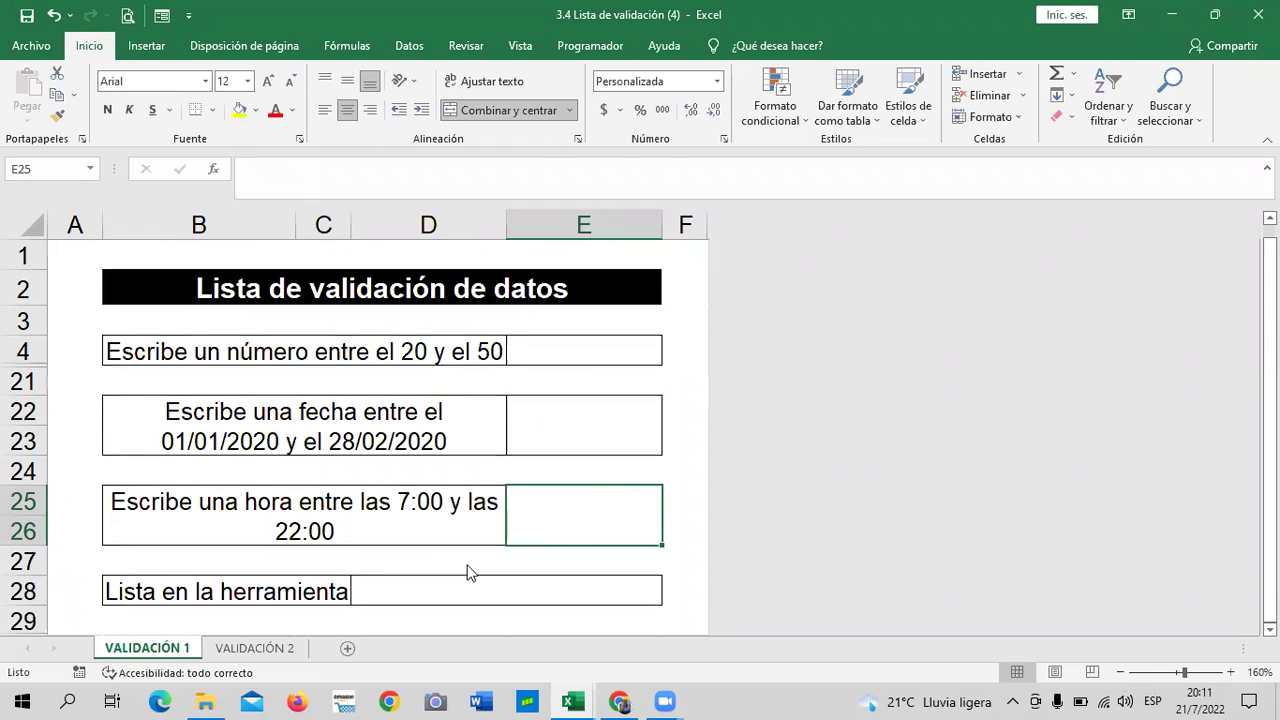
scroll(470, 572, "down", 2)
scroll(551, 474, "up", 2)
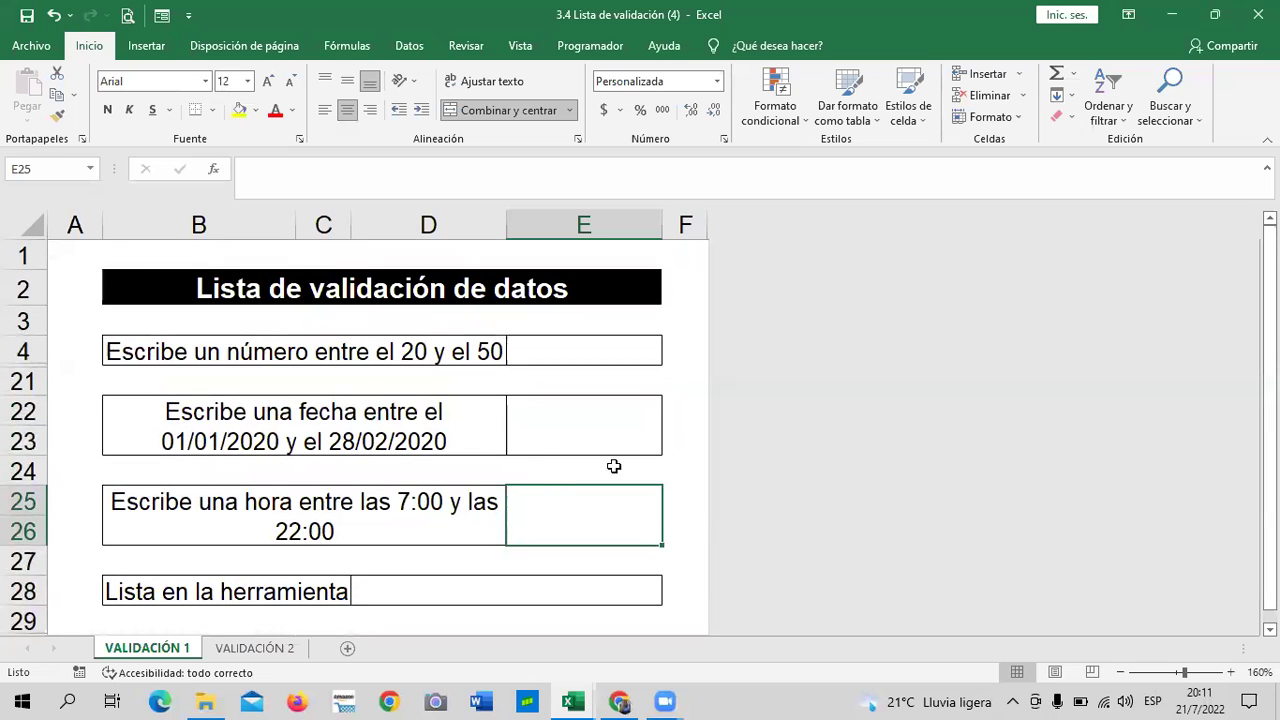
Step: Select the whole exercise range B4:E28 with the Datos ribbon showing
left_click(578, 345)
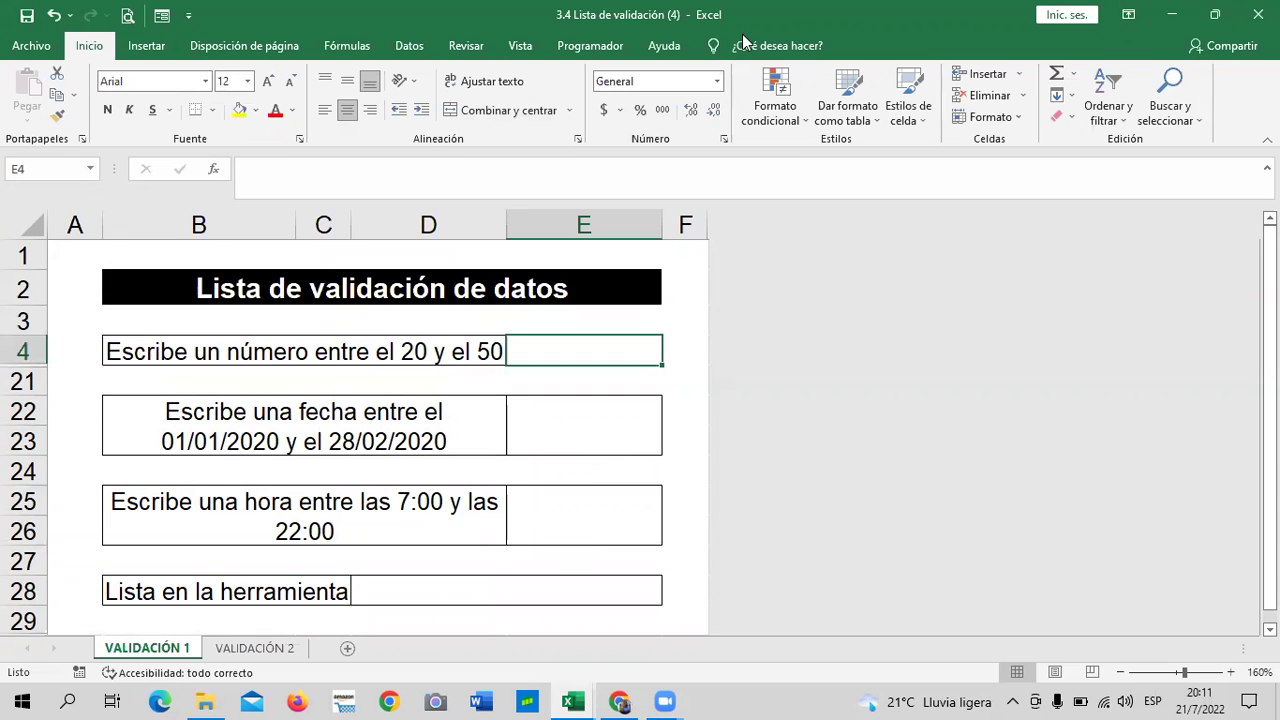
left_click(411, 46)
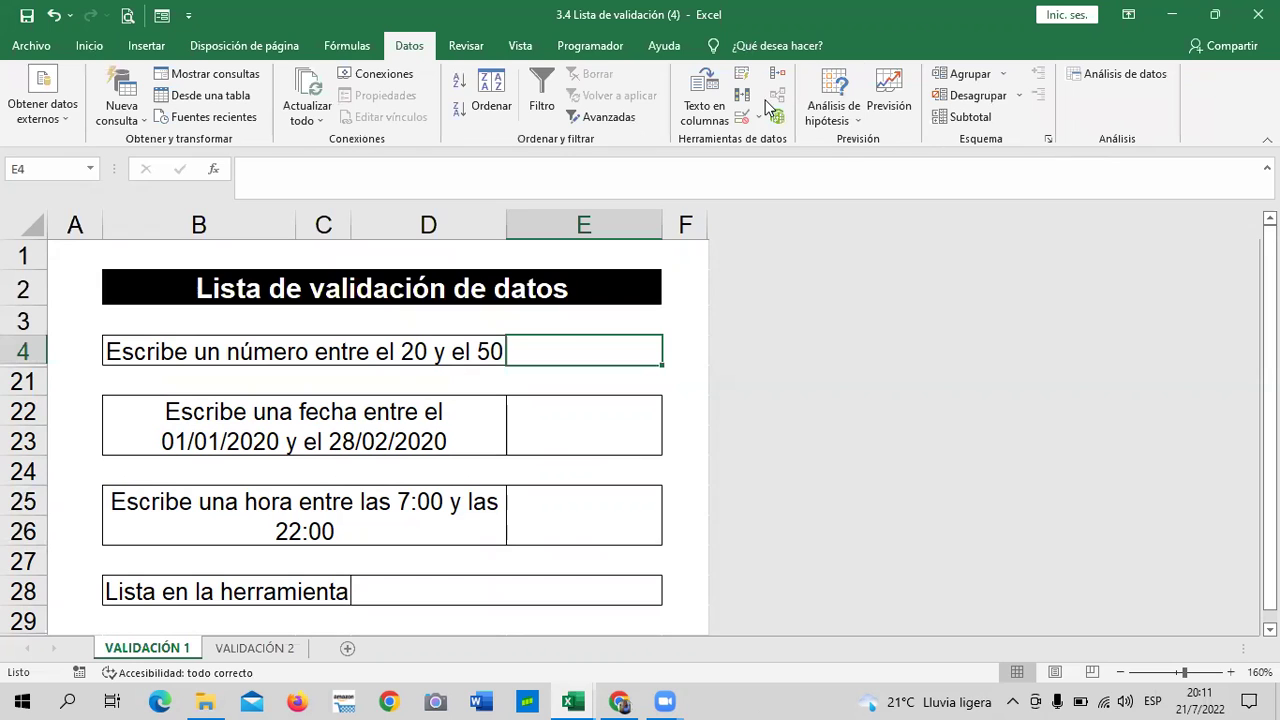
left_click_drag(585, 348, 585, 591)
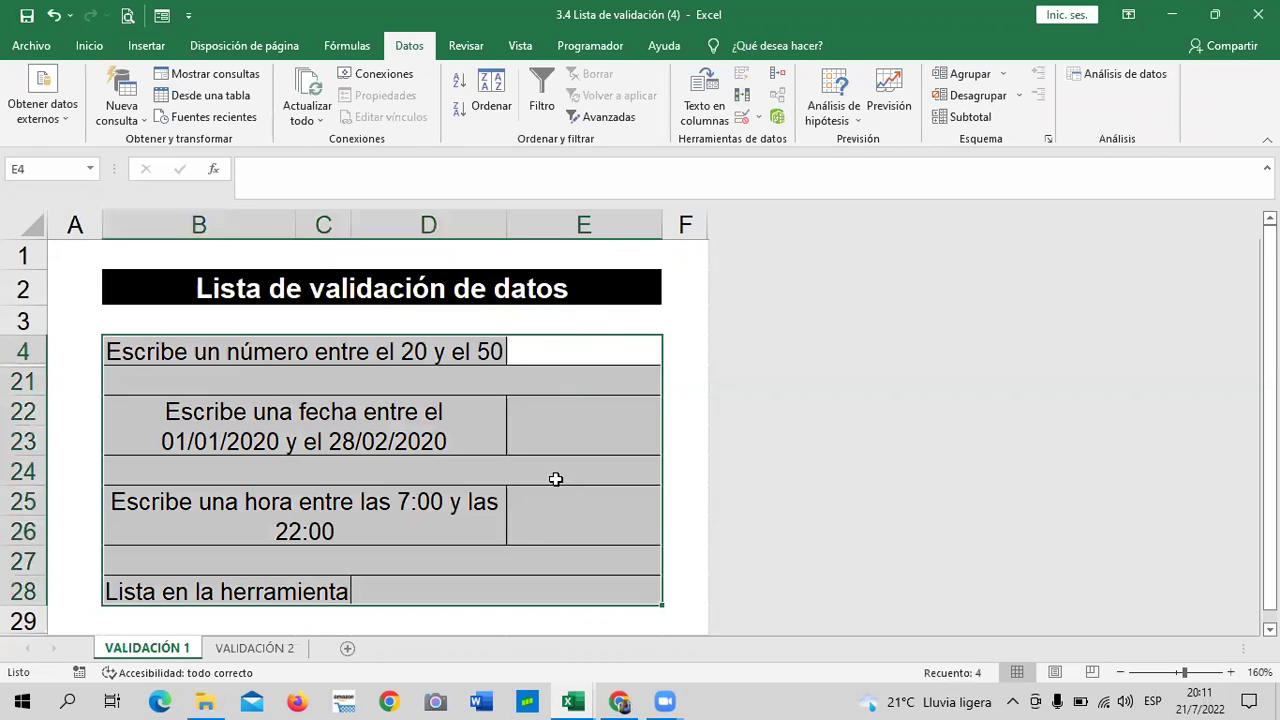
left_click(575, 367)
left_click_drag(440, 354, 638, 579)
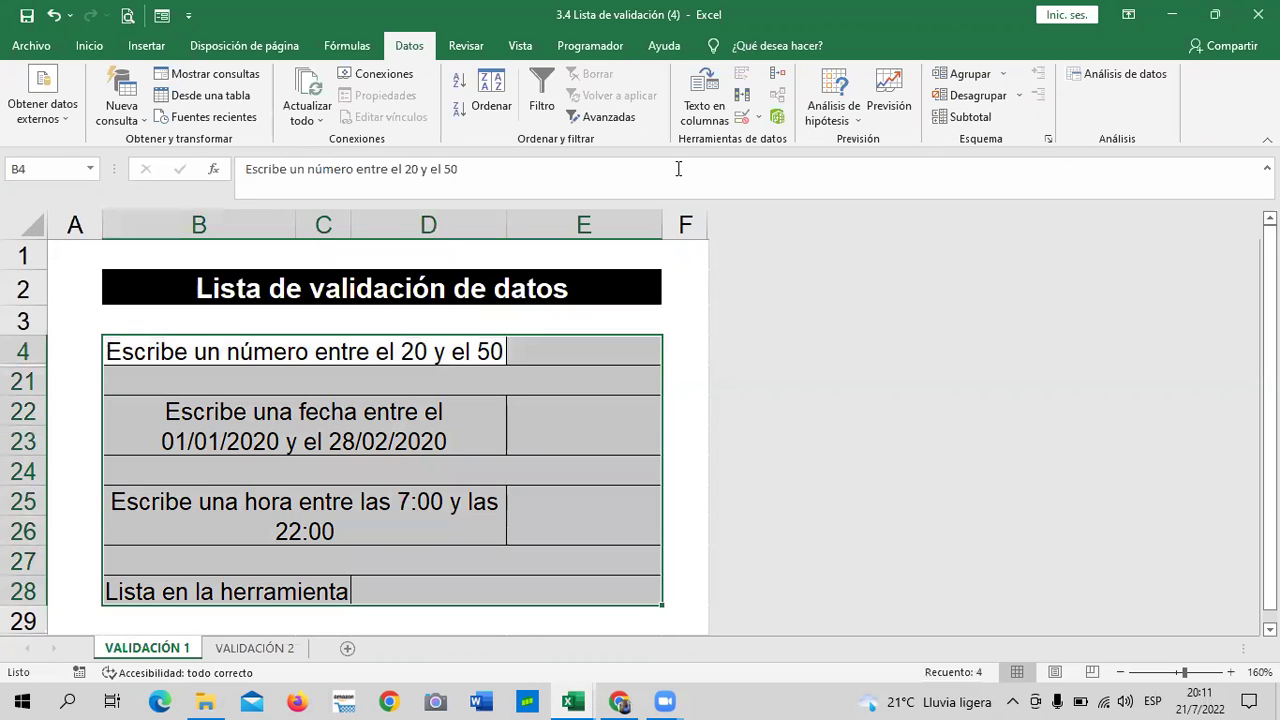
Step: Use Borrar todos in Validación de datos to strip every rule from B4:E28, then confirm
left_click(743, 118)
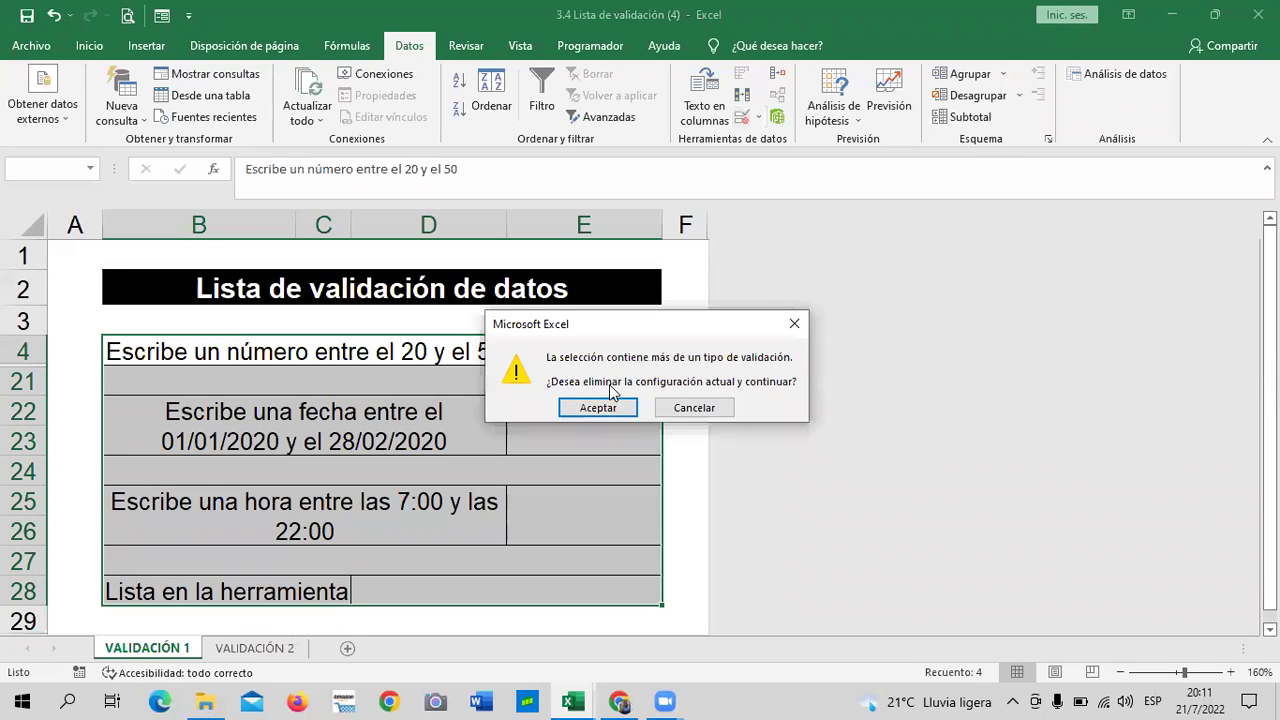
left_click(604, 408)
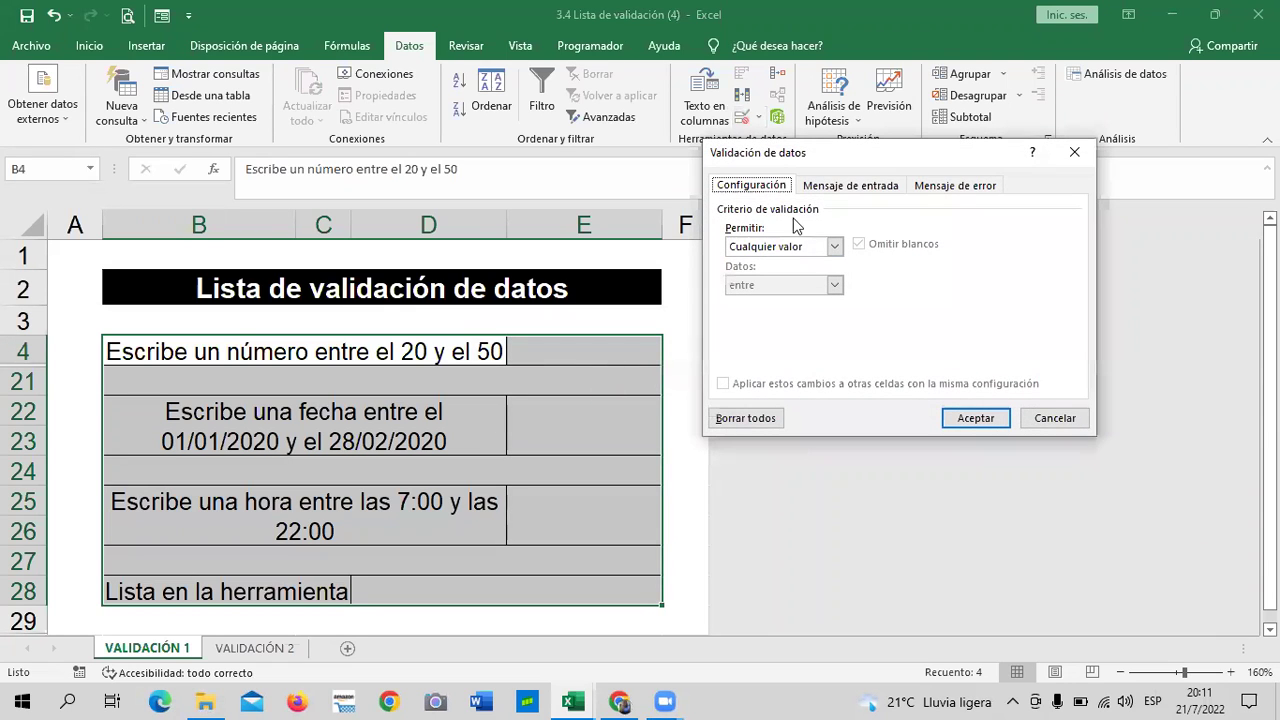
left_click_drag(900, 157, 916, 156)
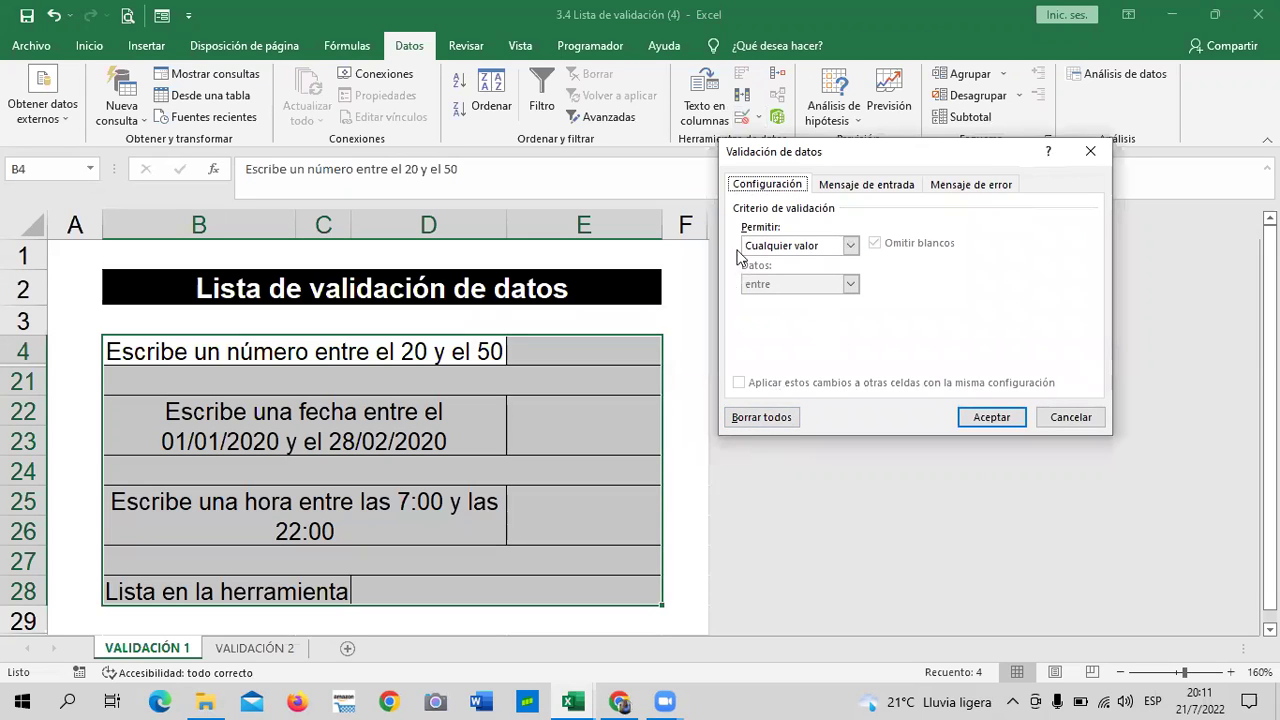
left_click(773, 418)
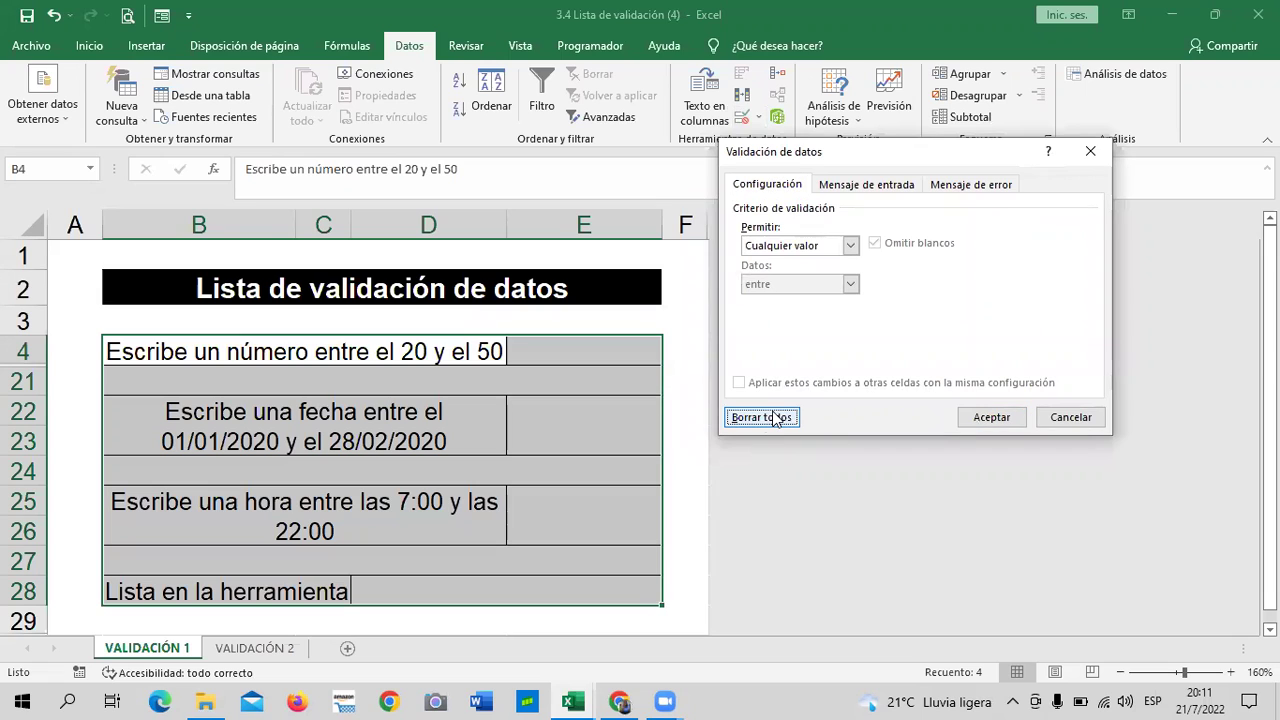
left_click(990, 416)
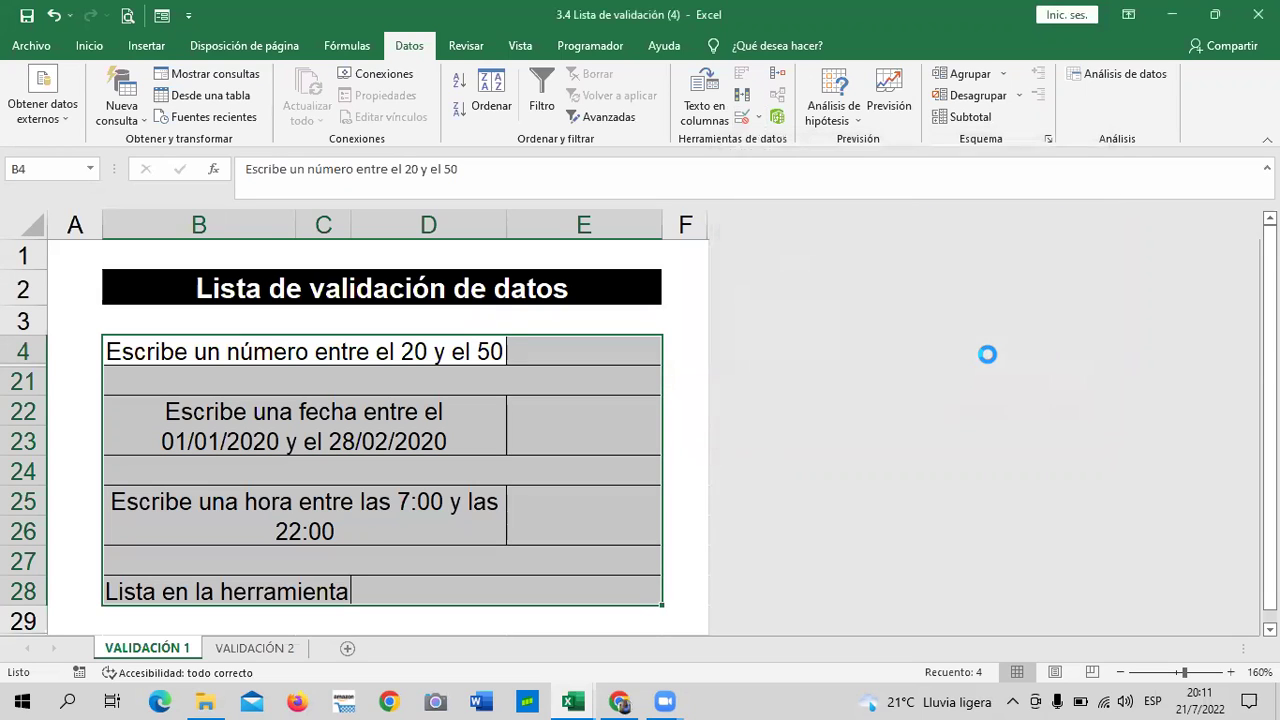
left_click(610, 349)
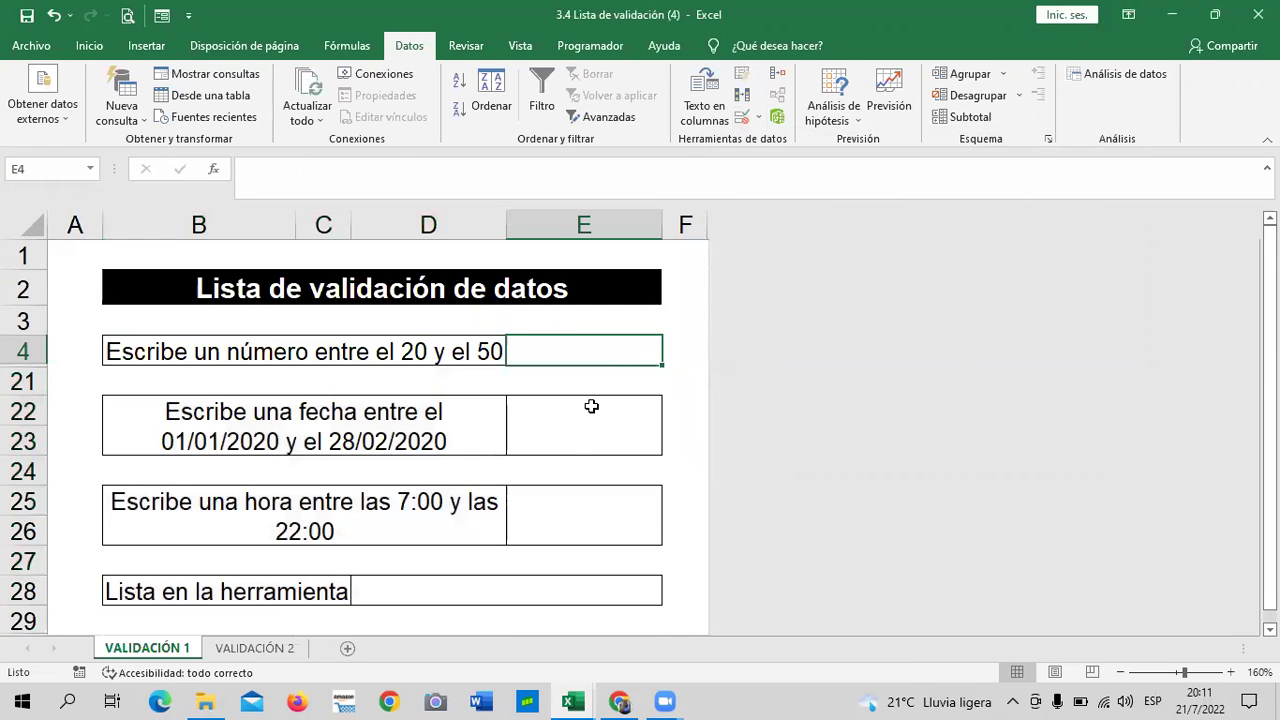
Step: Open Validación de datos for cell D28 and review the Permitir options, keeping Cualquier valor
left_click(572, 441)
left_click(580, 517)
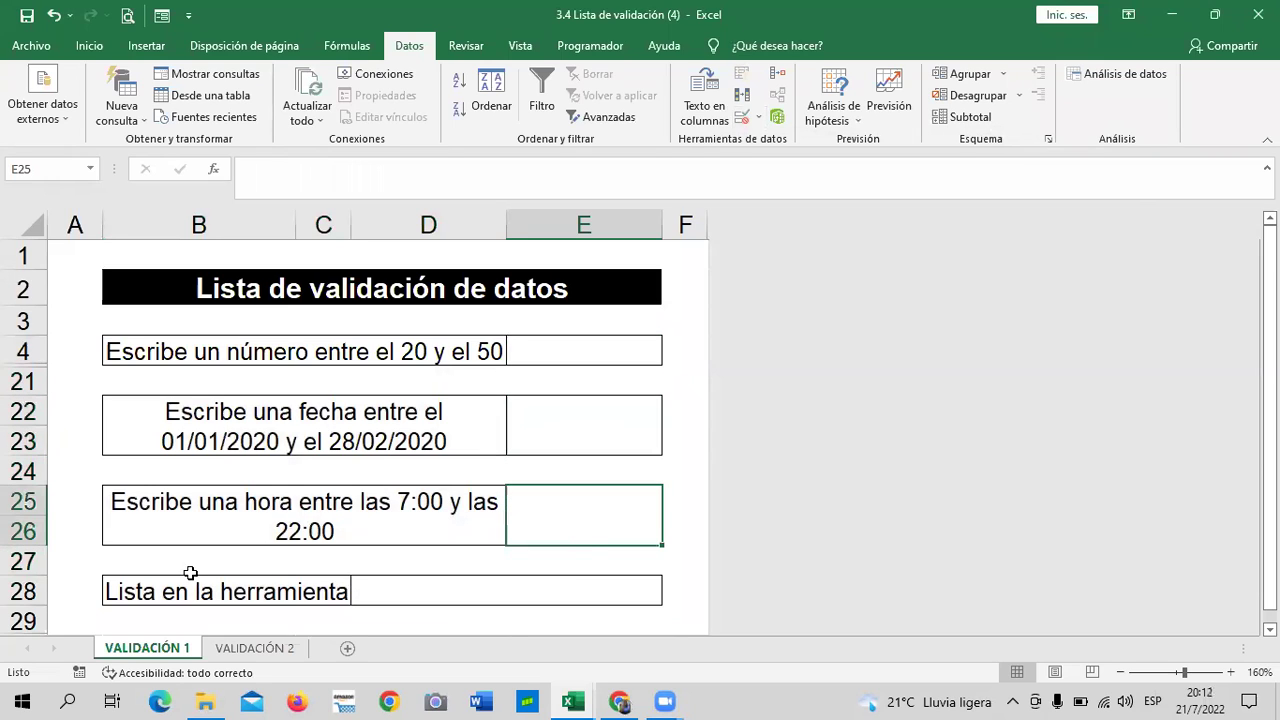
left_click(505, 588)
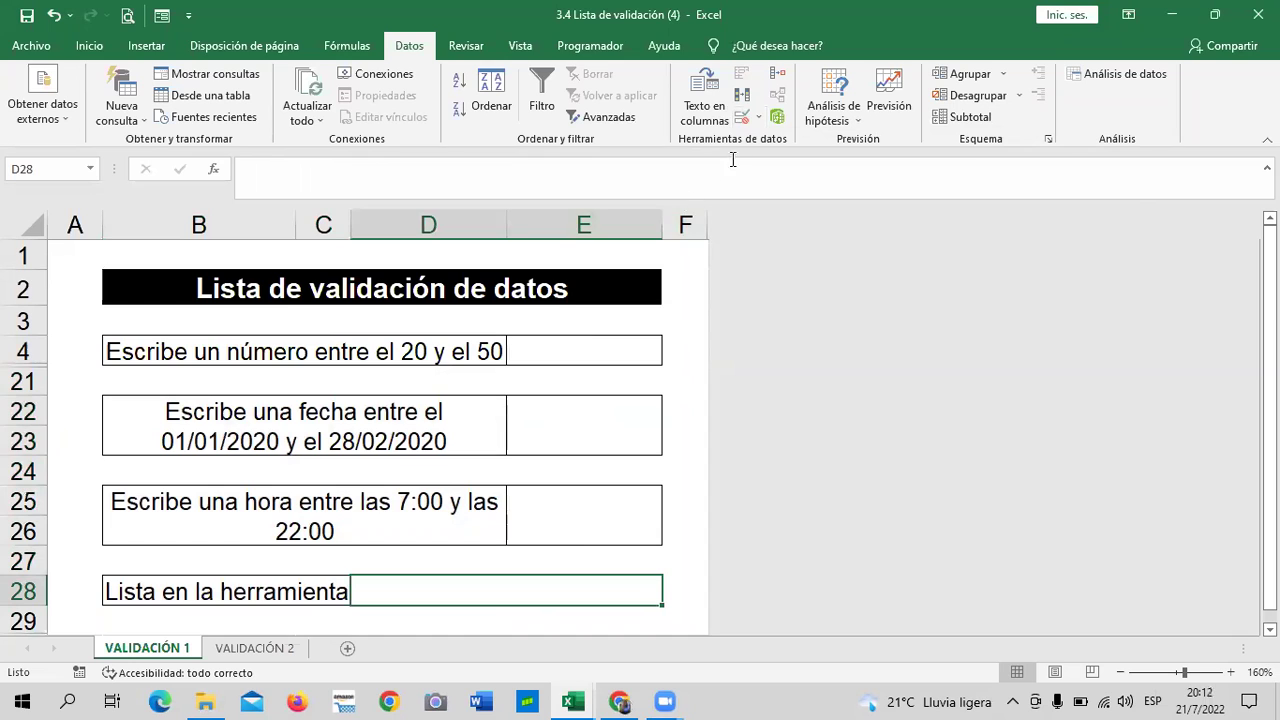
left_click(740, 118)
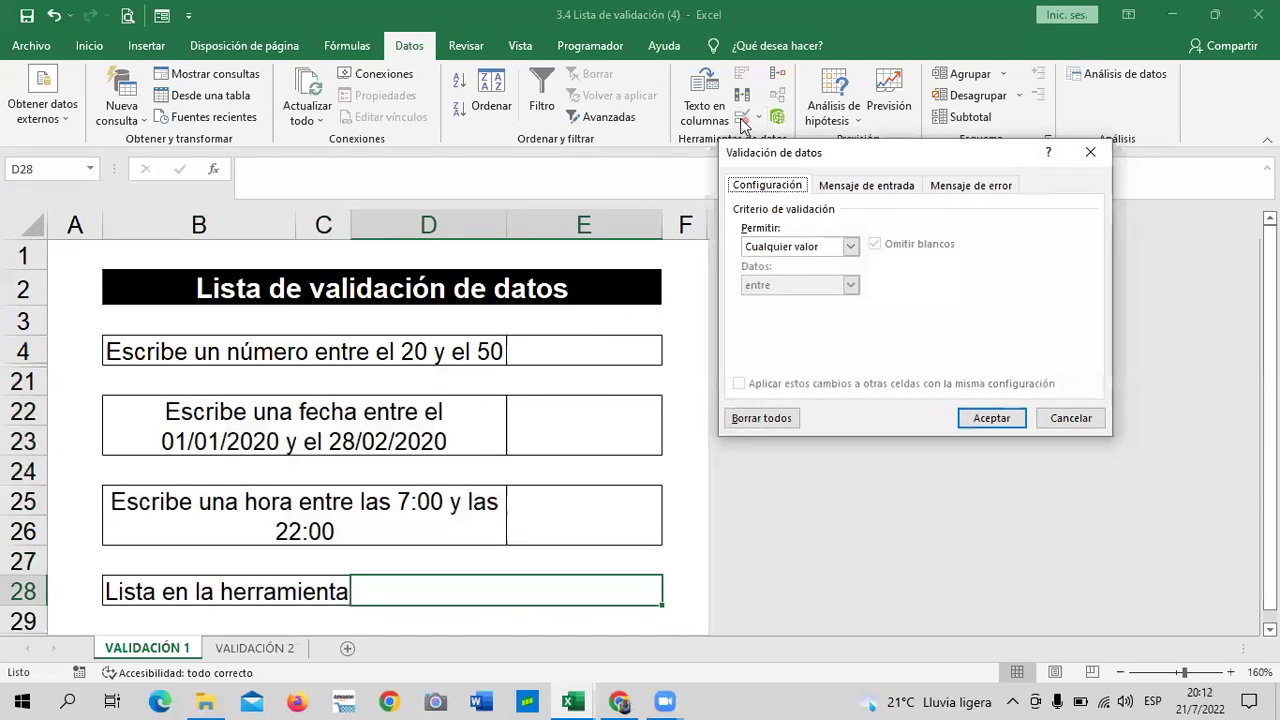
left_click_drag(897, 166, 801, 191)
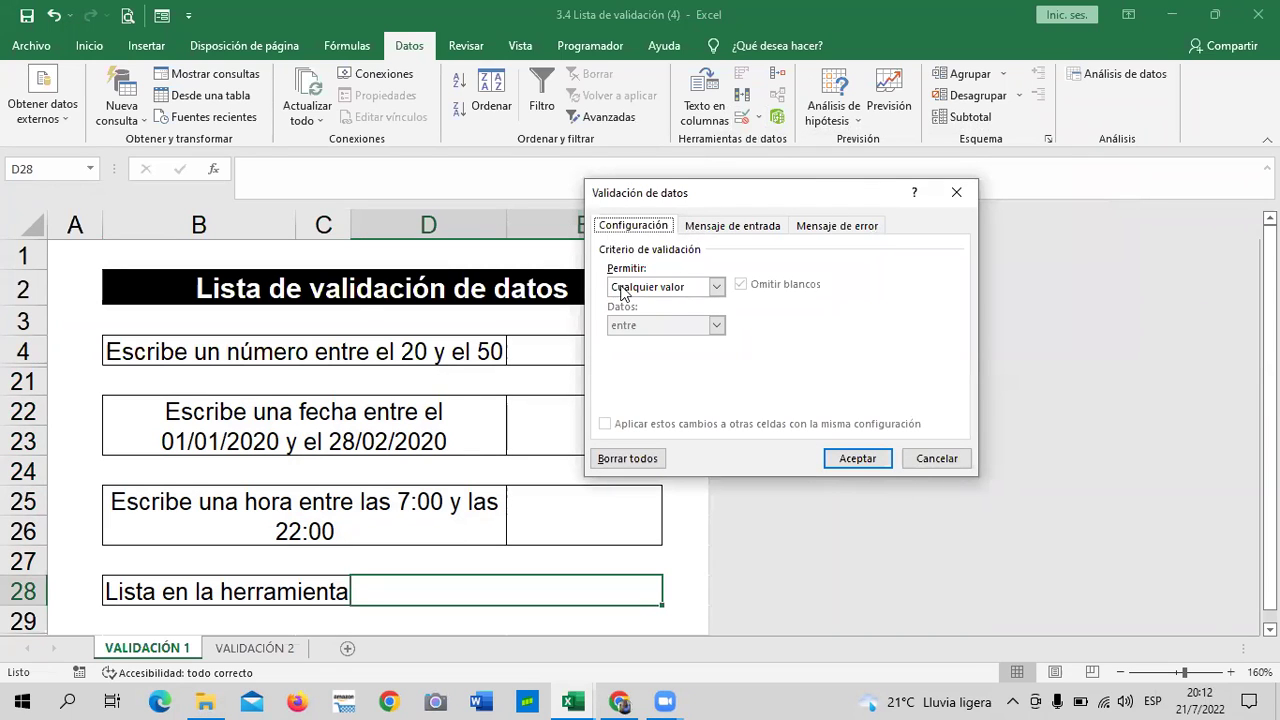
left_click(717, 287)
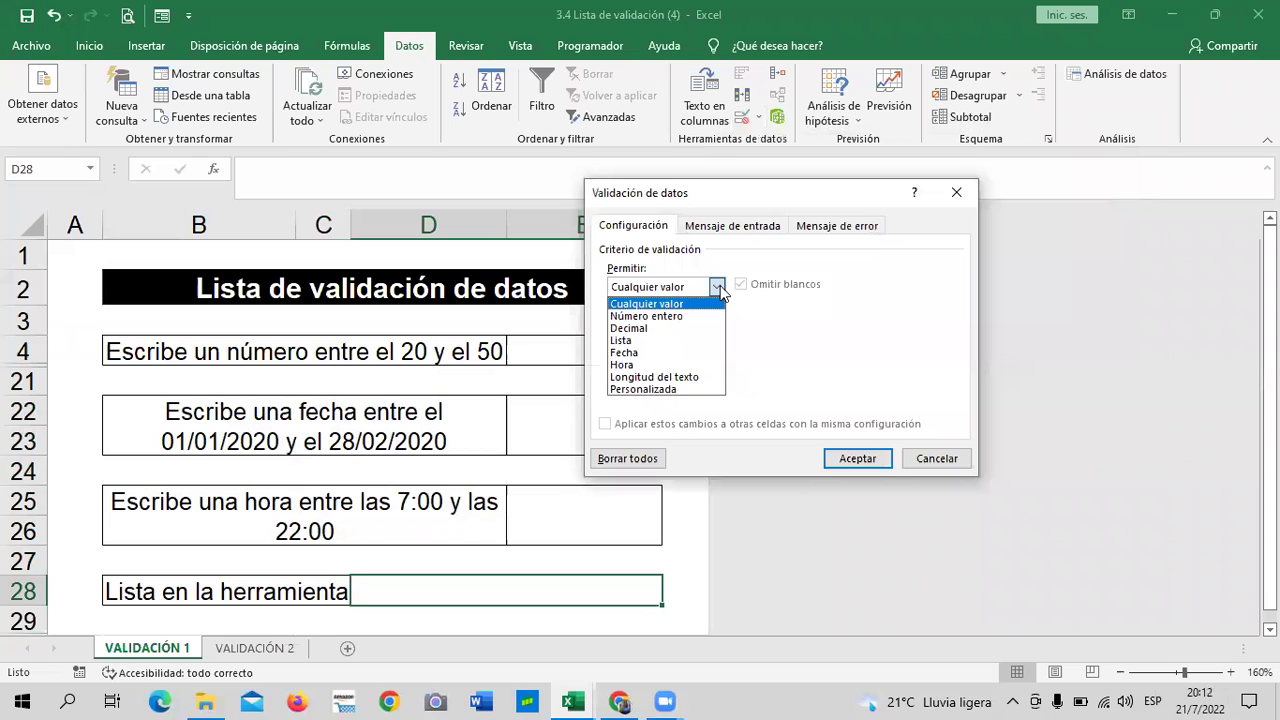
left_click(718, 288)
left_click(715, 289)
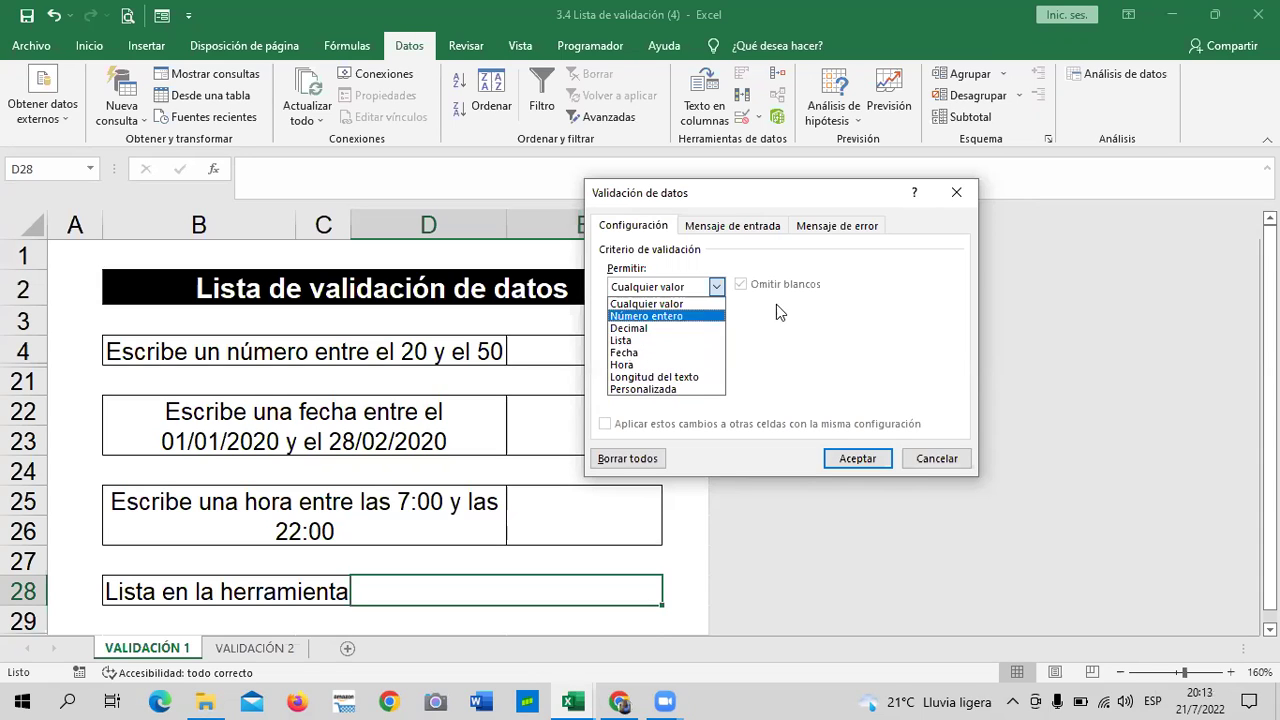
left_click(800, 340)
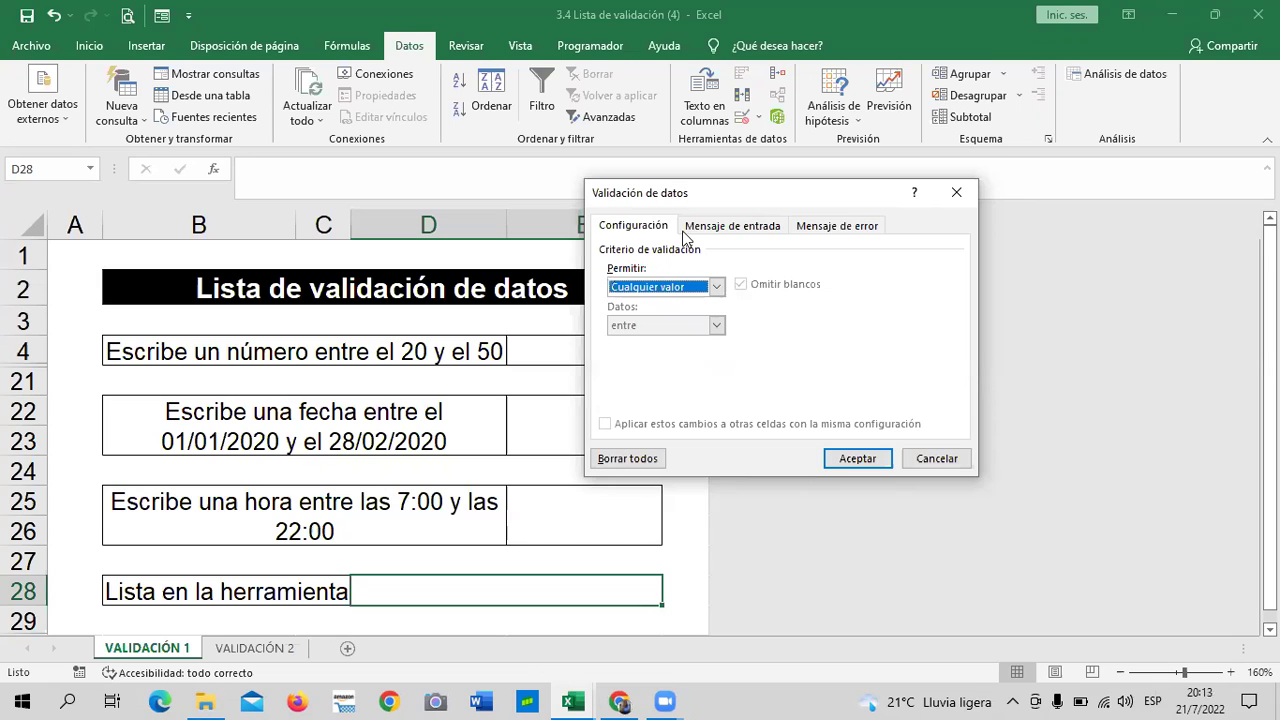
Step: View D28's blank Mensaje de entrada title and message, then the Mensaje de error options
left_click(733, 227)
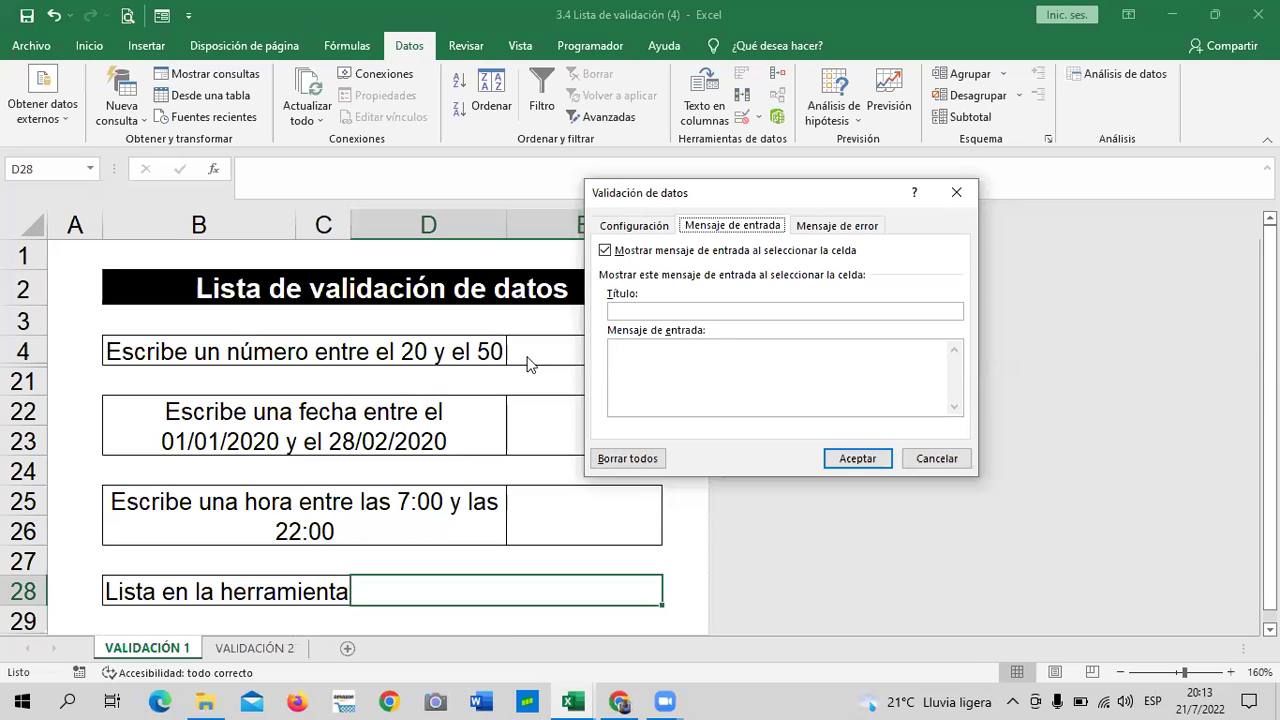
left_click(846, 228)
Step: Try the Advertencia and Información error alert styles on the Mensaje de error tab
left_click_drag(847, 197, 876, 189)
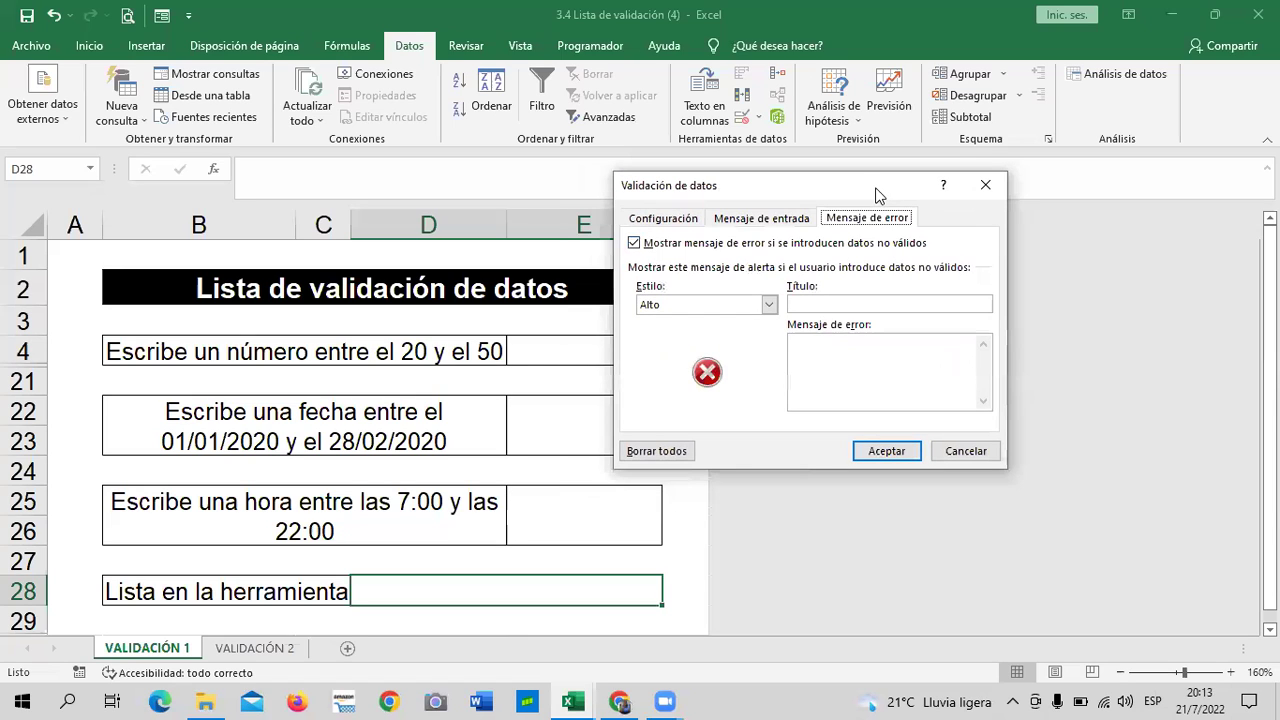
left_click(769, 304)
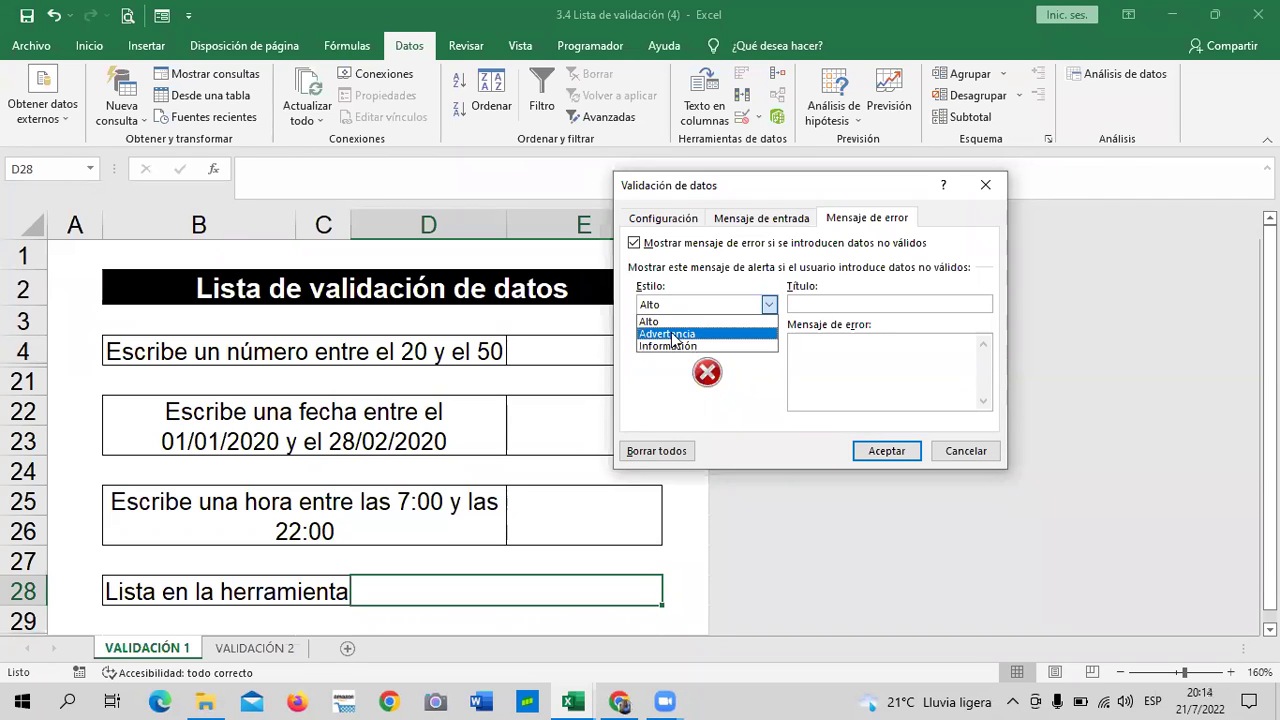
left_click(671, 333)
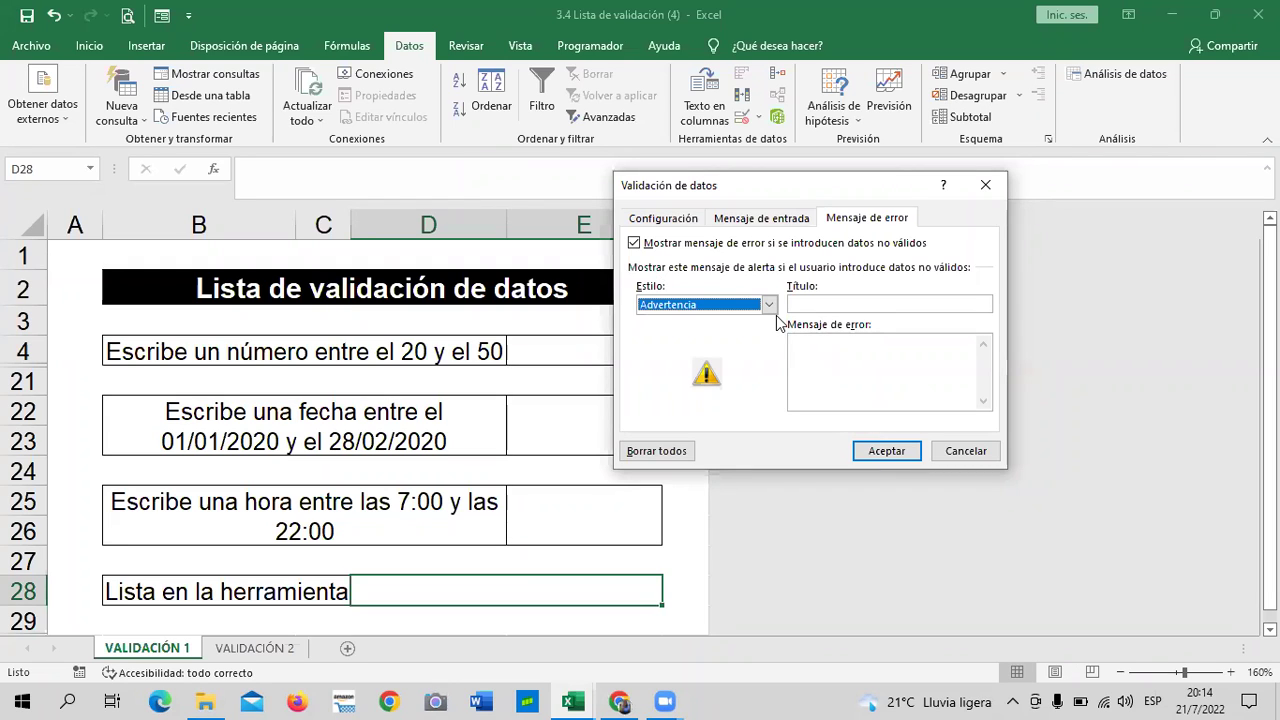
left_click(768, 304)
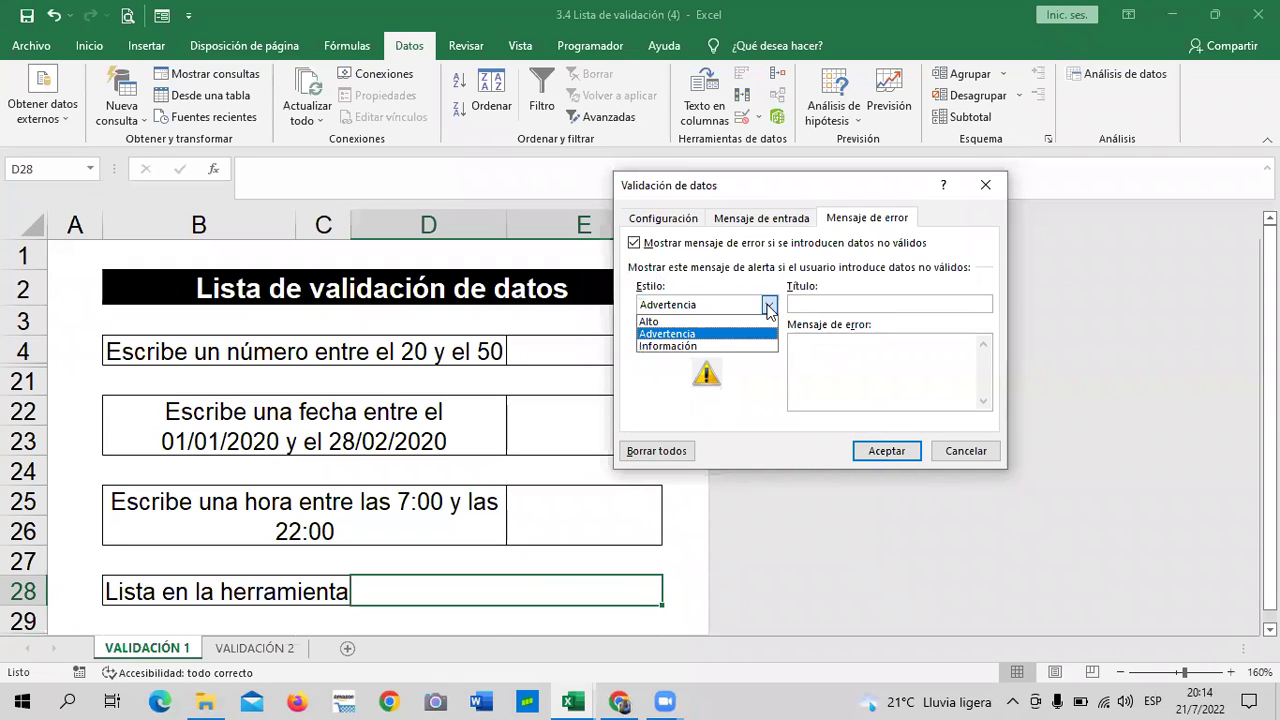
left_click(781, 307)
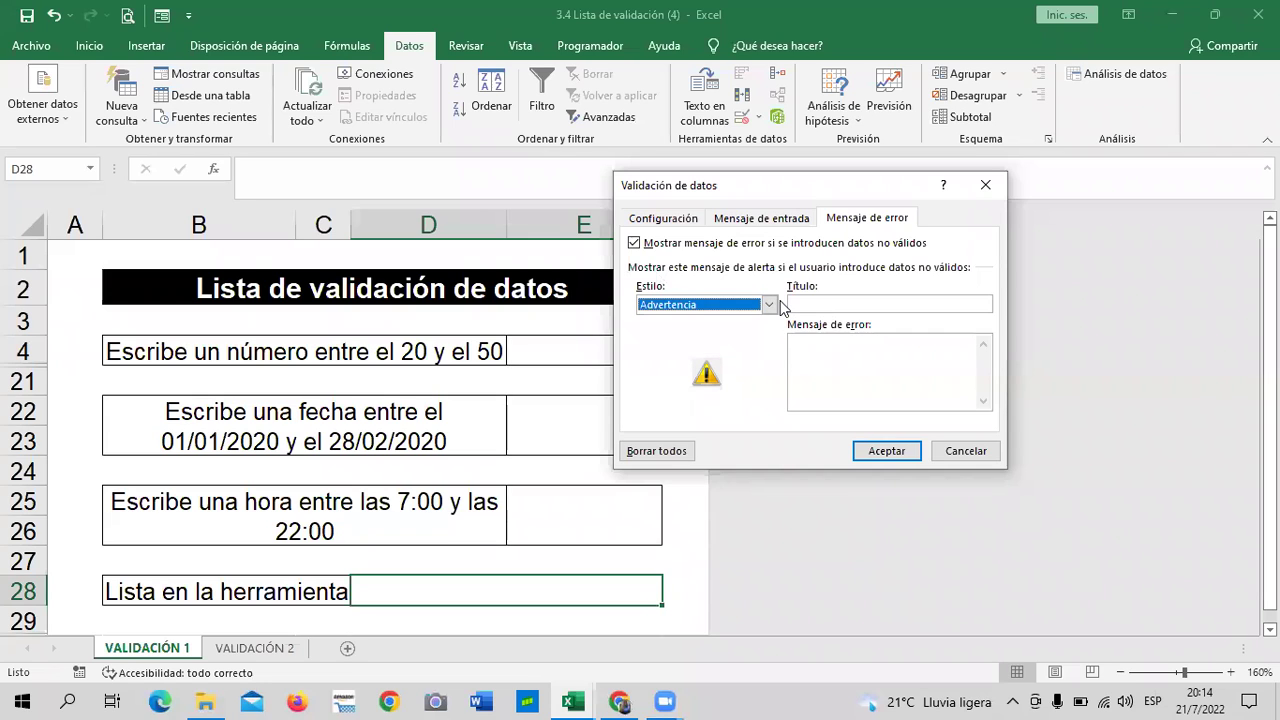
left_click(769, 304)
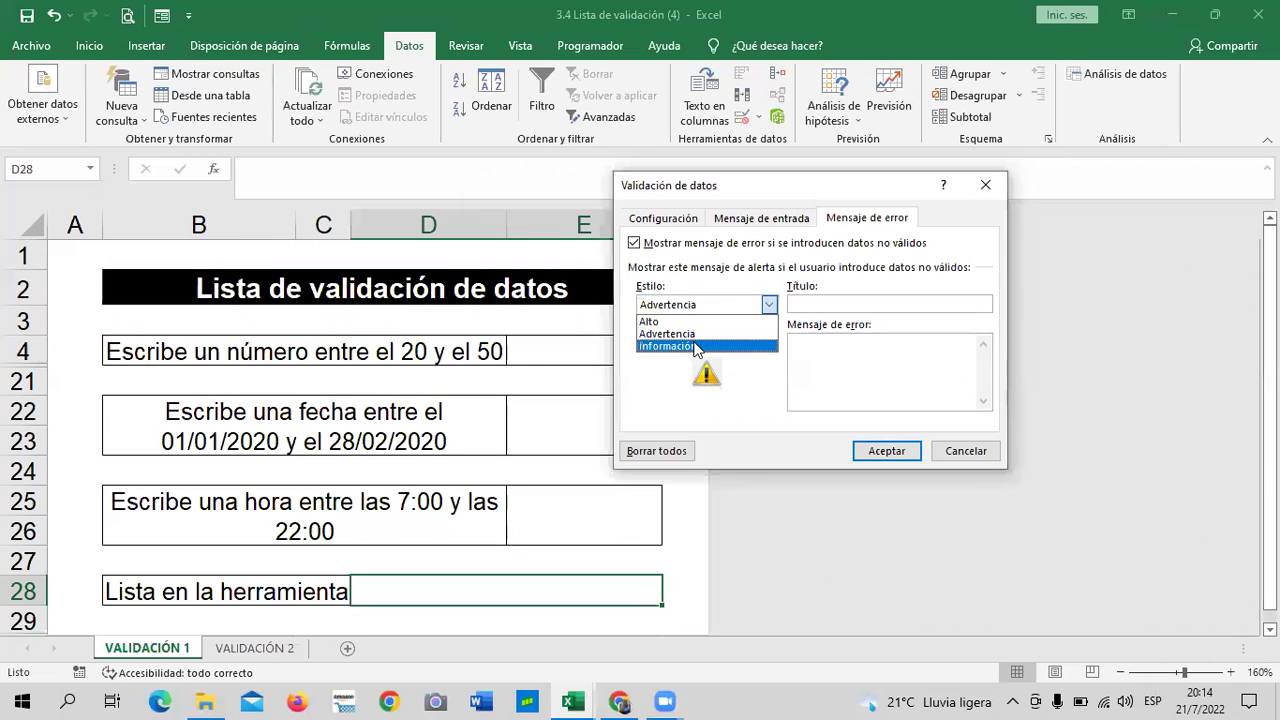
left_click(697, 349)
left_click(769, 304)
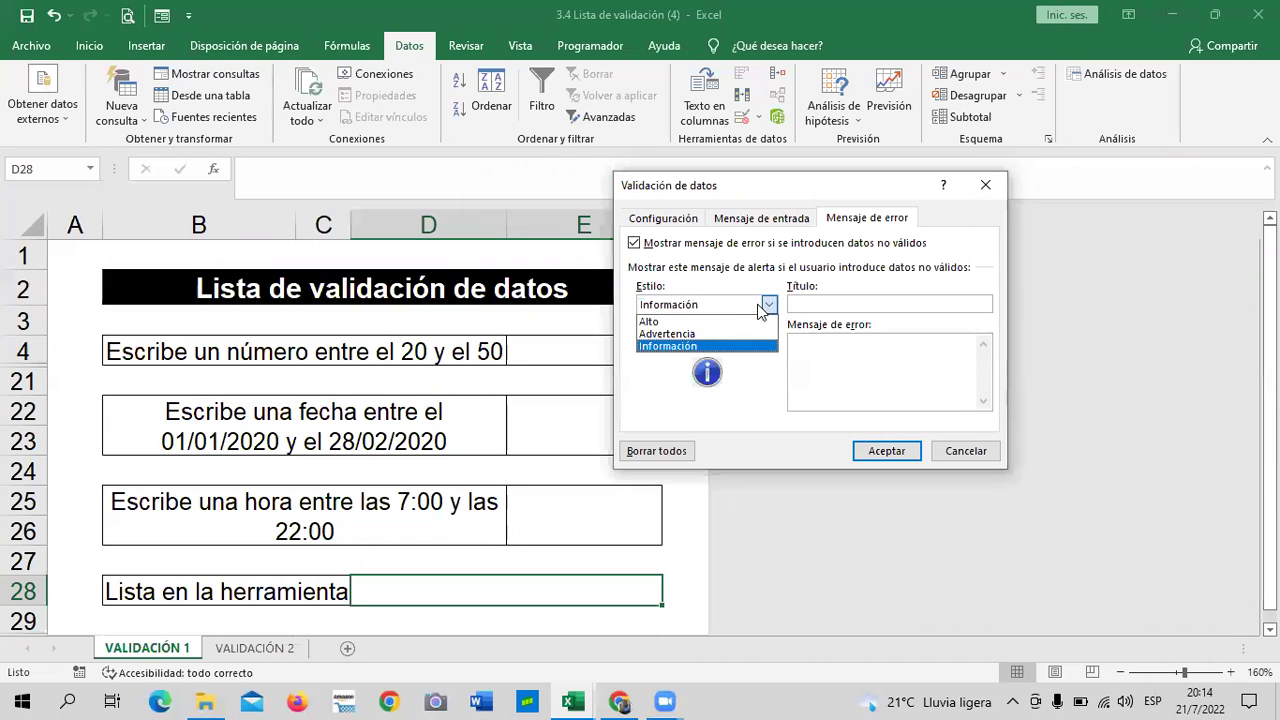
left_click(700, 331)
left_click(769, 304)
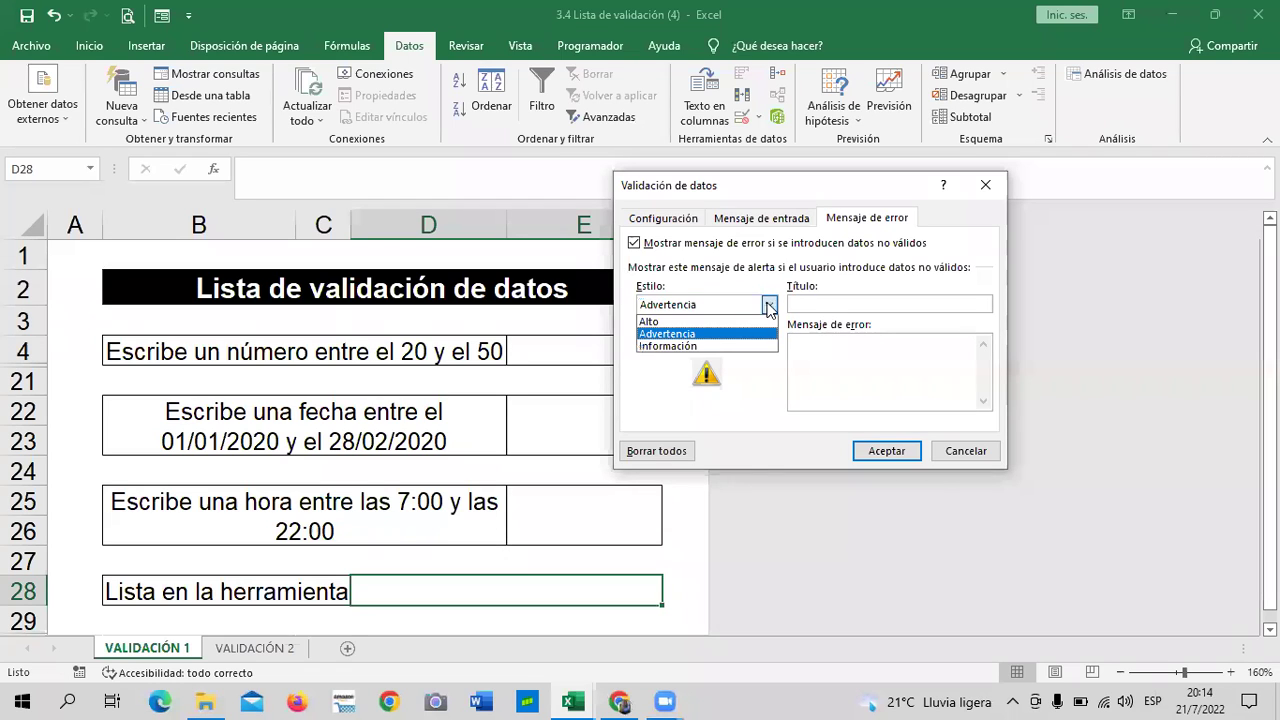
left_click(680, 346)
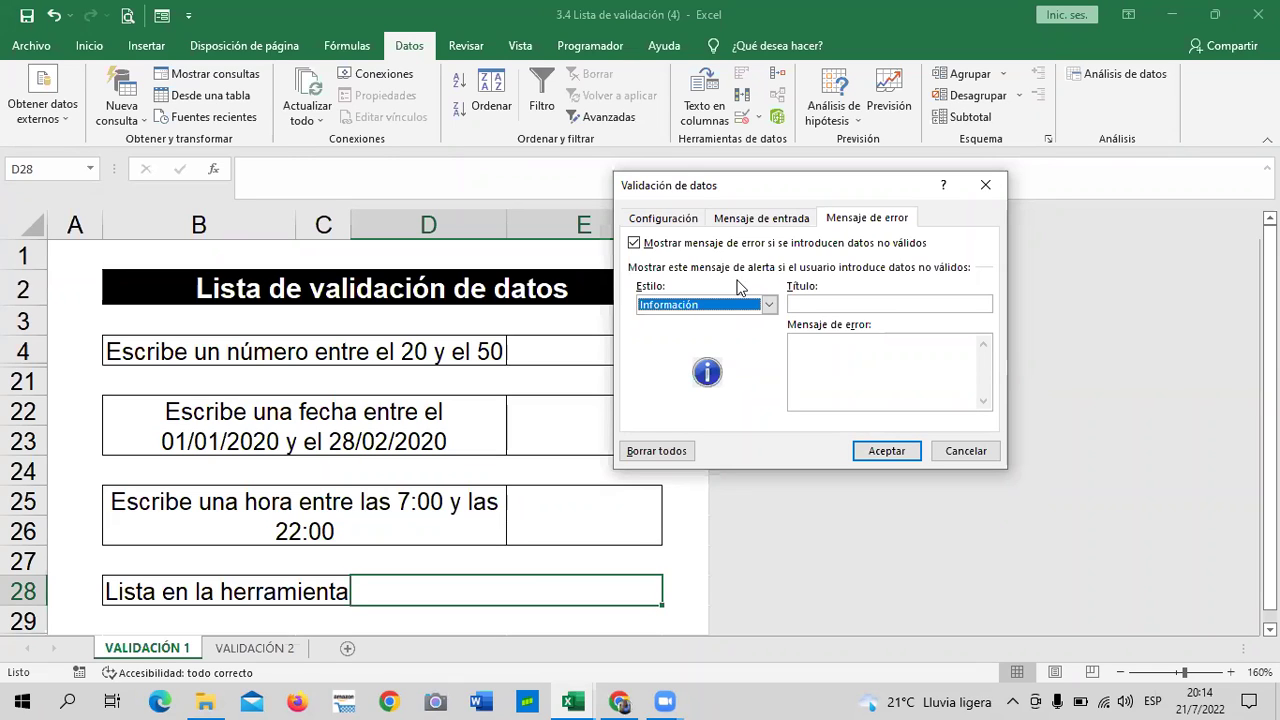
Step: Pick the Alto style, then cancel the dialog without applying it and select cell F3
left_click(769, 305)
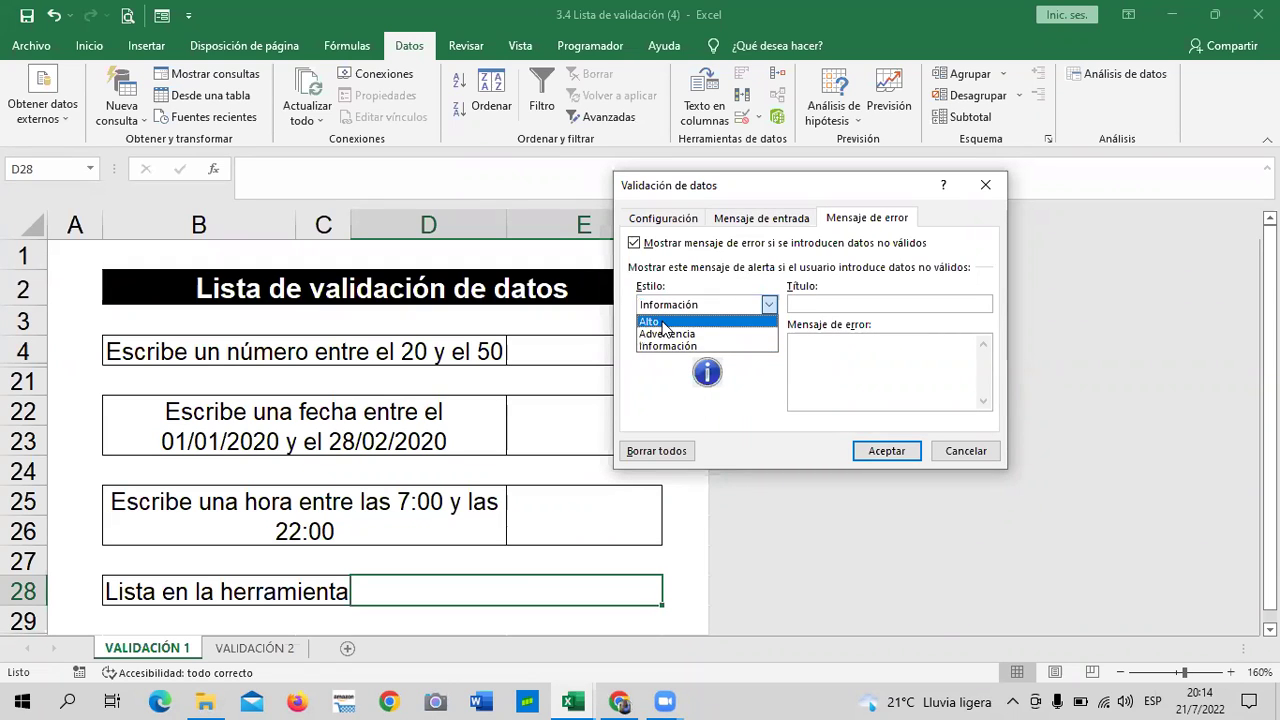
left_click(660, 321)
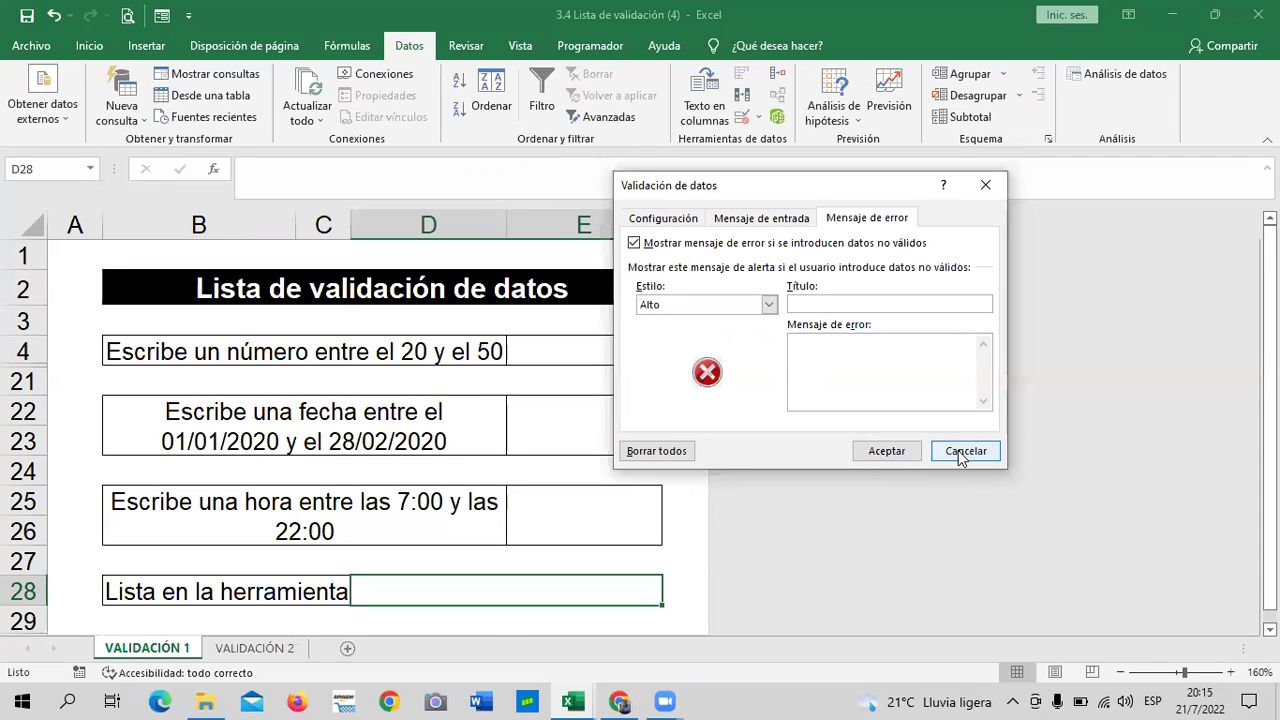
left_click(960, 451)
left_click(678, 320)
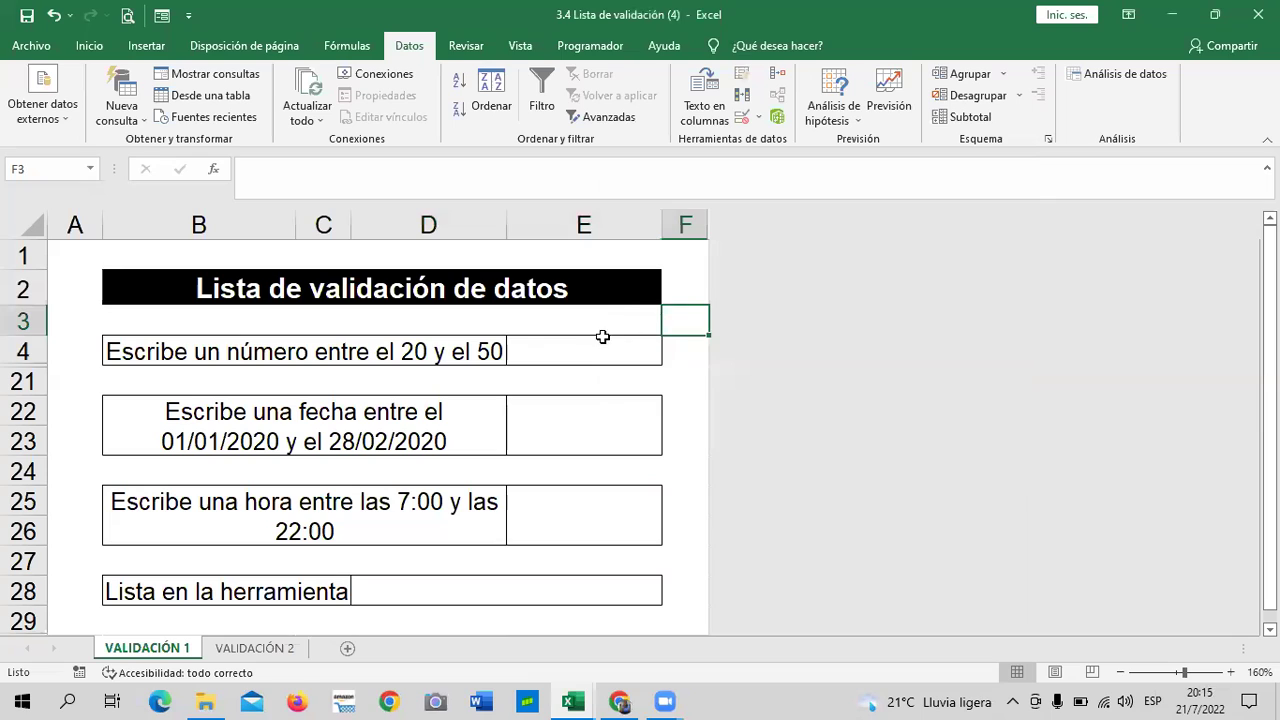
Step: Delete 'Lista de' from the start of the title in B2
left_click(588, 344)
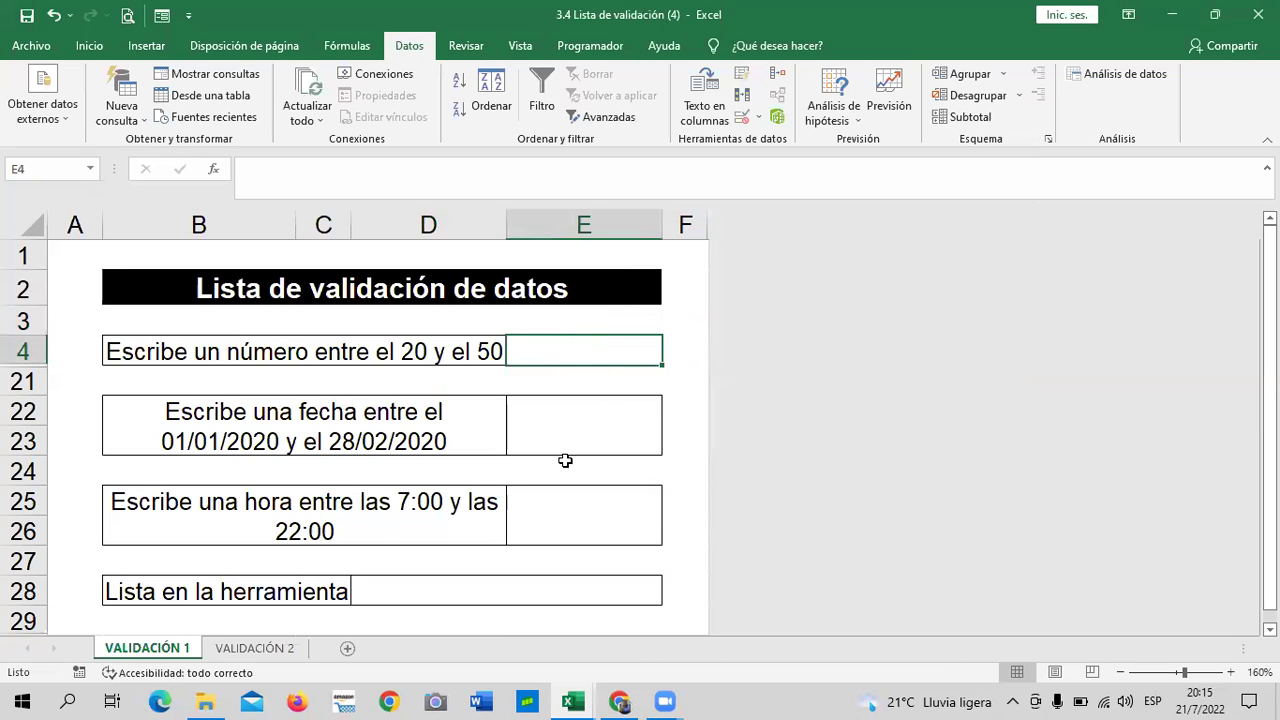
left_click(567, 410)
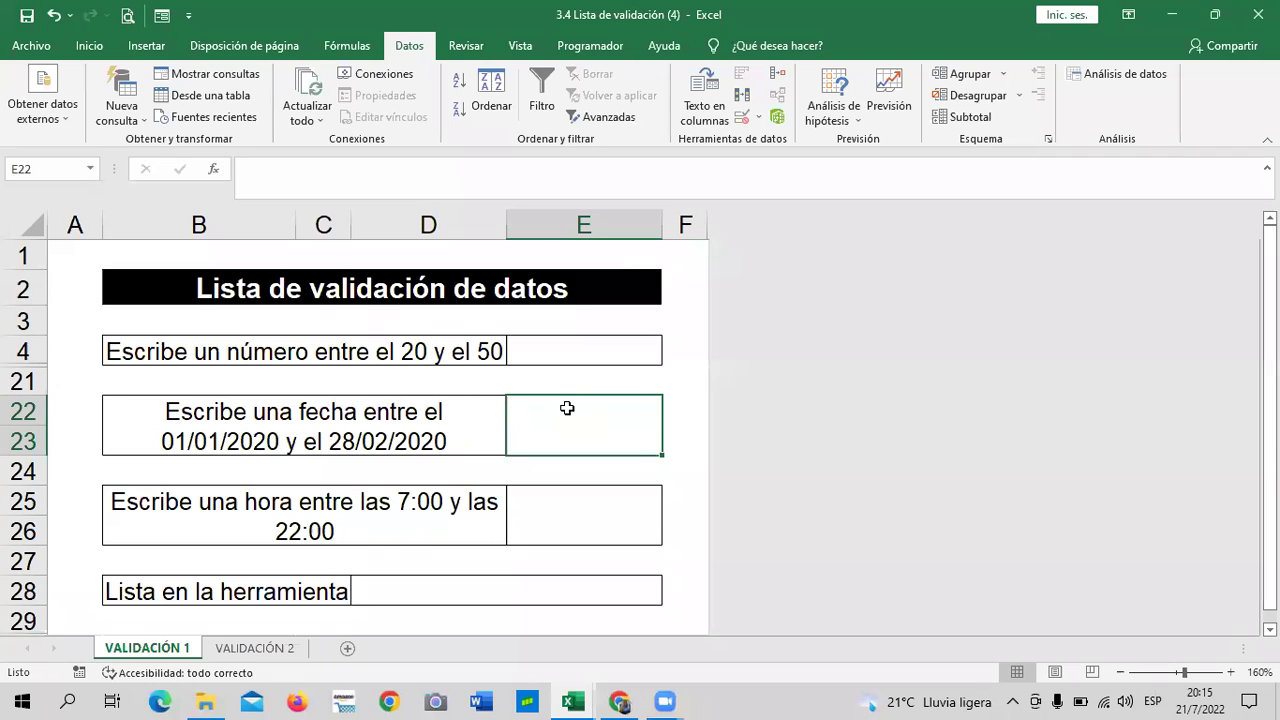
left_click(300, 290)
double_click(303, 290)
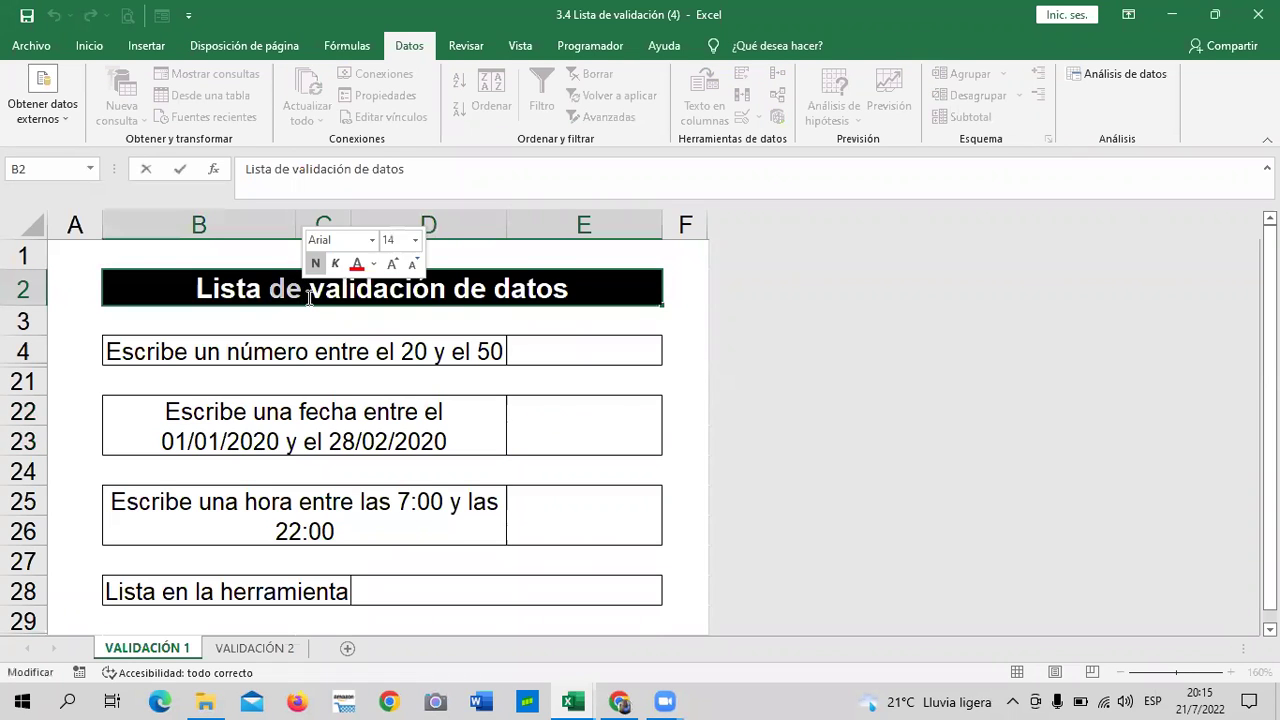
key("BackSpace")
key("BackSpace")
key("BackSpace")
key("BackSpace")
key("BackSpace")
key("BackSpace")
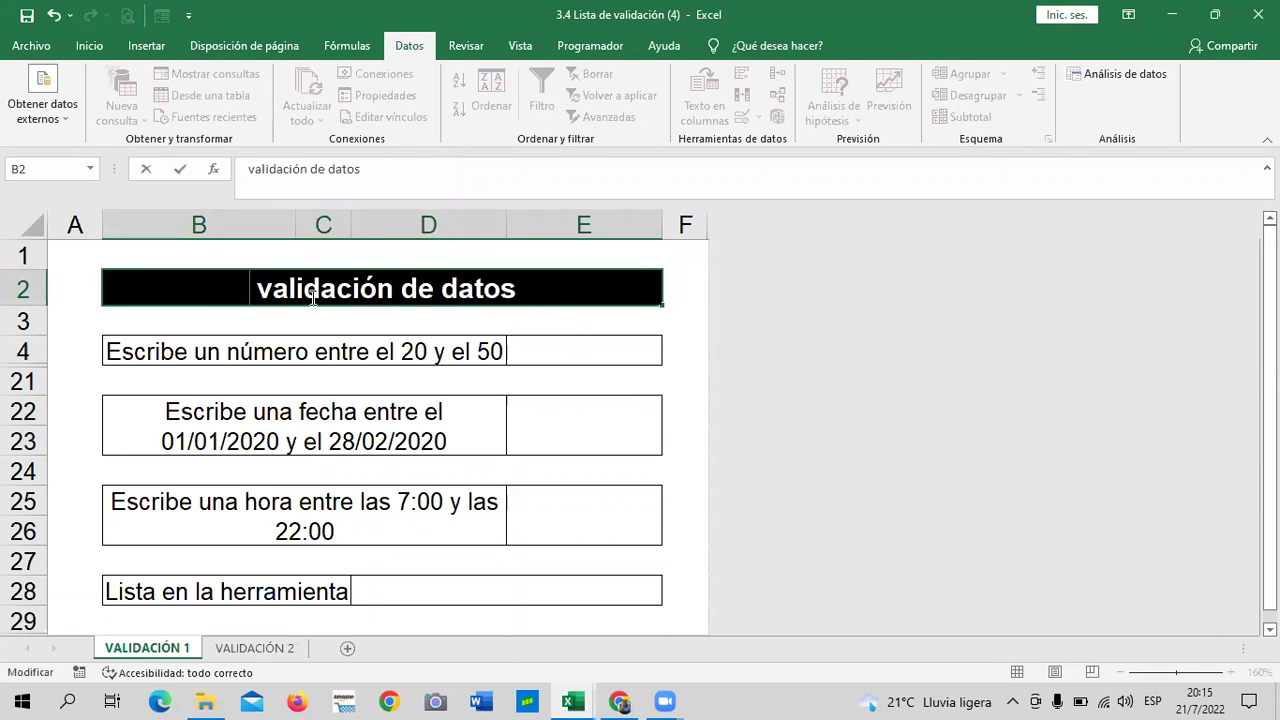
left_click(395, 254)
Step: Capitalize the first letter so B2 reads 'Validación de datos'
left_click(315, 292)
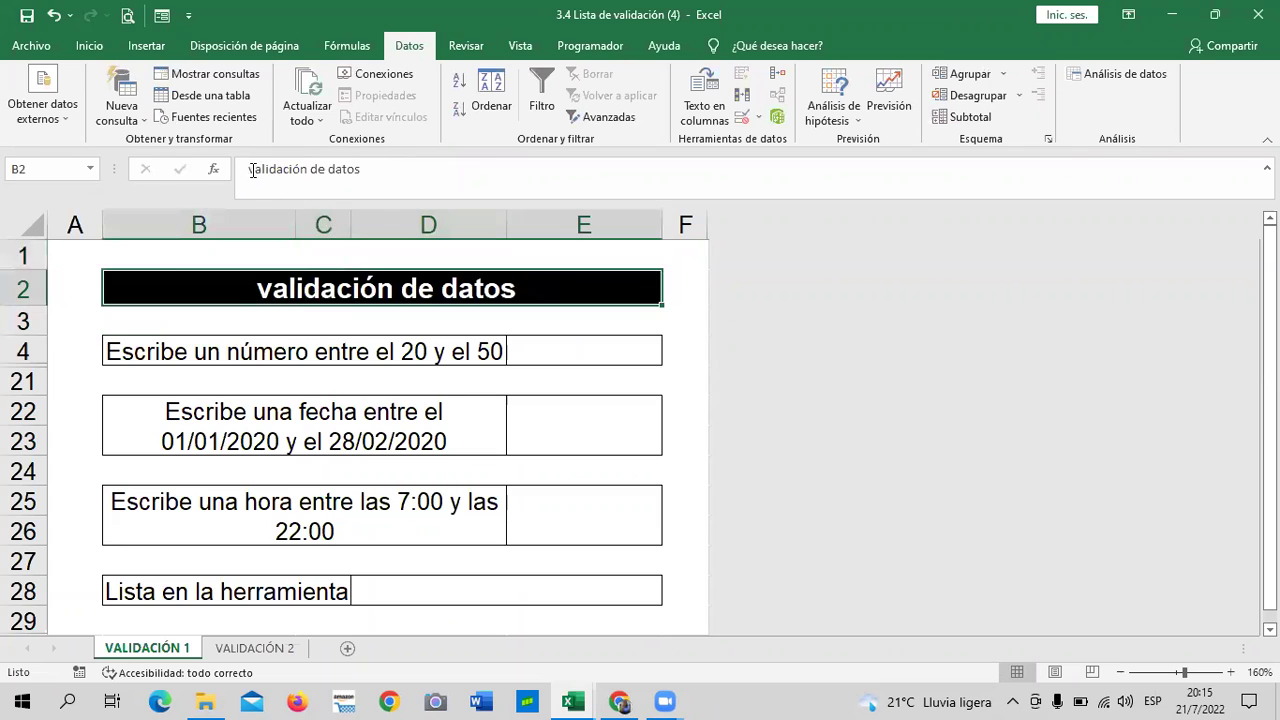
left_click(250, 169)
key("Delete")
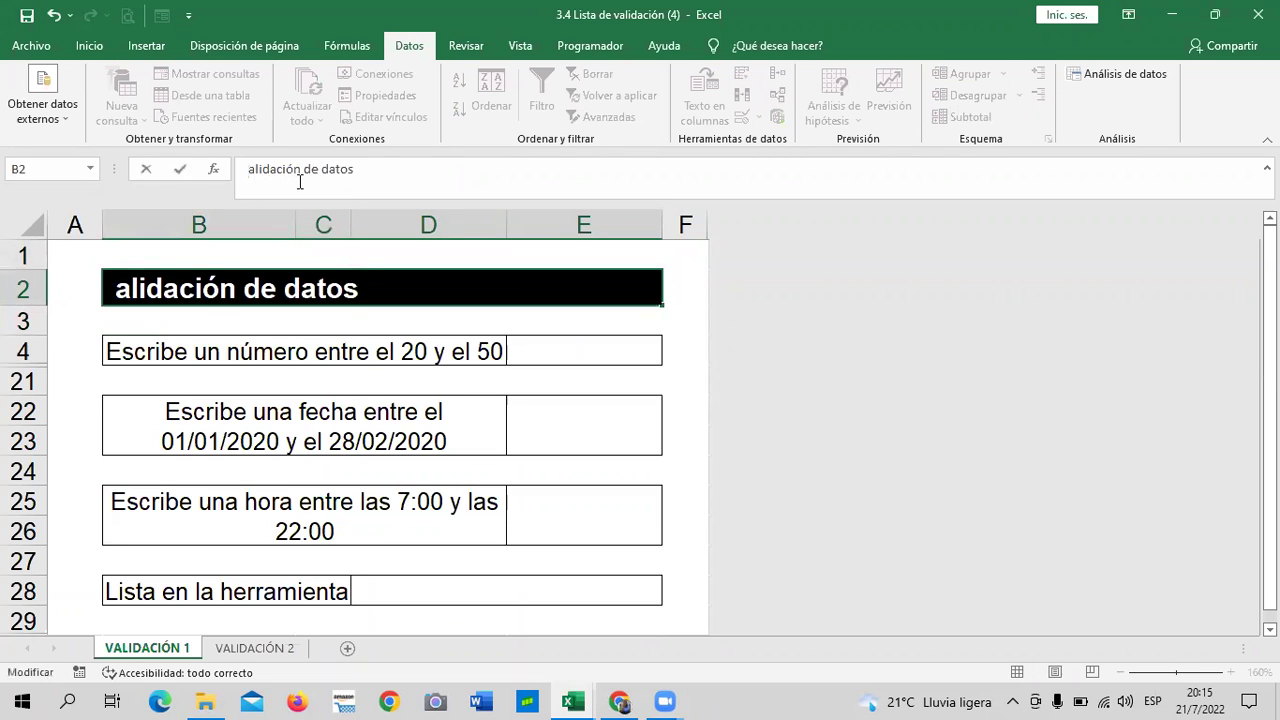
type("v")
key("BackSpace")
type("V")
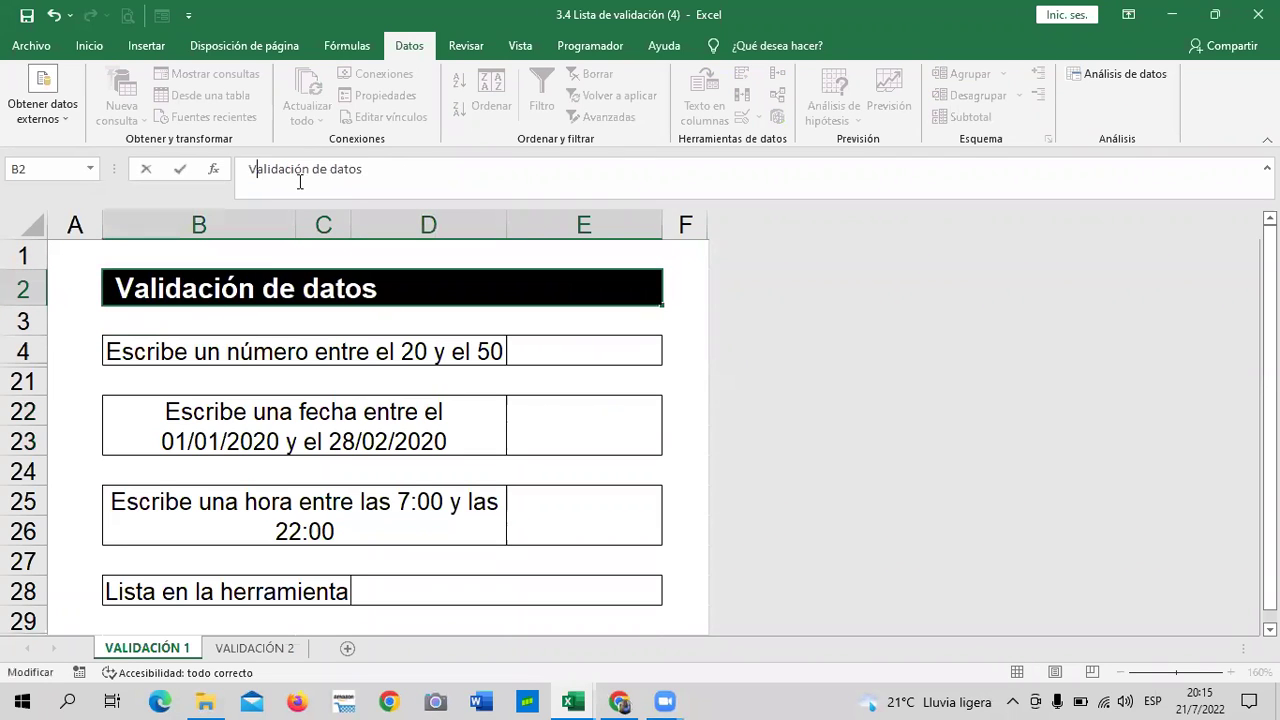
left_click(603, 414)
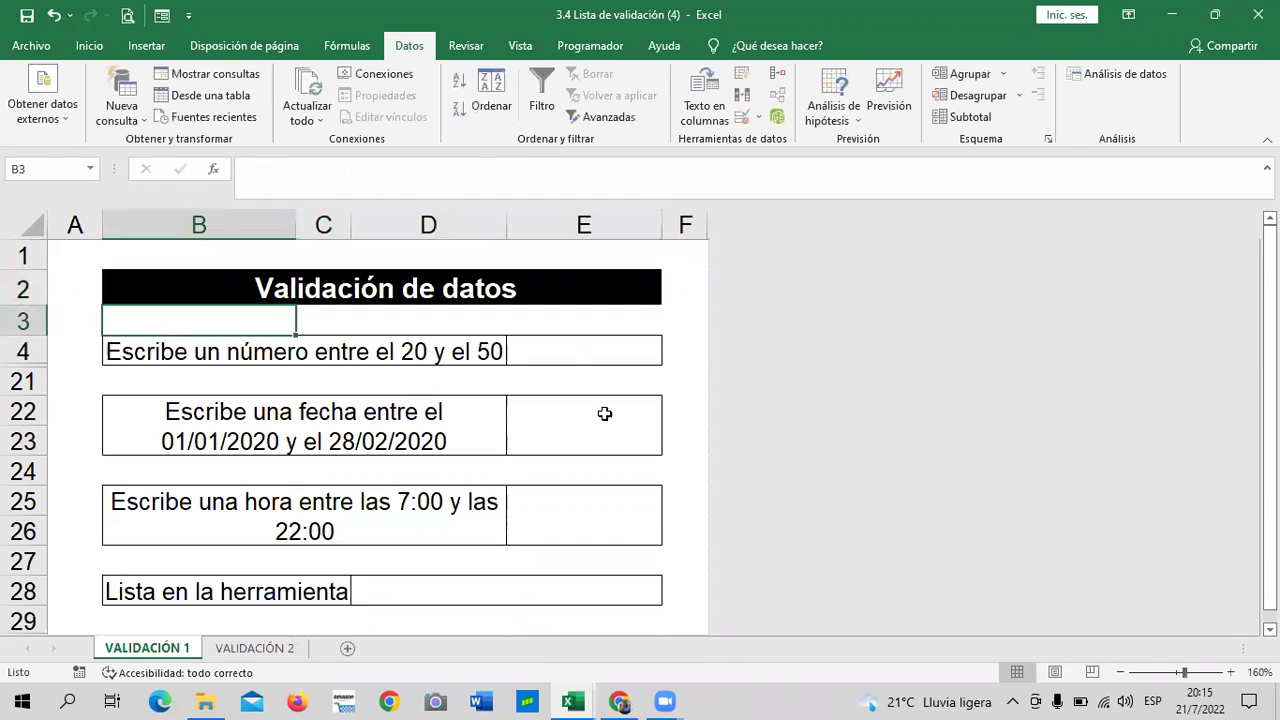
left_click(545, 289)
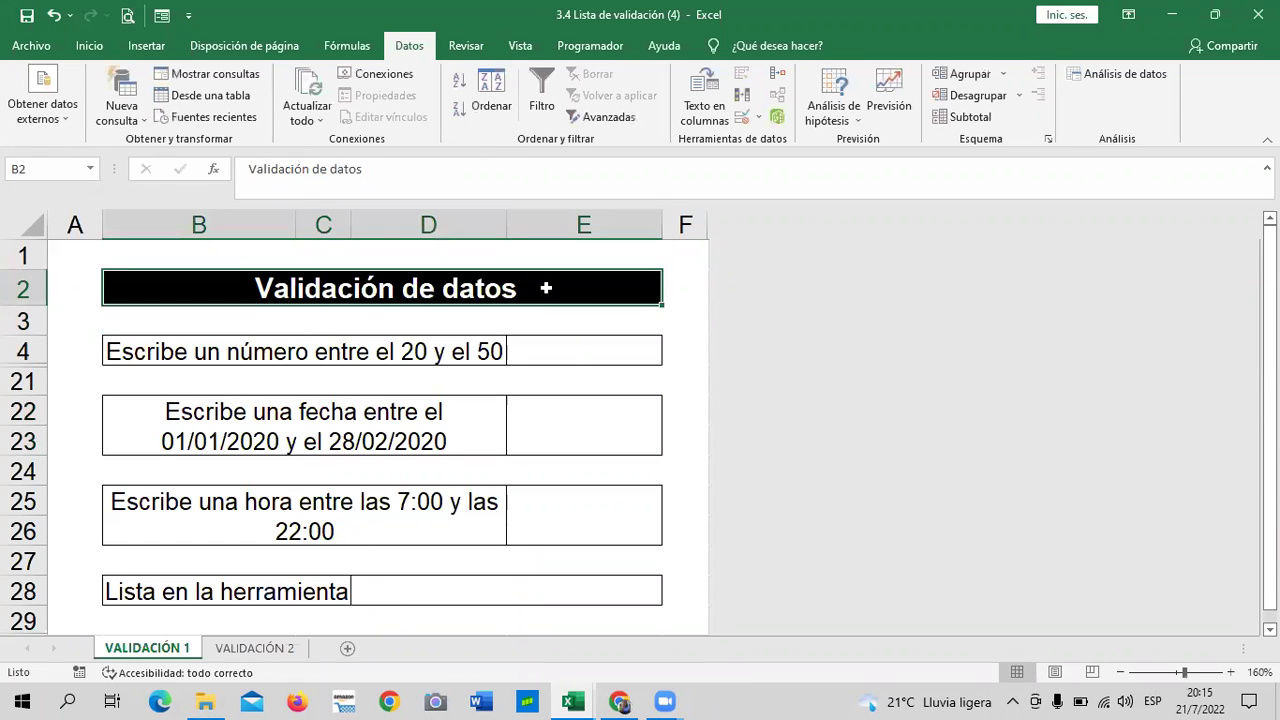
Step: Select answer cell E4 and open its Data Validation settings
left_click(166, 351)
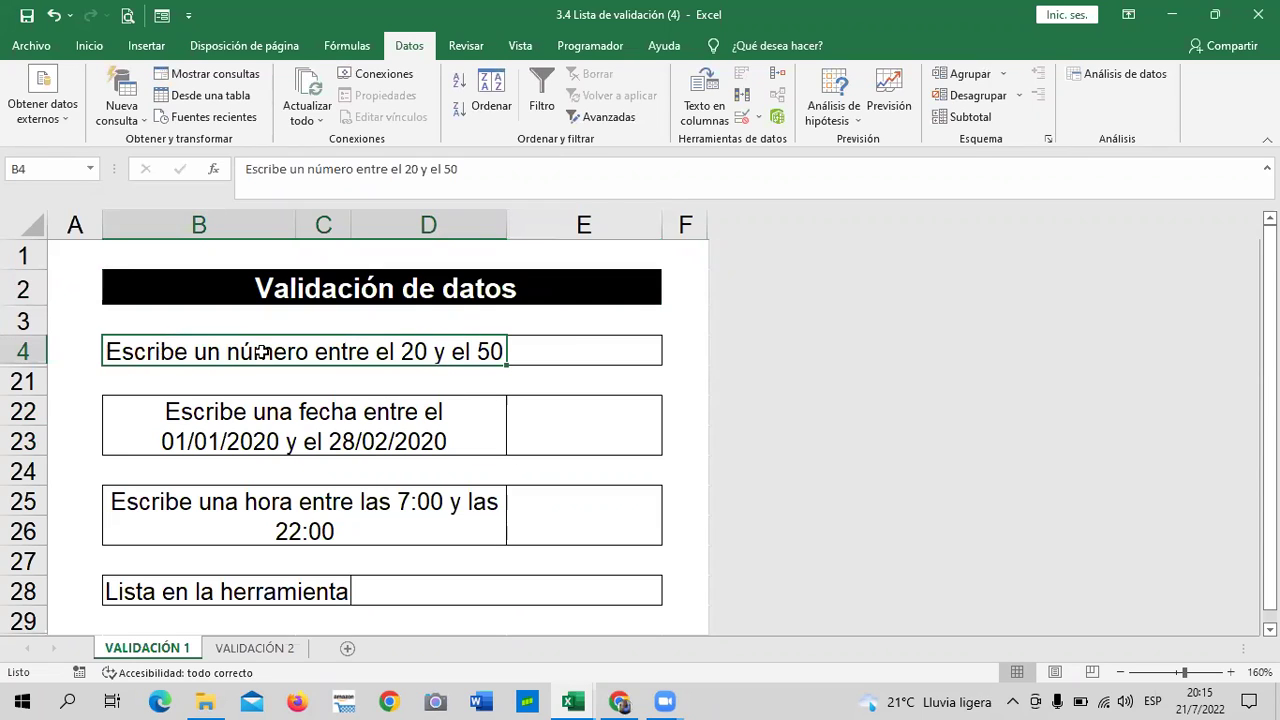
left_click(592, 342)
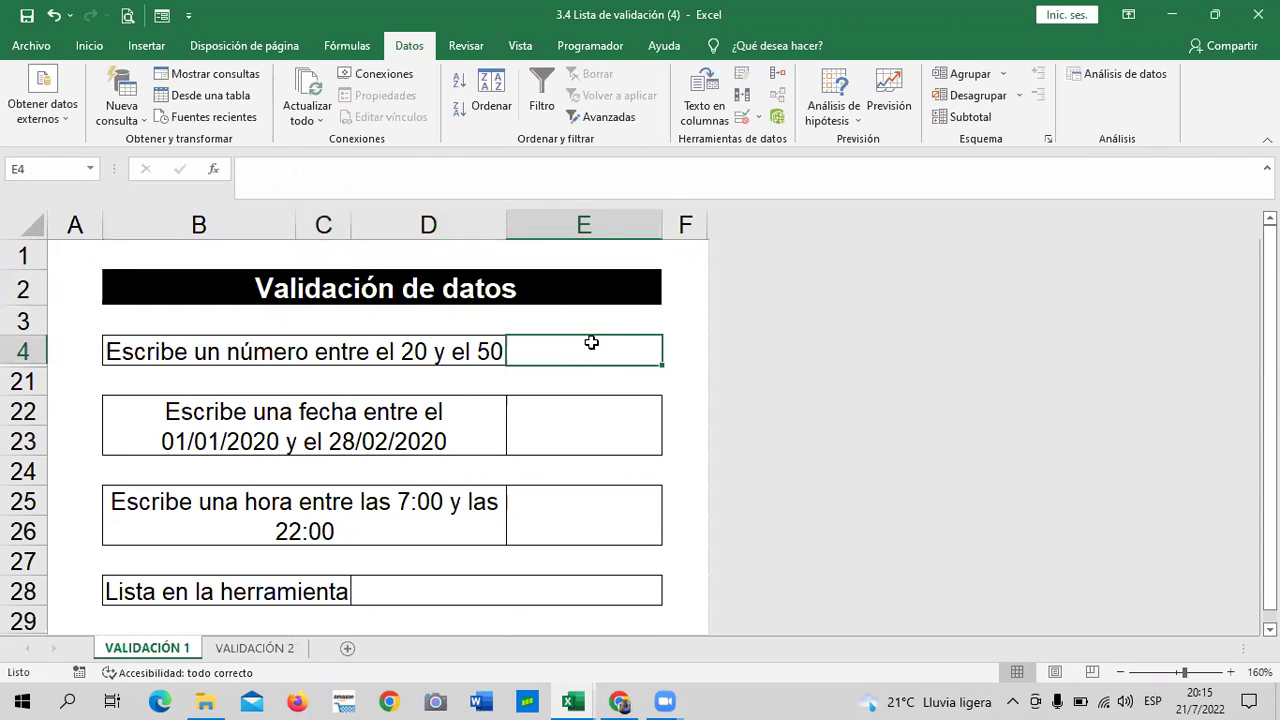
left_click(600, 470)
left_click(587, 355)
left_click(742, 120)
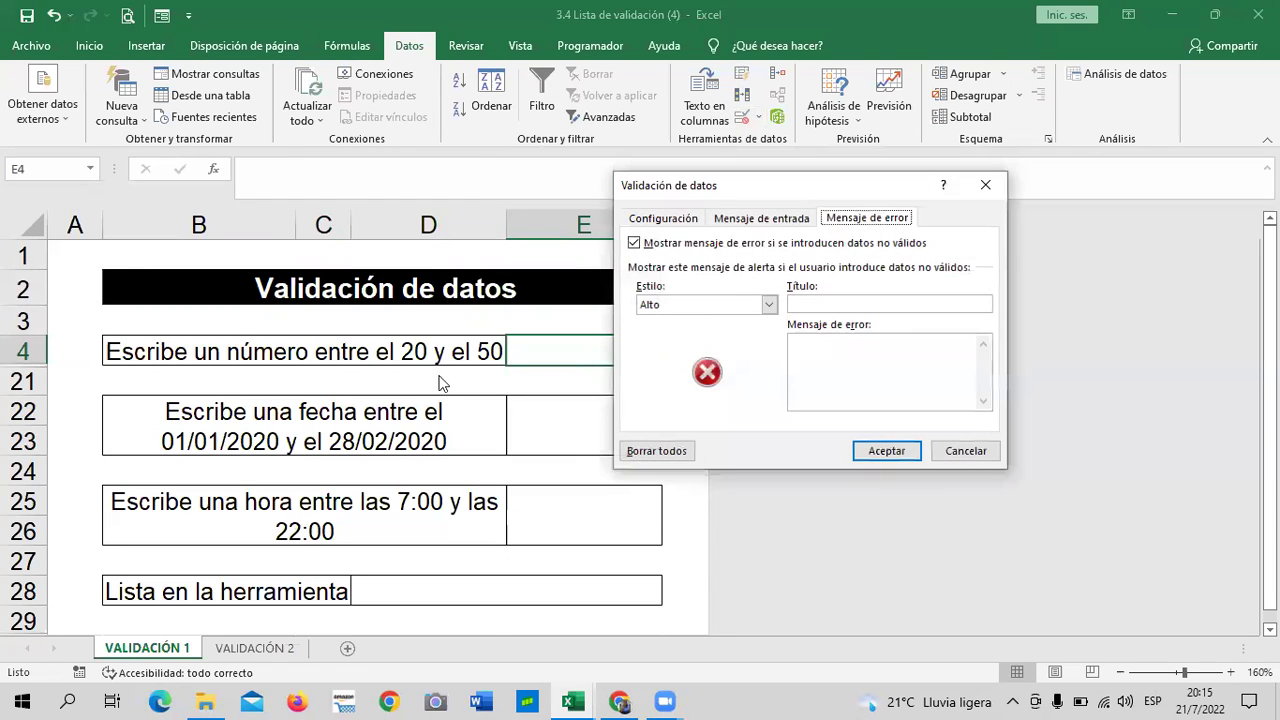
mouse_move(821, 180)
left_mouse_down()
mouse_move(910, 198)
mouse_move(875, 174)
left_mouse_up()
Step: Set Permitir to Número entero after trying other allowed data types
left_click(770, 240)
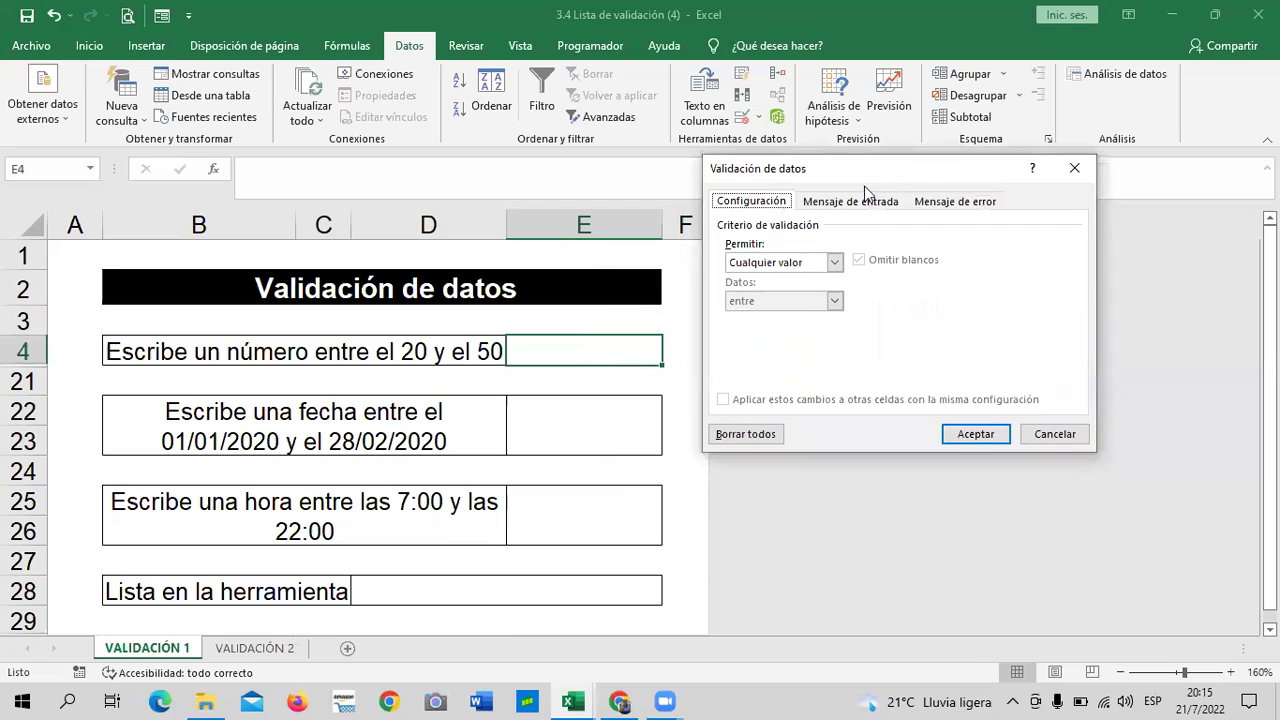
left_click(834, 262)
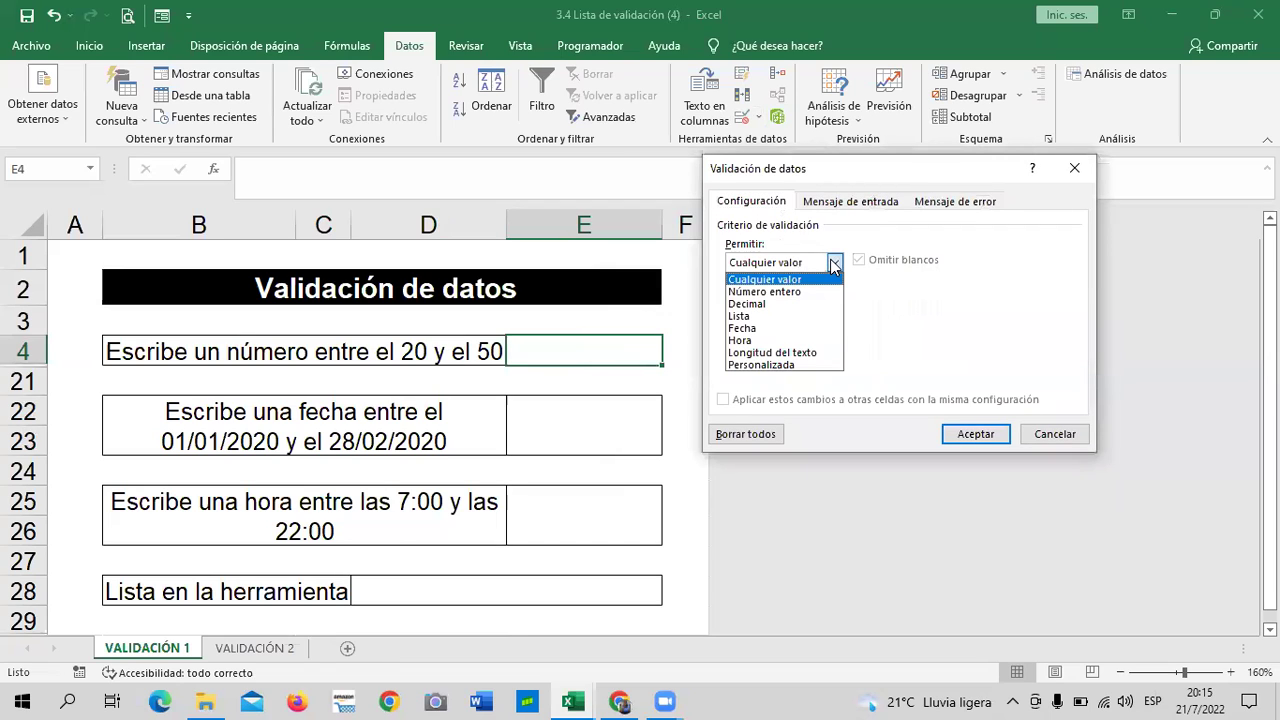
left_click(782, 292)
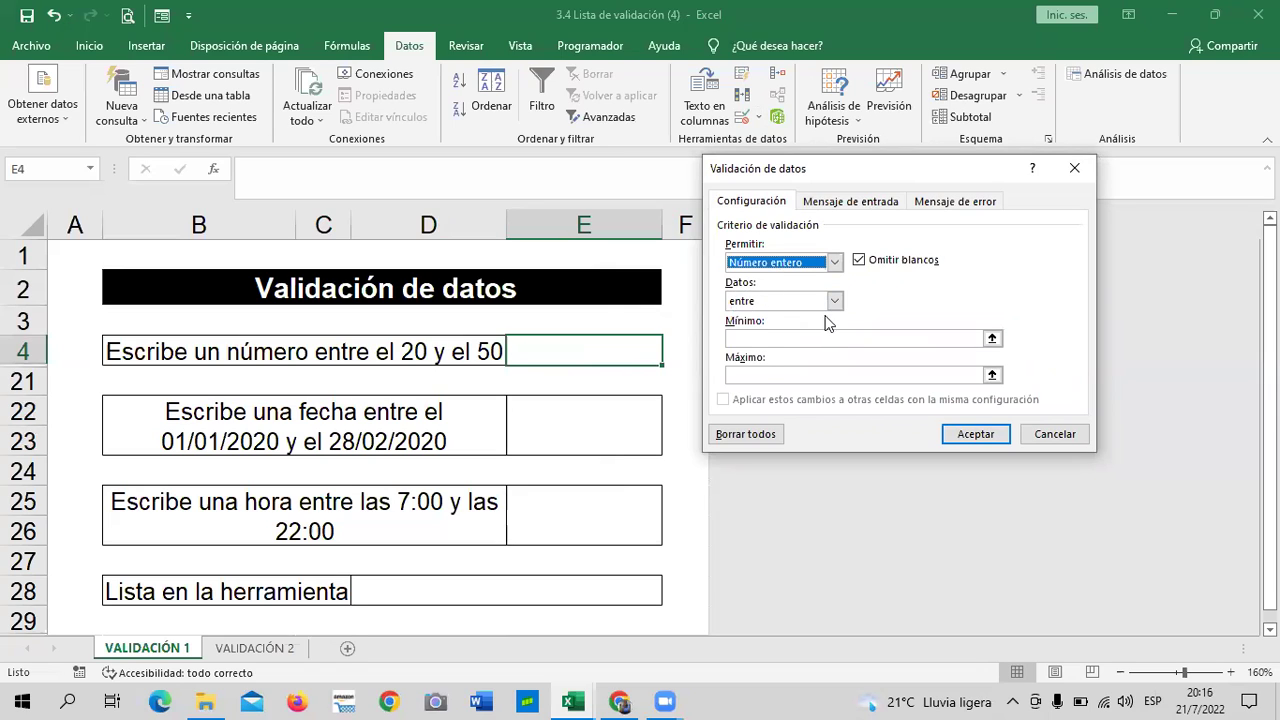
left_click(834, 301)
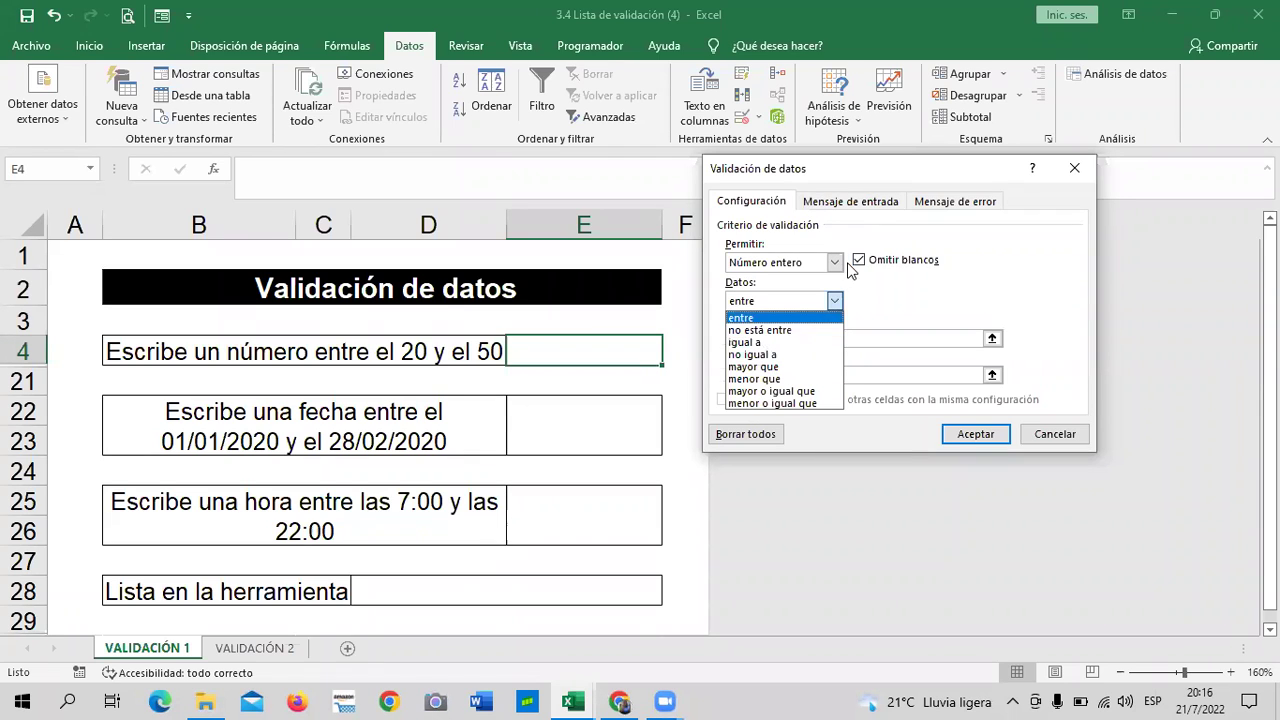
left_click(820, 265)
left_click(835, 263)
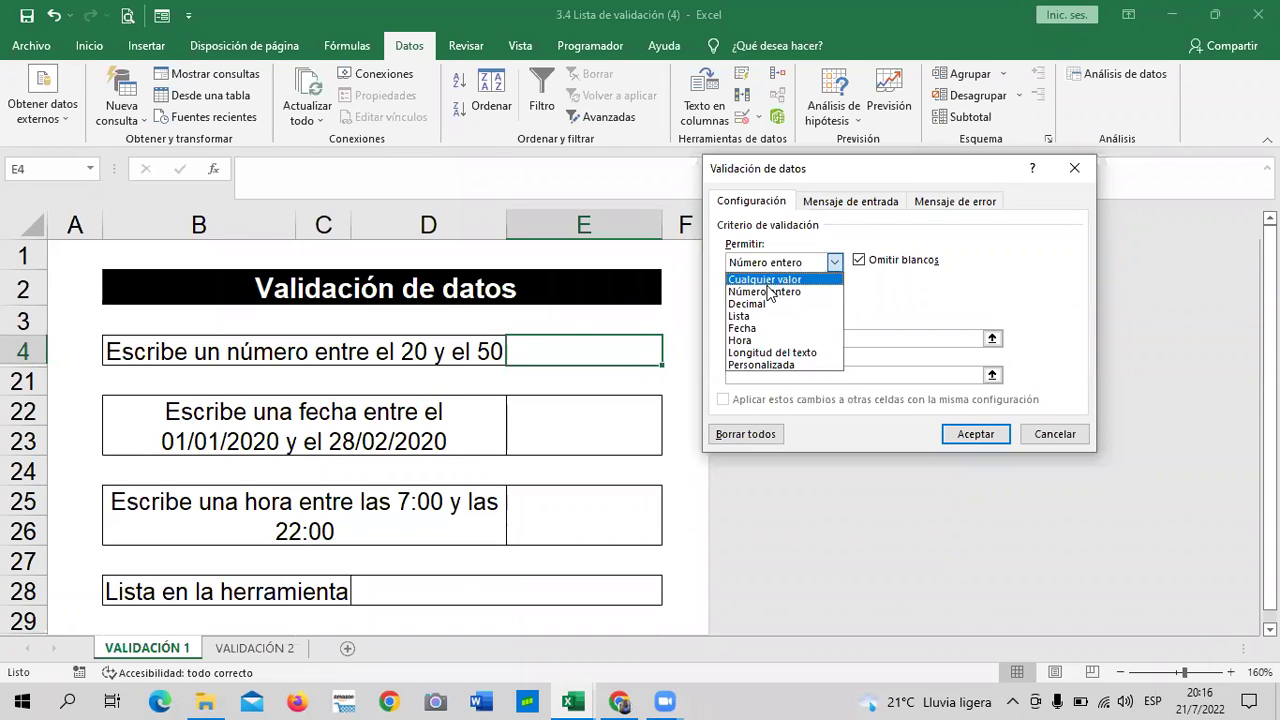
left_click(788, 352)
left_click(829, 303)
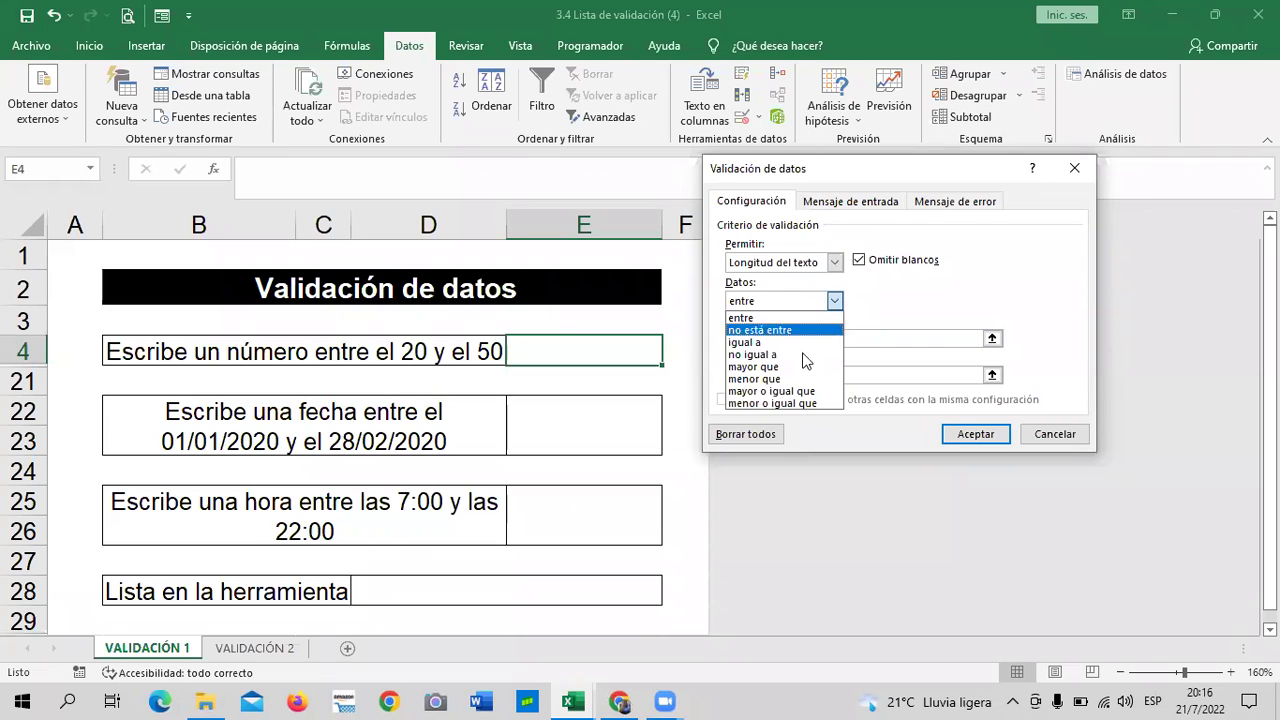
left_click(834, 262)
left_click(834, 262)
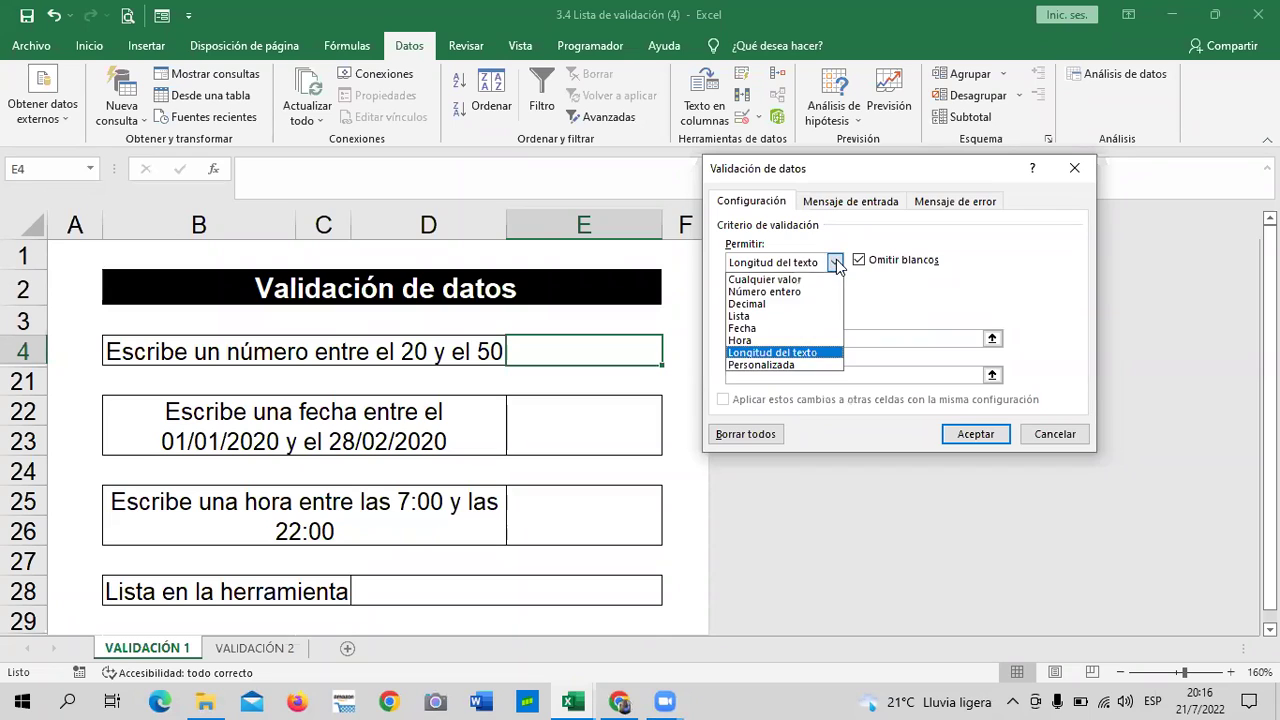
left_click(806, 280)
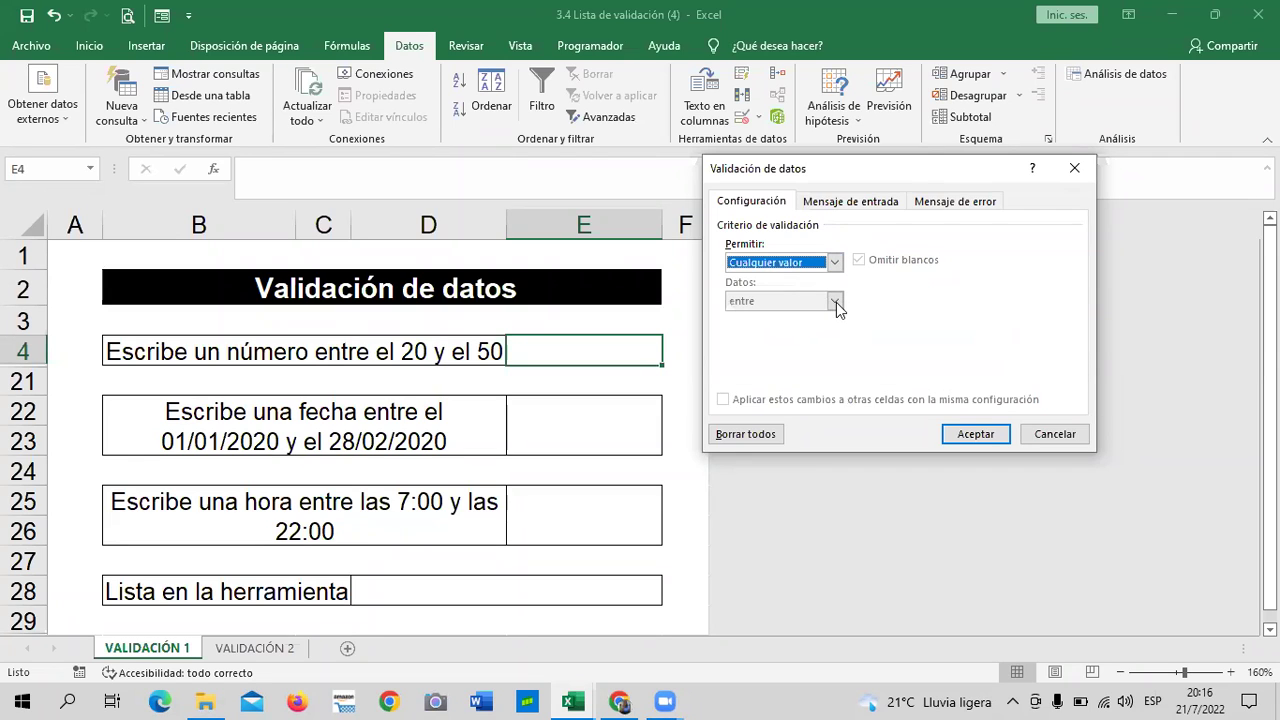
left_click(834, 262)
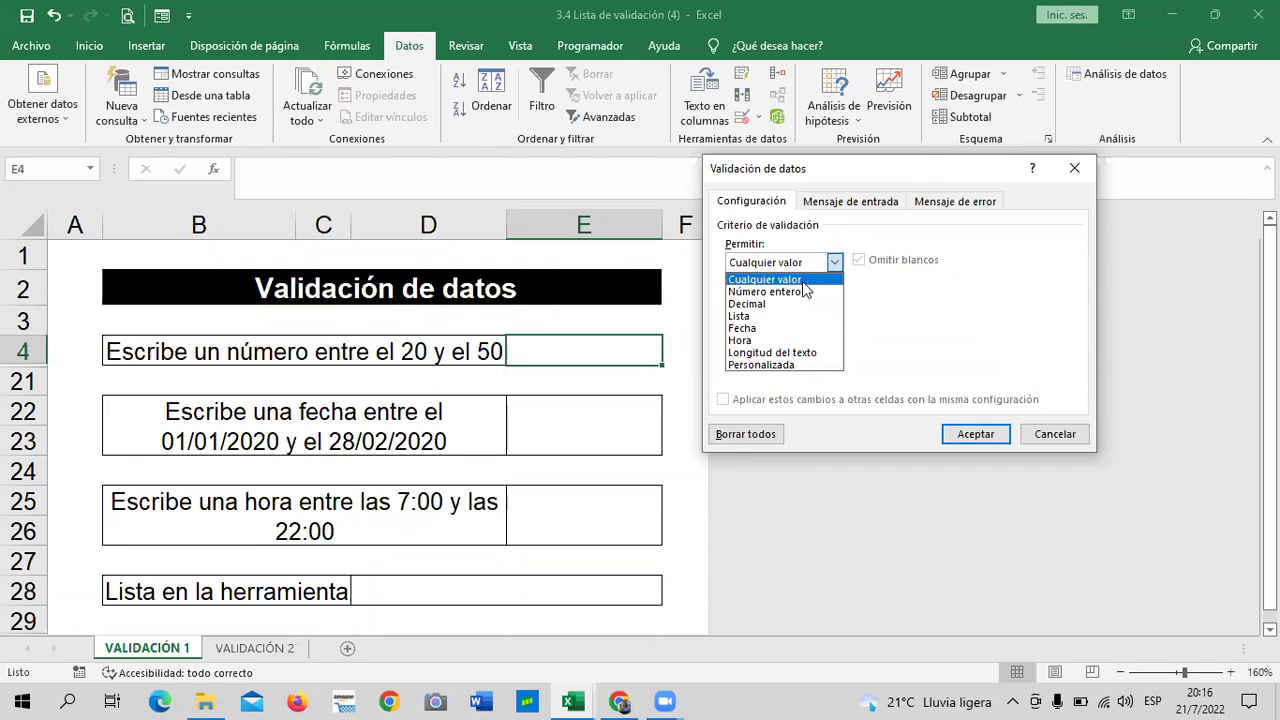
left_click(805, 291)
Step: Settle on the 'entre' comparison after trying greater-than-or-equal
left_click(834, 301)
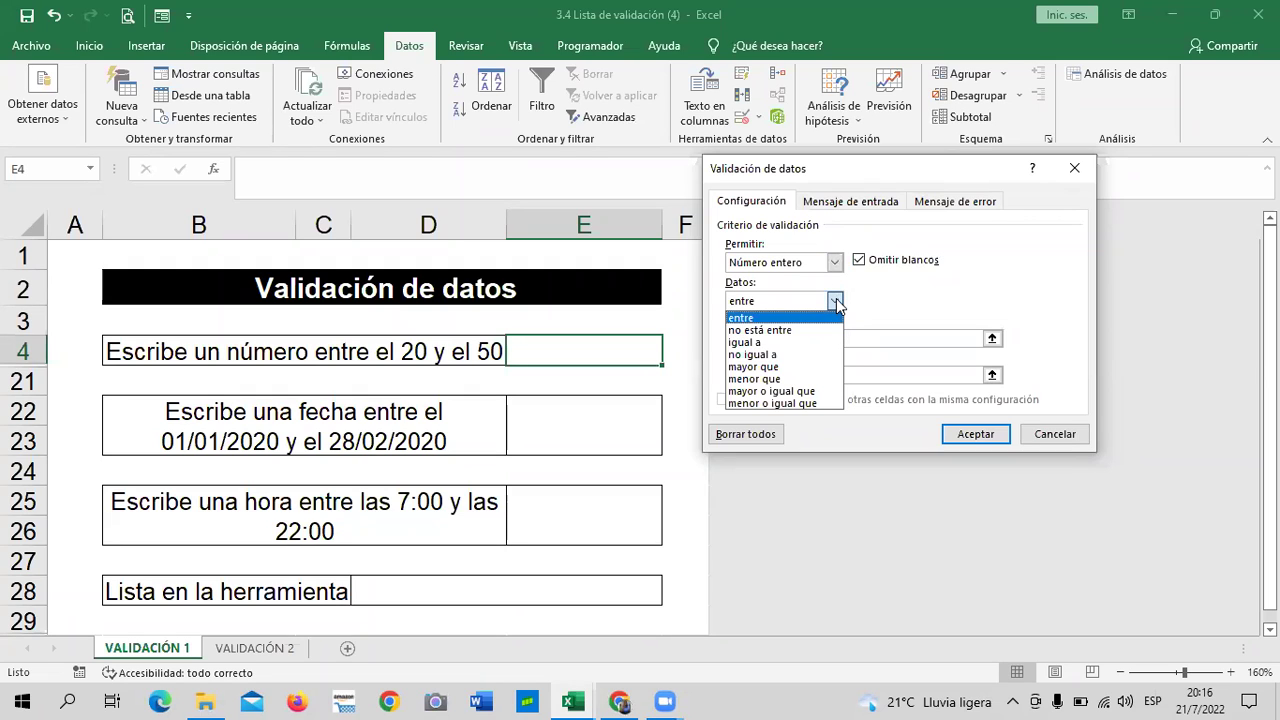
left_click(776, 316)
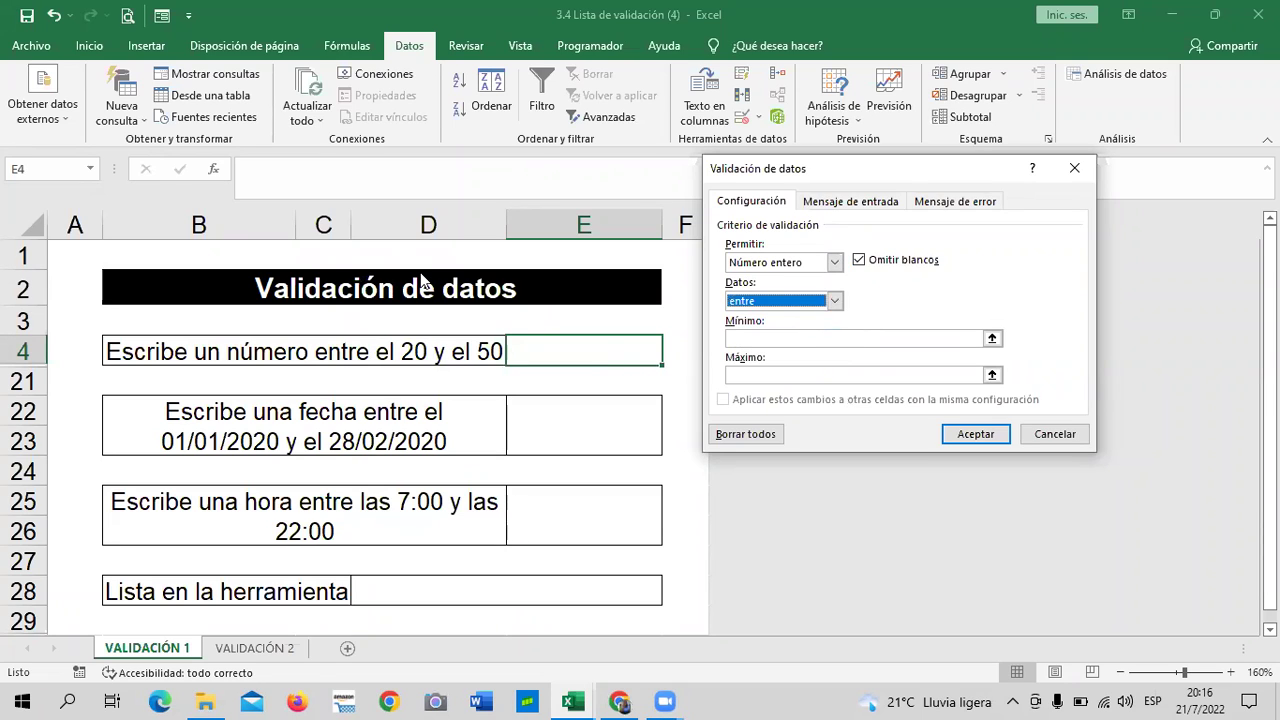
left_click(835, 301)
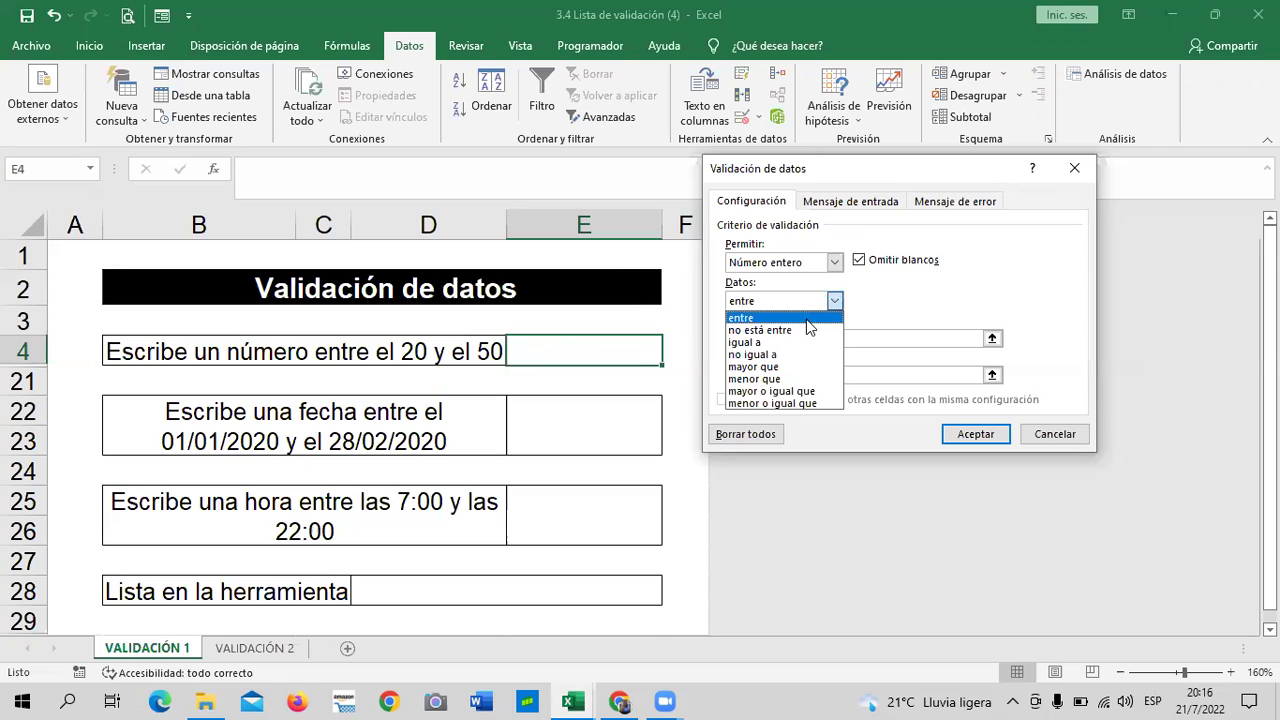
key("Down")
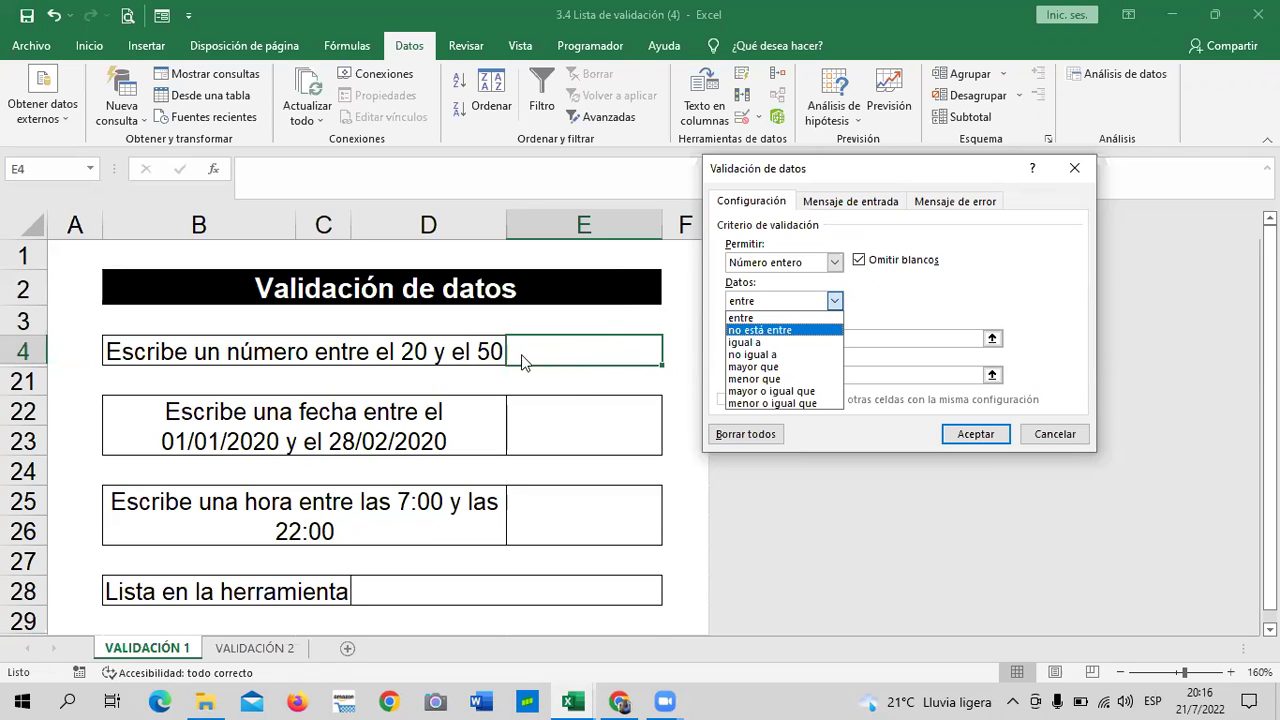
left_click(824, 391)
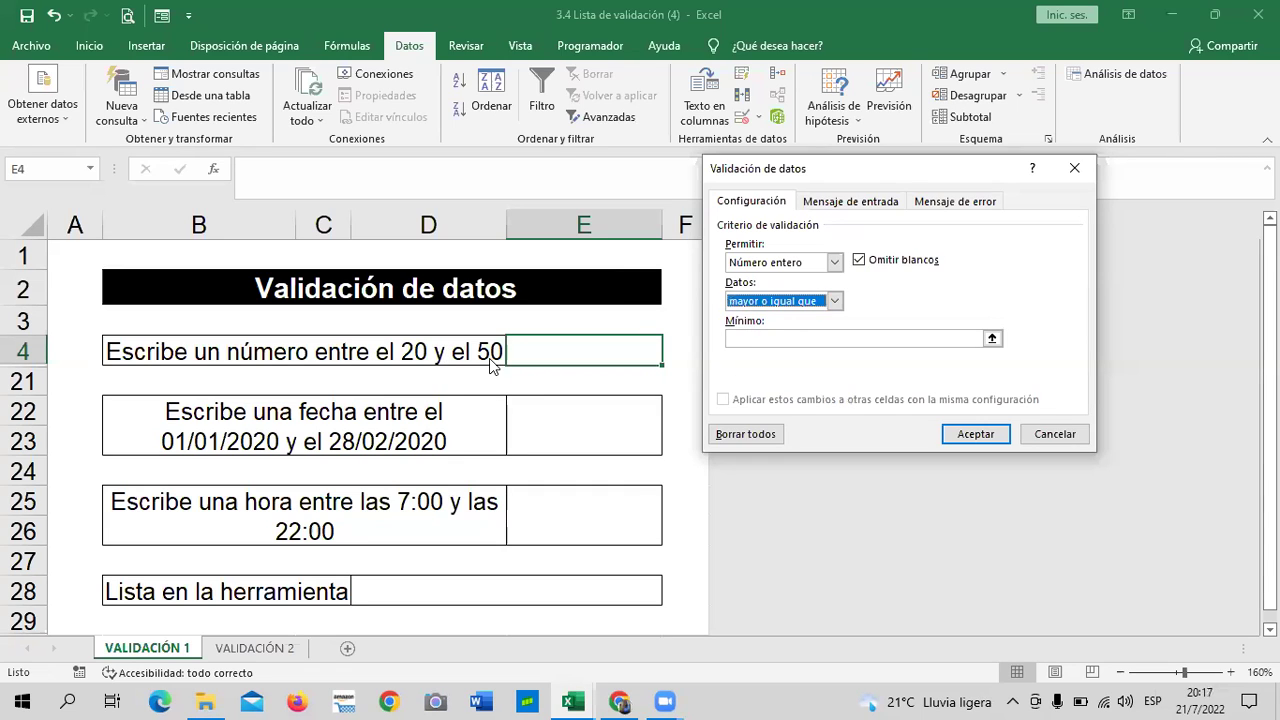
left_click(834, 301)
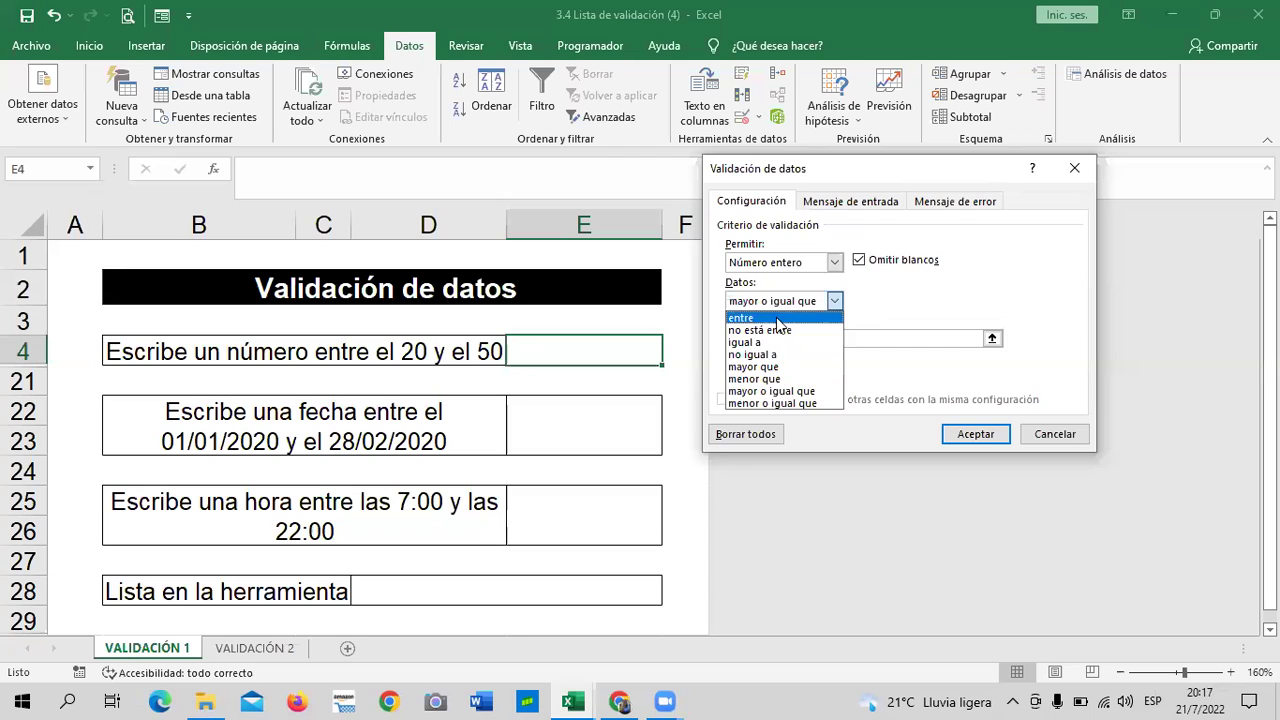
left_click(776, 317)
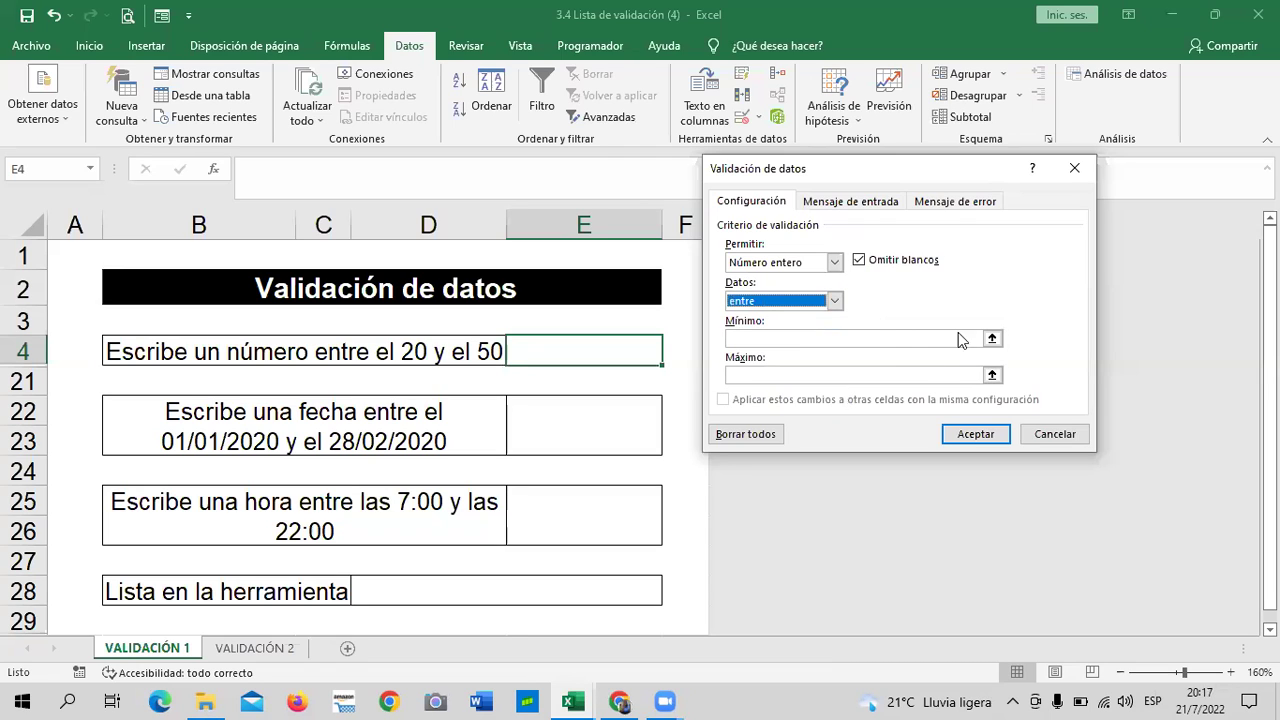
Step: Enter 20 as the Mínimo and 50 as the Máximo
left_click(908, 338)
type("20")
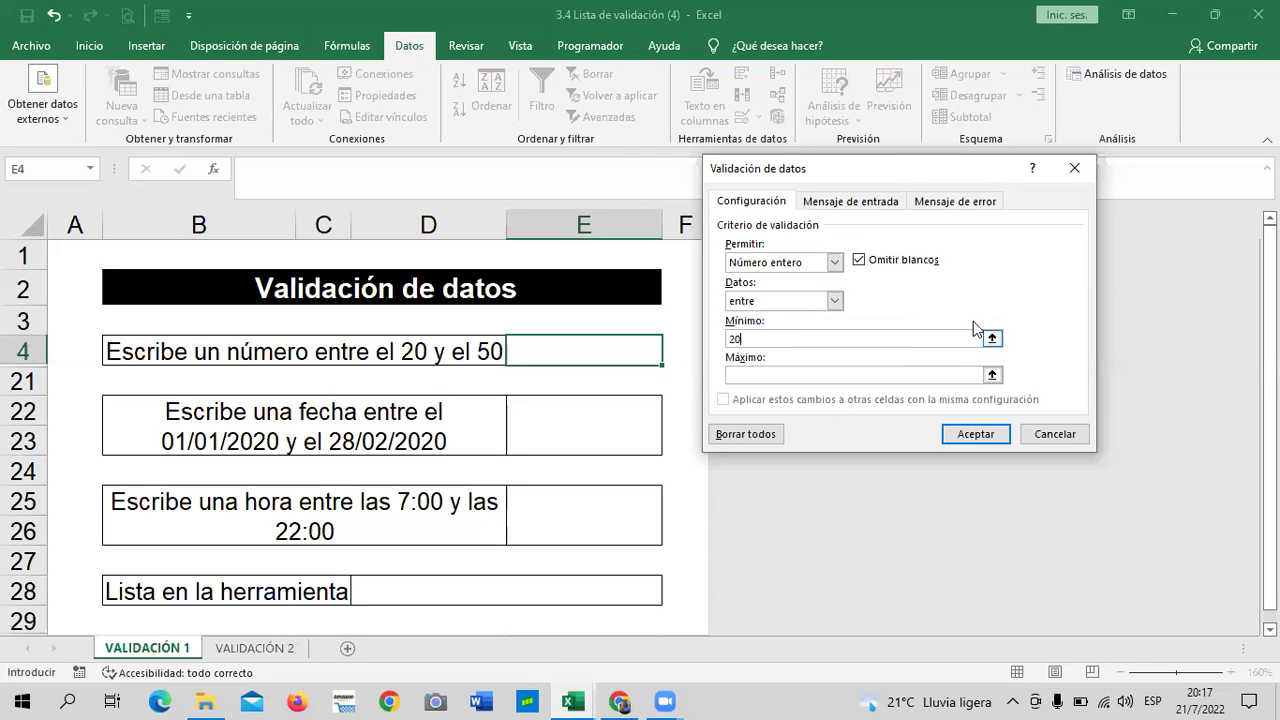
left_click(922, 373)
type("50")
Step: Confirm the 20–50 rule and enter 25 in E4
left_click(976, 427)
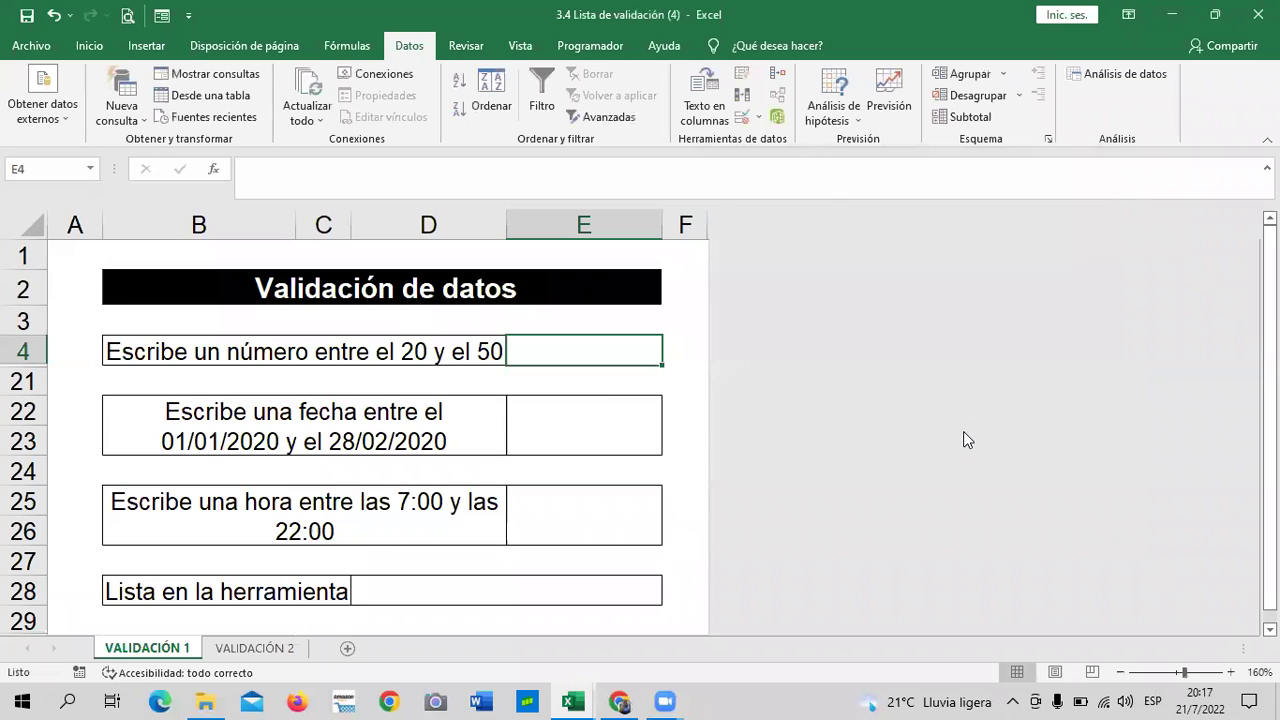
left_click(552, 457)
left_click(580, 349)
type("25")
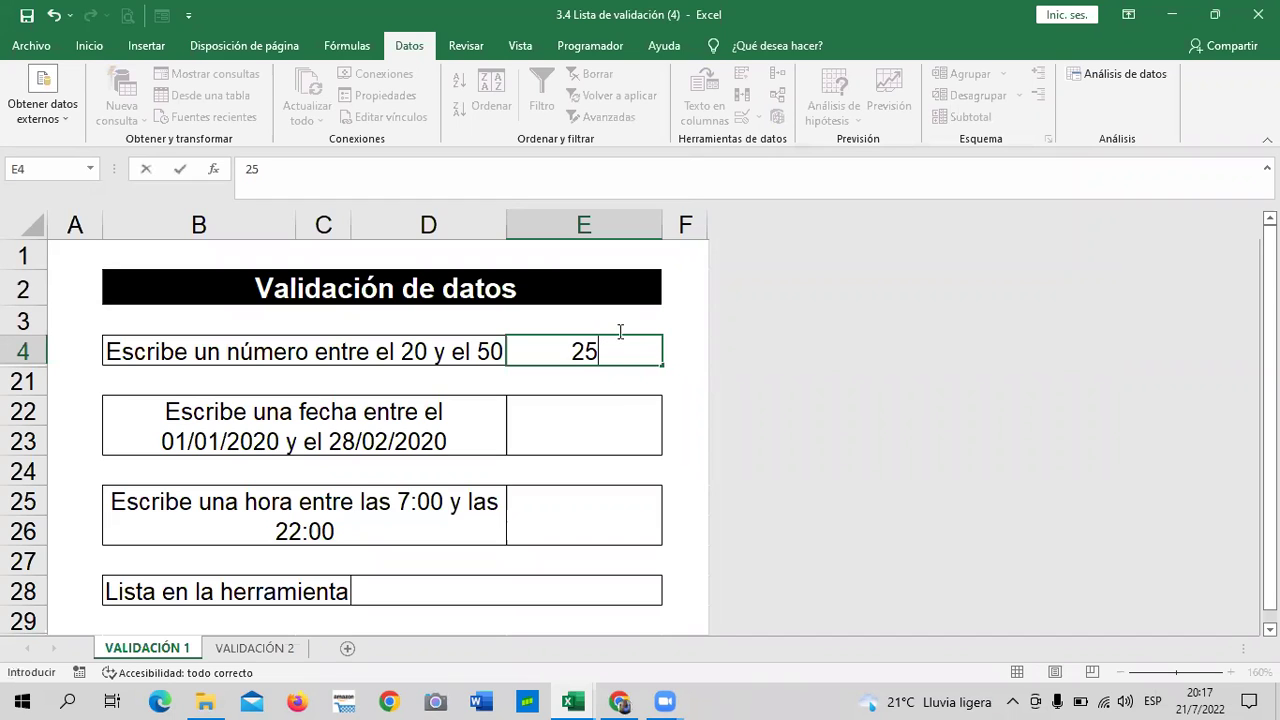
left_click(631, 426)
Step: Try 15 in E4, see it rejected, and cancel to keep 25
left_click(616, 349)
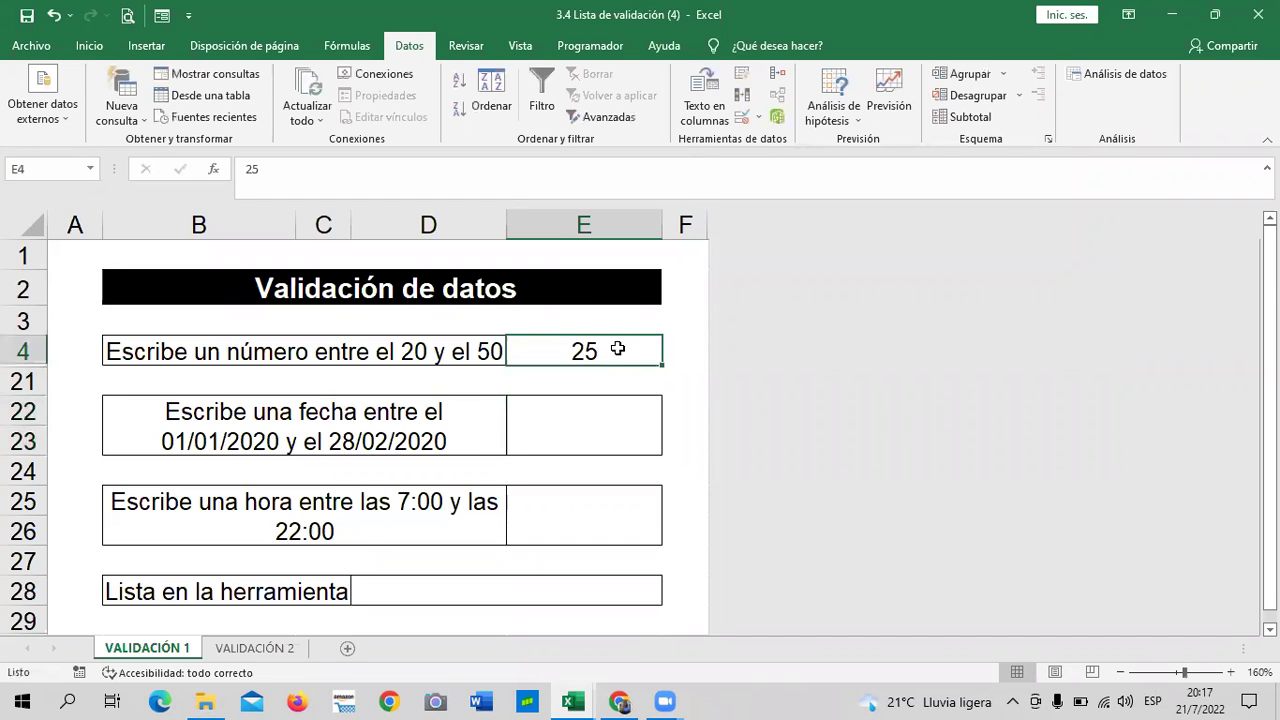
type("15")
key("Return")
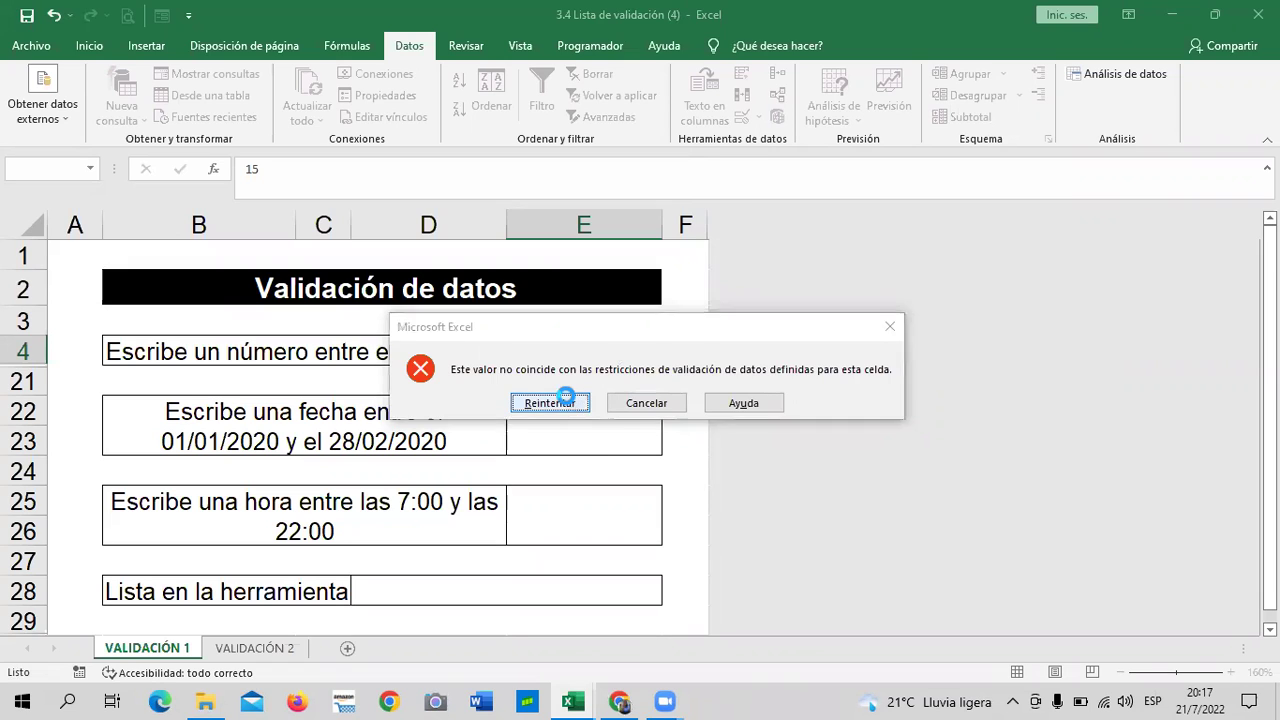
left_click(573, 407)
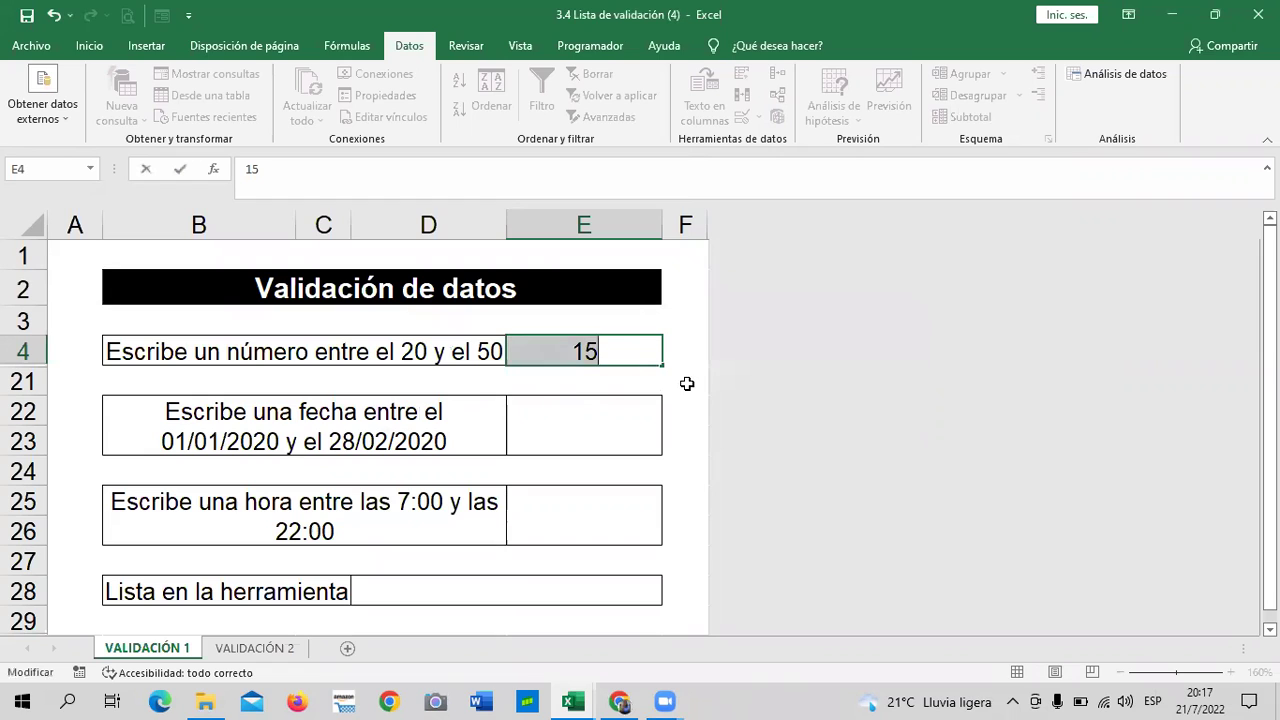
key("Return")
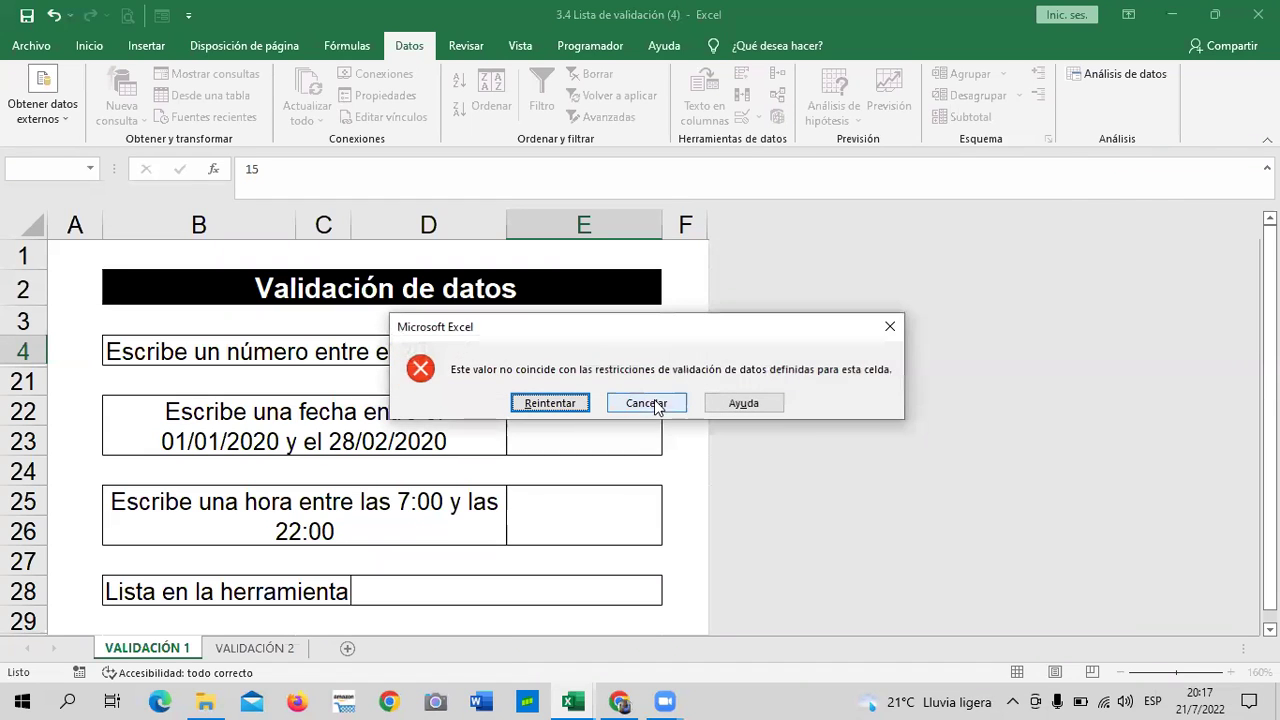
left_click(650, 402)
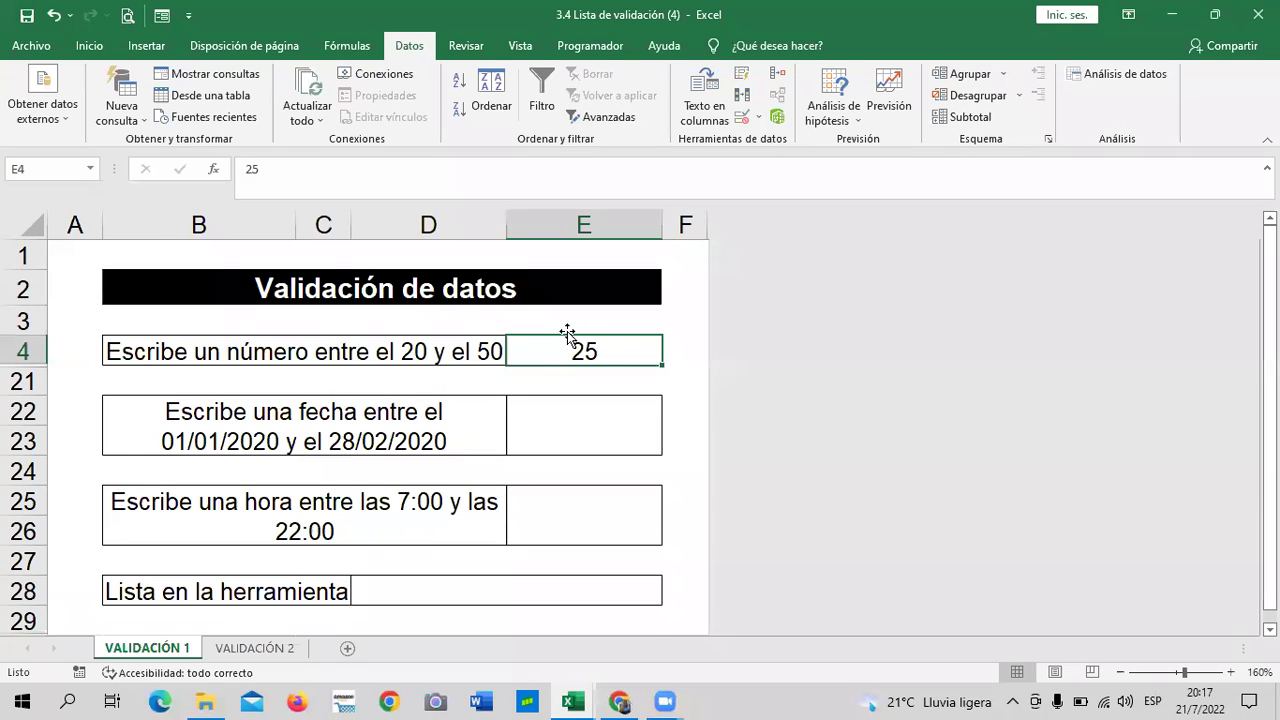
left_click(595, 427)
left_click(587, 347)
left_click(606, 490)
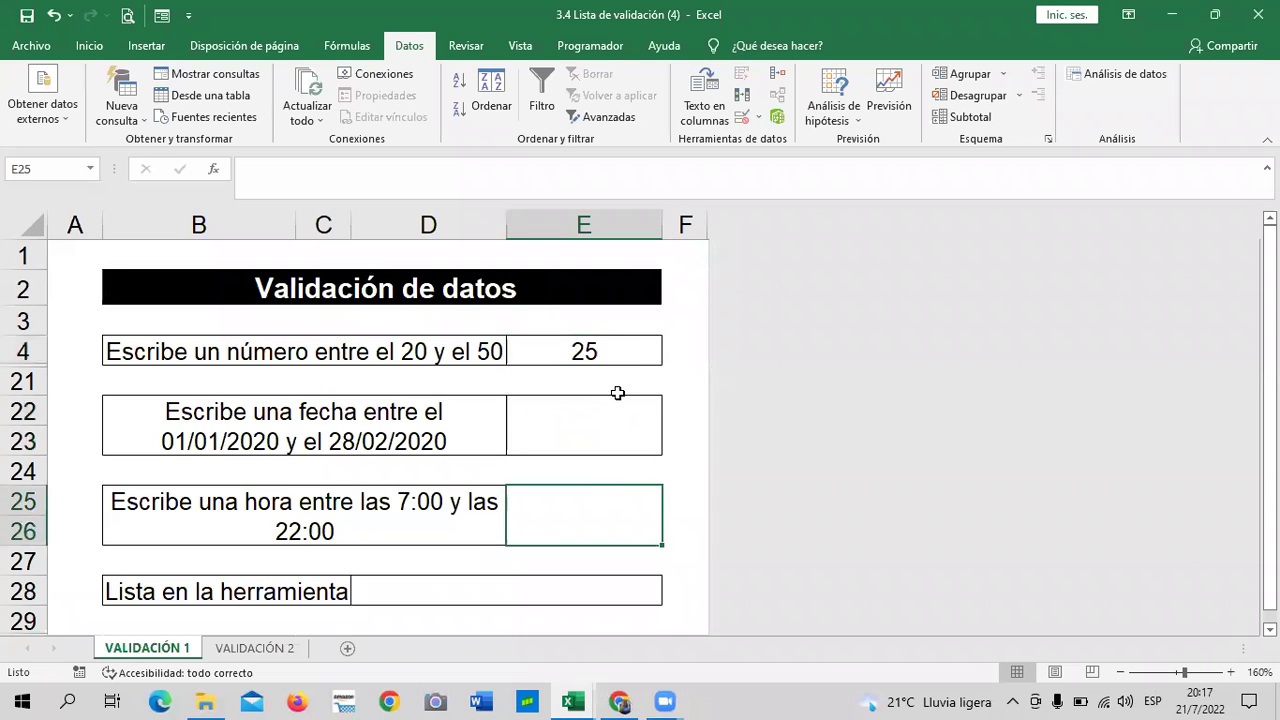
Step: Change E4's error alert style to Advertencia
left_click(626, 348)
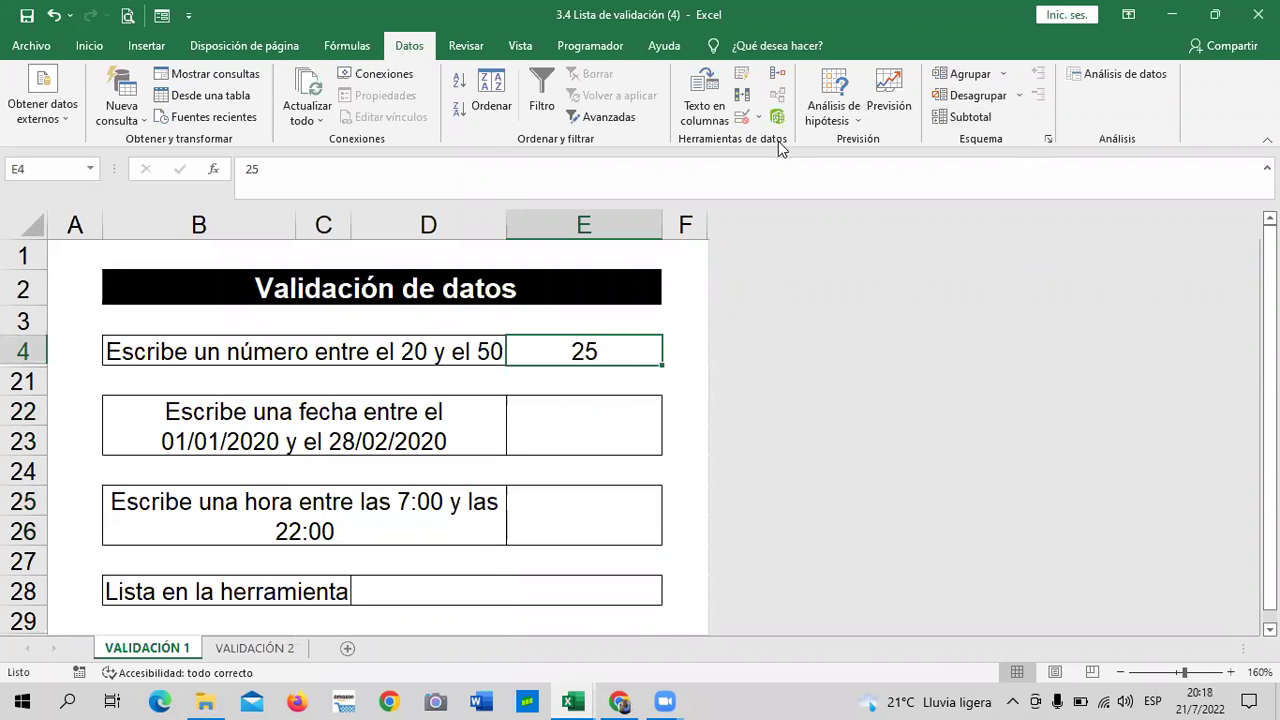
left_click(744, 116)
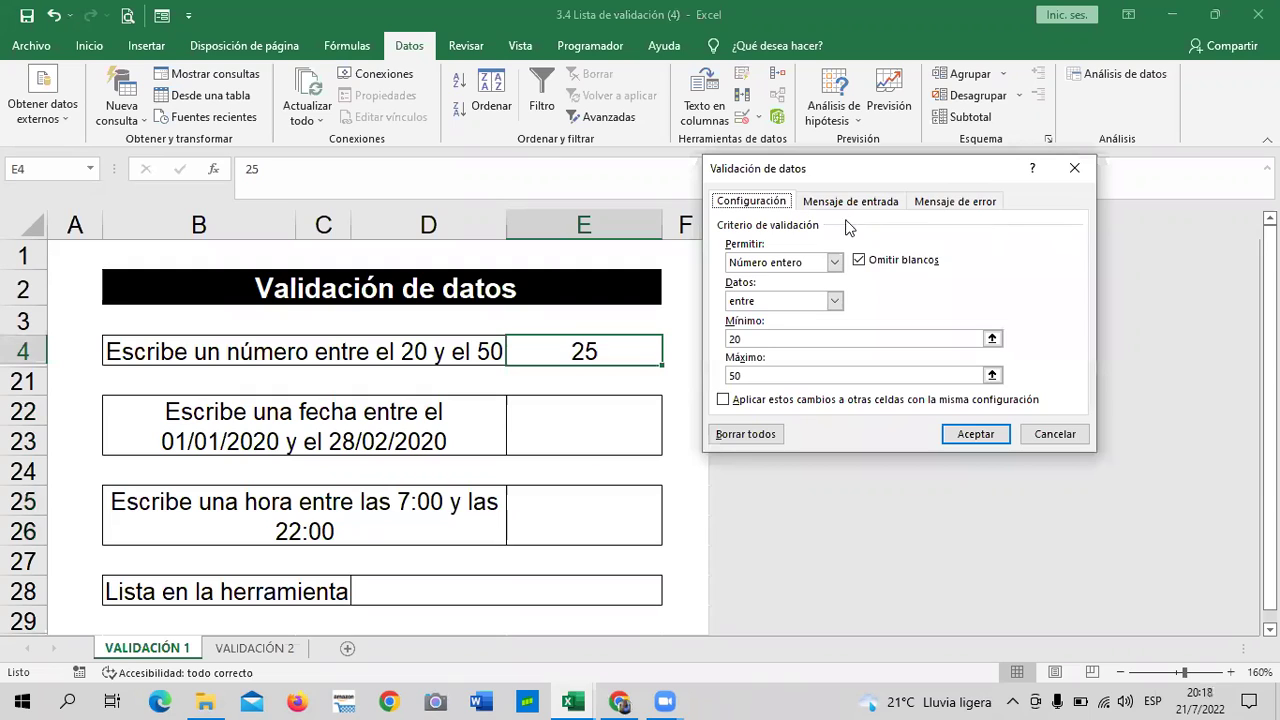
left_click(978, 202)
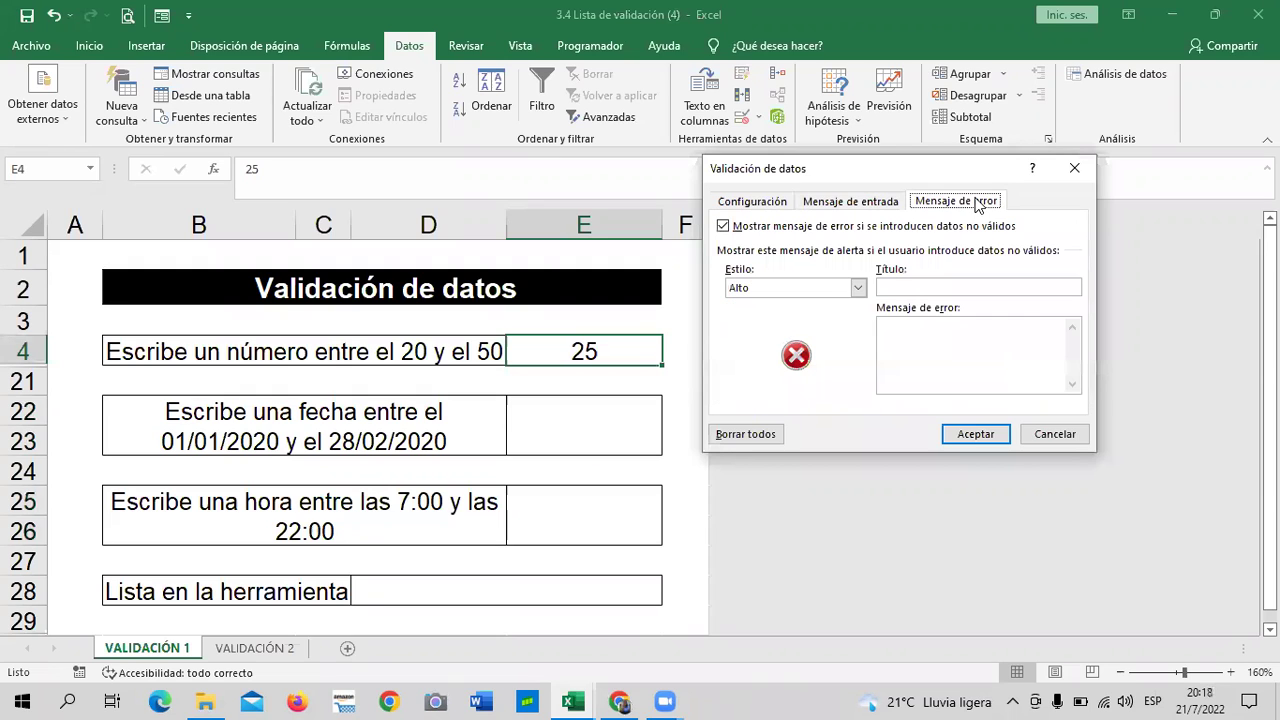
left_click(858, 287)
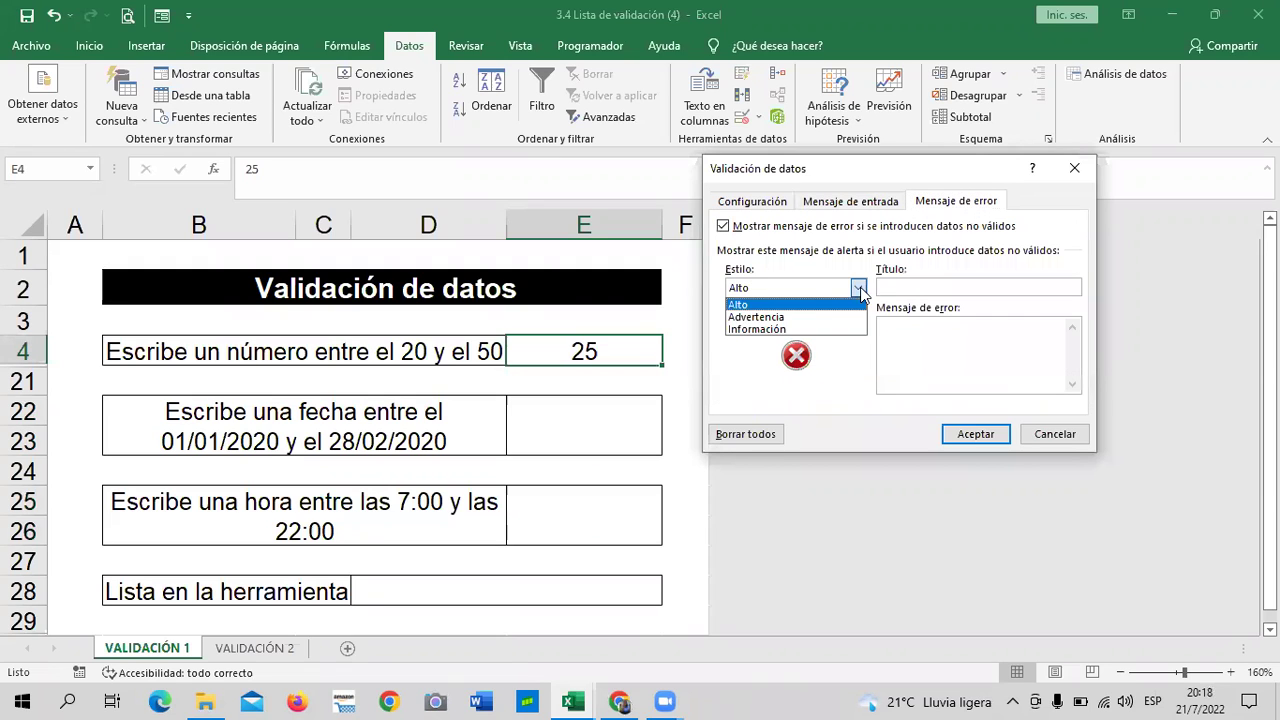
left_click(757, 316)
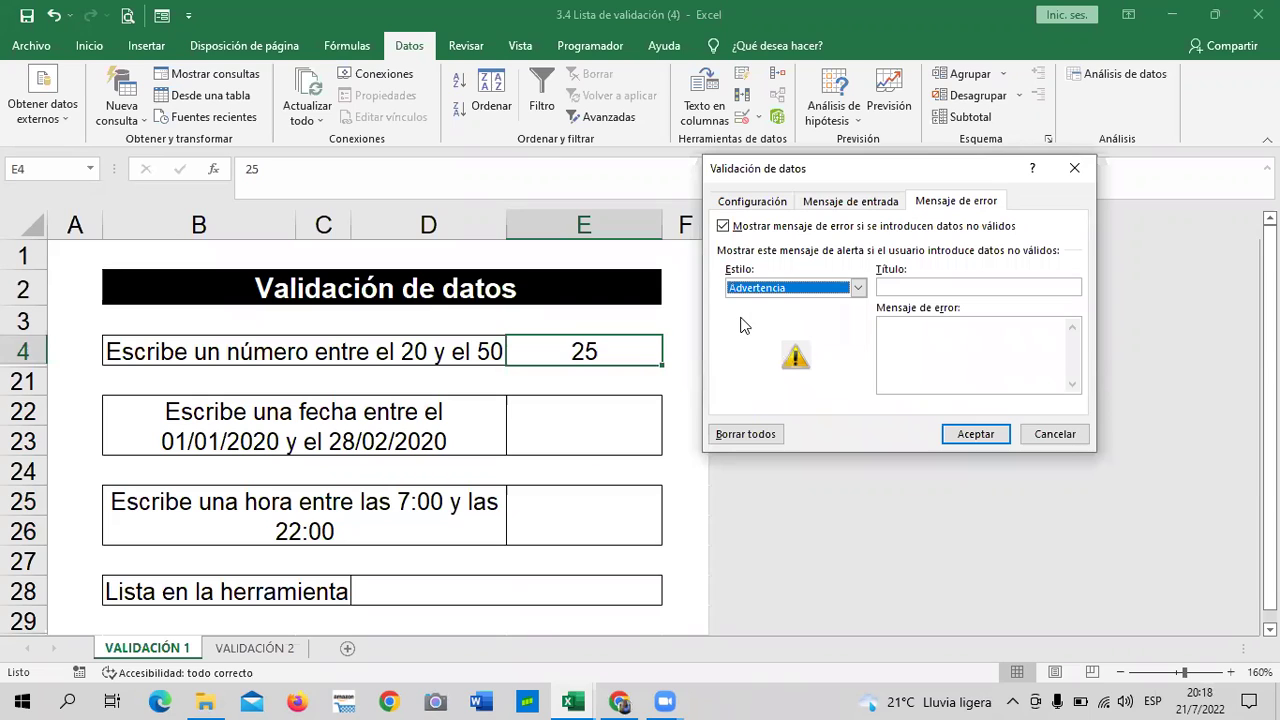
left_click(968, 435)
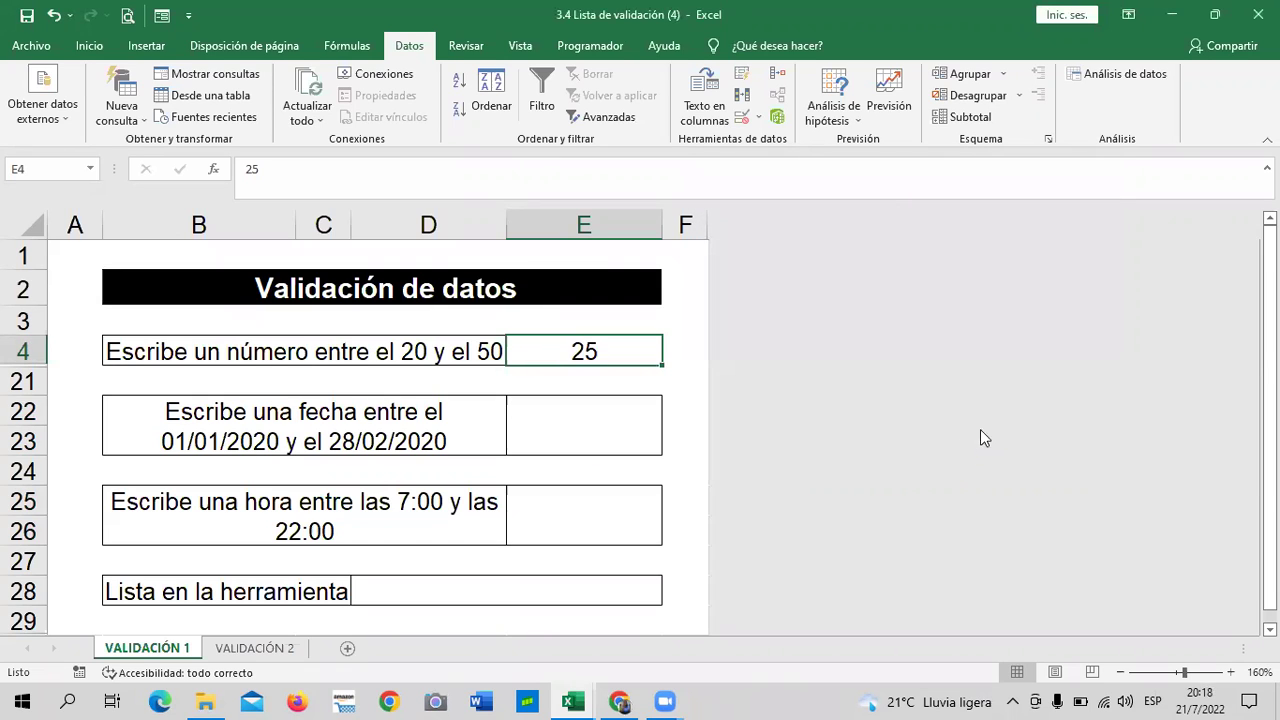
Step: Enter 10 in E4 and accept it despite the warning
left_click(594, 440)
left_click(586, 352)
type("1")
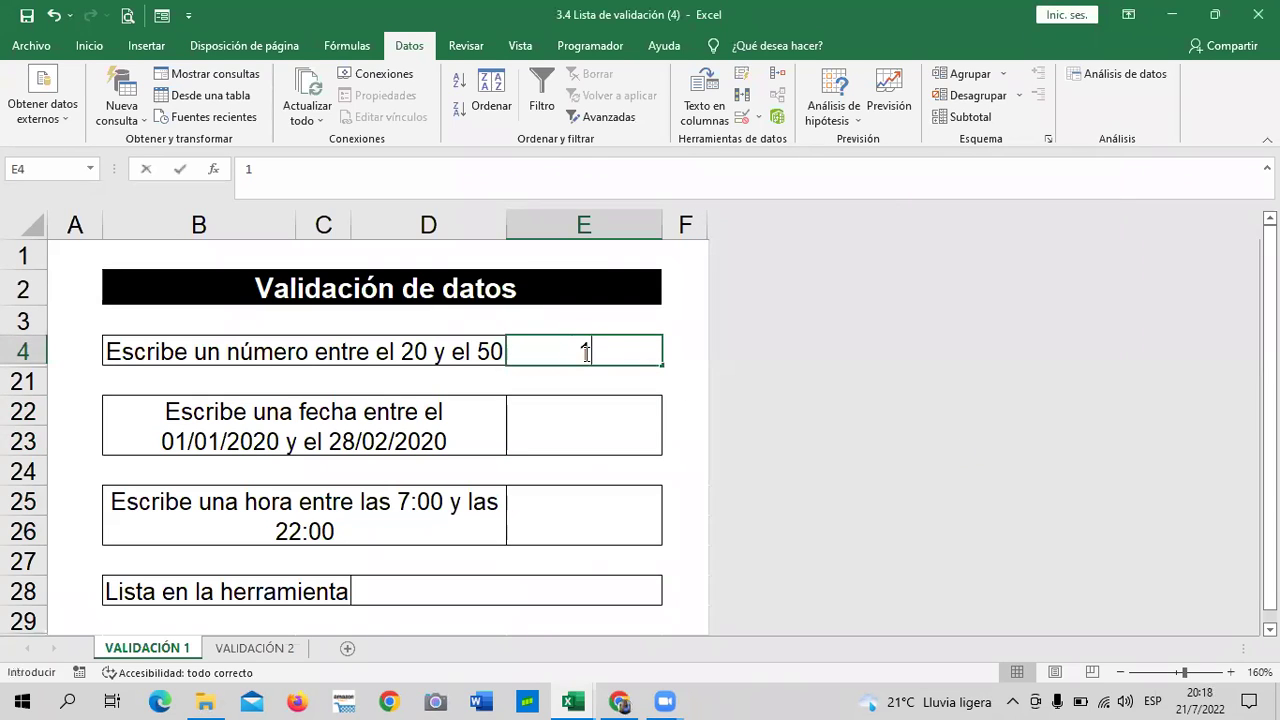
type("0")
key("Return")
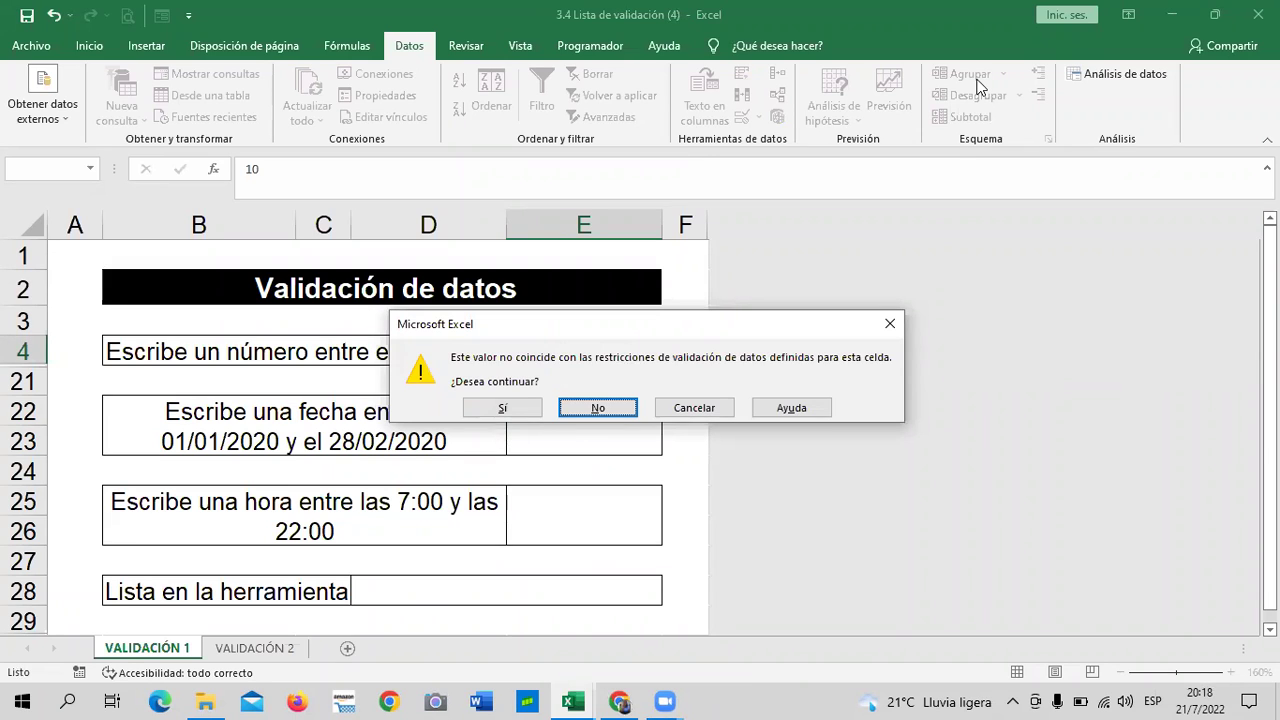
left_click(525, 407)
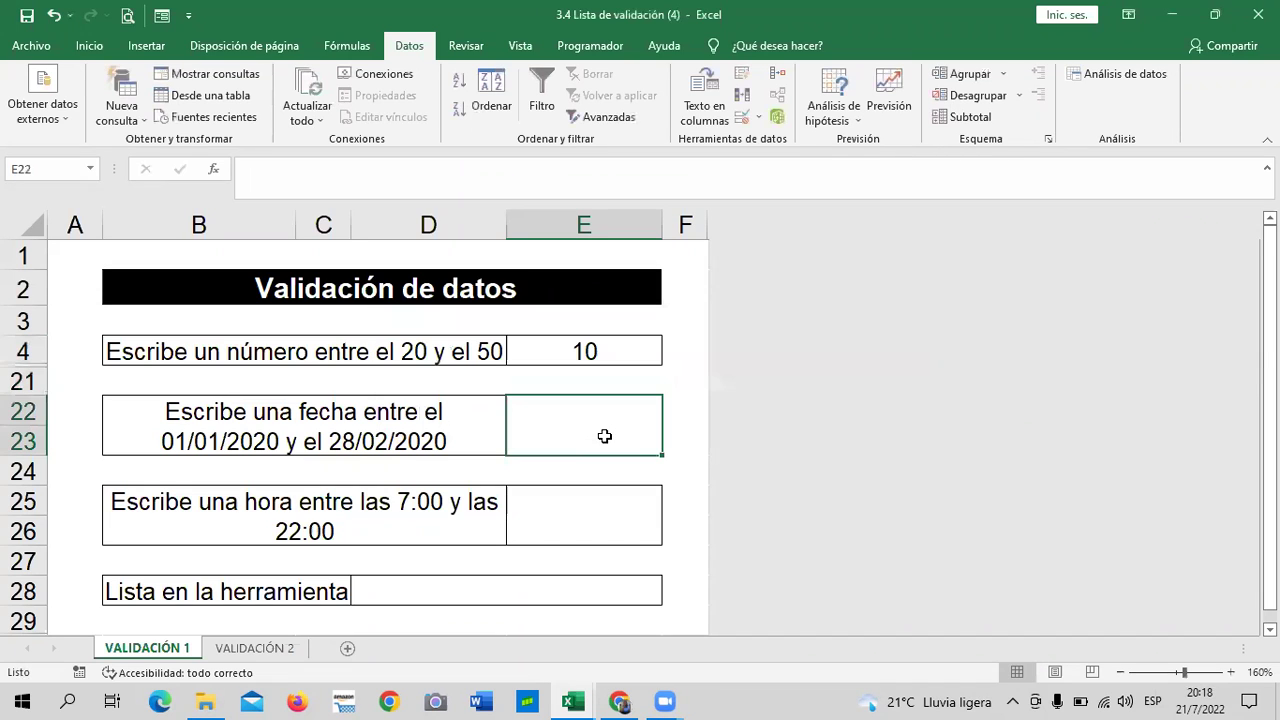
Step: Set E4's error alert style back to Alto (stop)
left_click(600, 349)
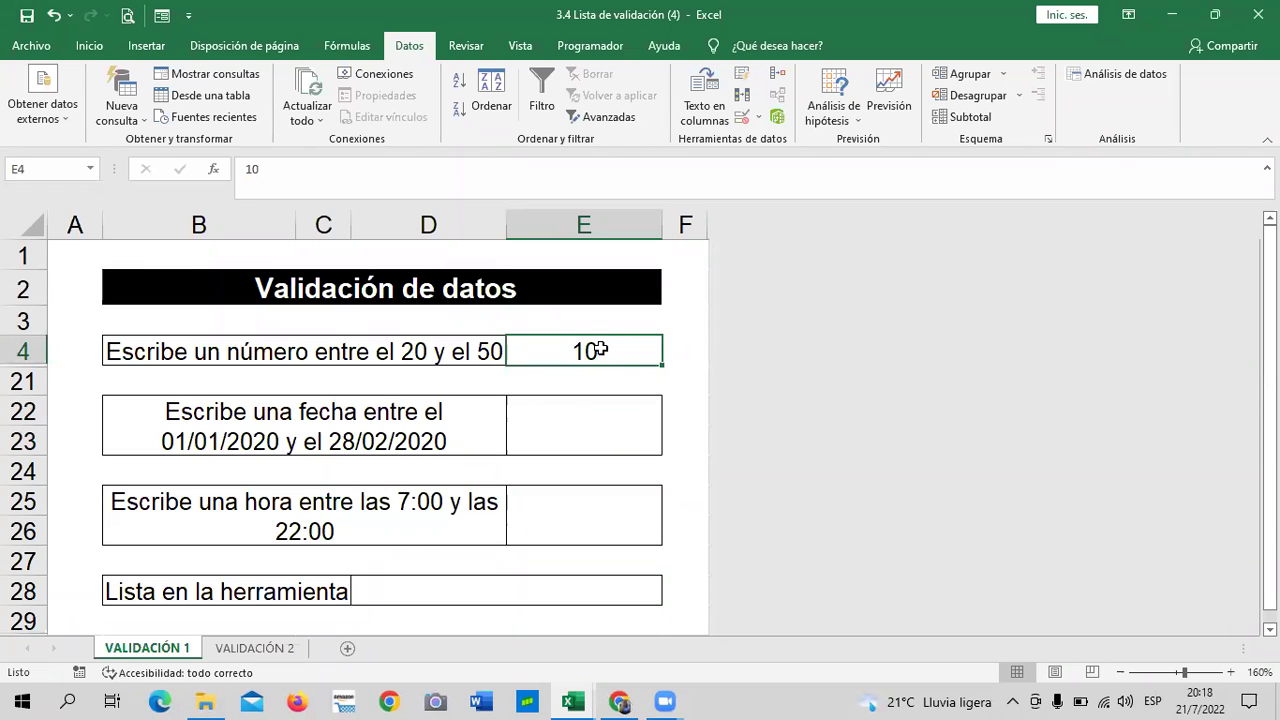
mouse_move(1035, 702)
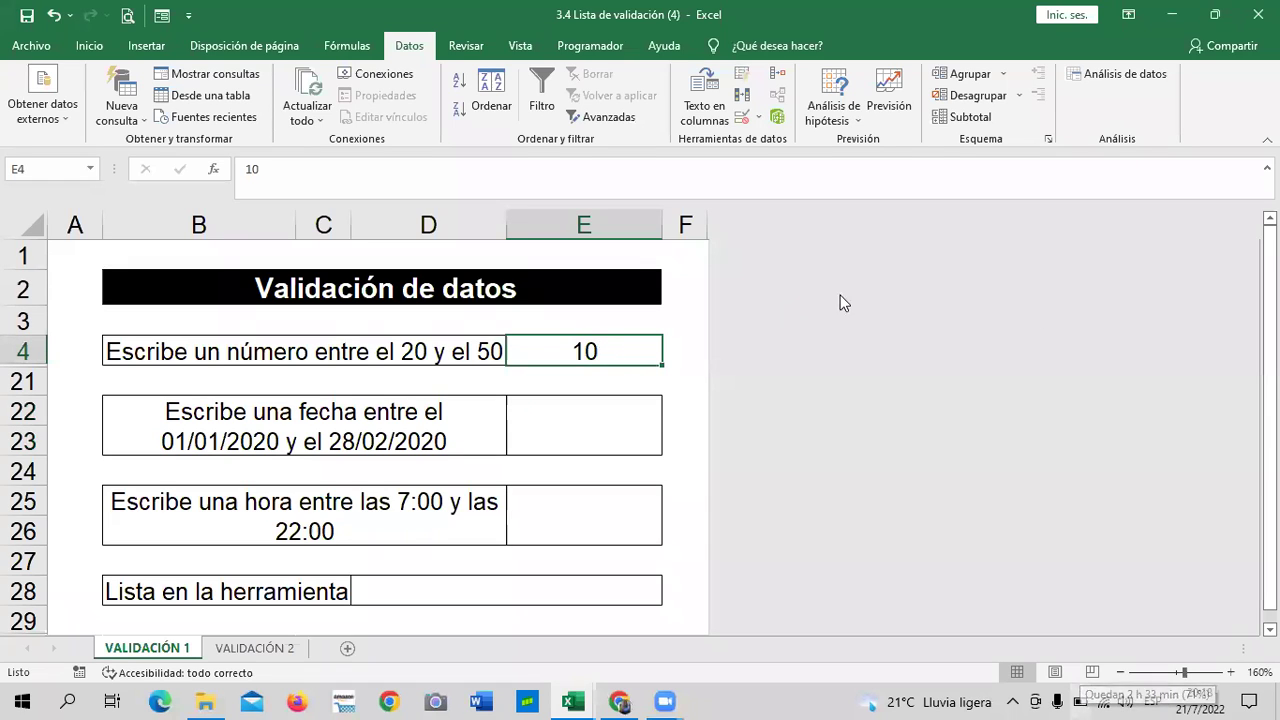
left_click(572, 461)
left_click(589, 345)
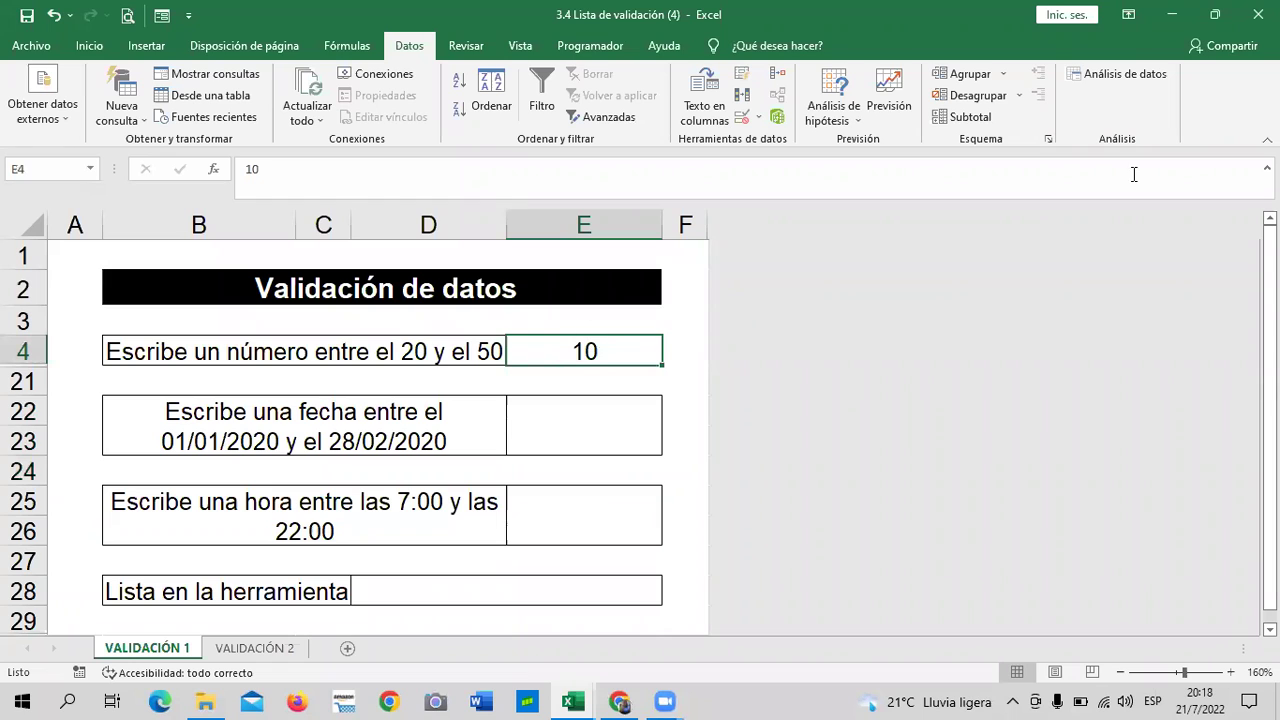
left_click(747, 121)
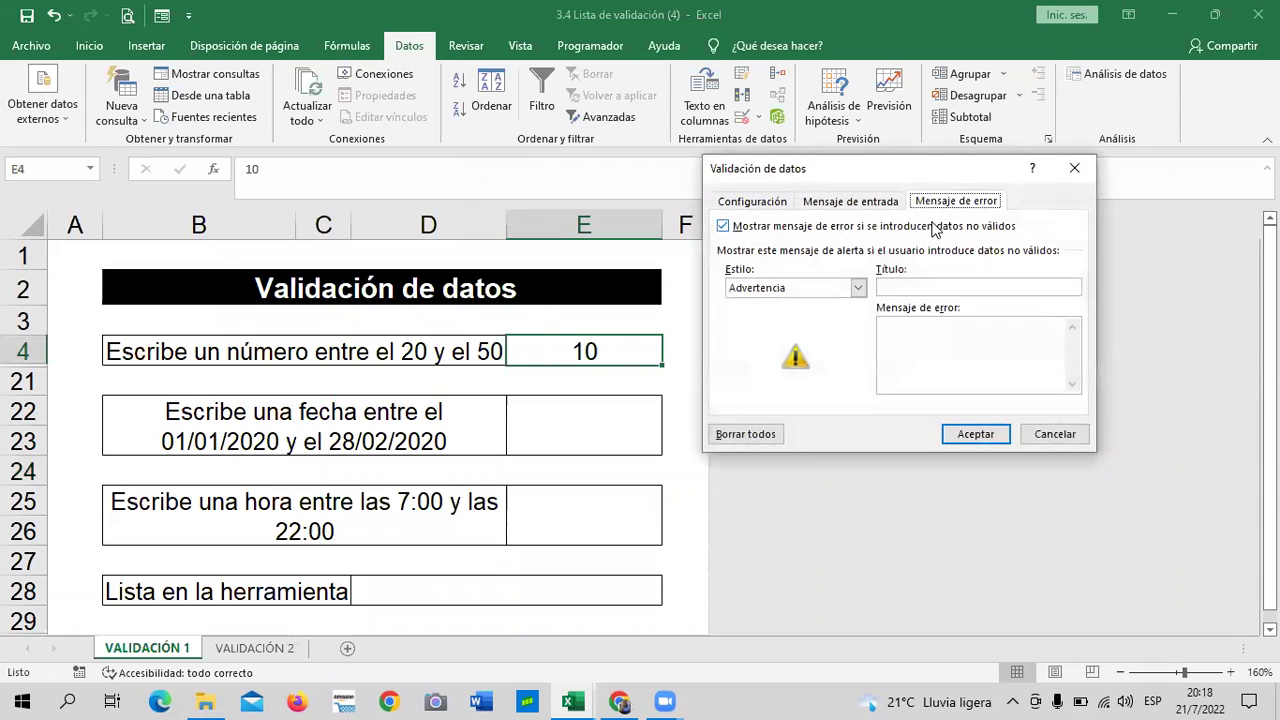
left_click(858, 288)
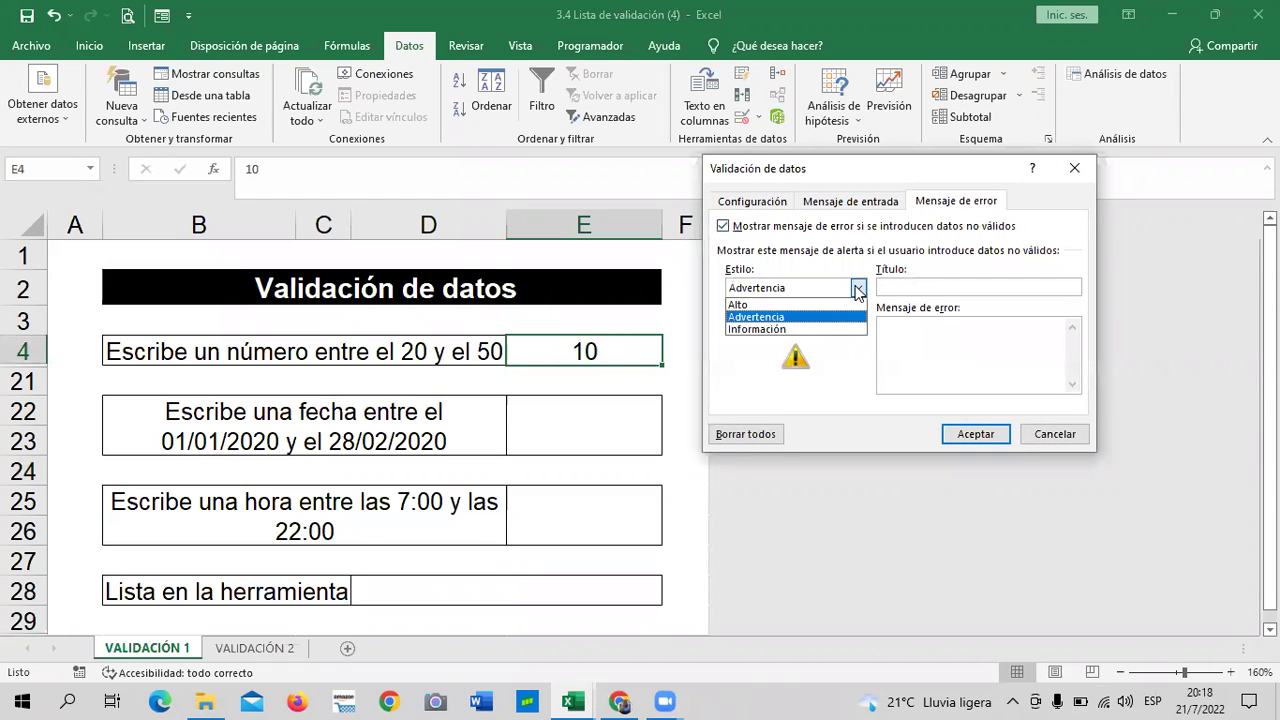
left_click(786, 304)
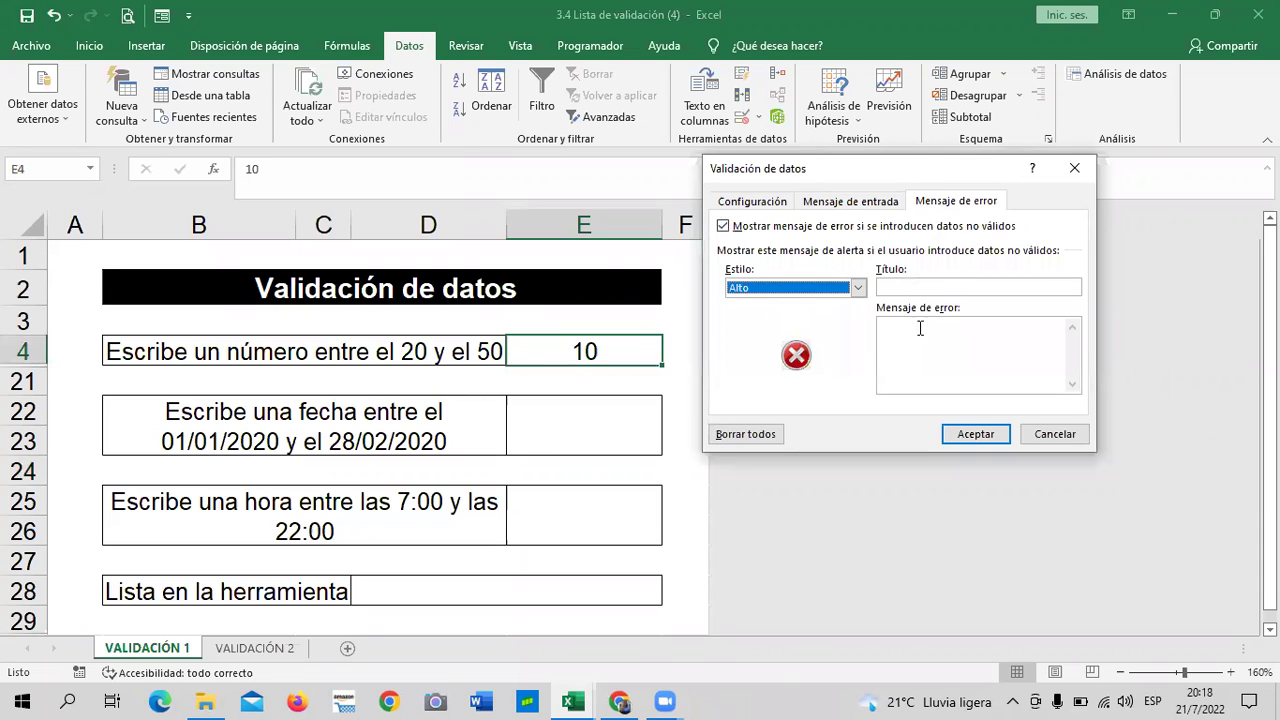
Step: Add the input message 'Escriba una cantidad entre 20 y 50' and confirm
left_click(838, 203)
left_click(797, 342)
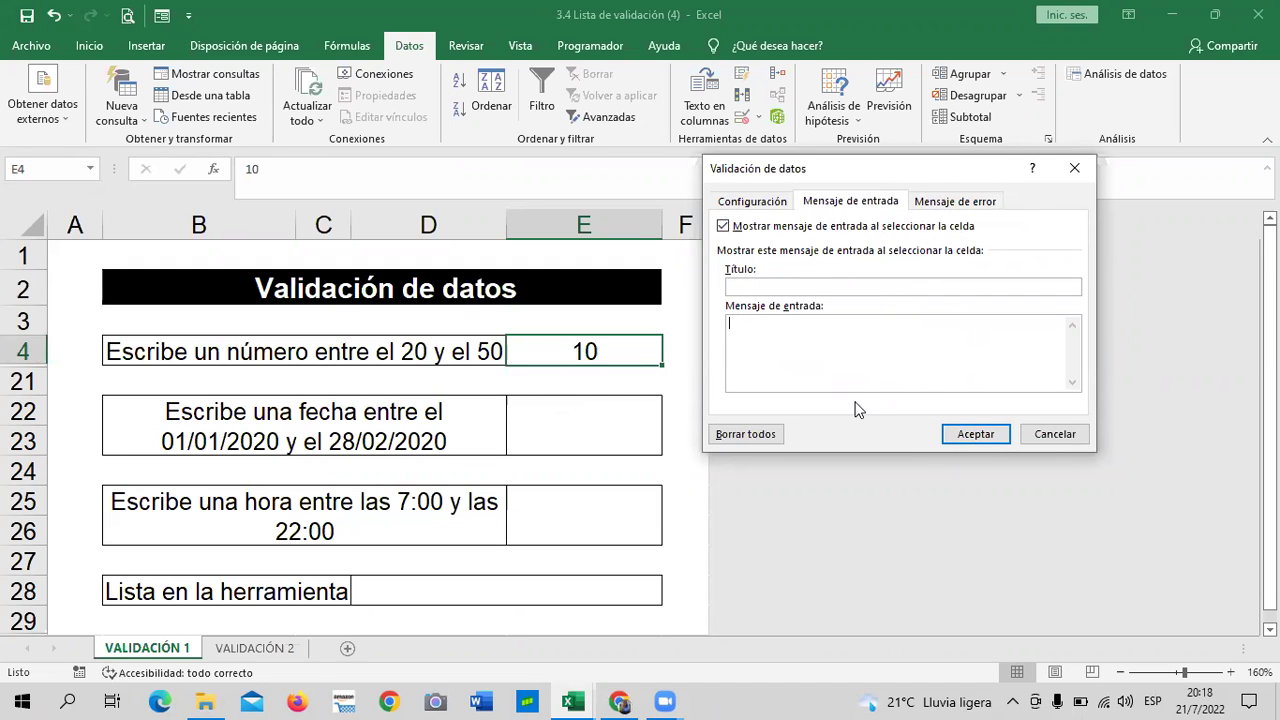
type("ESCRIB")
key("Caps_Lock")
key("BackSpace")
key("BackSpace")
key("BackSpace")
key("BackSpace")
key("BackSpace")
type("scriba una cantidad entre 20 y 50")
left_click(967, 436)
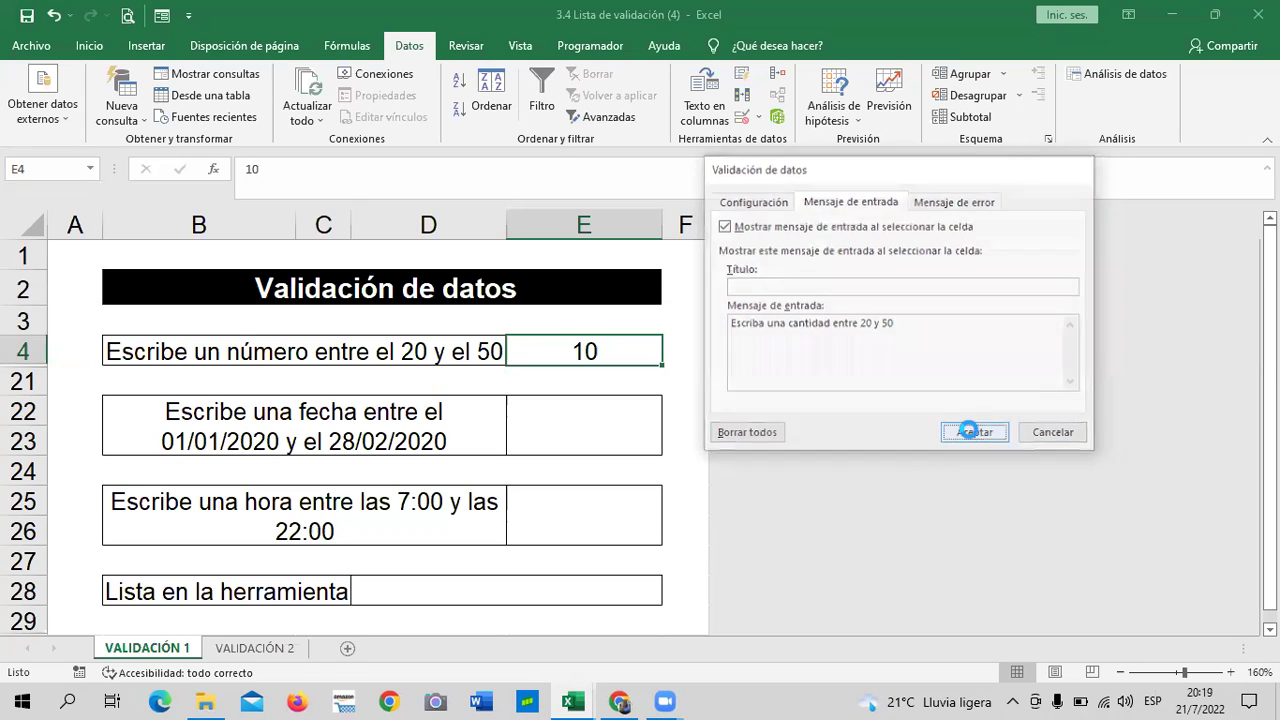
left_click(543, 494)
Step: Check E4's input message with 10 kept, then select date cell E22
left_click(632, 350)
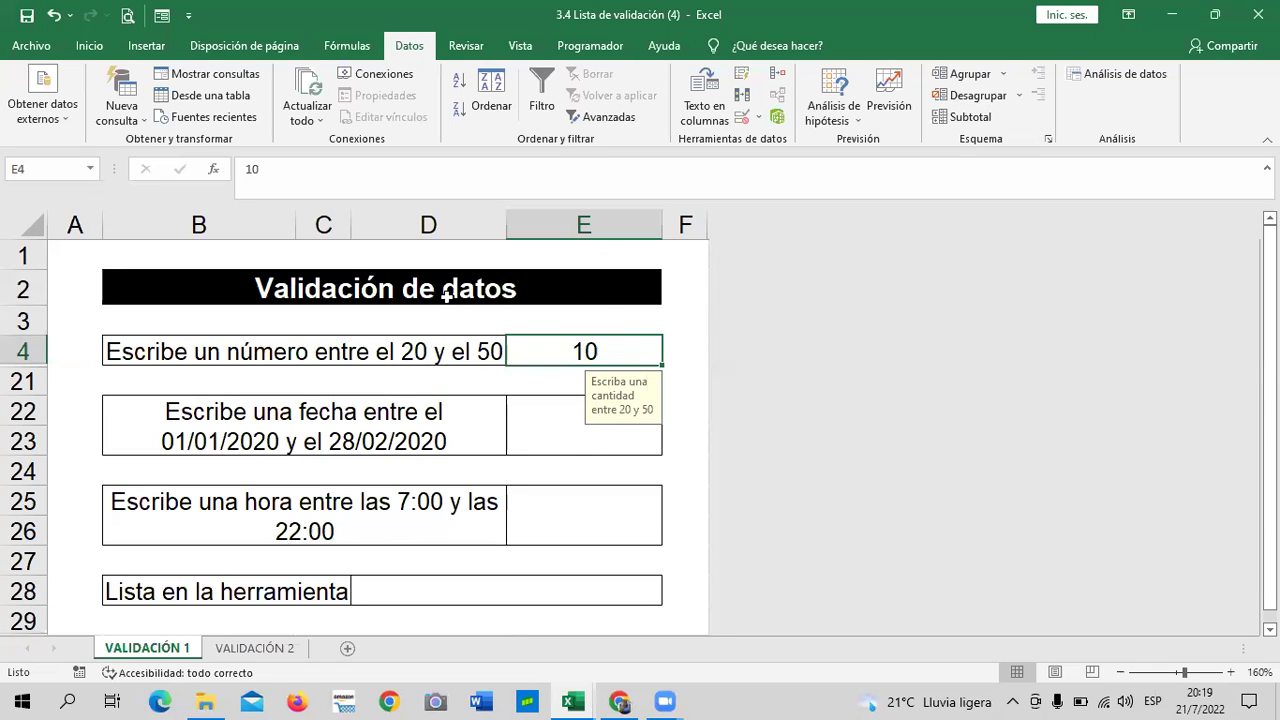
left_click(539, 420)
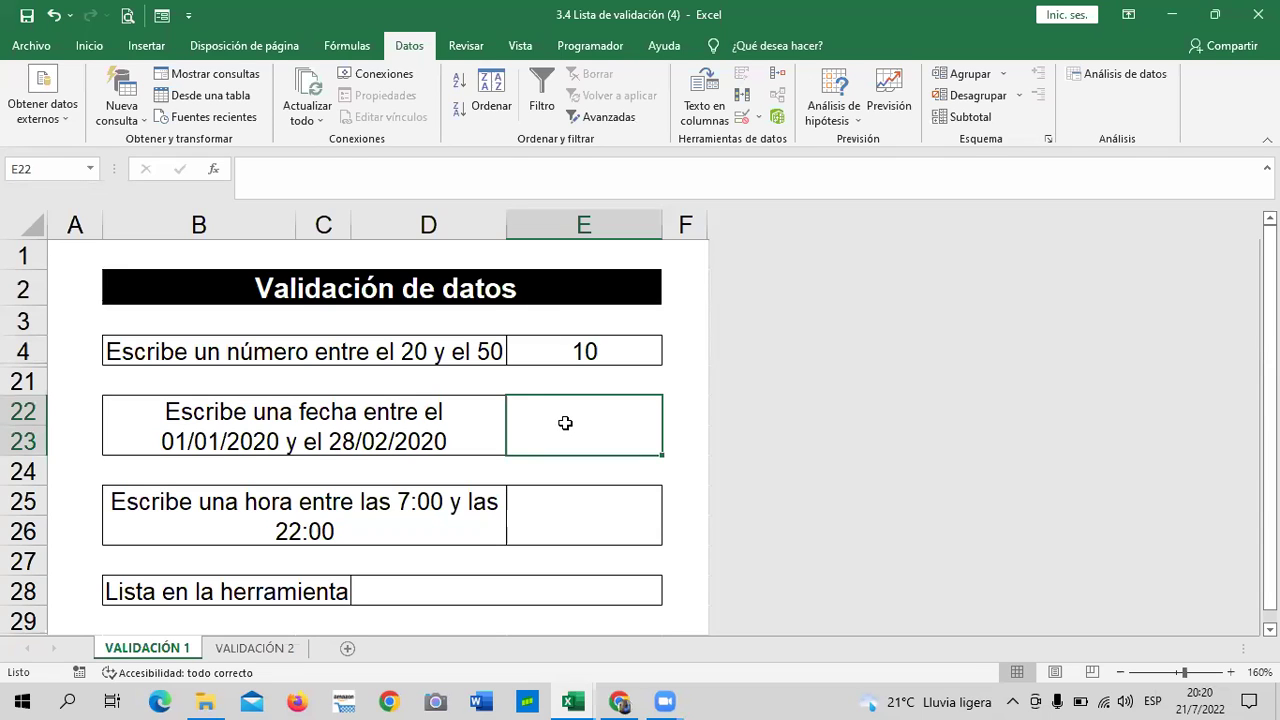
Step: Set E22's validation to allow Fecha values with the 'entre' comparison
left_click(748, 119)
left_click(778, 203)
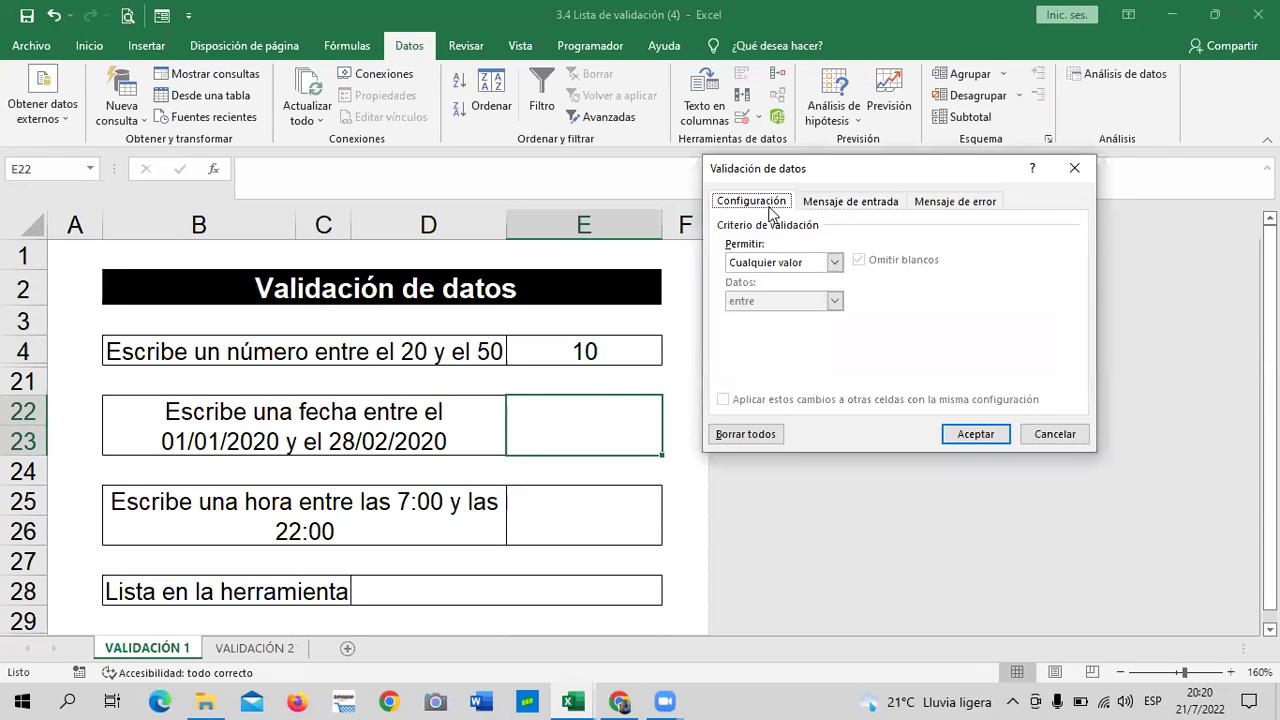
left_click(833, 262)
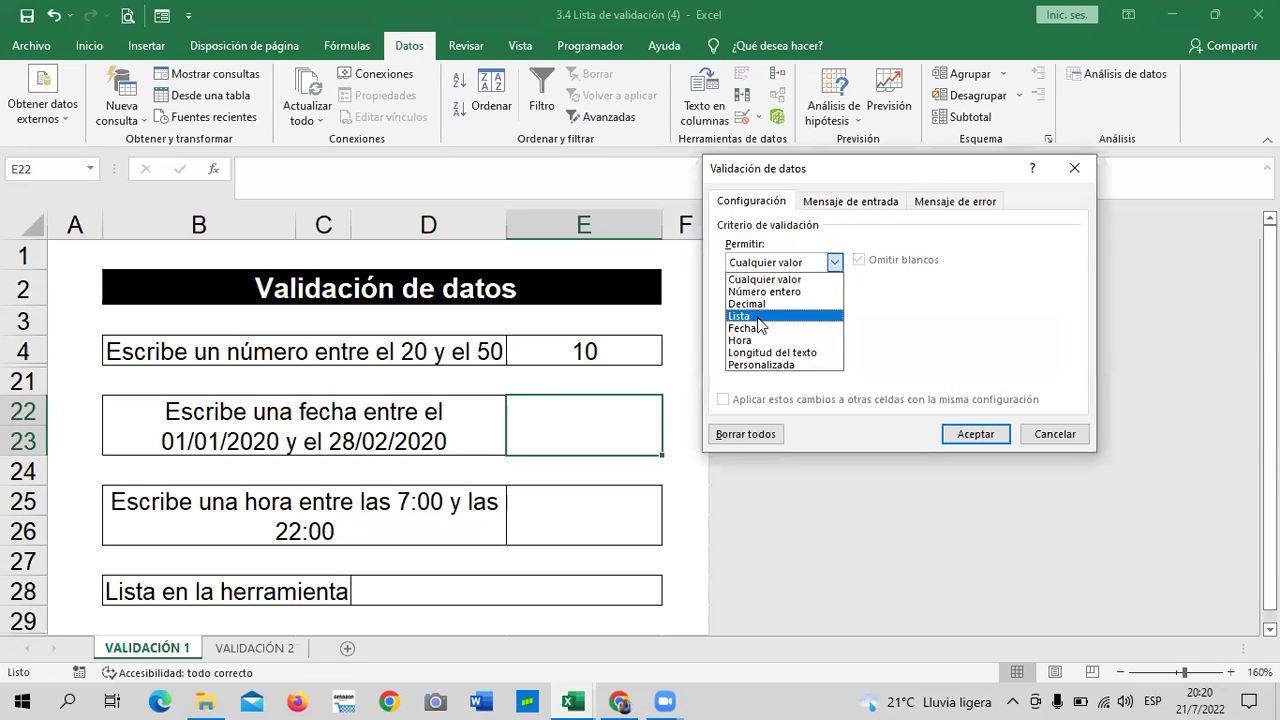
left_click(758, 330)
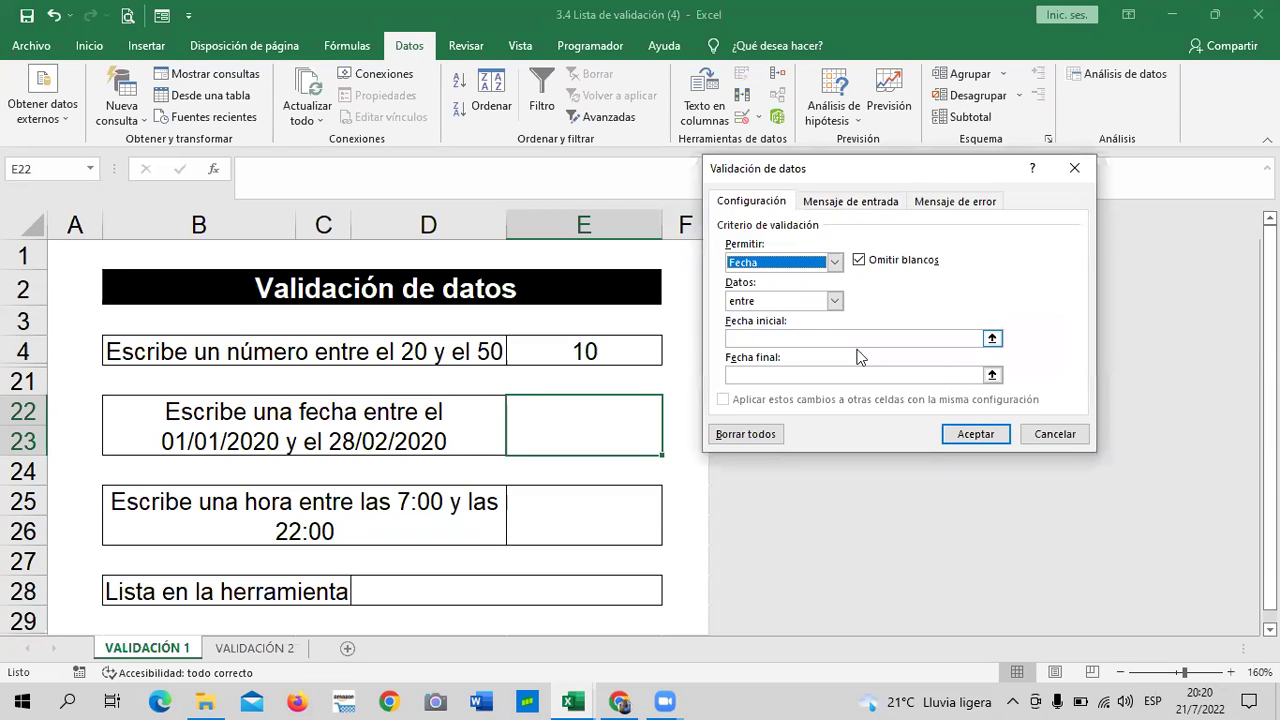
left_click(833, 302)
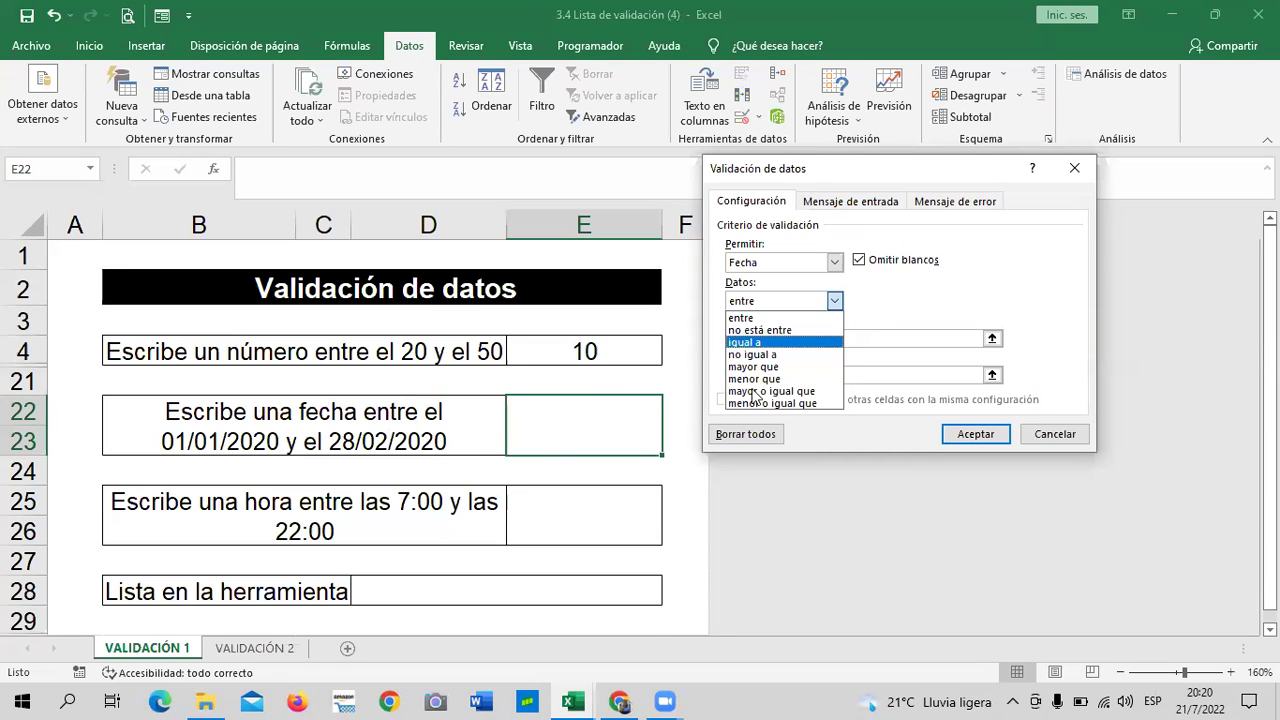
key("Up")
key("Up")
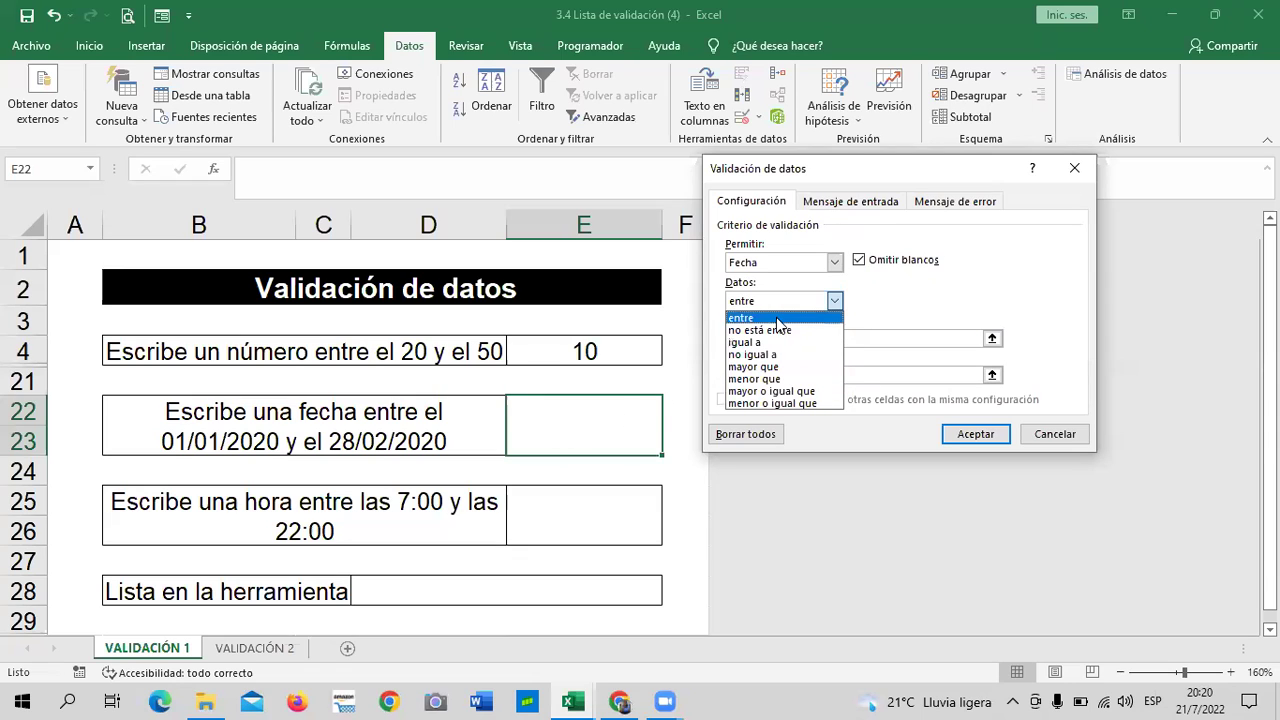
left_click(777, 319)
Step: Enter start date 1/1/20 and end date 28/2/20
left_click(806, 340)
type("1/1/20")
left_click(850, 376)
type("28+/")
key("BackSpace")
key("BackSpace")
type("/")
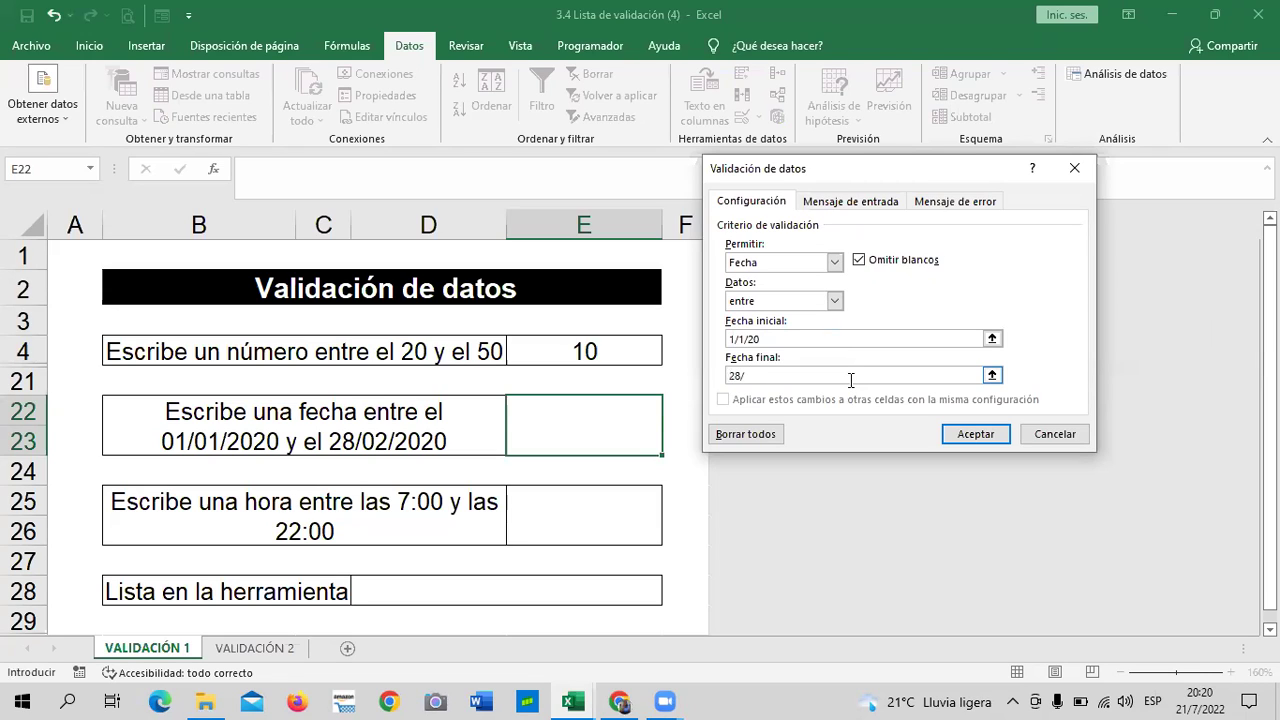
type("2/")
type("20")
Step: Apply the date rule and enter 25/1/20 in E22
left_click(974, 436)
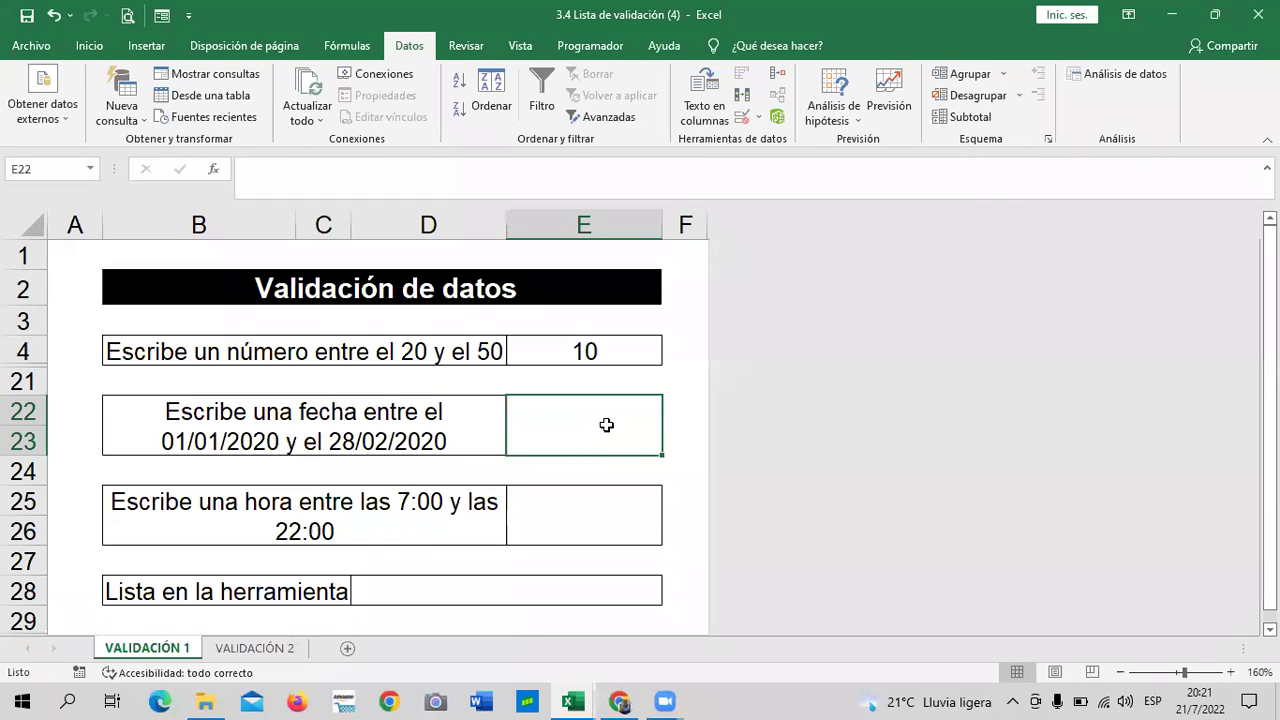
type("25/1/")
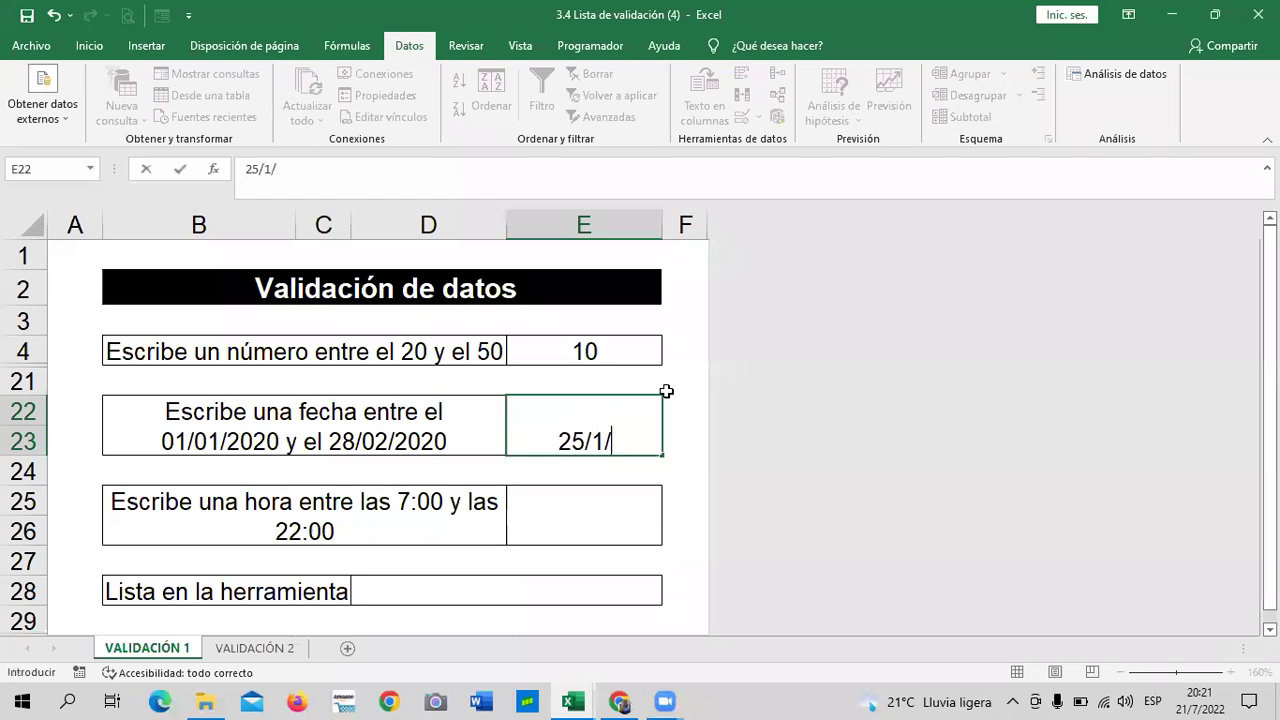
type("20")
key("Return")
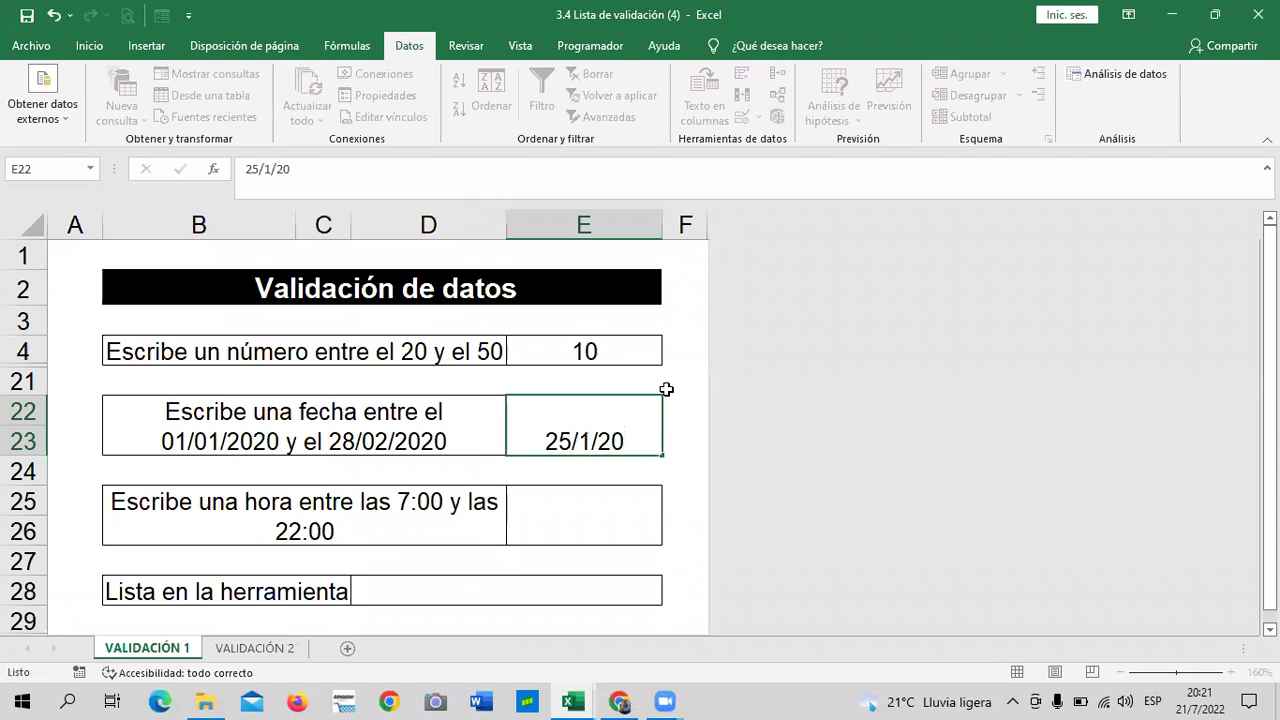
Step: Try 30/3/20 in E22, see it rejected, and retry the entry
left_click(692, 430)
left_click(550, 424)
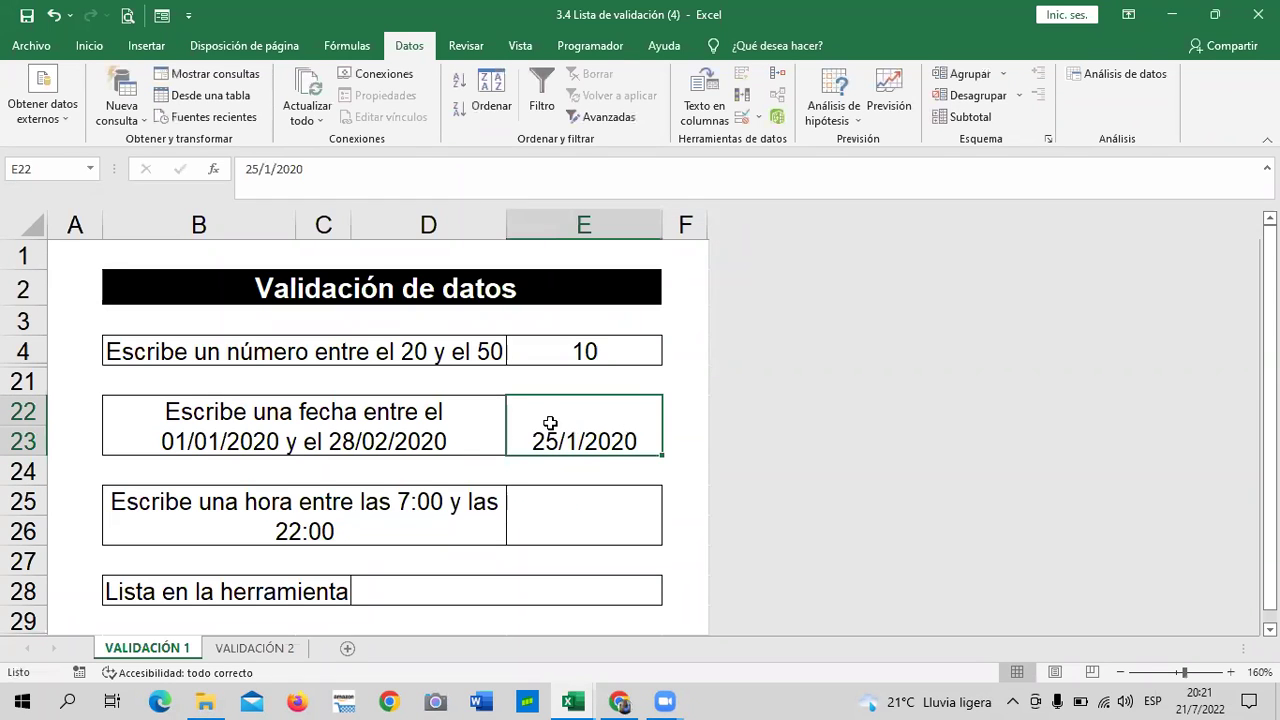
key("F2")
type("30/")
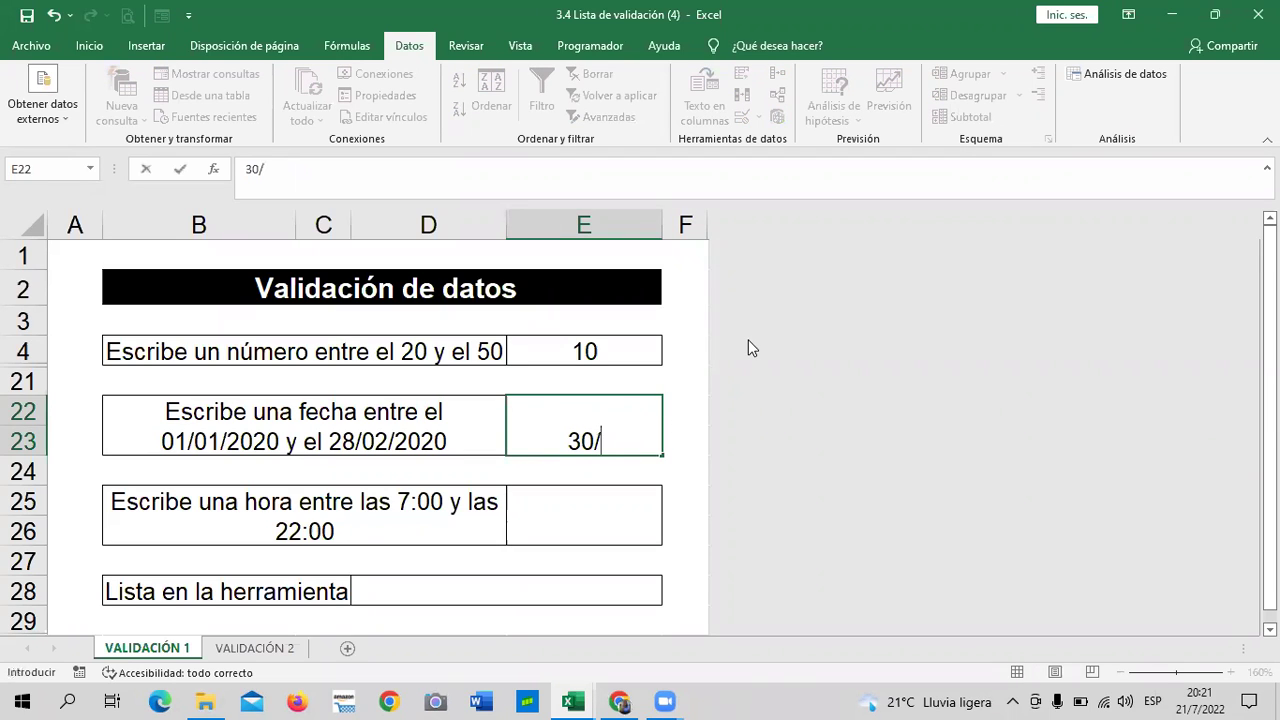
type("3/20")
key("Return")
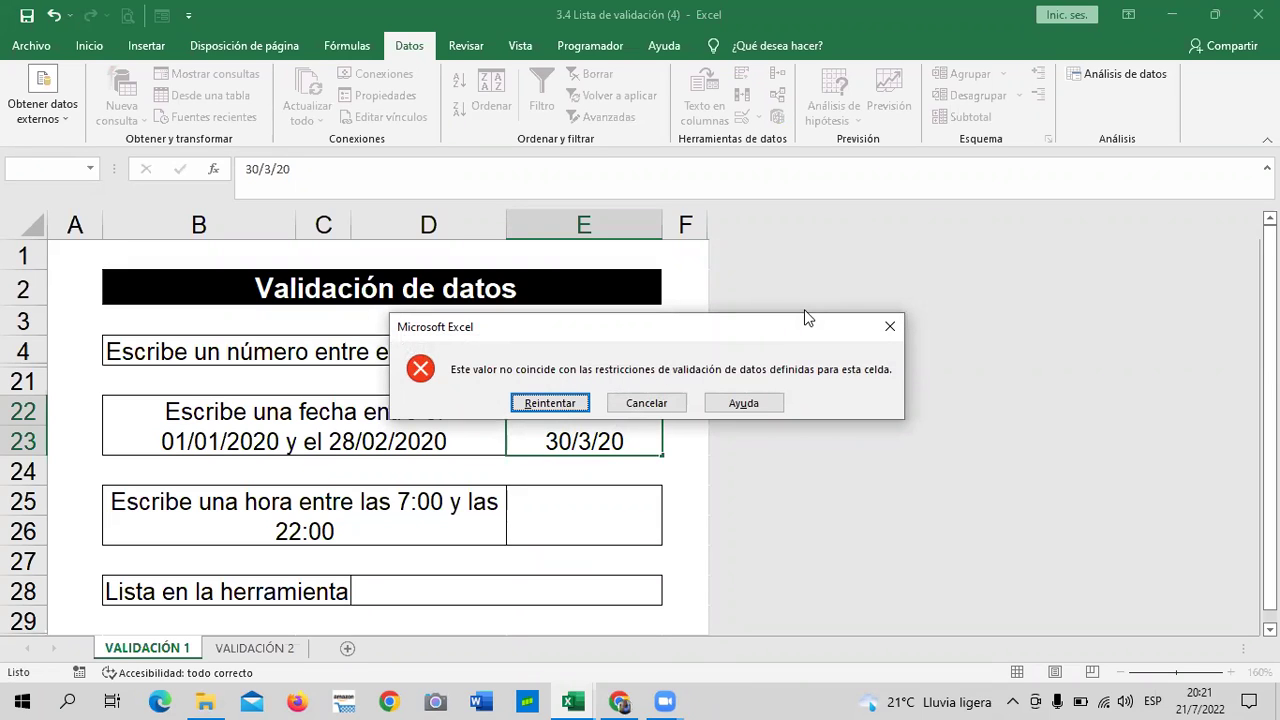
left_click(558, 398)
key("Return")
Step: Cancel the invalid 30/3/20 so E22 keeps 25/1/2020
left_click(648, 404)
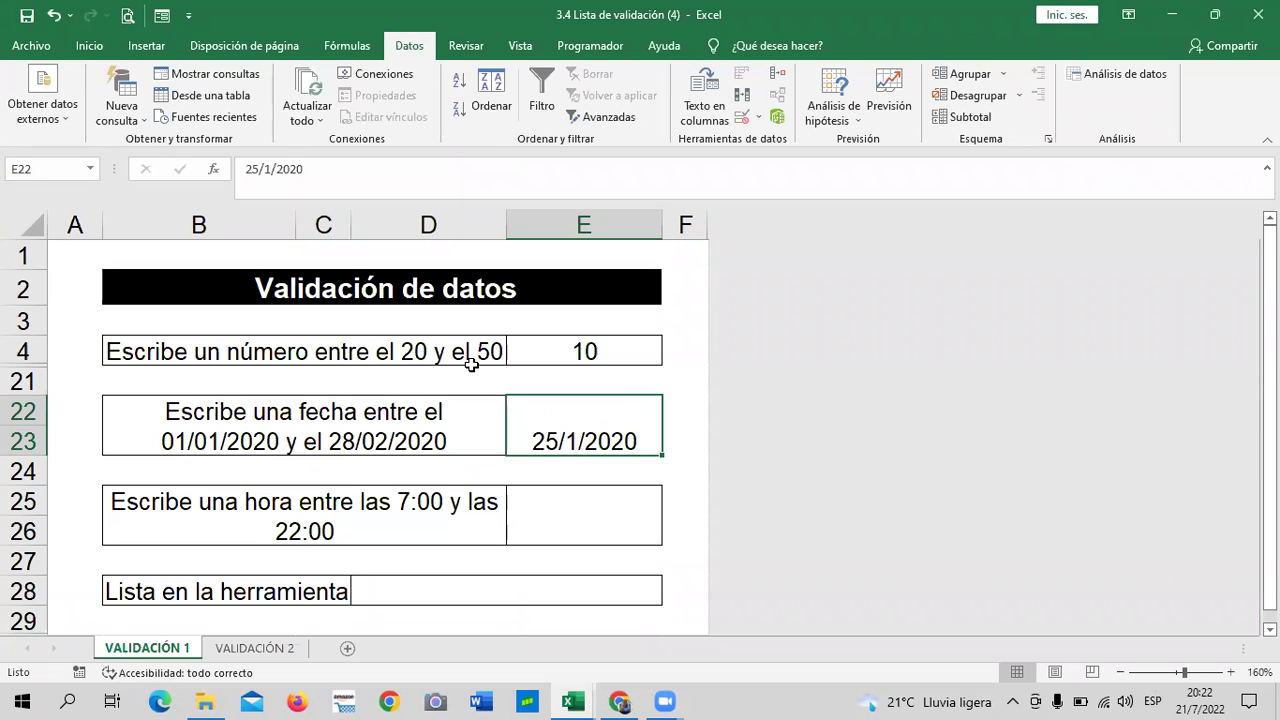
Step: Give E25 a Hora validation rule from 7:00 am to 22:00
scroll(628, 522, "down", 1)
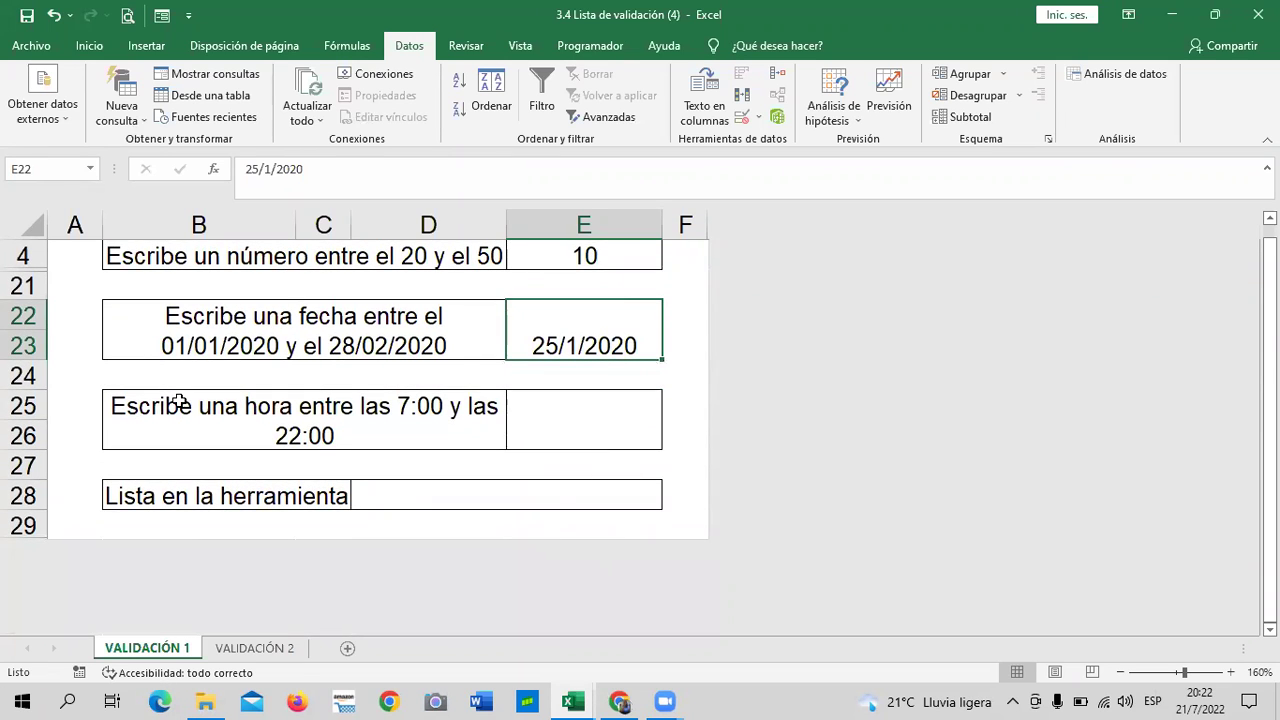
left_click(554, 423)
scroll(554, 423, "up", 1)
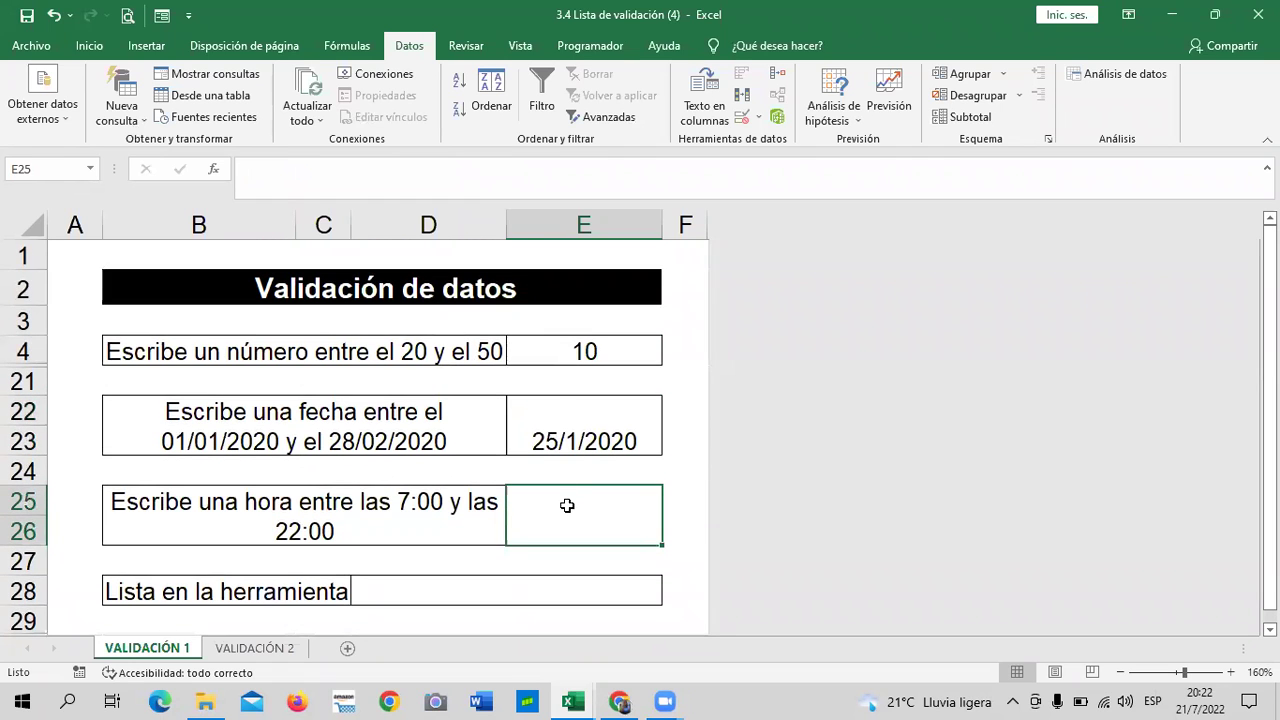
left_click(744, 118)
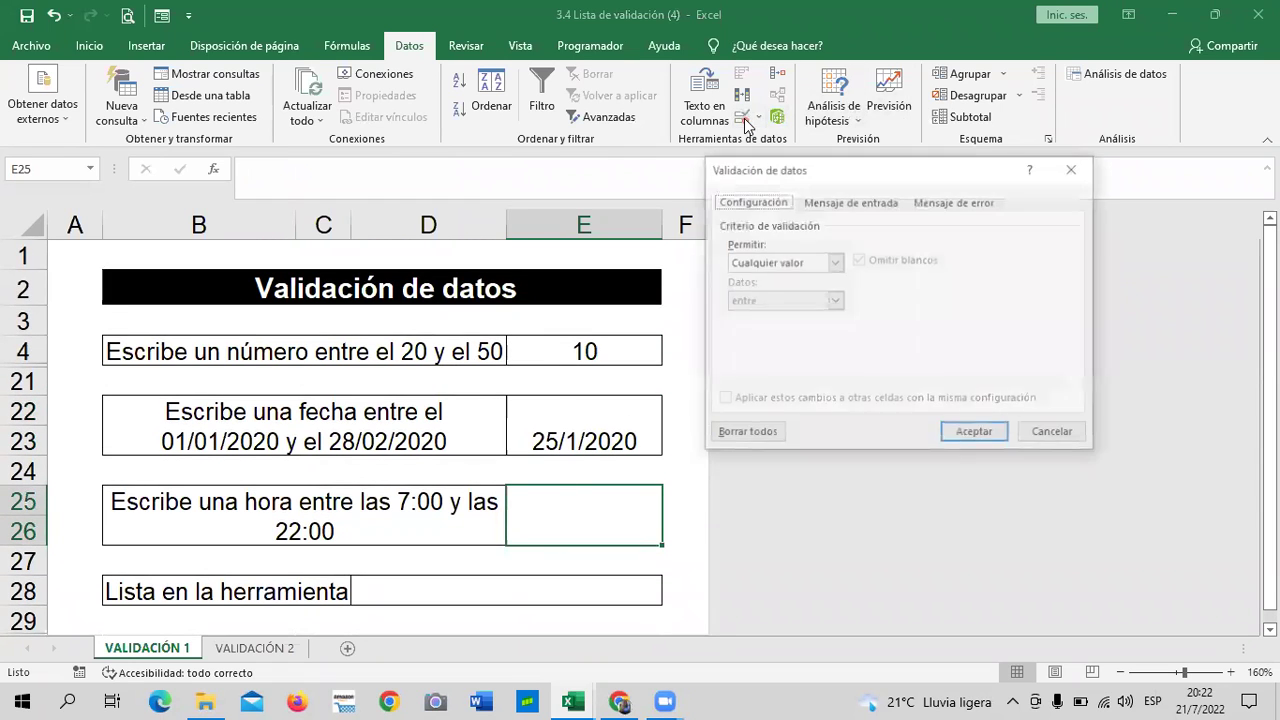
left_click(835, 262)
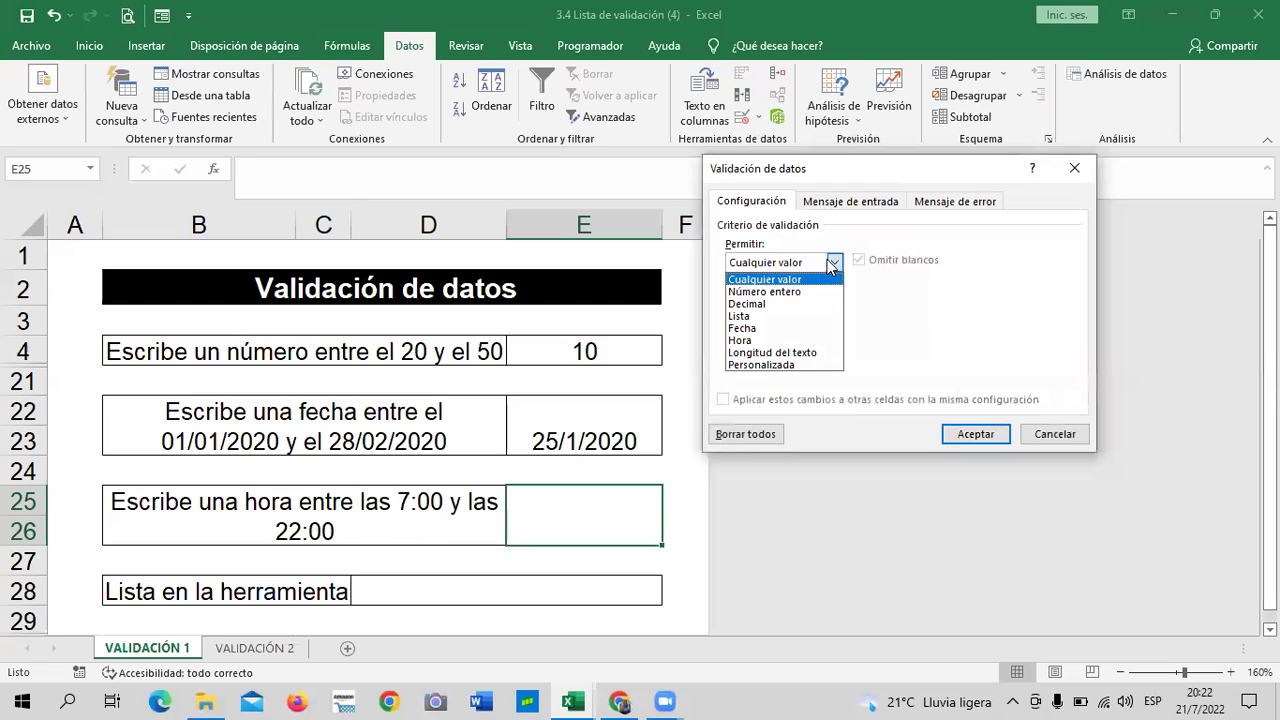
left_click(765, 340)
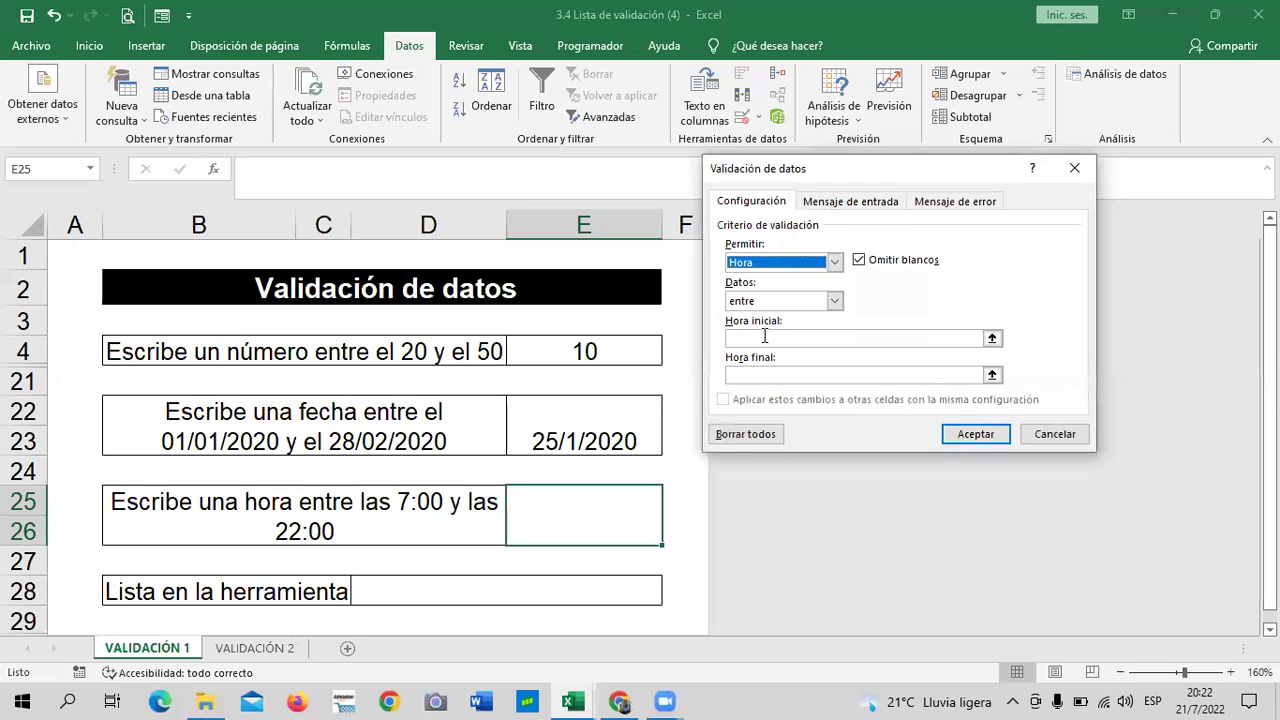
left_click(826, 340)
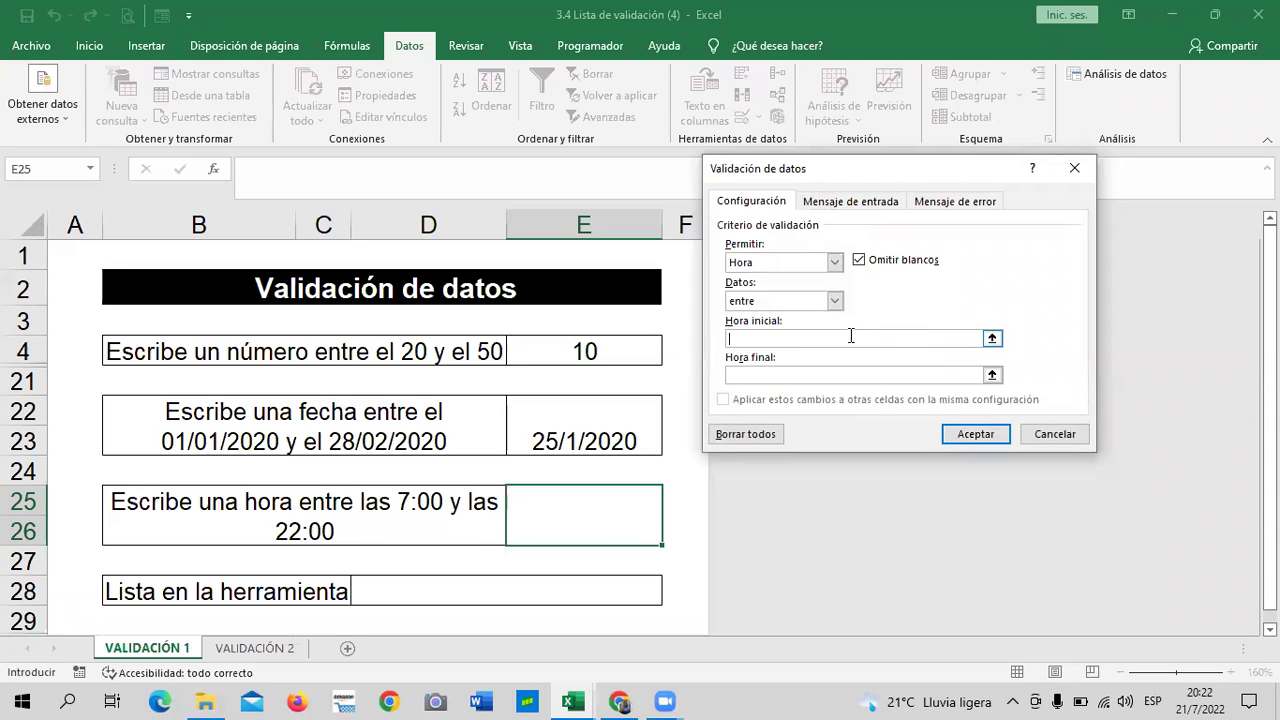
type("7:00 ")
type("am")
left_click(847, 372)
type("22")
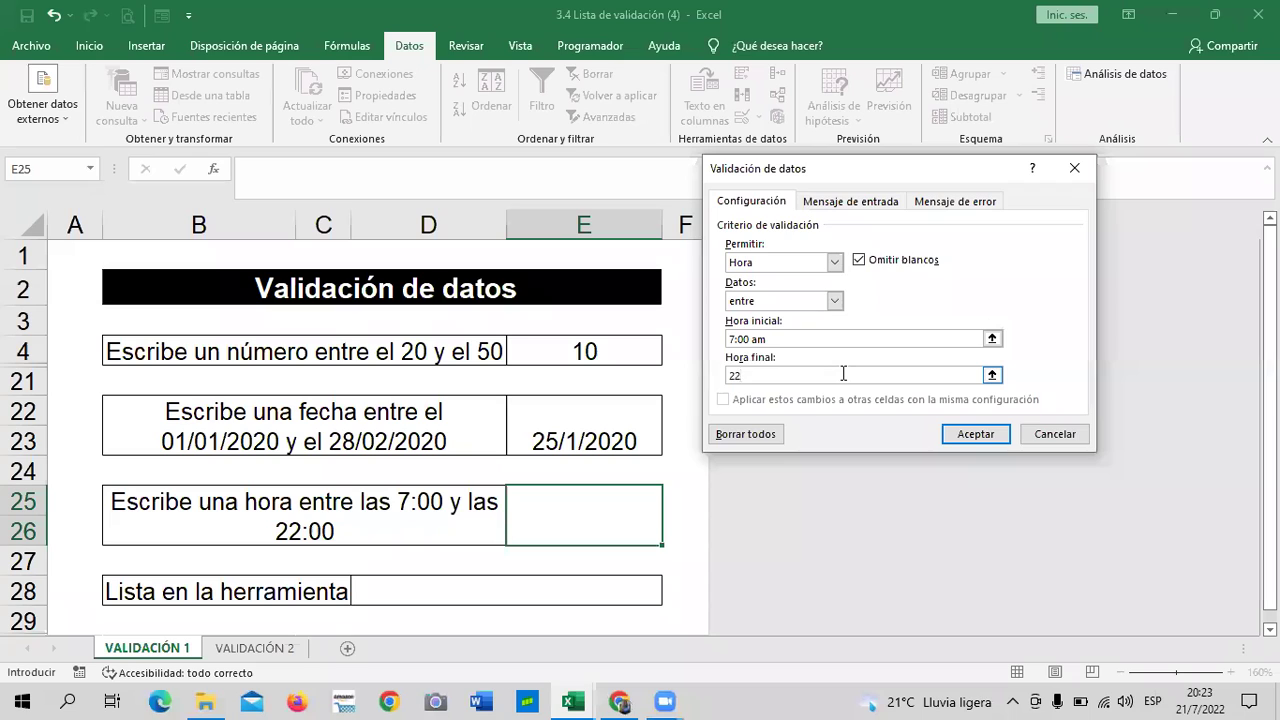
type(":")
type("00")
left_click(970, 435)
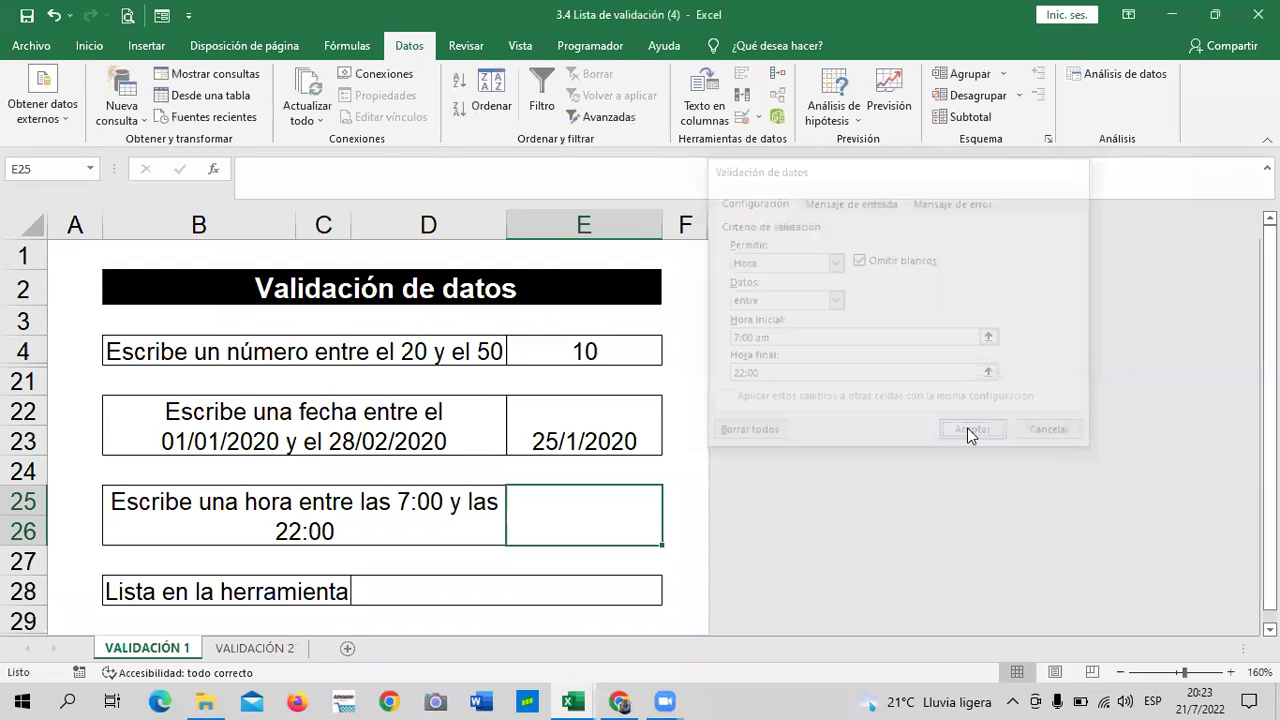
left_click(549, 583)
Step: Enter the test times 8:00 and then 11:00 in the time cell E25
left_click(603, 509)
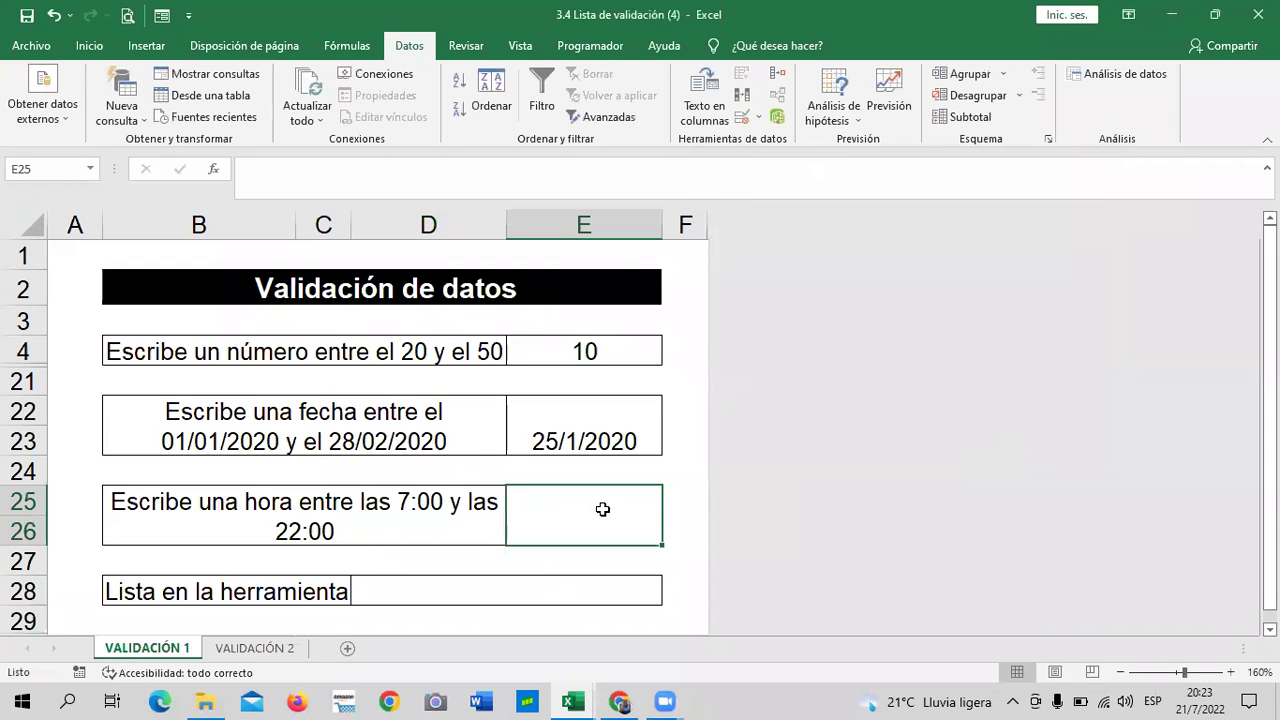
type("8:00")
key("Return")
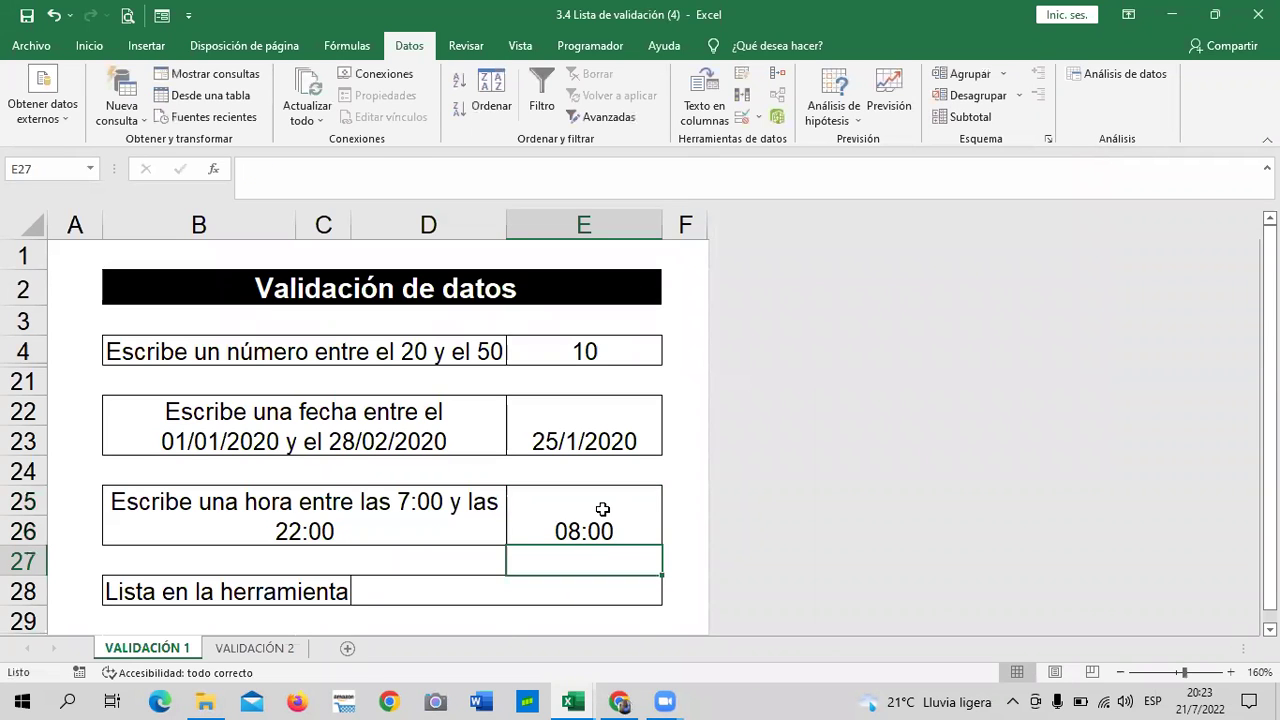
left_click(600, 515)
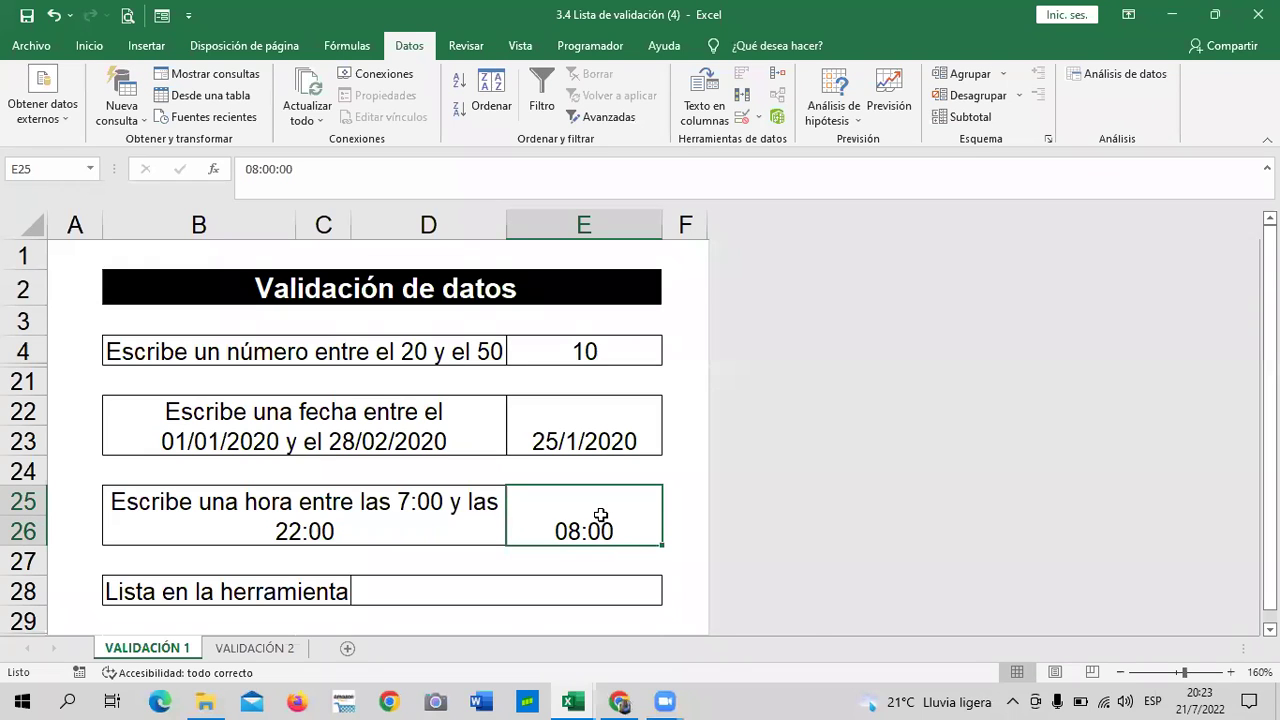
left_click(560, 594)
left_click(585, 517)
left_click(538, 590)
left_click(575, 511)
key("BackSpace")
type("11:")
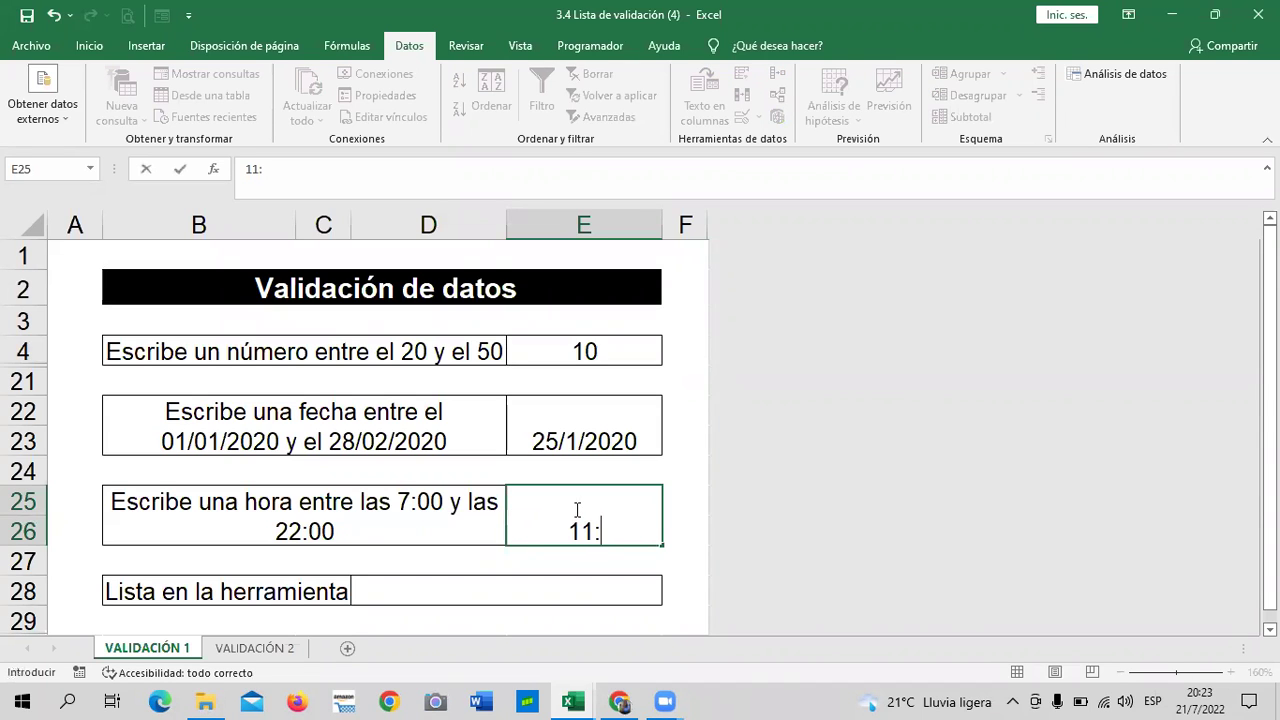
type("00")
key("Return")
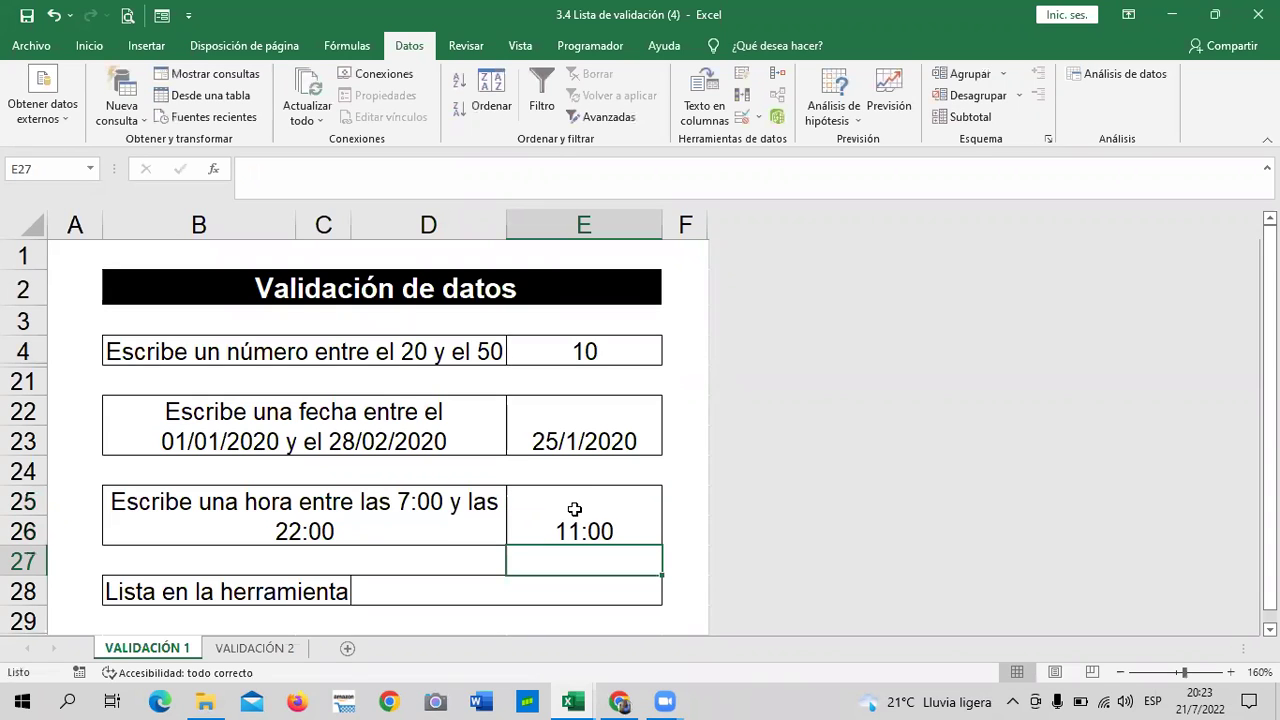
Step: Try 23:00 in E25, retry after the rejection, then cancel so the cell stays empty
left_click(660, 460)
left_click(595, 493)
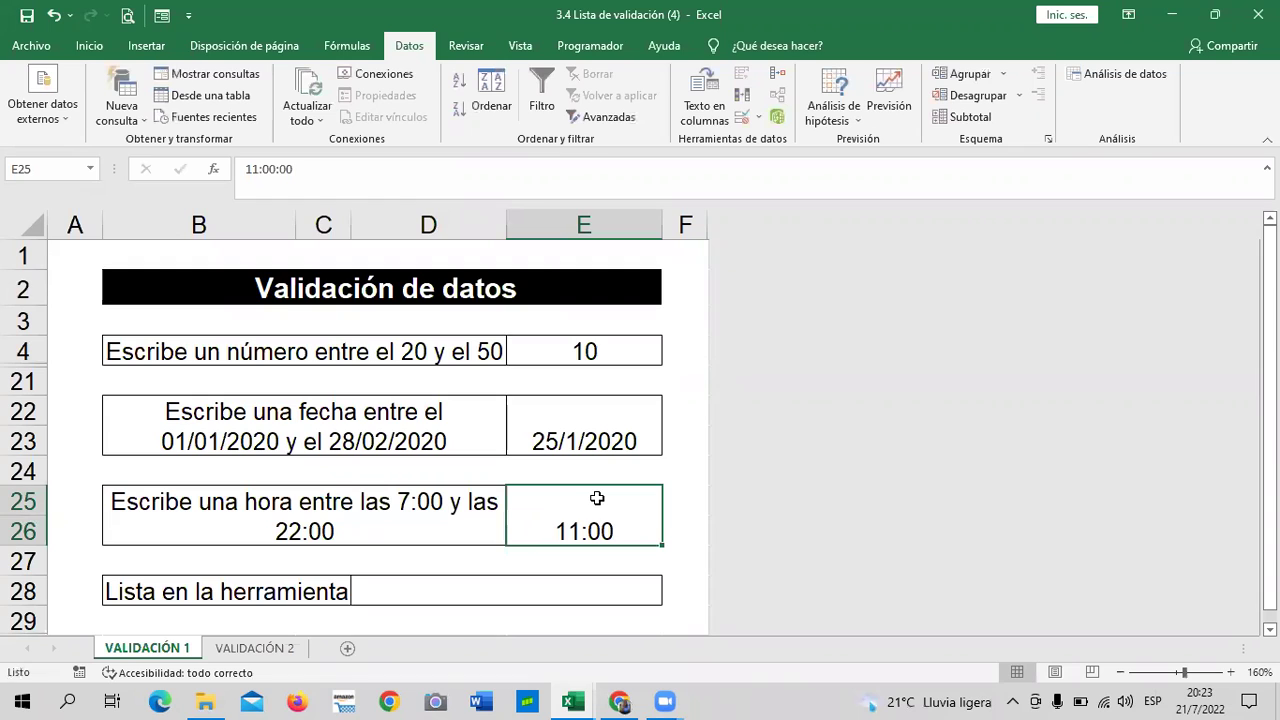
key("BackSpace")
left_click(580, 598)
left_click(591, 505)
type("23:00")
key("Return")
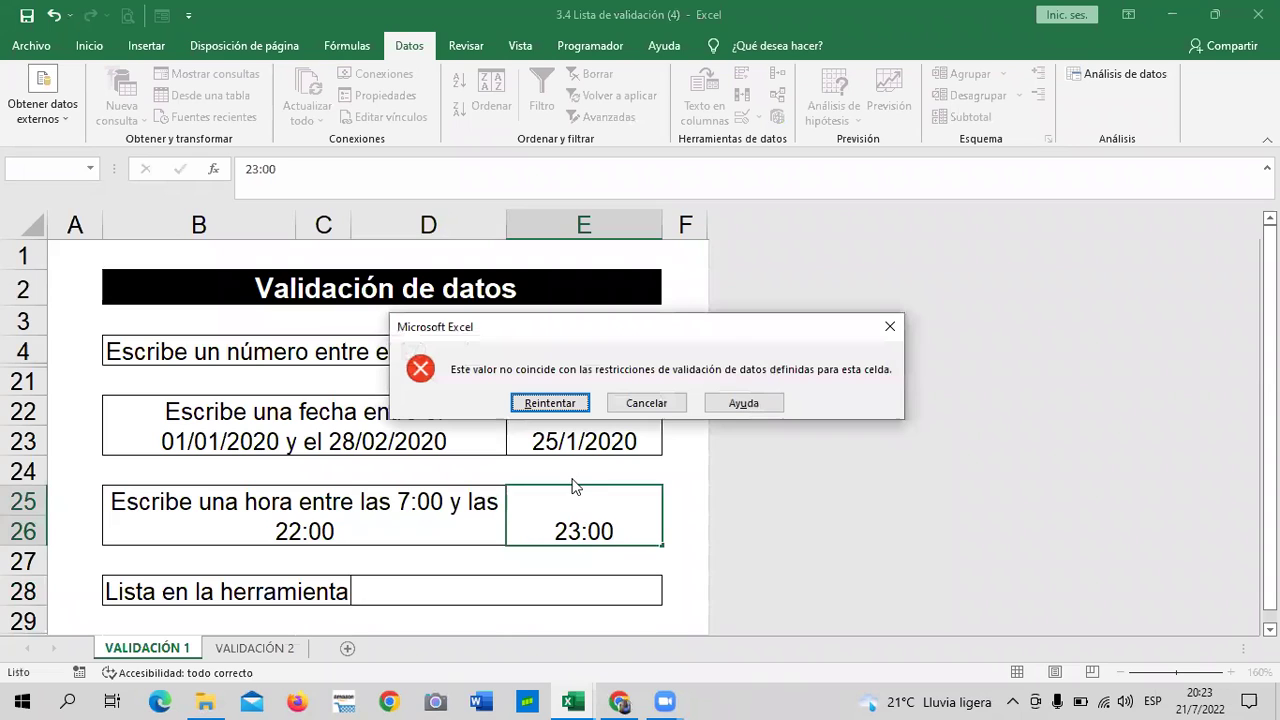
left_click(553, 401)
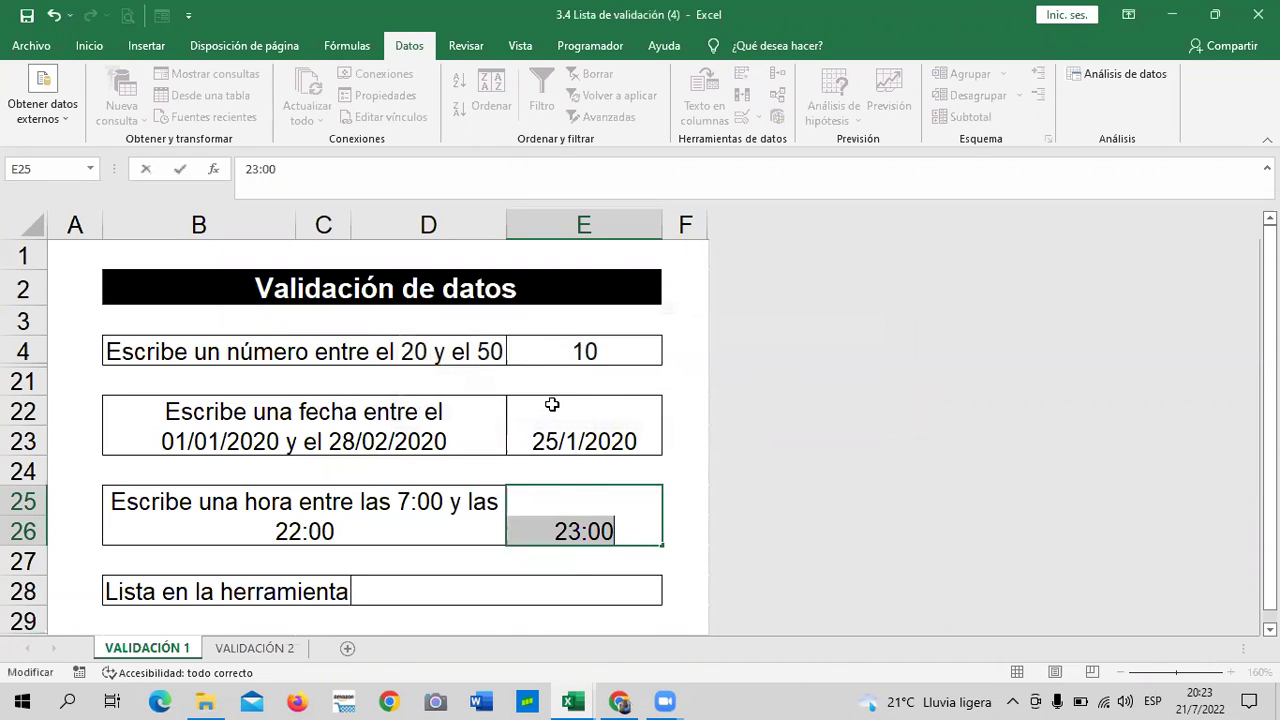
left_click(650, 521)
key("BackSpace")
key("Return")
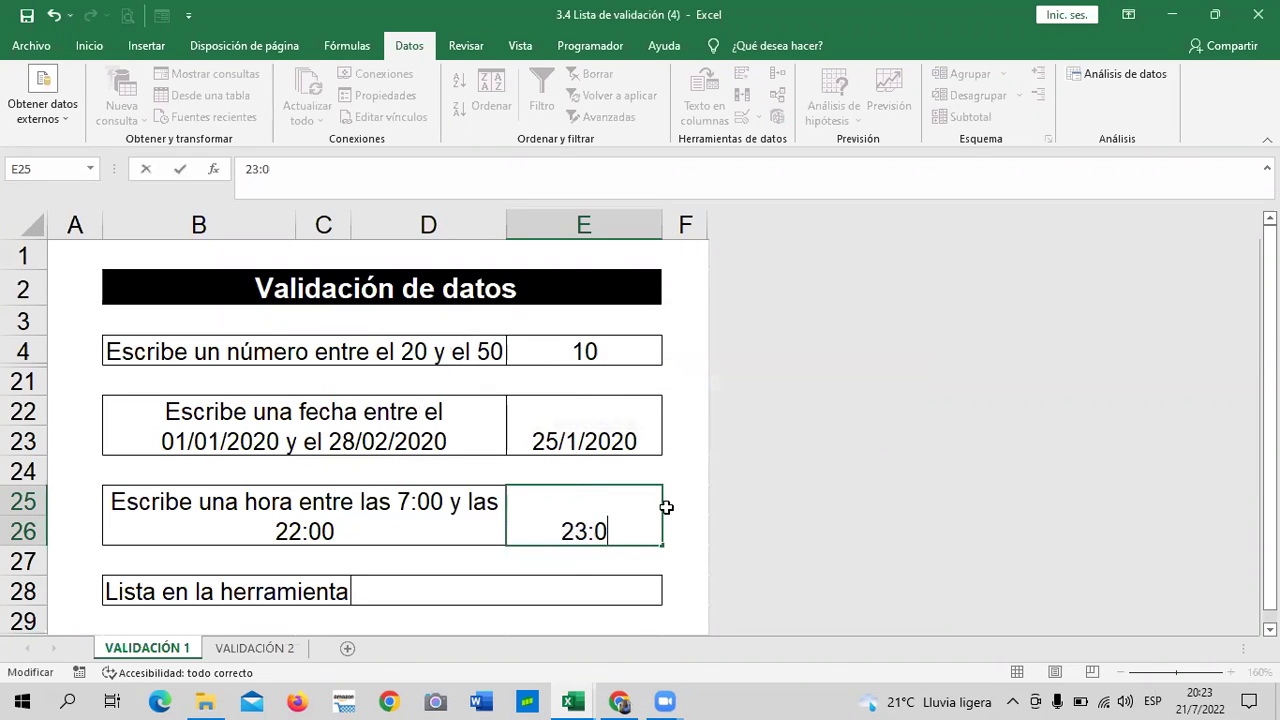
left_click(650, 405)
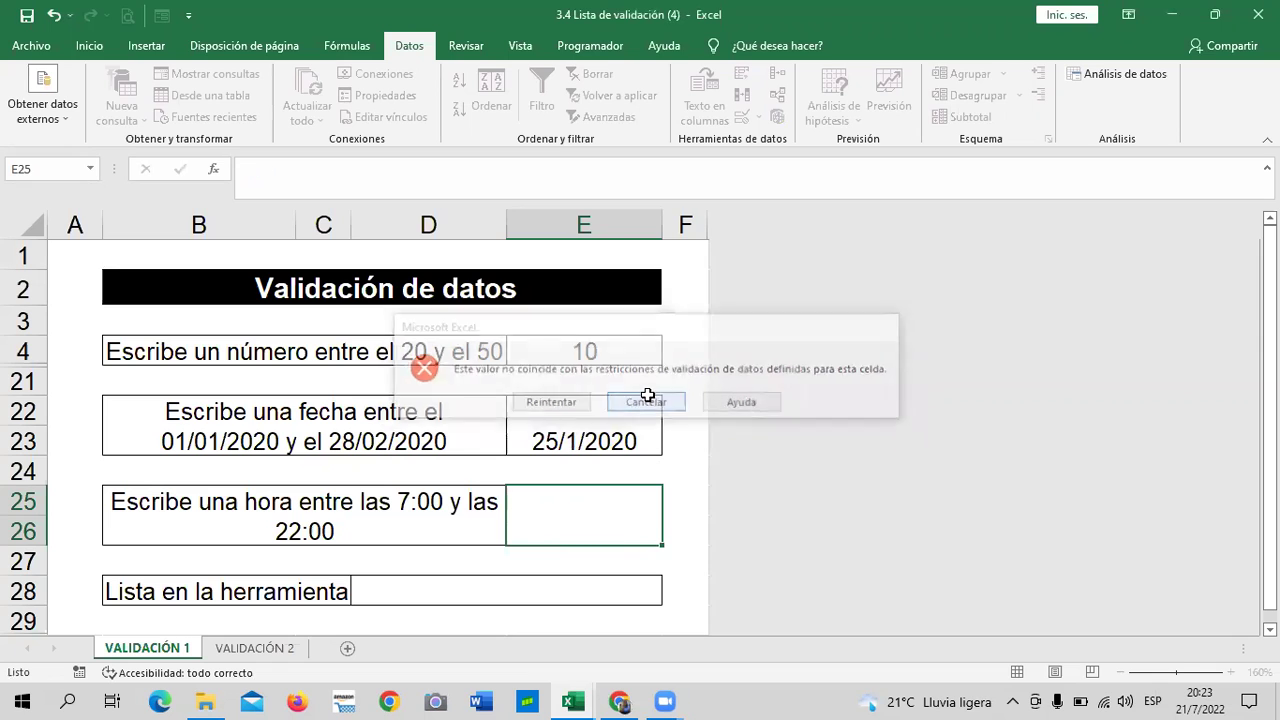
Step: Change E25's time limits from 07:00–22:00 to start 8:00 am and end 4:00 pm
left_click(740, 120)
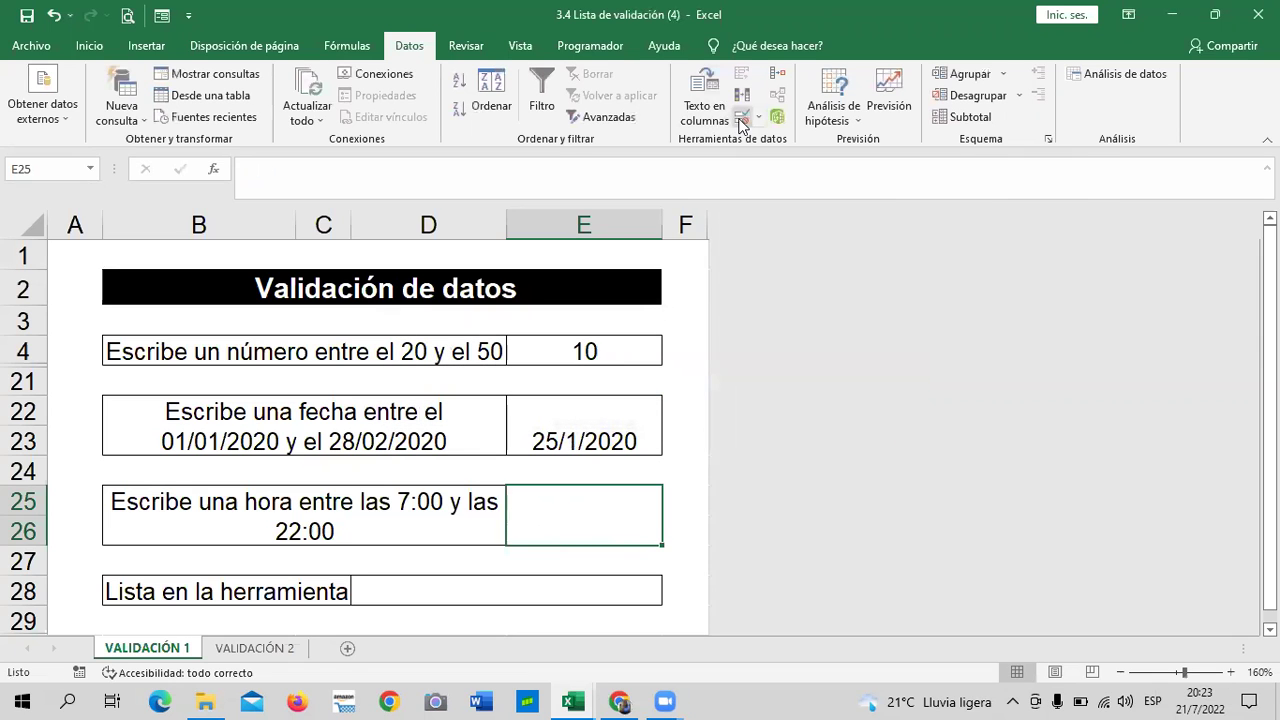
left_click(804, 341)
key("BackSpace")
key("BackSpace")
key("BackSpace")
key("BackSpace")
key("BackSpace")
key("BackSpace")
key("BackSpace")
type("8:00")
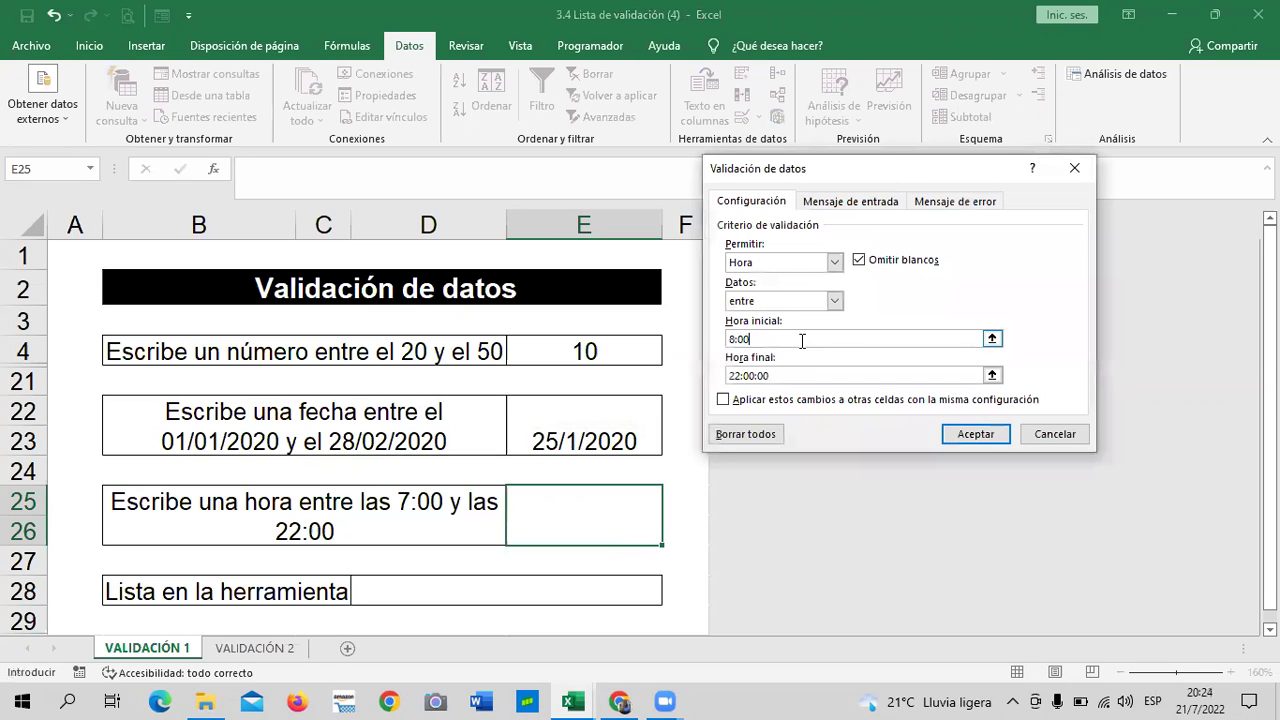
type(" am")
left_click(836, 376)
key("BackSpace")
key("BackSpace")
key("BackSpace")
key("BackSpace")
type("4:")
type("00 pm")
Step: Confirm the new time limits and enter 10:00 in E25
left_click(960, 436)
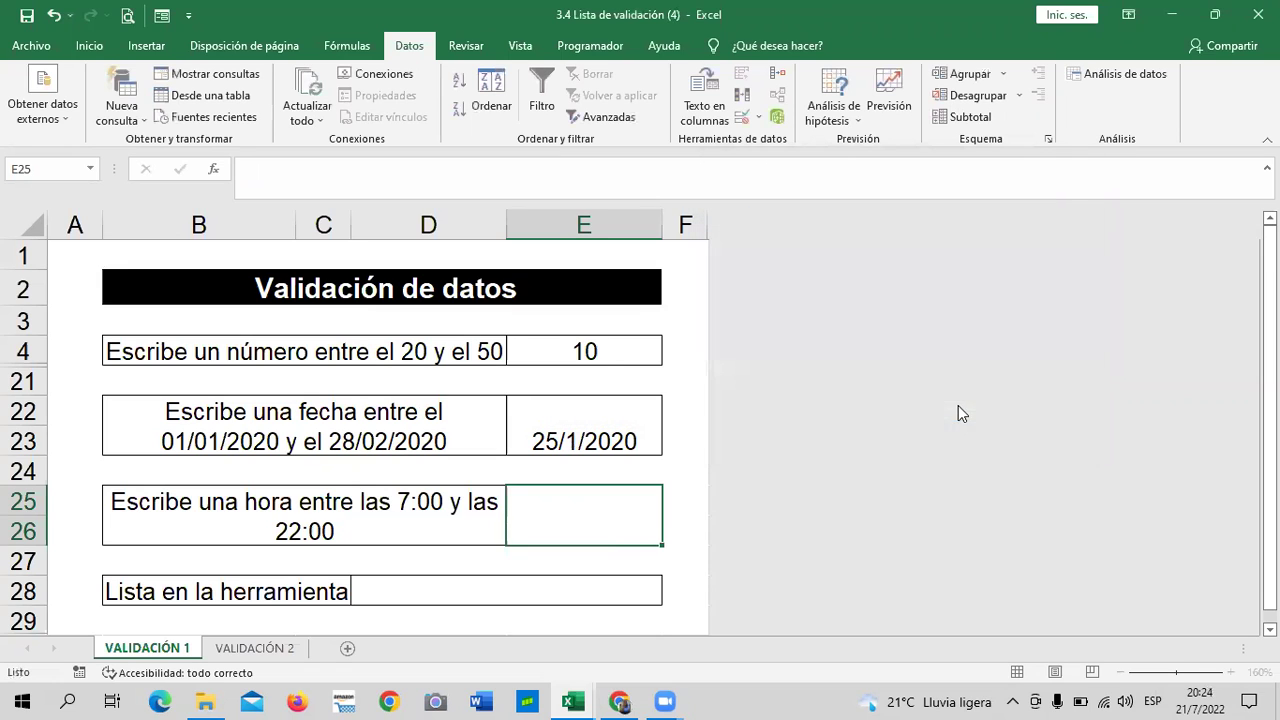
type("5")
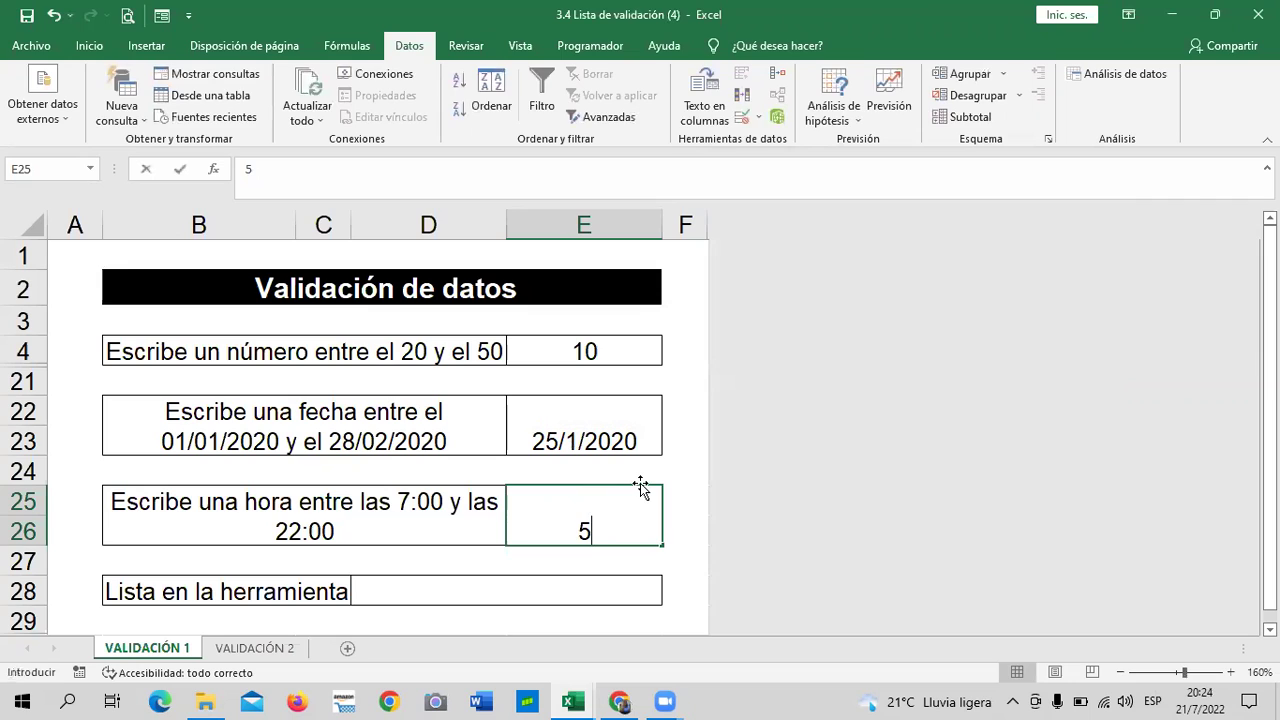
key("BackSpace")
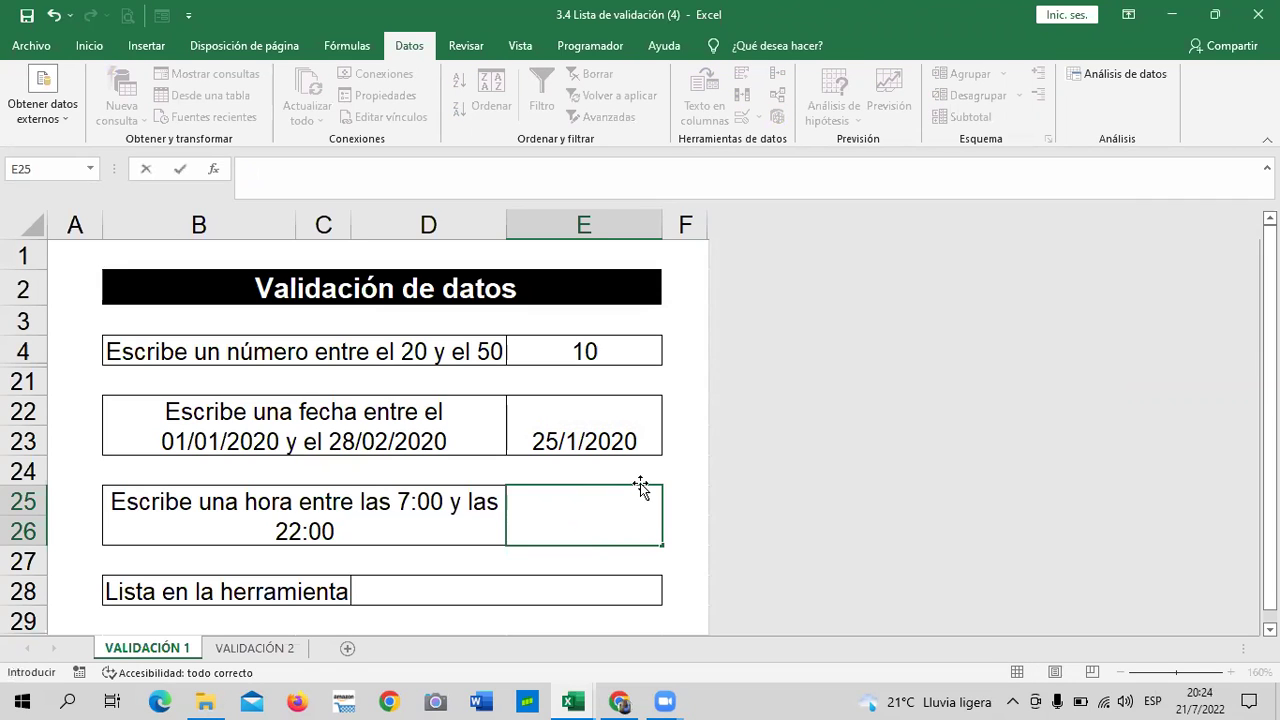
type("10")
type(":00")
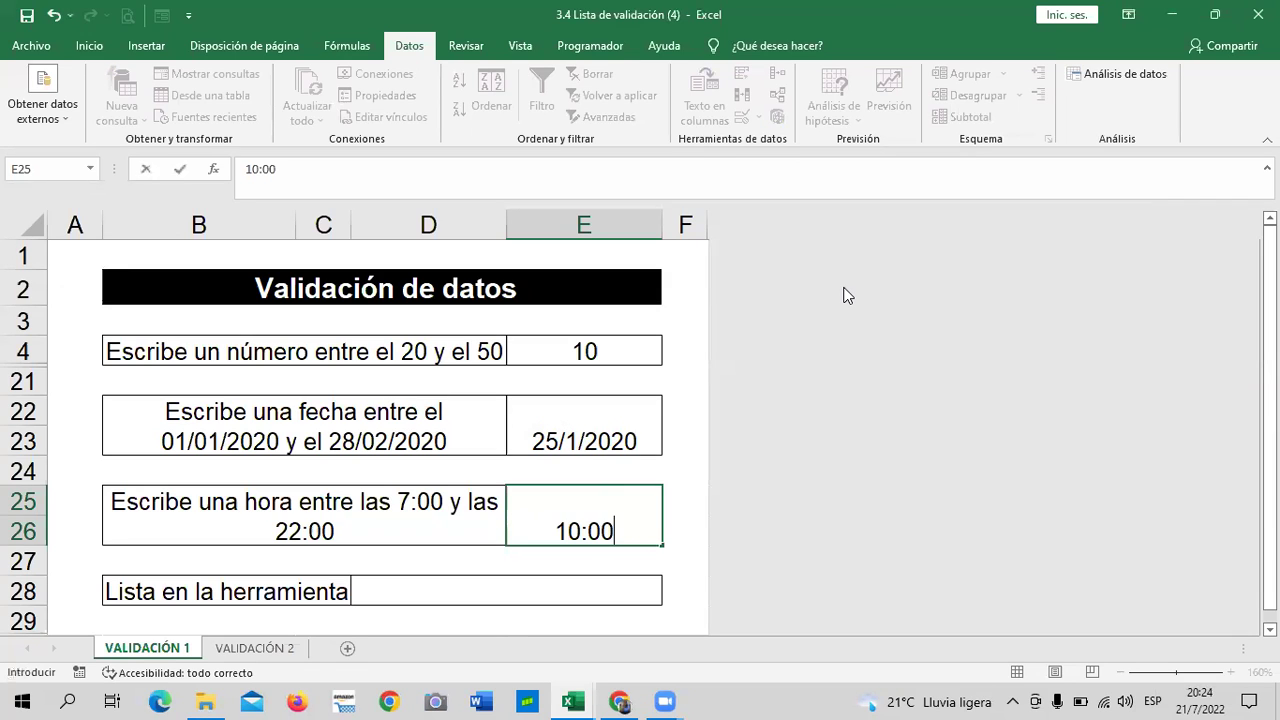
key("Return")
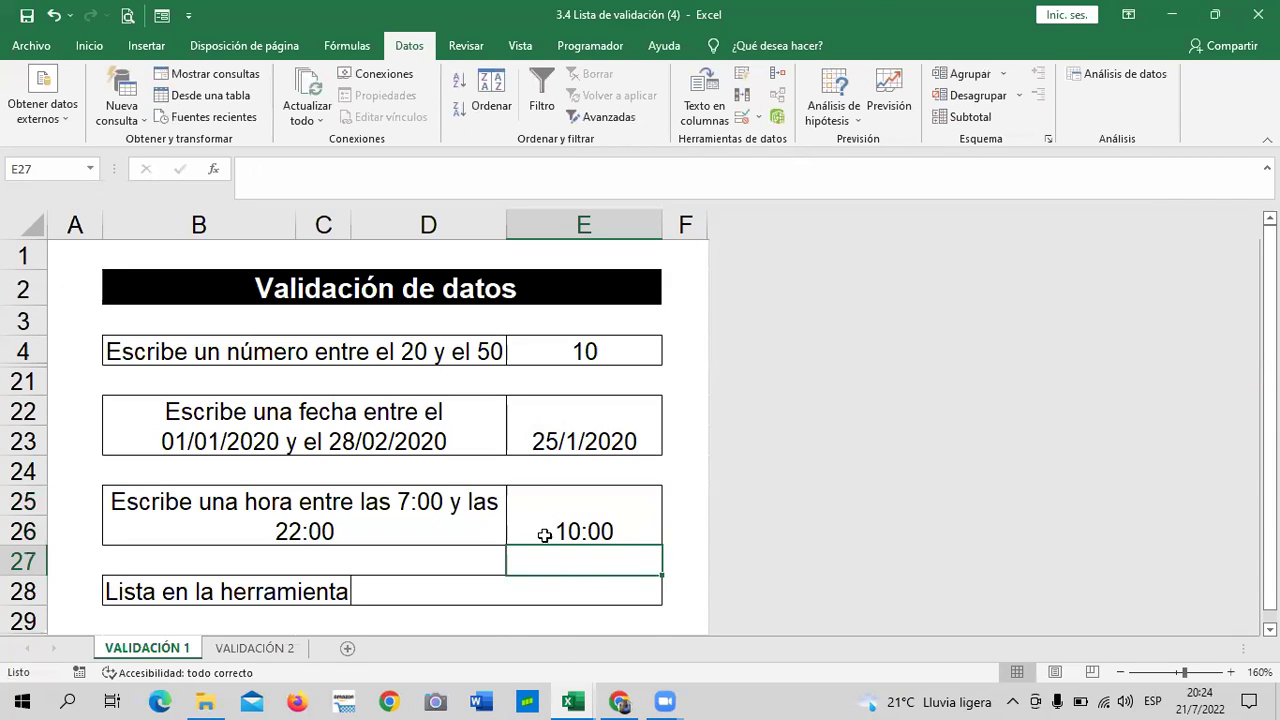
Step: Test 1:00 and 1:00 am in E25, both rejected by the time rule
left_click(543, 534)
key("BackSpace")
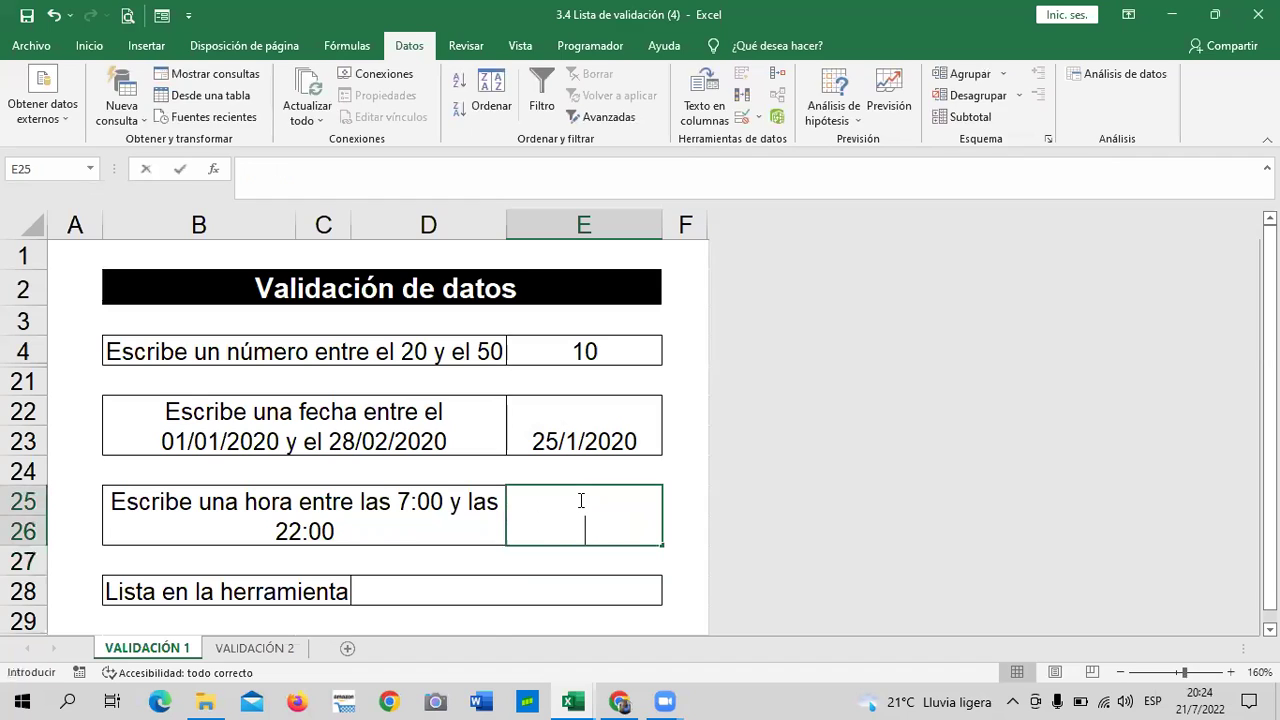
type("1:00")
key("Return")
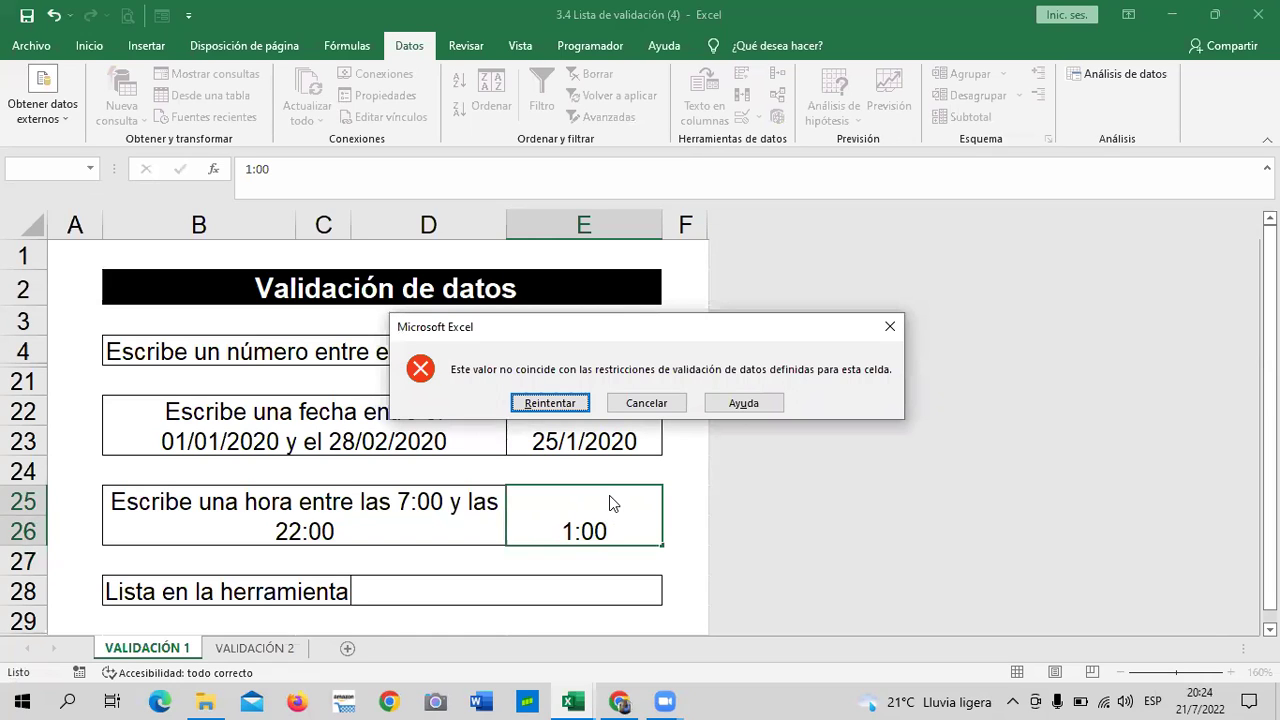
left_click(551, 405)
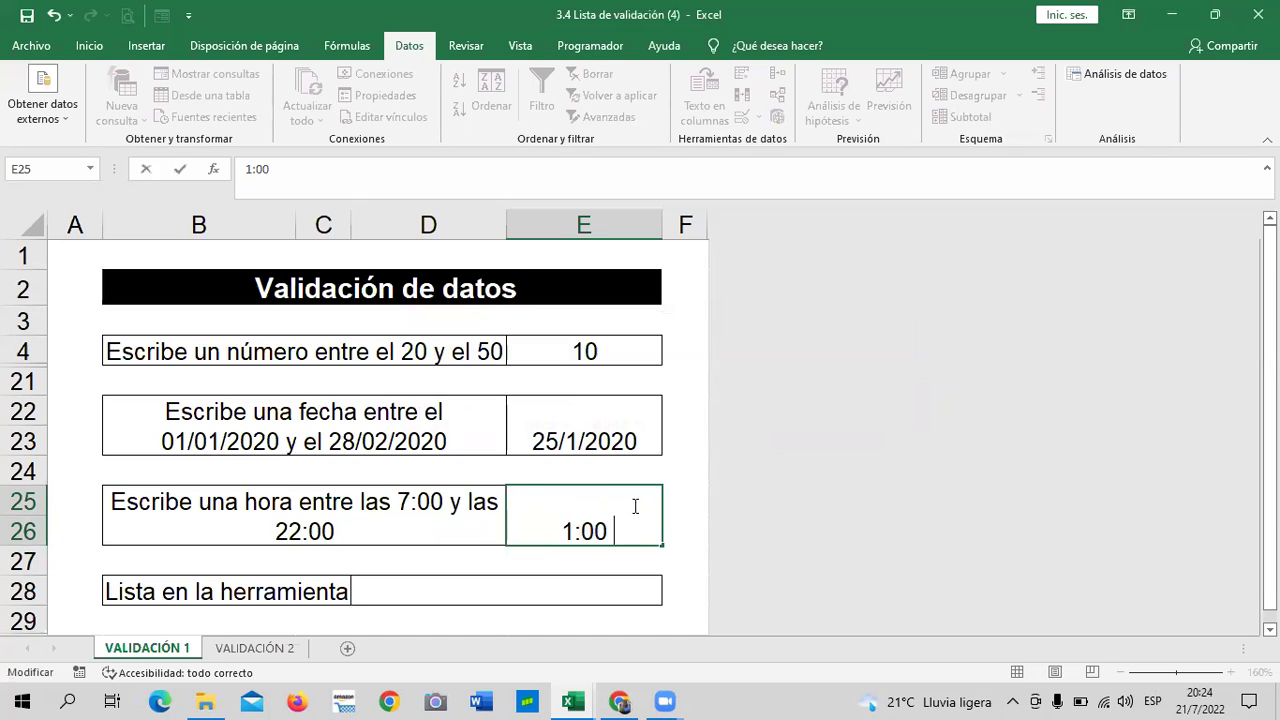
type("am")
key("Return")
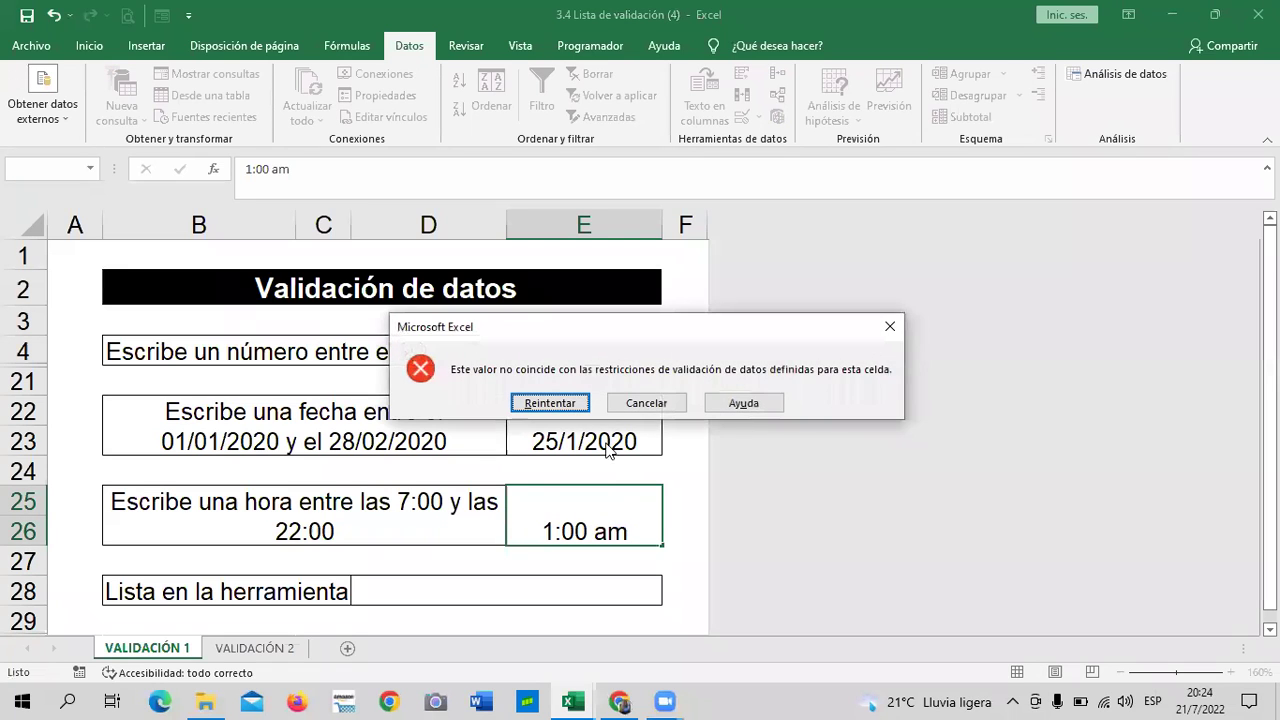
left_click(553, 402)
Step: Clear the rejected value and enter the accepted time 13:00 in E25
type("10:00:00")
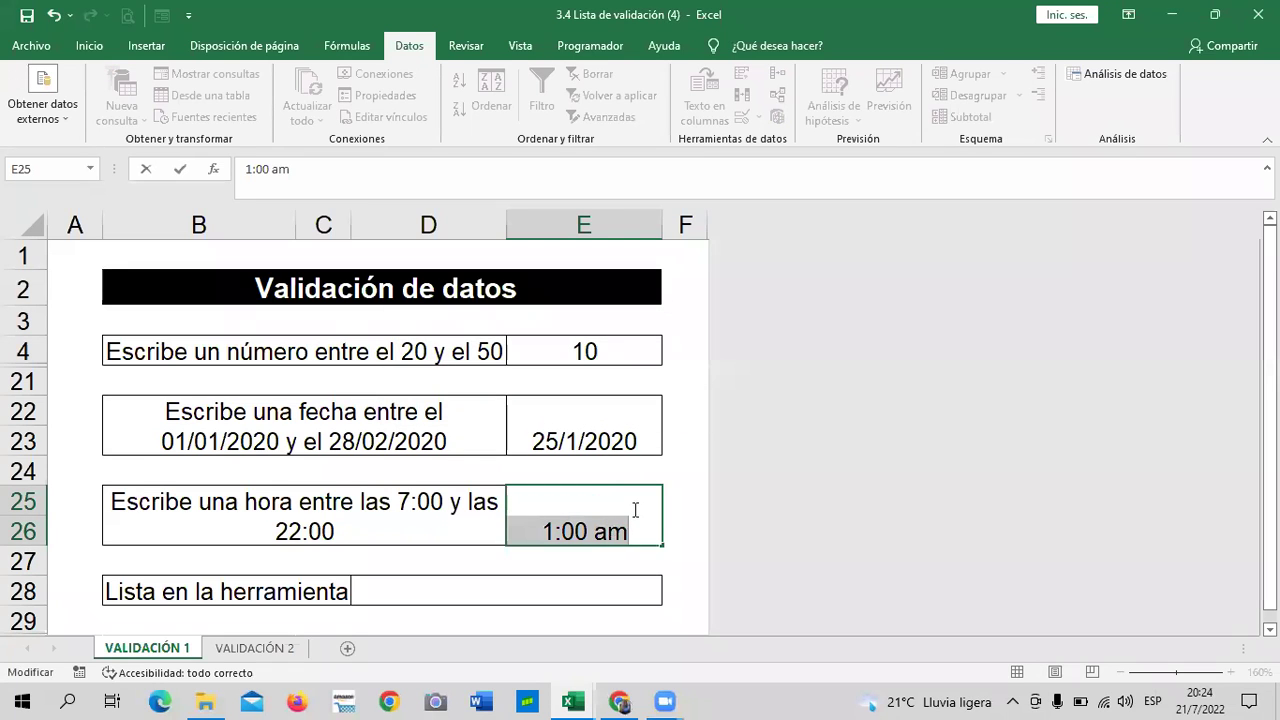
key("BackSpace")
type("13:00")
key("Return")
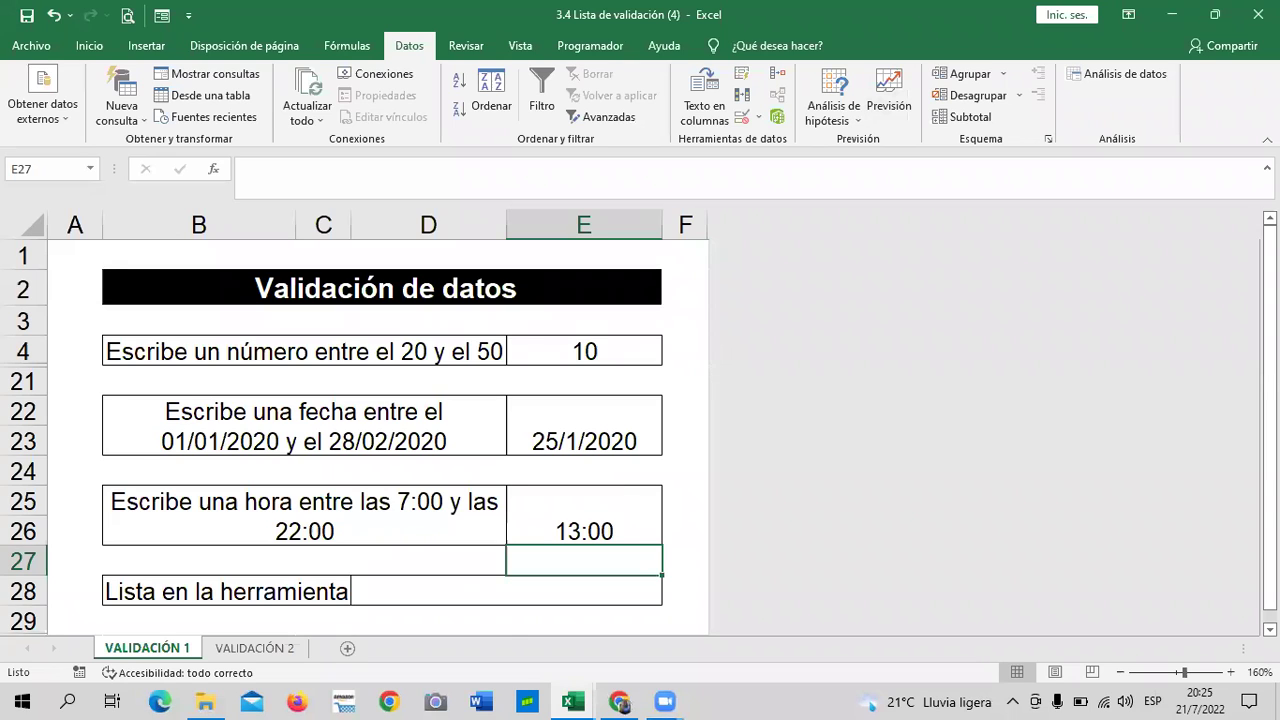
left_click(568, 518)
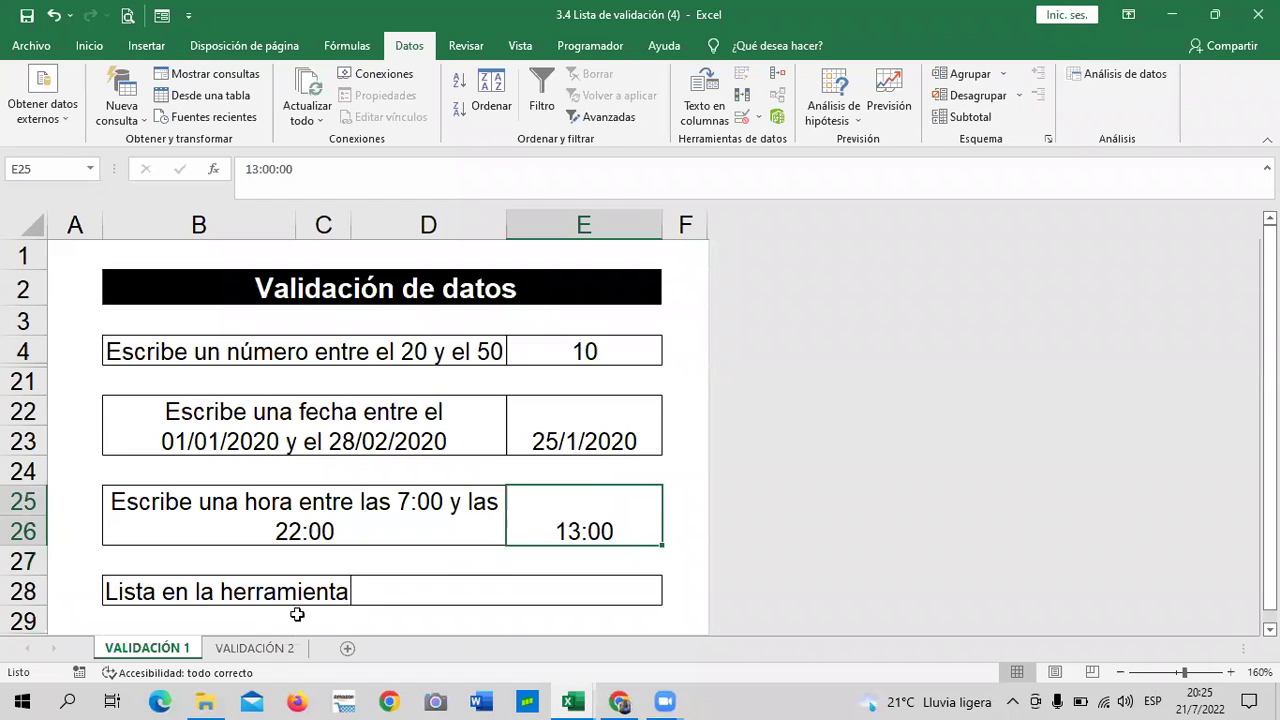
scroll(346, 603, "down", 2)
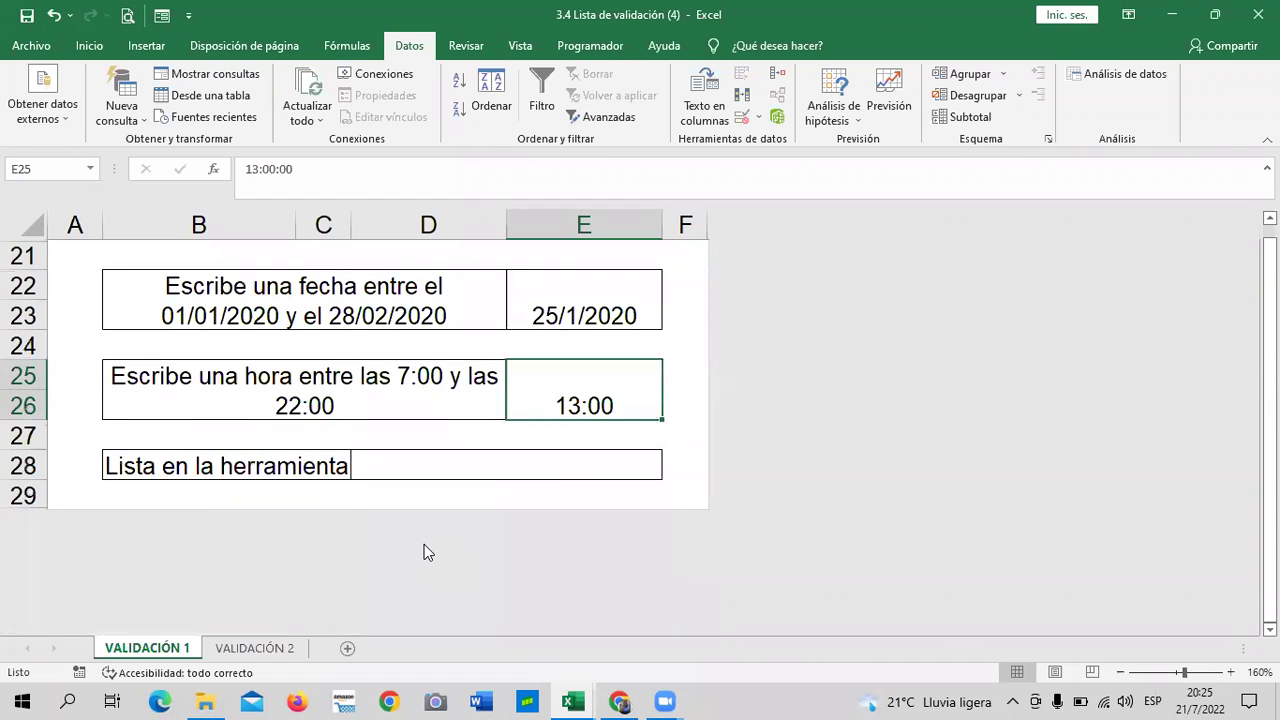
scroll(424, 542, "up", 1)
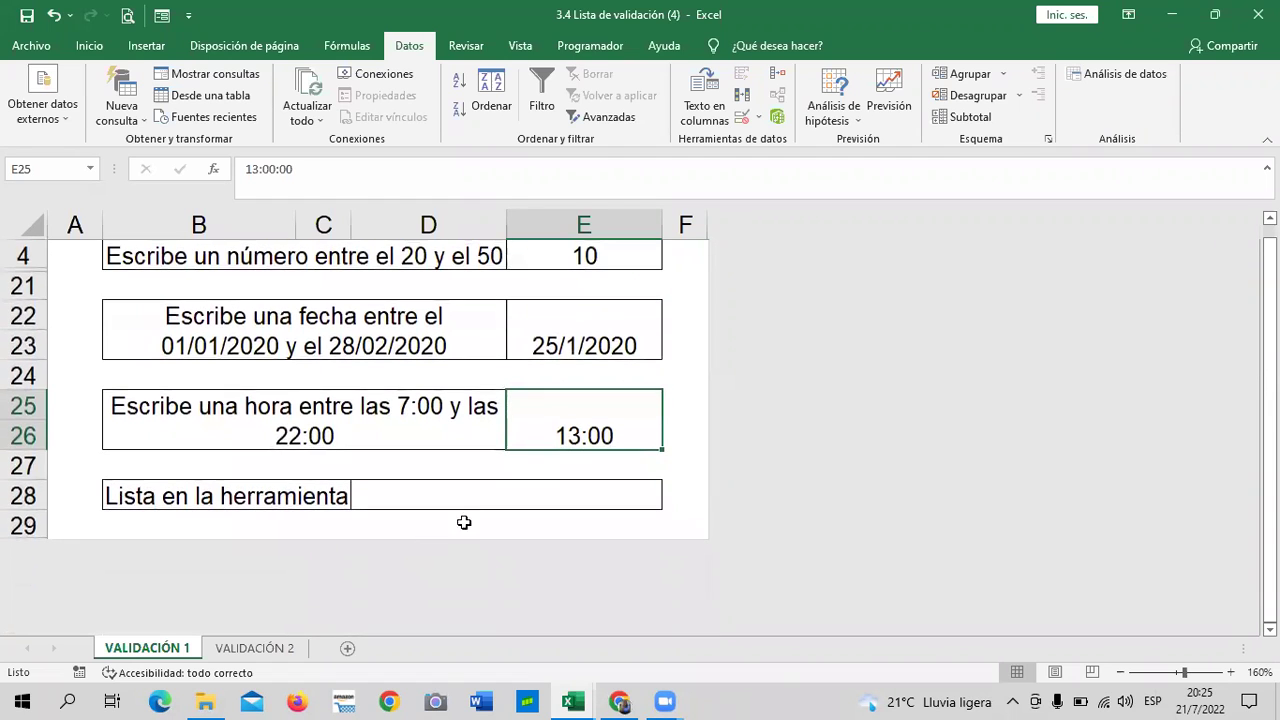
left_click(441, 497)
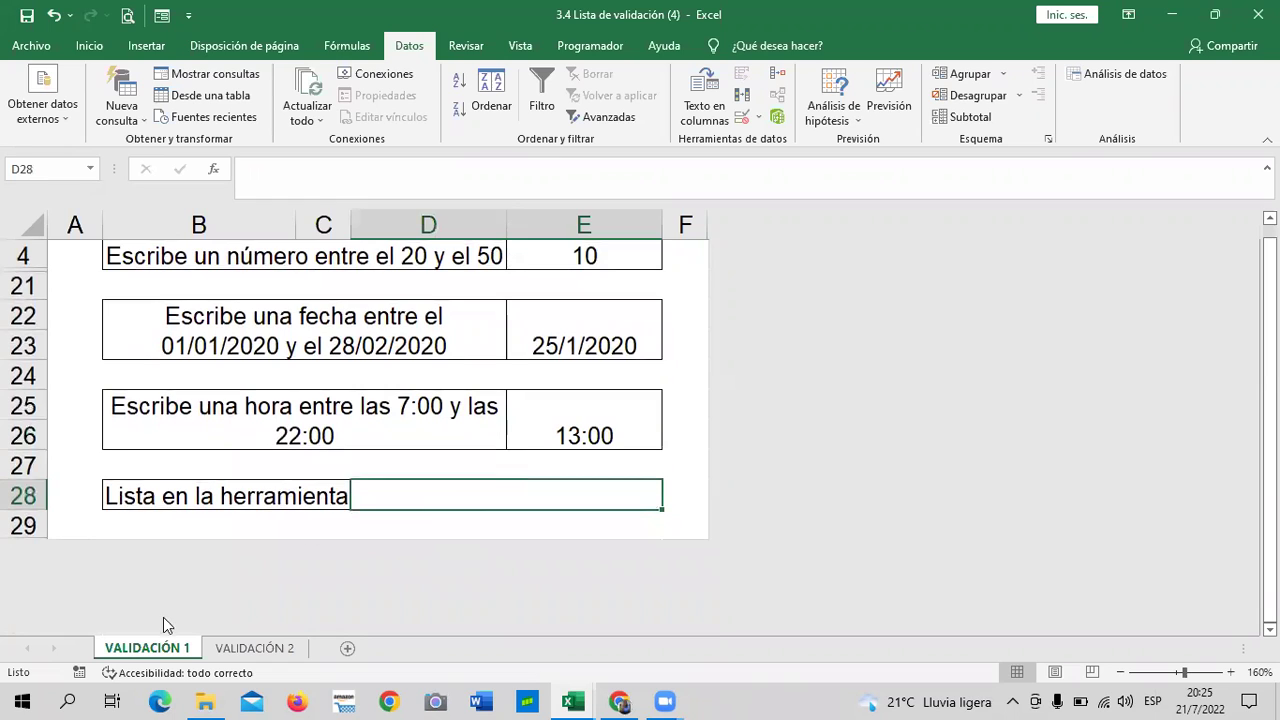
left_click(238, 650)
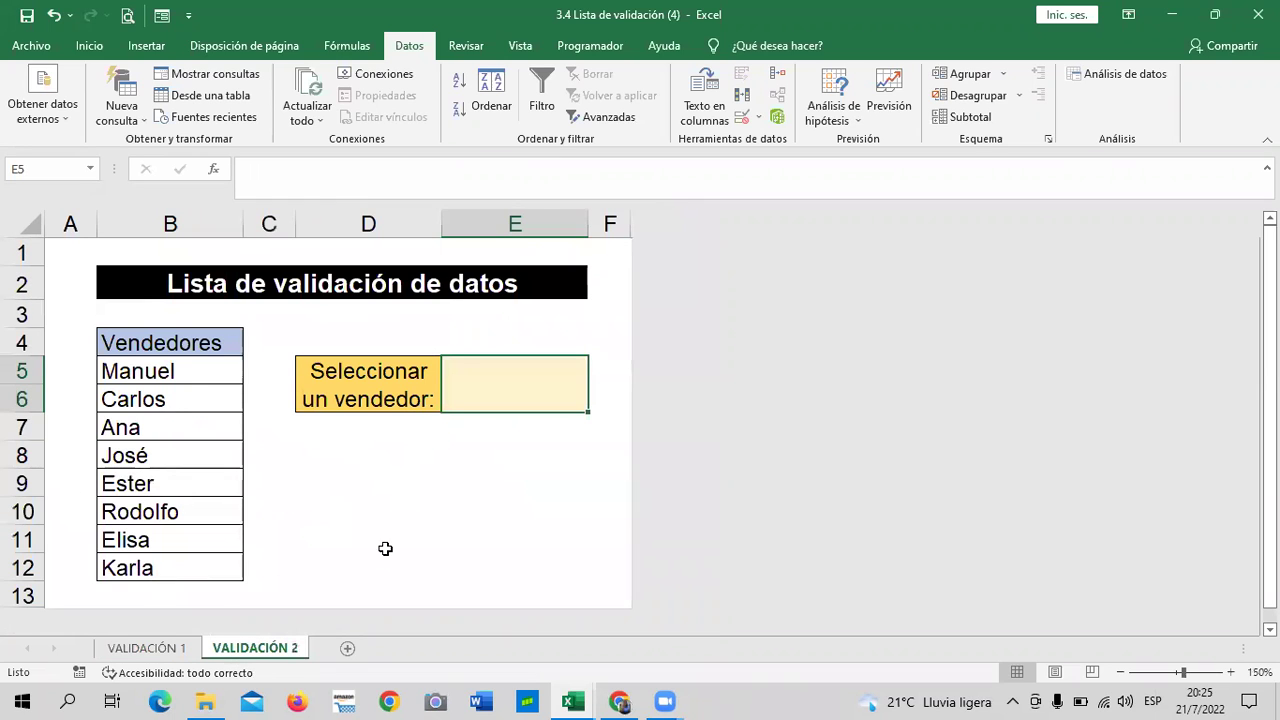
scroll(171, 522, "down", 2)
scroll(171, 522, "up", 2)
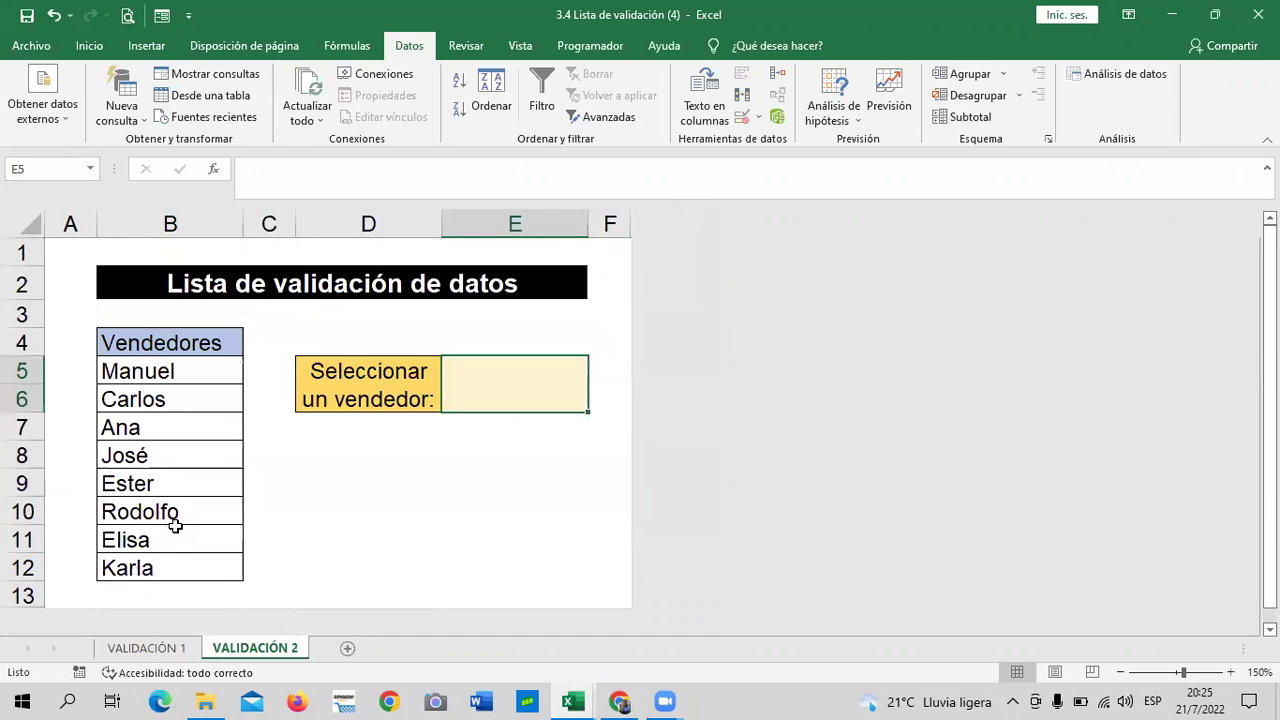
left_click(148, 650)
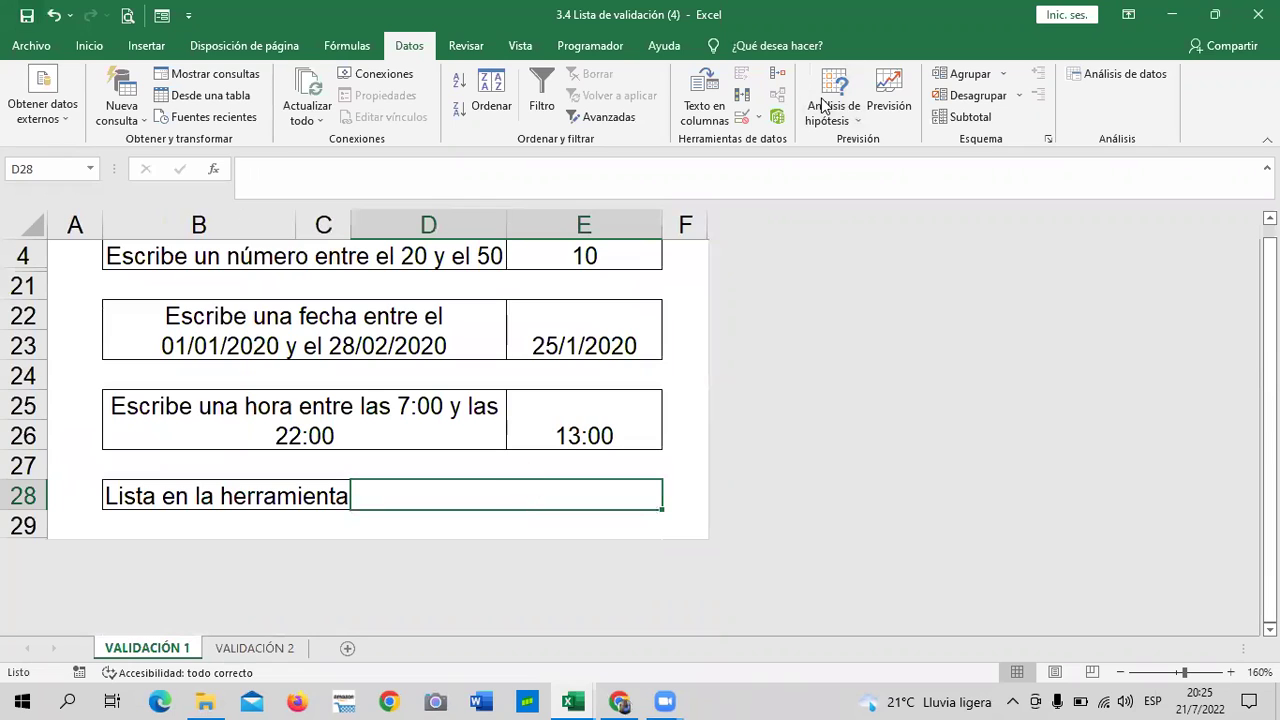
Step: Set D28's data validation to allow a Lista
left_click(744, 118)
left_click(834, 263)
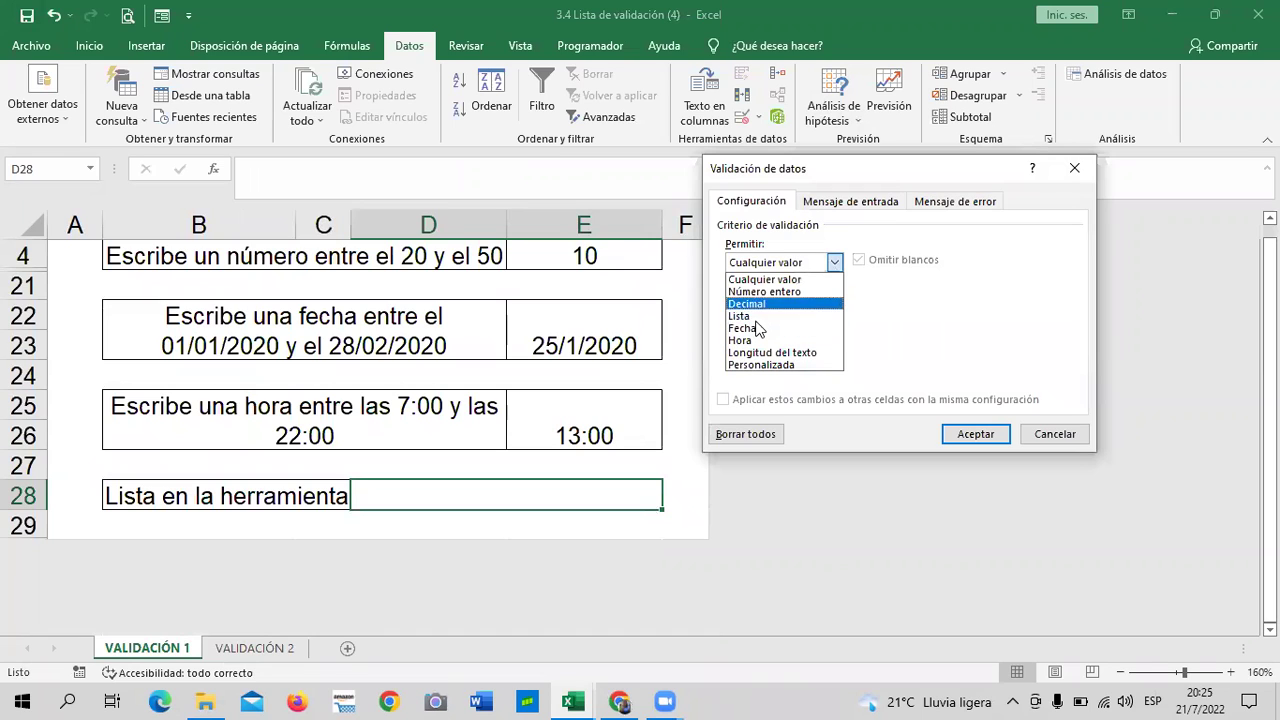
left_click(761, 315)
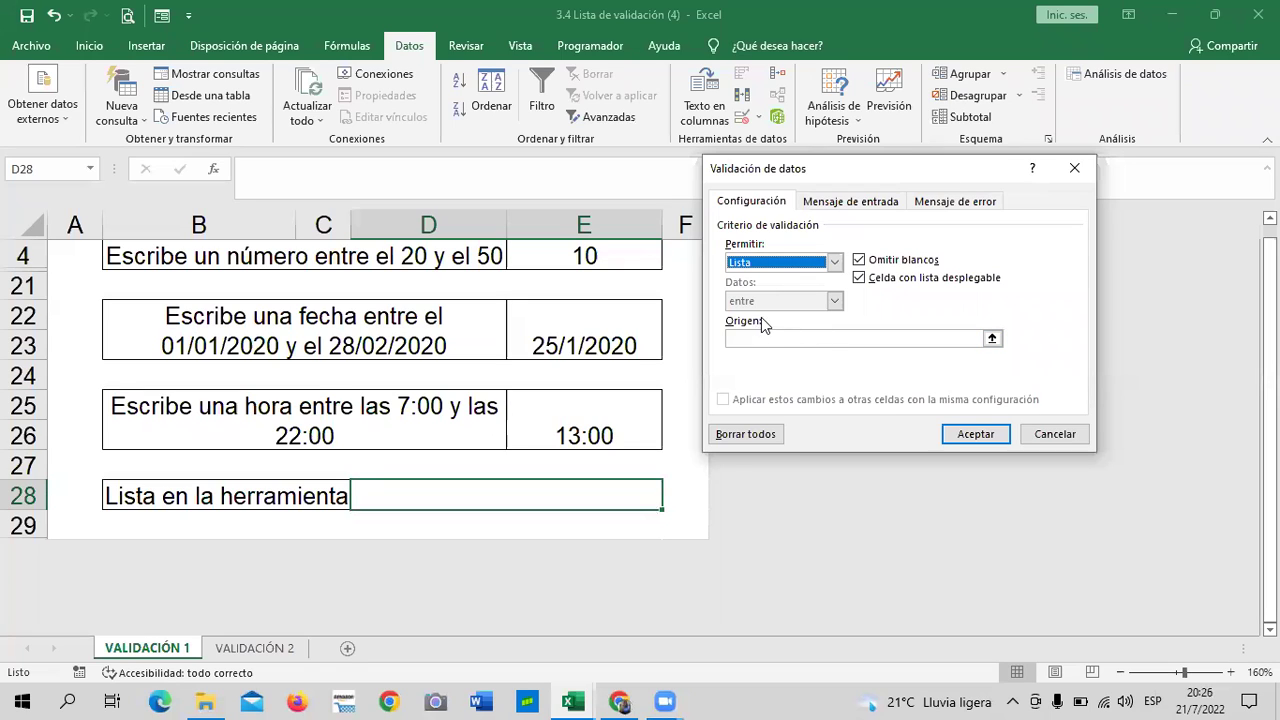
left_click(835, 263)
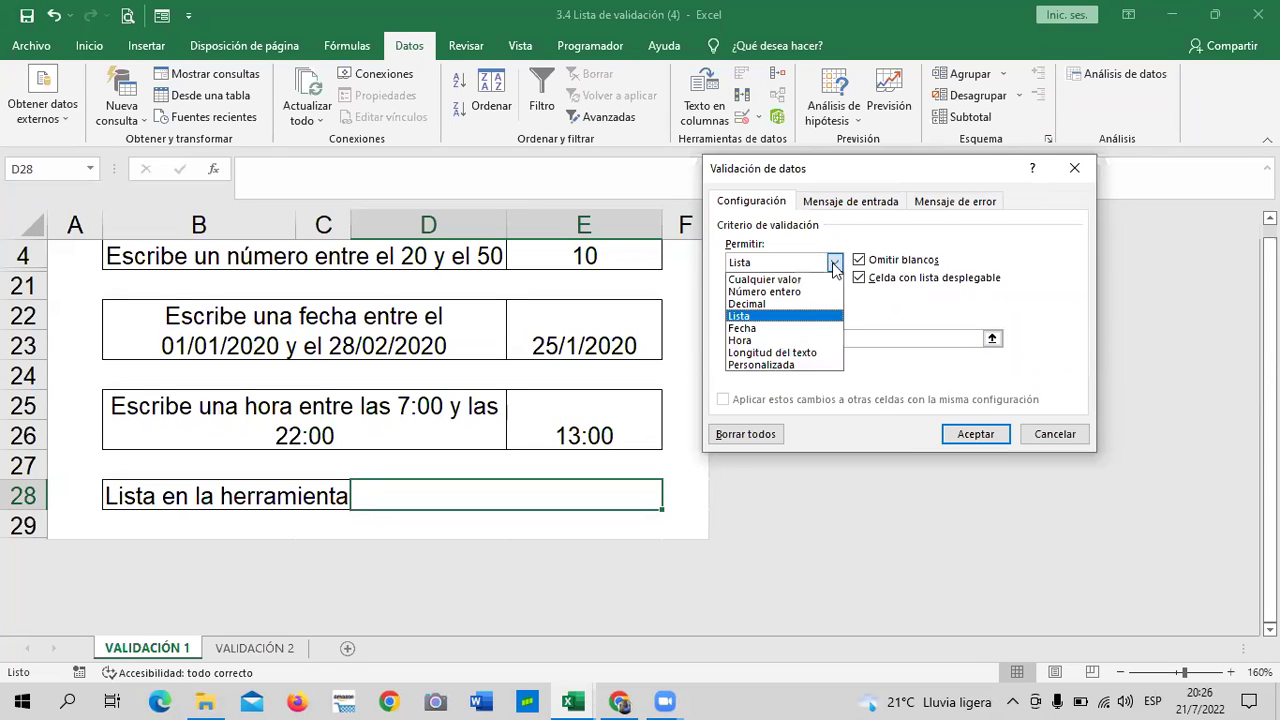
left_click(770, 316)
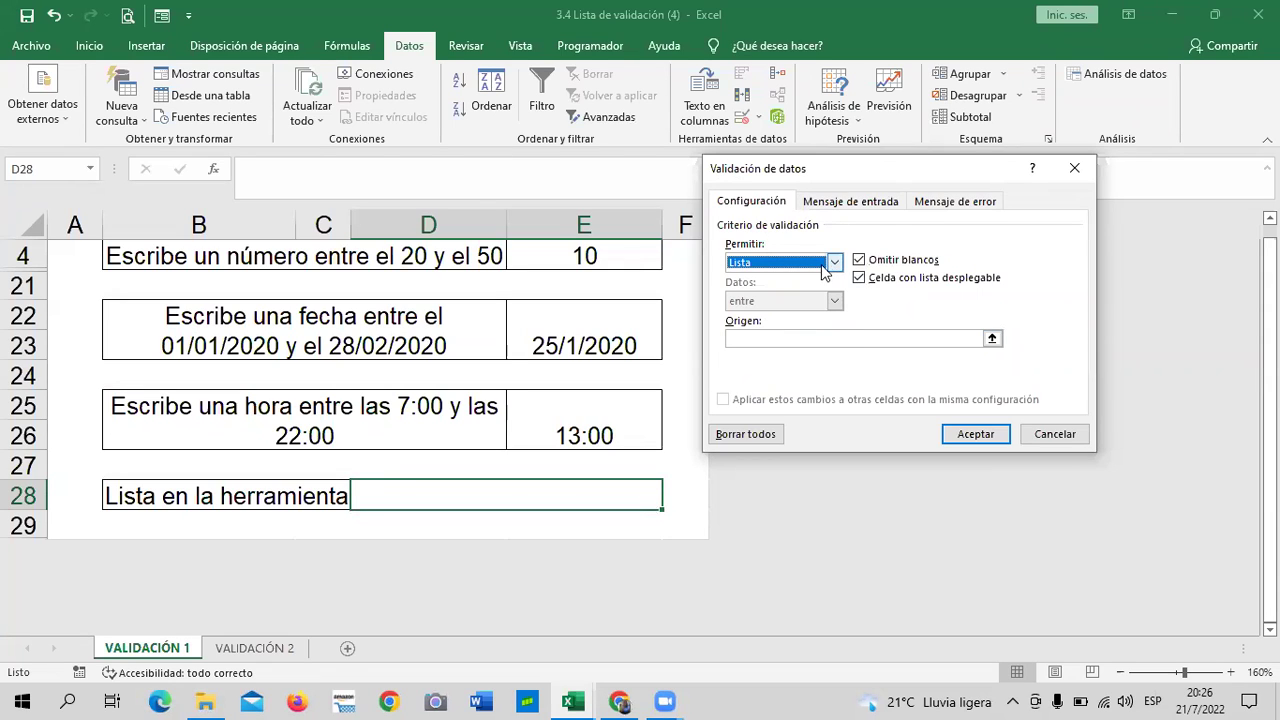
left_click(822, 339)
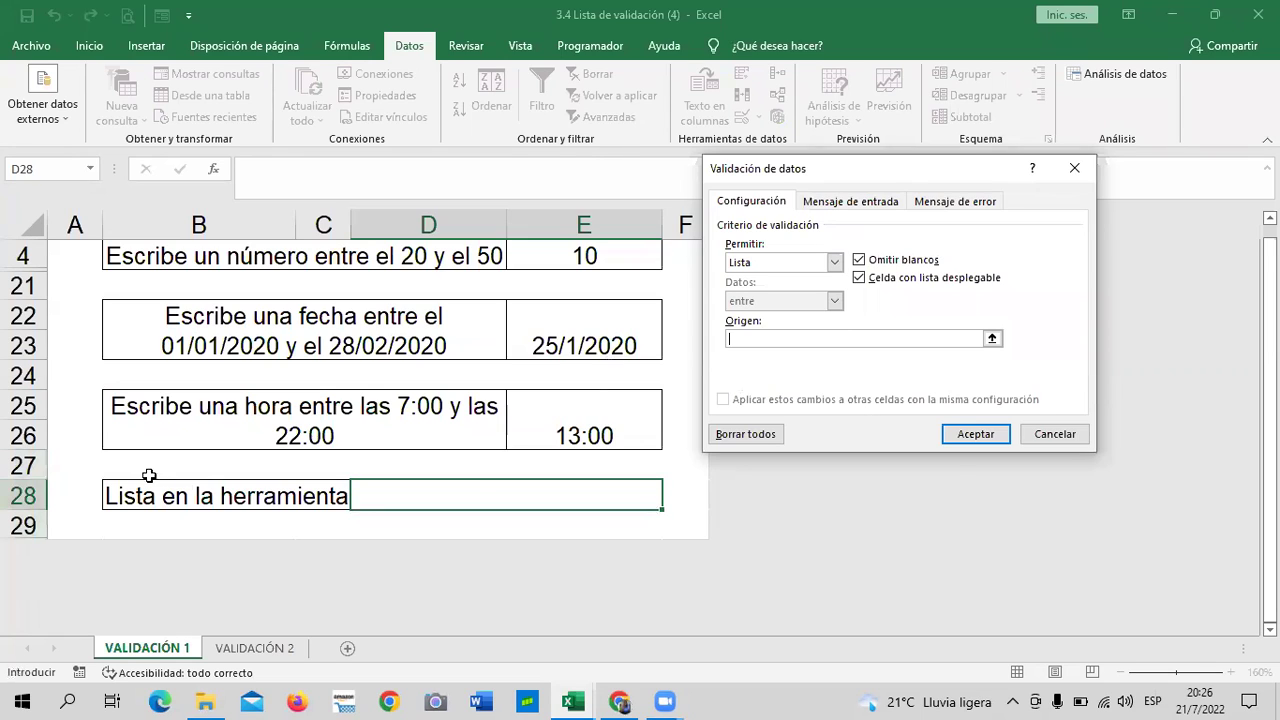
Step: Enter the source 'Martillo; Clavo; Destornillador, Tornillo; Taladro' and confirm the rule
type("Martillo")
type("soldar")
key("BackSpace")
key("BackSpace")
key("BackSpace")
key("BackSpace")
key("BackSpace")
type("D")
key("BackSpace")
type("Destornillador")
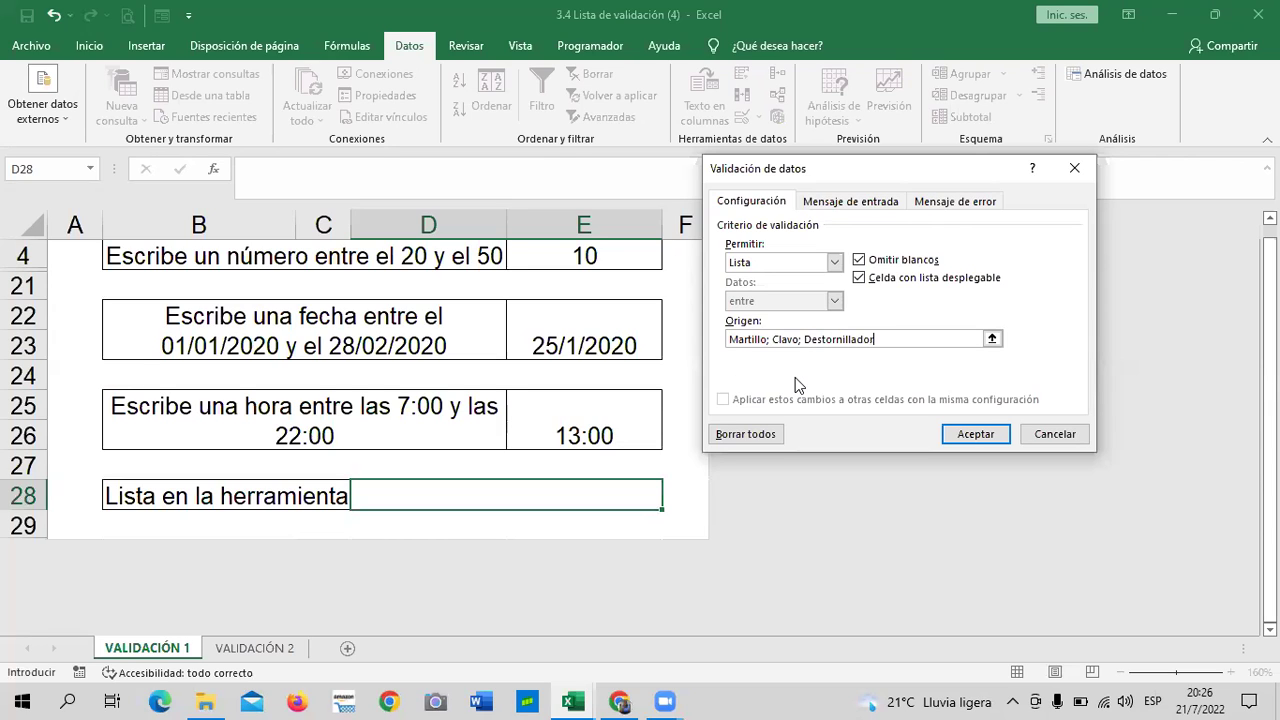
type(";")
key("BackSpace")
type("Tornilla")
key("BackSpace")
type("o")
type("; Taladro")
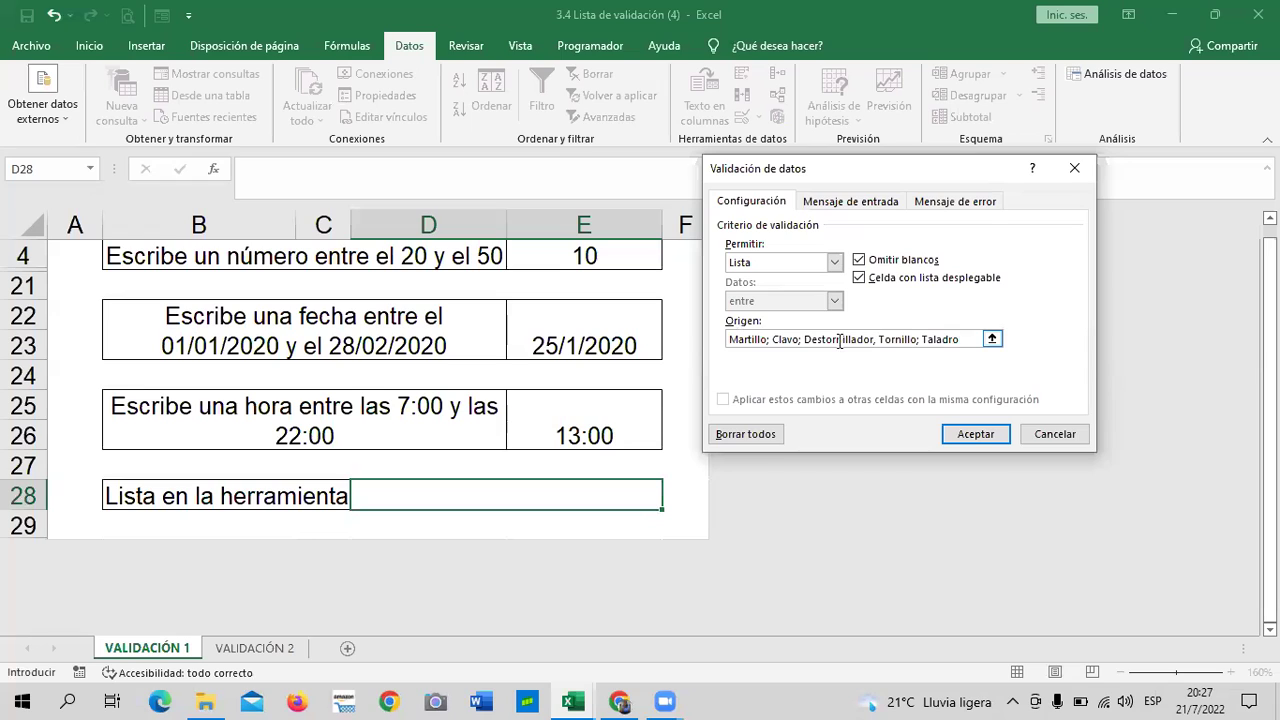
left_click(973, 432)
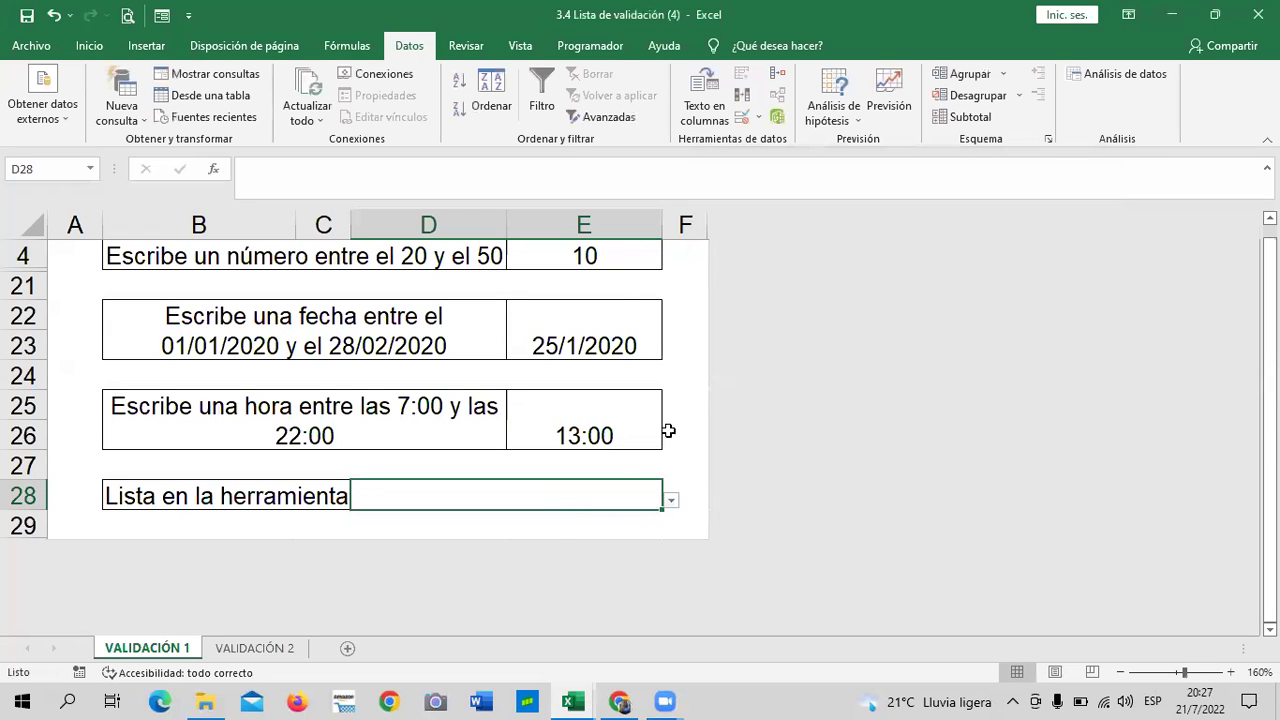
scroll(668, 446, "down", 1)
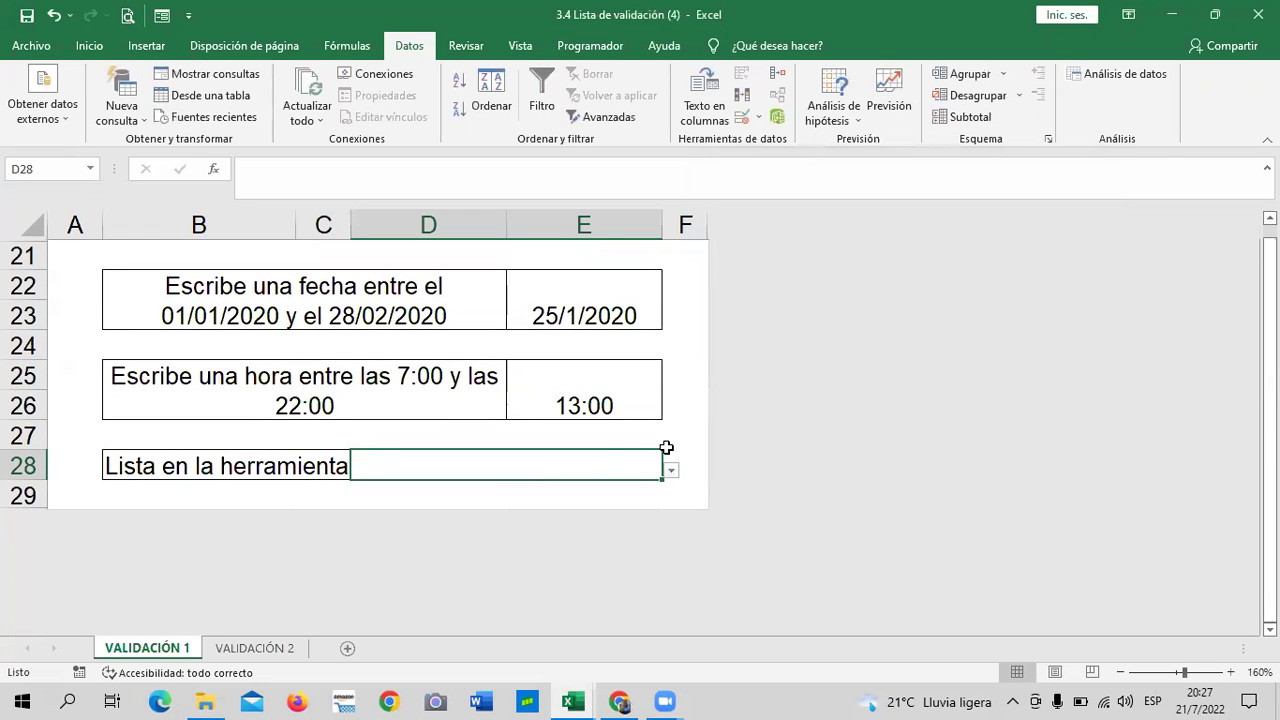
left_click(680, 397)
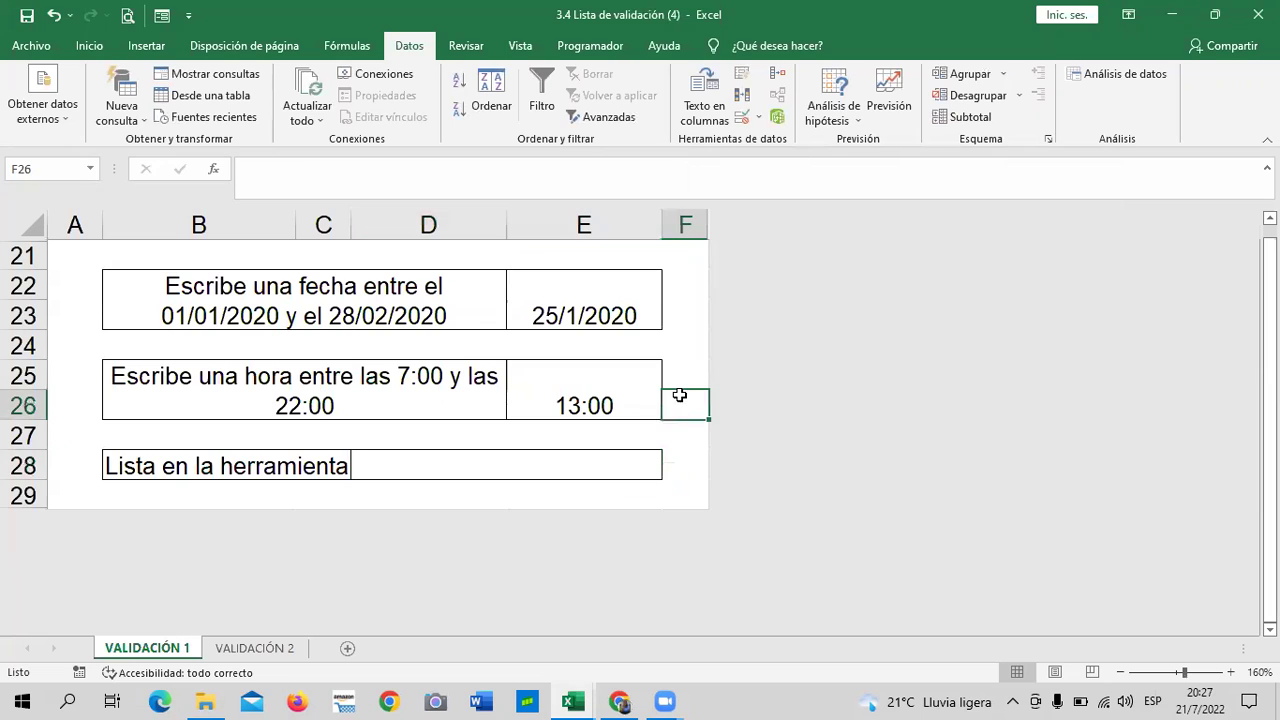
left_click(643, 470)
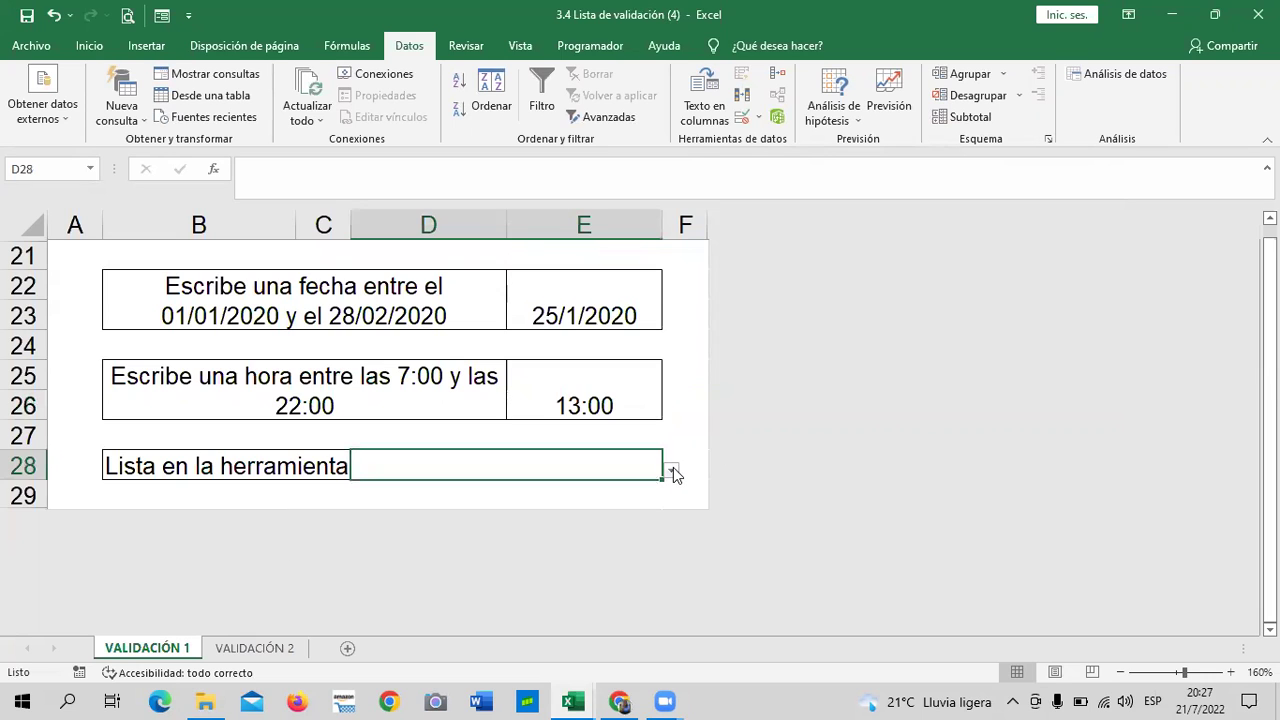
left_click(671, 470)
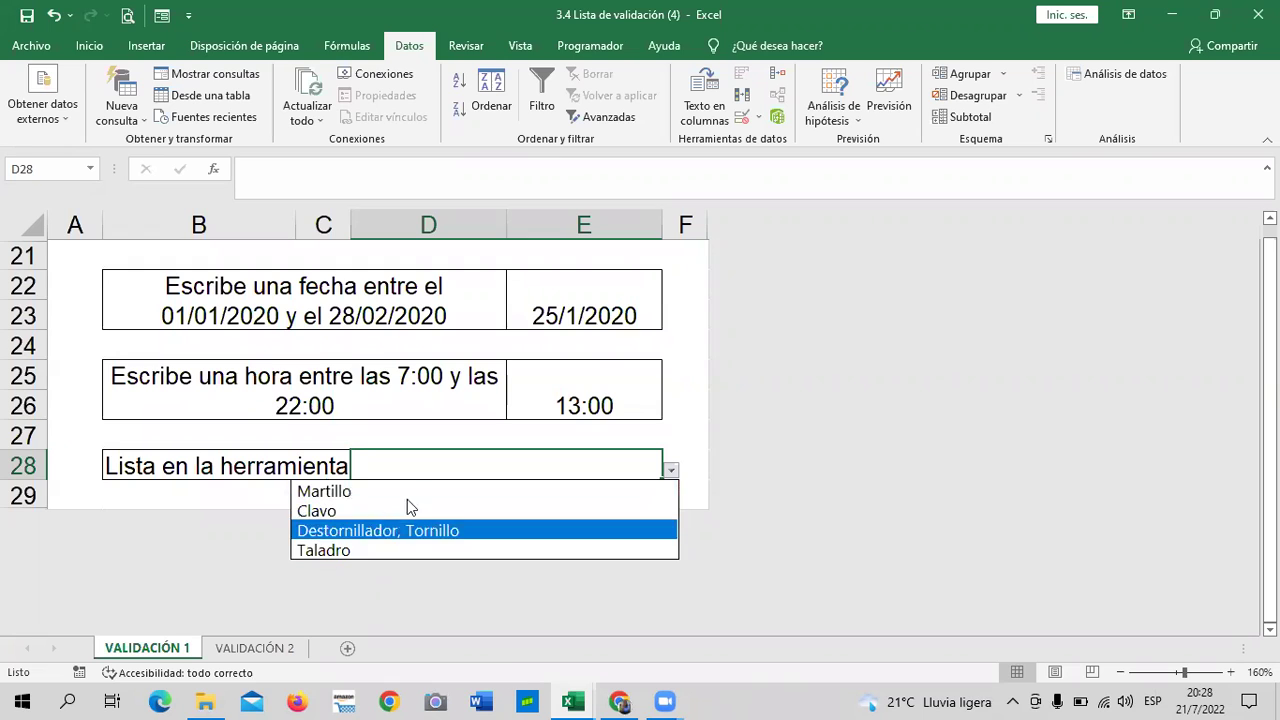
left_click(430, 463)
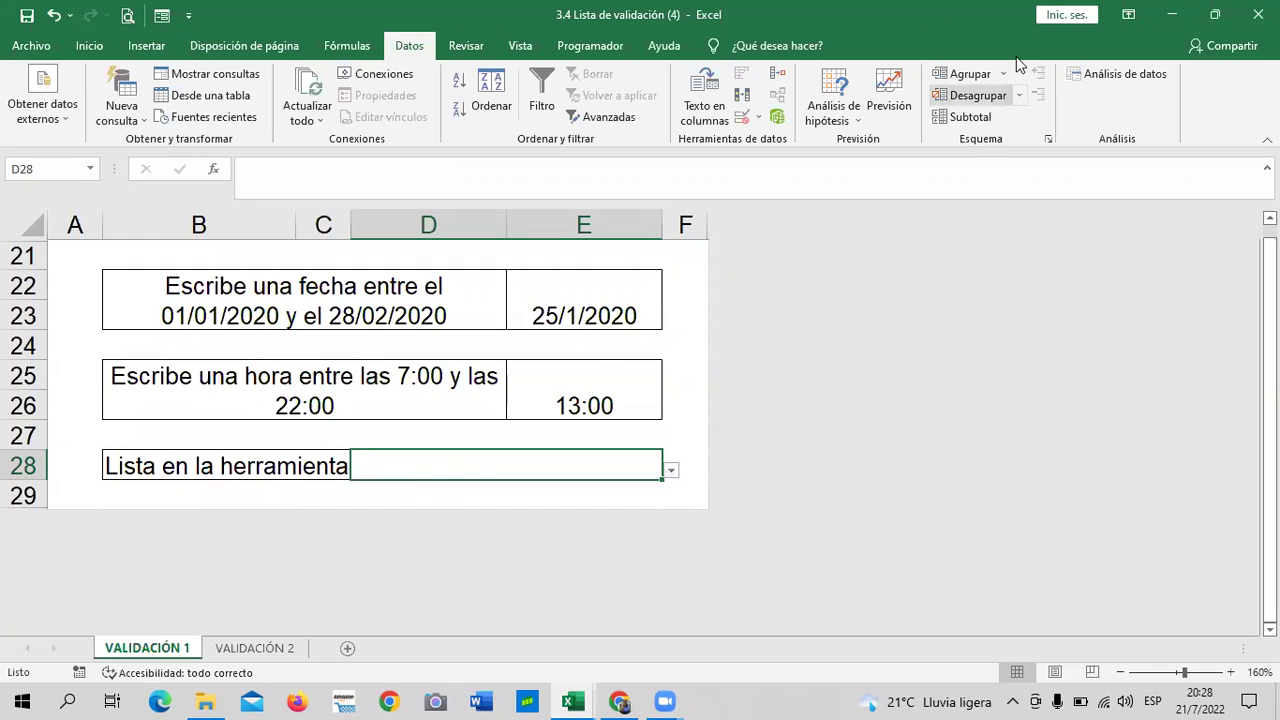
Step: Replace the comma after Destornillador with a semicolon in D28's list source and confirm
left_click(740, 118)
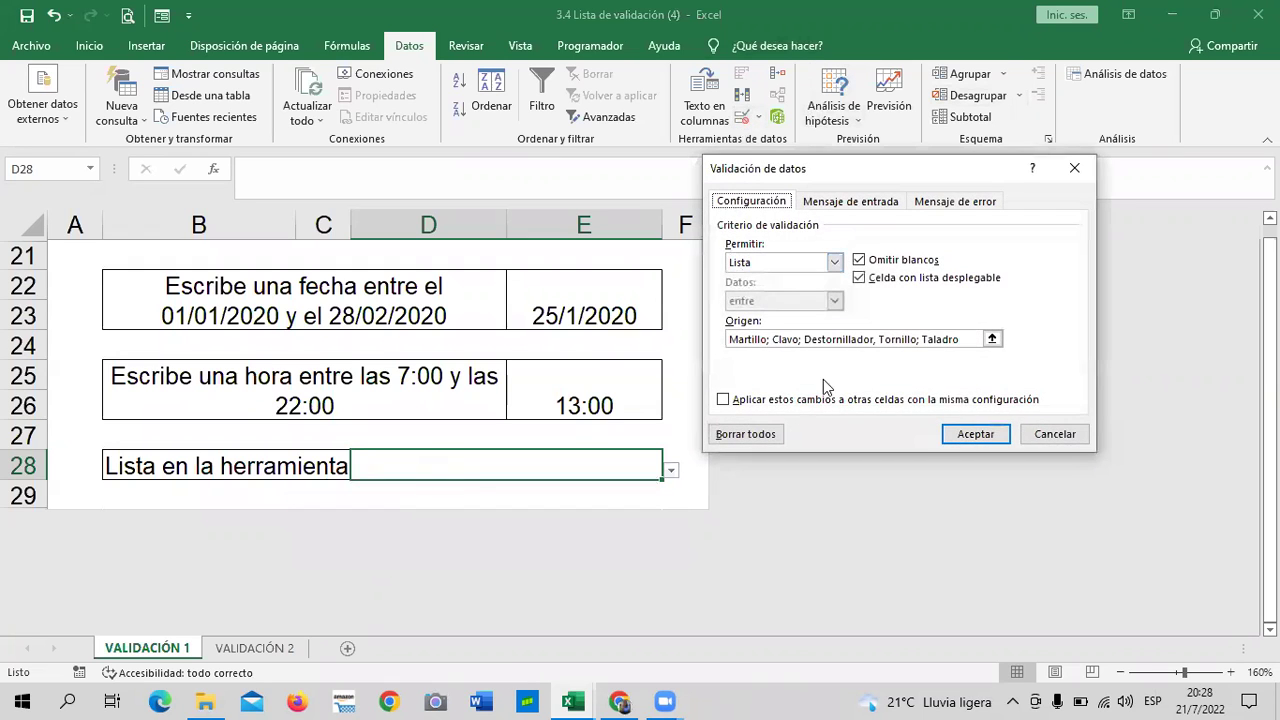
left_click(876, 339)
key("BackSpace")
type(";")
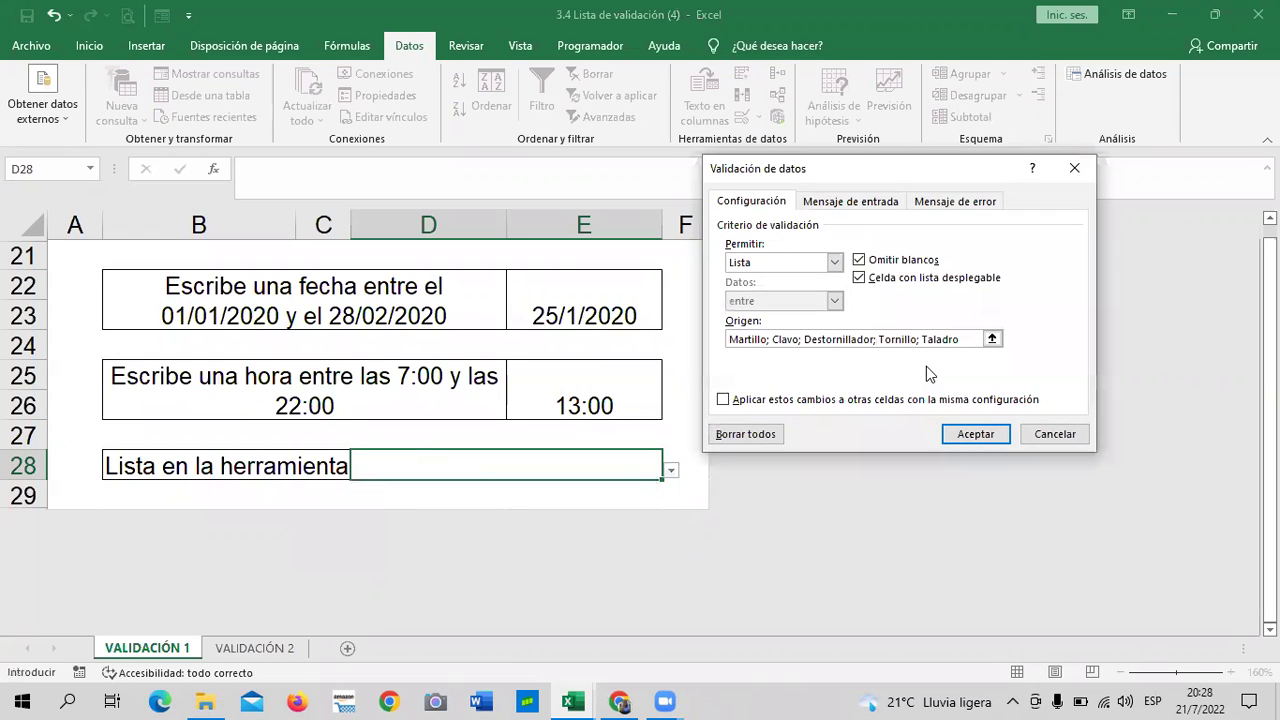
left_click(973, 434)
left_click(595, 415)
Step: Pick Destornillador, Clavo, Martillo, then Destornillador again from D28's tool dropdown
left_click(632, 466)
left_click(671, 470)
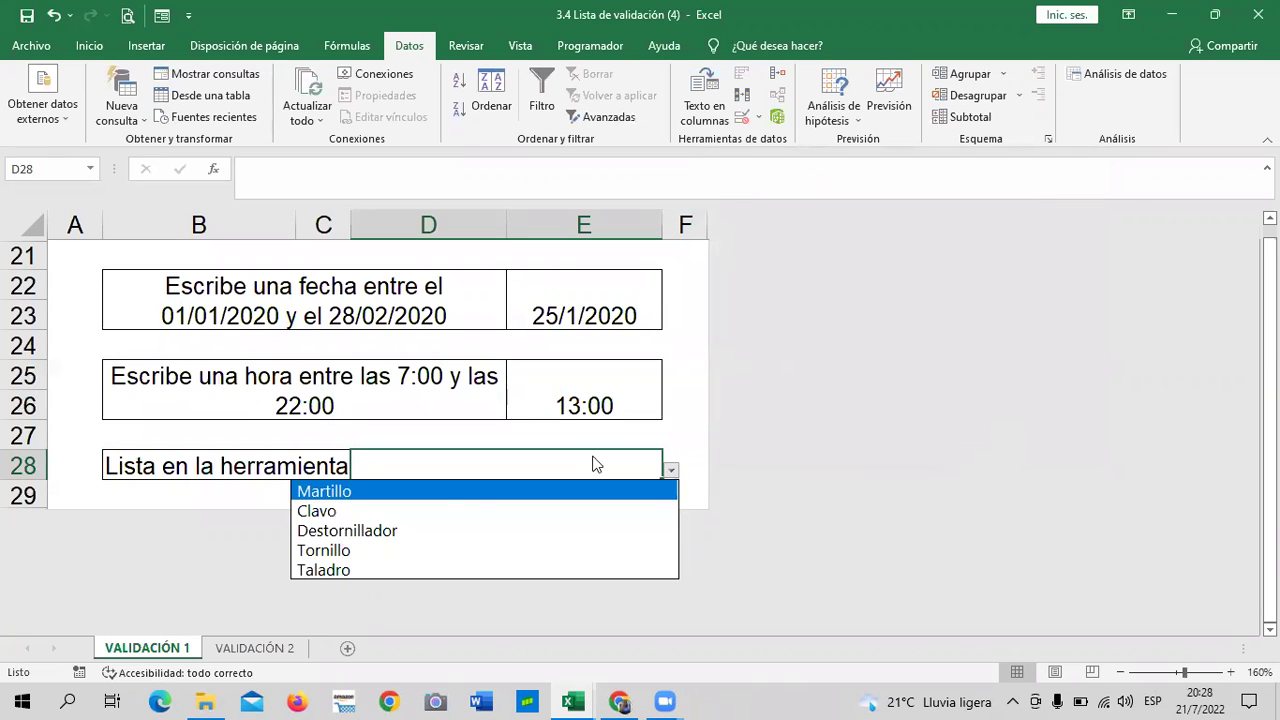
left_click(405, 531)
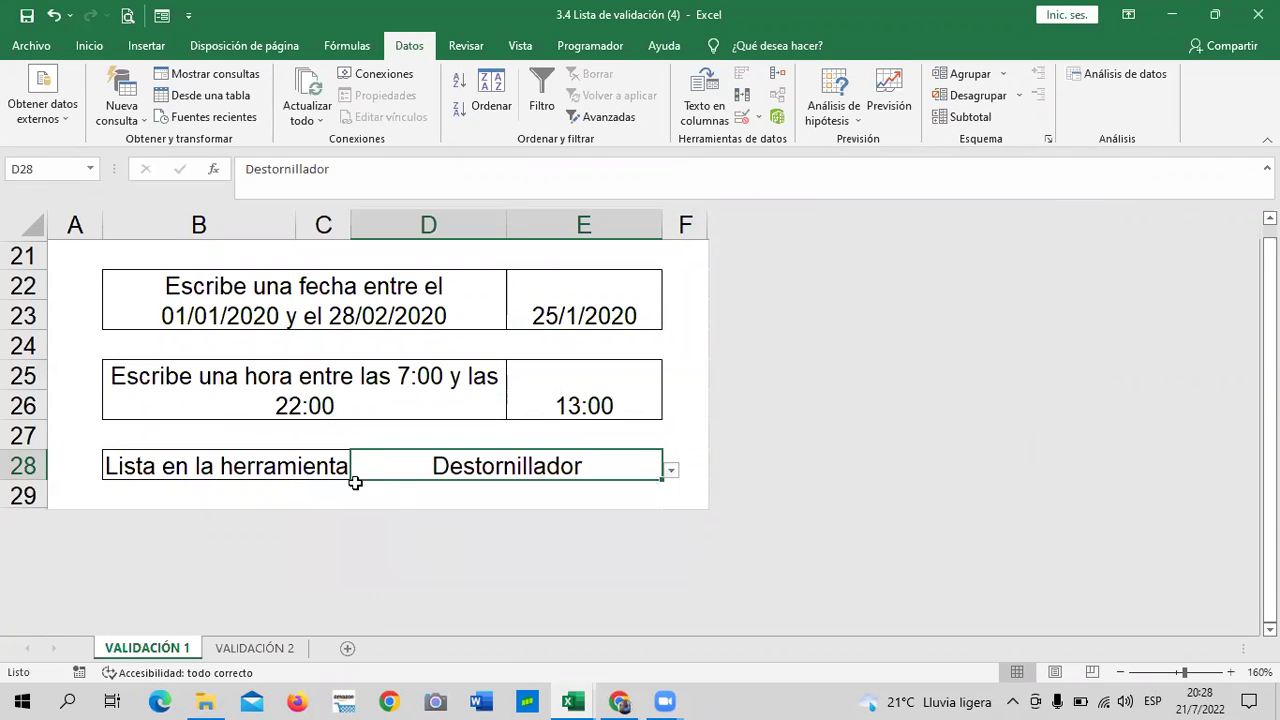
left_click(252, 463)
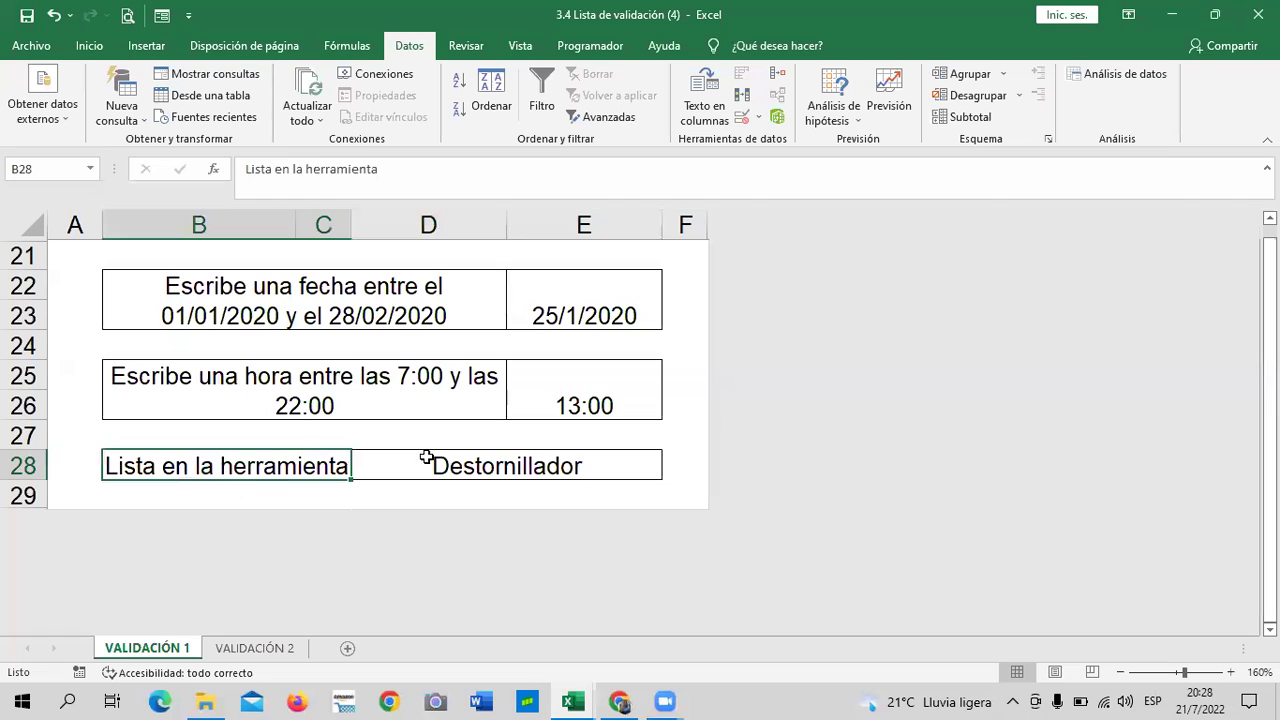
left_click(621, 464)
left_click(671, 465)
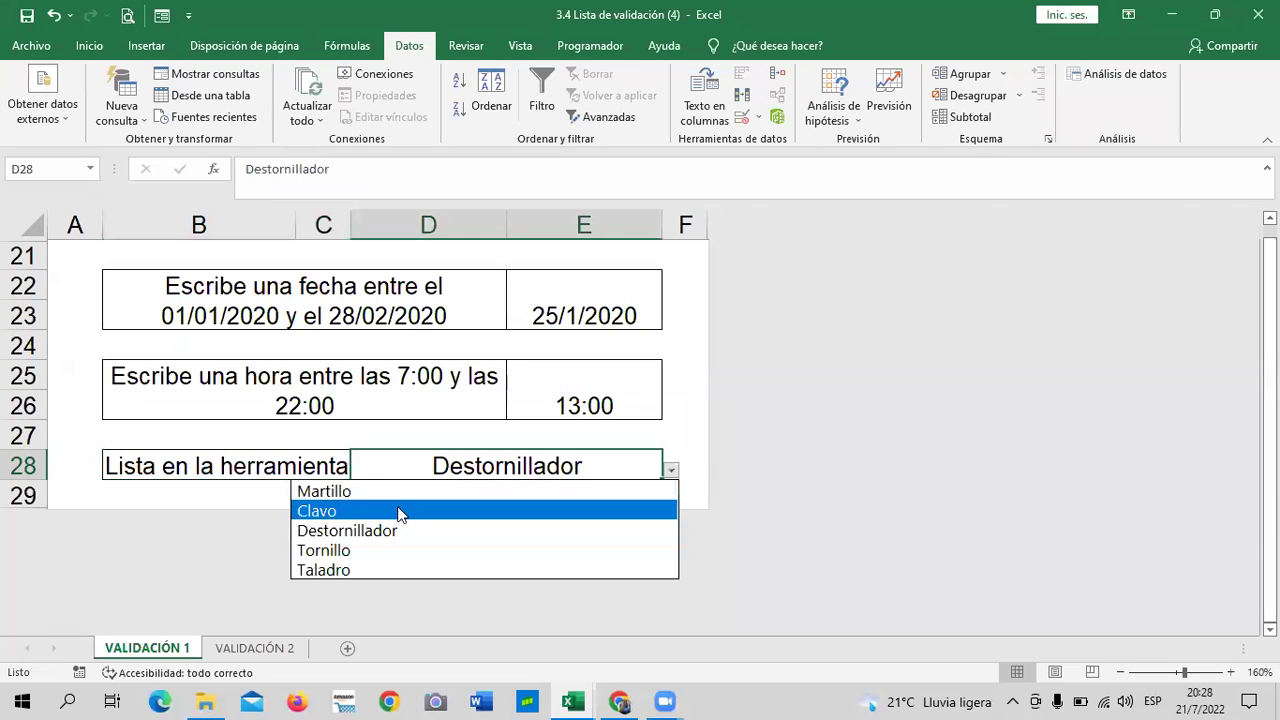
left_click(400, 514)
left_click(669, 469)
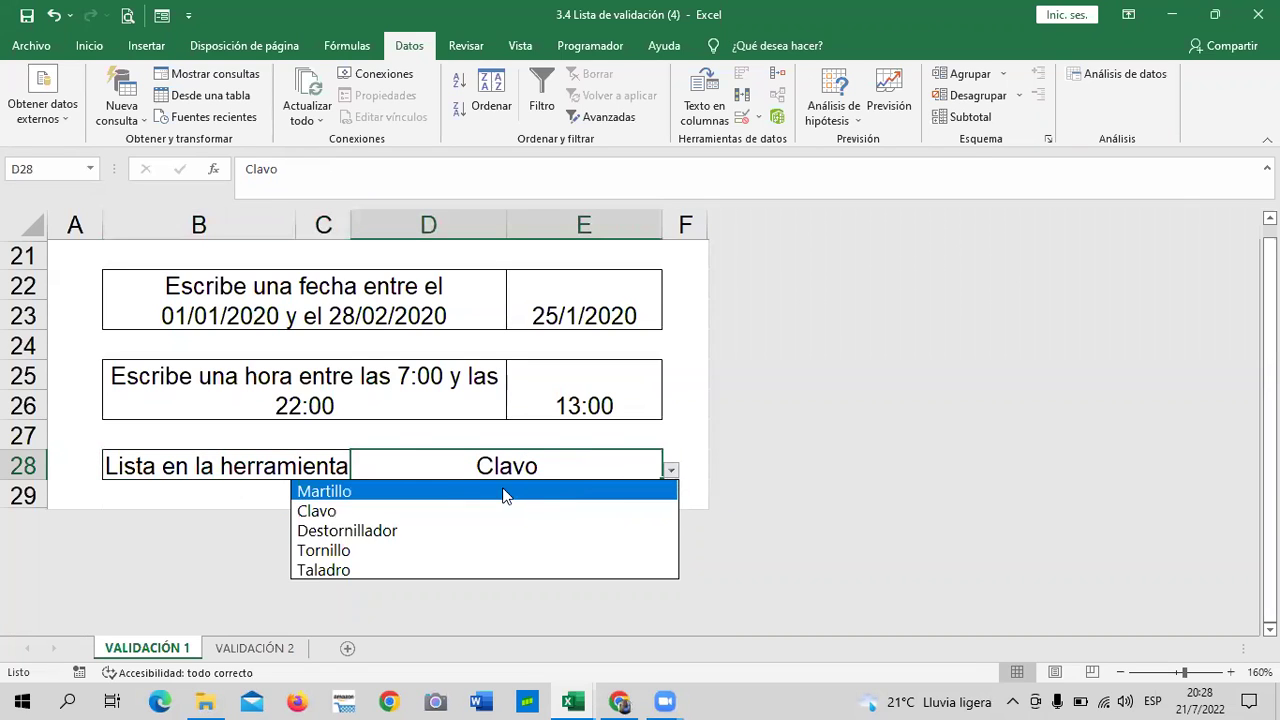
left_click(474, 491)
left_click(667, 467)
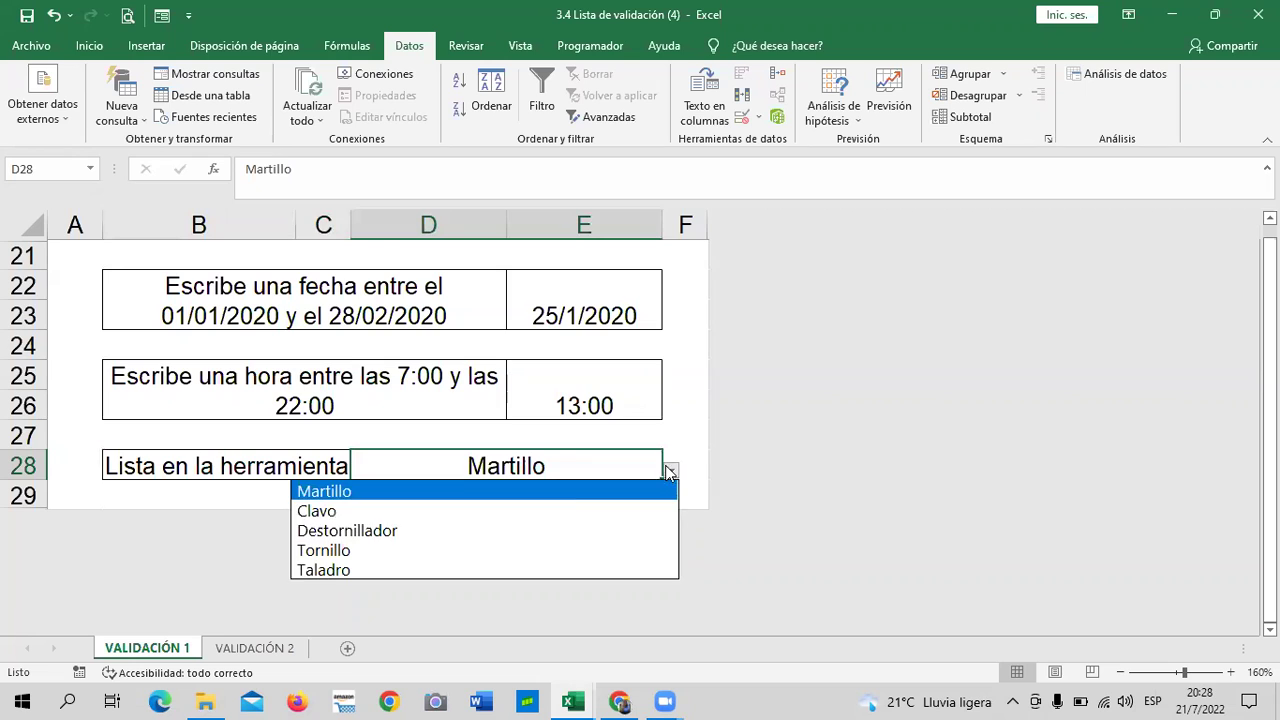
left_click(416, 530)
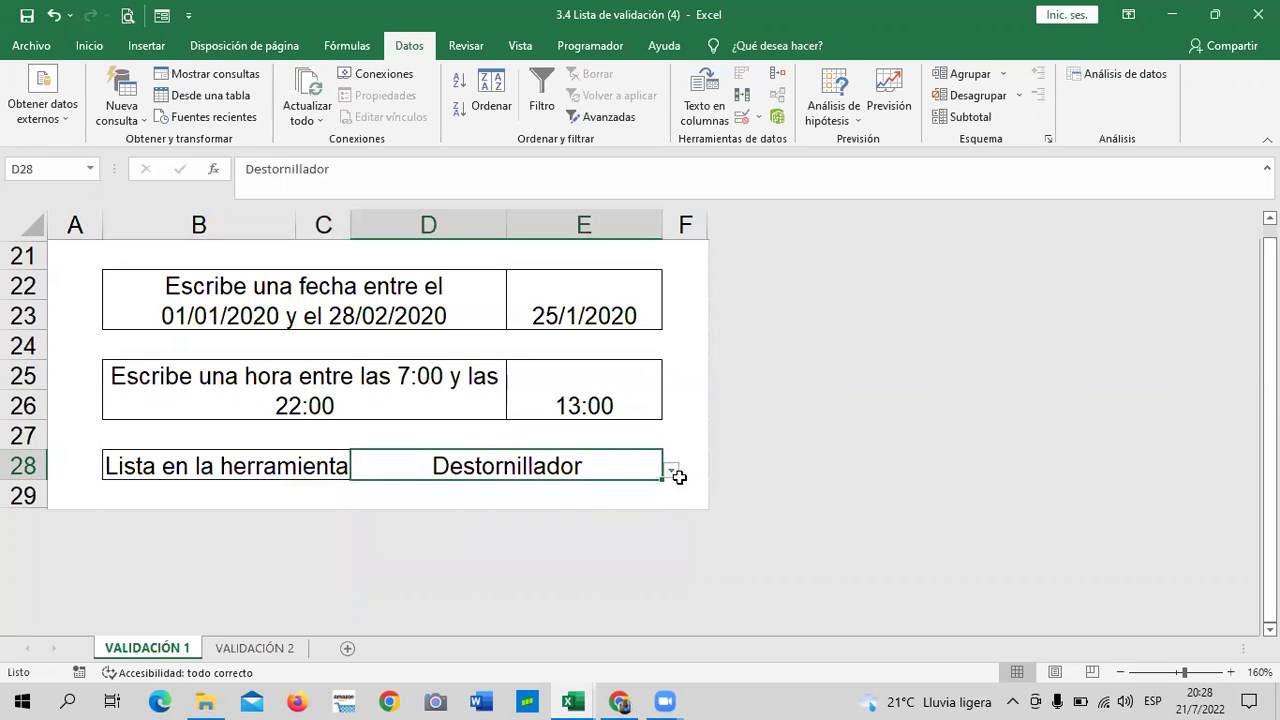
Step: Choose Taladro for D28, then glance at the VALIDACIÓN 2 sheet and come back
left_click_drag(663, 480, 600, 463)
left_click(690, 395)
left_click(653, 475)
left_click(671, 469)
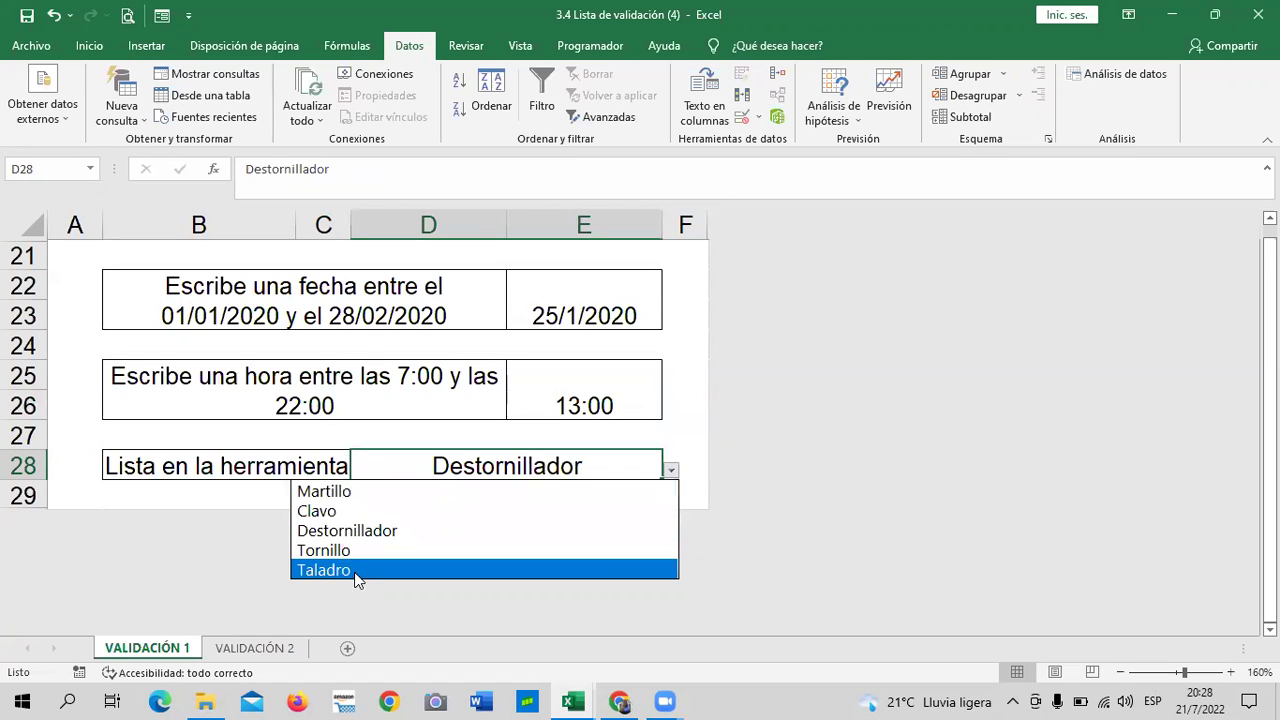
left_click(358, 570)
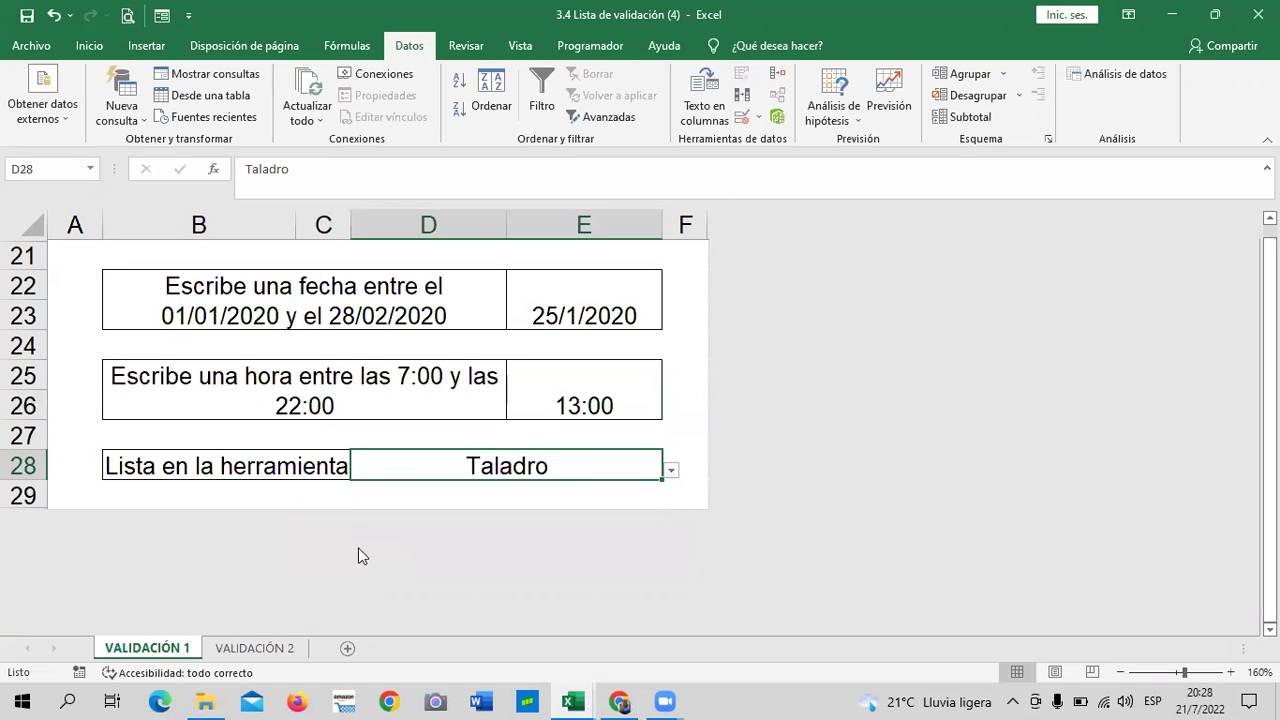
scroll(491, 425, "up", 5)
scroll(491, 426, "down", 1)
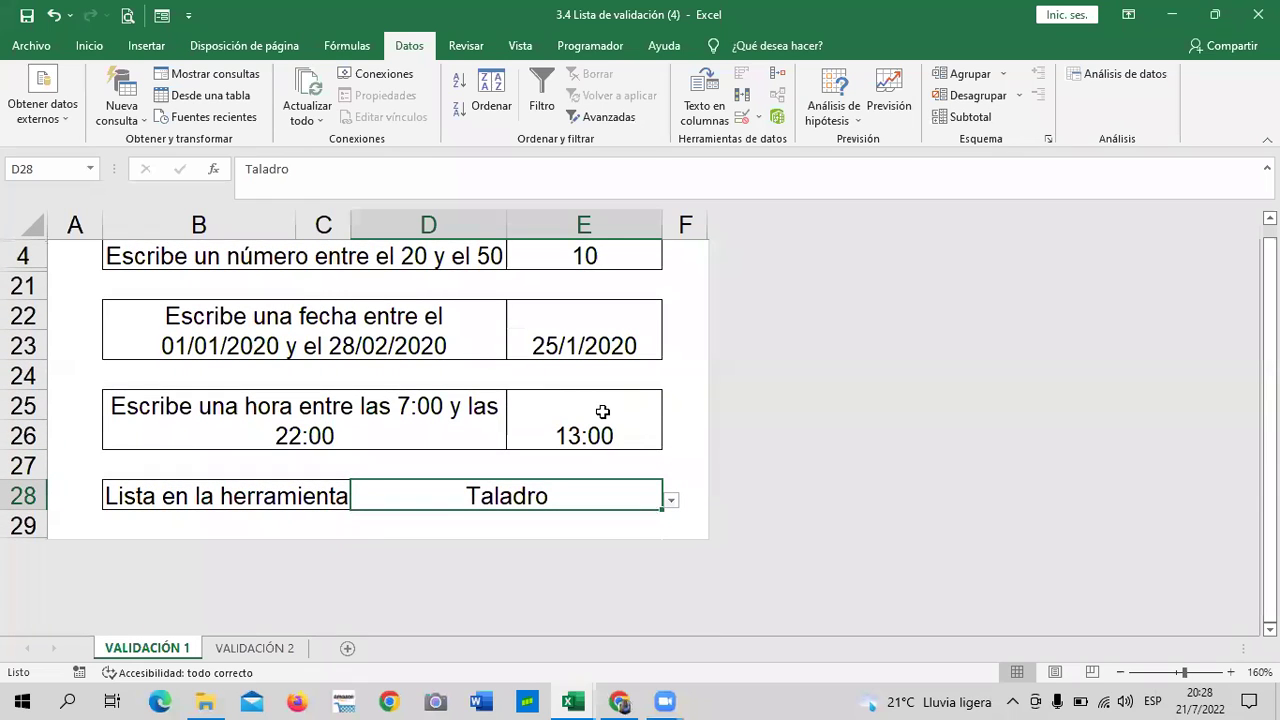
left_click(690, 368)
left_click(250, 650)
left_click(150, 648)
Step: Go to the VALIDACIÓN 2 sheet and select the vendor entry cell E5
left_click(243, 652)
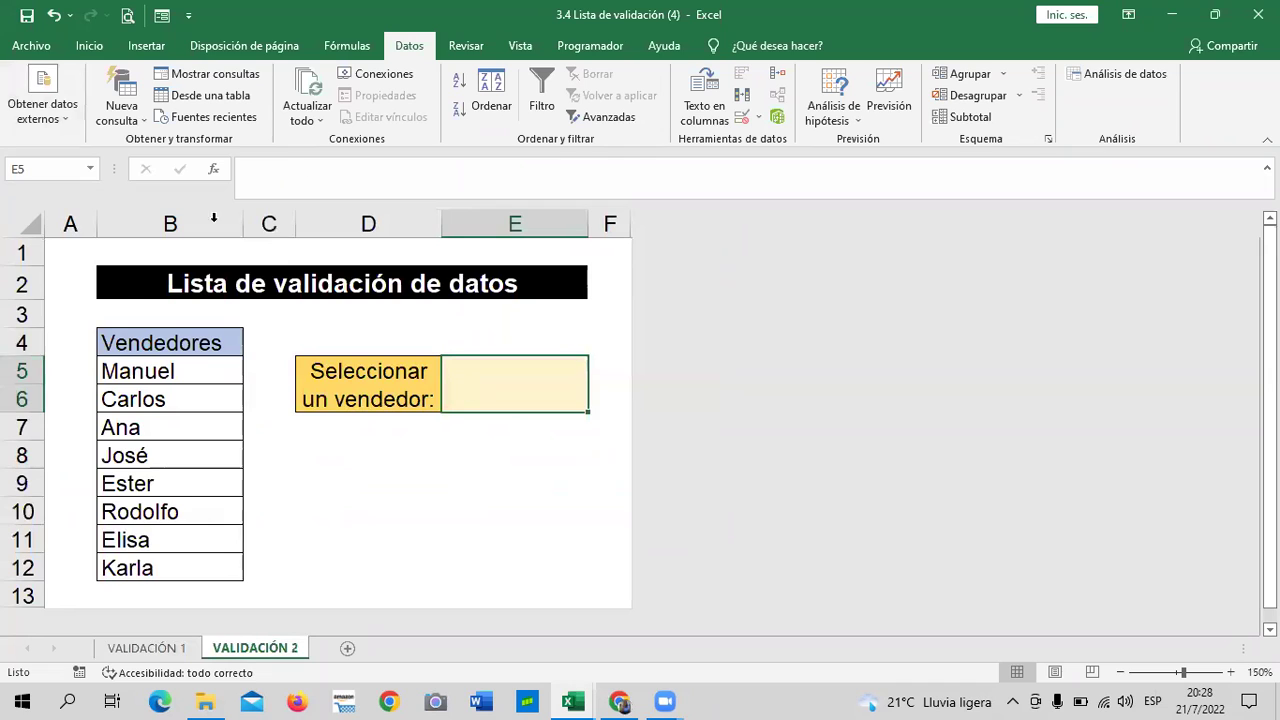
left_click(404, 516)
left_click(478, 367)
left_click(127, 390)
left_click(387, 541)
left_click(512, 397)
Step: Set E5's validation to Lista with the vendor names =$B$5:$B$12 as source
left_click(744, 119)
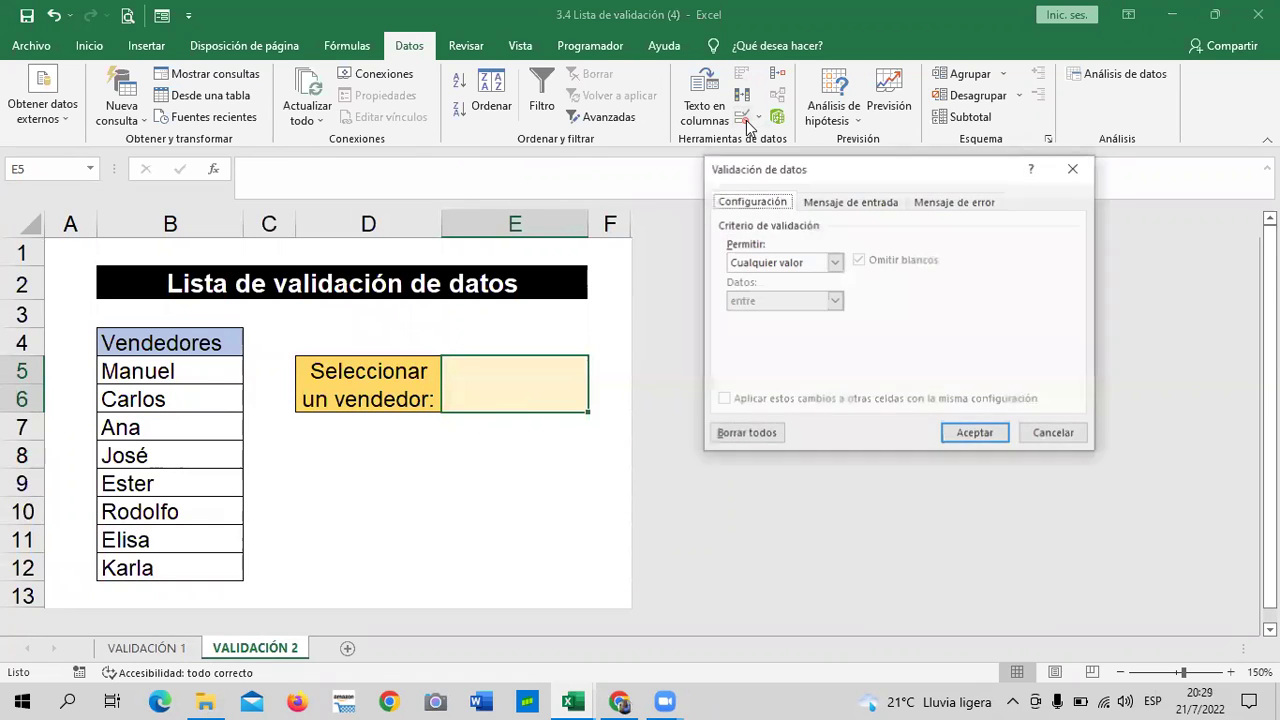
left_click(836, 260)
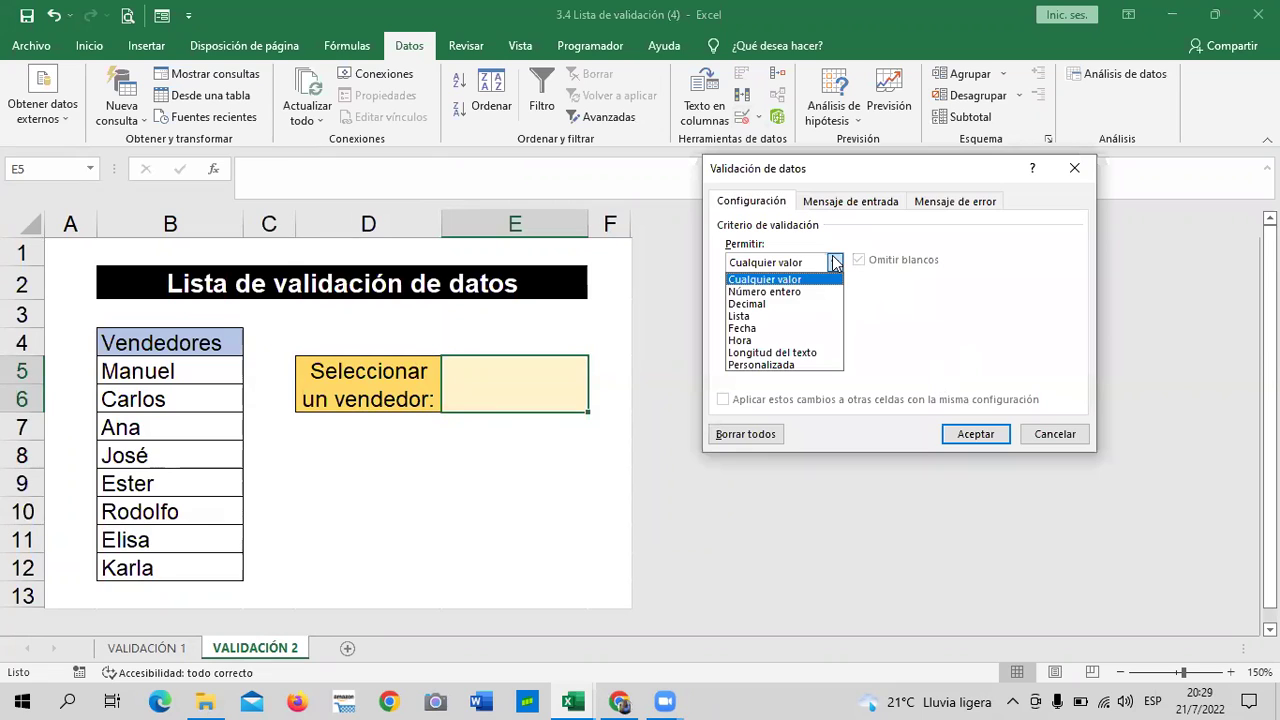
left_click(772, 315)
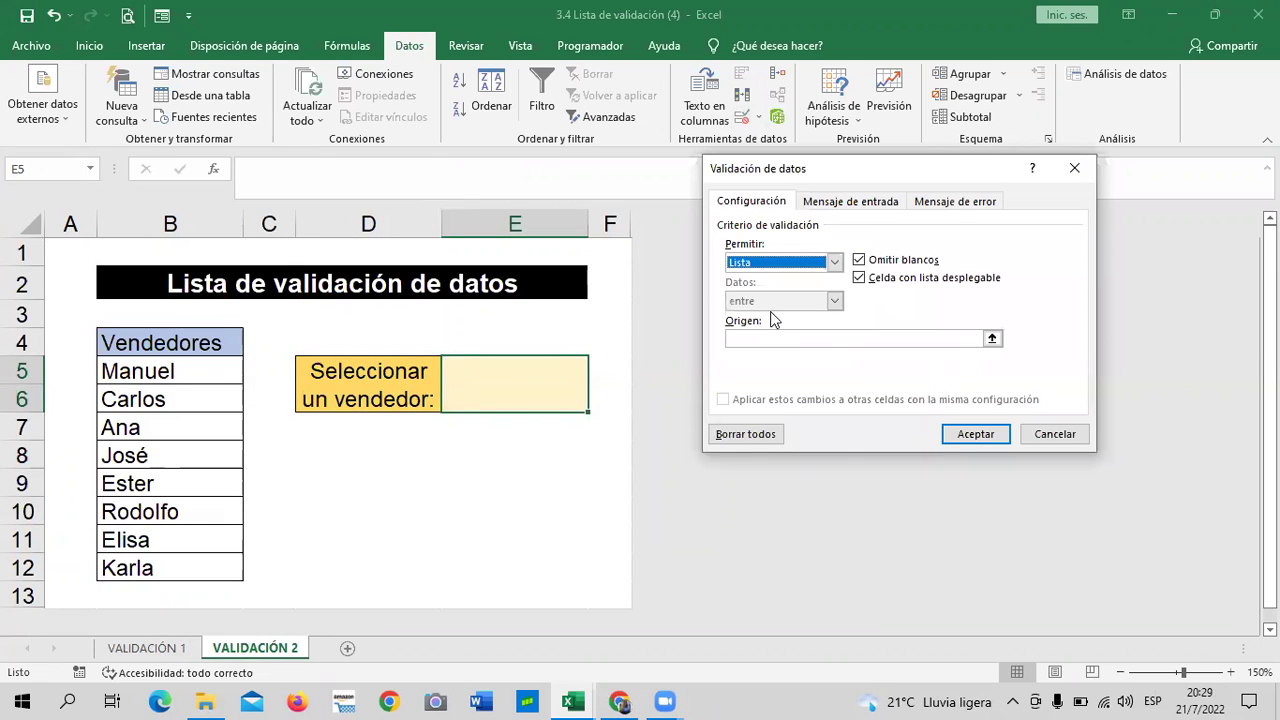
left_click(993, 339)
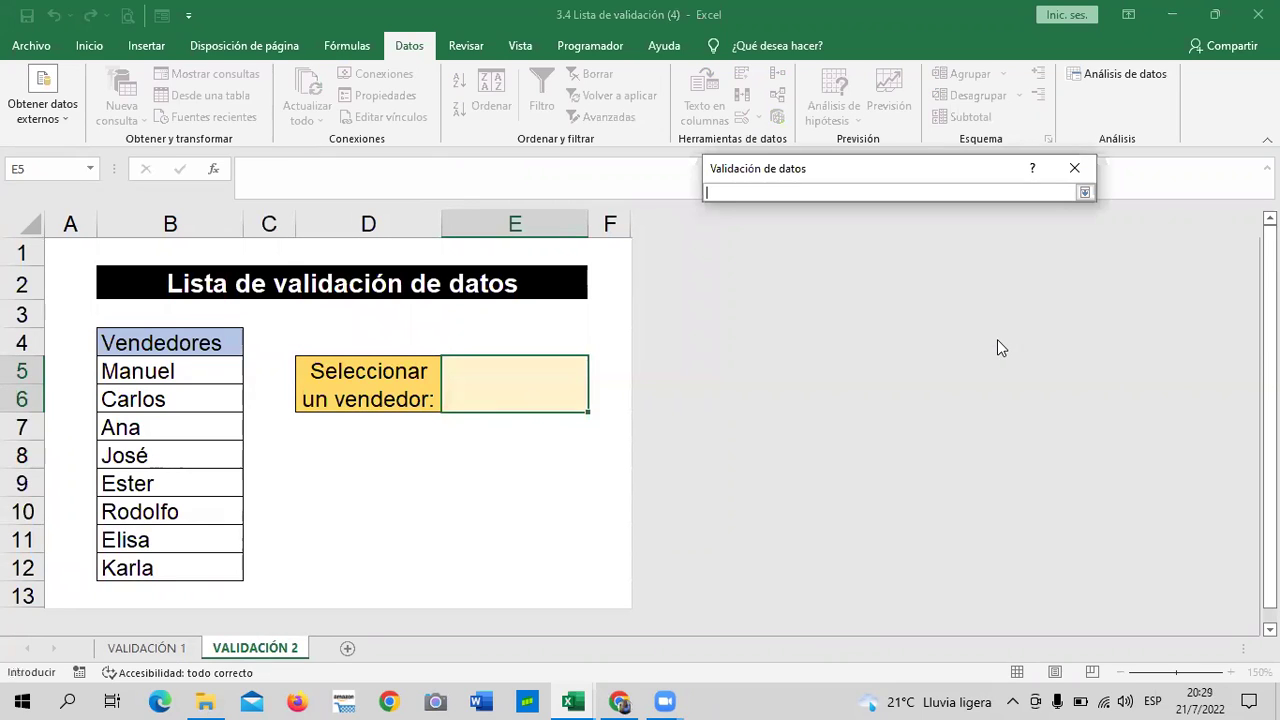
left_click_drag(164, 372, 205, 568)
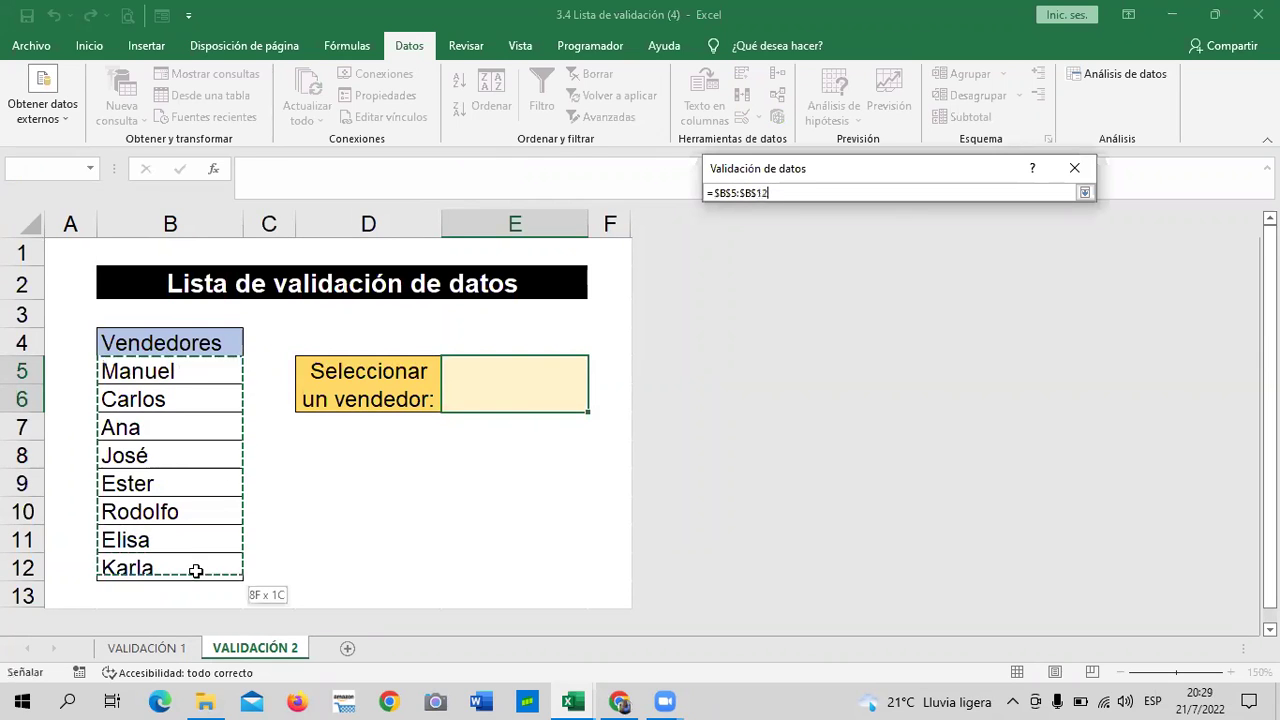
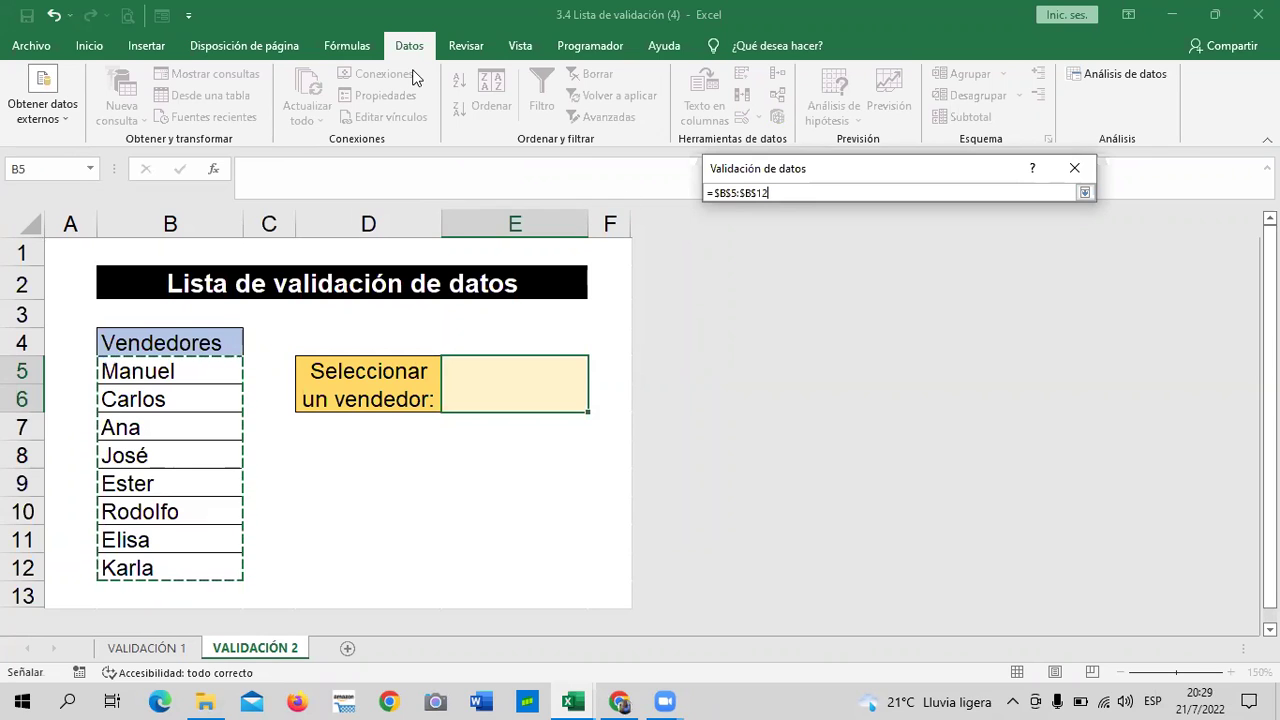
Step: Confirm E5's list validation (=$B$5:$B$12), then pick Carlos, Ester and Rodolfo from its dropdown
left_click(1085, 193)
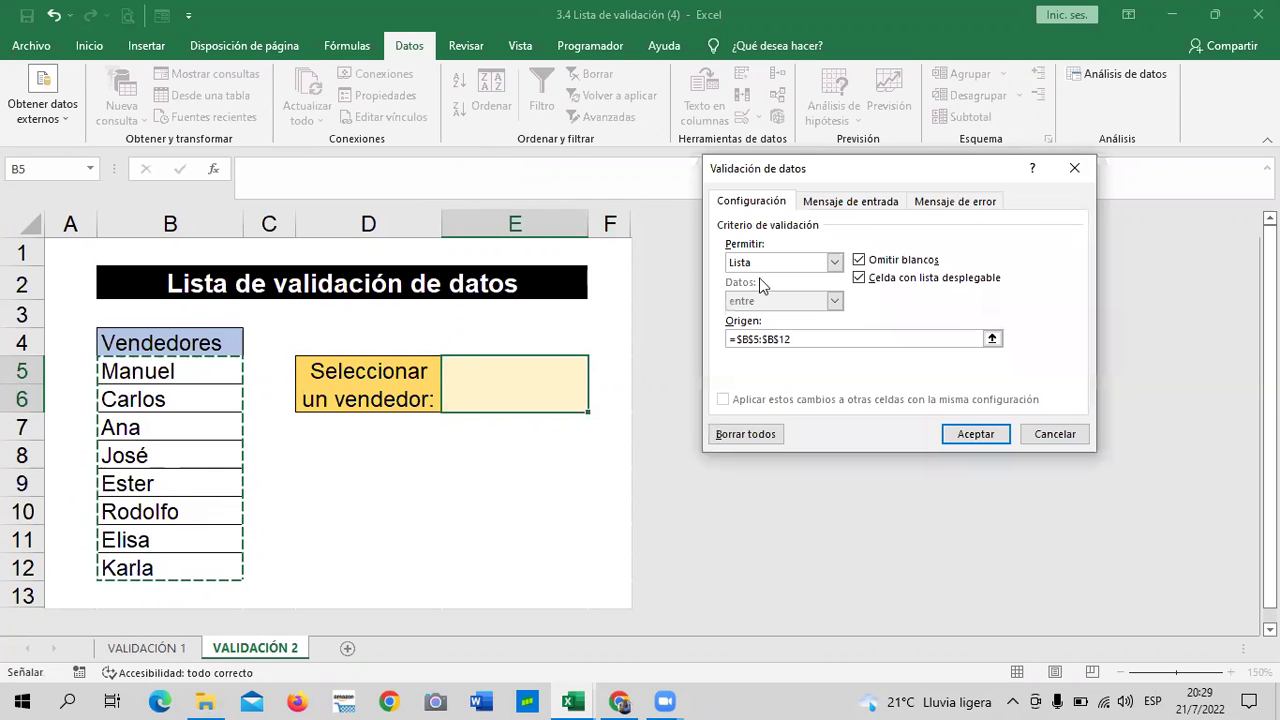
left_click(976, 434)
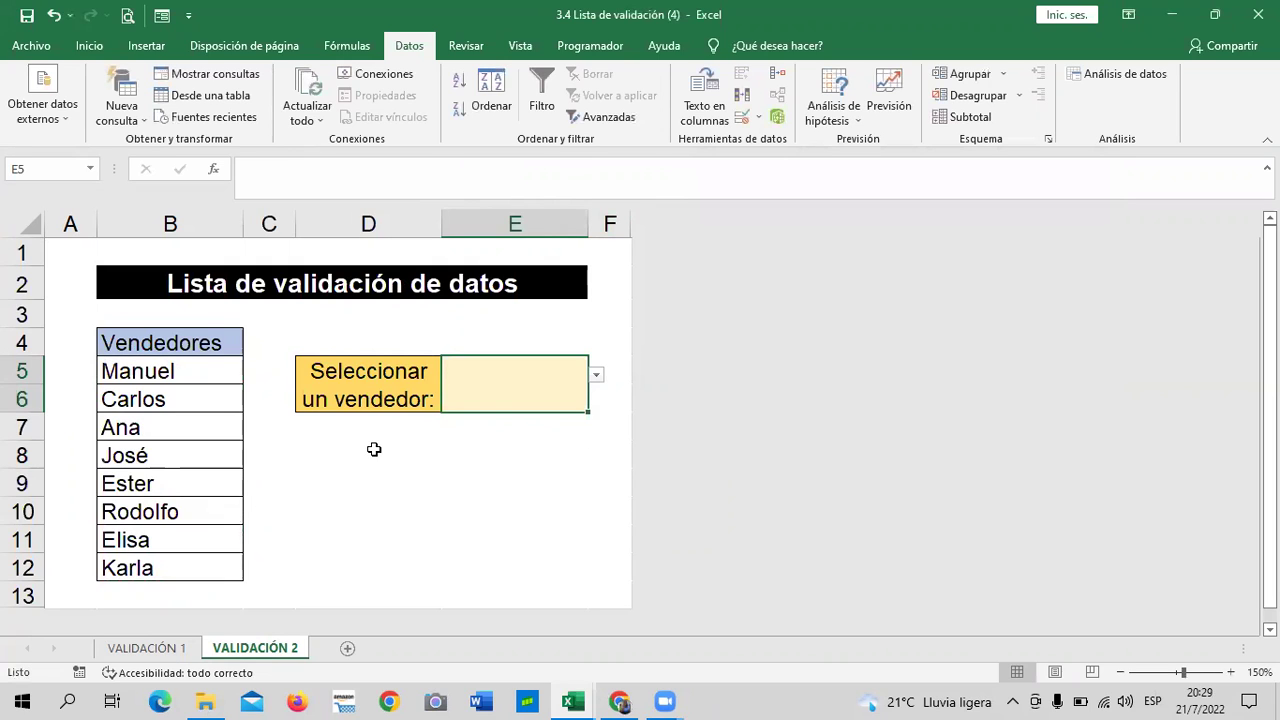
left_click(596, 374)
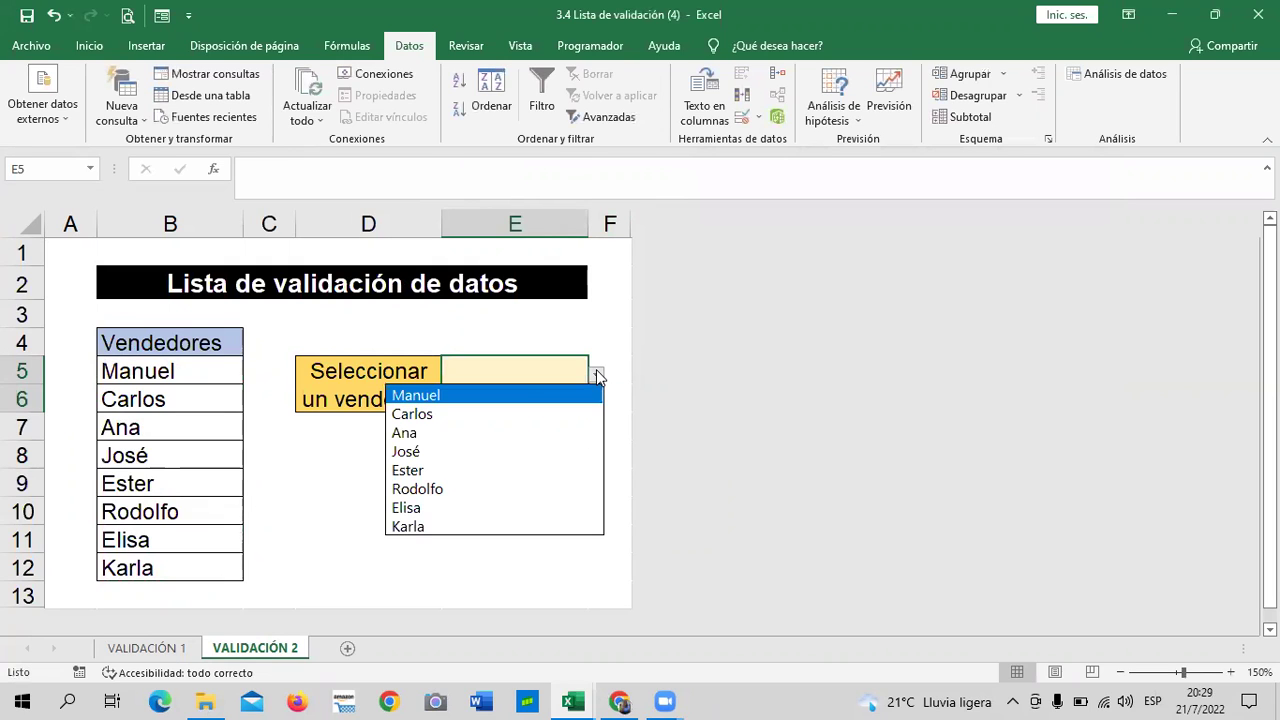
left_click(475, 424)
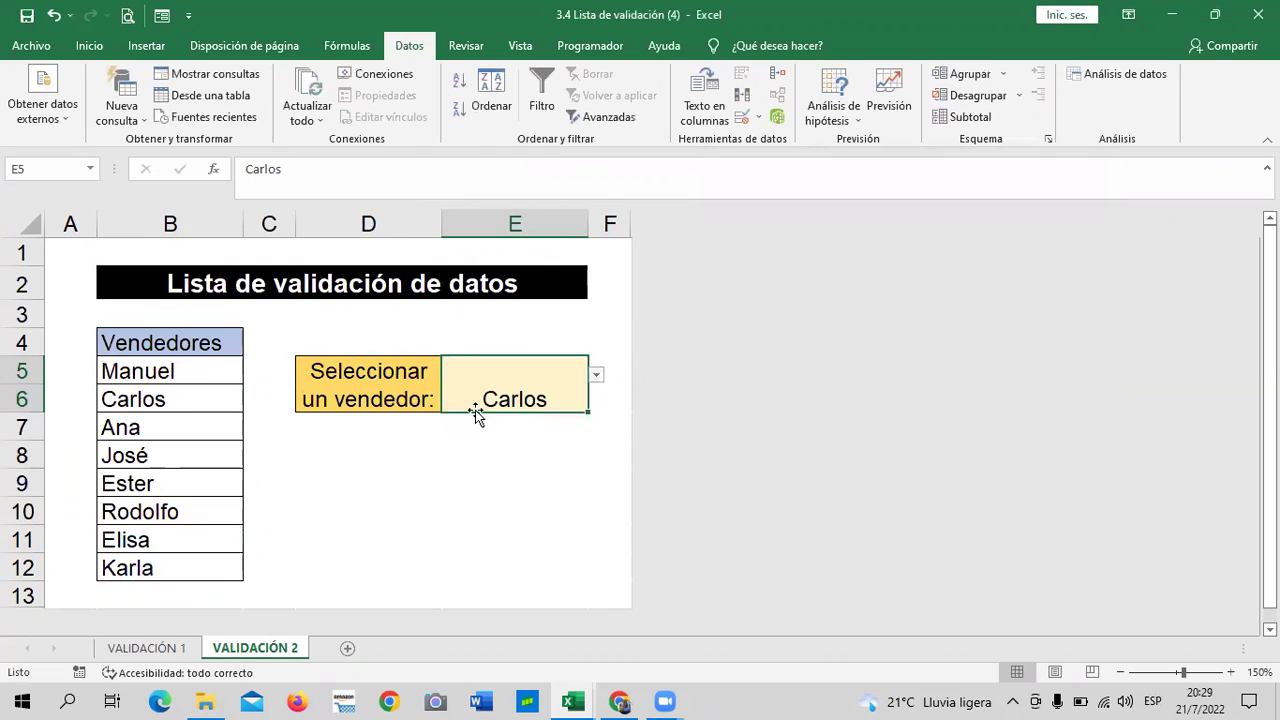
left_click(596, 376)
left_click(477, 470)
left_click(596, 374)
left_click(494, 489)
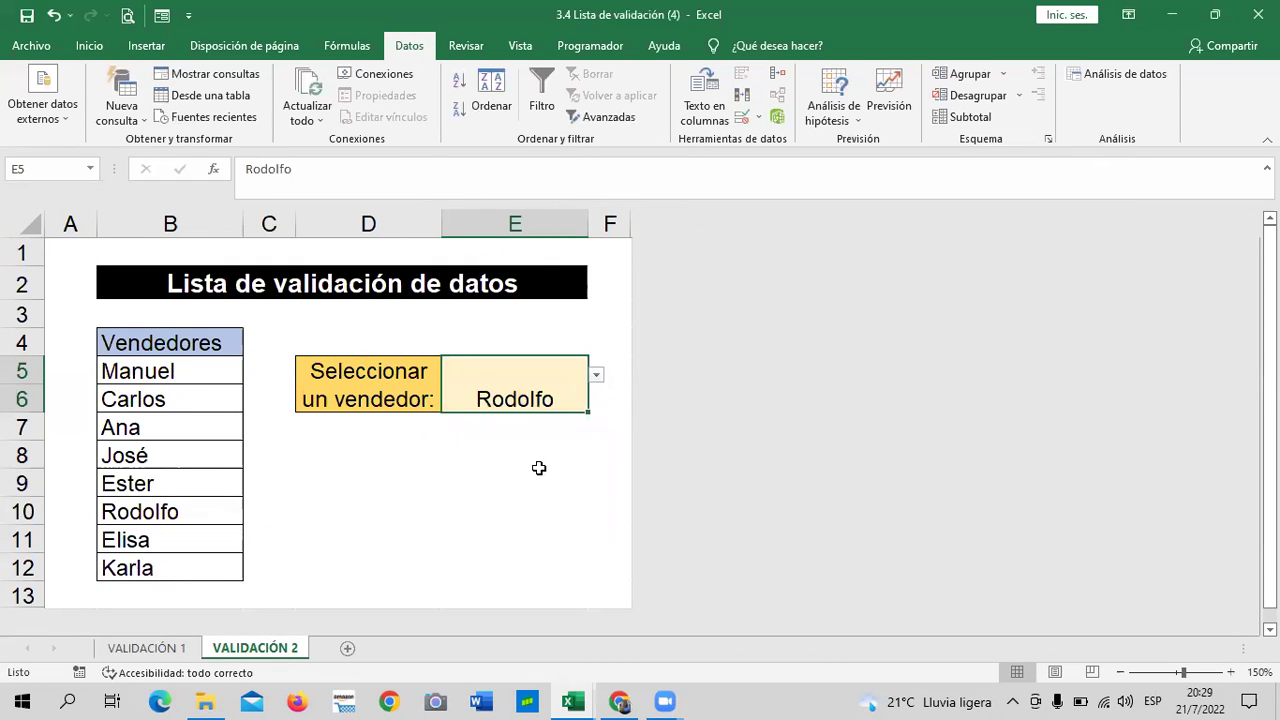
Step: Try Karla, Ana, Carlos and Ester in the vendor dropdown, finishing with Rodolfo
left_click(596, 376)
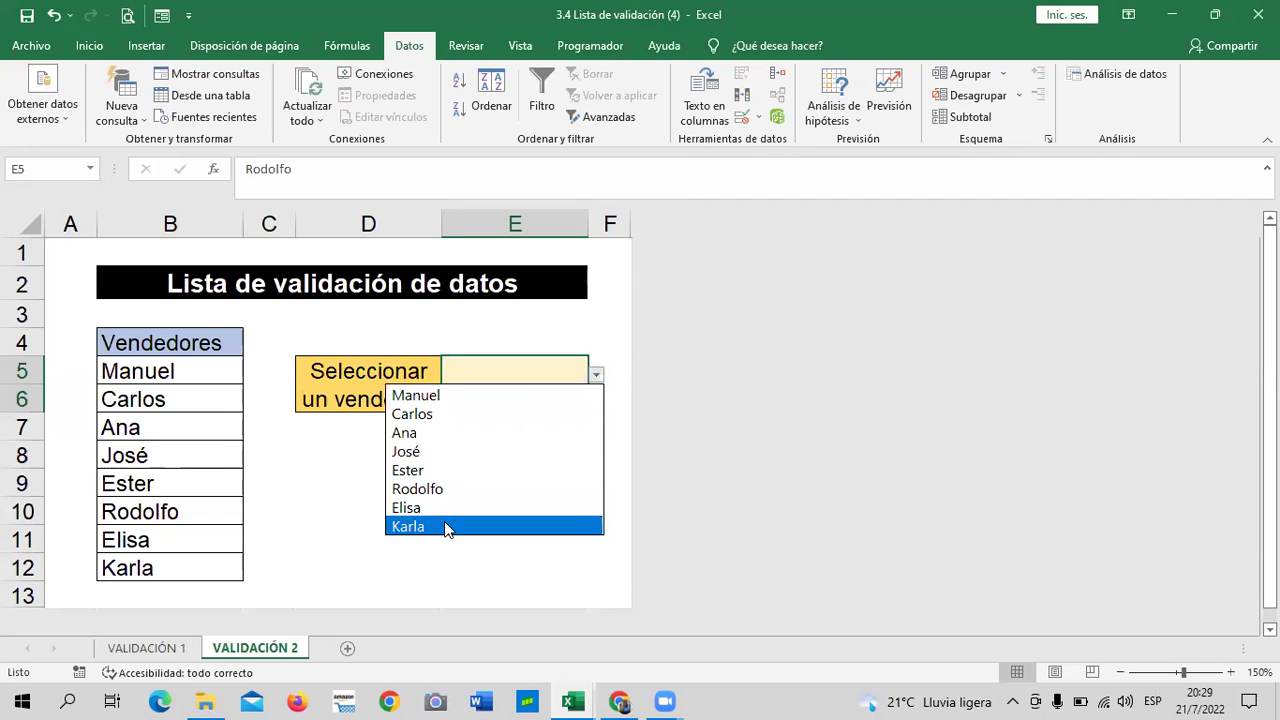
left_click(444, 524)
left_click(596, 375)
left_click(489, 431)
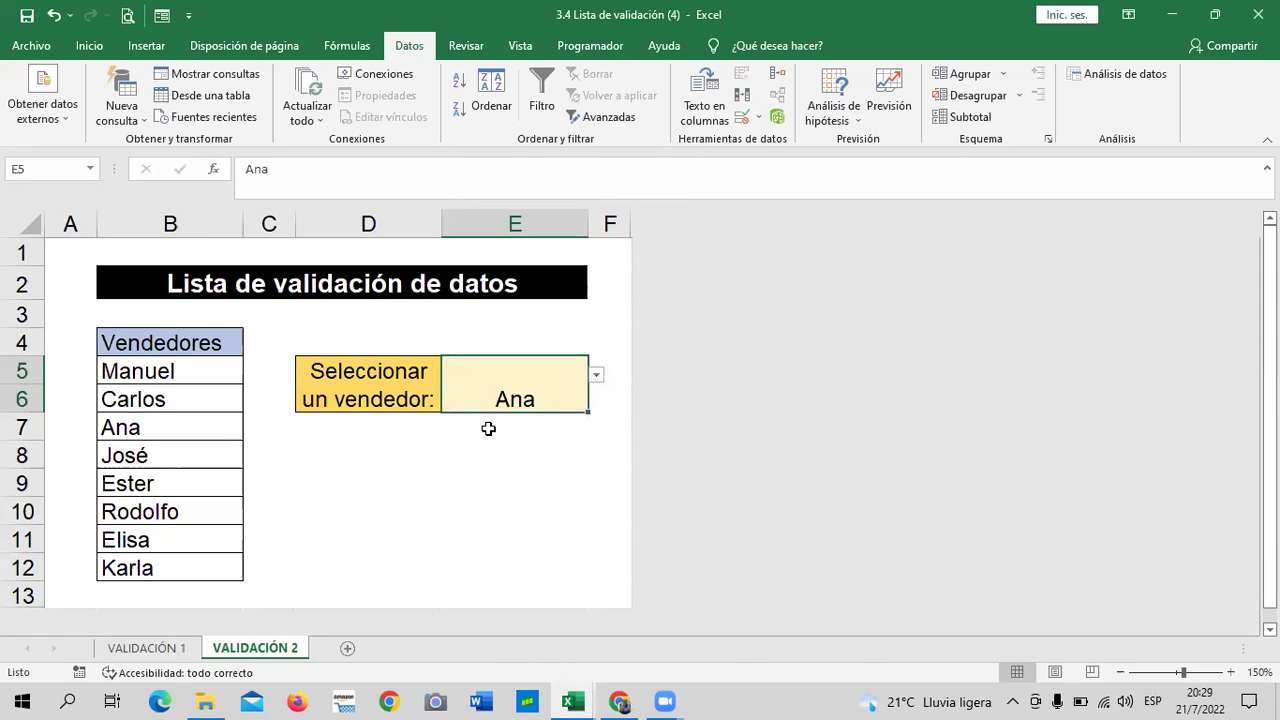
left_click(597, 374)
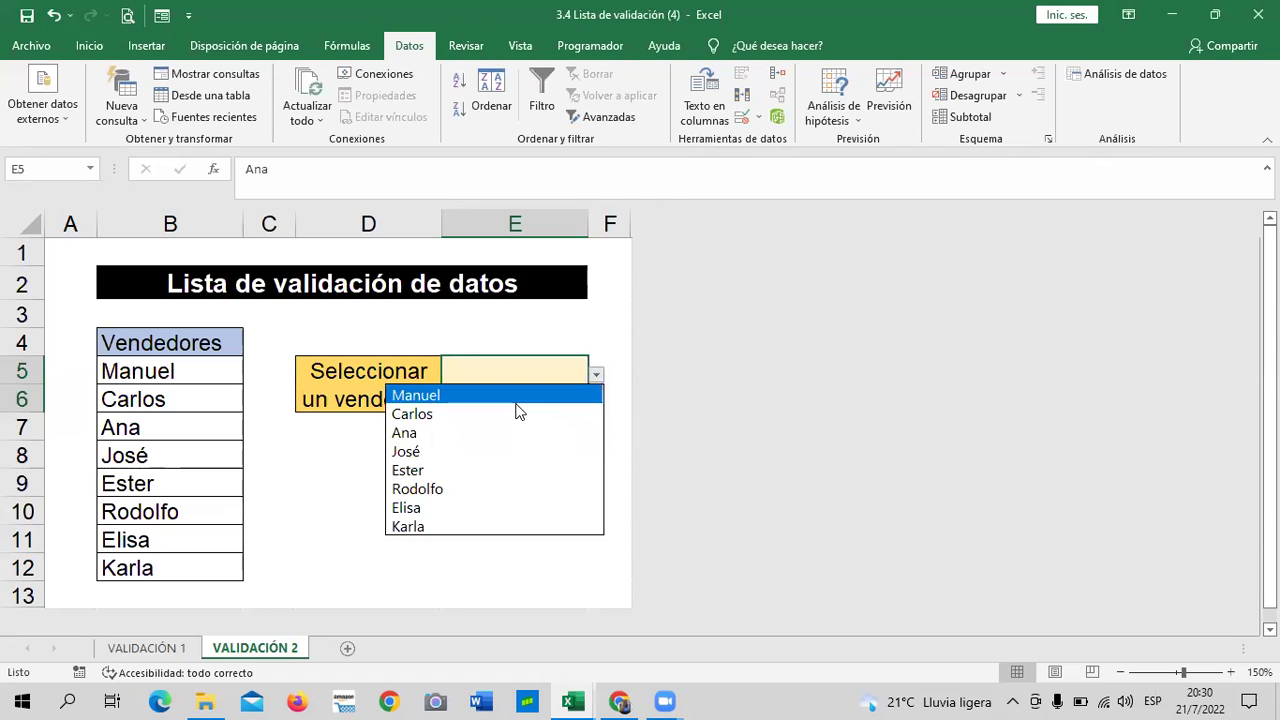
left_click(518, 413)
left_click(596, 377)
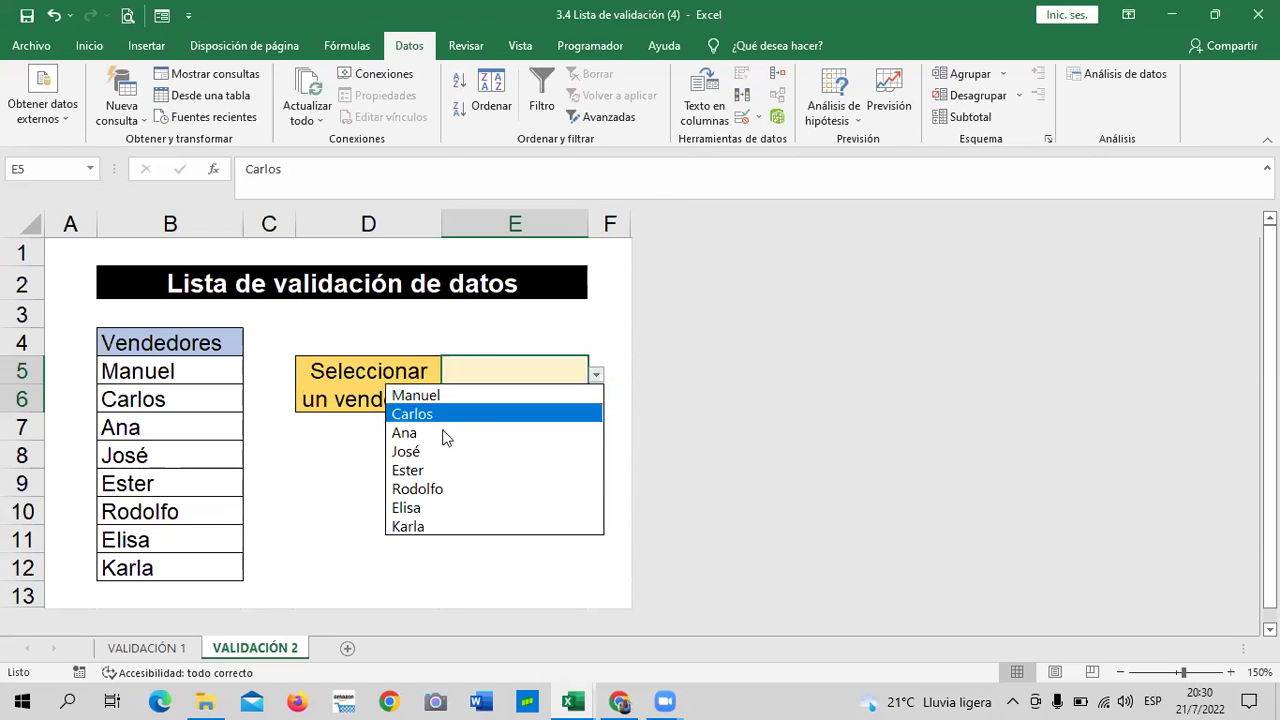
left_click(427, 459)
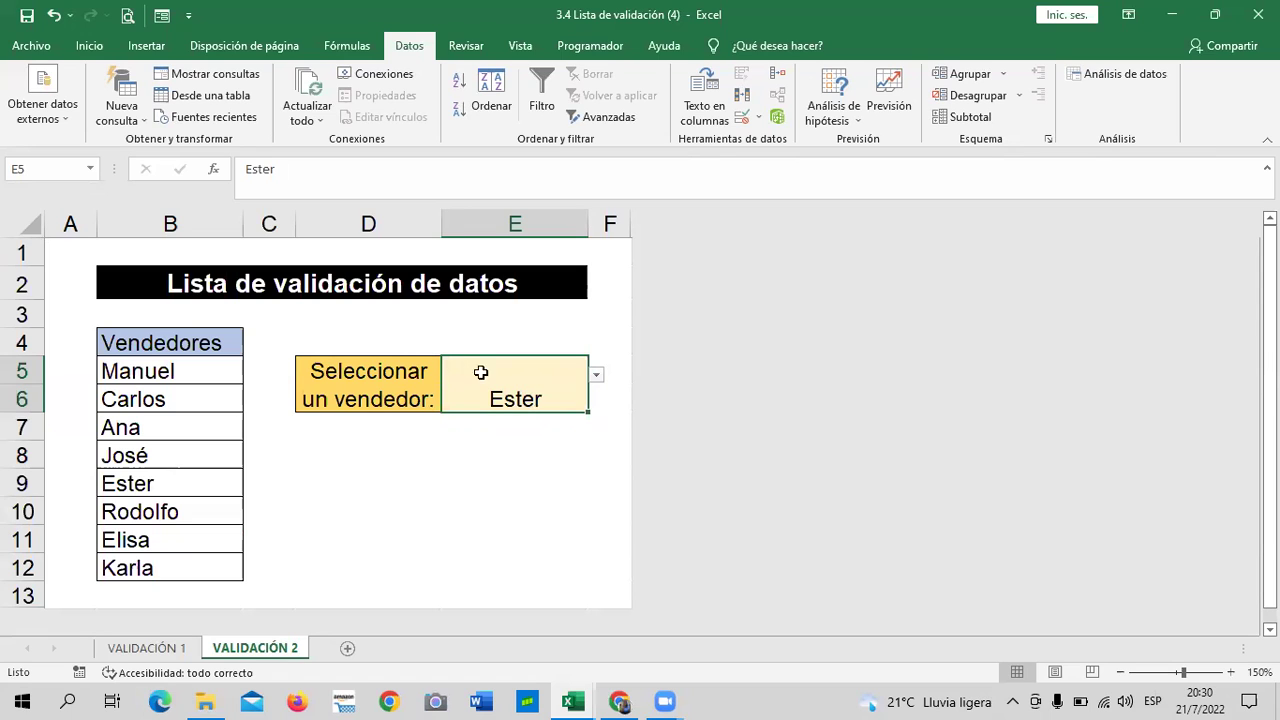
left_click(596, 375)
left_click(463, 490)
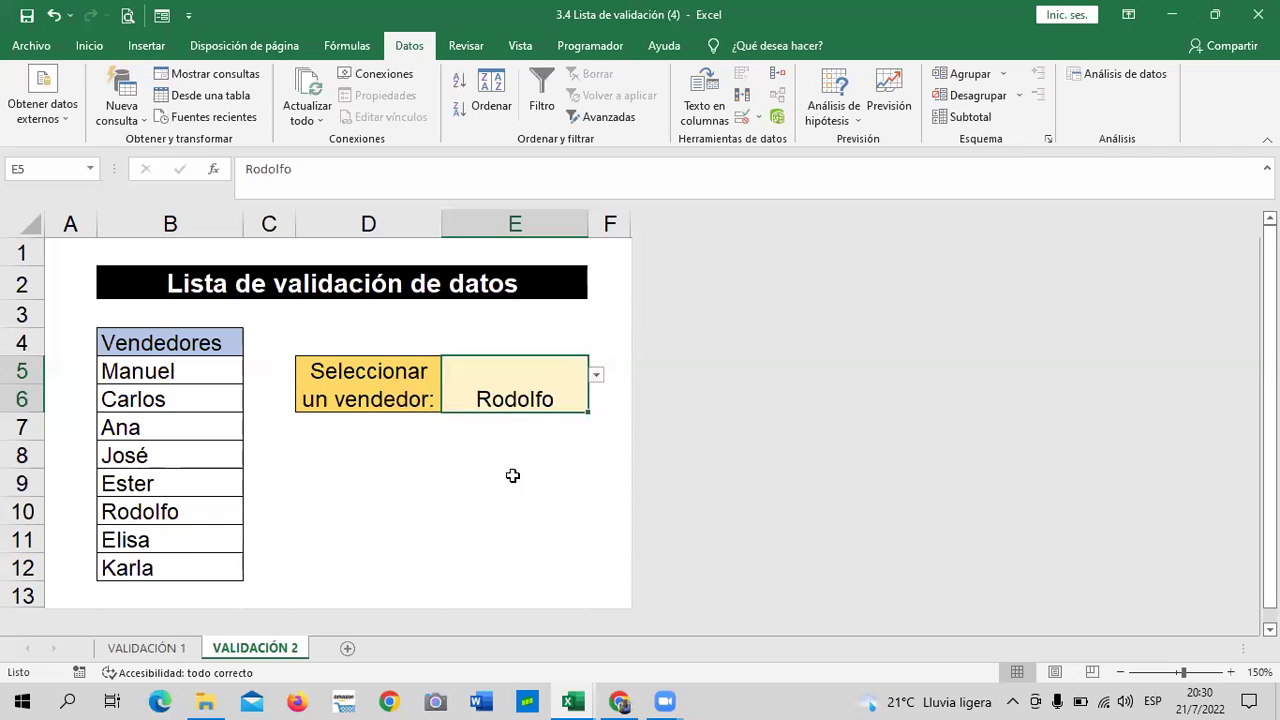
left_click(511, 505)
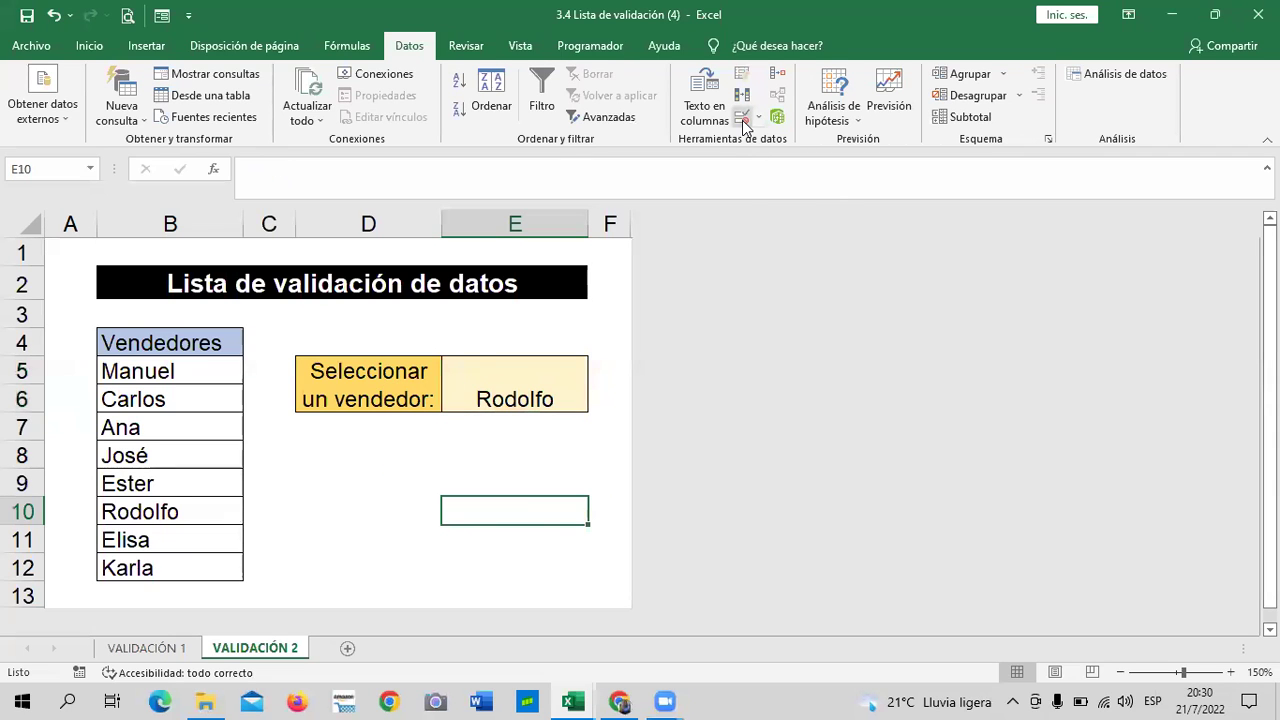
Step: Add a new sheet Hoja1 and cut the Vendedores list B4:B12 from VALIDACIÓN 2
left_click(395, 505)
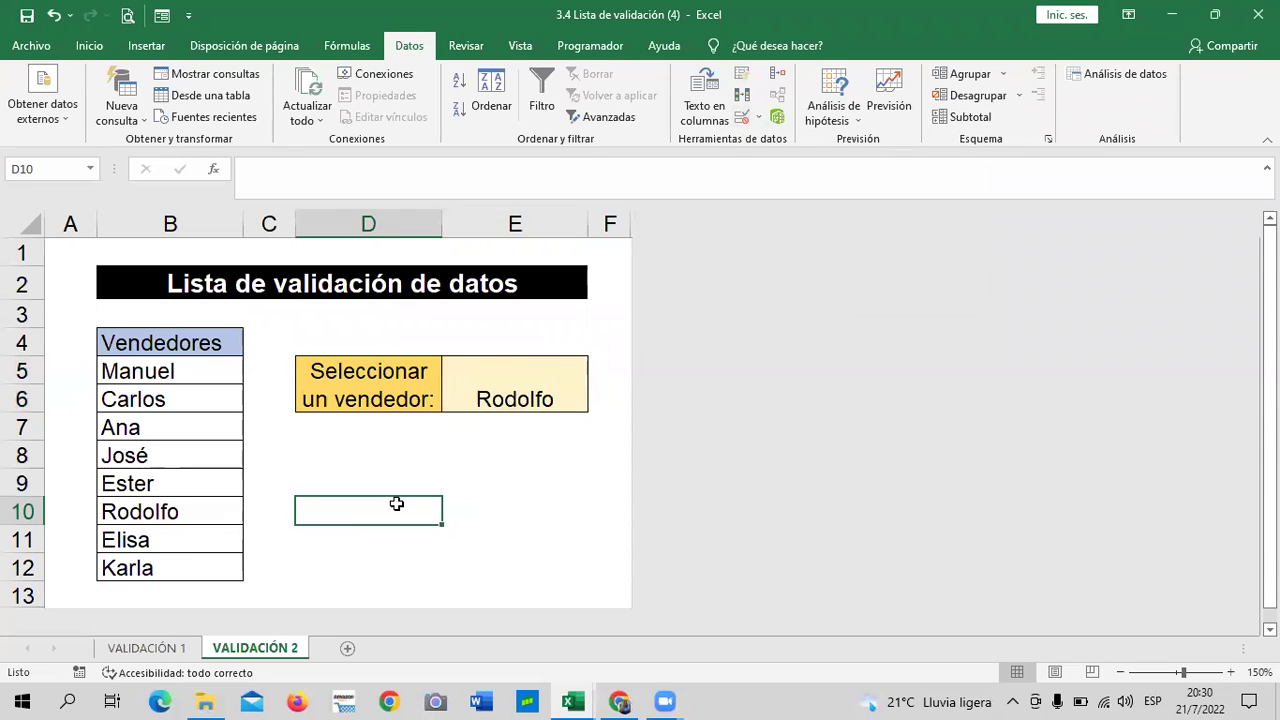
left_click(347, 648)
left_click(270, 650)
left_click_drag(200, 343, 190, 565)
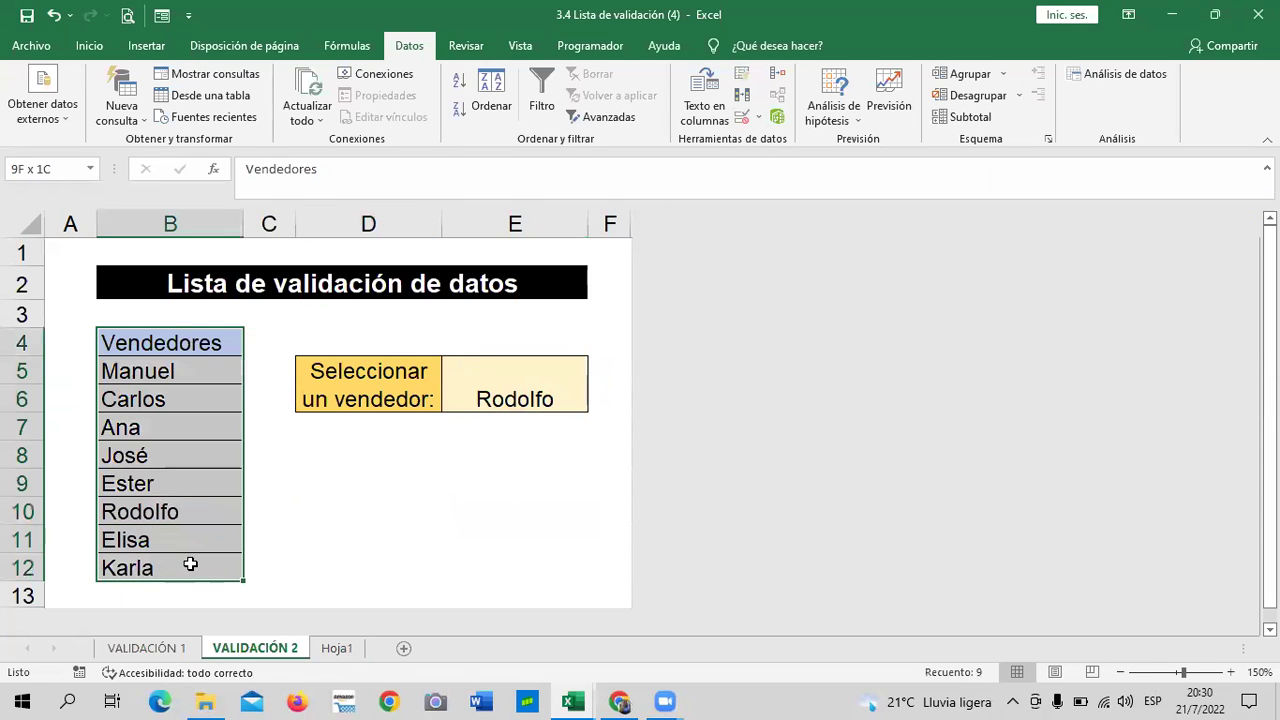
right_click(205, 372)
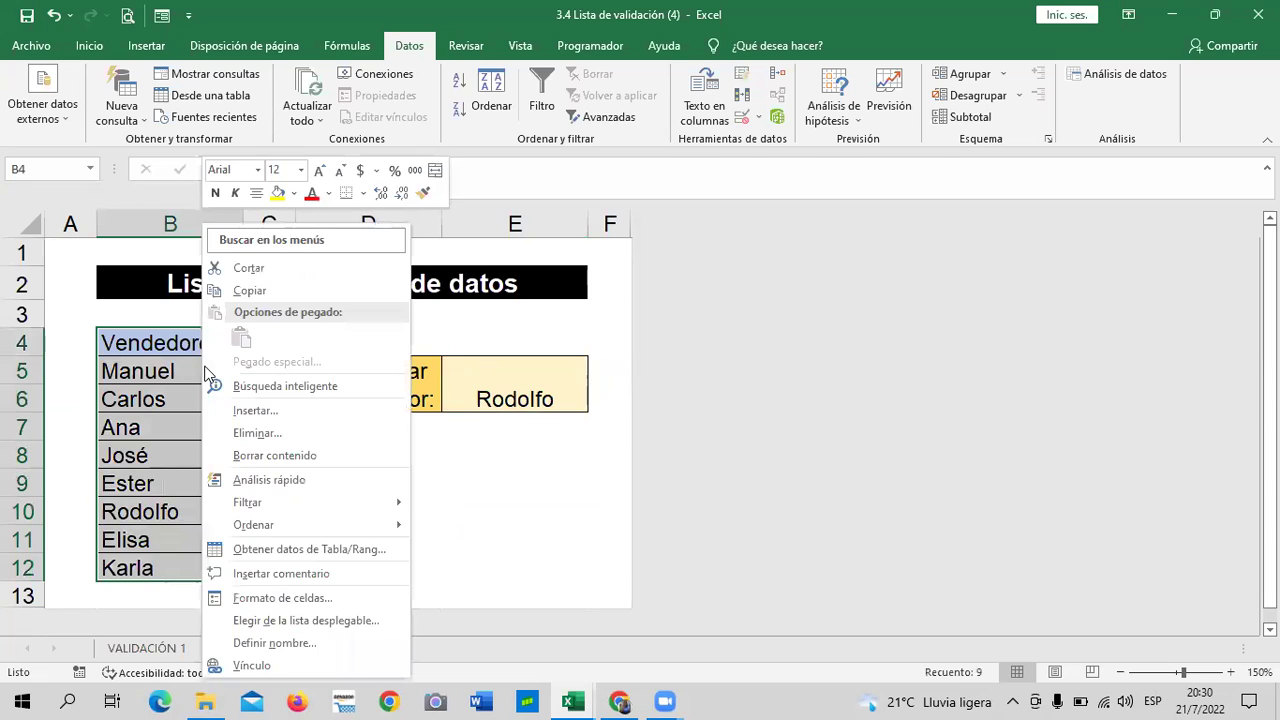
left_click(249, 267)
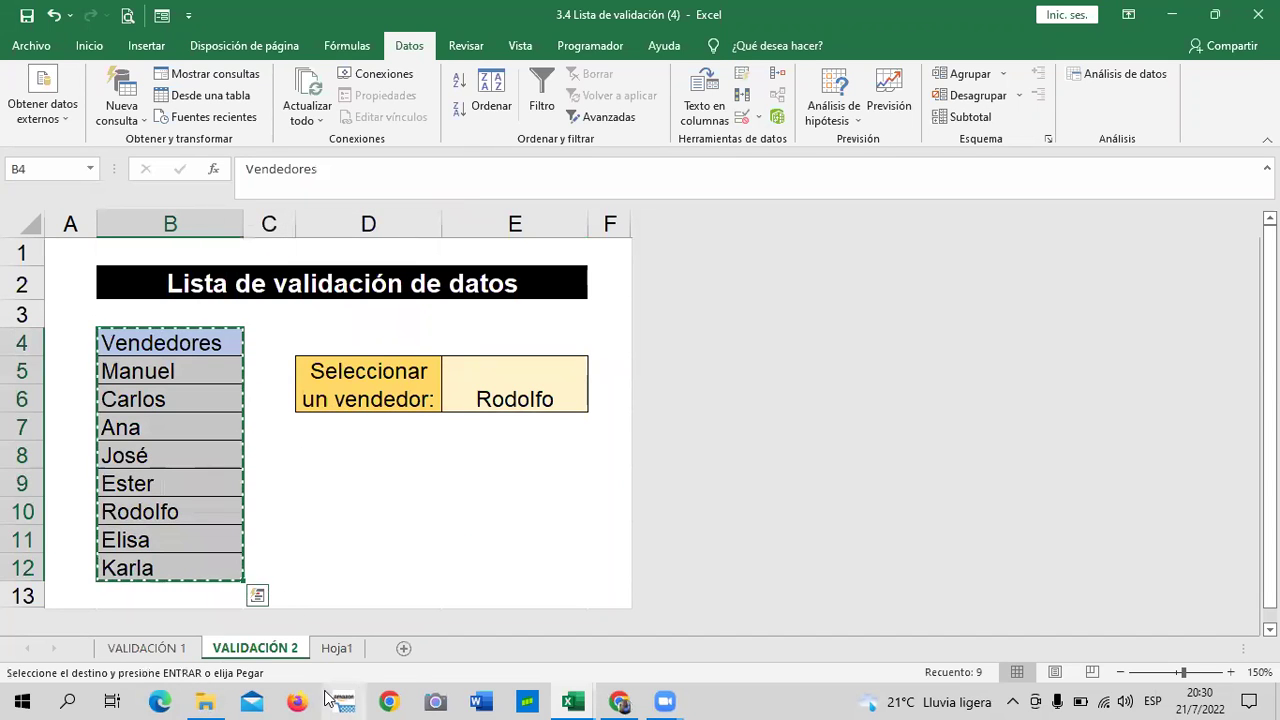
Step: Paste the Vendedores list into Hoja1 starting at B2
left_click(337, 650)
left_click(175, 259)
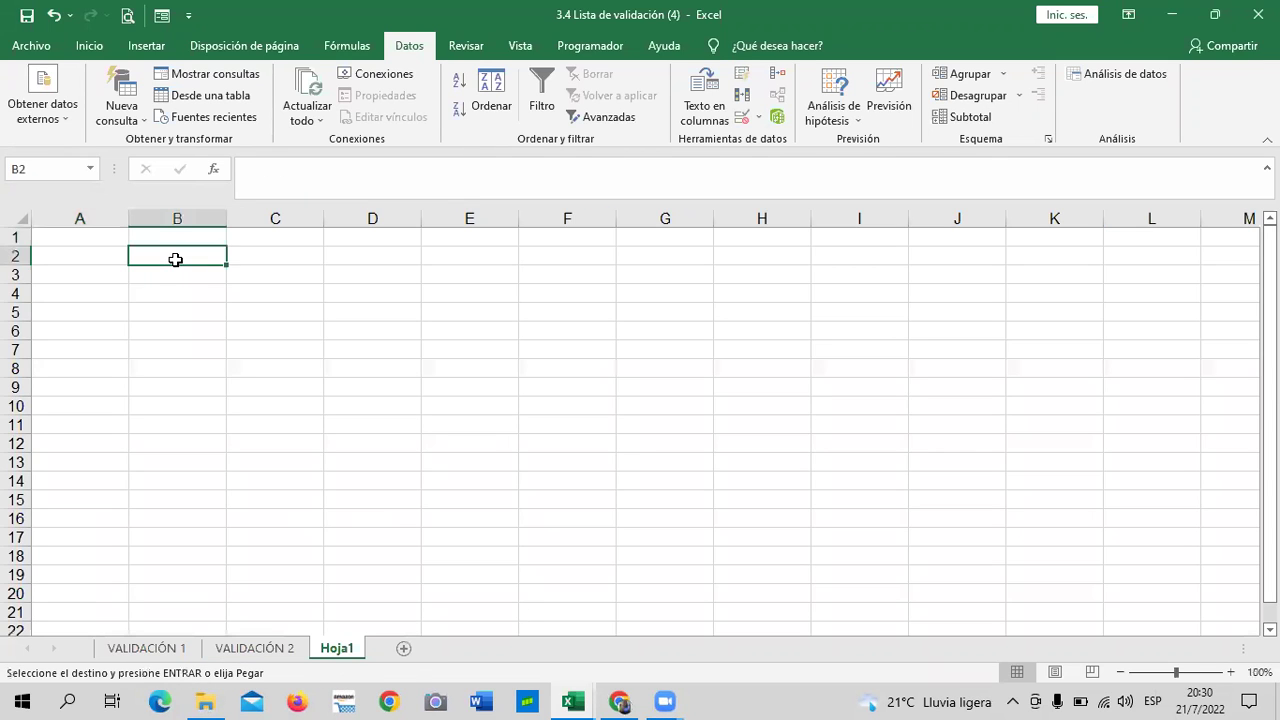
key("ctrl+v")
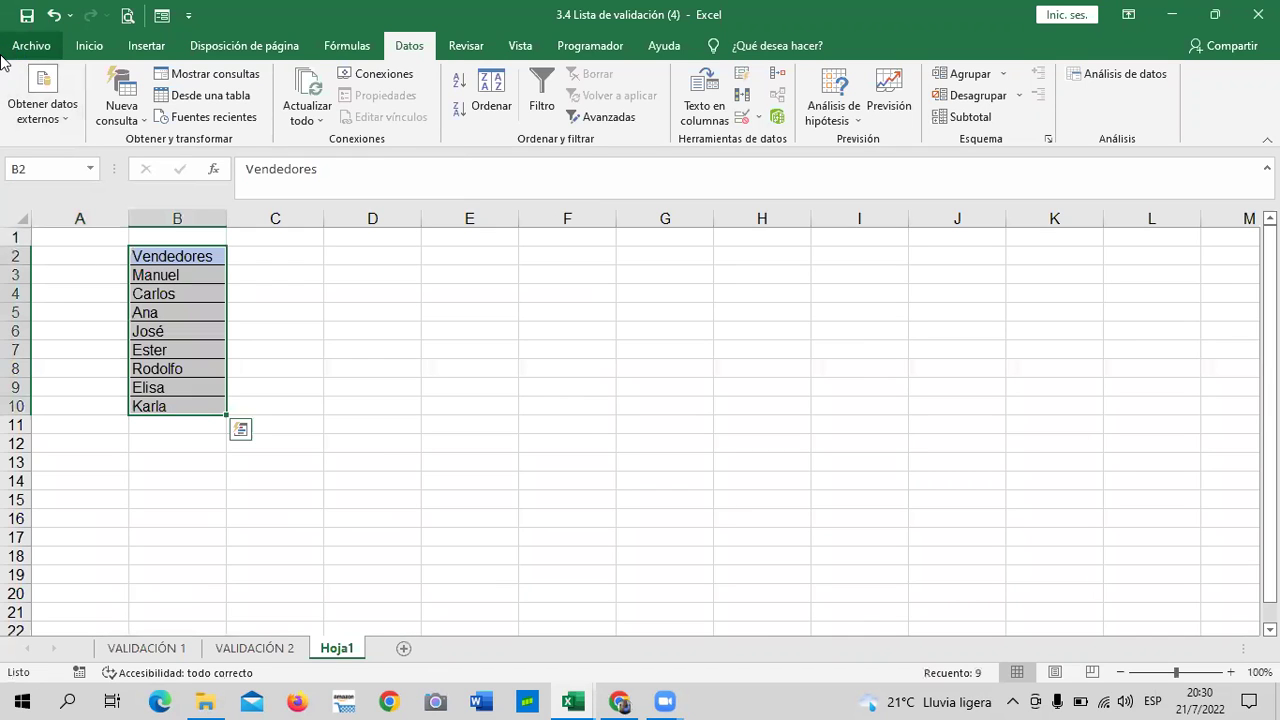
left_click(340, 333)
Step: Widen Hoja1's column B to fit the names and return to VALIDACIÓN 2's cell E5
left_click_drag(227, 218, 272, 218)
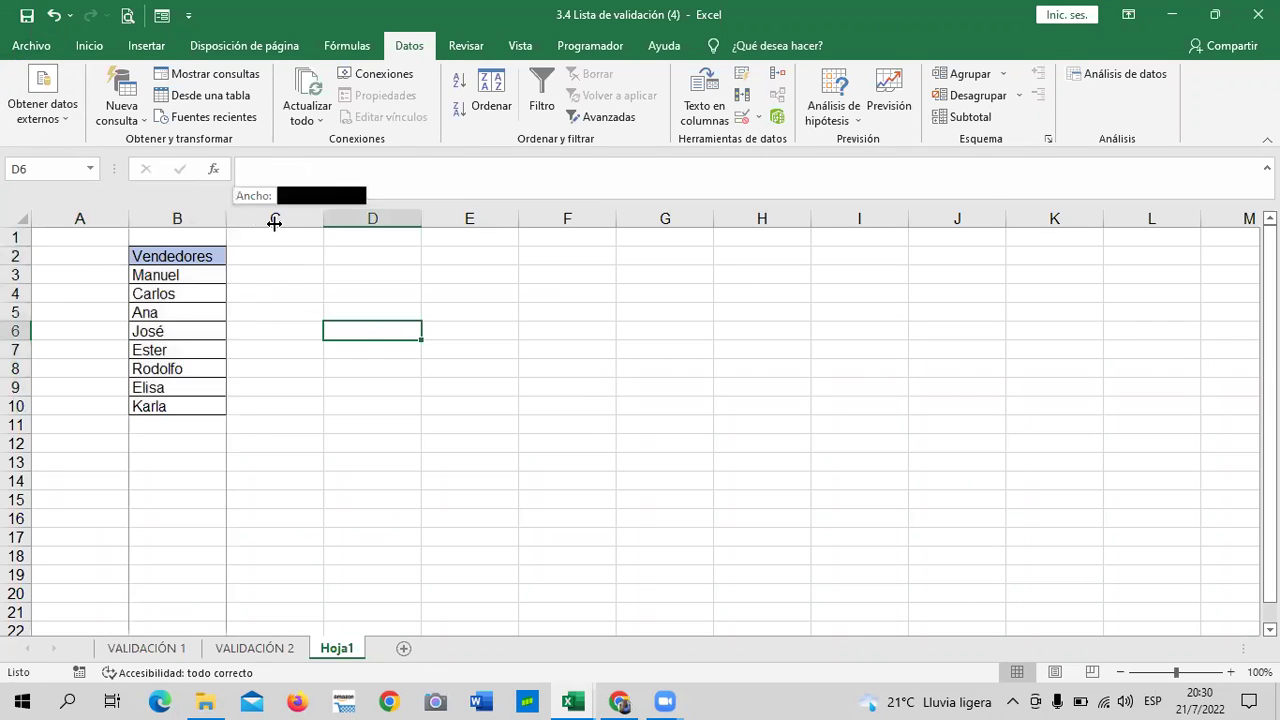
left_click(338, 402)
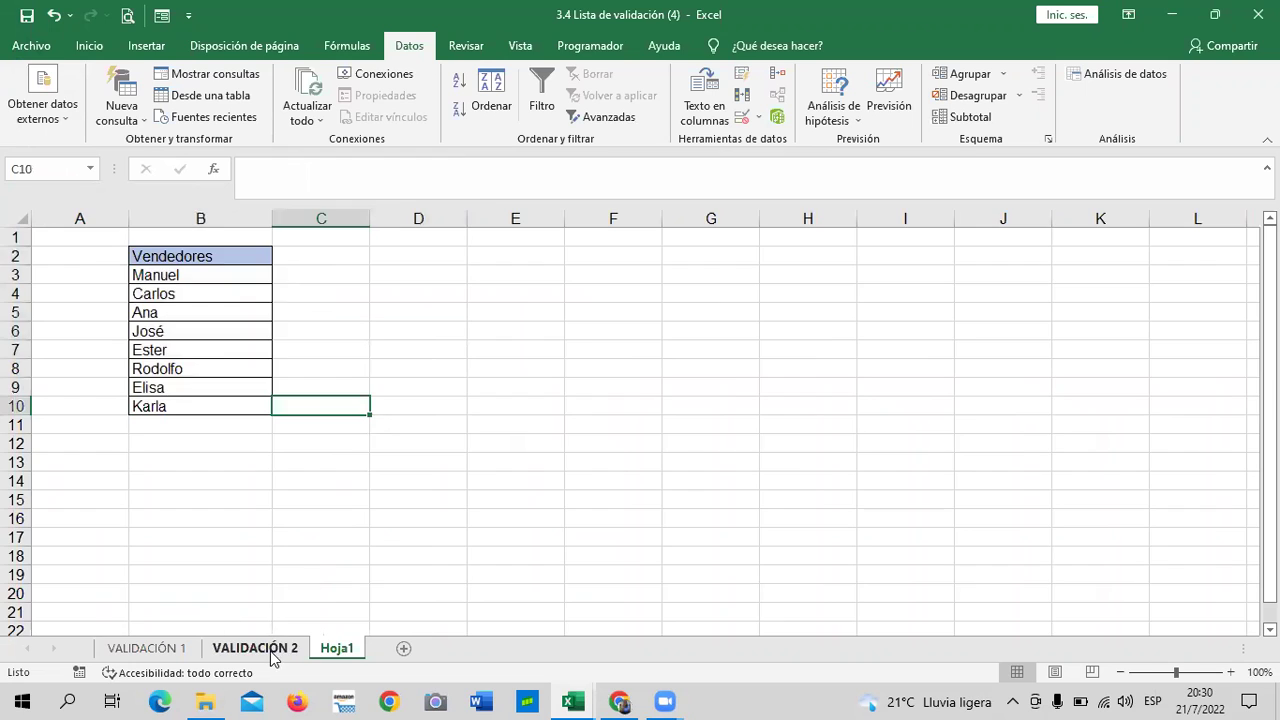
left_click(262, 648)
left_click(526, 392)
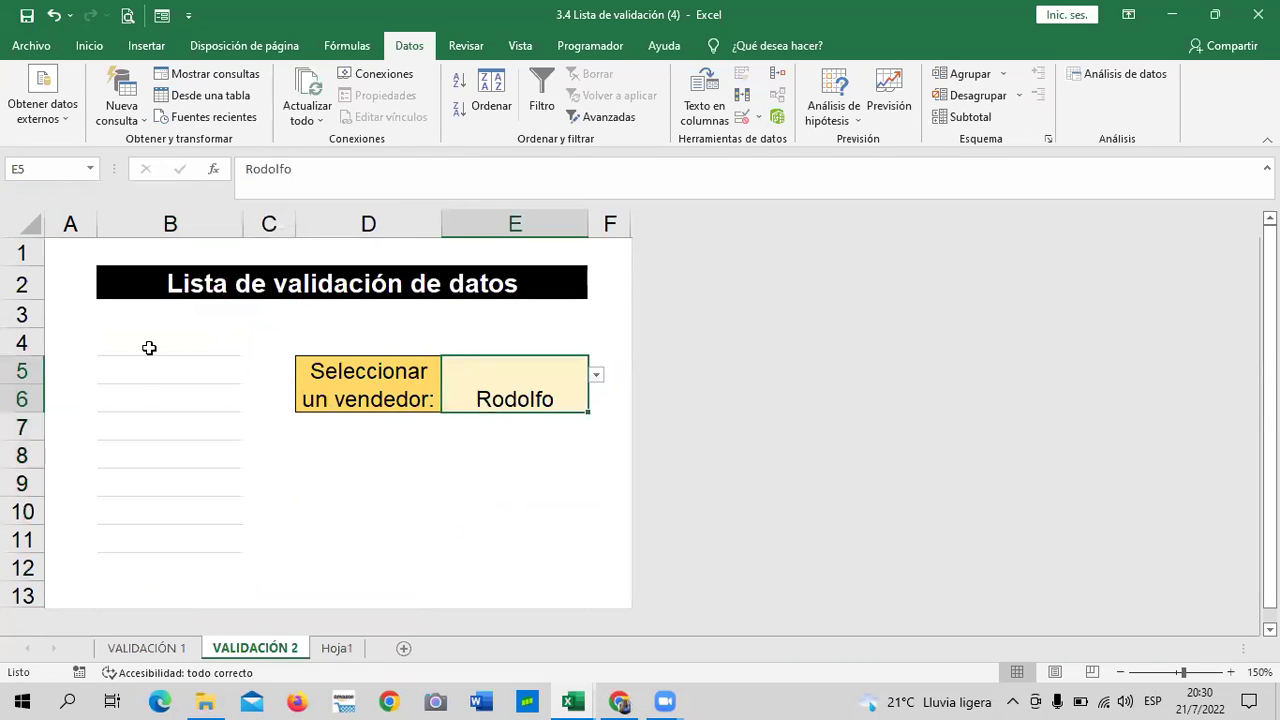
Step: Clear all data validation from E5 and delete its Rodolfo entry
left_click(424, 576)
left_click(527, 382)
left_click(743, 122)
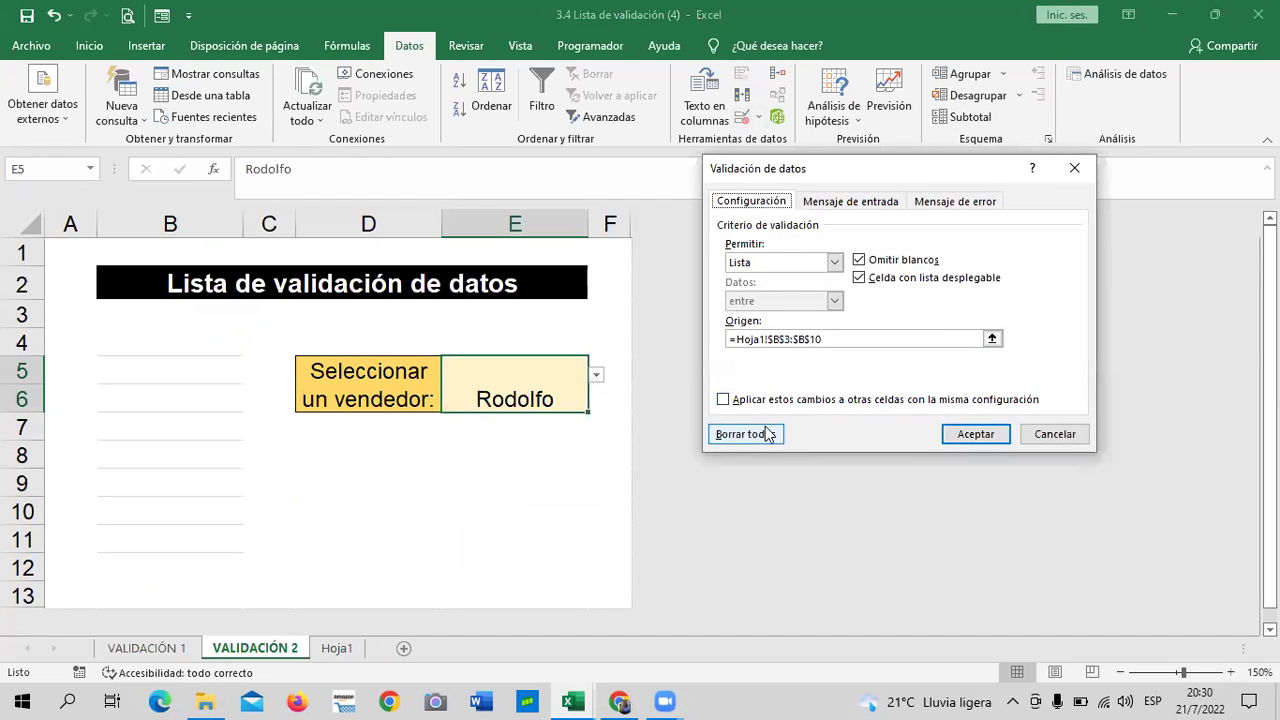
left_click(760, 436)
left_click(986, 434)
left_click(483, 566)
left_click(501, 405)
key("Delete")
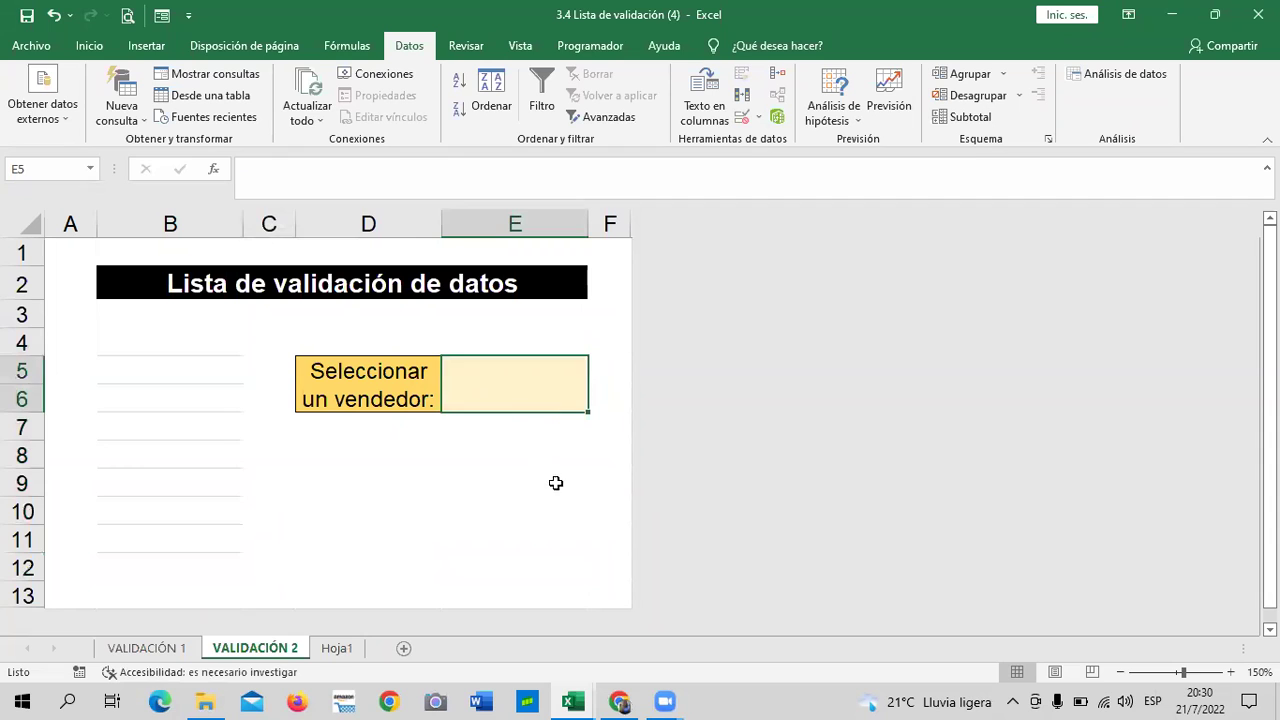
Step: Give E5 a List validation sourced from =Hoja1!$B$3:$B$10 and open its dropdown
left_click(490, 538)
left_click(514, 380)
left_click(741, 117)
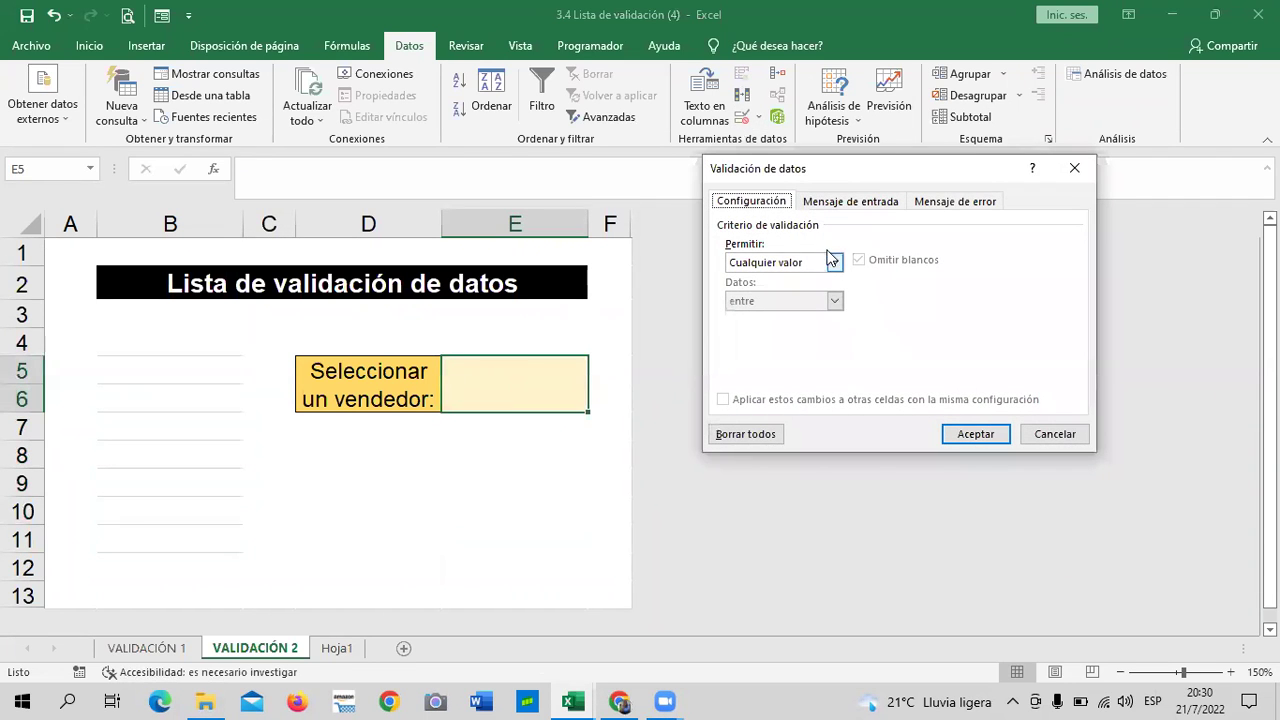
left_click(835, 262)
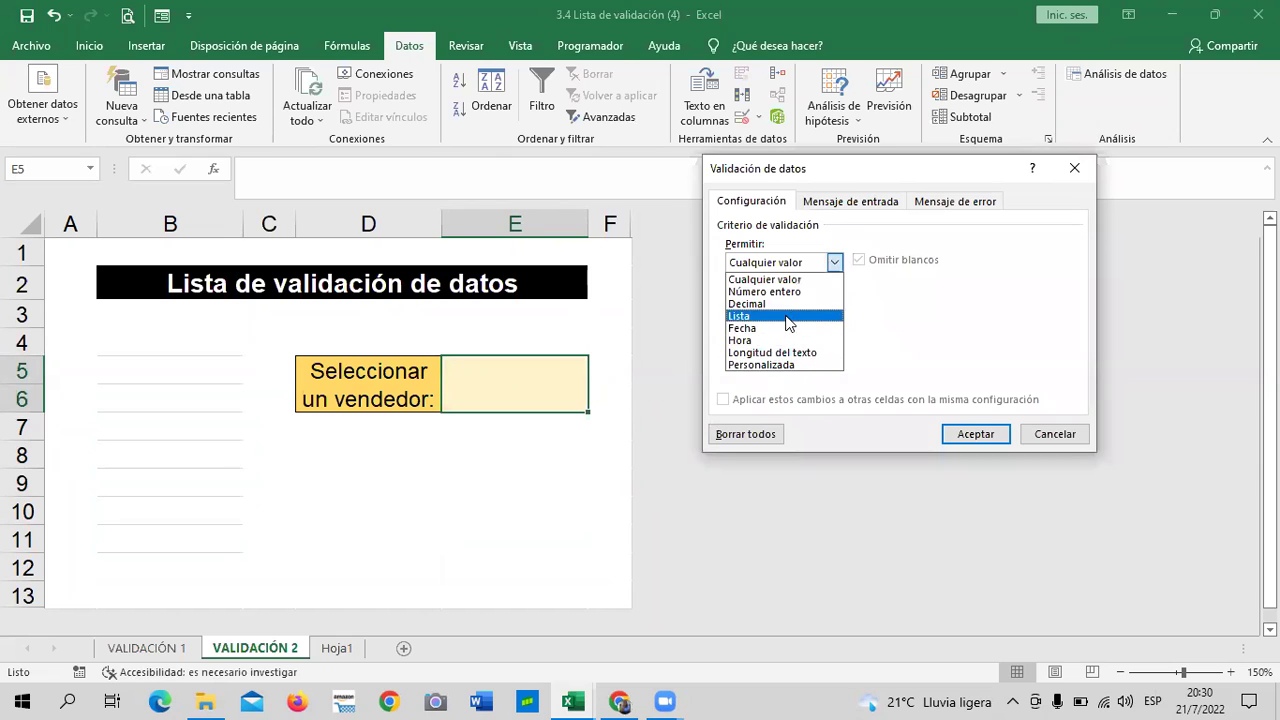
left_click(748, 316)
left_click(989, 337)
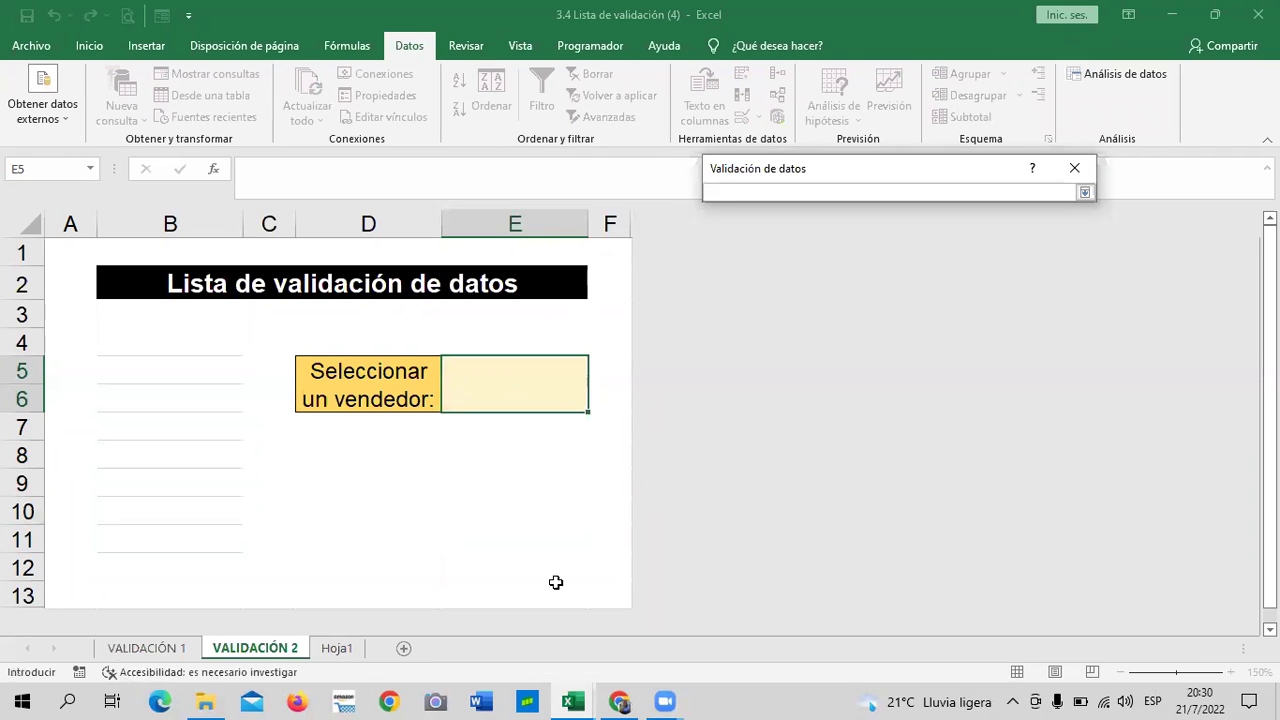
left_click(170, 649)
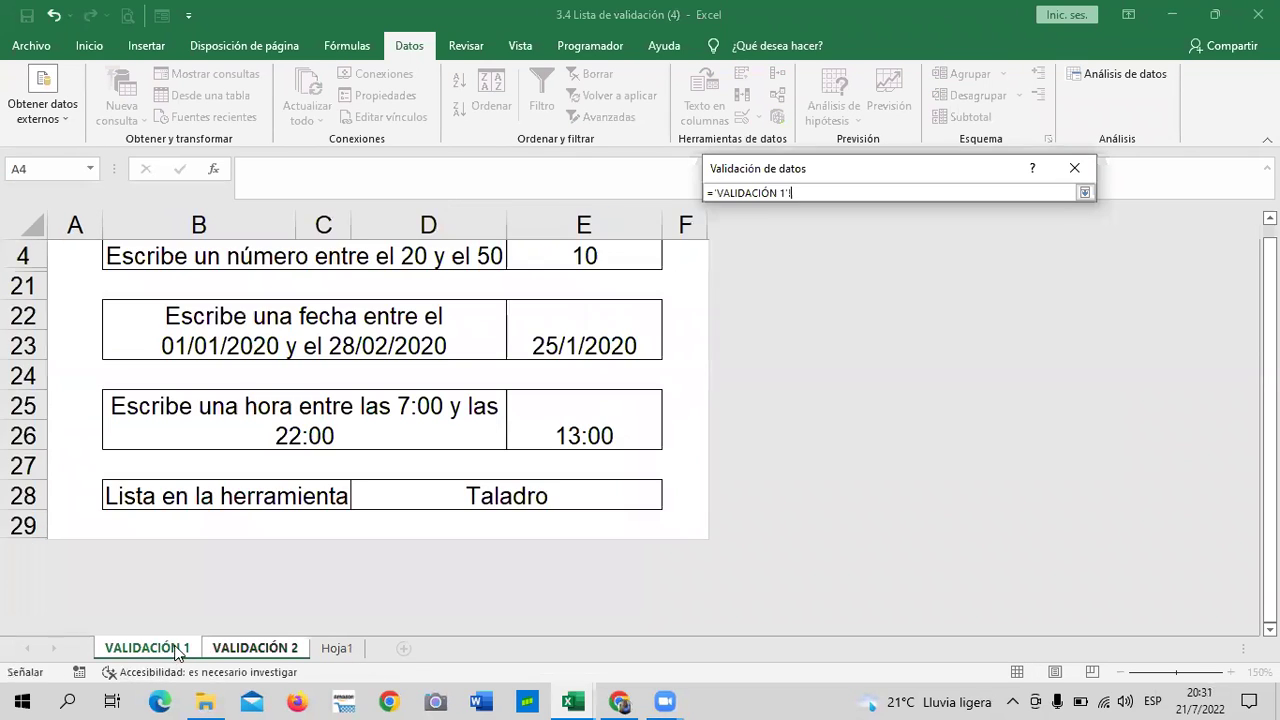
left_click(243, 650)
left_click(333, 648)
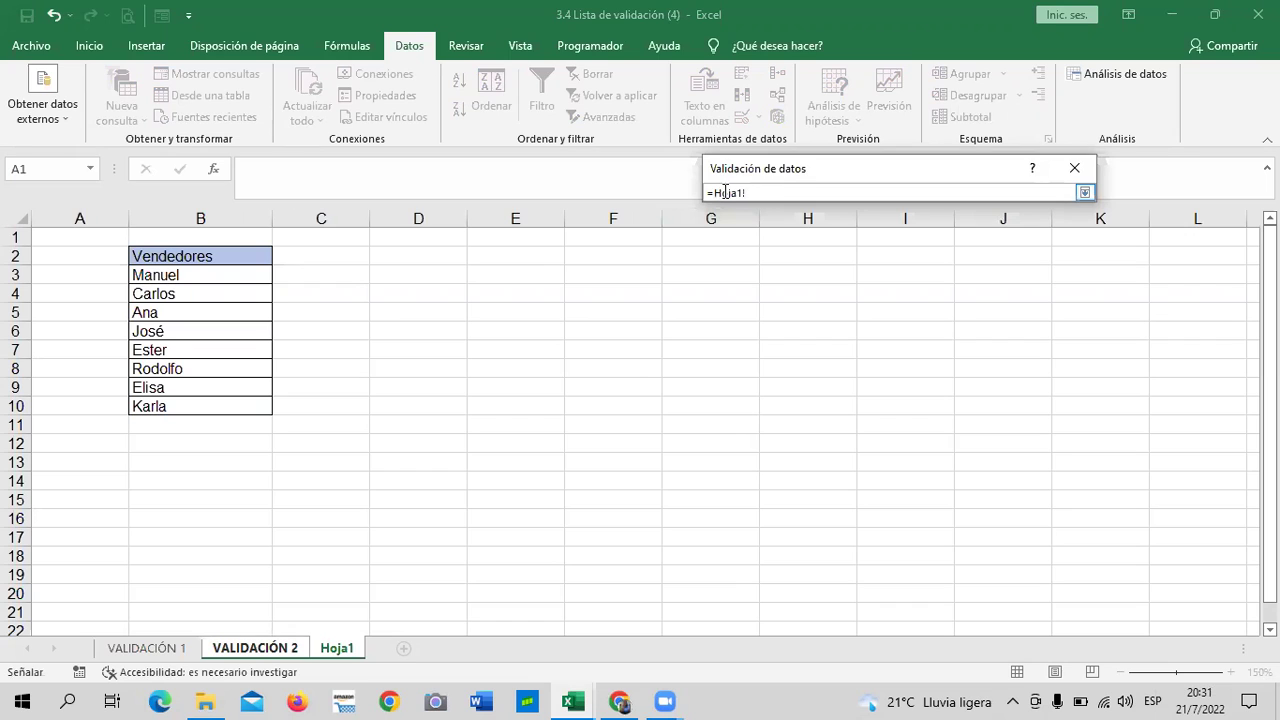
left_click_drag(225, 276, 218, 404)
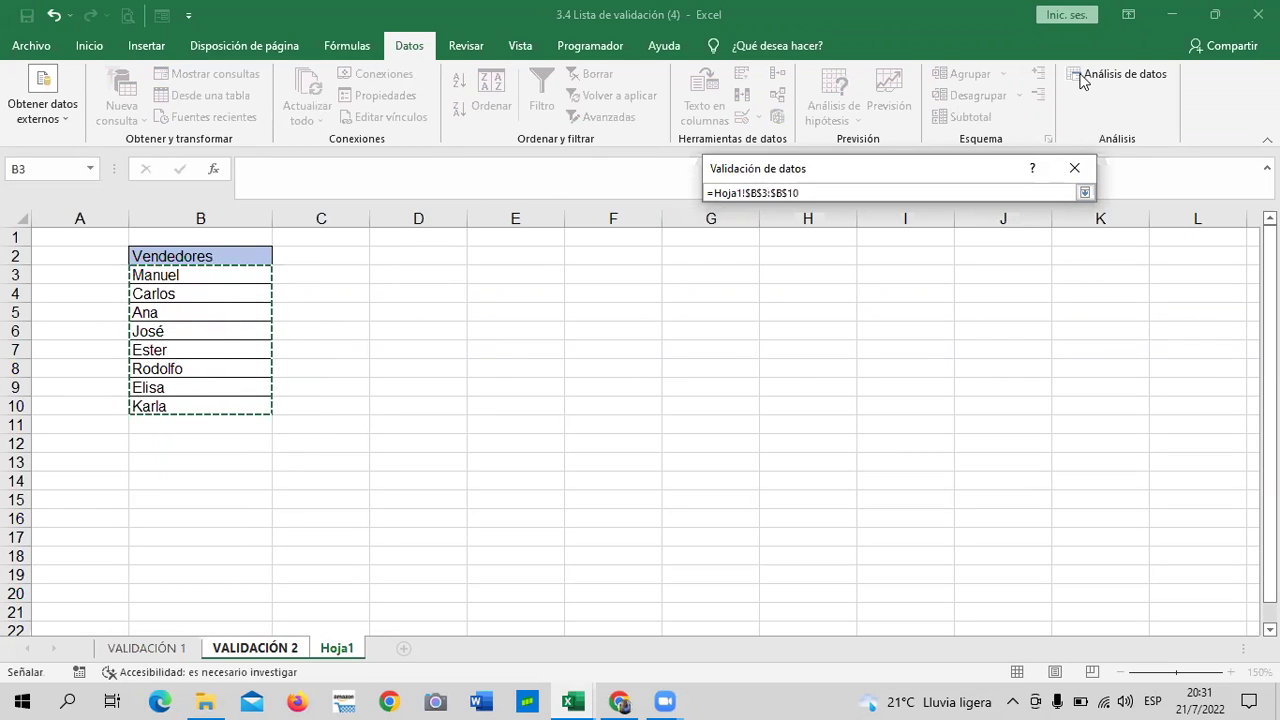
left_click(1084, 192)
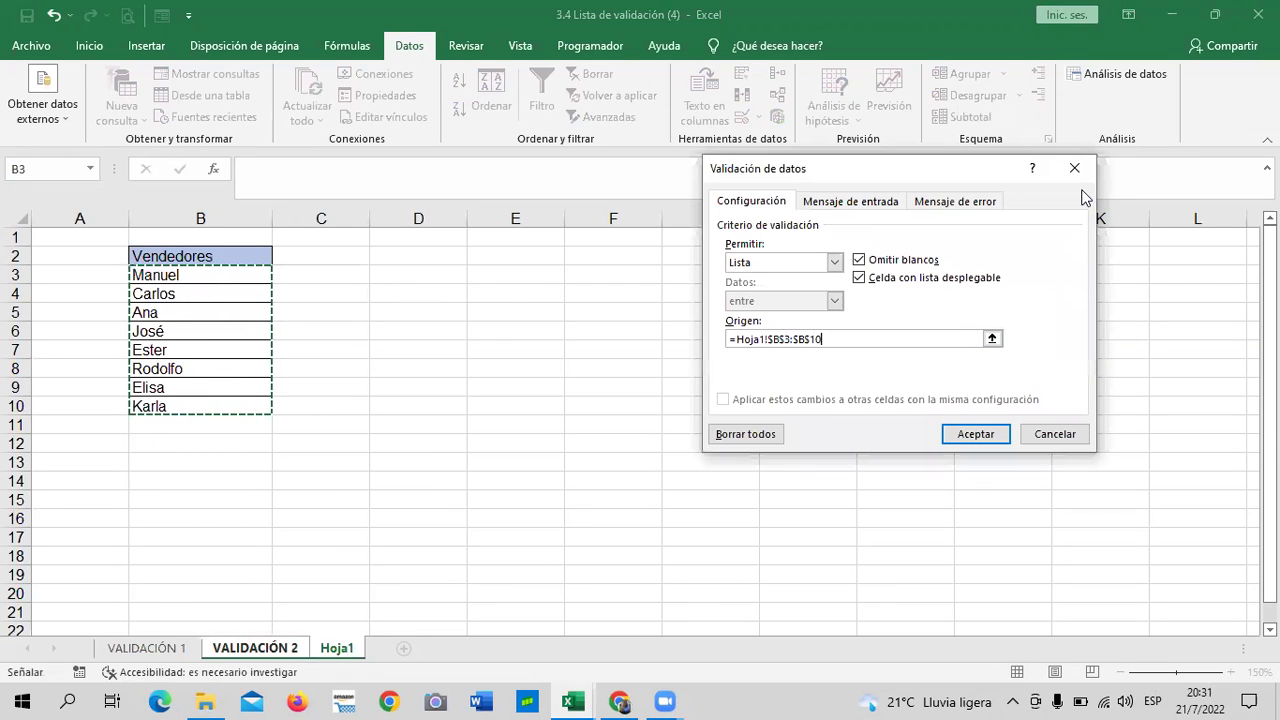
left_click(975, 433)
left_click(524, 484)
left_click(495, 405)
left_click(596, 375)
Step: Pick Ester from the seller dropdown, then check the Vendedores list on Hoja1 and come back
left_click(450, 420)
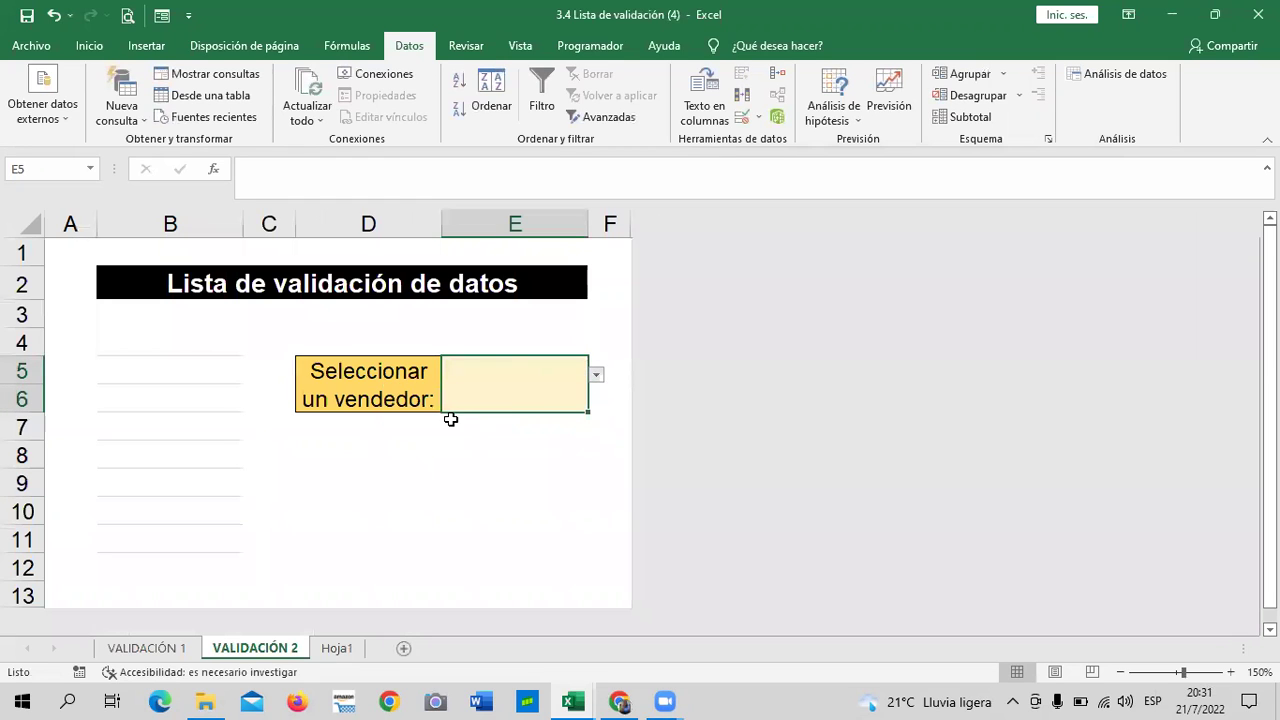
left_click(597, 375)
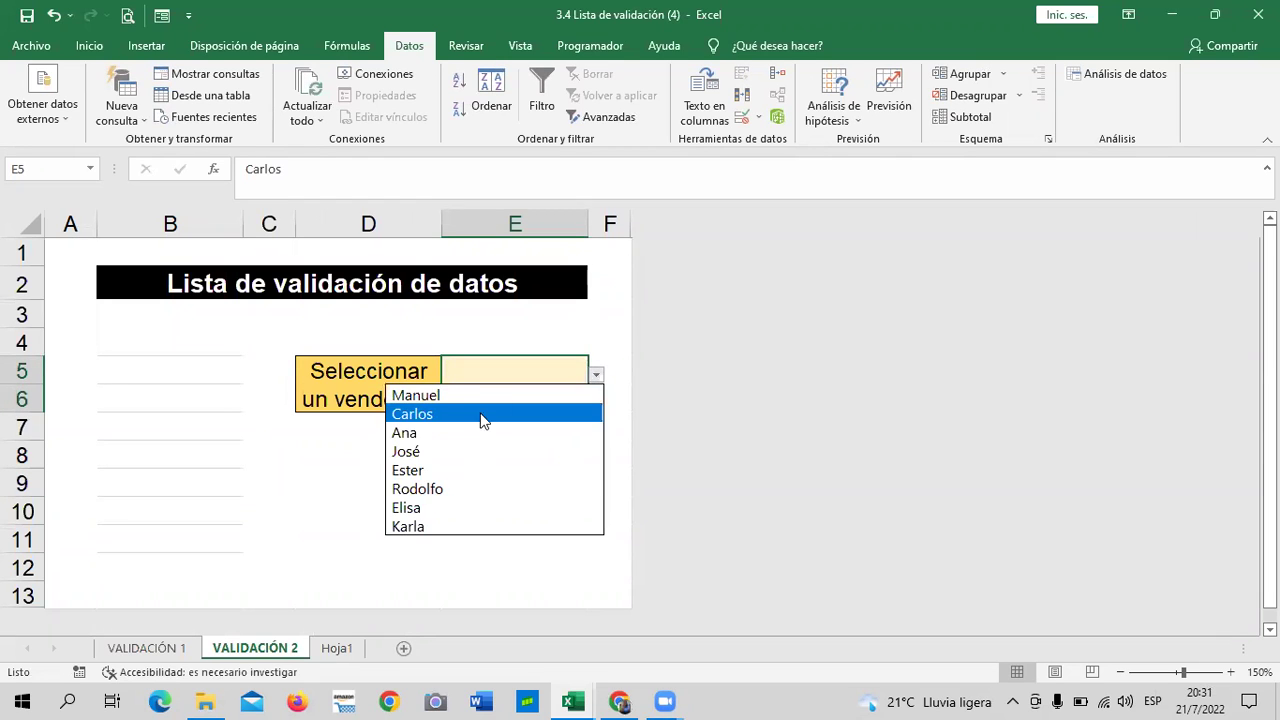
left_click(443, 470)
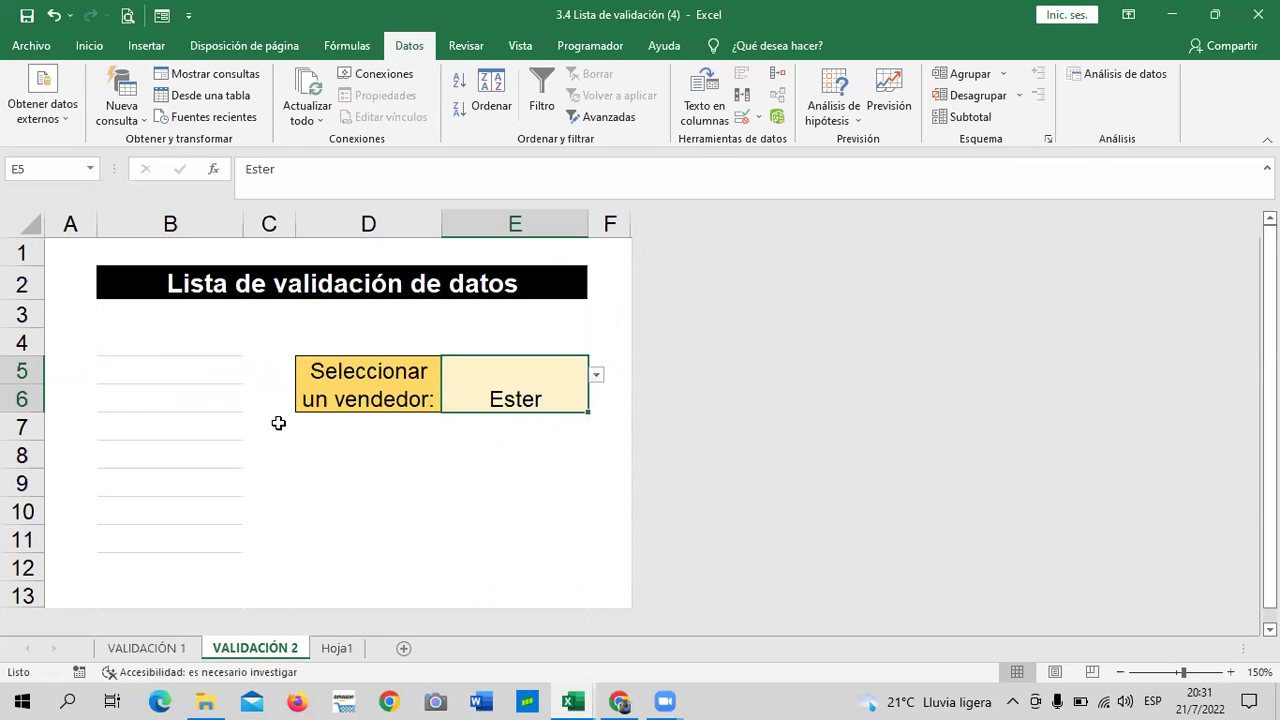
left_click_drag(491, 488, 495, 512)
left_click(510, 390)
left_click(336, 648)
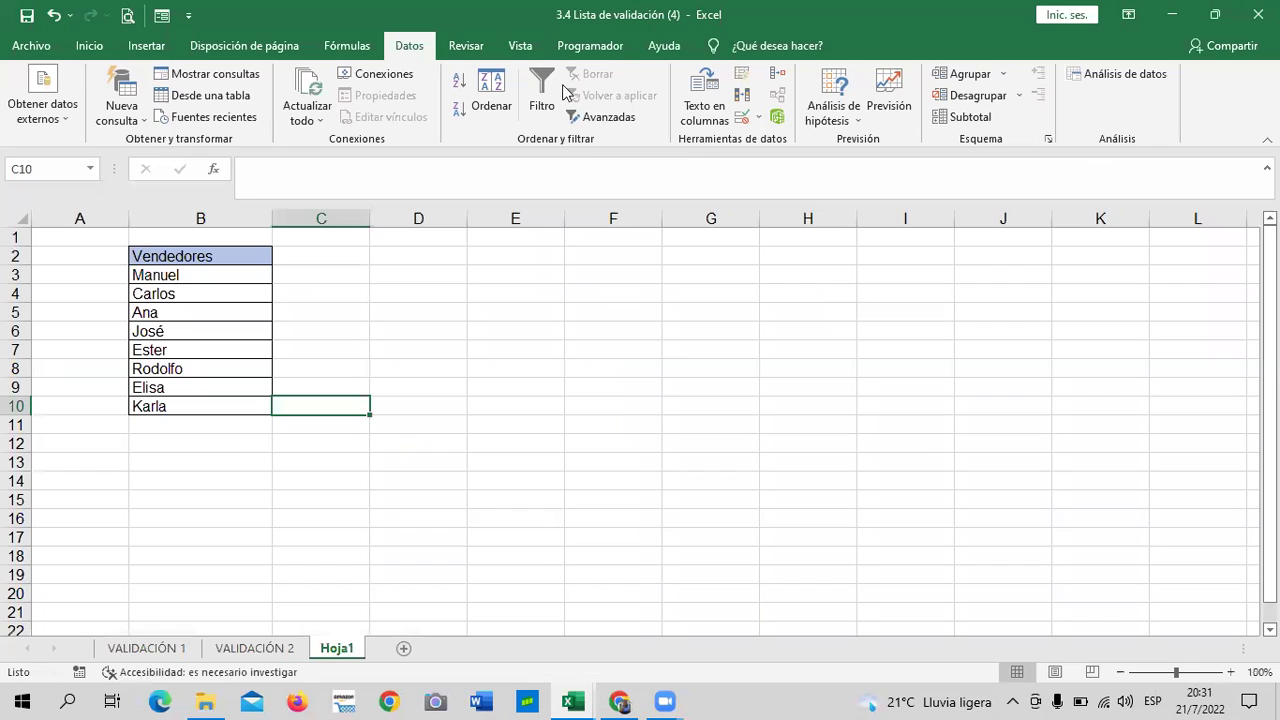
left_click(545, 273)
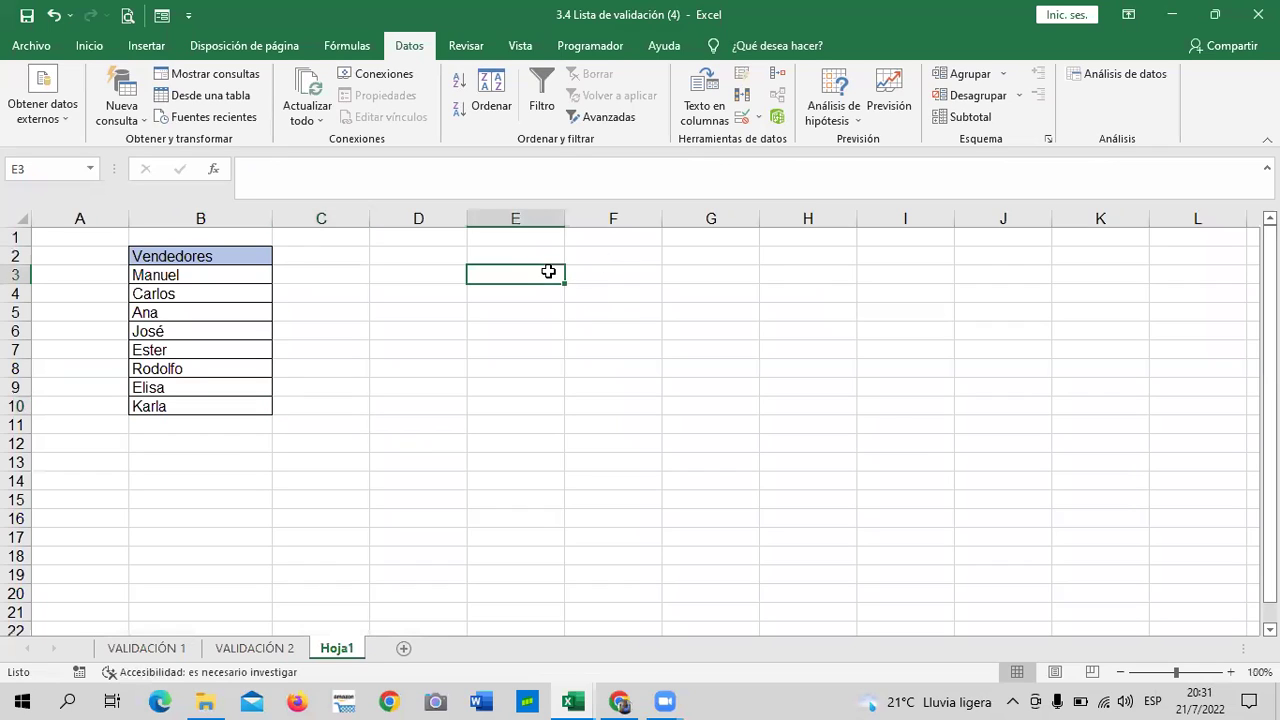
left_click(252, 650)
left_click(563, 484)
left_click(522, 384)
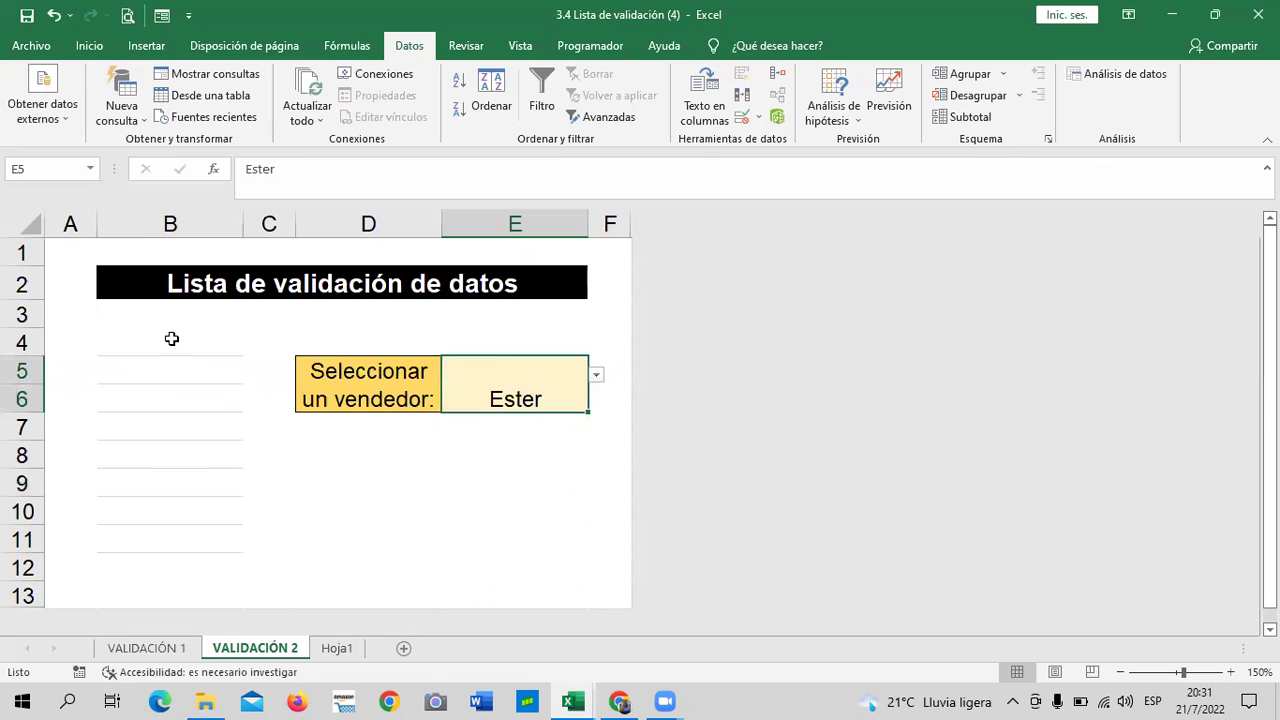
Step: Choose José, Elisa and Karla in turn from the seller dropdown
left_click(598, 375)
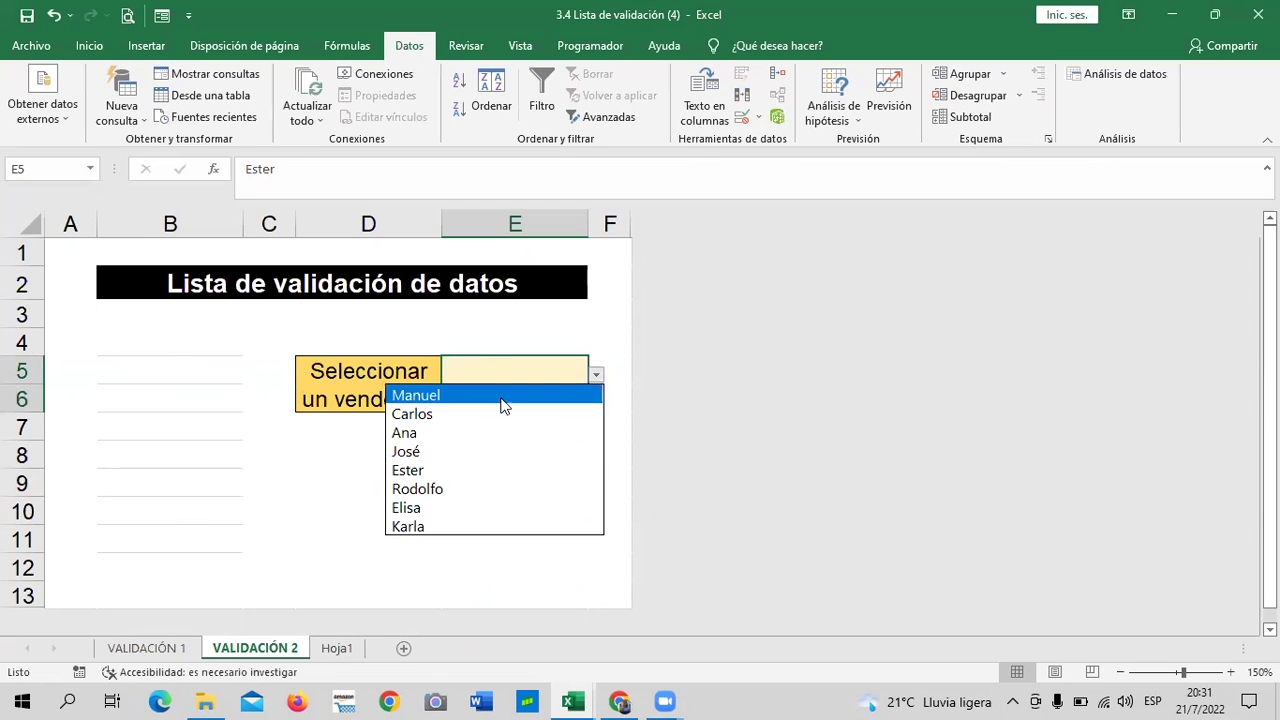
left_click(476, 446)
left_click(596, 376)
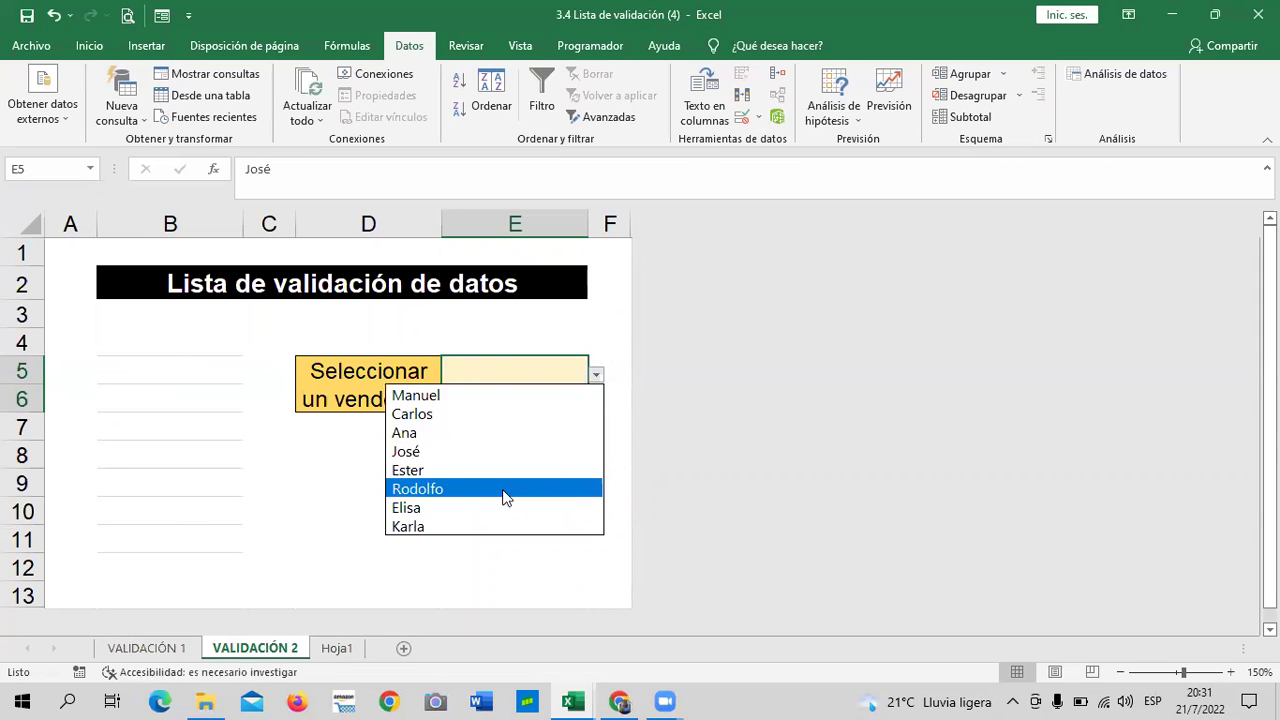
left_click(489, 506)
left_click(596, 378)
left_click(480, 528)
left_click(500, 560)
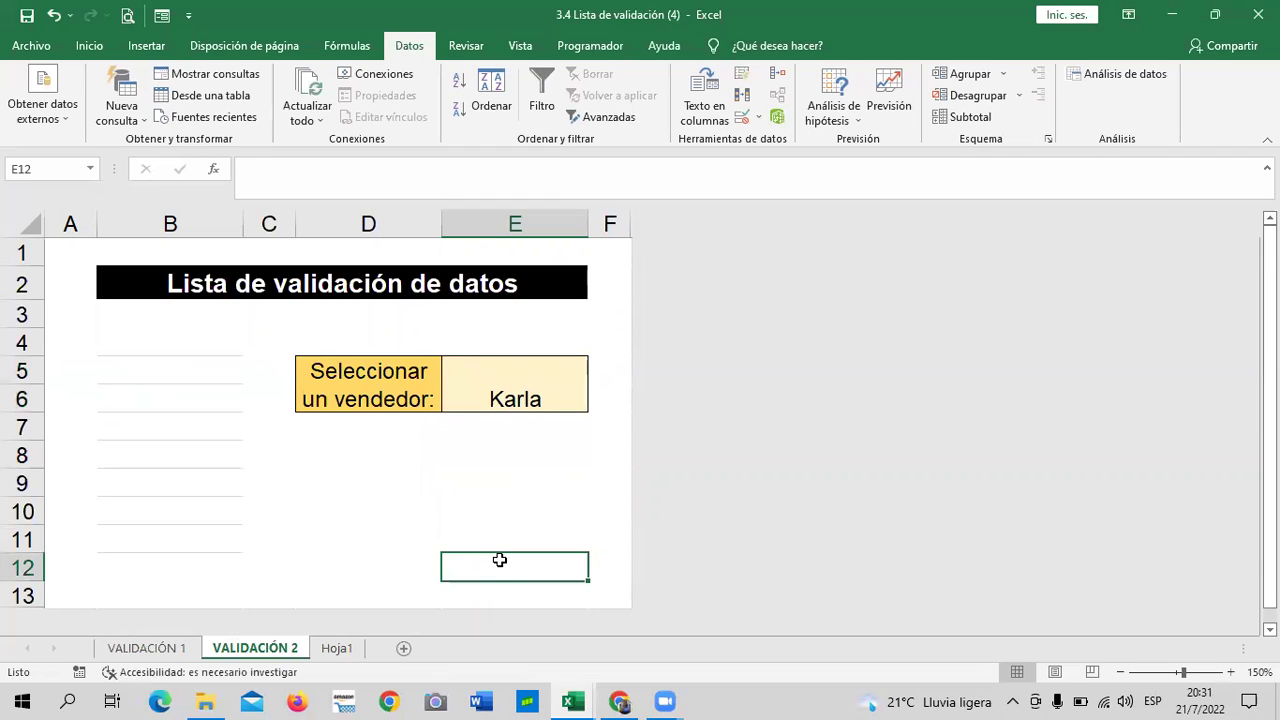
Step: Choose Carlos, then Rodolfo, and finally José as the seller
left_click(513, 392)
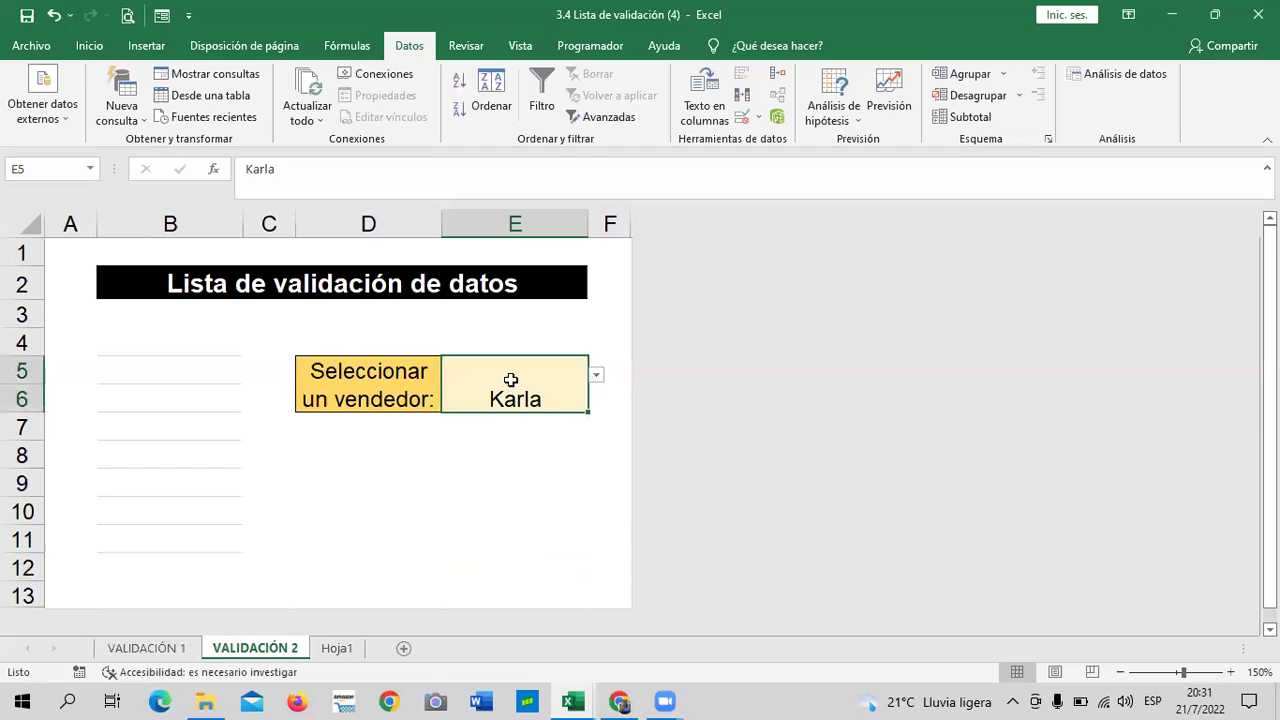
left_click(596, 376)
left_click(486, 414)
left_click(596, 378)
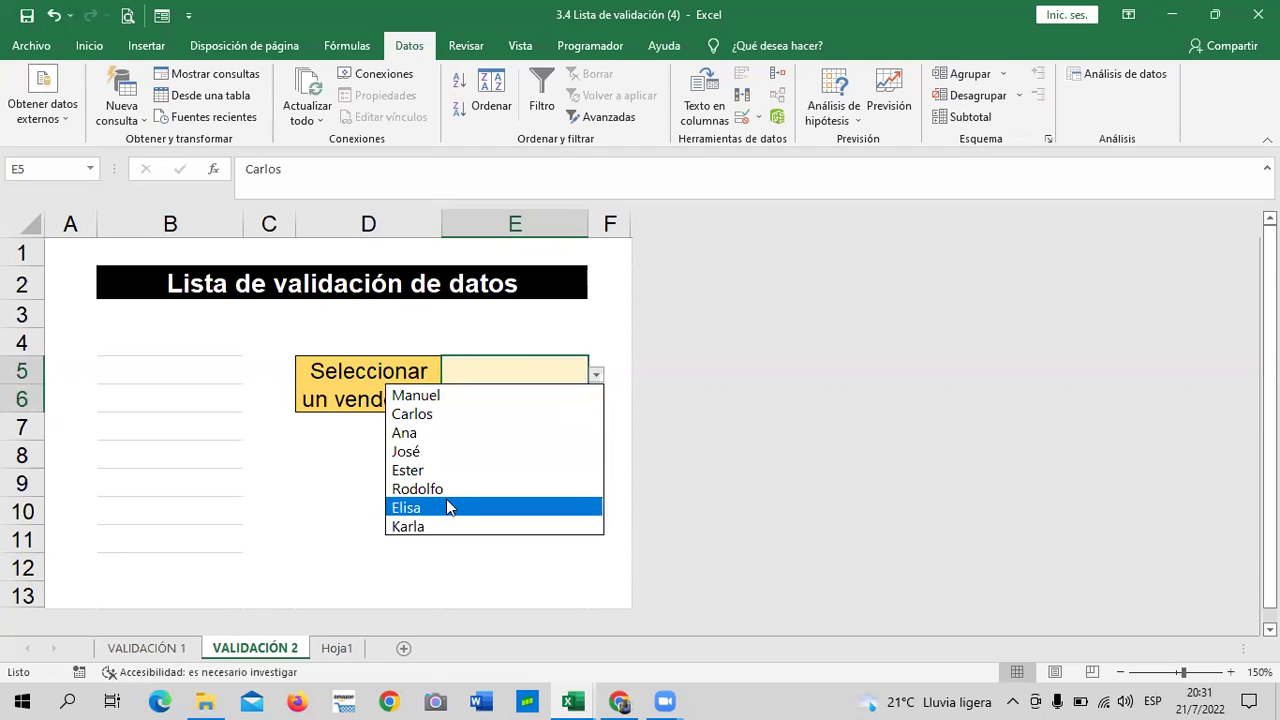
left_click(450, 488)
left_click(596, 374)
left_click(480, 452)
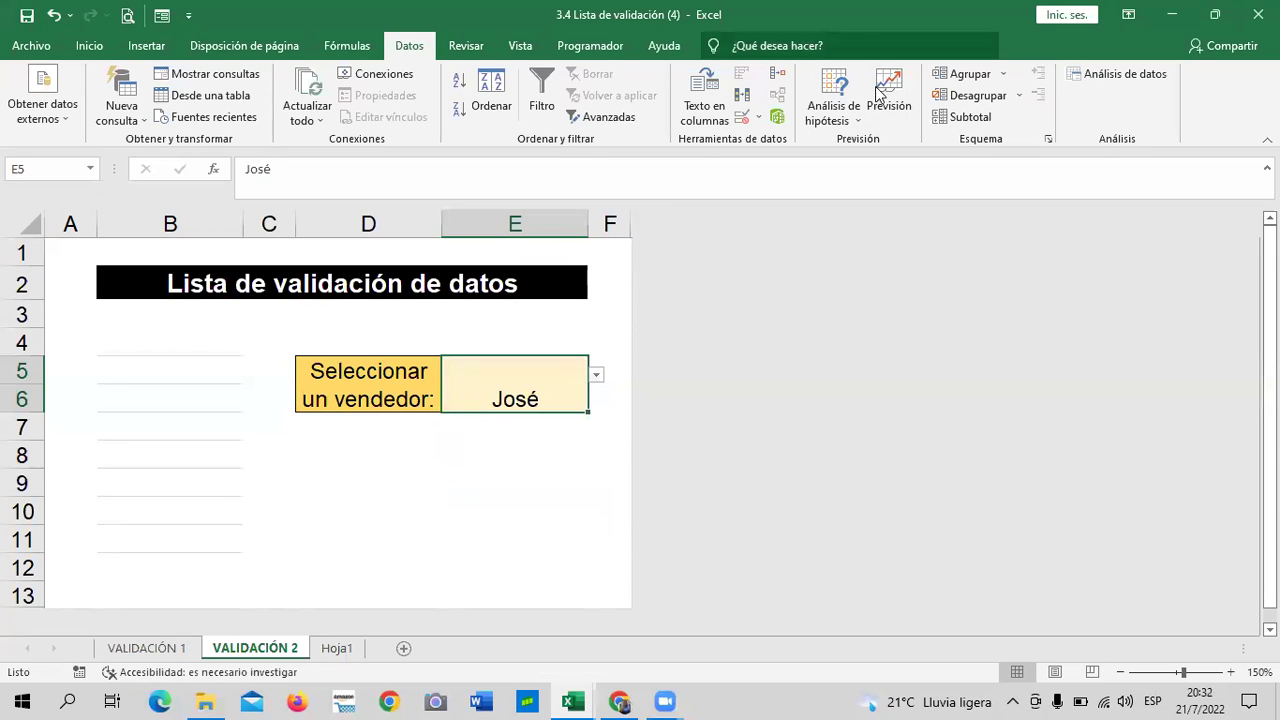
left_click(488, 511)
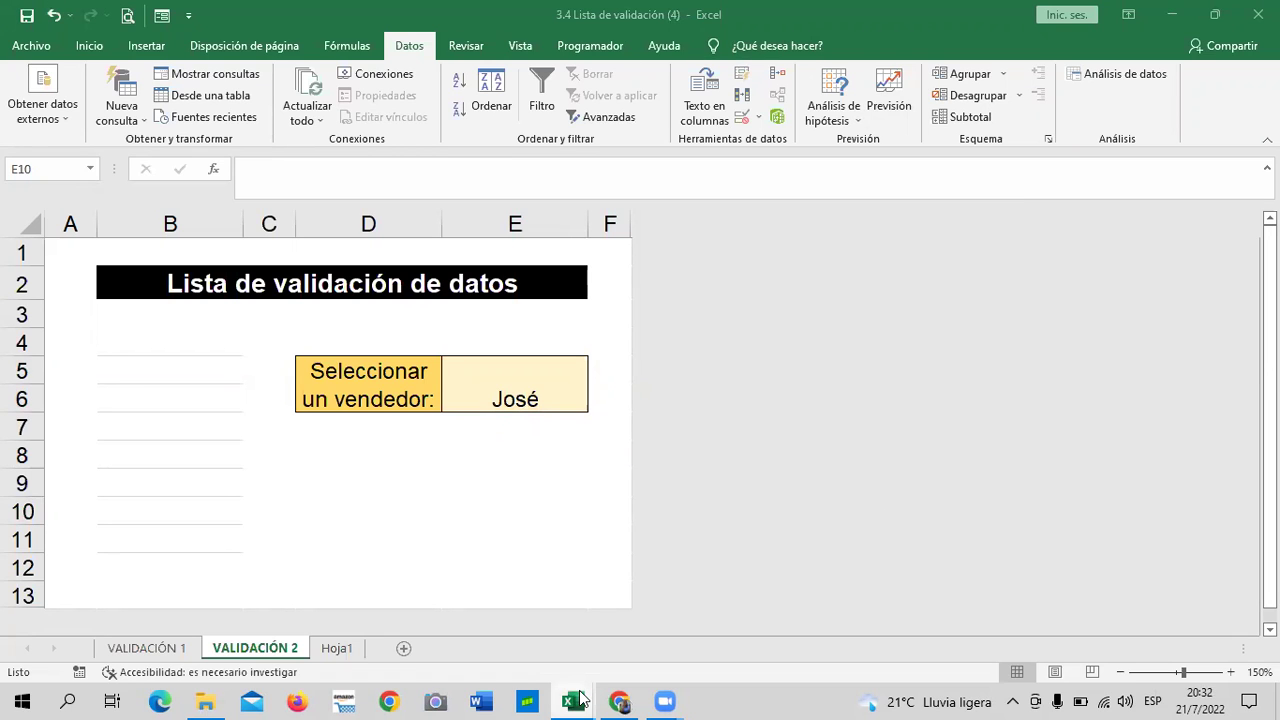
Step: Bring the VALIDACION DE DATOS workbook to the front and zoom the sheet to 110%
left_click(578, 700)
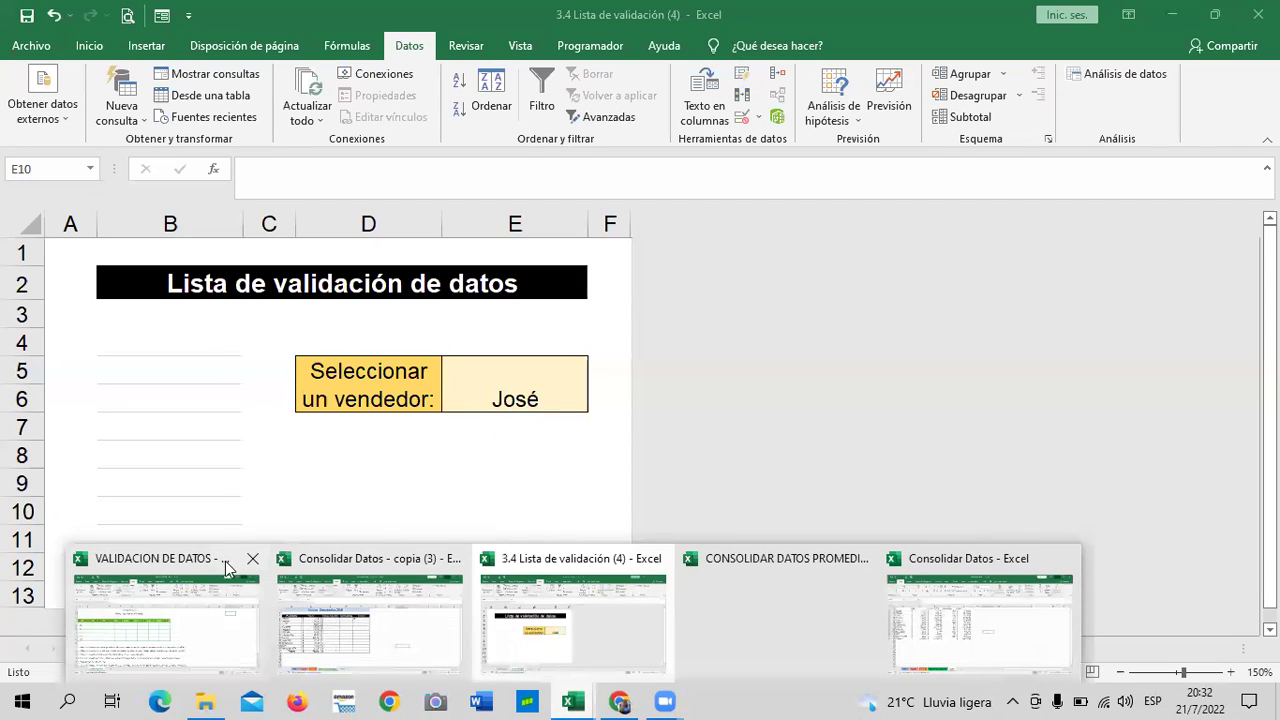
left_click(188, 638)
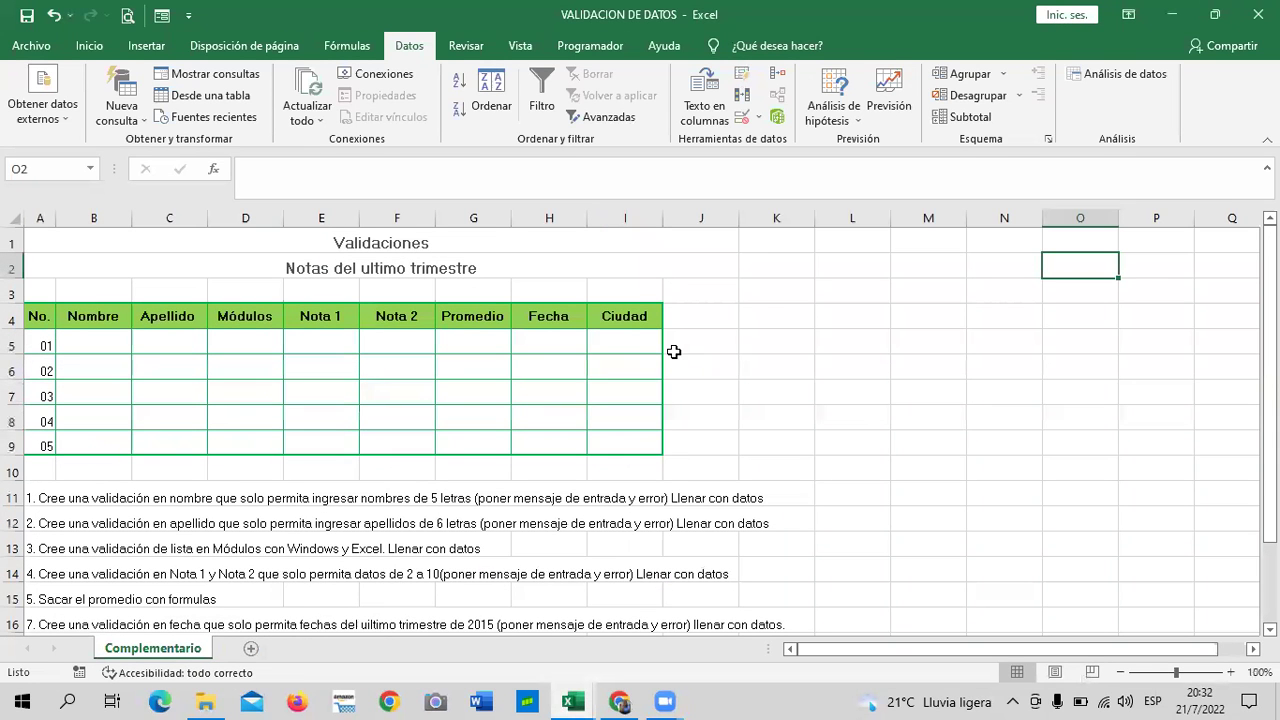
scroll(582, 416, "down", 1)
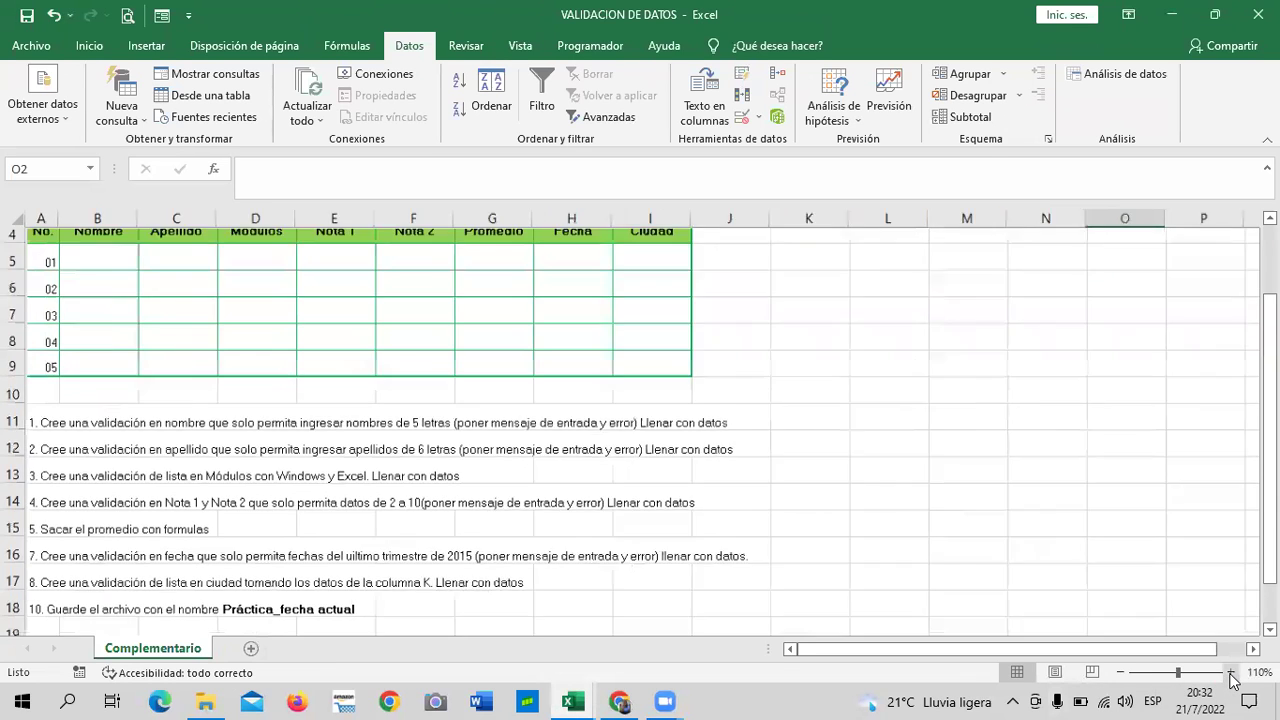
left_click(1230, 672)
left_click(780, 518)
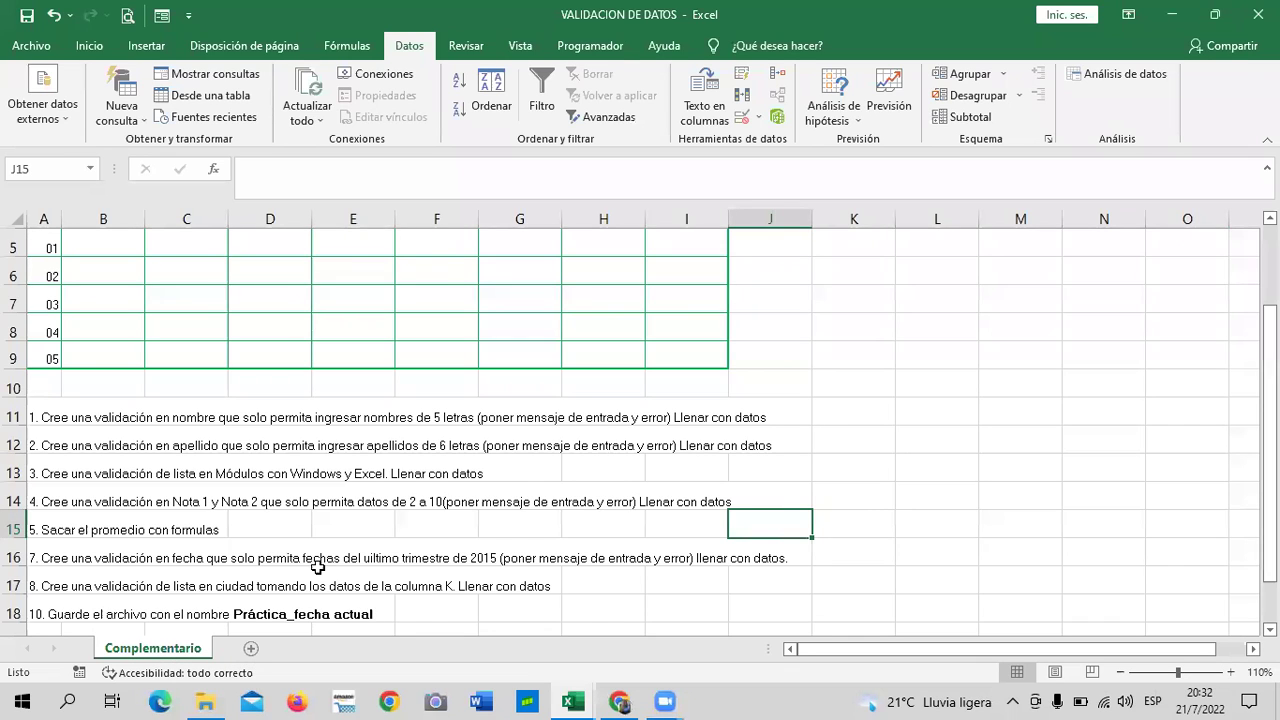
scroll(315, 566, "up", 2)
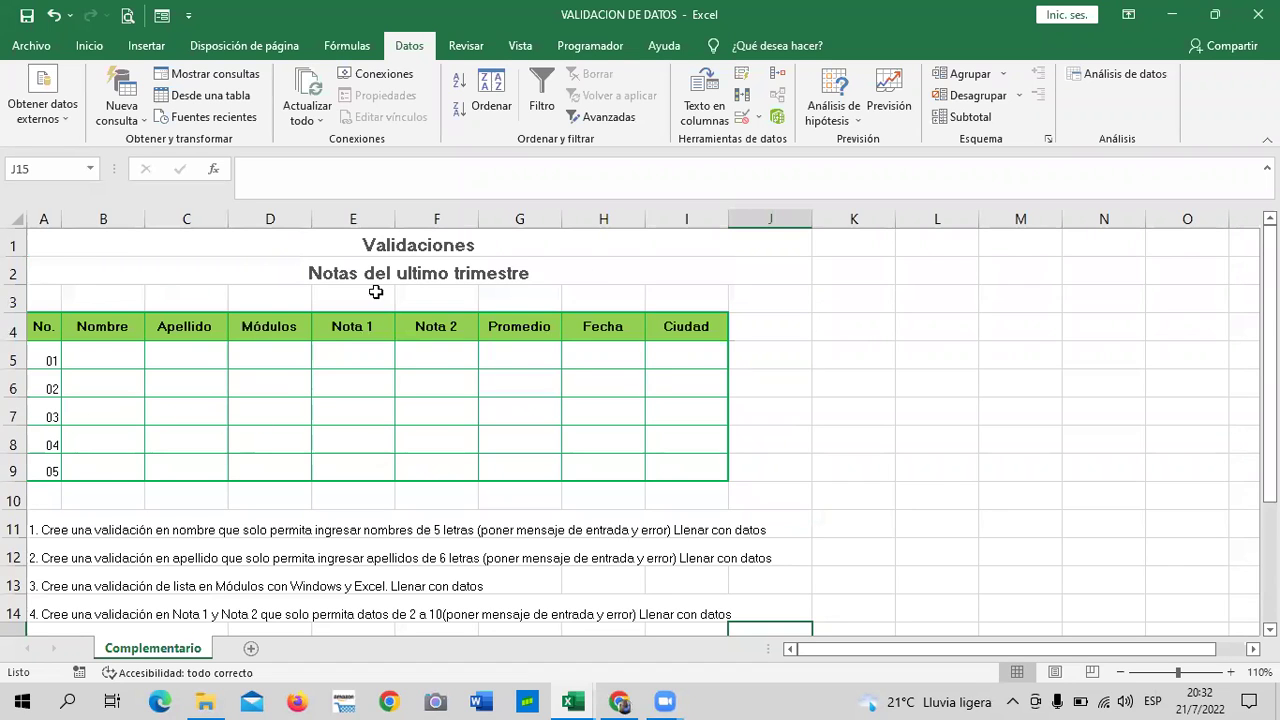
Step: Select the first Nombre cell of the Notas del ultimo trimestre table and open the Data Validation options
left_click(930, 415)
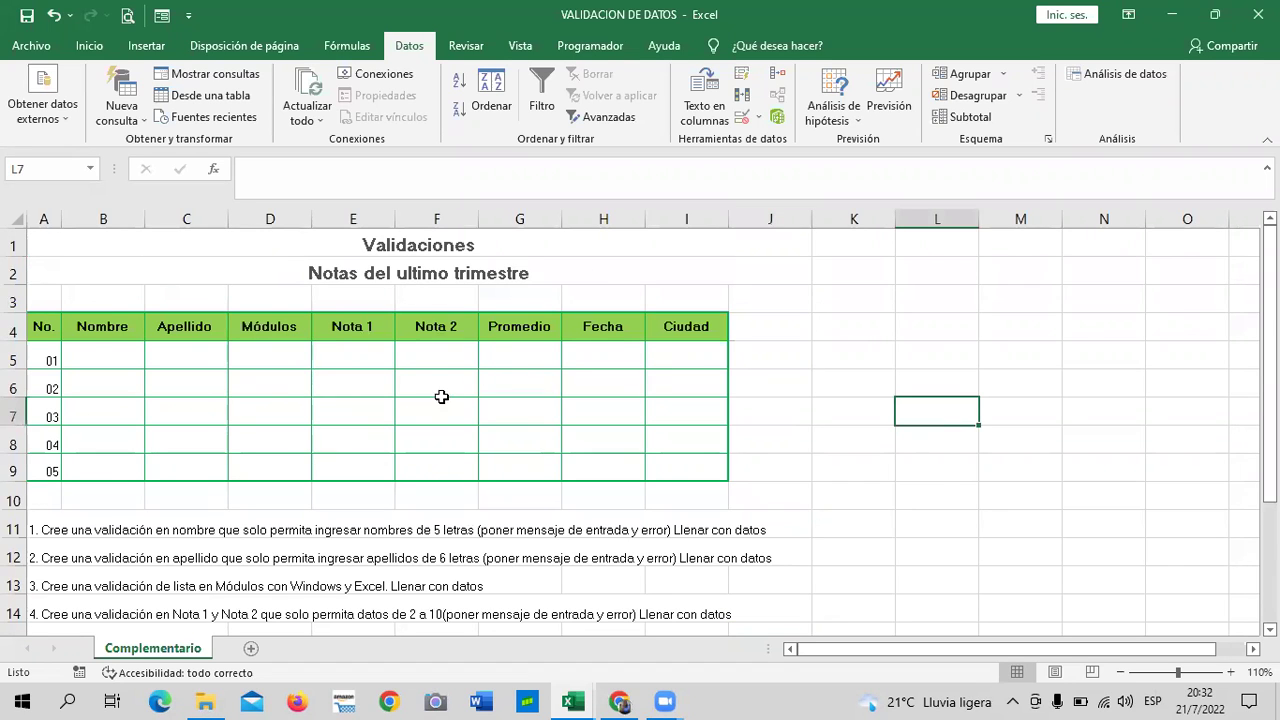
scroll(421, 479, "down", 2)
scroll(421, 479, "up", 2)
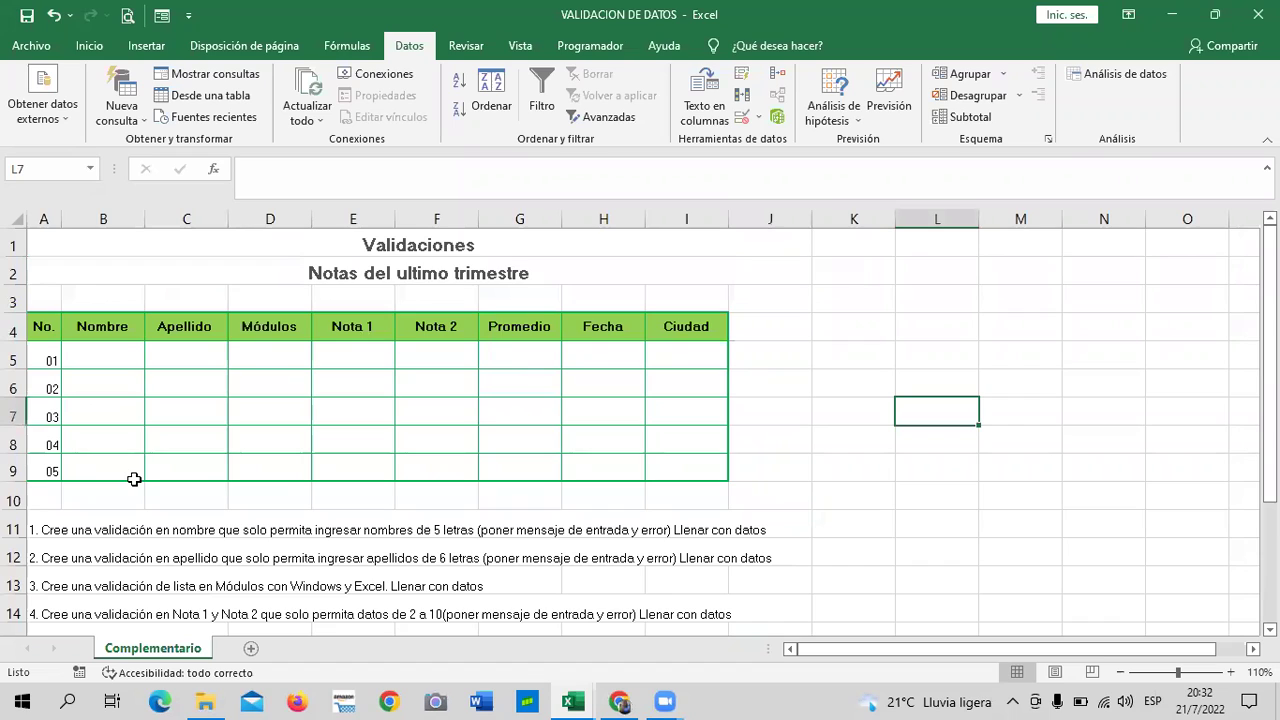
left_click(886, 489)
left_click(98, 354)
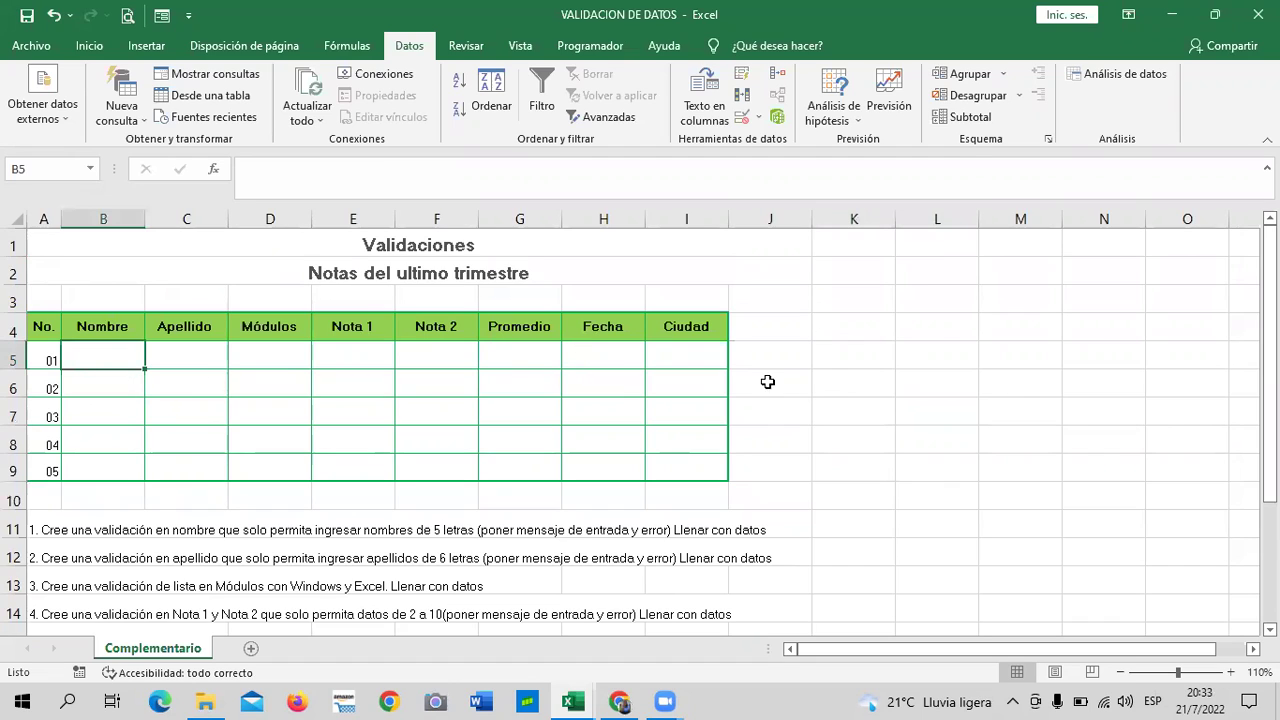
left_click(829, 386)
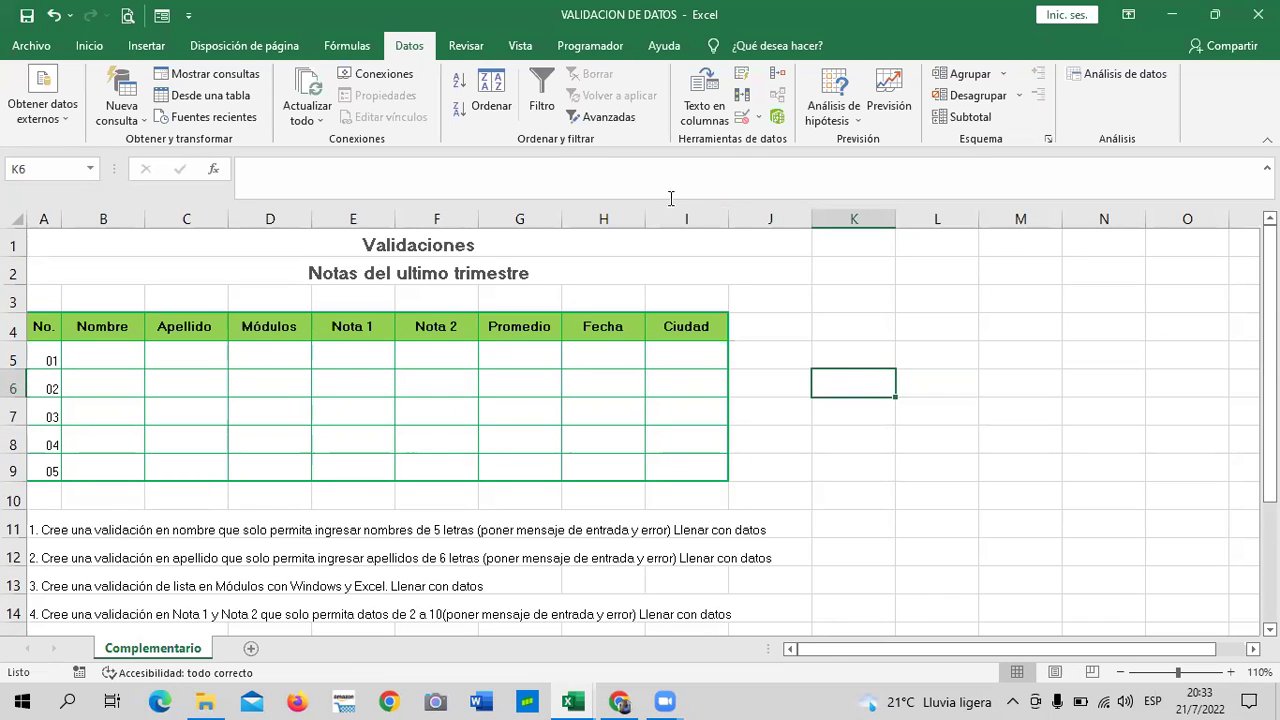
left_click(760, 118)
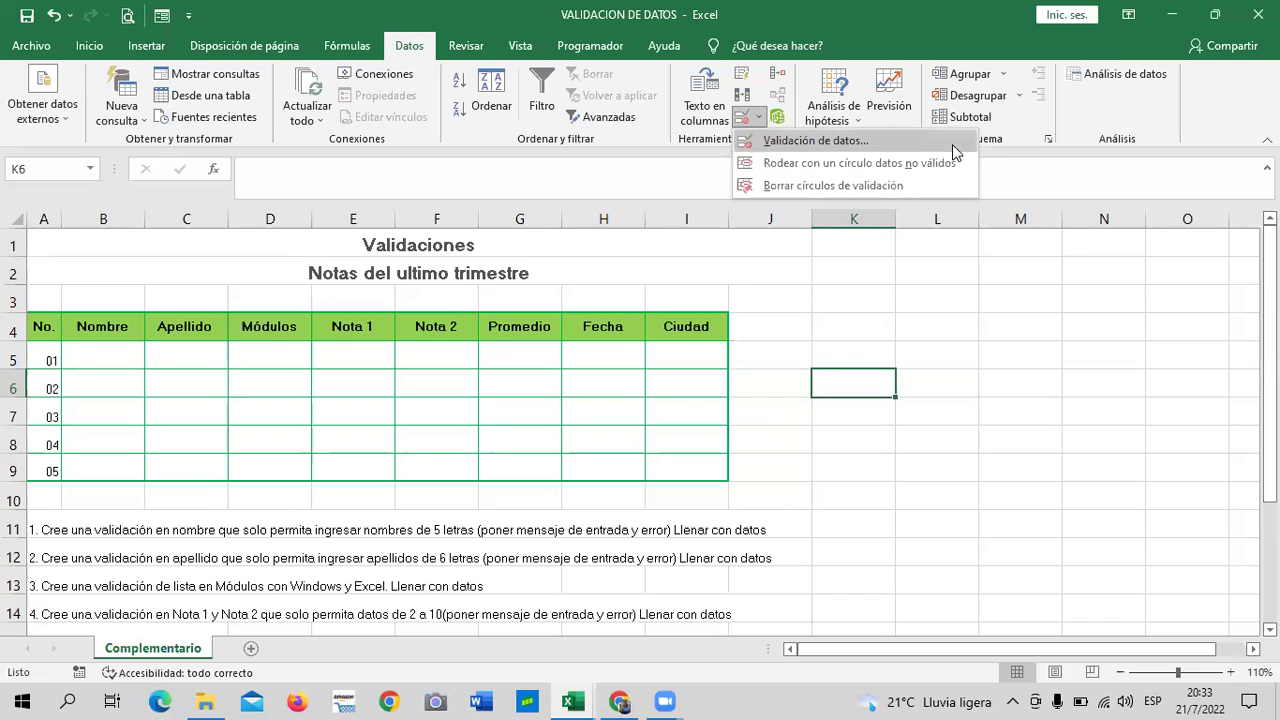
Step: Enter Marta, Luis, Maria, Pedro and Ana into Nombre cells B5 to B9
left_click(940, 455)
left_click(121, 359)
type("Marta")
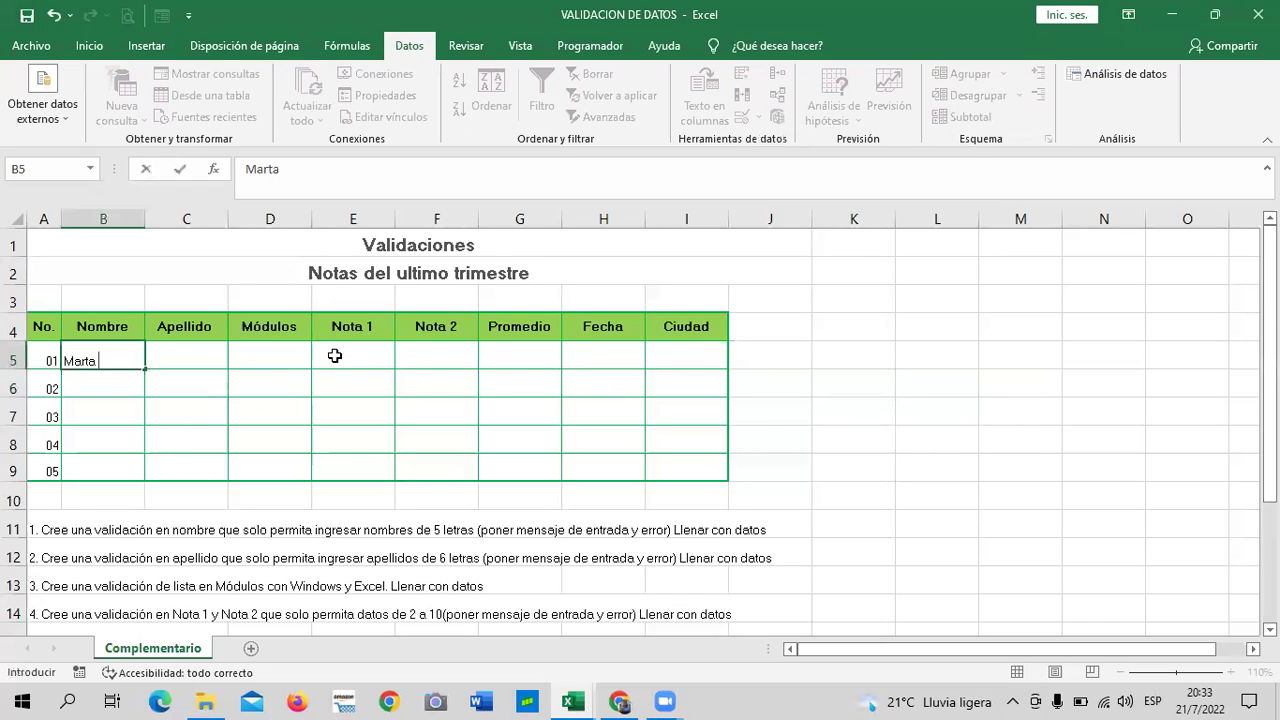
key("Return")
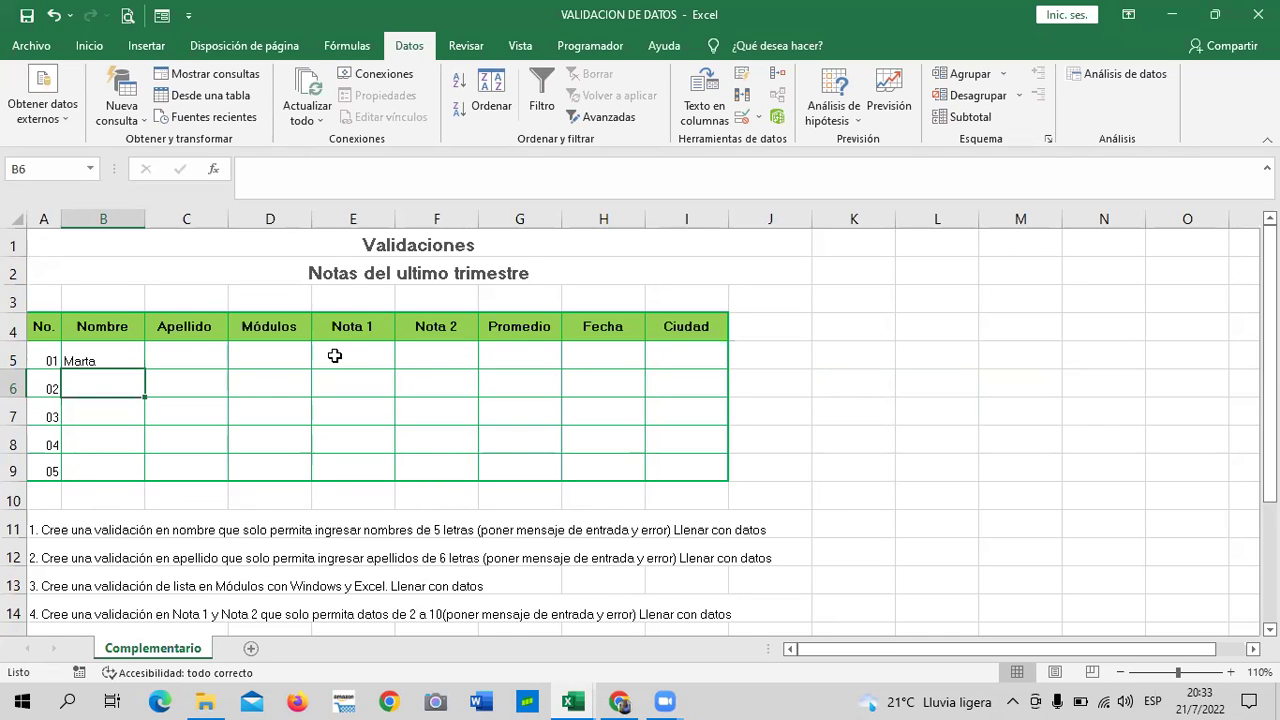
type("Luis")
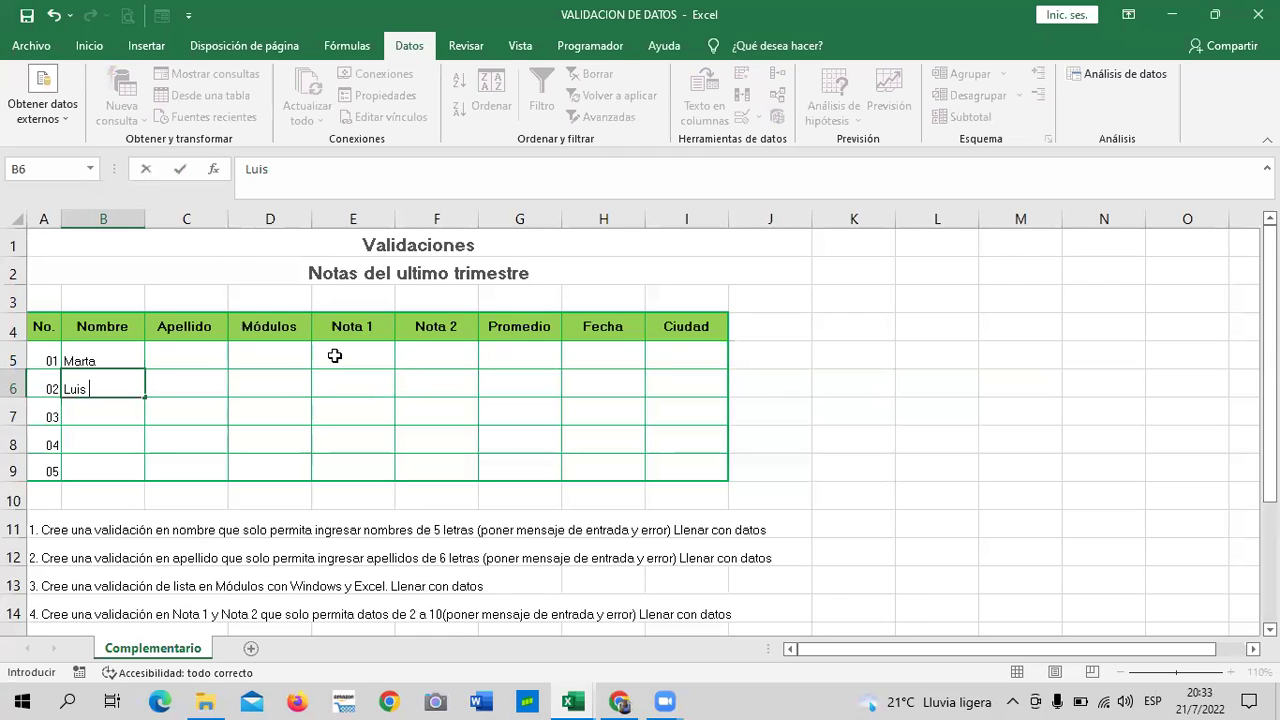
key("Return")
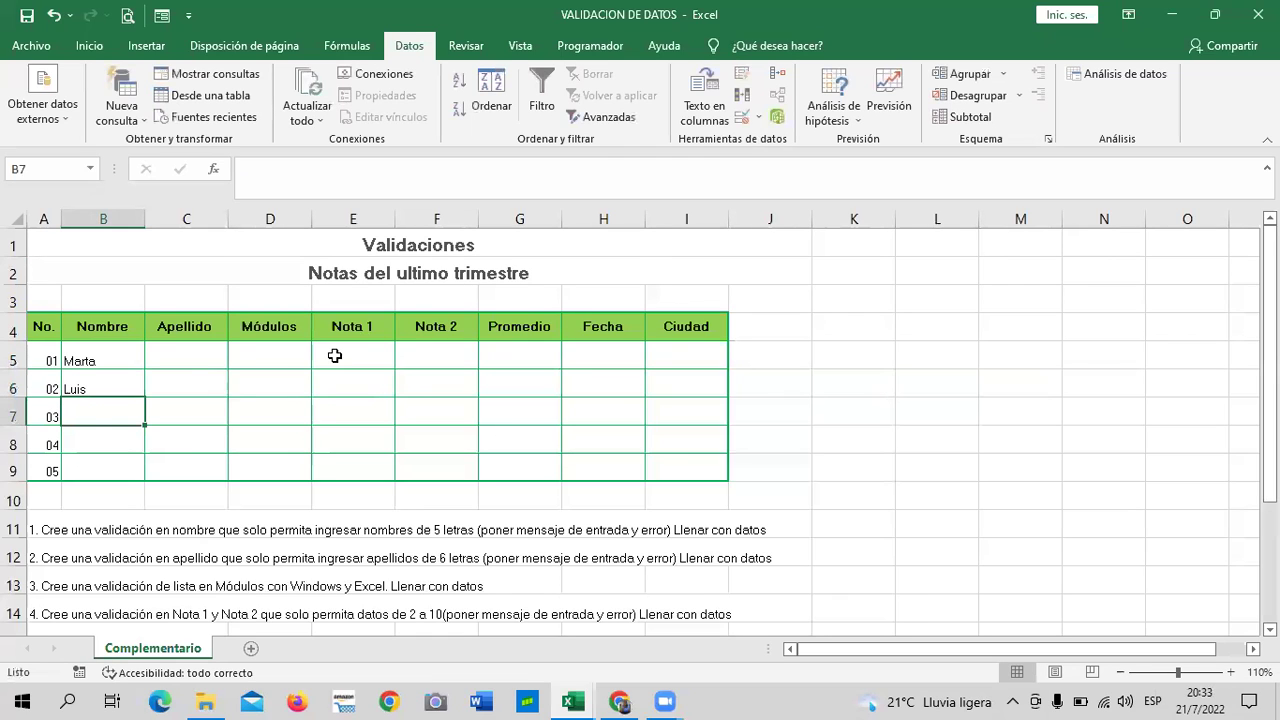
type("Maria")
key("Return")
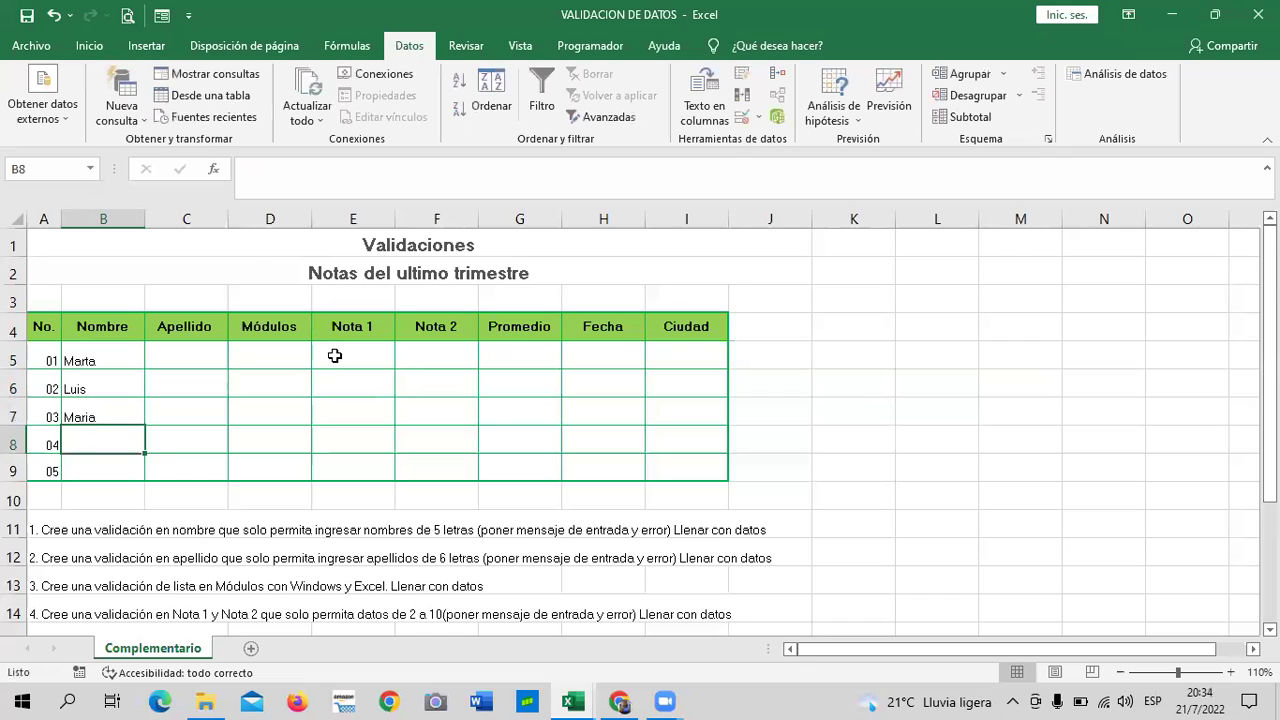
type("Pedro")
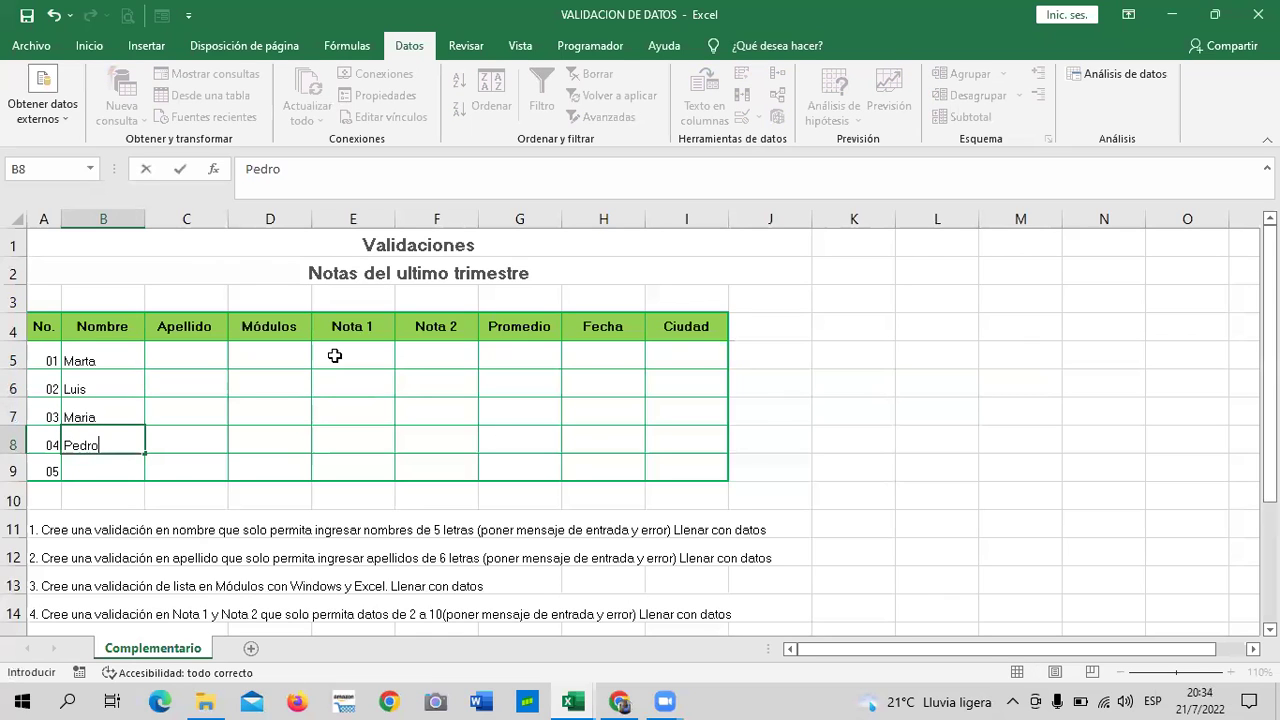
key("Return")
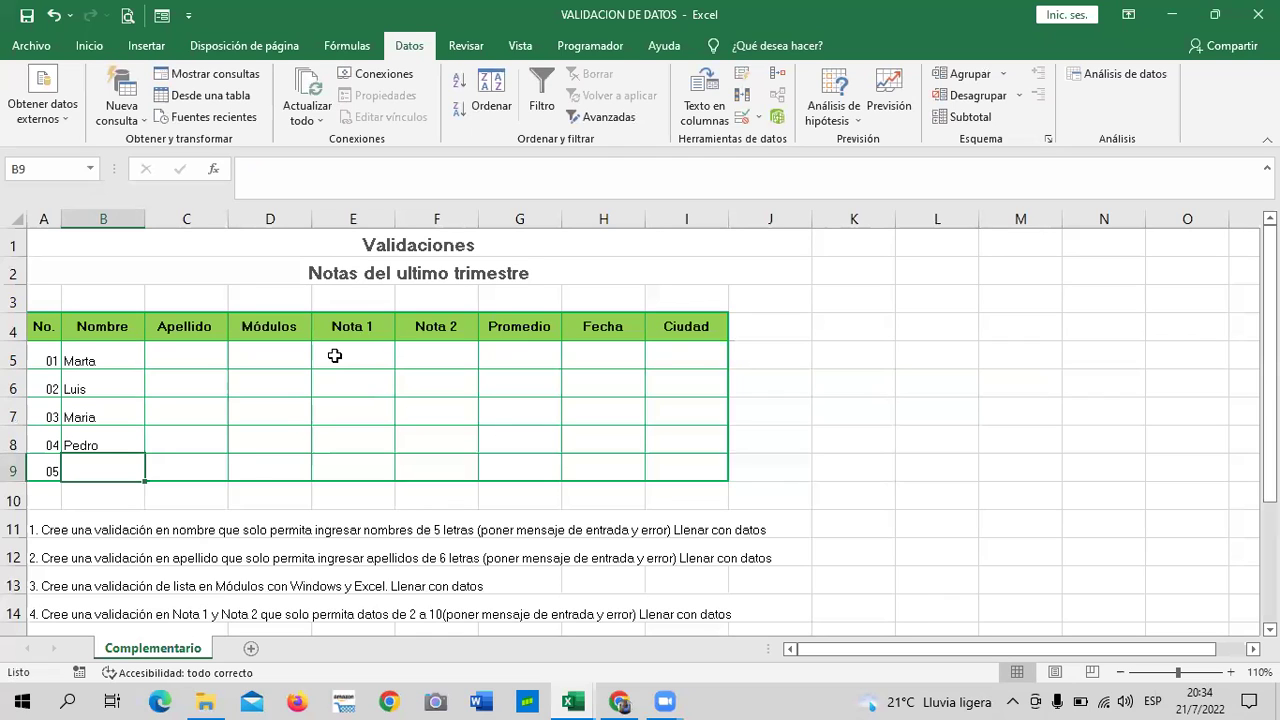
type("Ana")
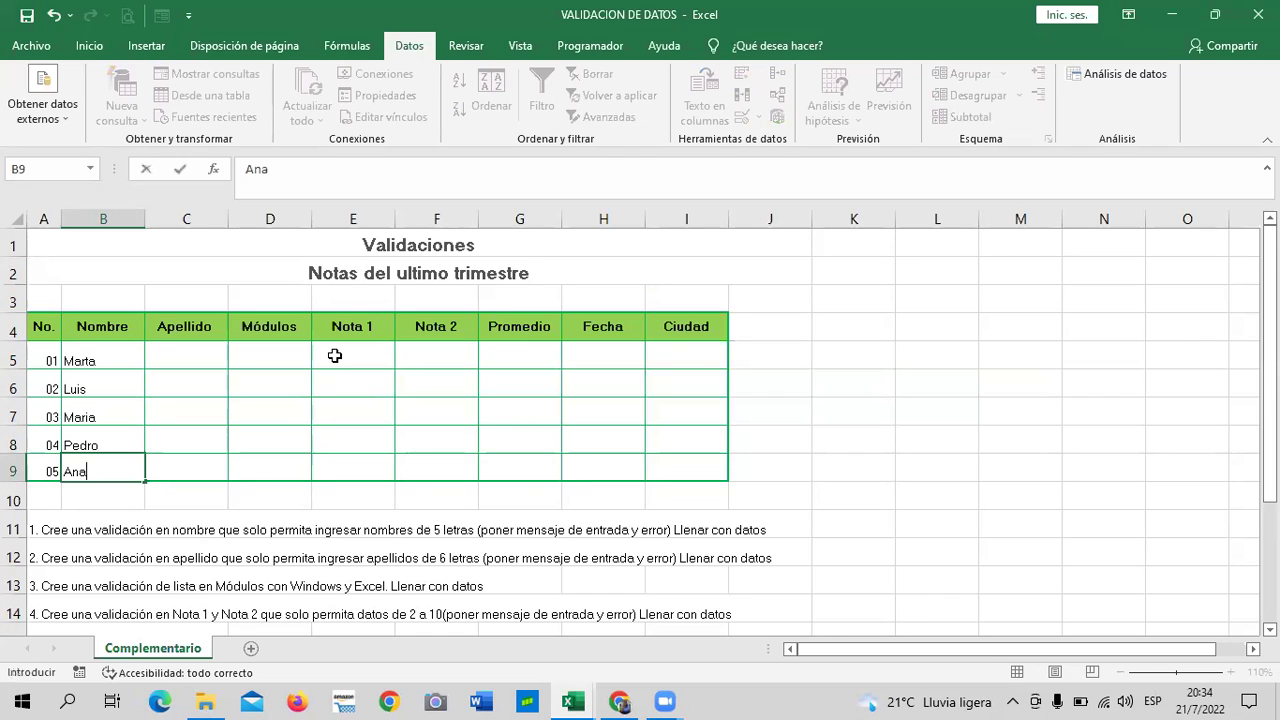
key("Return")
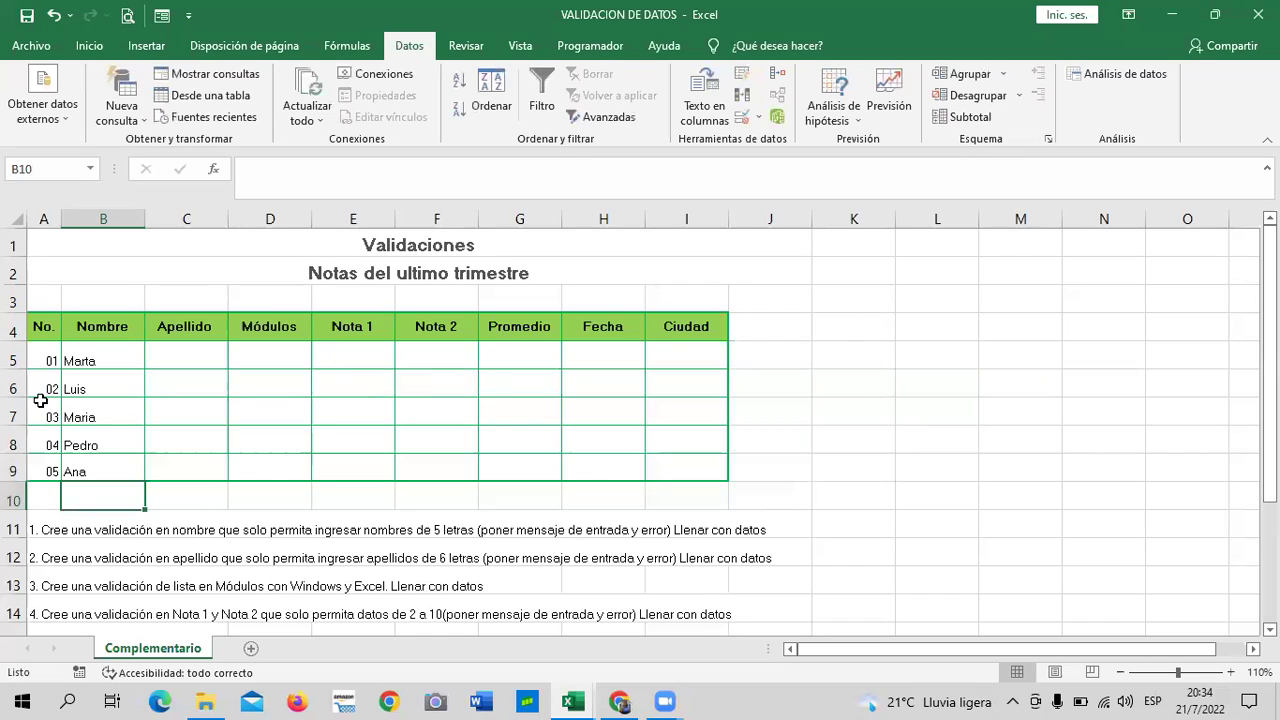
Step: Apply a Longitud del texto 'igual a' 5 validation to cells B5:B9
left_click(882, 436)
left_click_drag(108, 352, 100, 470)
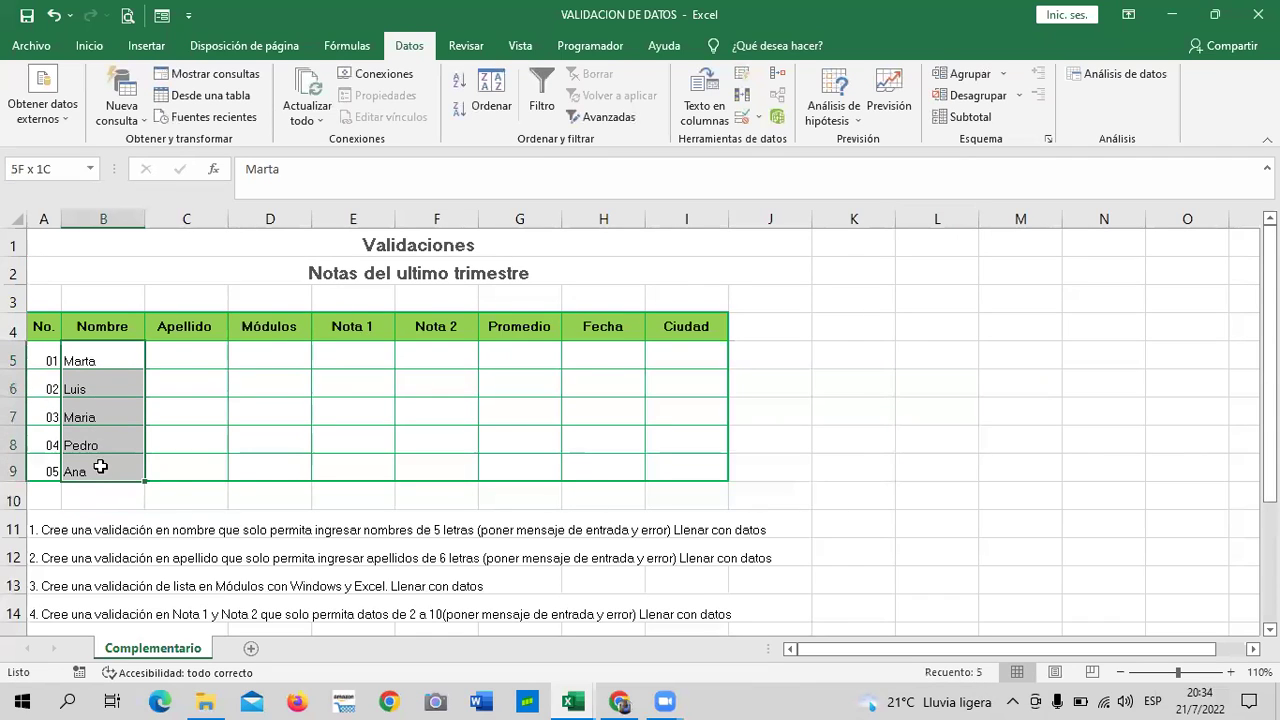
left_click(741, 118)
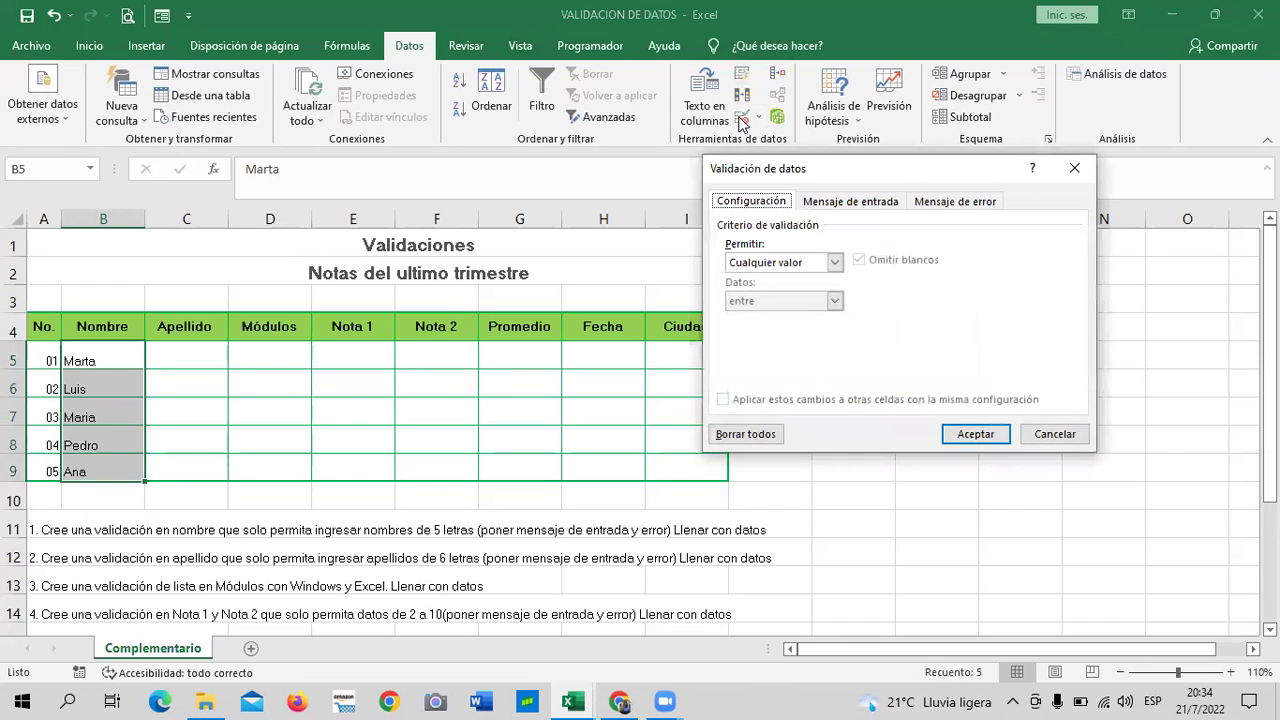
left_click(830, 264)
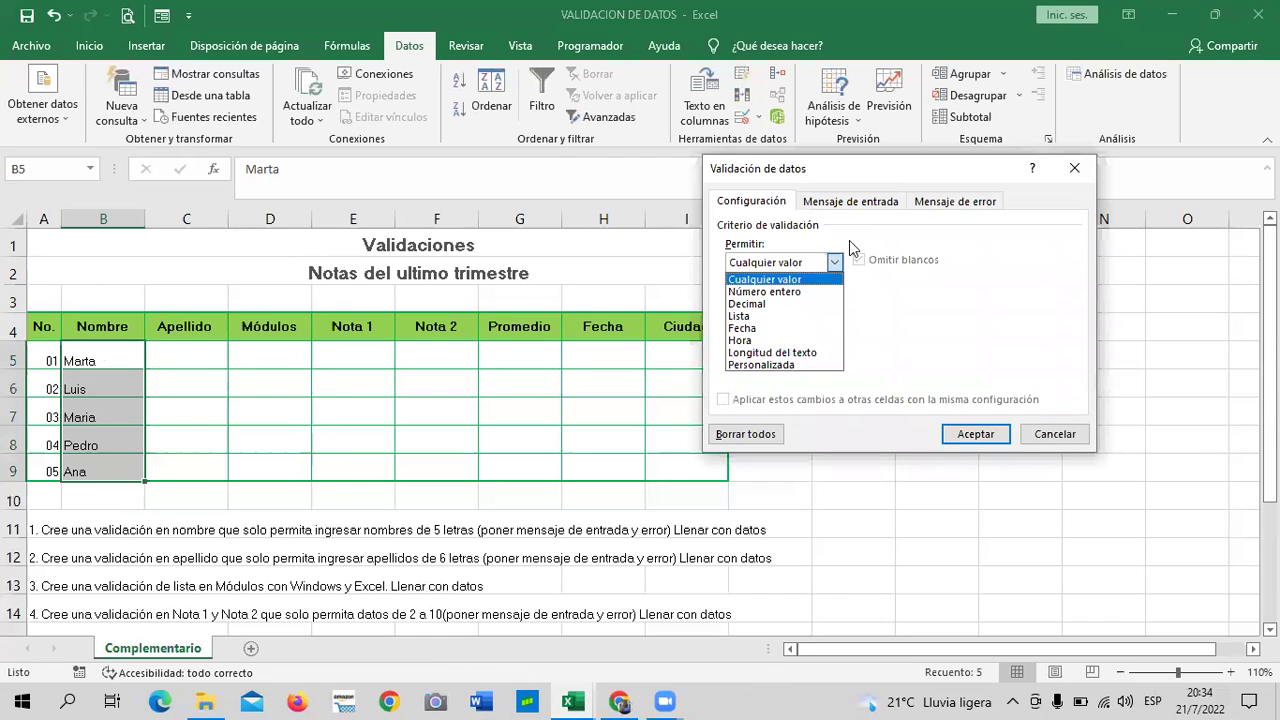
left_click(829, 355)
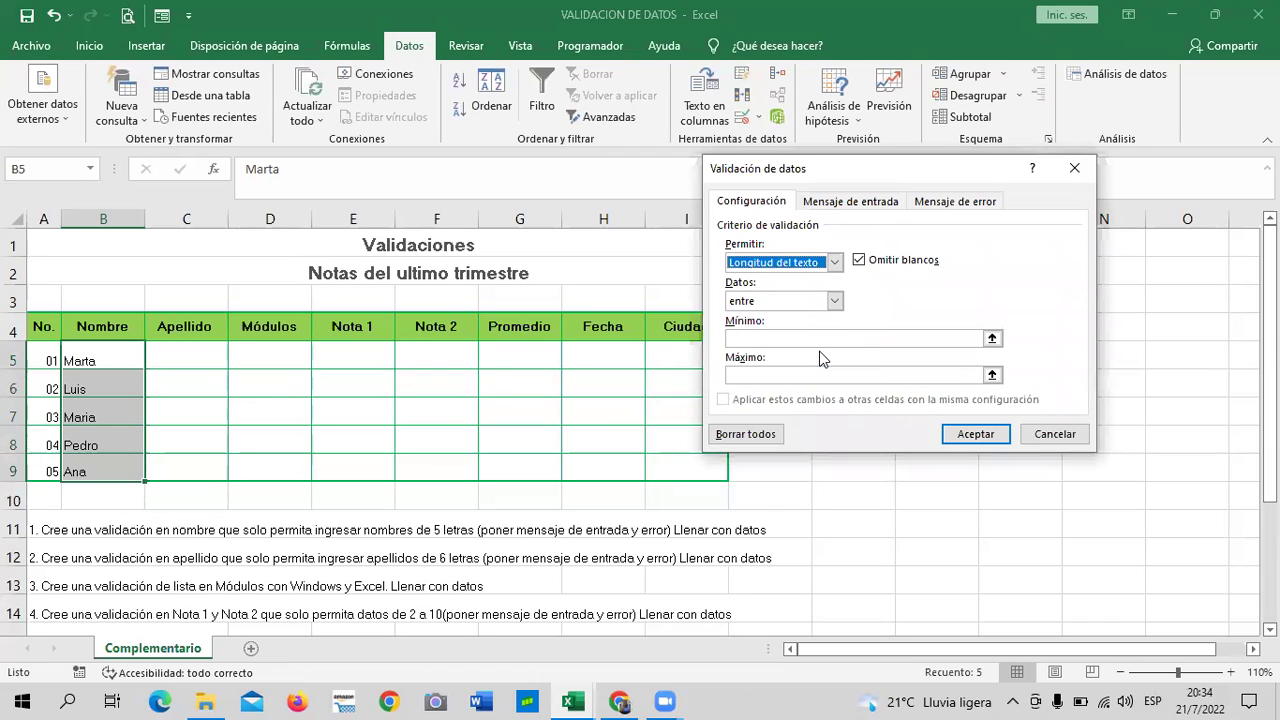
left_click(835, 301)
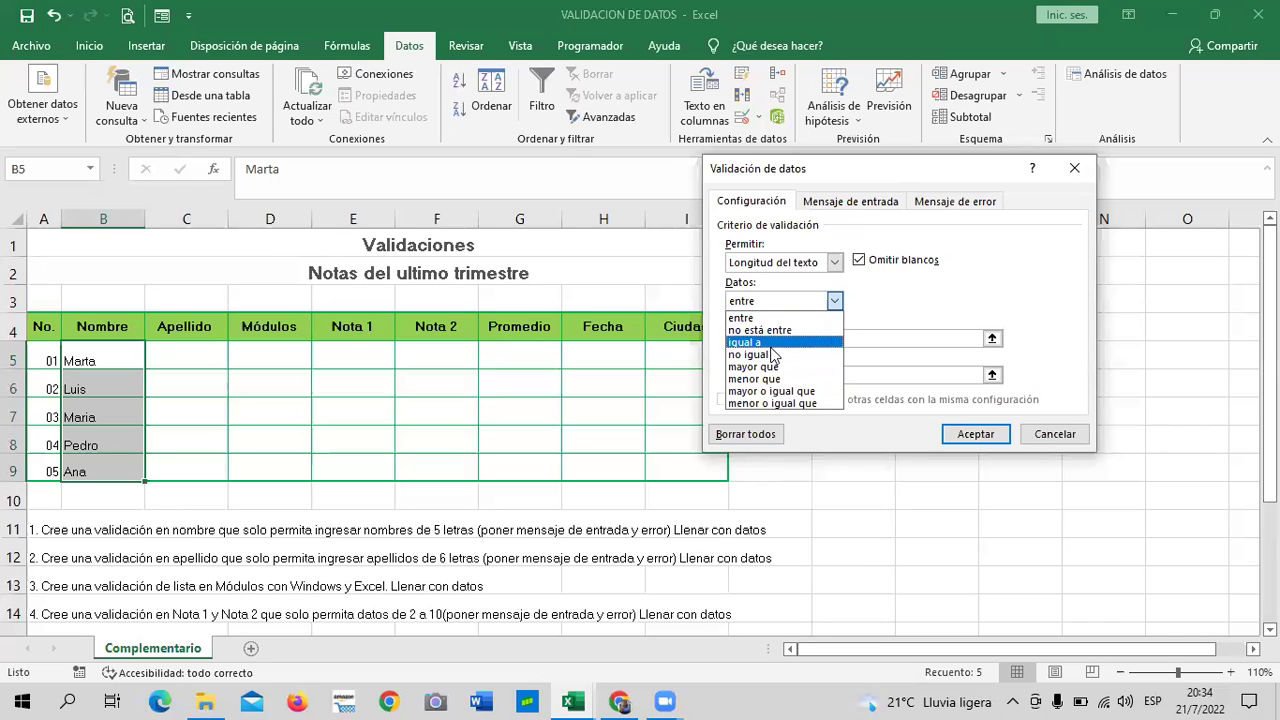
left_click(776, 342)
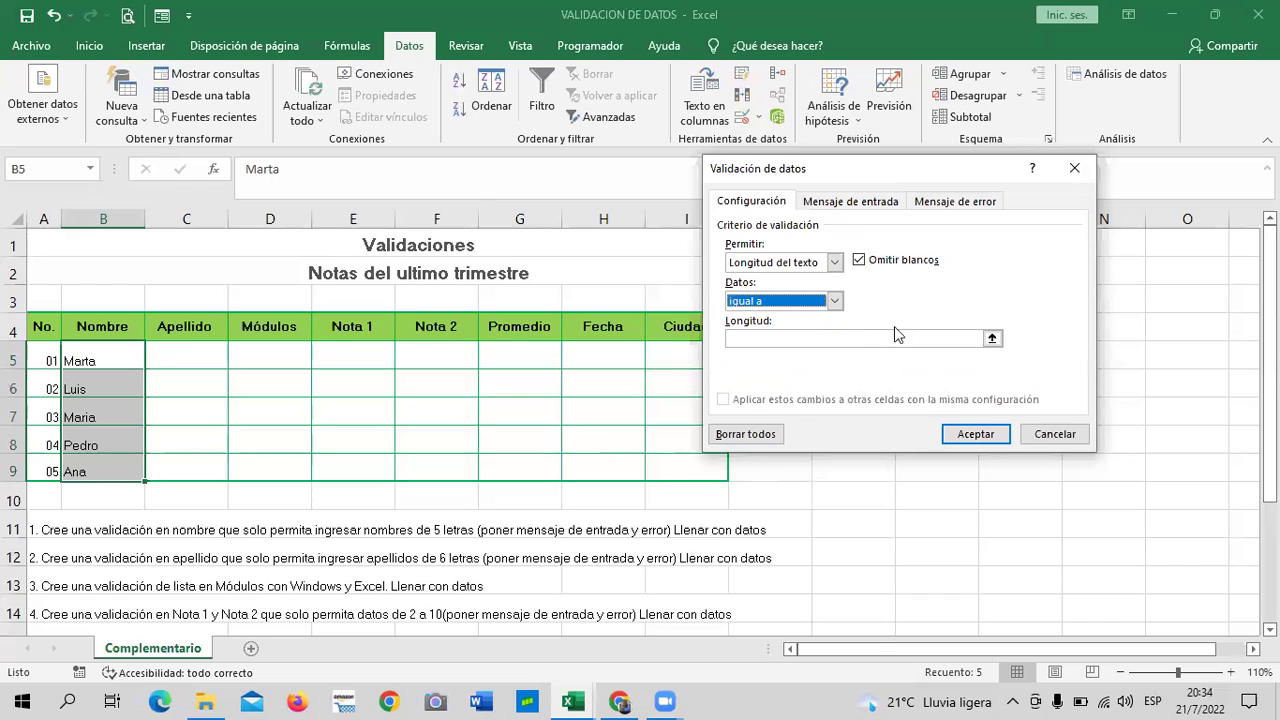
left_click(778, 338)
type("5")
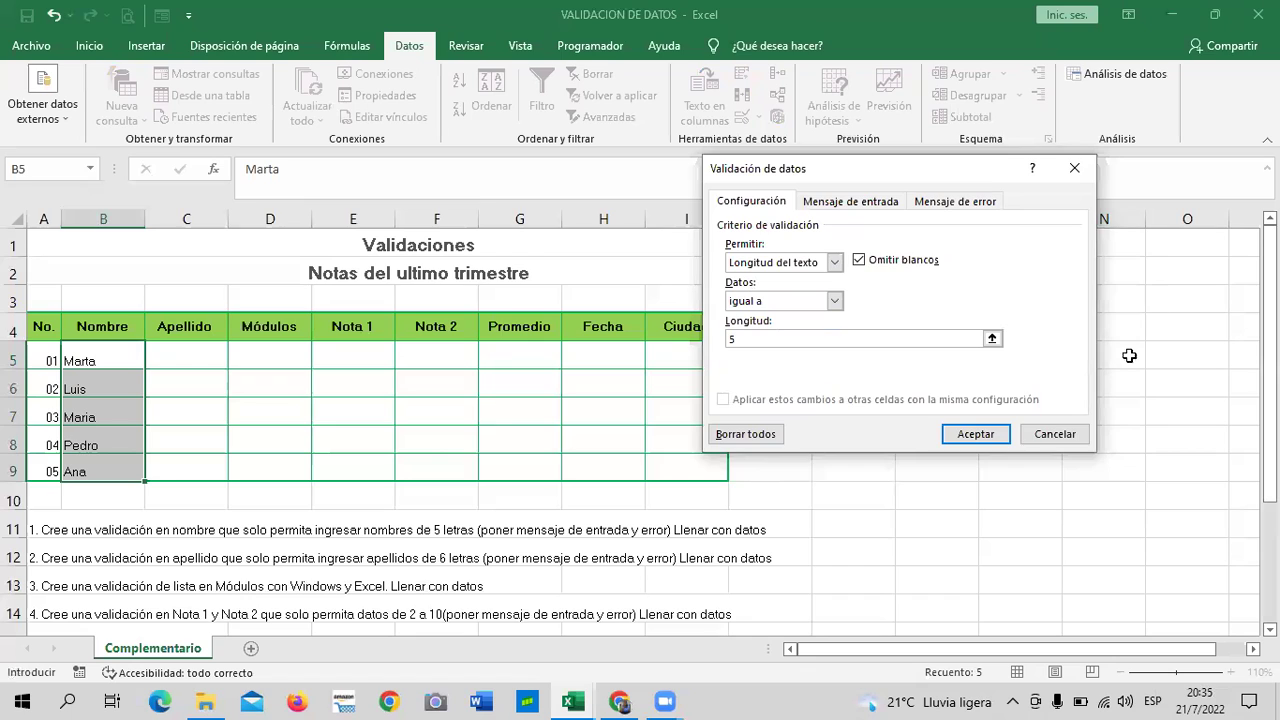
left_click(978, 434)
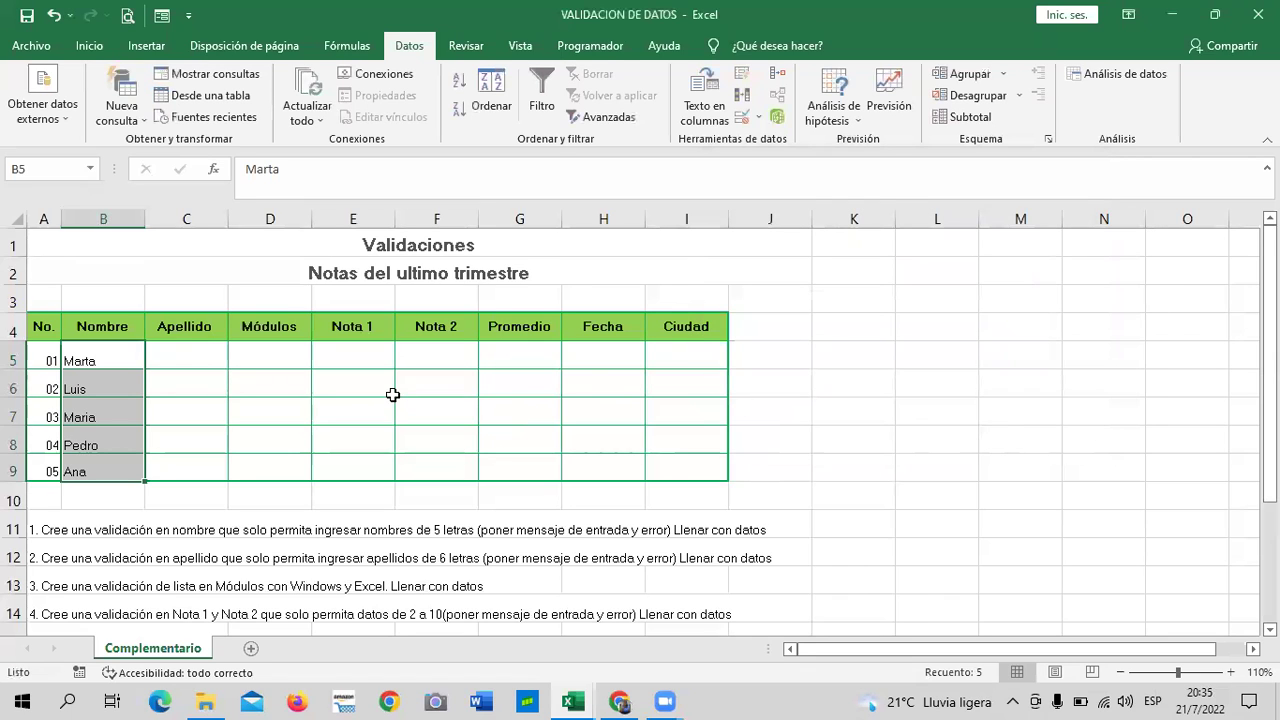
left_click(319, 393)
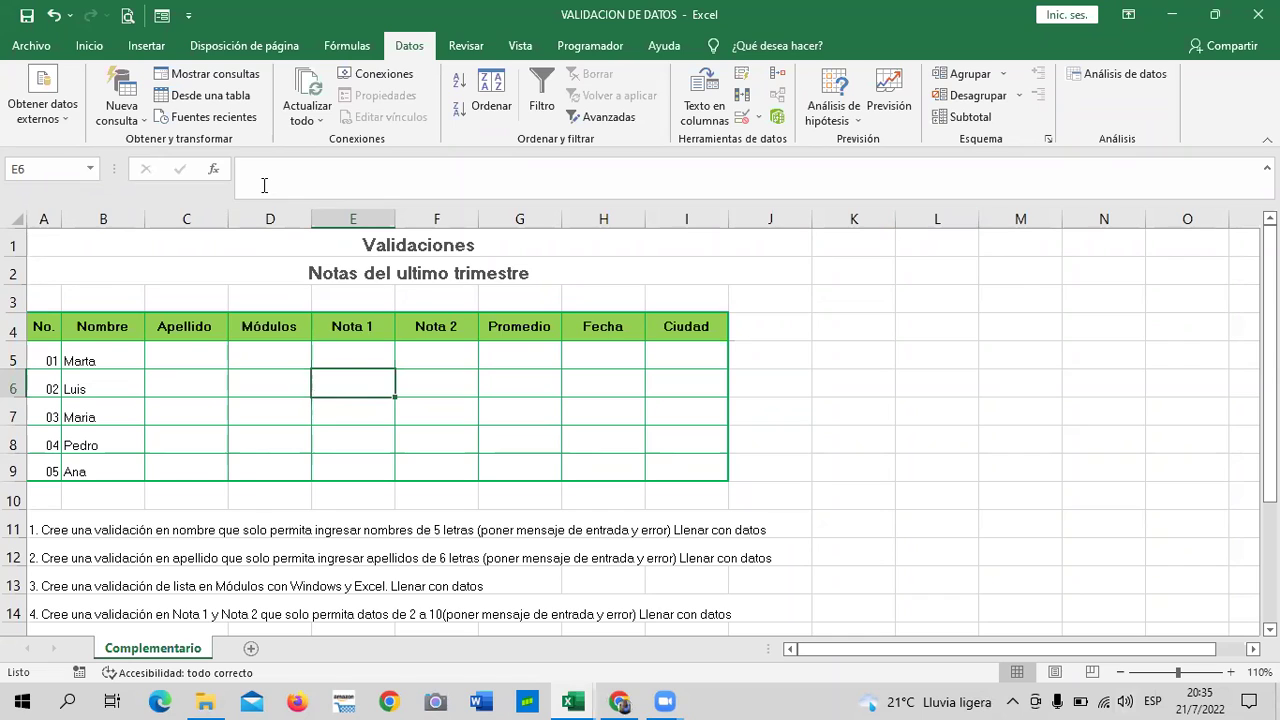
left_click(296, 371)
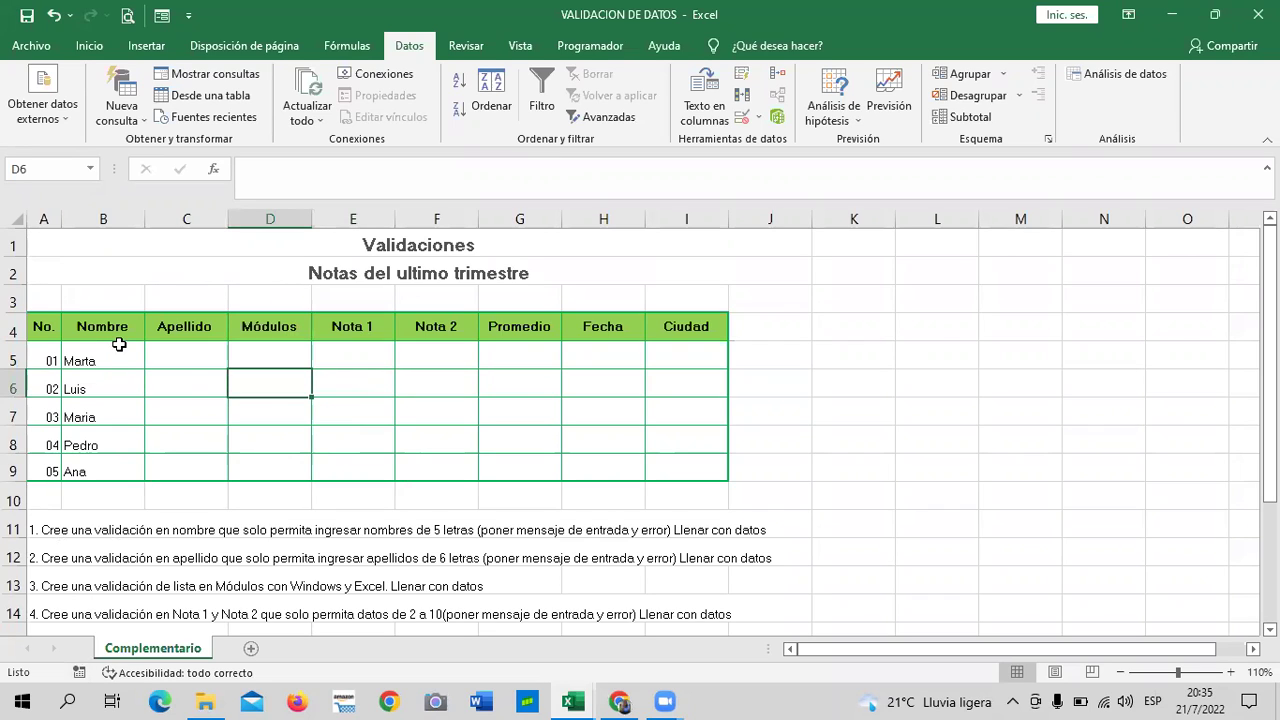
left_click_drag(112, 358, 110, 468)
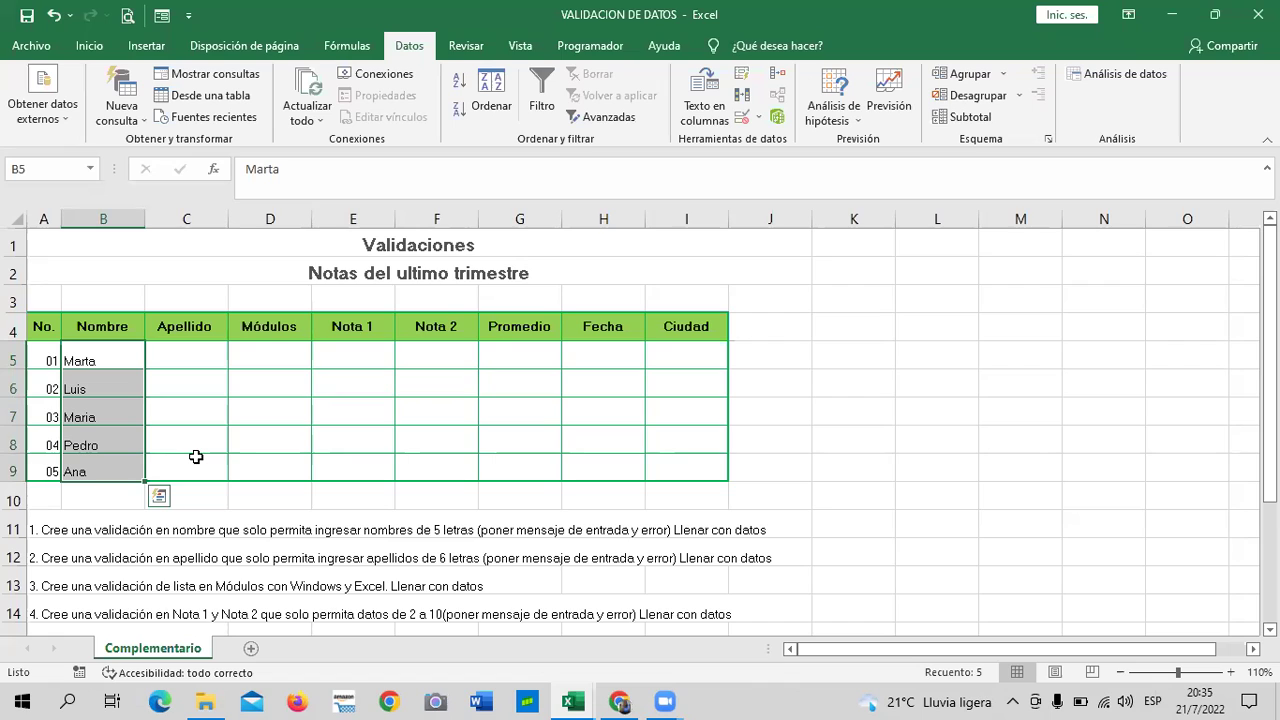
left_click(757, 118)
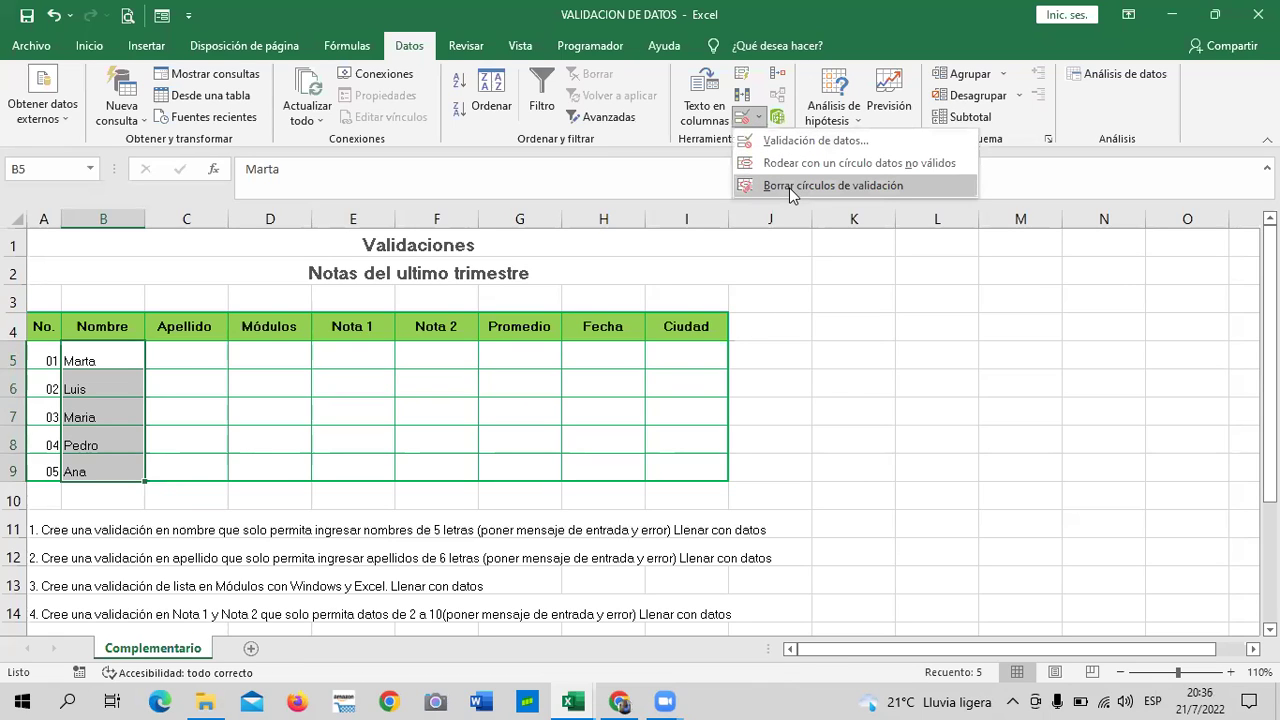
left_click(800, 163)
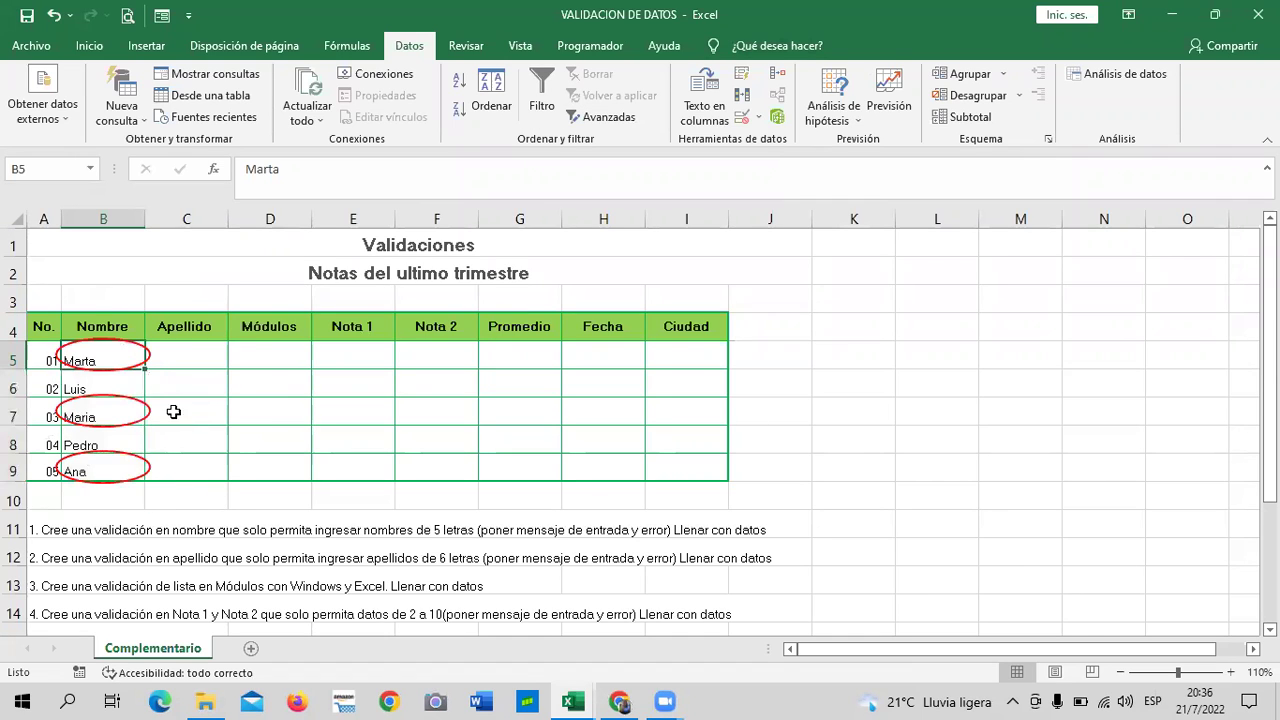
left_click(90, 445)
left_click(108, 414)
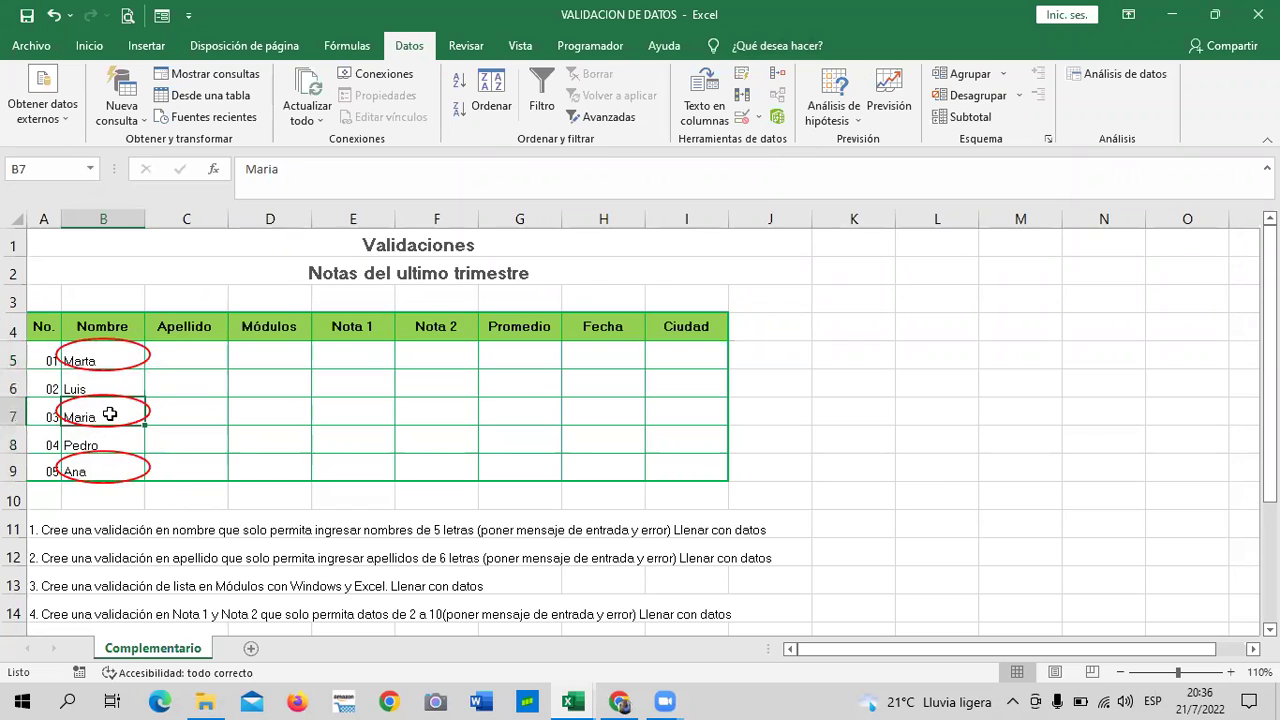
left_click(758, 118)
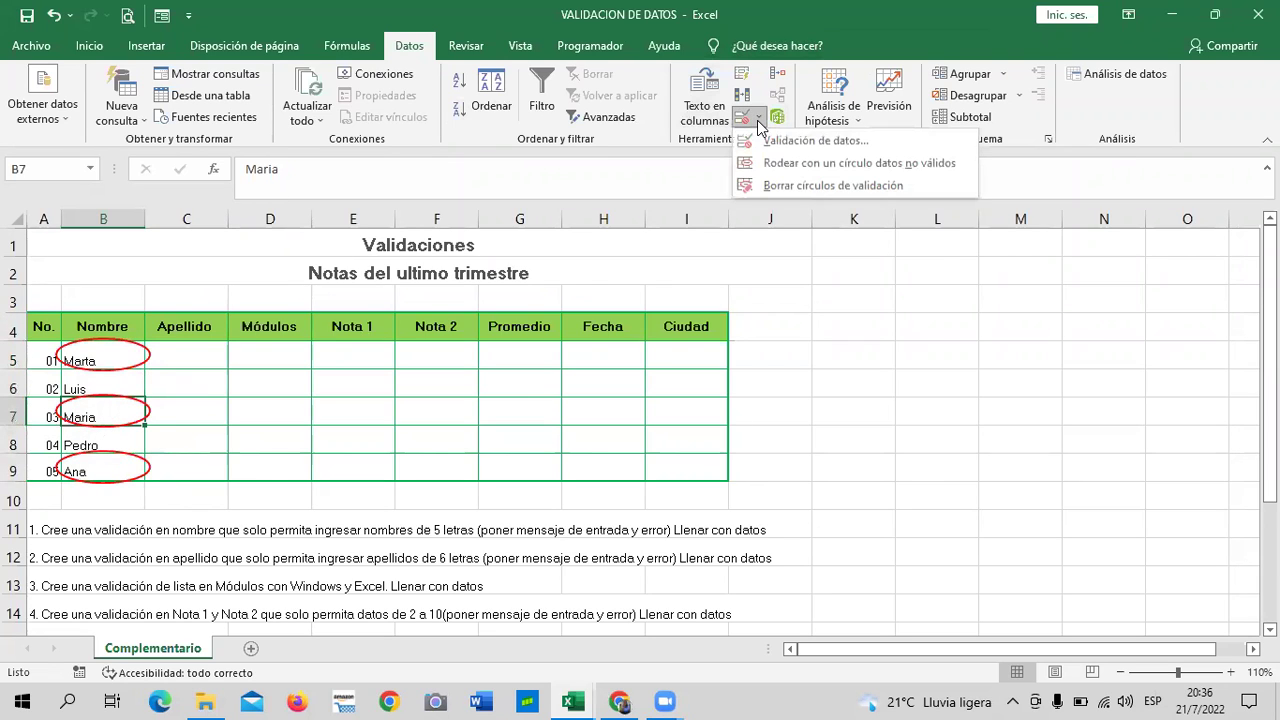
left_click(787, 187)
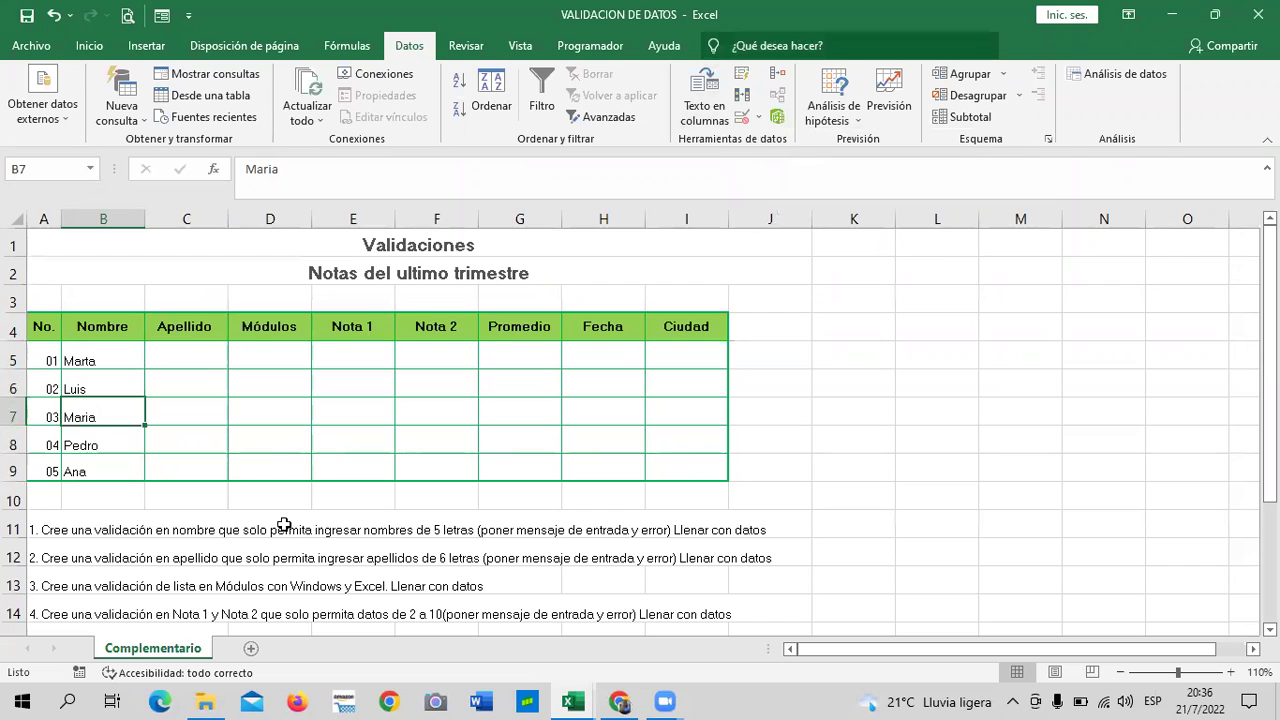
Step: Clear the Nombre cells B5:B9 and check that their existing 5-character validation rule is still there
left_click(300, 443)
left_click_drag(116, 360, 119, 474)
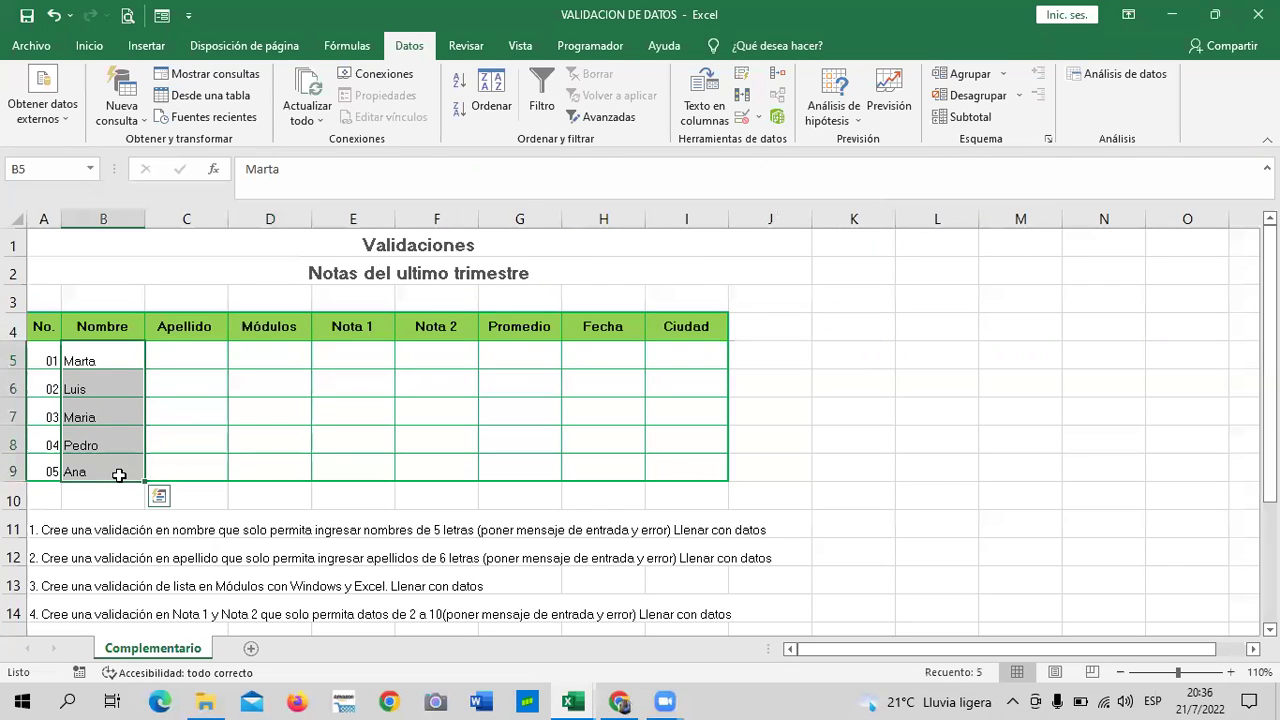
key("BackSpace")
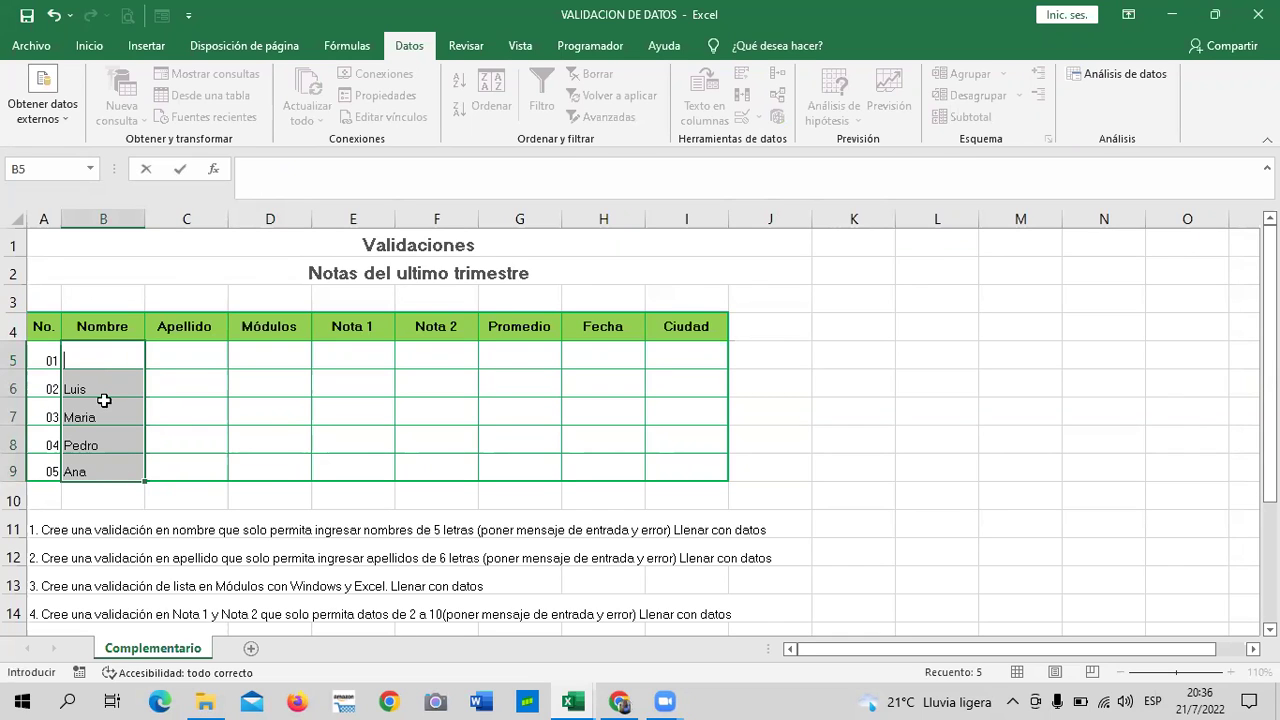
left_click_drag(100, 360, 97, 470)
key("Delete")
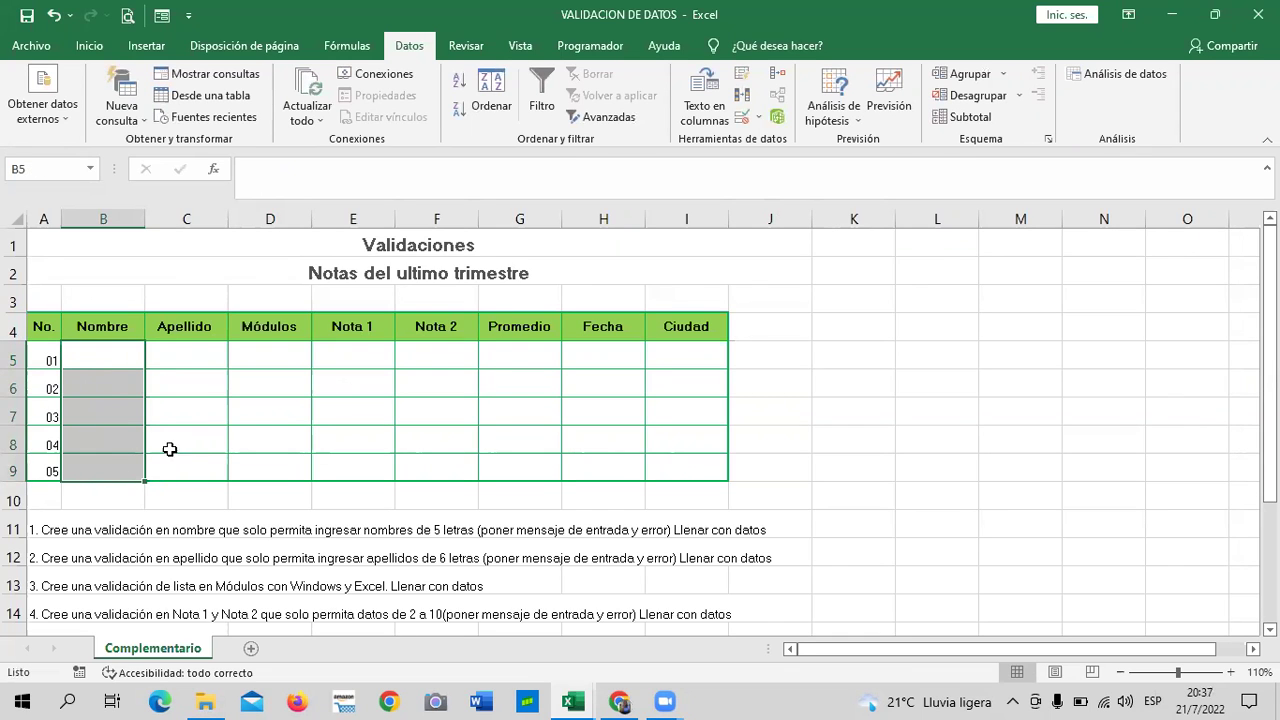
left_click_drag(905, 384, 903, 362)
left_click_drag(106, 350, 129, 465)
left_click(745, 124)
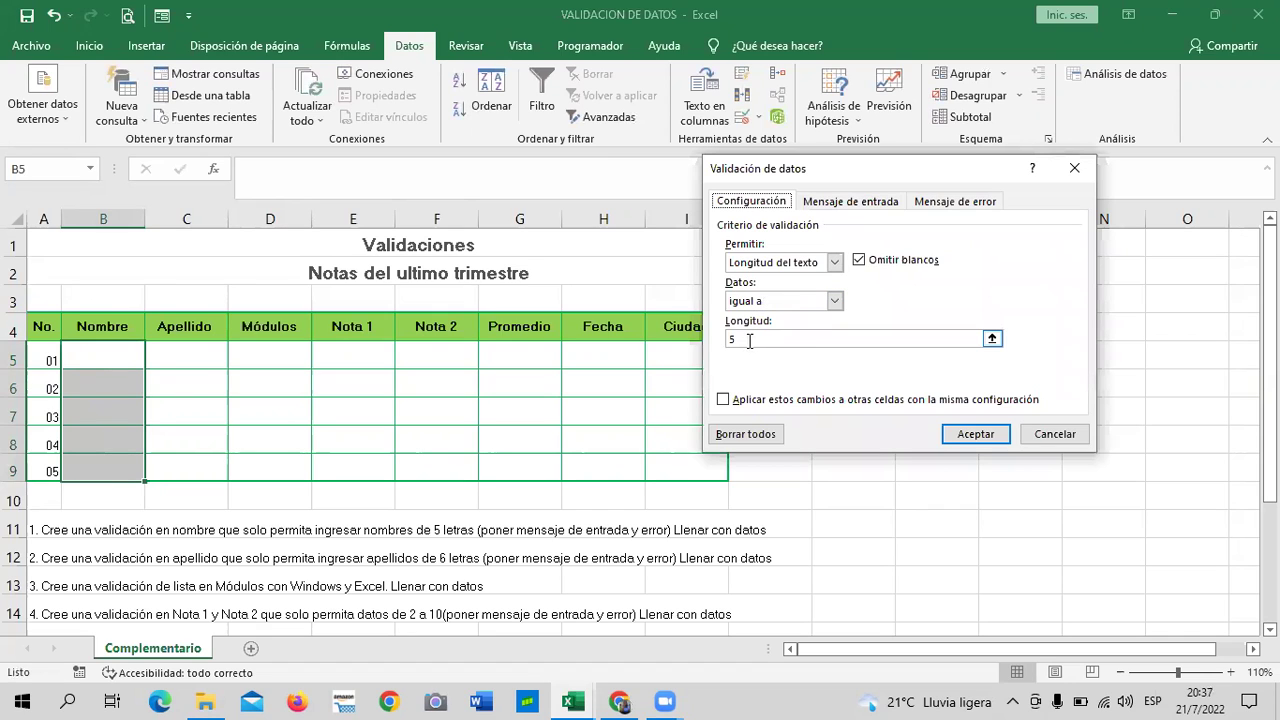
left_click(984, 436)
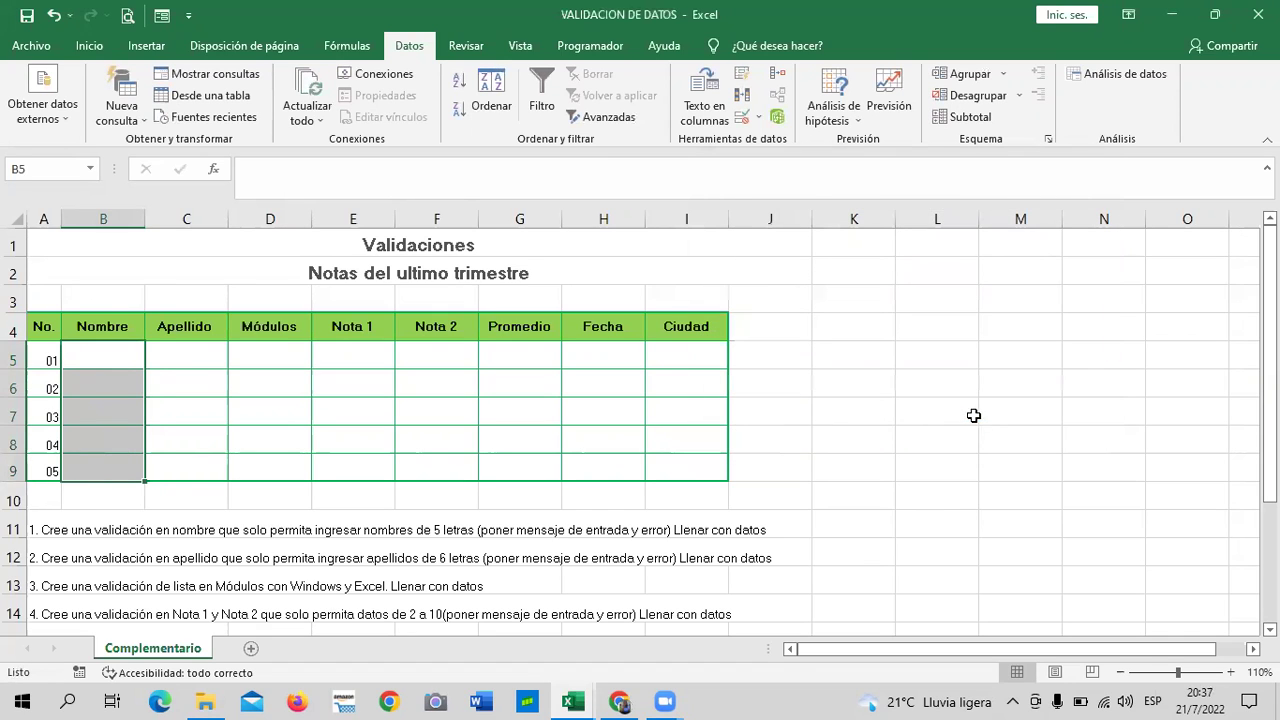
left_click(973, 415)
Step: Enter Maria in B5 and Pedro in B6
left_click(89, 346)
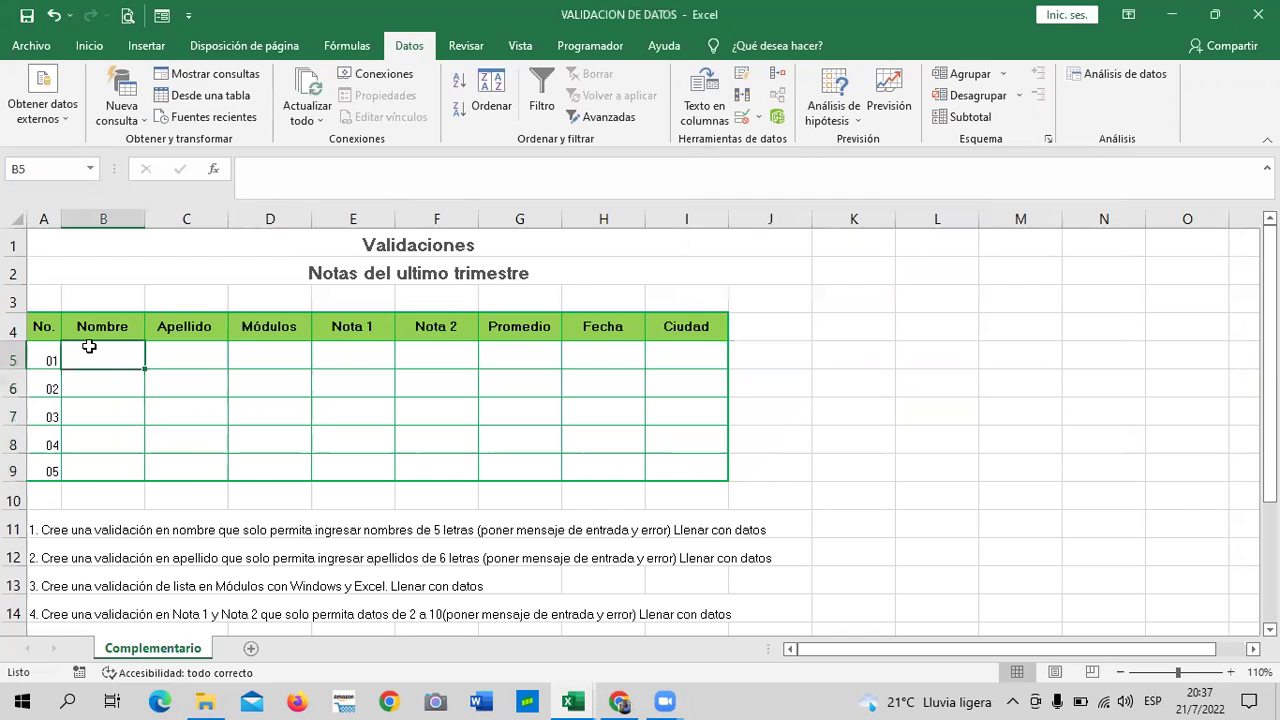
type("Maria")
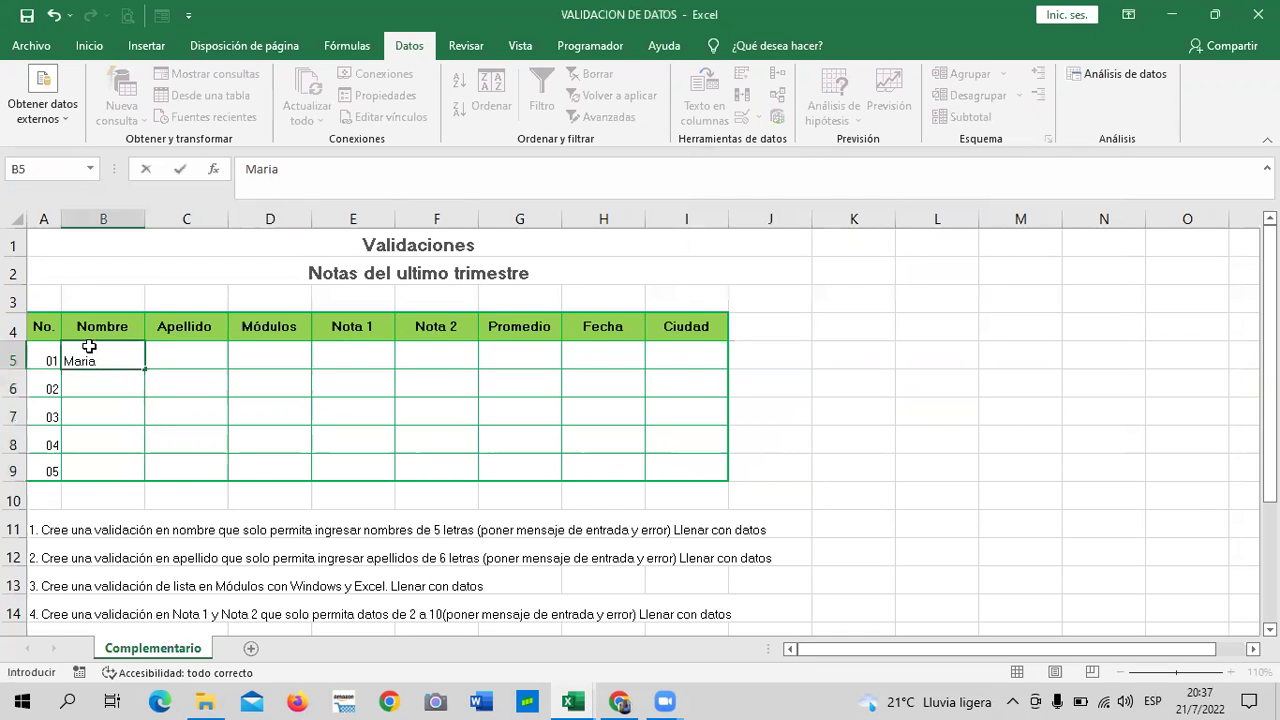
key("Return")
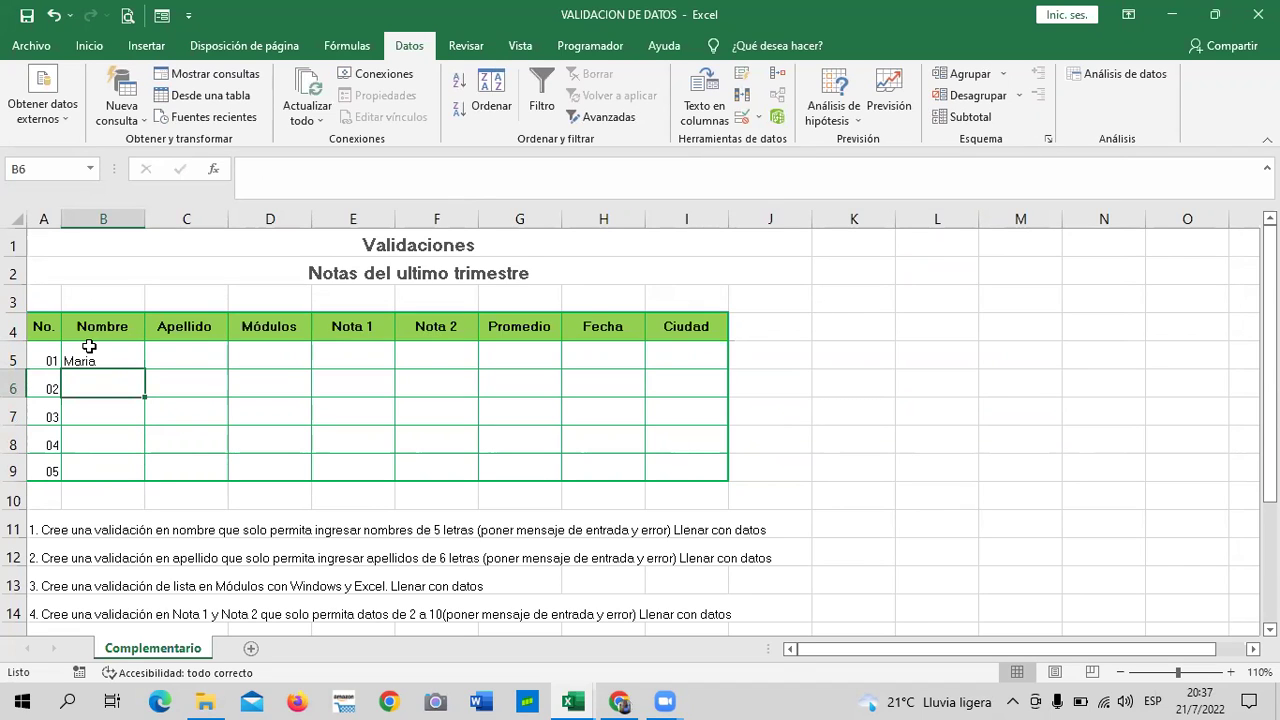
type("P")
type("edro")
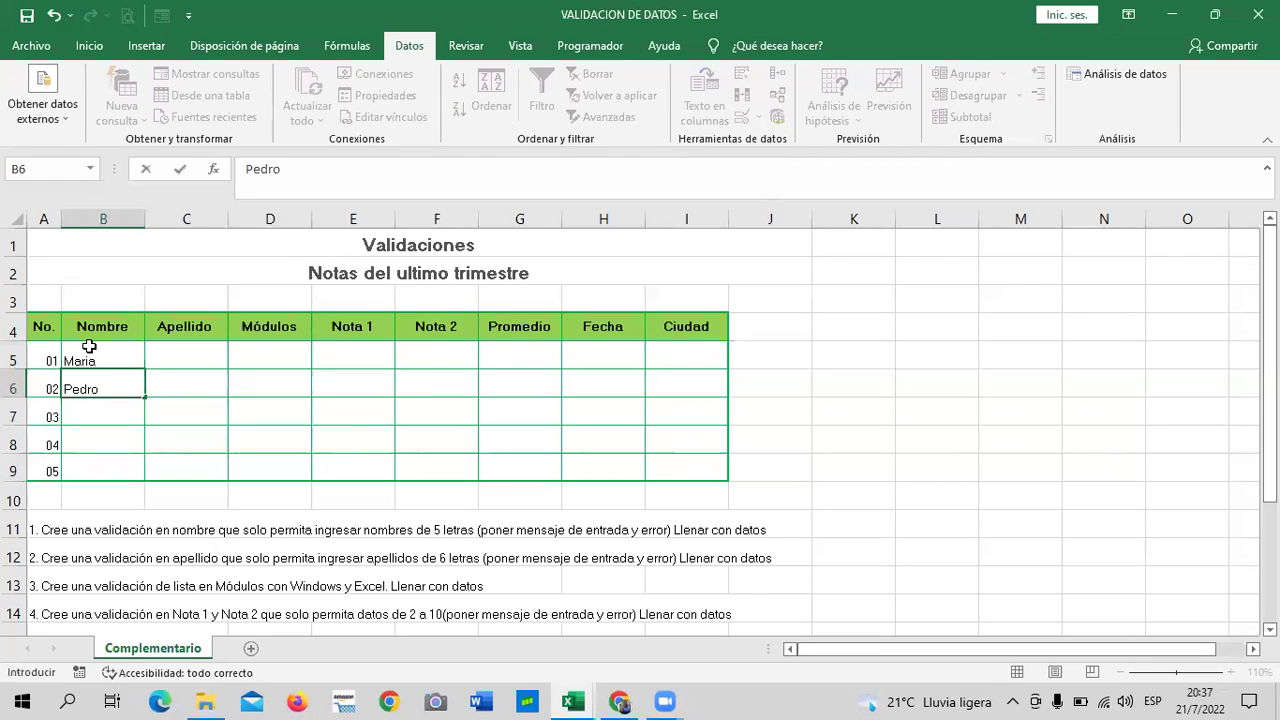
key("Return")
Step: Try entering Luis in B7, then discard it when validation rejects it
type("Luis")
key("Return")
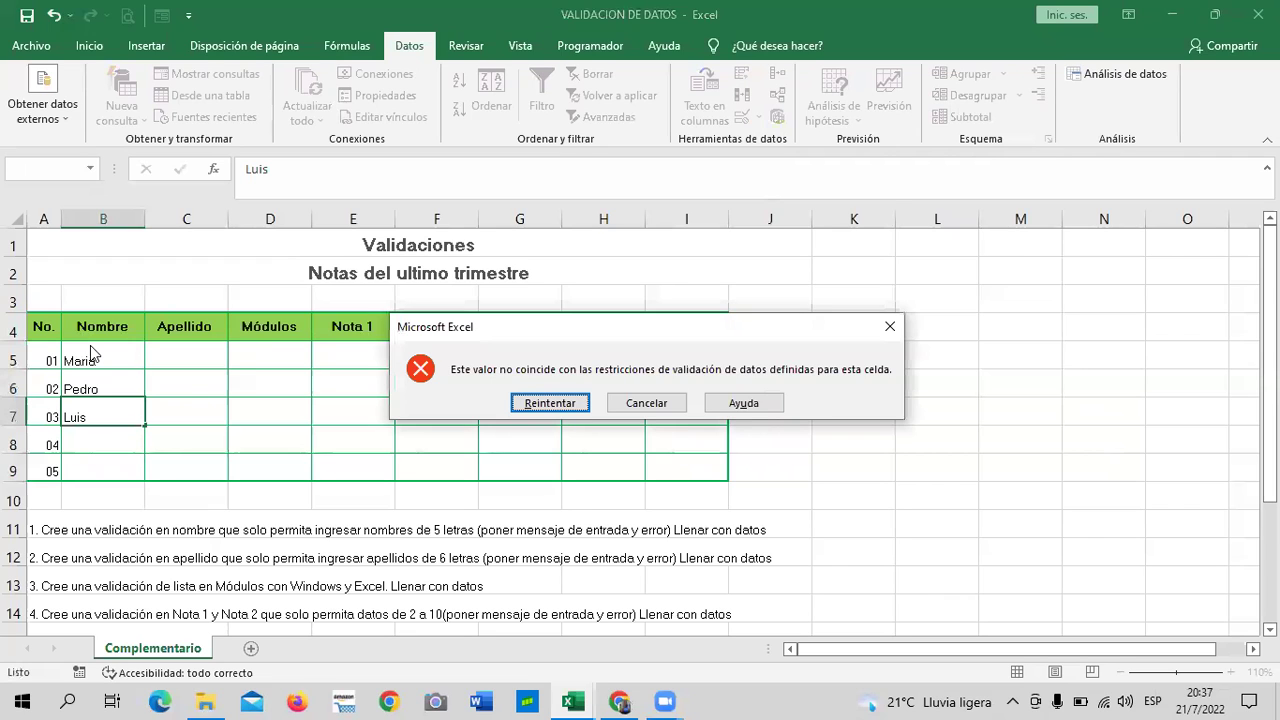
left_click(648, 402)
left_click(103, 460)
left_click(95, 411)
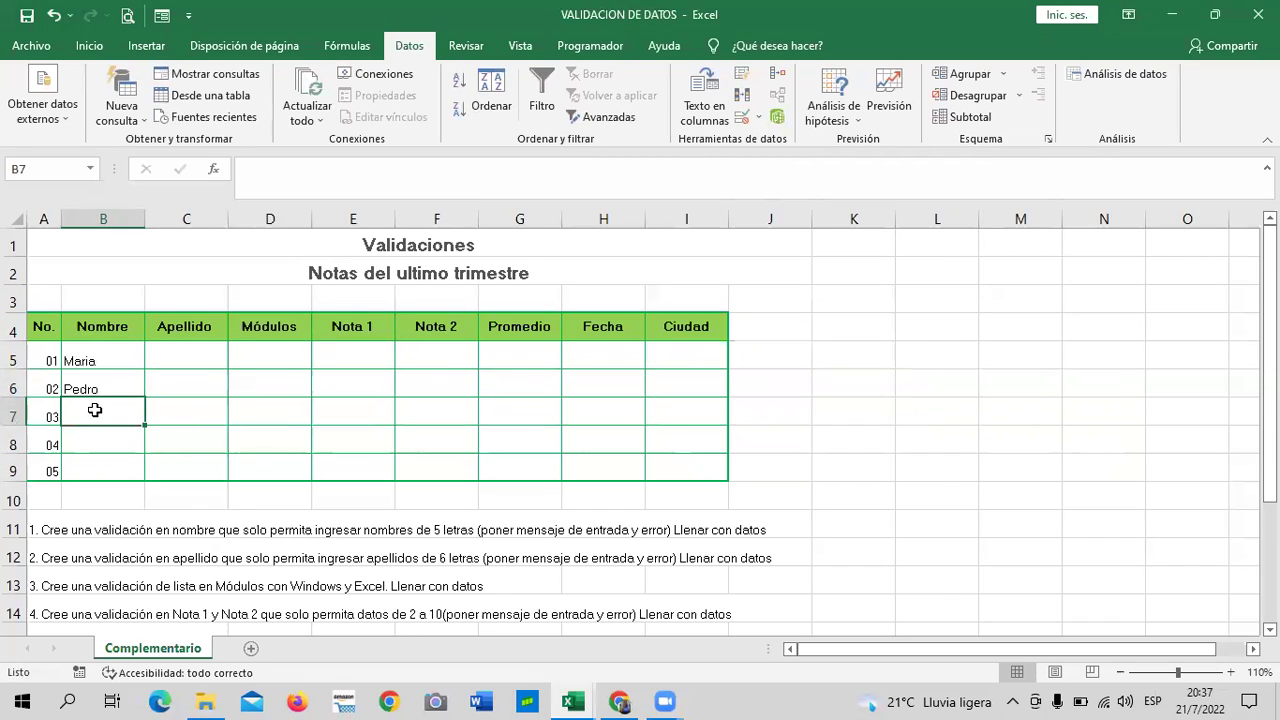
Step: Enter Marco in B7 and Sofia in B8, leaving B9 empty
type("Maria")
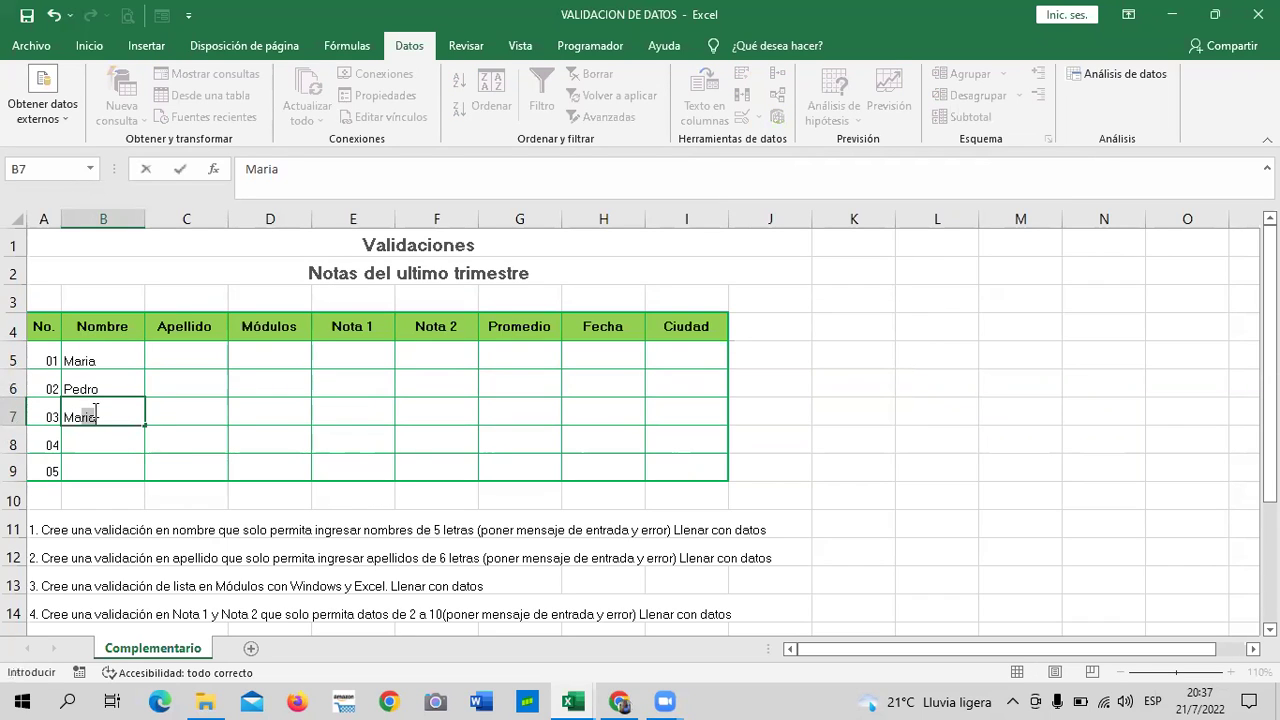
type("co")
key("Return")
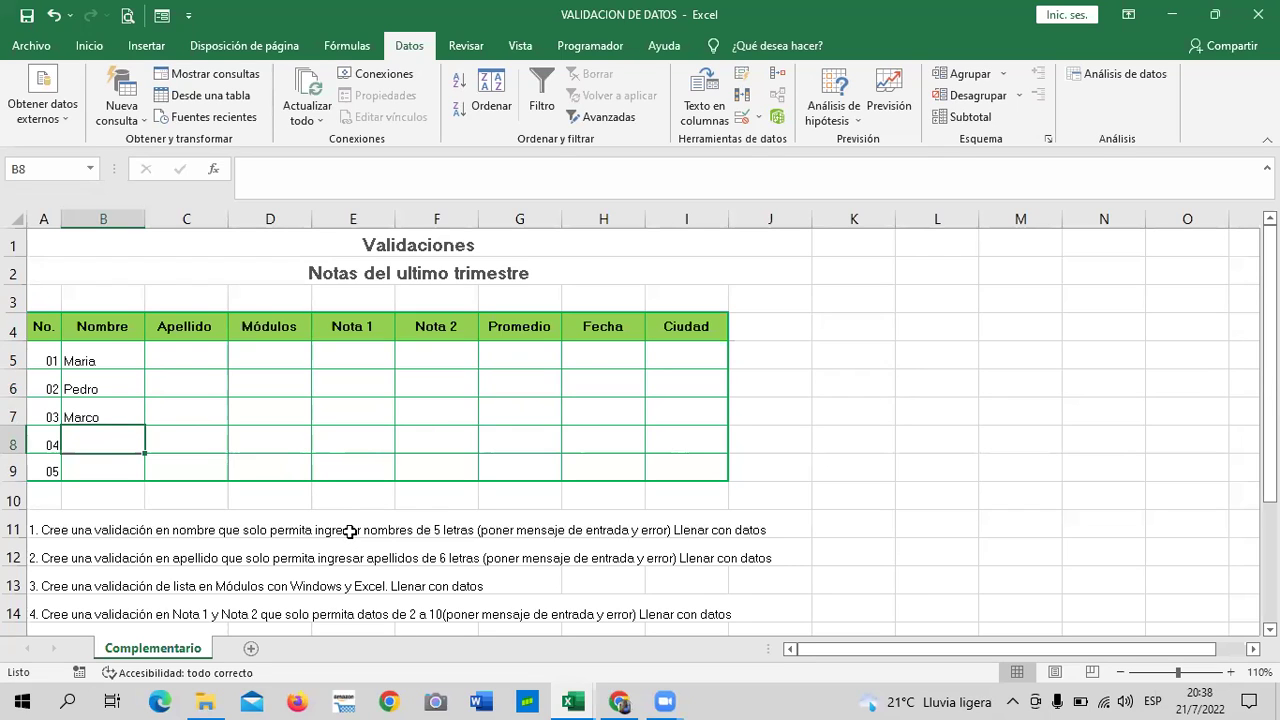
type("Lu")
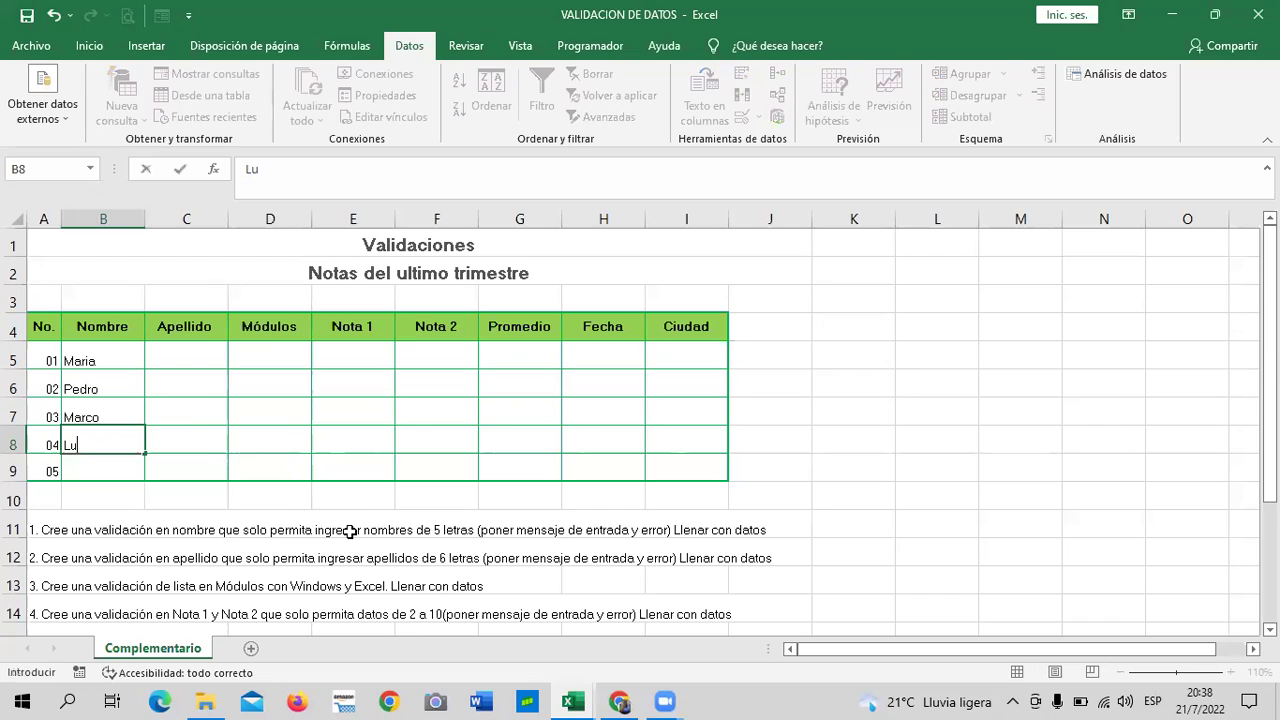
key("BackSpace")
key("BackSpace")
key("BackSpace")
type("Sofia")
key("Return")
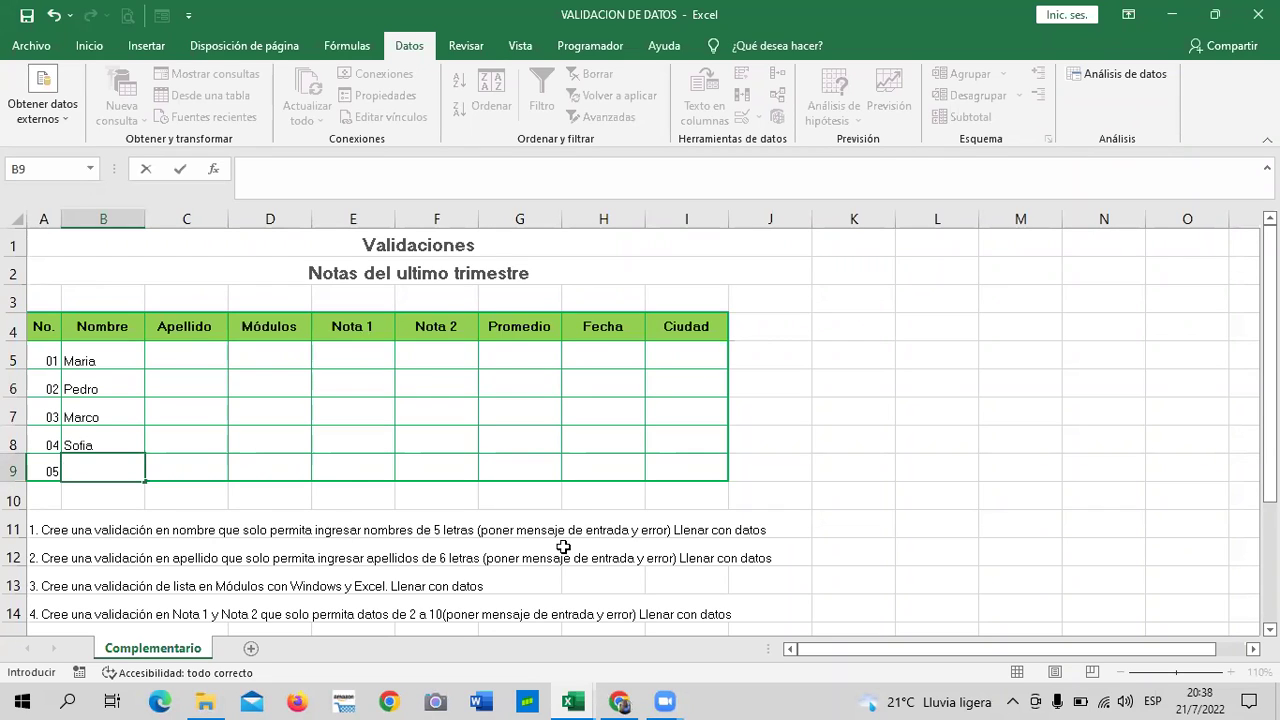
left_click(168, 390)
left_click(109, 469)
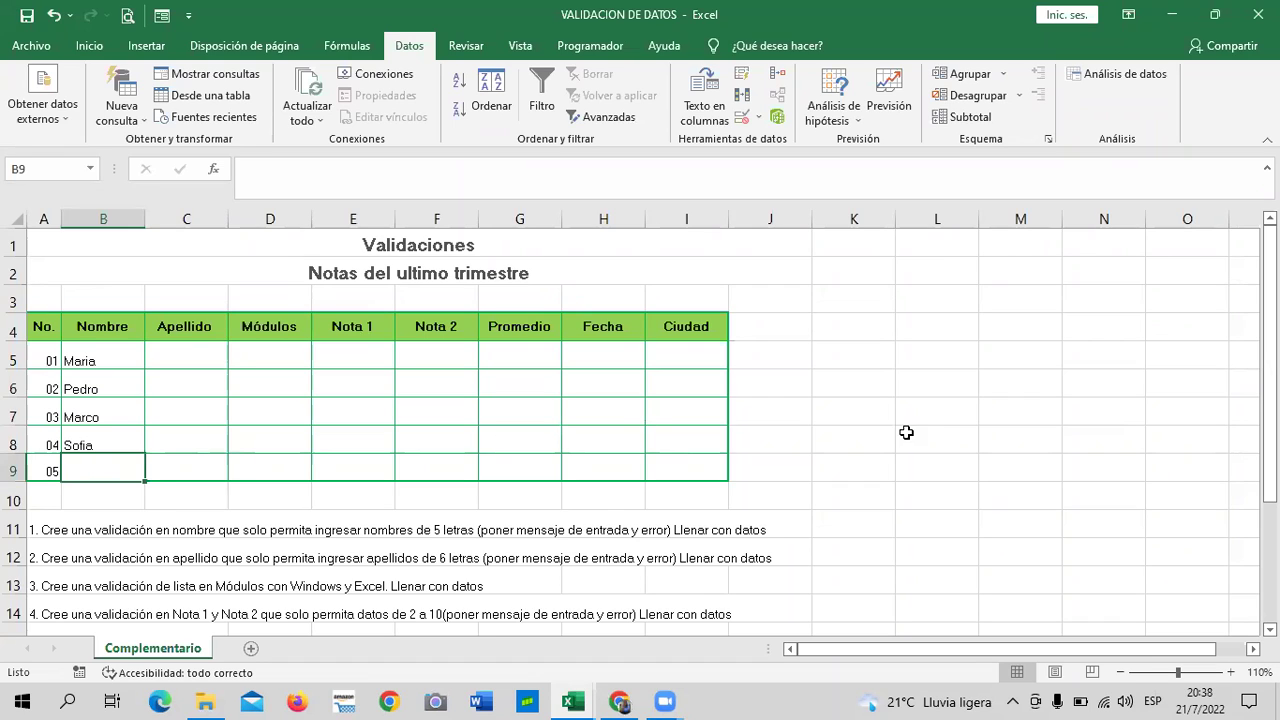
Step: Select the Módulos cells D5:D9
left_click(821, 403)
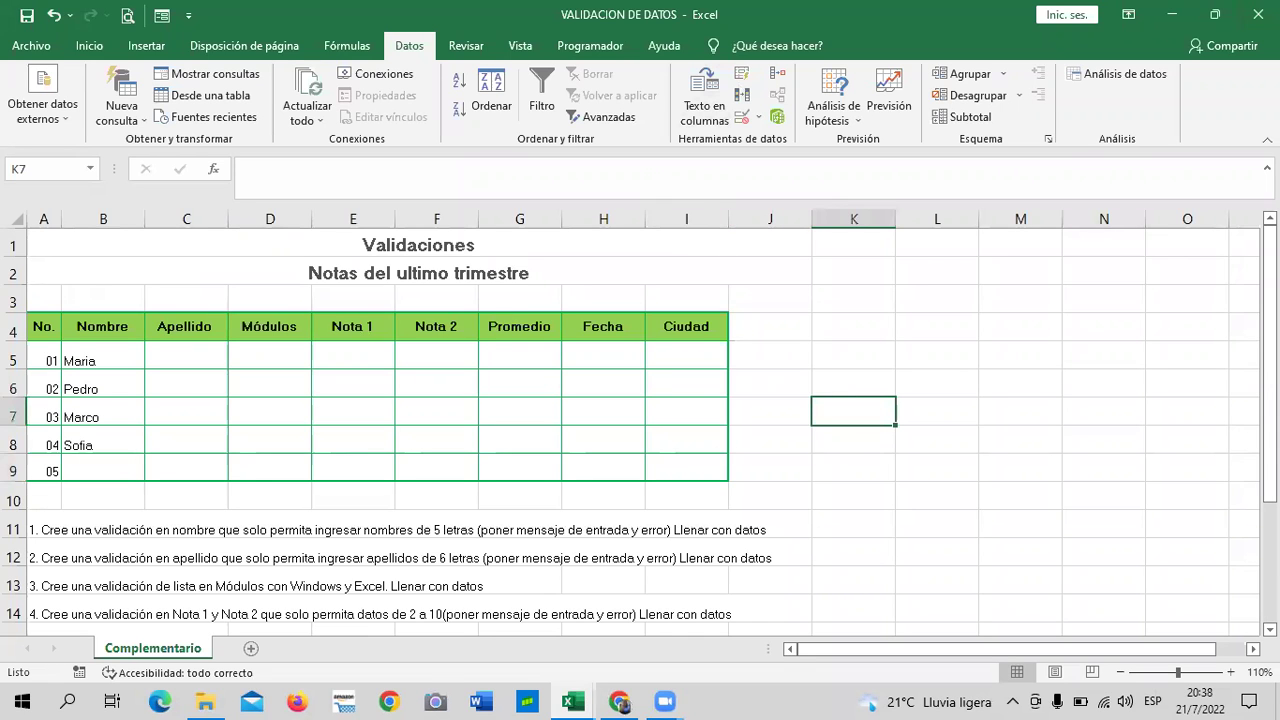
scroll(252, 480, "down", 1)
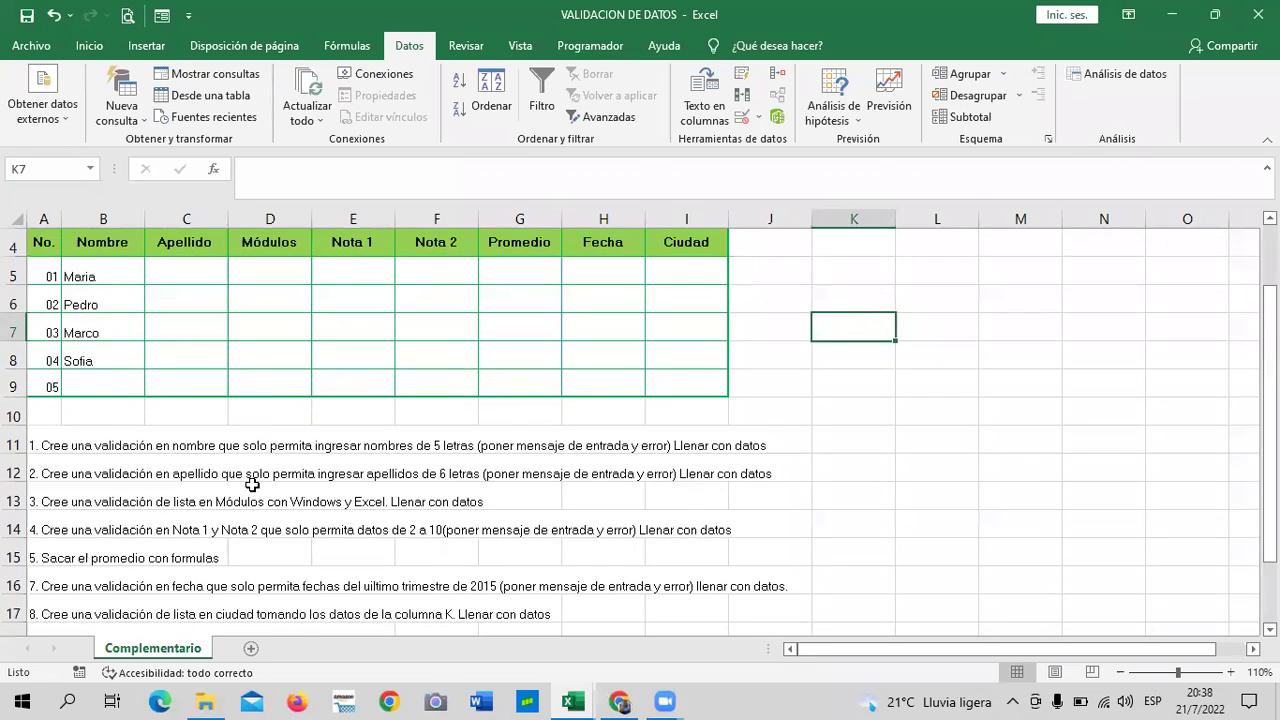
scroll(252, 484, "down", 1)
scroll(294, 503, "up", 2)
left_click(272, 356)
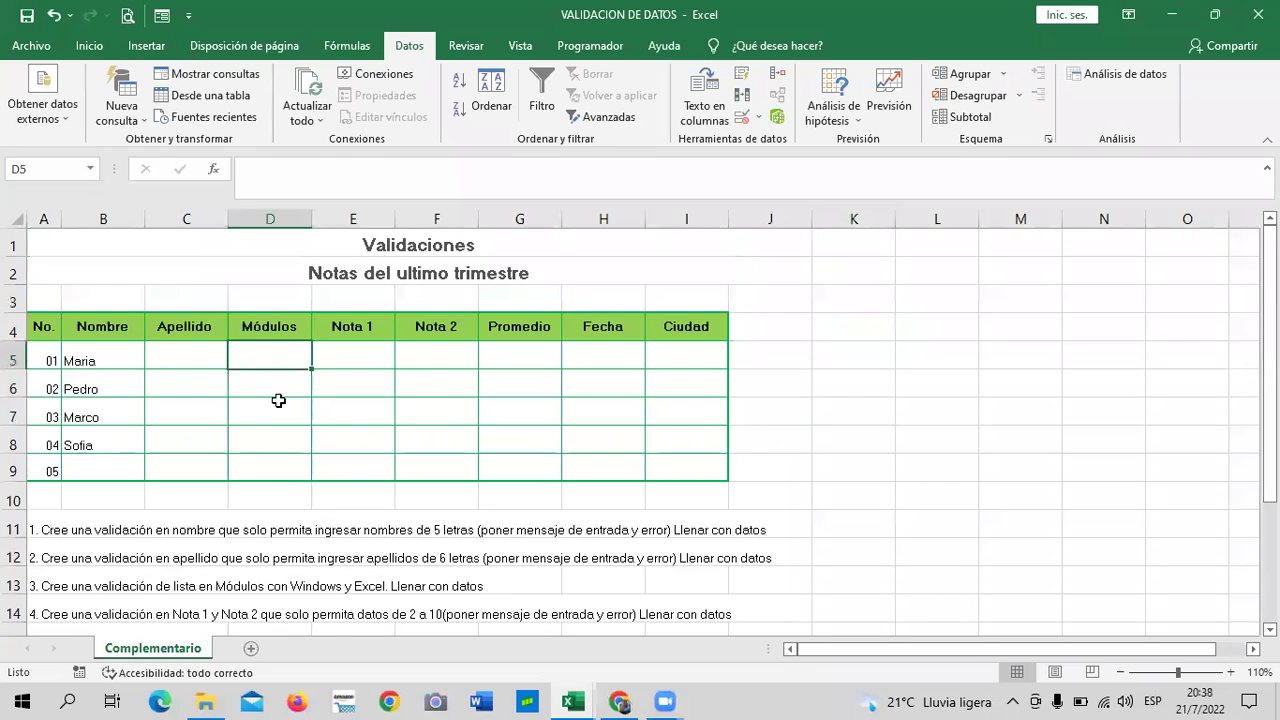
scroll(328, 530, "down", 1)
scroll(280, 543, "down", 1)
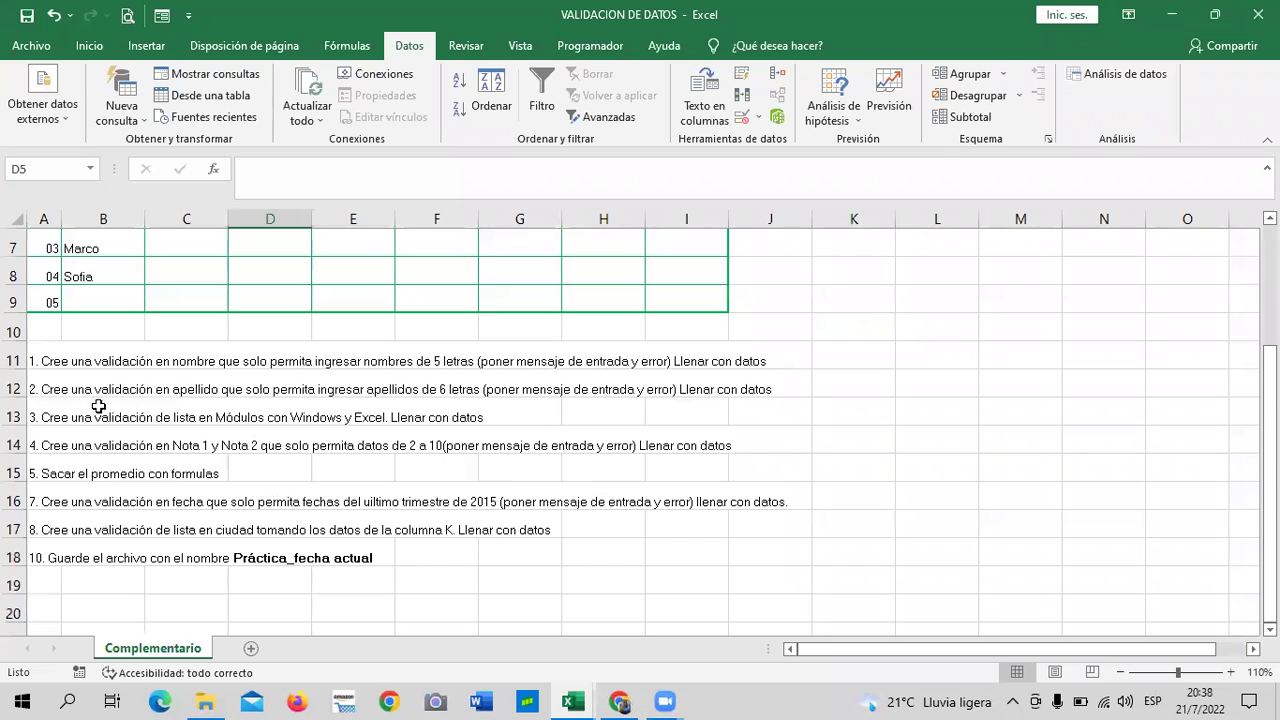
scroll(308, 500, "up", 2)
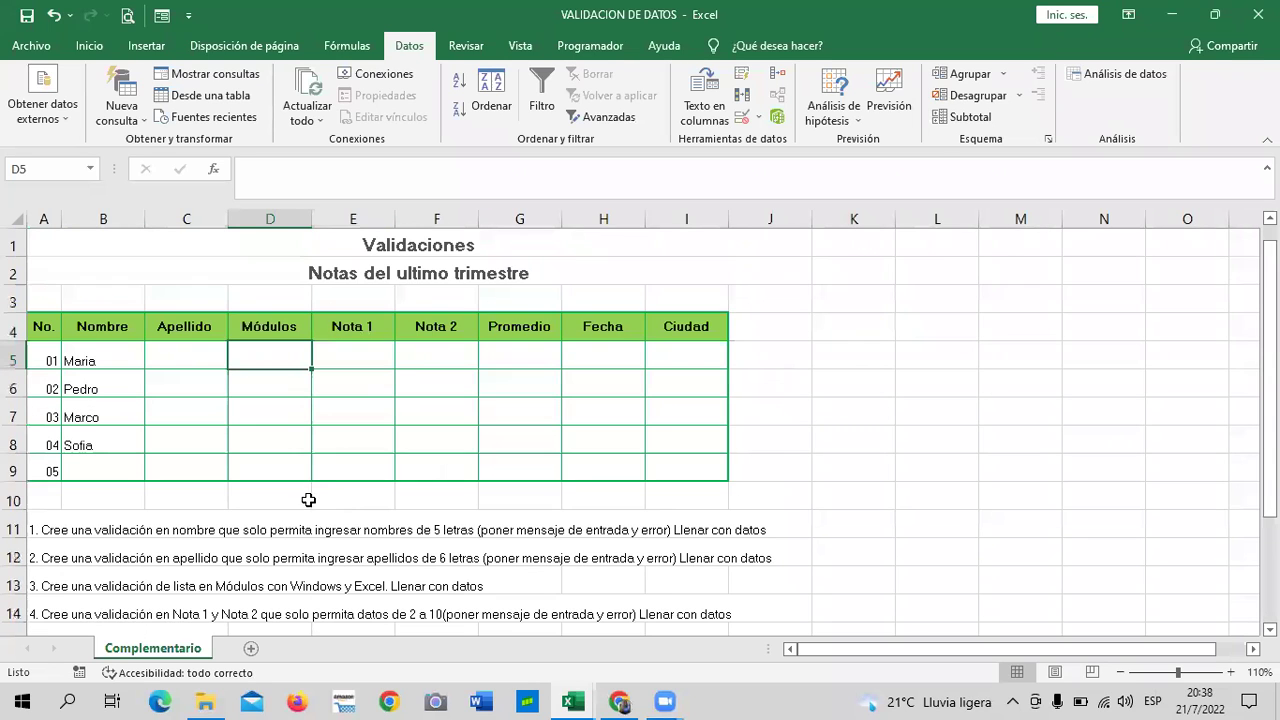
left_click(272, 462)
left_click_drag(271, 348, 270, 463)
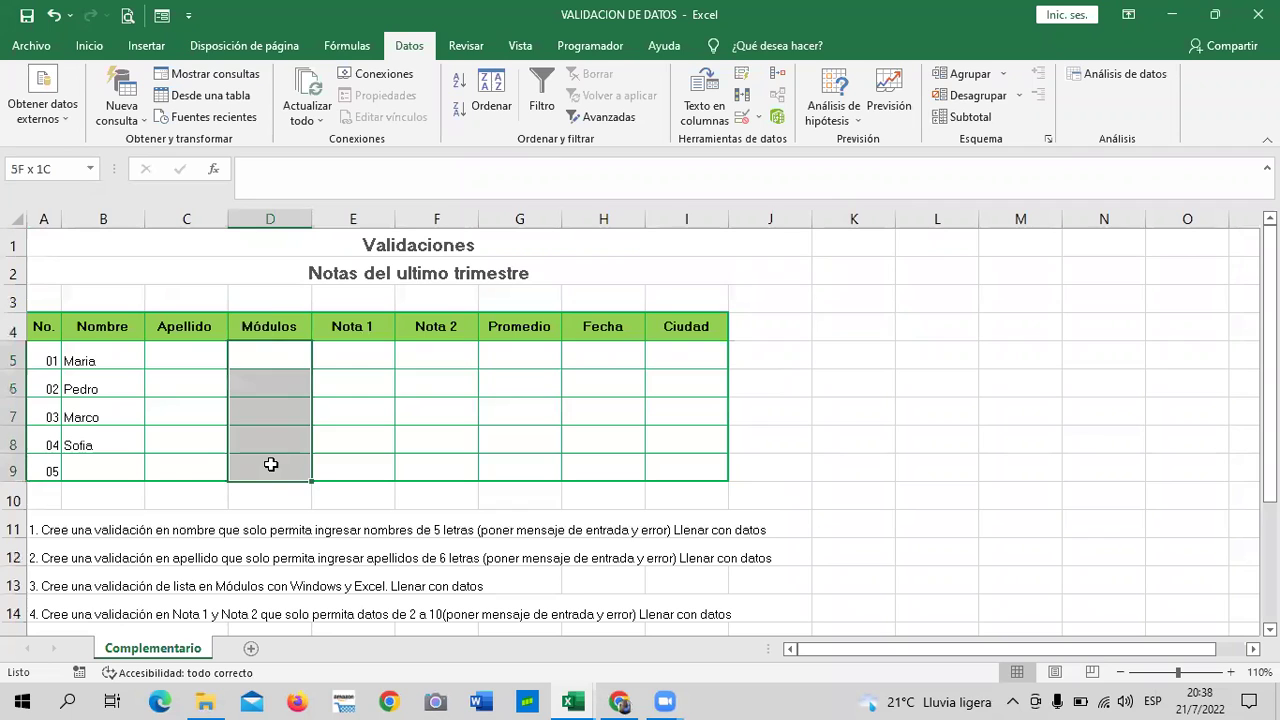
Step: Set a List validation with source WINDOWS; INTERNET; WORD; EXCEL
left_click(742, 116)
left_click(834, 262)
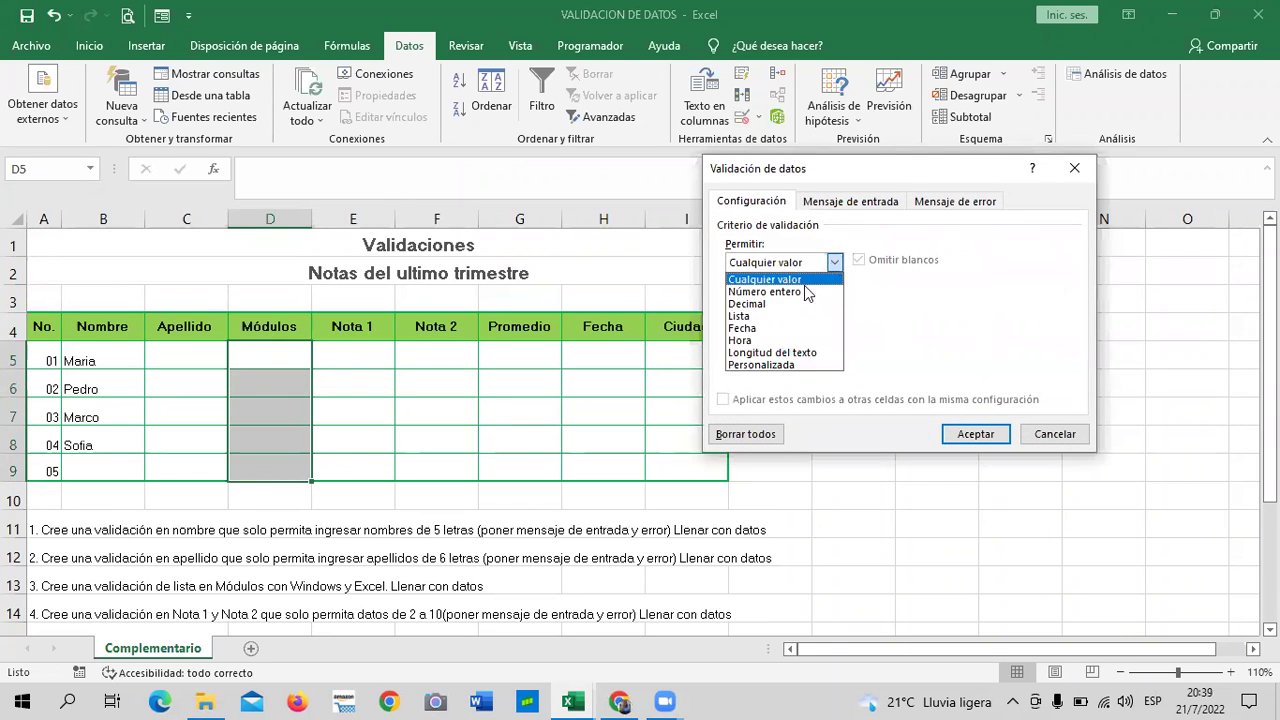
left_click(785, 316)
left_click(806, 340)
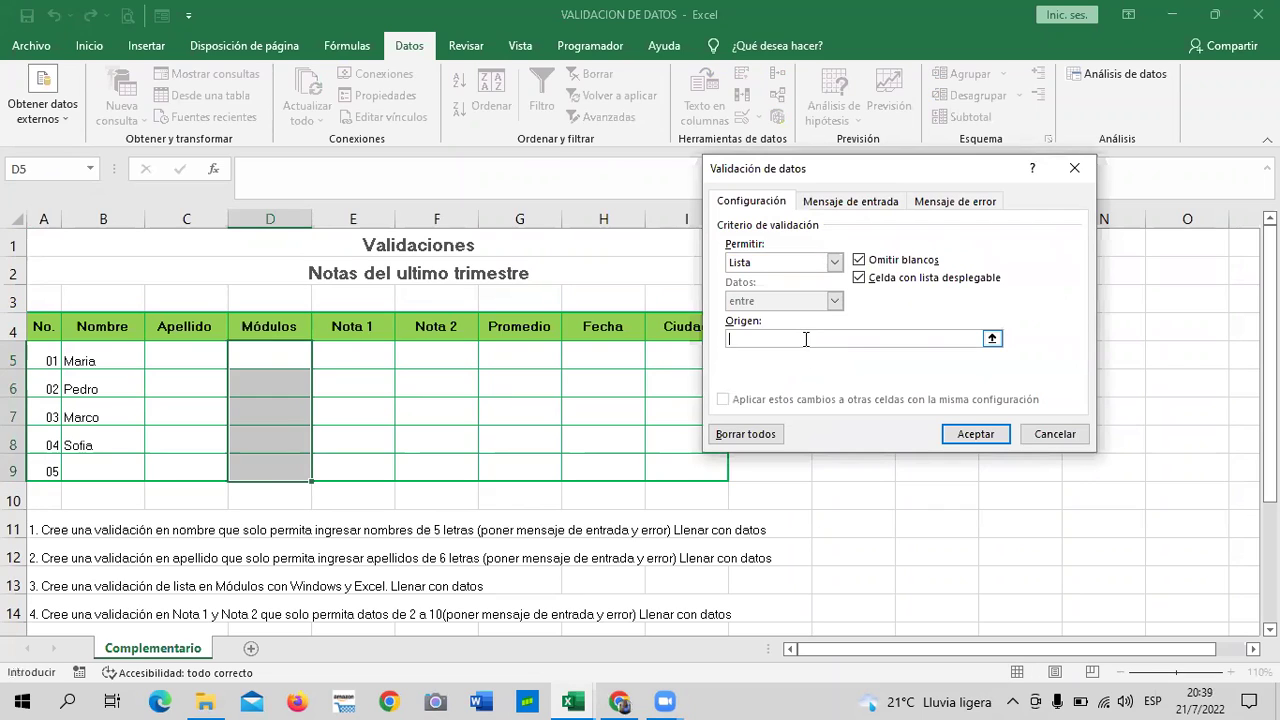
type("in")
key("Caps_Lock")
type("INTERNET;")
key("BackSpace")
key("BackSpace")
key("BackSpace")
key("BackSpace")
key("BackSpace")
key("BackSpace")
type("WINDOWS")
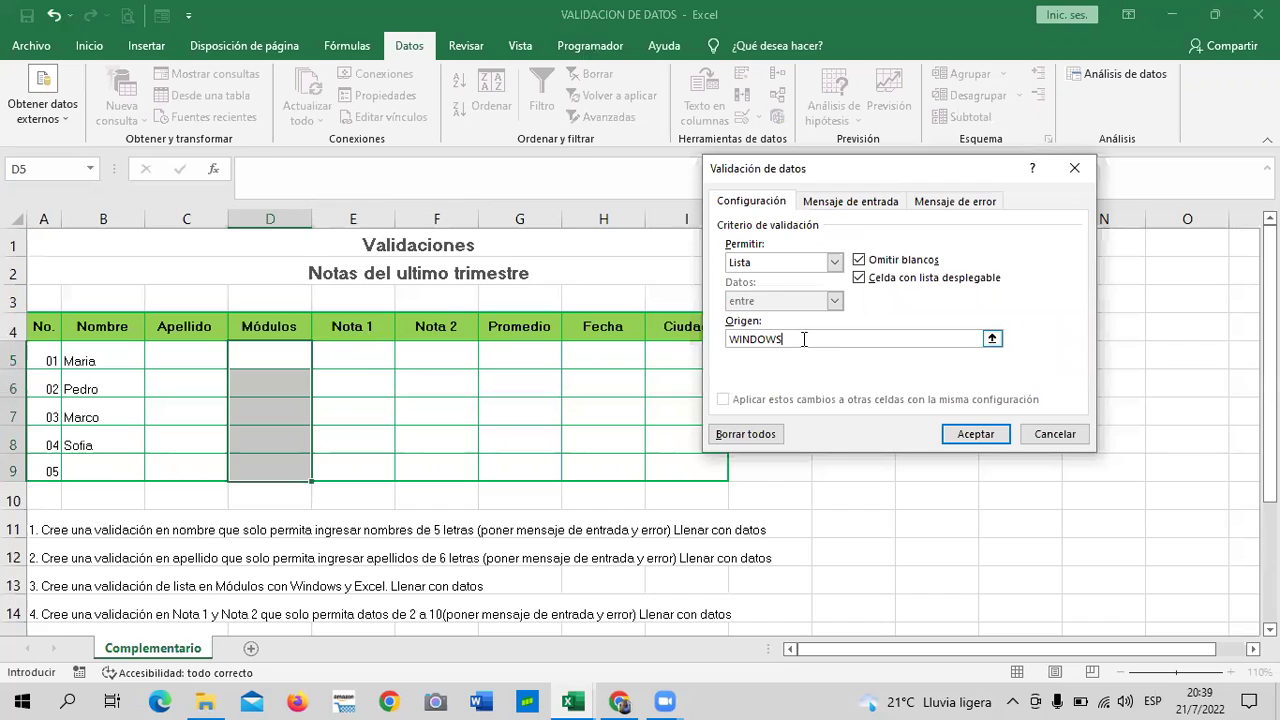
type(";")
key("BackSpace")
key("BackSpace")
type("INTERNET;")
type(" WORD;")
type(" EXCEL")
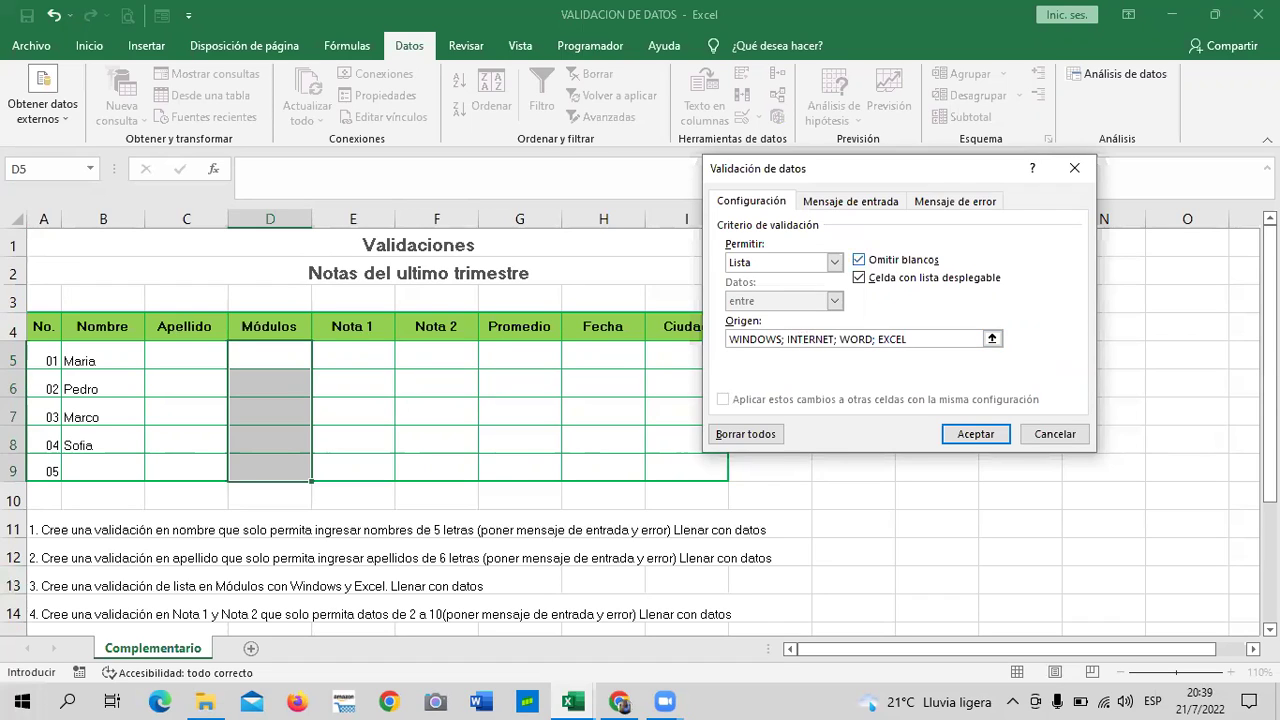
left_click(971, 434)
Step: Choose INTERNET for D5 and D6 and WORD for D7 from the dropdown lists
left_click(962, 436)
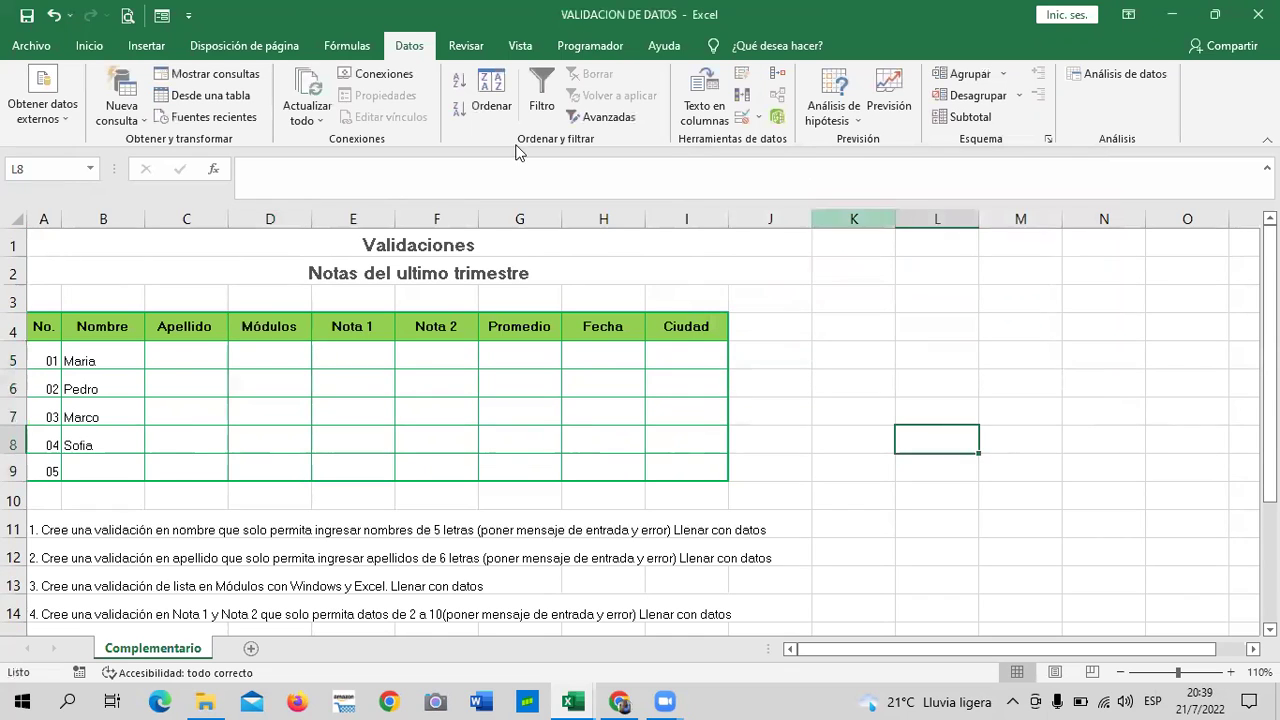
left_click(264, 362)
left_click(320, 362)
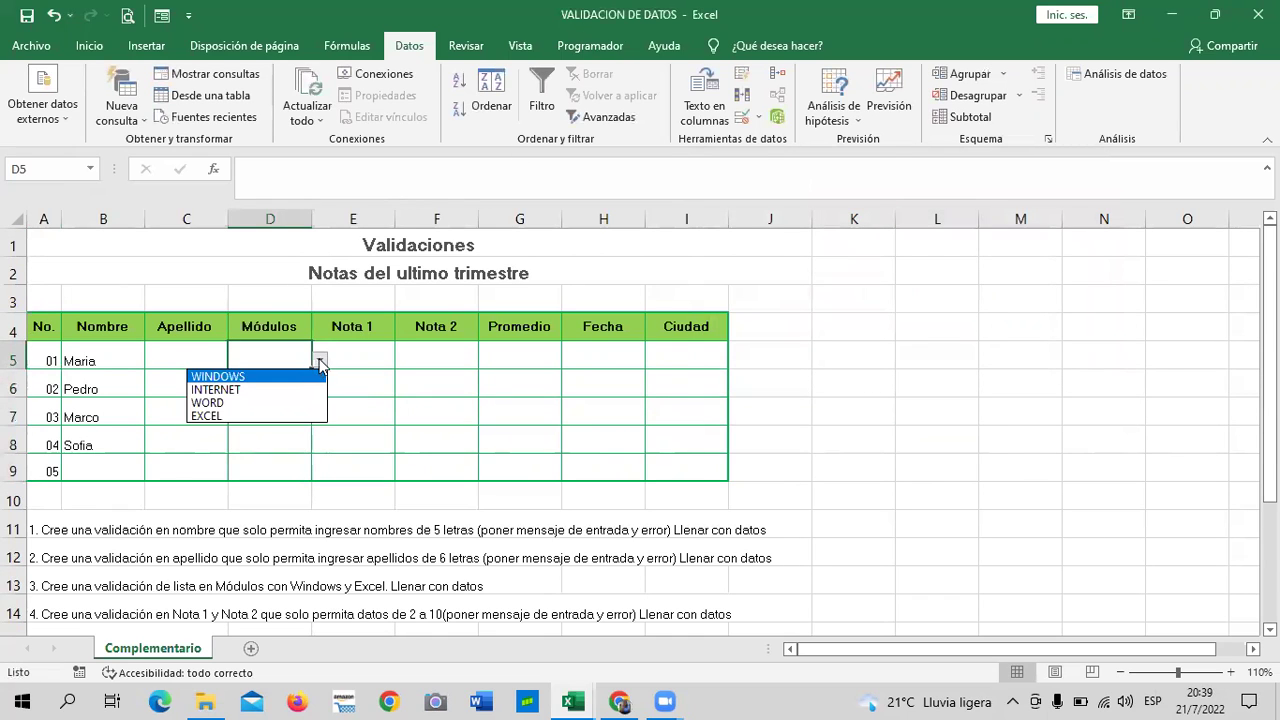
left_click(266, 390)
left_click(287, 385)
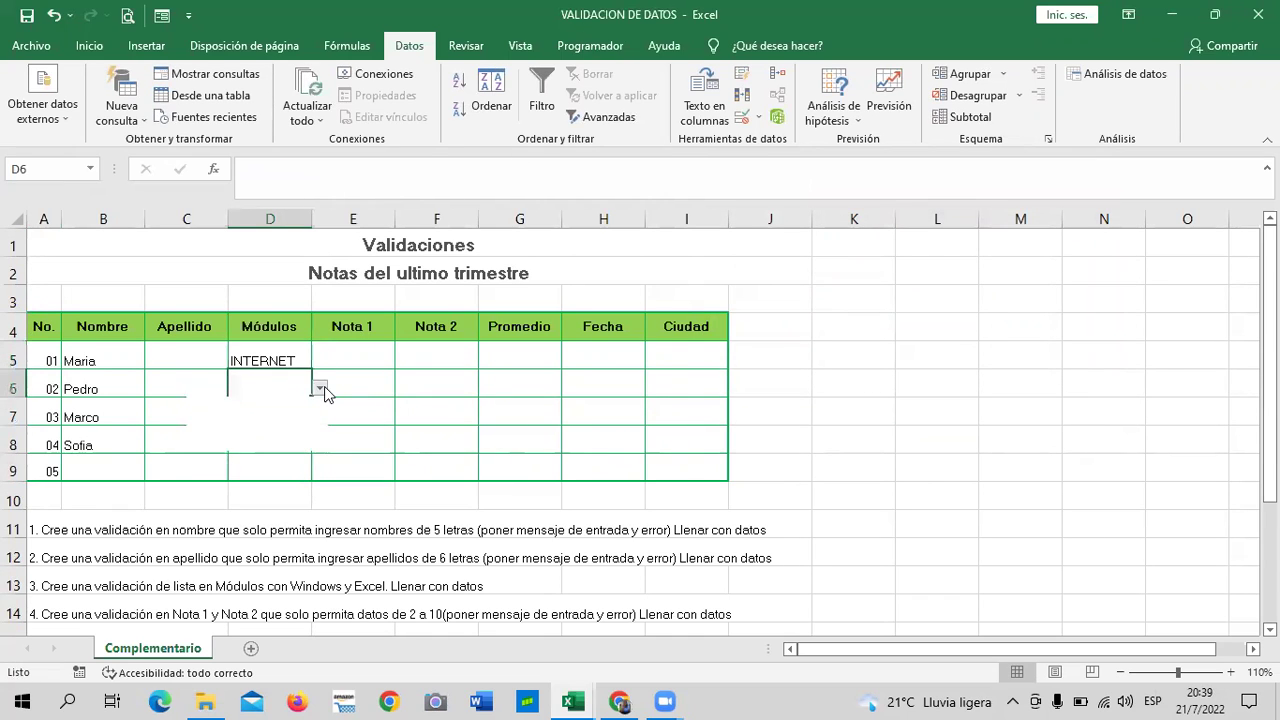
left_click(257, 421)
left_click(300, 414)
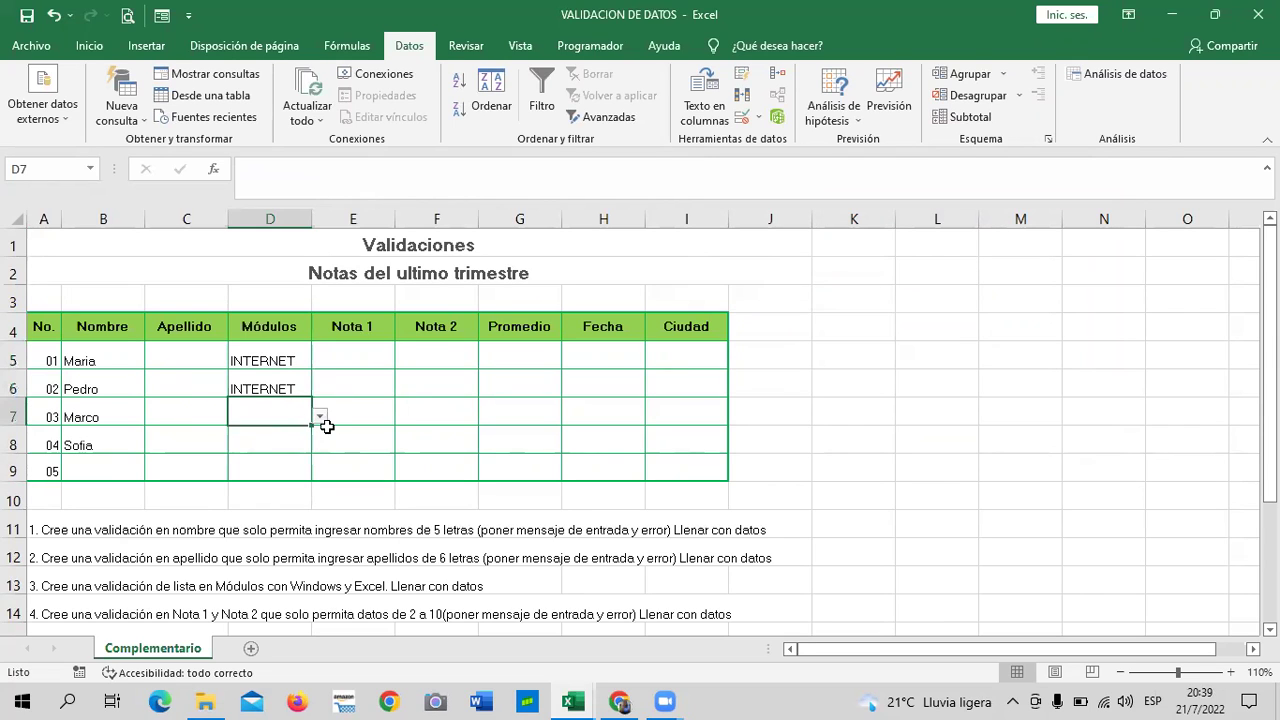
left_click(320, 416)
left_click(250, 458)
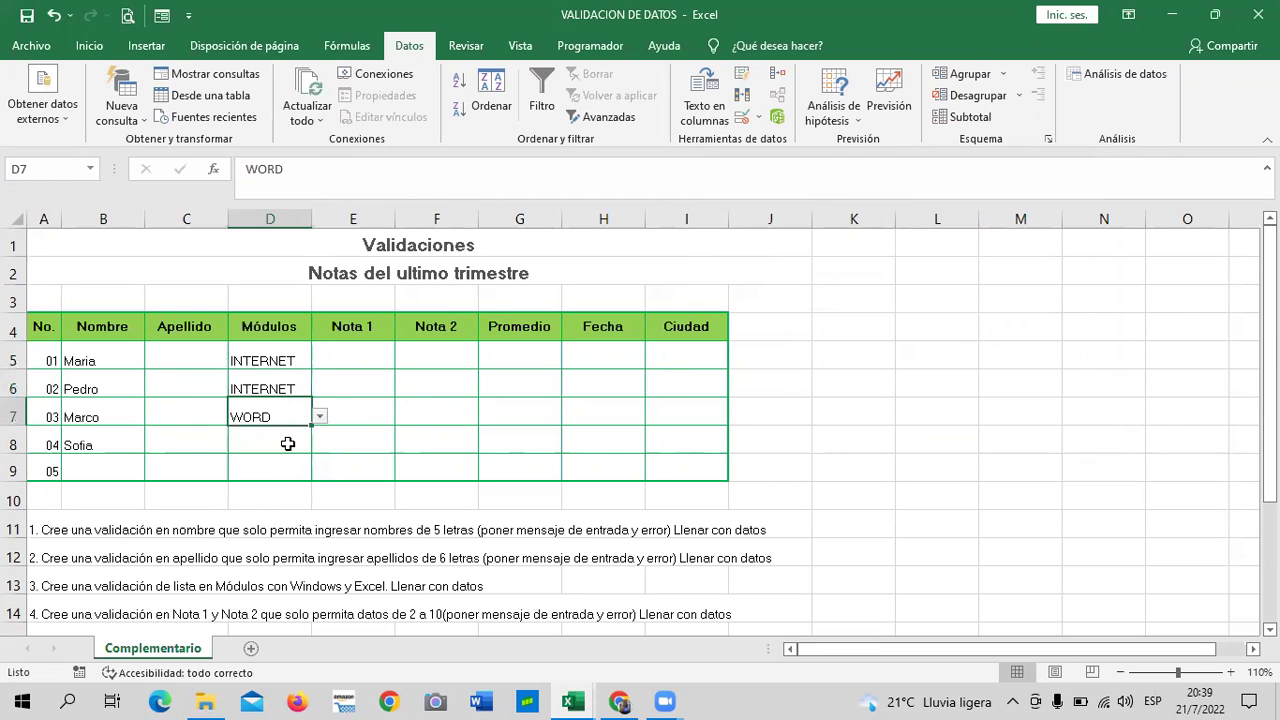
Step: Choose EXCEL for D8 and WORD for D9 from the dropdown lists
left_click(287, 443)
left_click(320, 444)
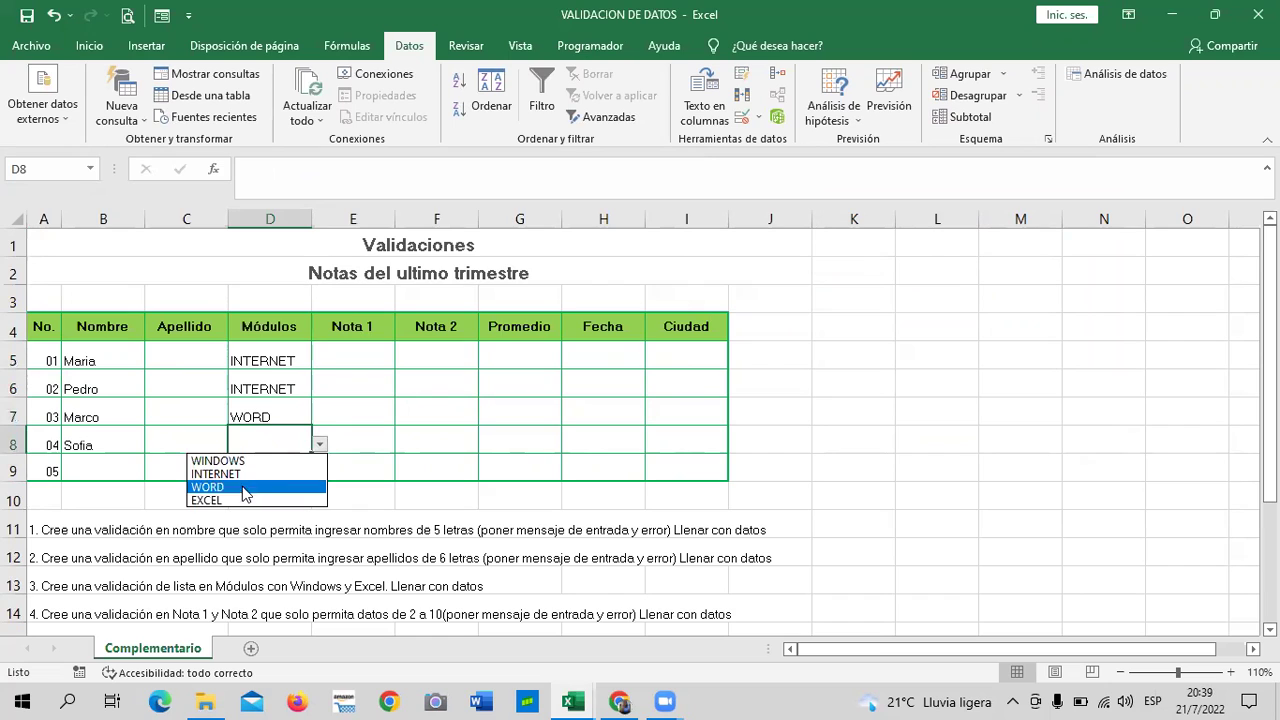
left_click(243, 500)
left_click(278, 466)
left_click(320, 472)
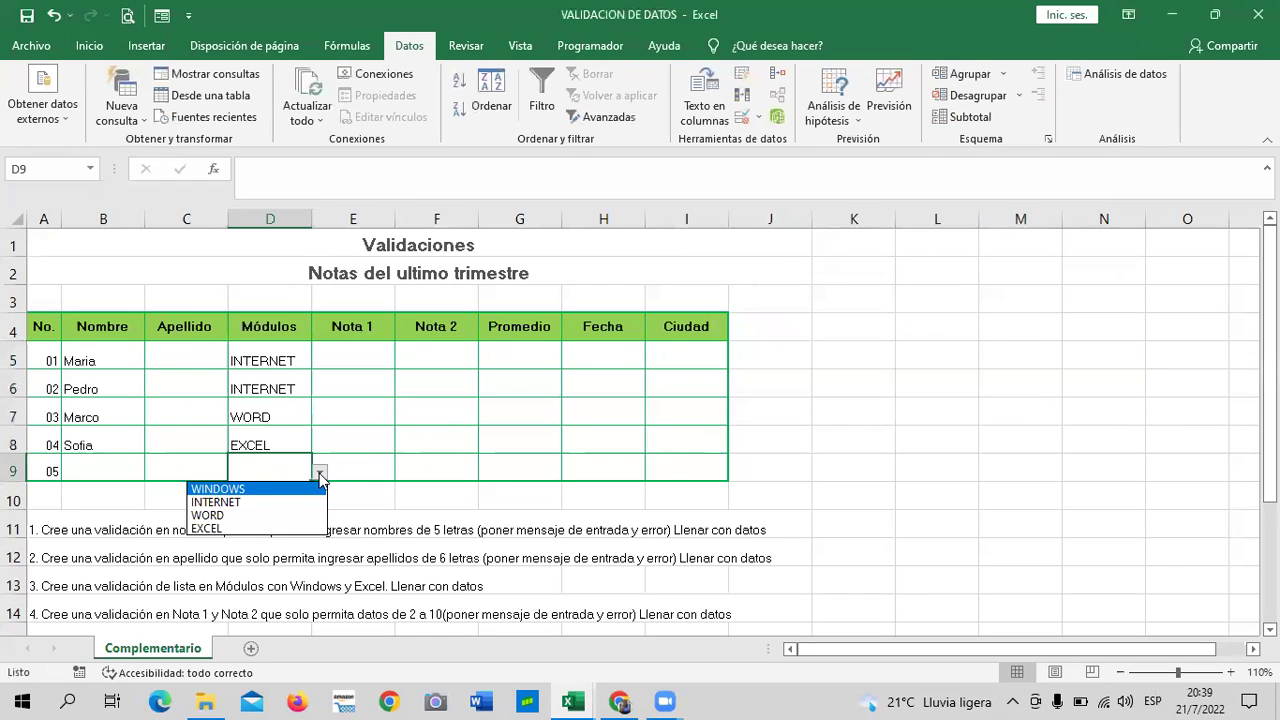
left_click(255, 514)
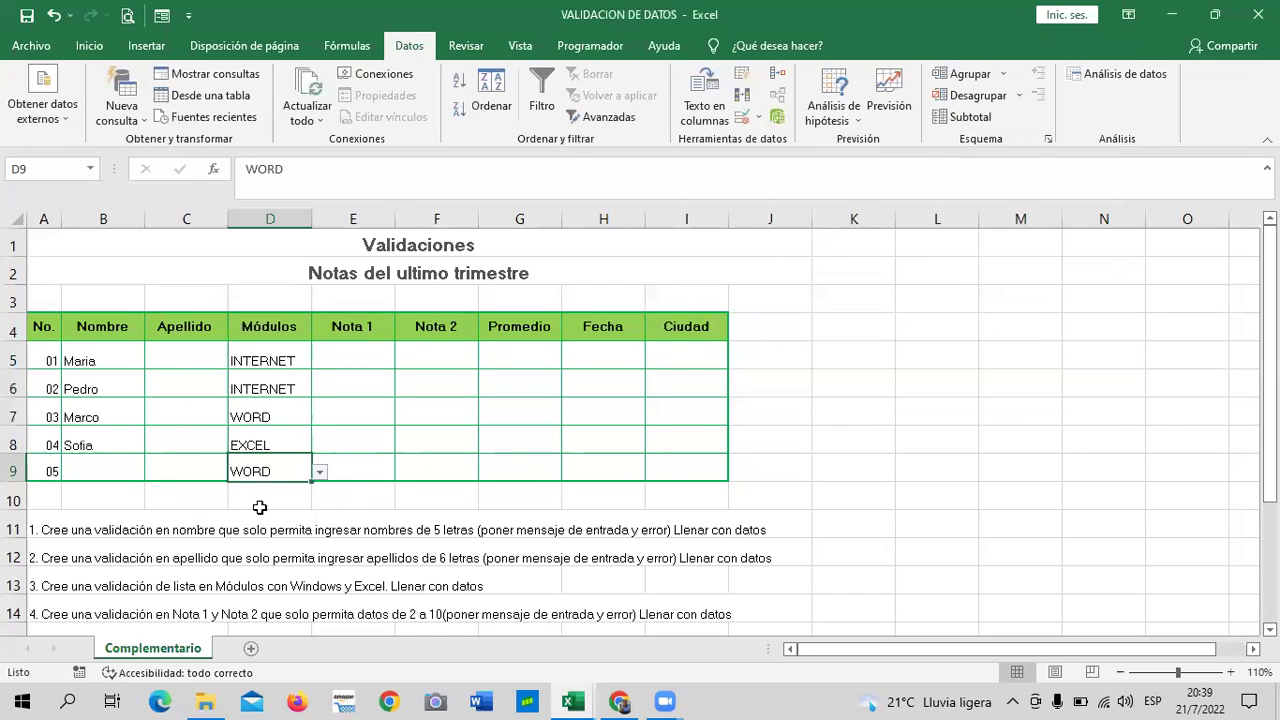
left_click(396, 446)
scroll(396, 446, "down", 1)
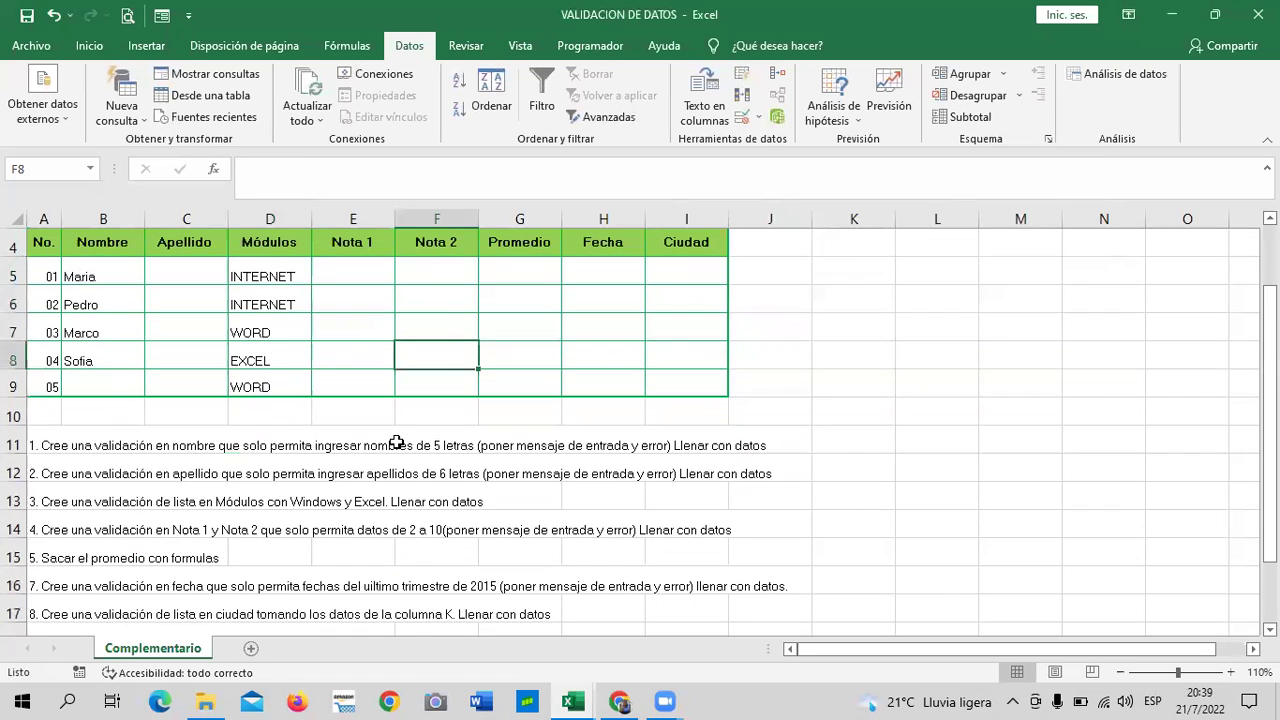
scroll(396, 446, "up", 1)
left_click(342, 350)
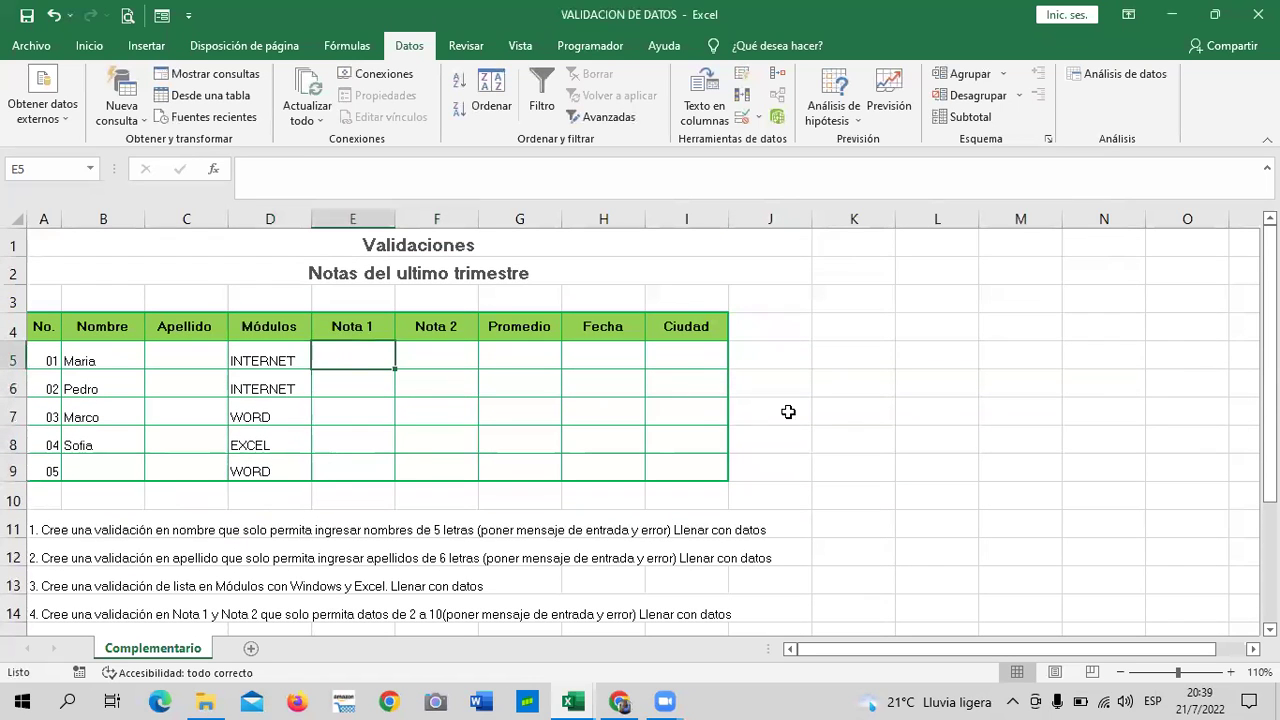
Step: Select E5:F9 and allow only whole numbers between a minimum of 7 and a maximum of 10
left_click_drag(377, 352, 447, 487)
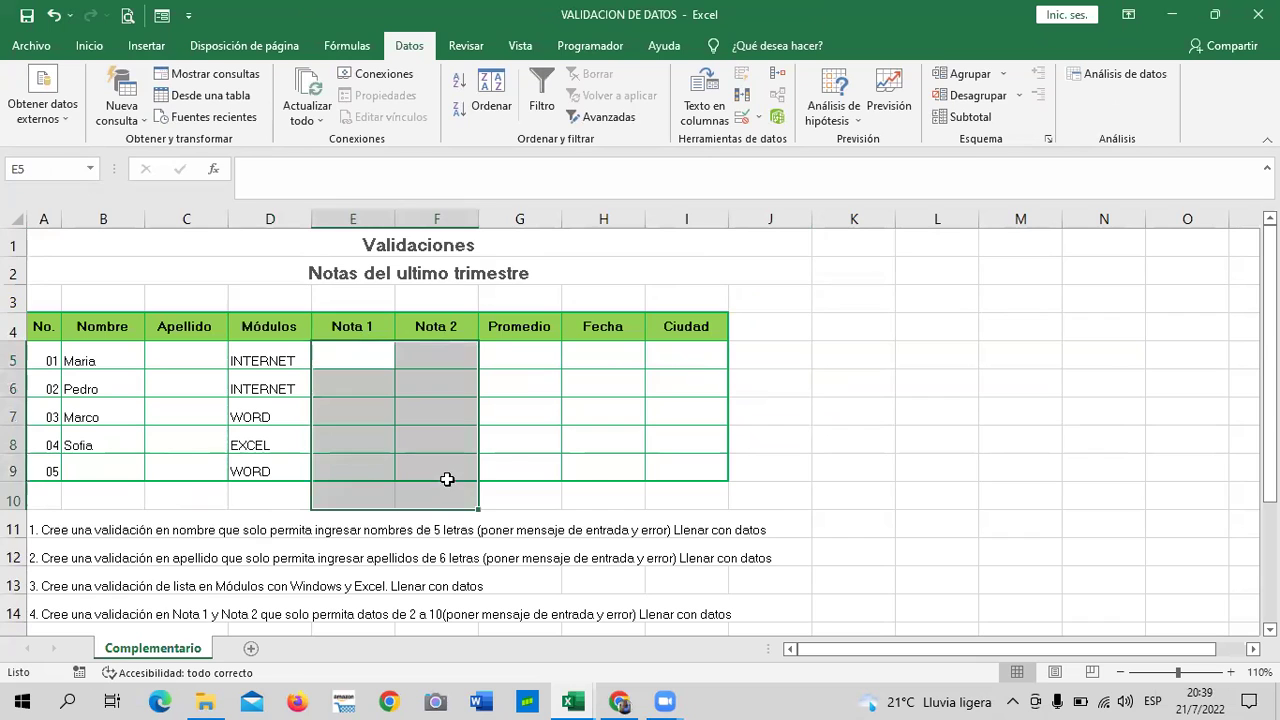
left_click(917, 371)
mouse_move(386, 351)
left_mouse_down()
mouse_move(460, 428)
mouse_move(455, 465)
left_mouse_up()
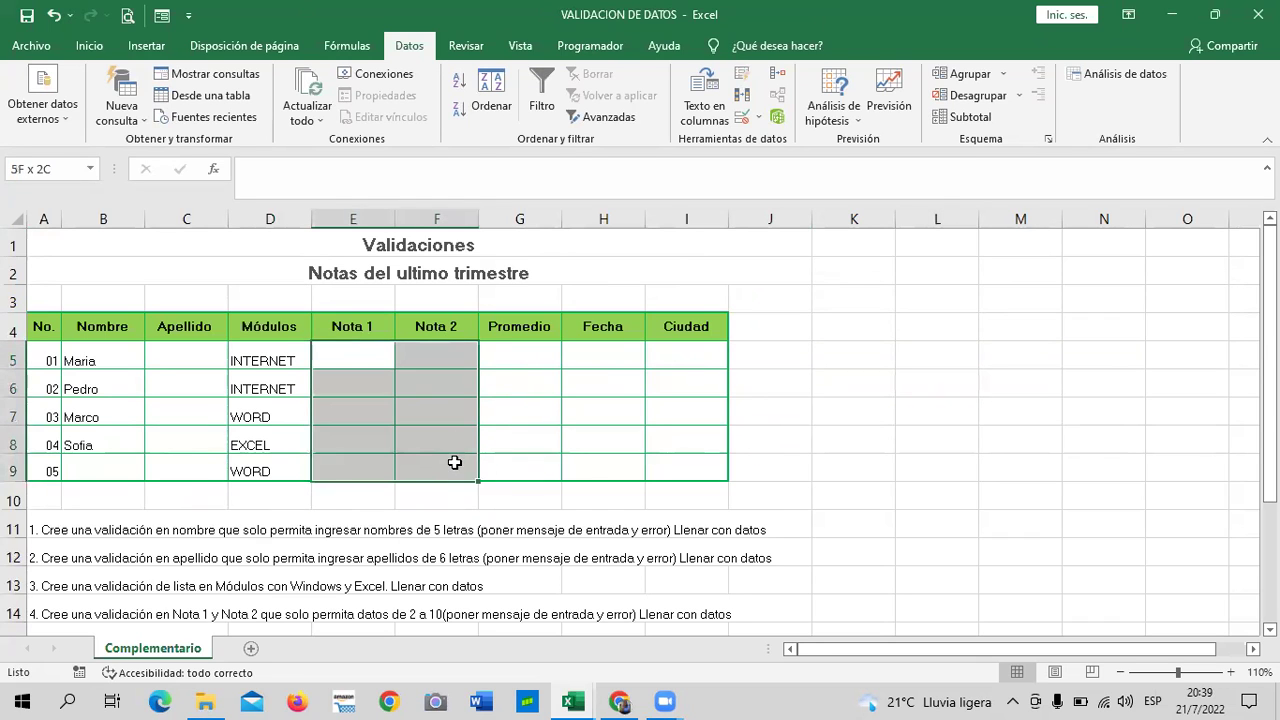
left_click(742, 117)
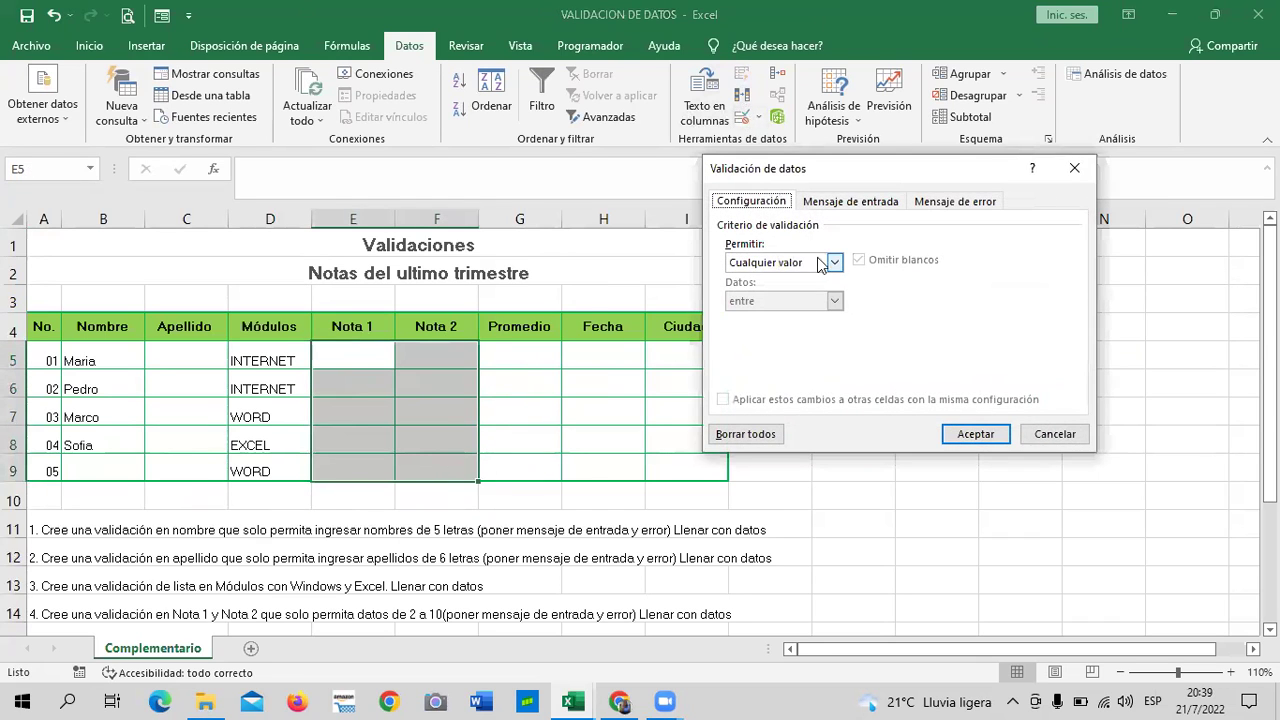
left_click(824, 262)
left_click(795, 289)
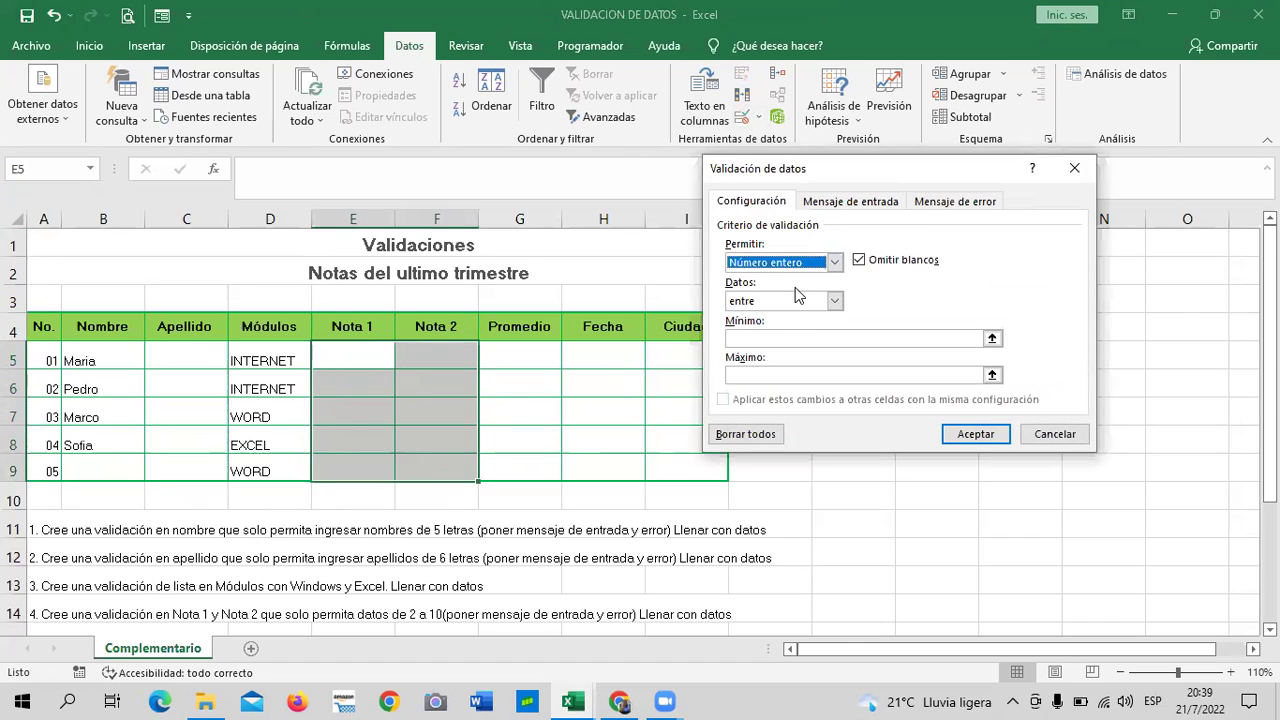
left_click(770, 341)
type("7")
left_click(811, 375)
type("10")
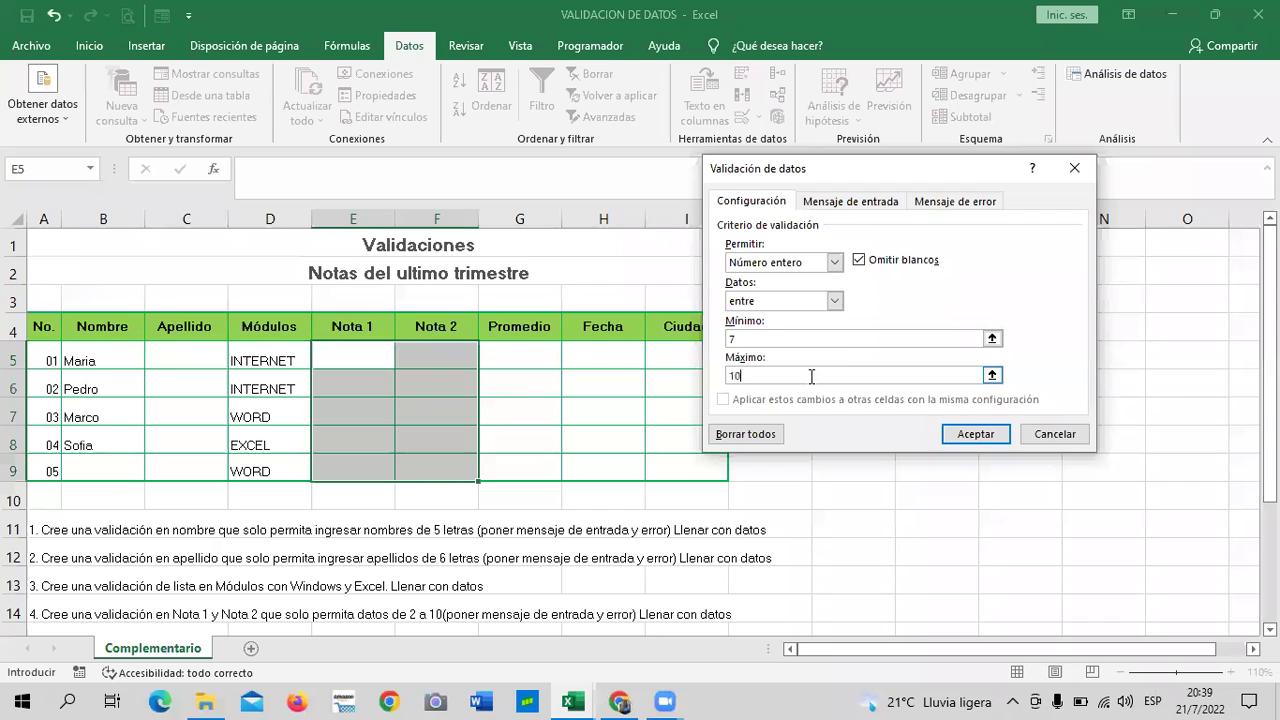
left_click(966, 436)
left_click(964, 412)
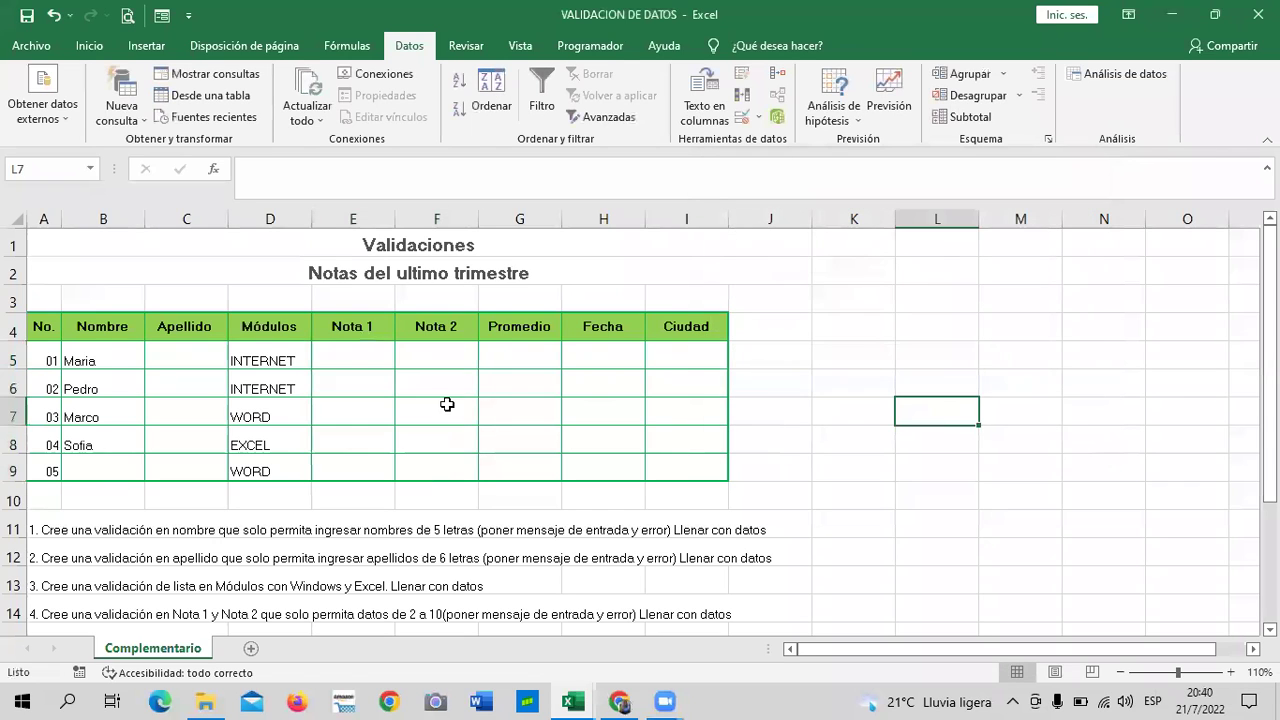
left_click(318, 353)
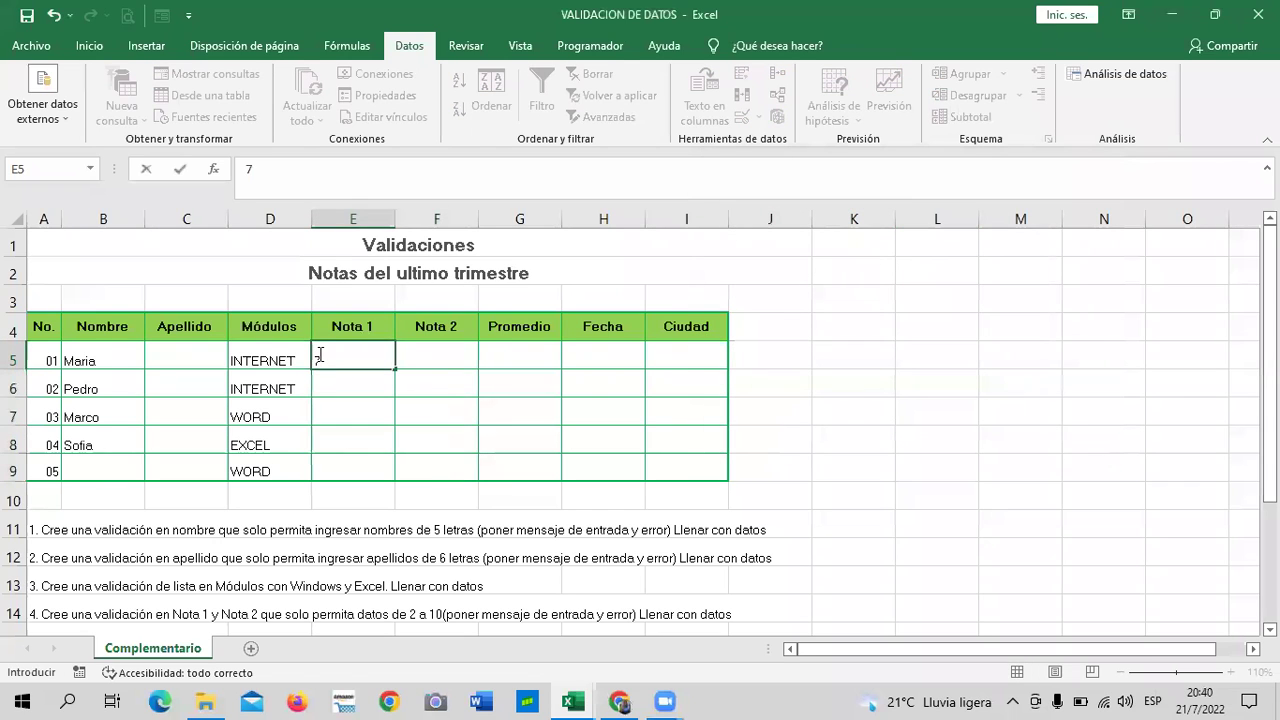
Step: Enter Nota 1 grades 7, 8, 9 and 10, then replace the rejected 6 with 7
key("Return")
type("8")
key("Return")
type("9")
key("Return")
type("10")
key("Return")
type("6")
key("Return")
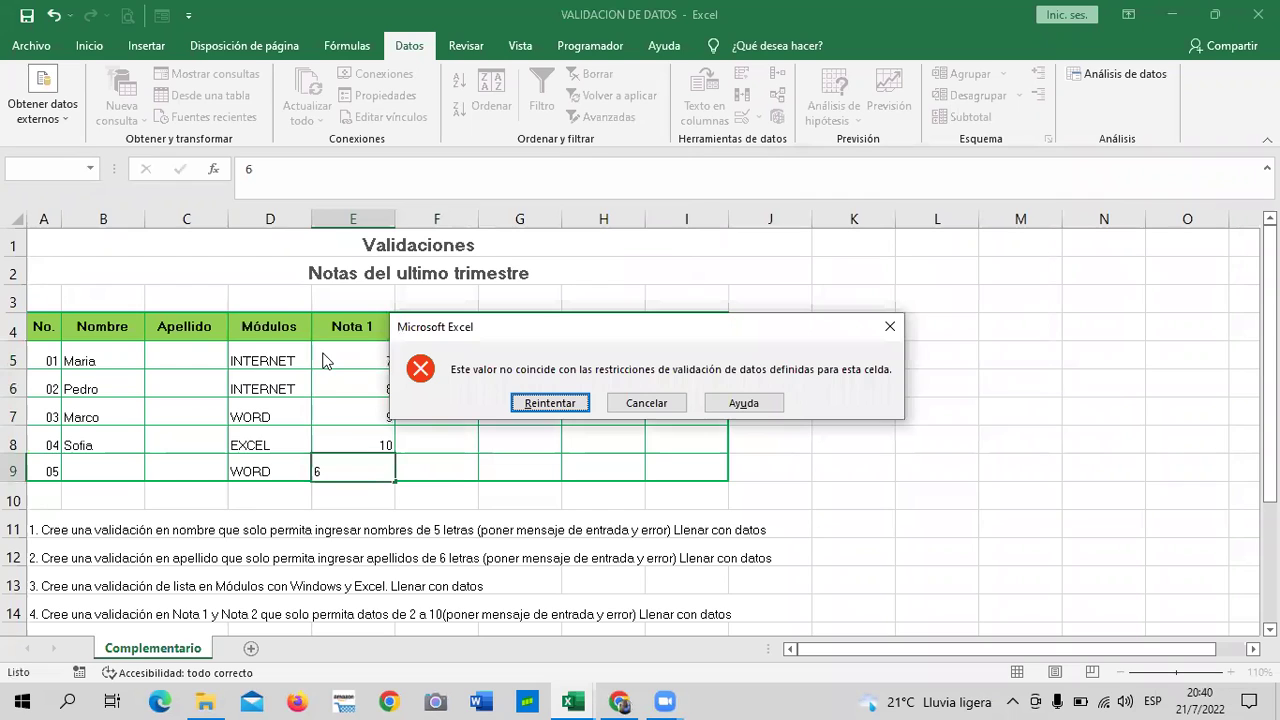
left_click(569, 405)
type("7")
key("Return")
Step: Enter Nota 2 grades 8, 9 and 10, then cancel the rejected 5
left_click(426, 352)
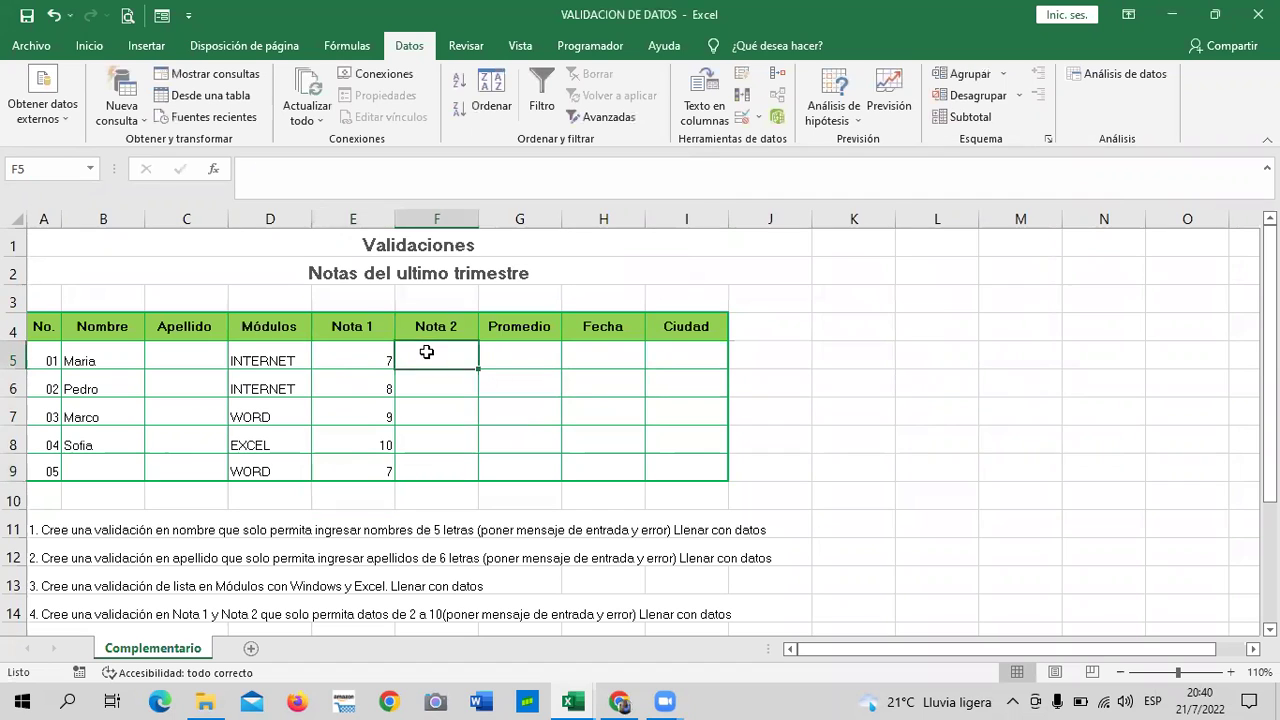
type("8")
key("Return")
type("9")
key("Return")
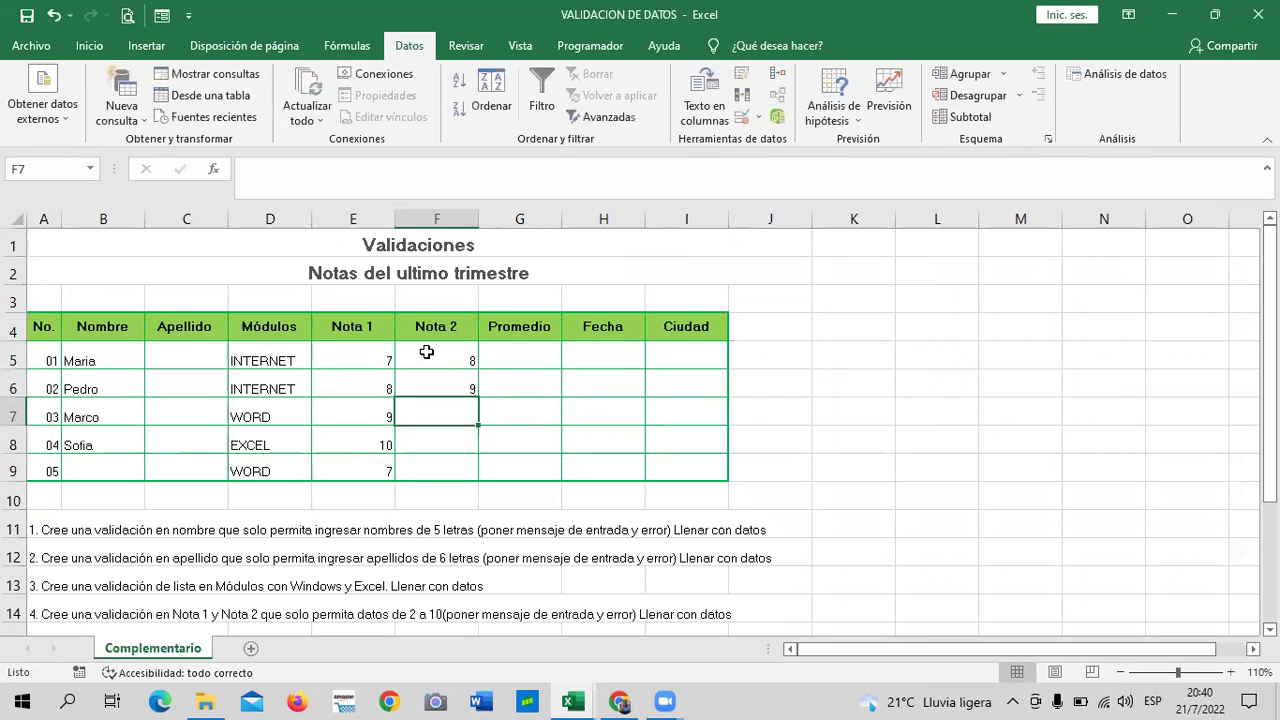
type("10")
key("Return")
type("5")
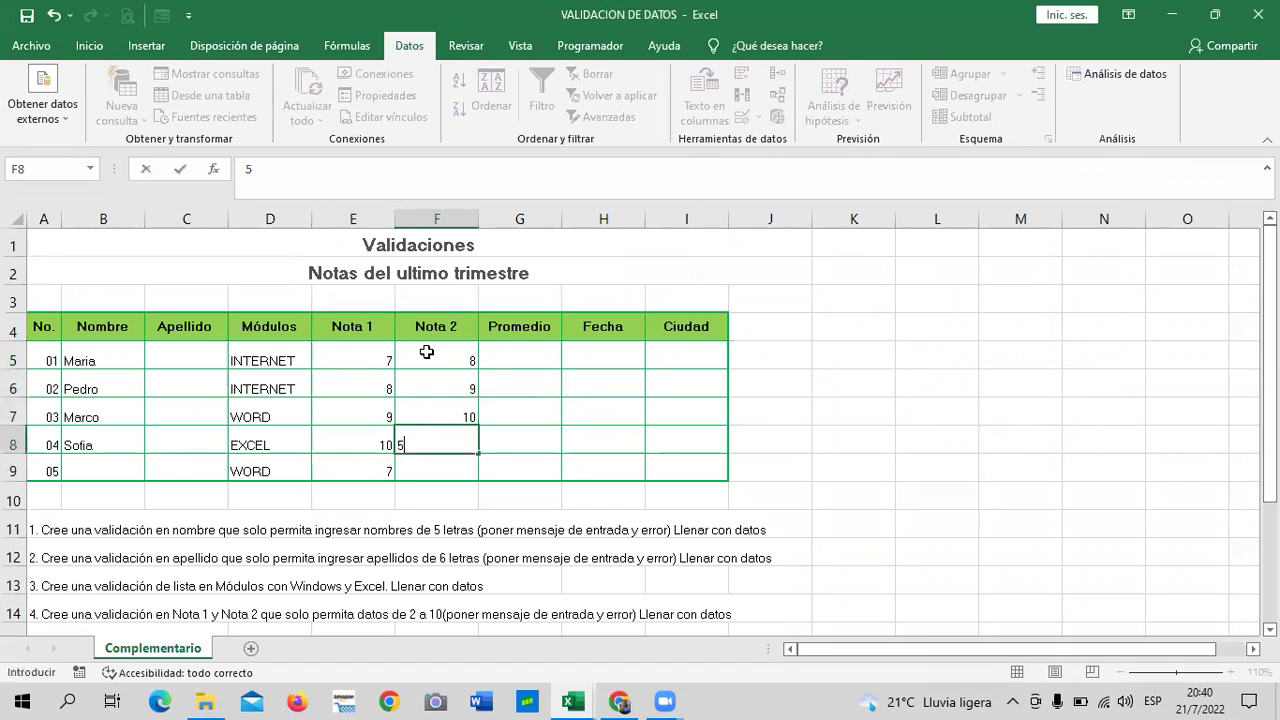
key("Return")
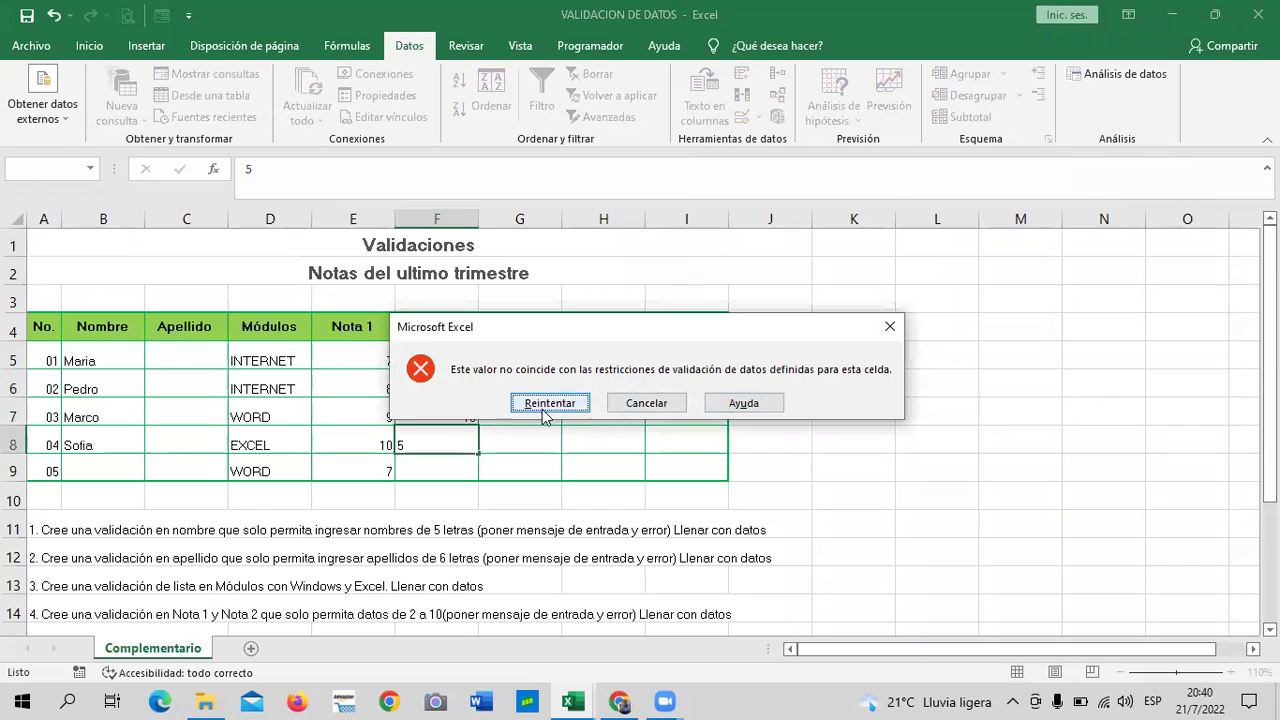
left_click(640, 405)
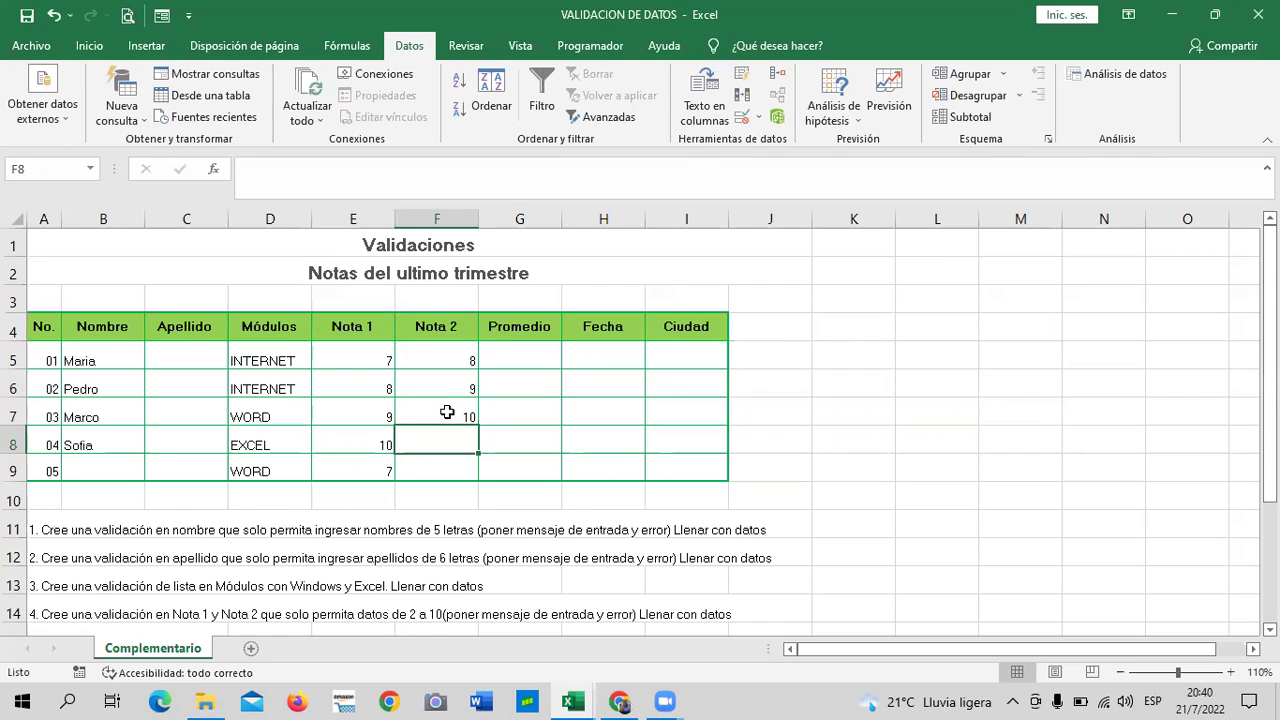
Step: Fill the last two Nota 2 cells with 8 and 8
left_click(533, 434)
left_click(434, 440)
type("8")
key("Return")
type("8")
key("Return")
left_click(816, 404)
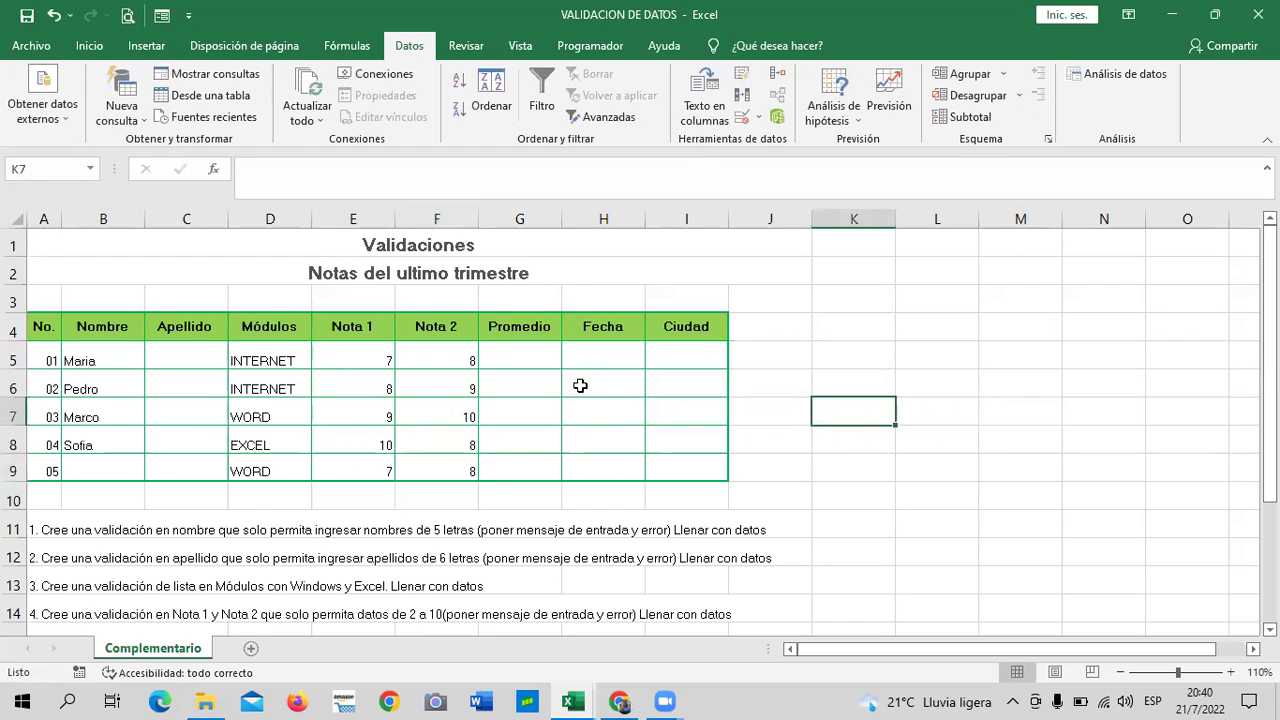
left_click(514, 356)
type("=PROMEDIO")
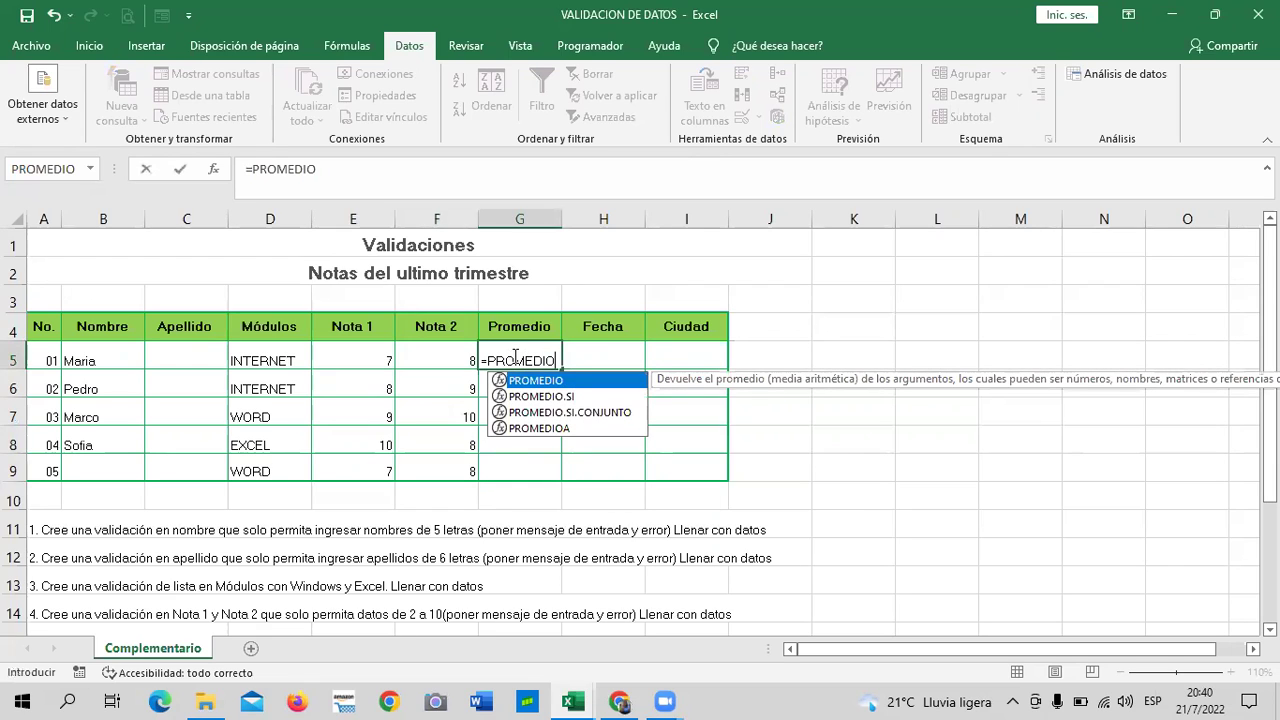
type("(")
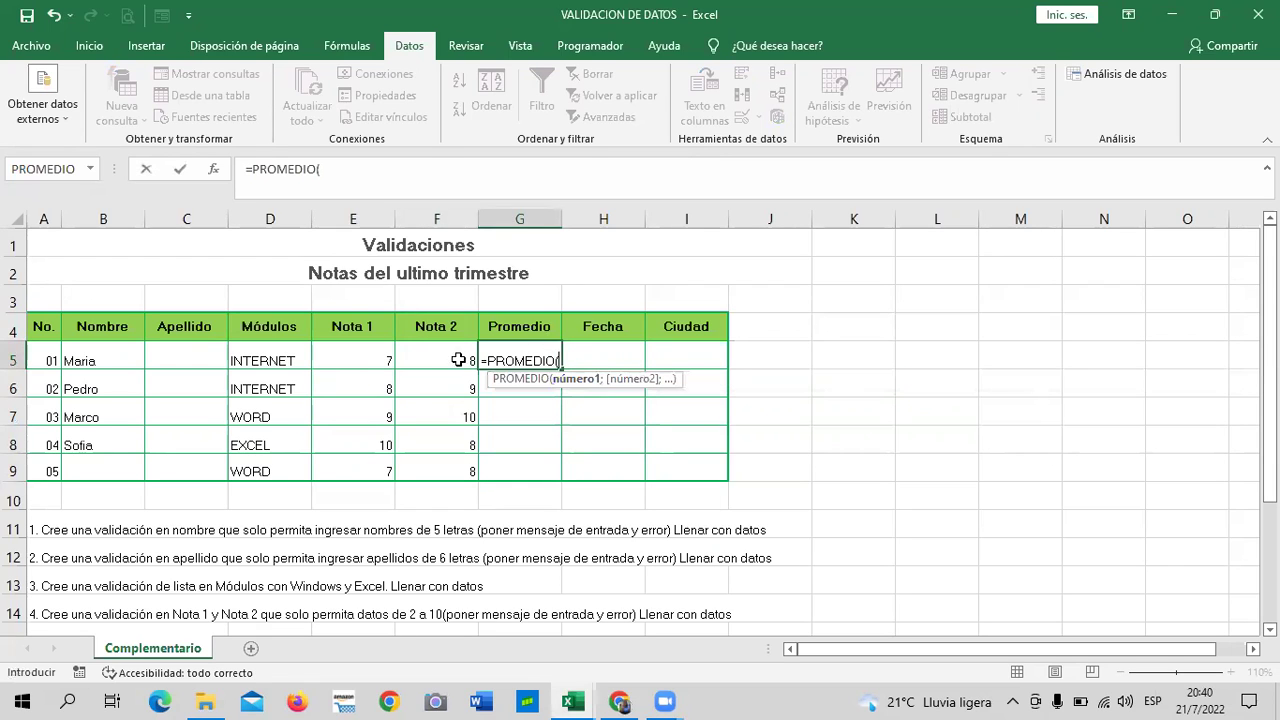
Step: Complete =PROMEDIO(E5:F5) in G5 and fill it down to G9
left_click_drag(380, 358, 445, 356)
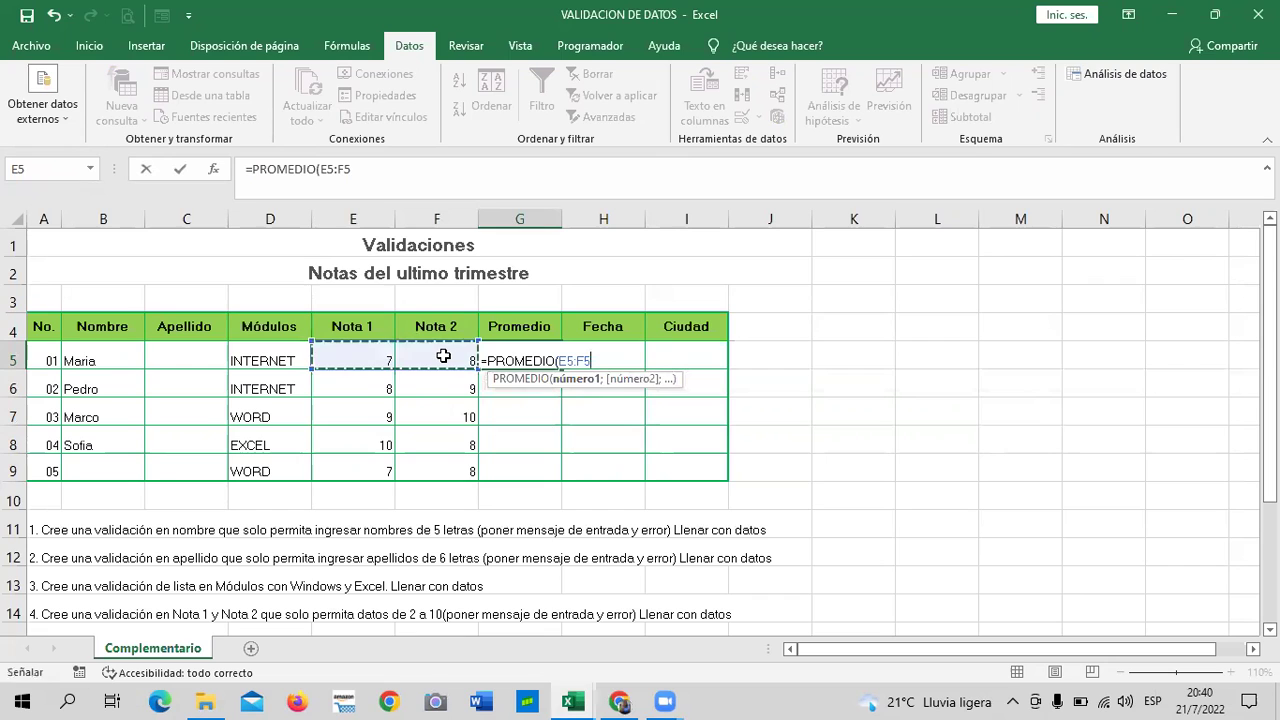
type(")")
key("Return")
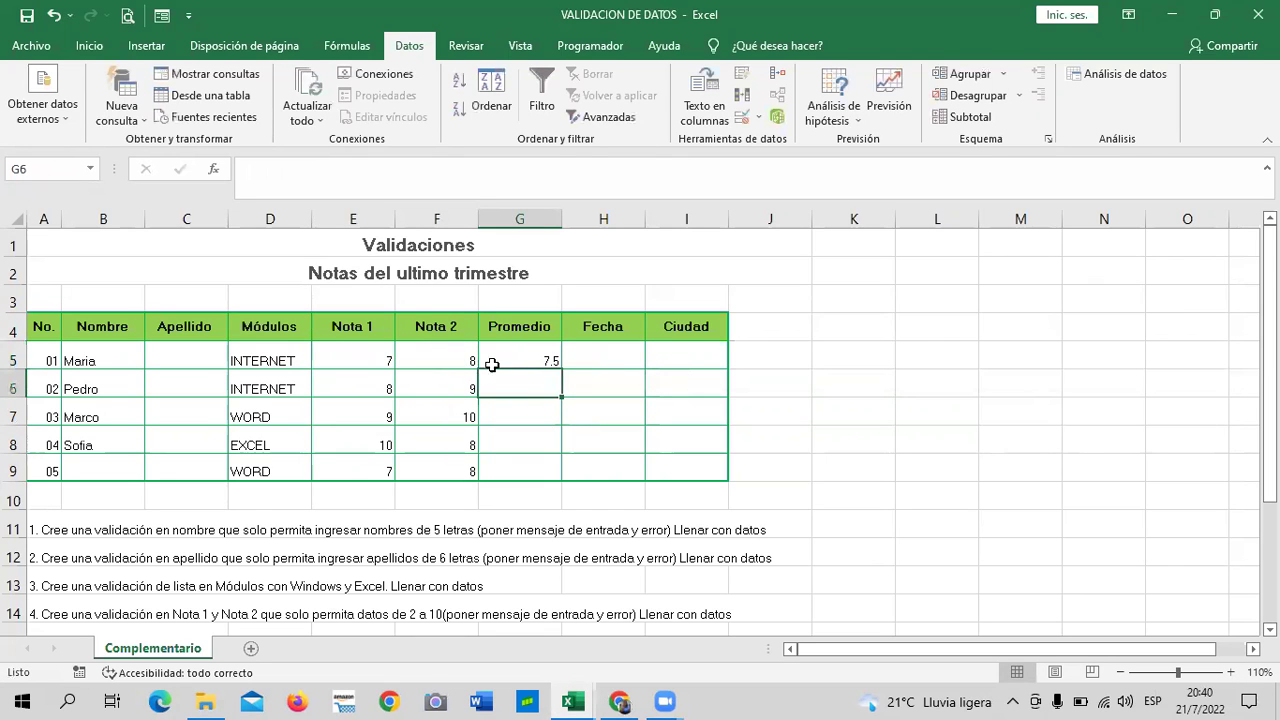
left_click(506, 350)
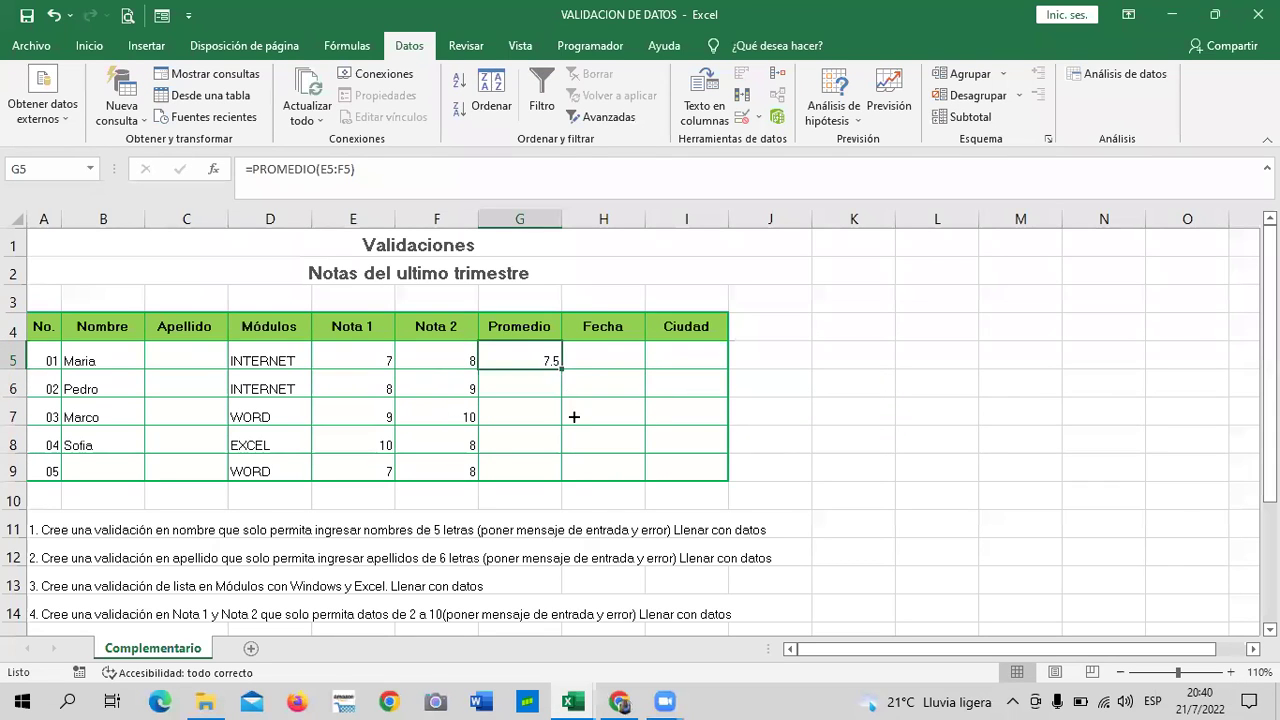
left_click_drag(574, 417, 577, 471)
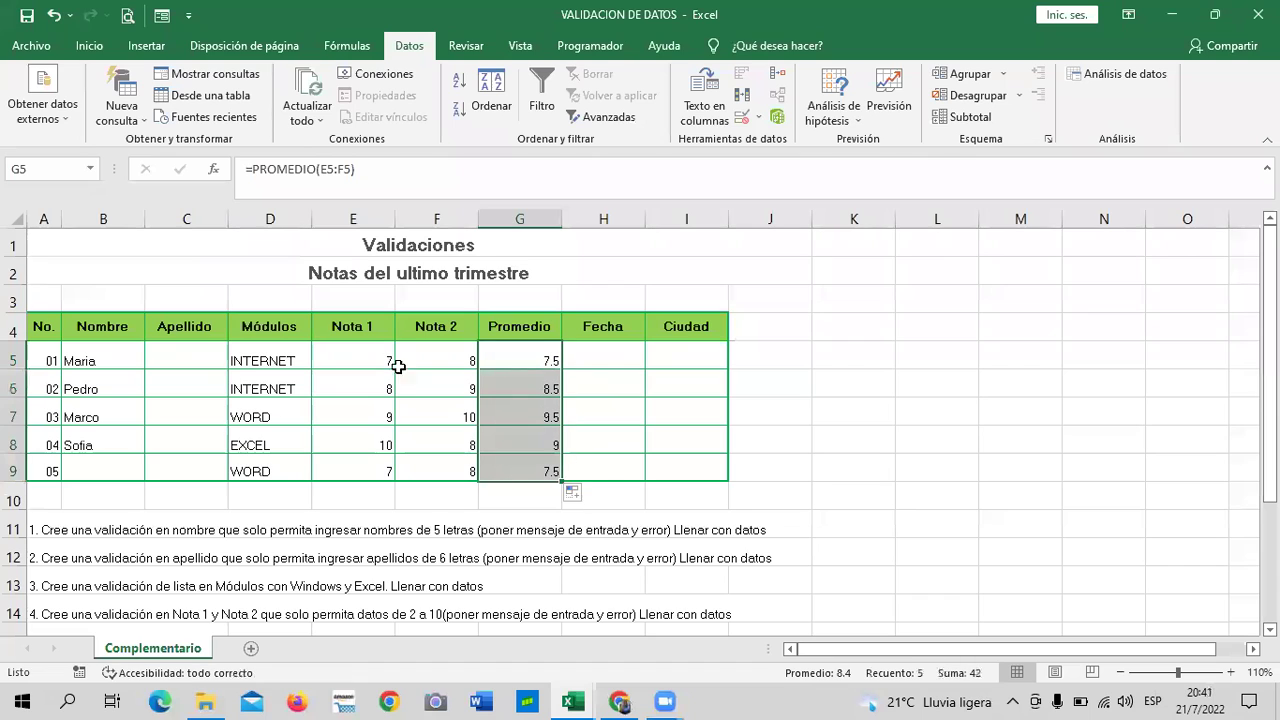
left_click(860, 458)
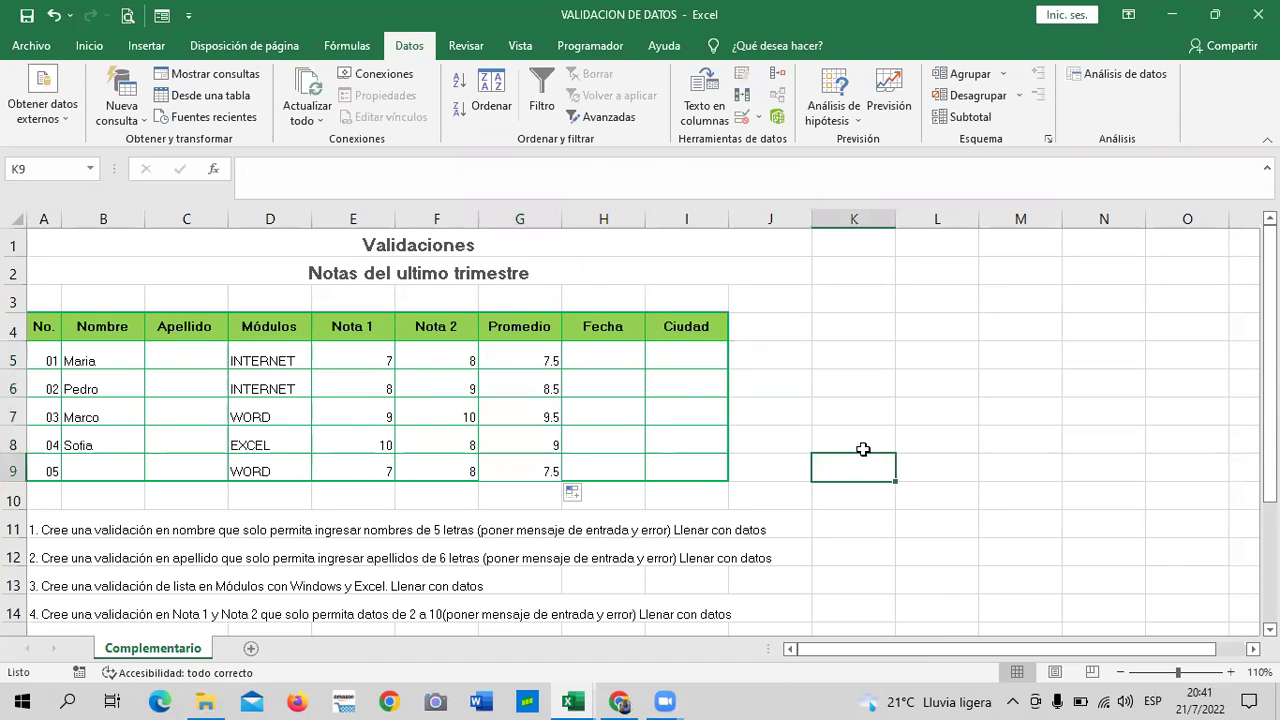
Step: Select the Fecha cells H5:H9
left_click(618, 350)
left_click(597, 395)
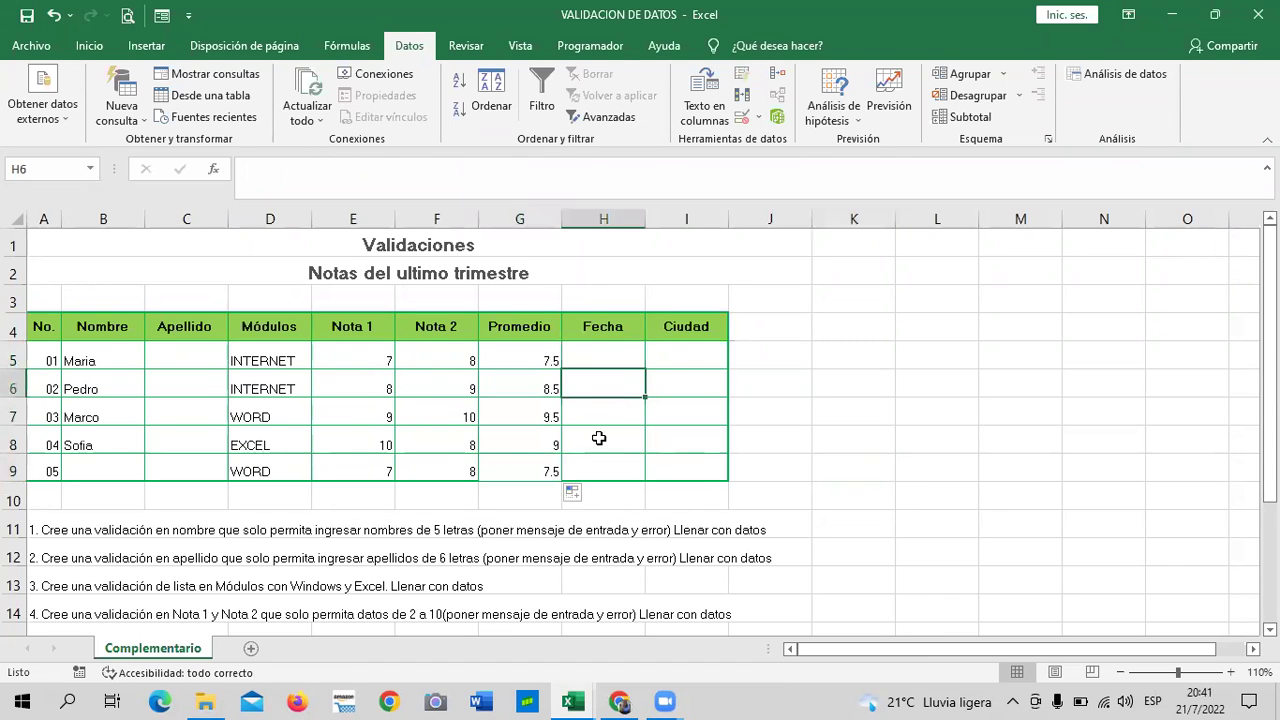
left_click(598, 438)
left_click(598, 353)
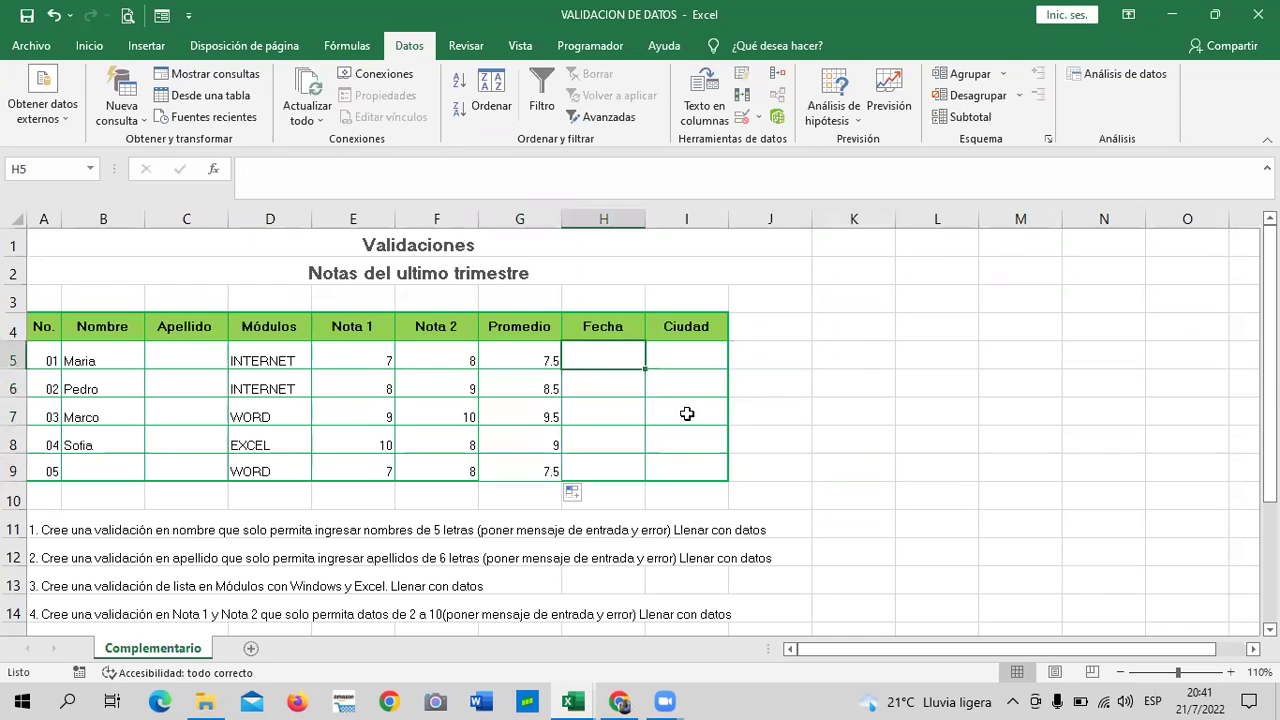
left_click_drag(630, 352, 606, 455)
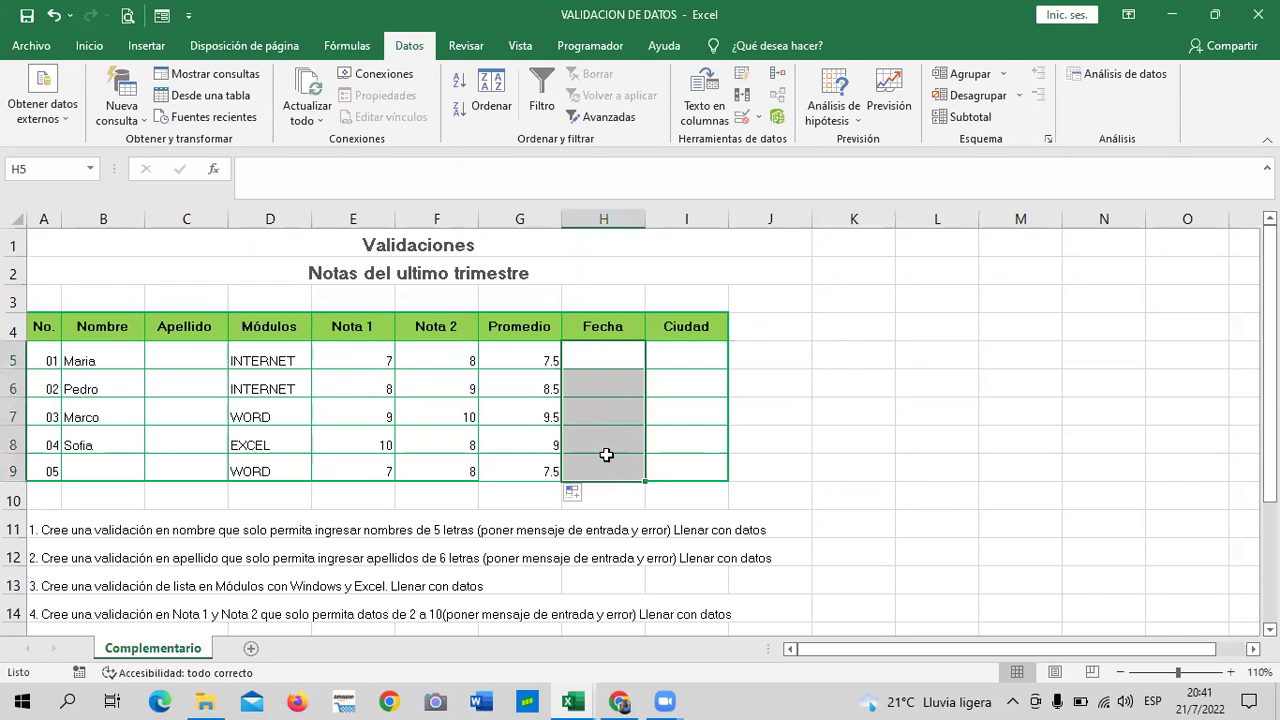
Step: Restrict the Fecha cells to dates between 1/7/22 and 31/7/22
left_click(742, 117)
left_click(834, 262)
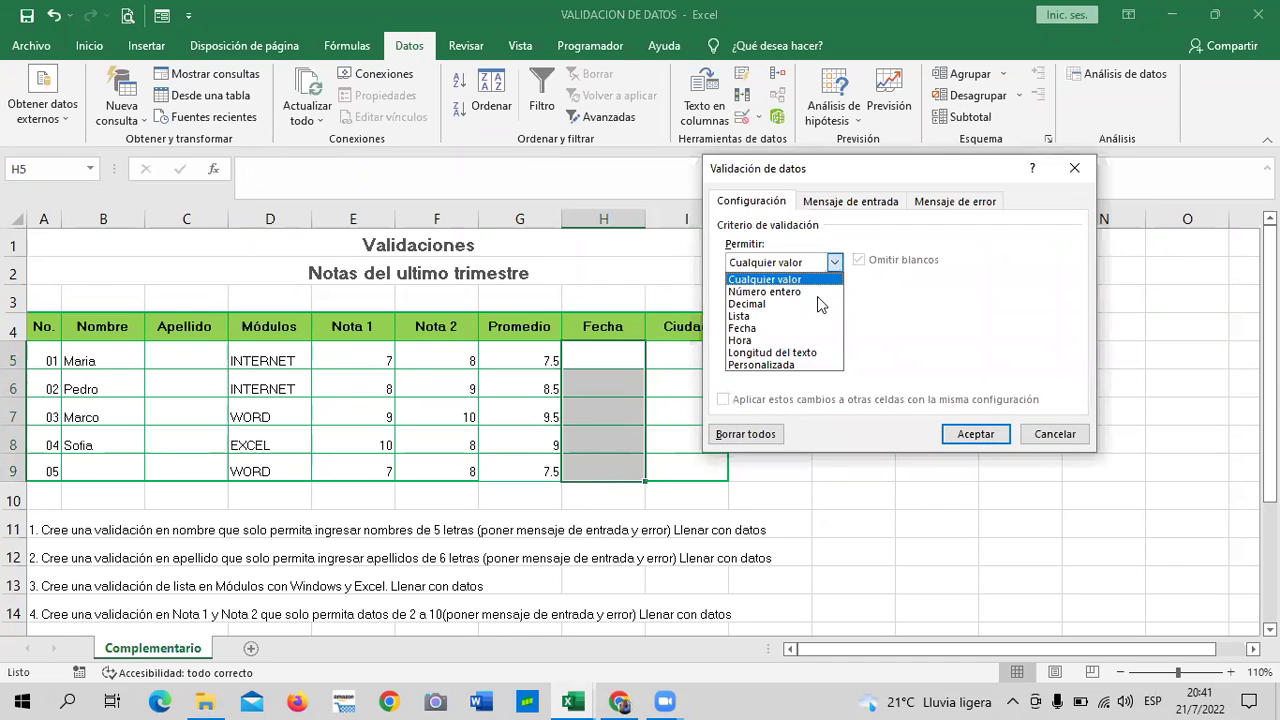
left_click(777, 329)
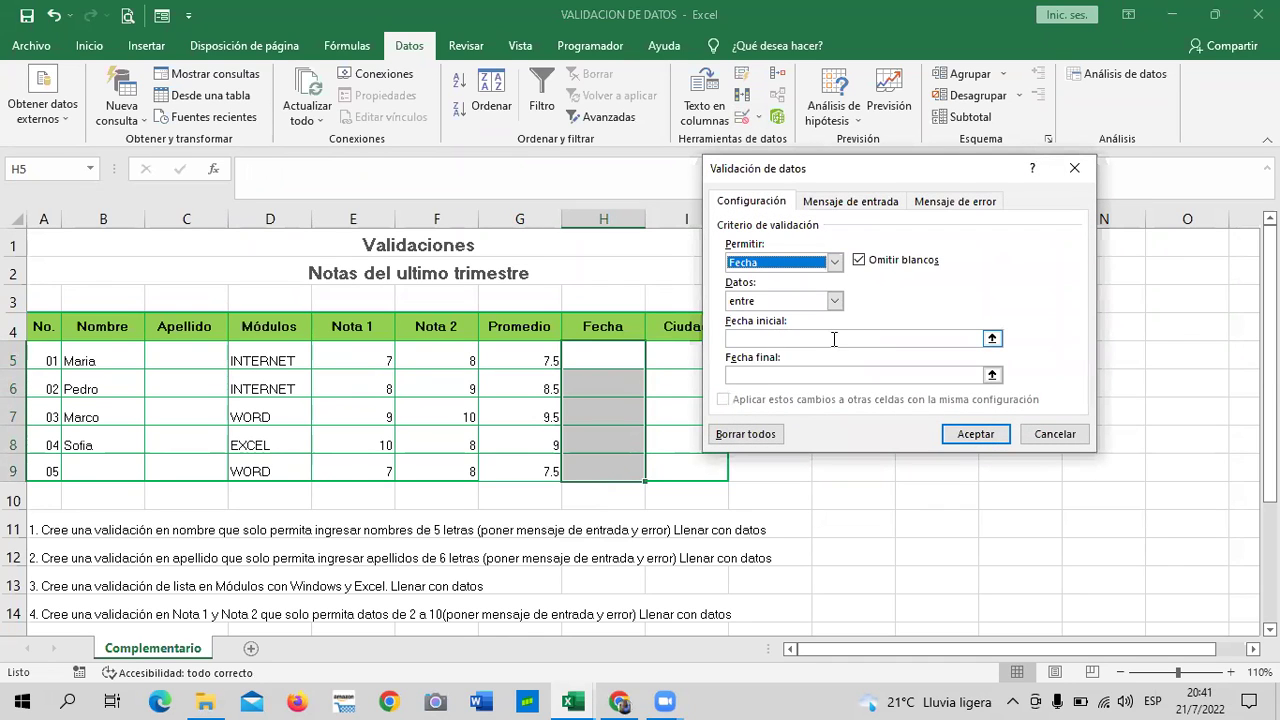
left_click(834, 341)
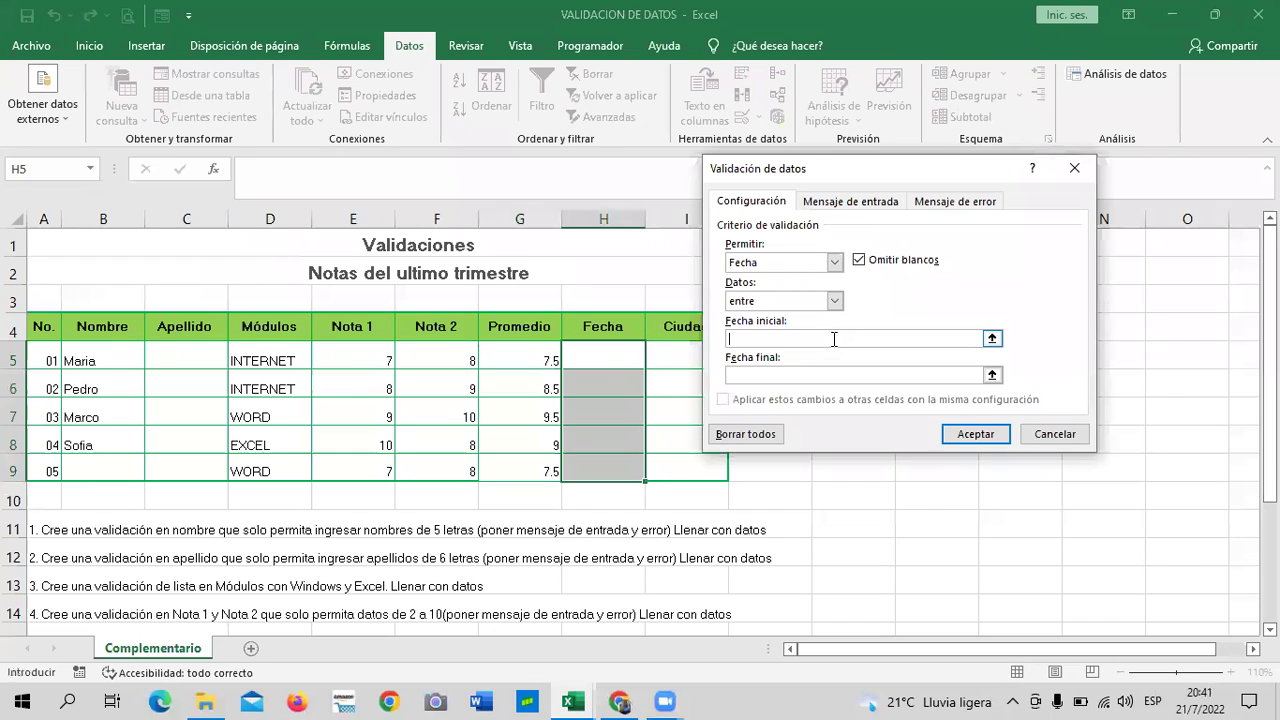
type("1/7/22")
key("Tab")
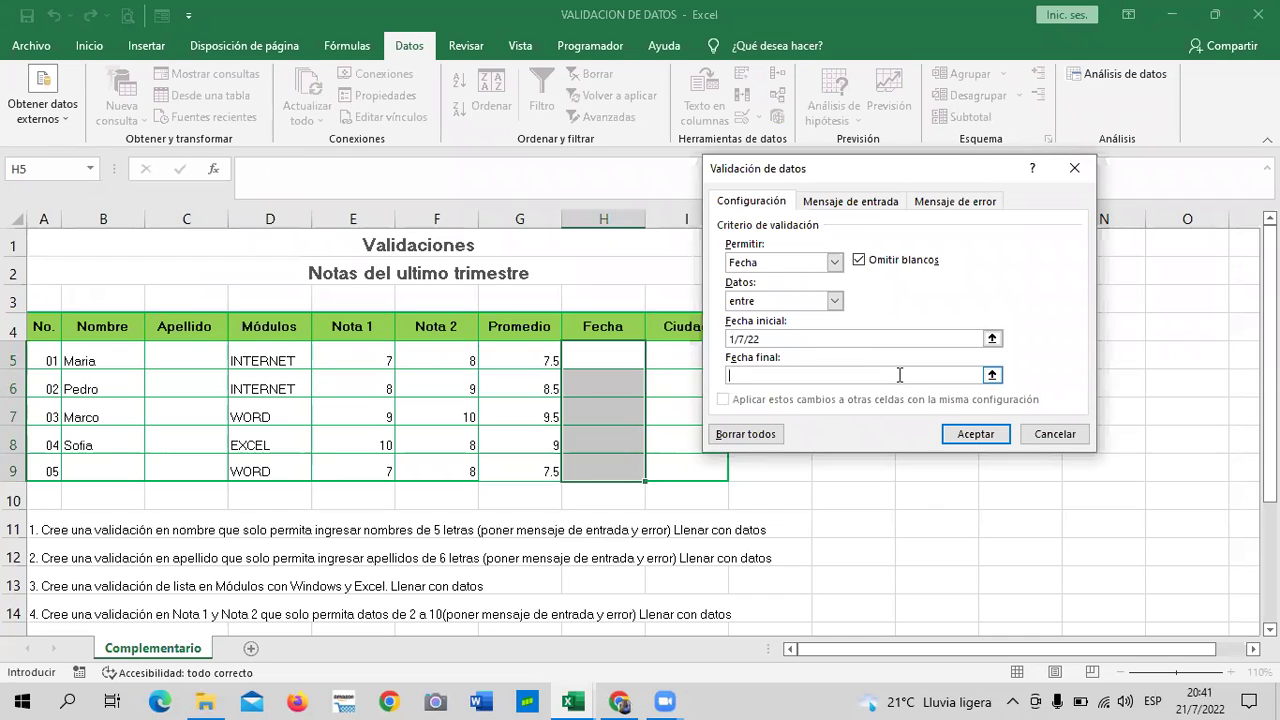
type("31/7/22")
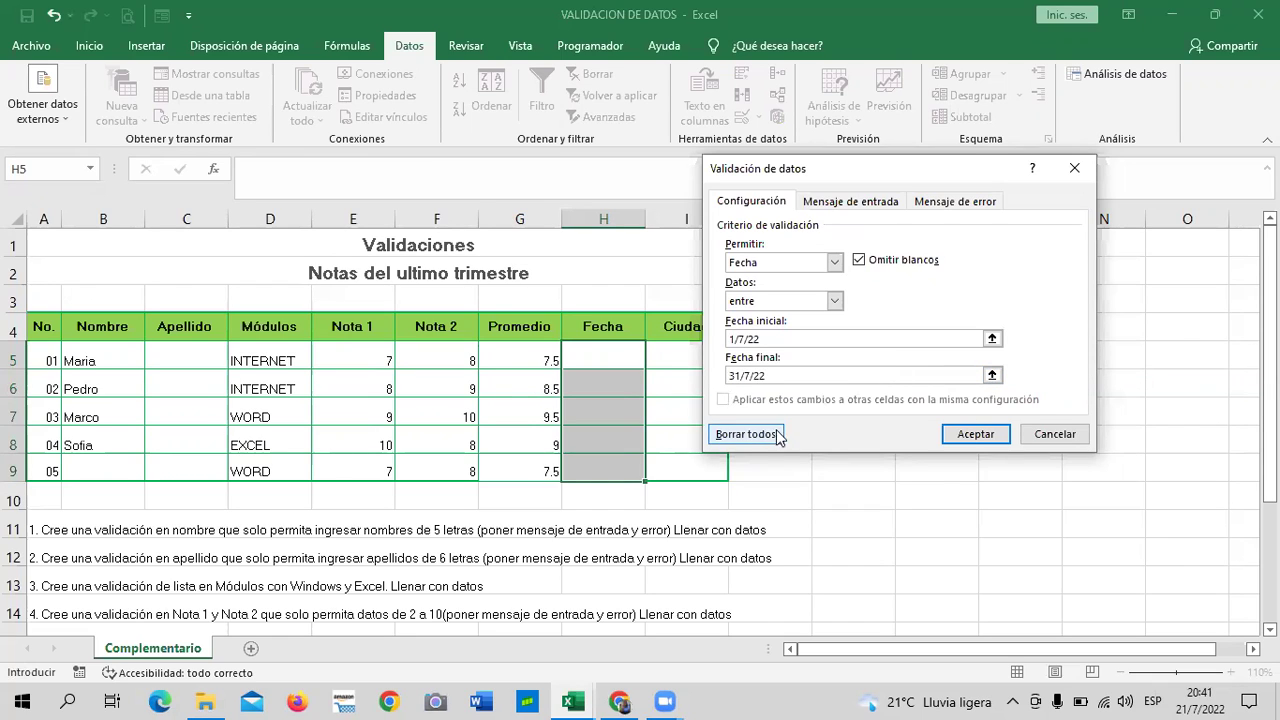
left_click(971, 439)
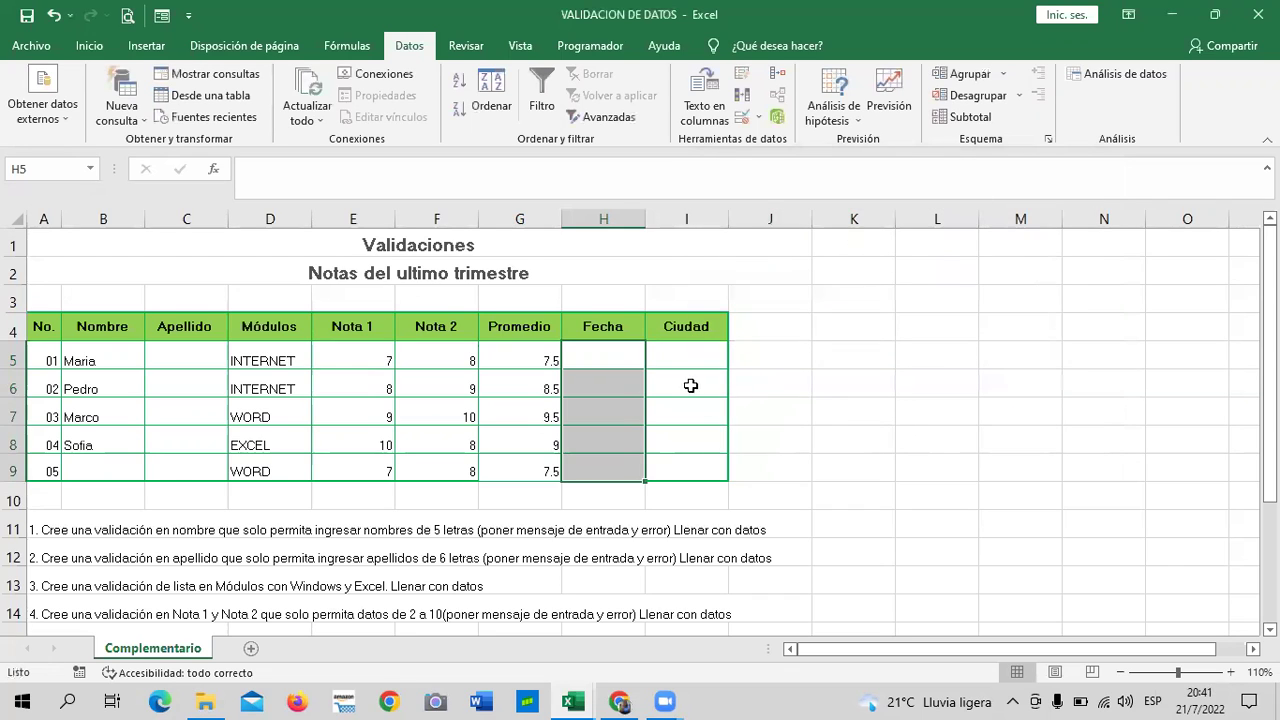
Step: Select H5:I9 and open Data Validation, which raises the extend-validation prompt
left_click(668, 408)
left_click(618, 350)
left_click_drag(618, 350, 694, 457)
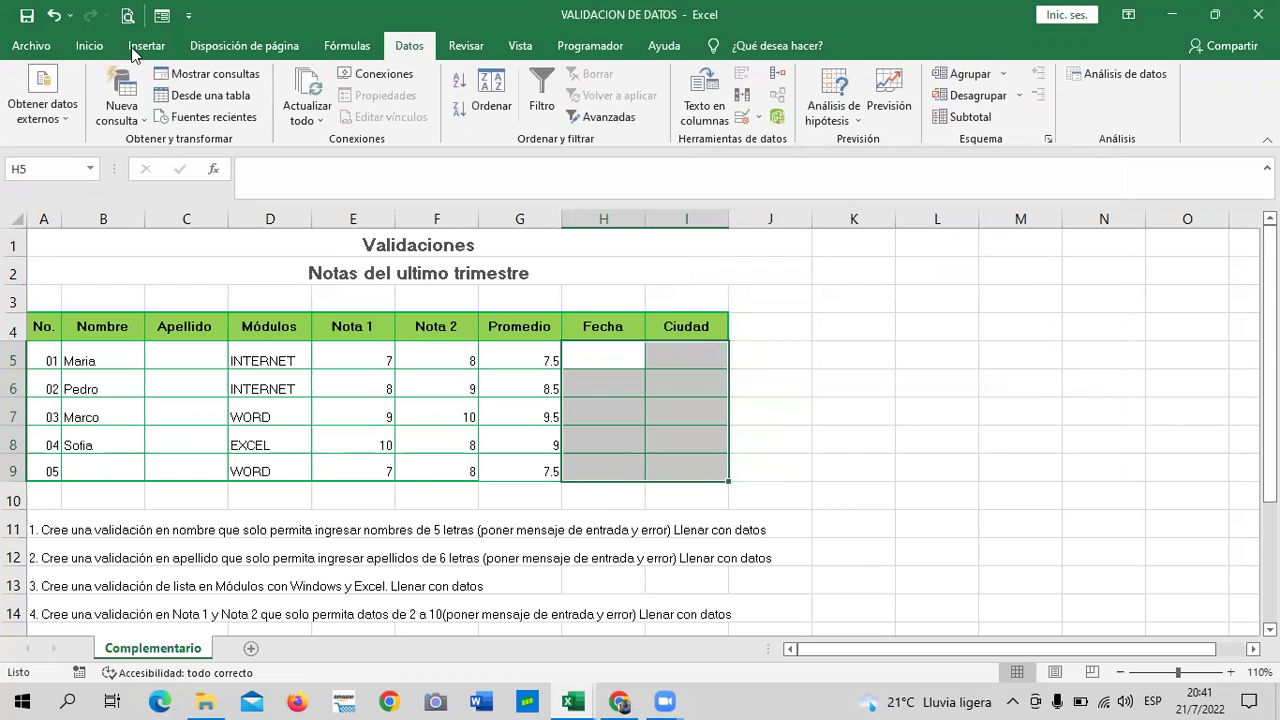
left_click(742, 120)
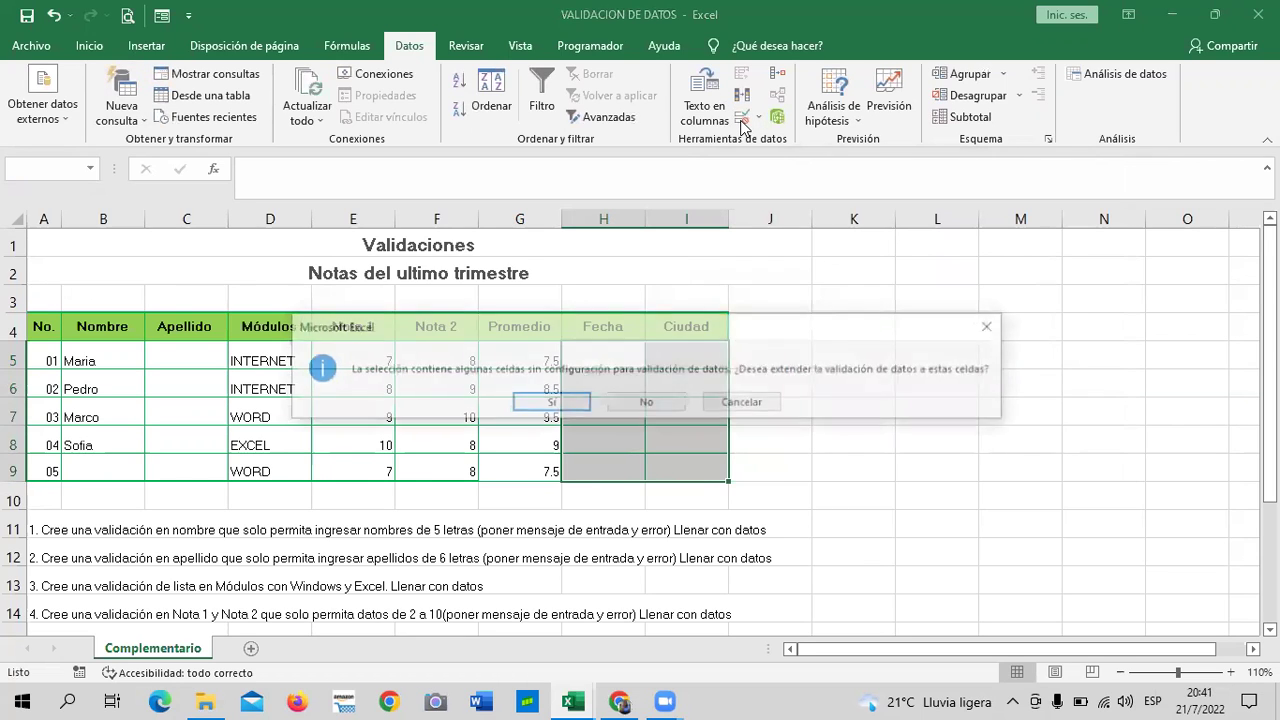
Step: Apply the date rule to all selected cells and begin an input message, clearing a mistyped attempt
left_click(559, 402)
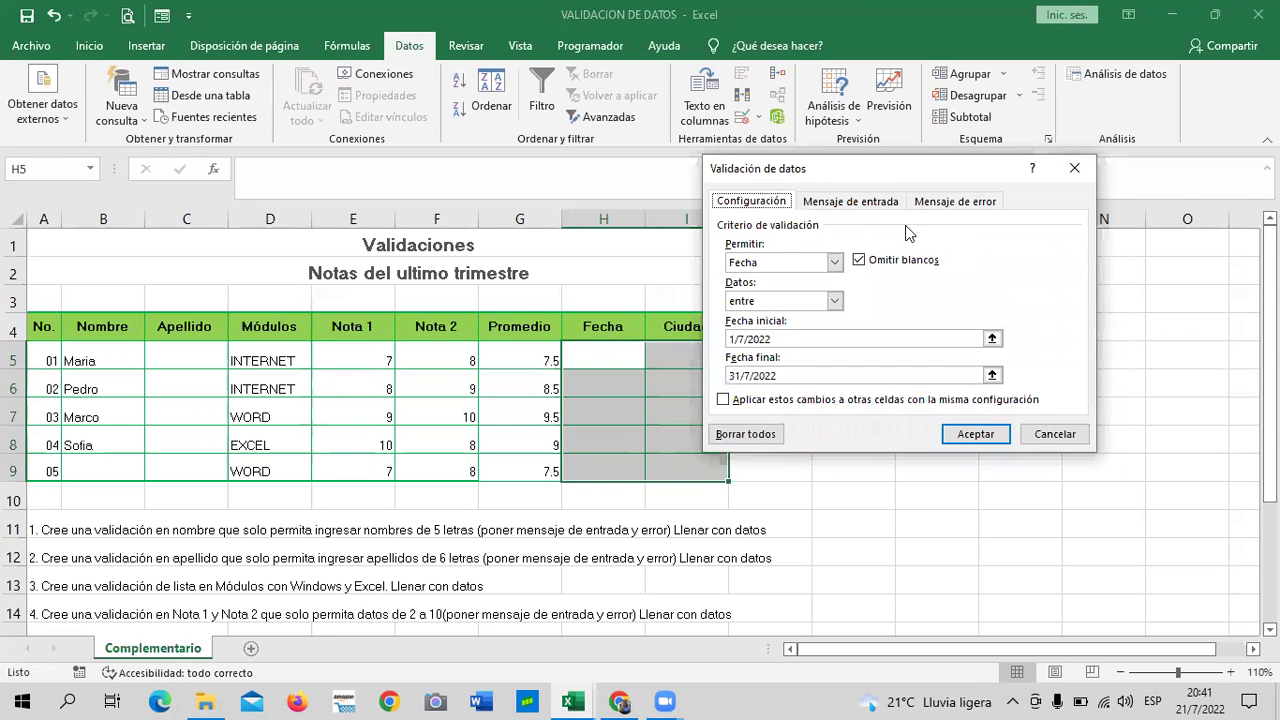
left_click(881, 204)
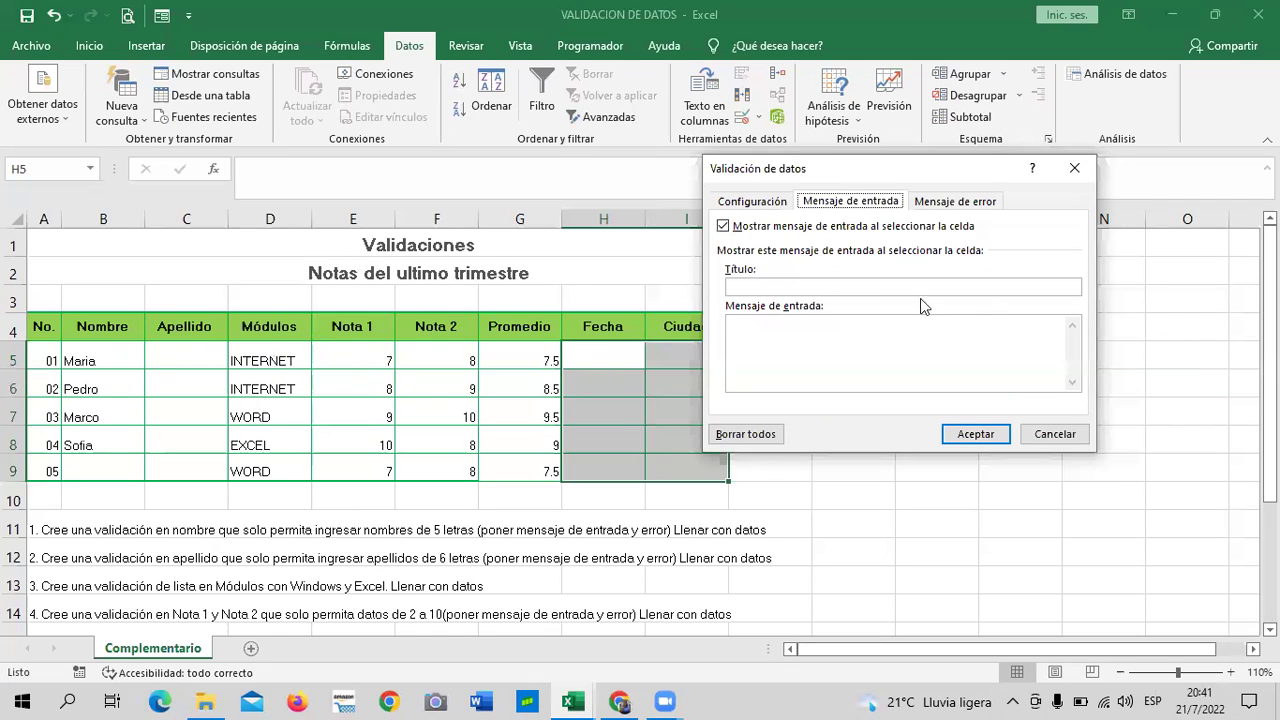
left_click(764, 330)
type("NICAMNETE")
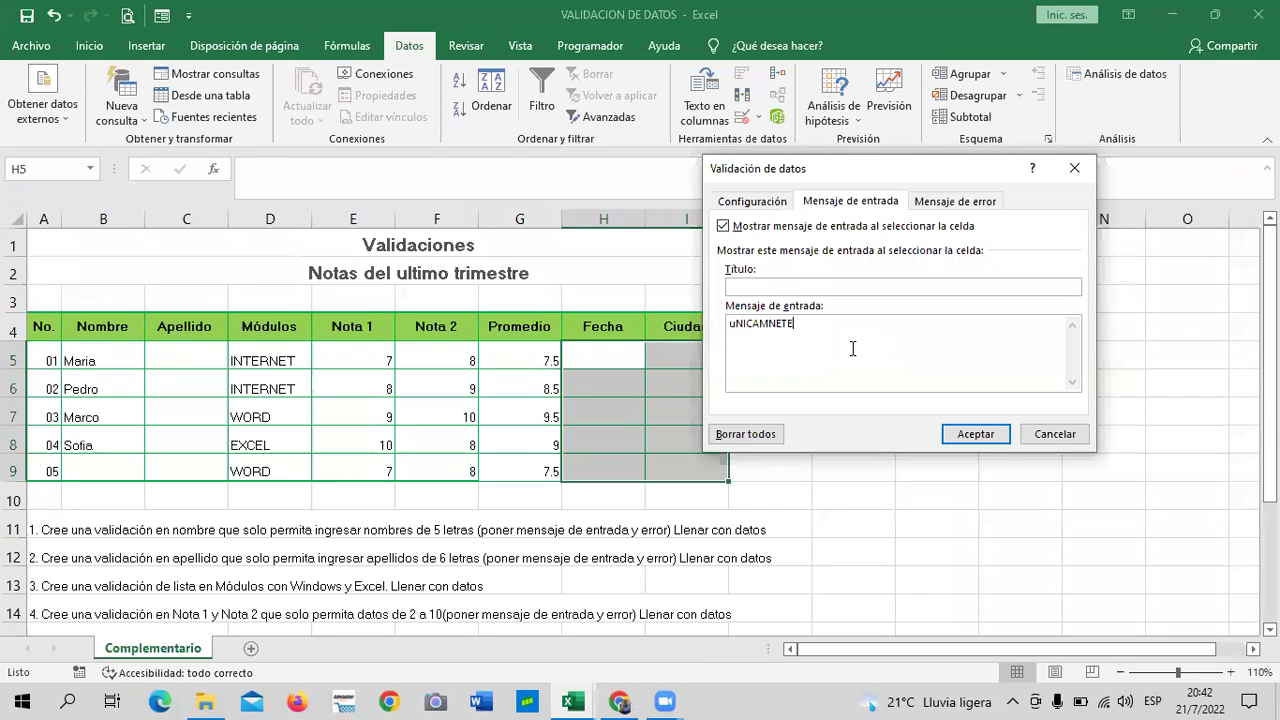
key("ctrl+a")
key("BackSpace")
Step: Enter the input message 'Escriba una fecha disponible del mes de julio' and confirm the dialog
type("SCRIBA")
key("BackSpace")
key("BackSpace")
key("BackSpace")
key("Caps_Lock")
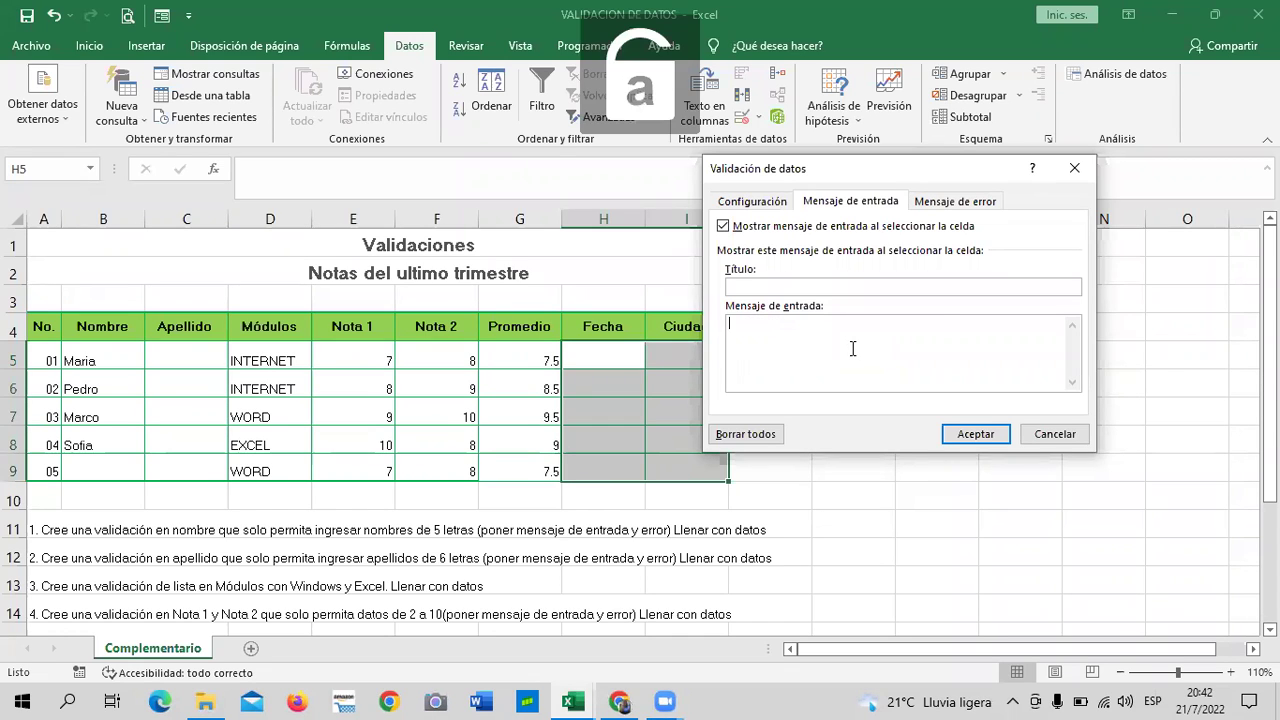
type("Escriba una fe")
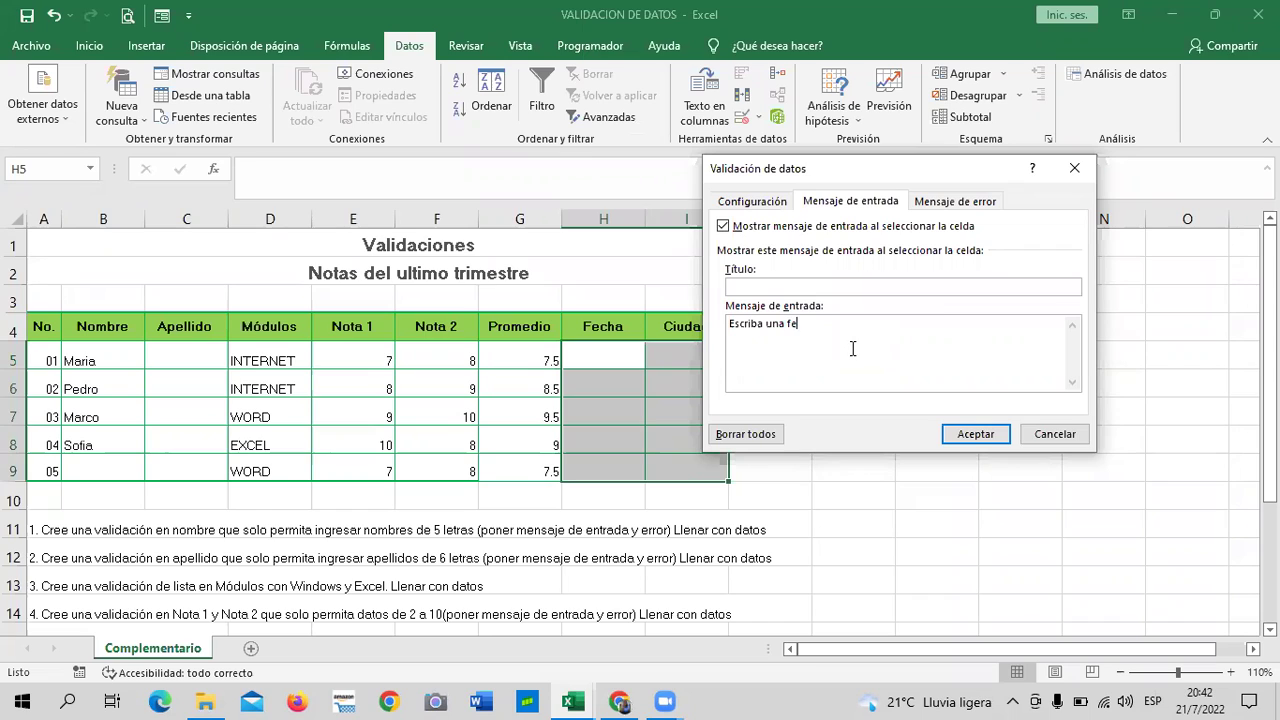
type("cha disponi")
type("es de julio")
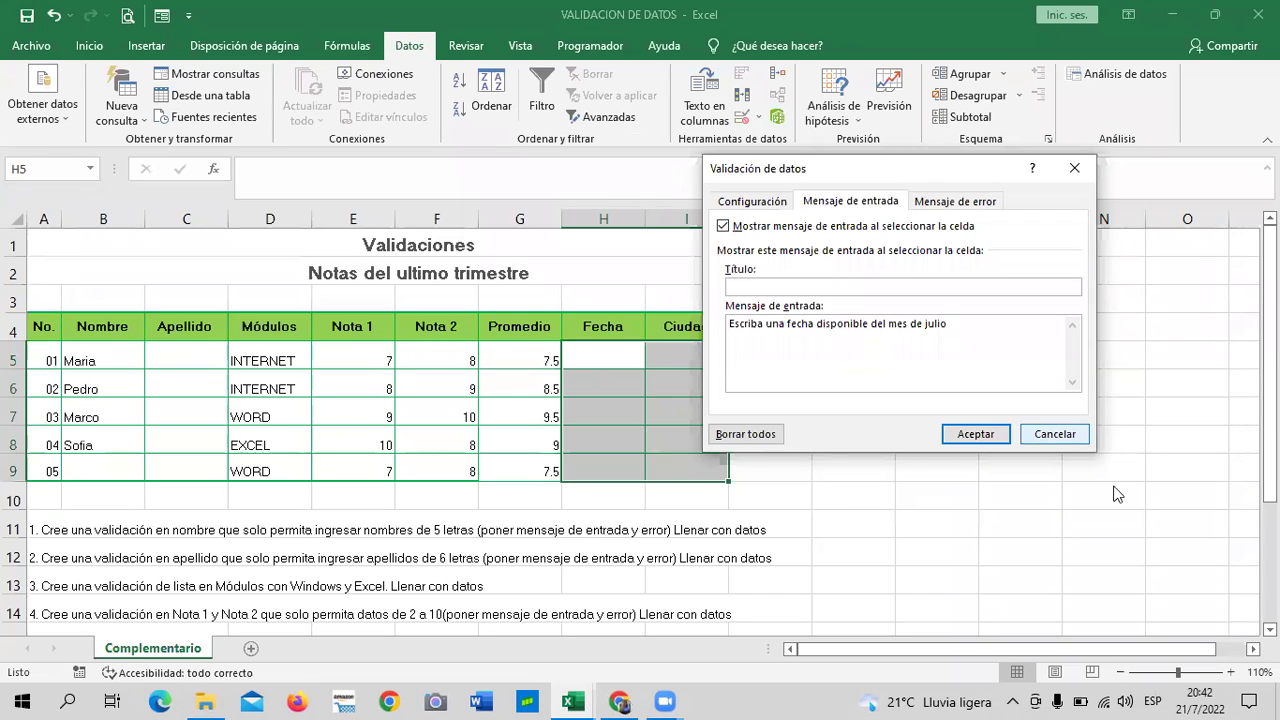
left_click(975, 434)
left_click(962, 435)
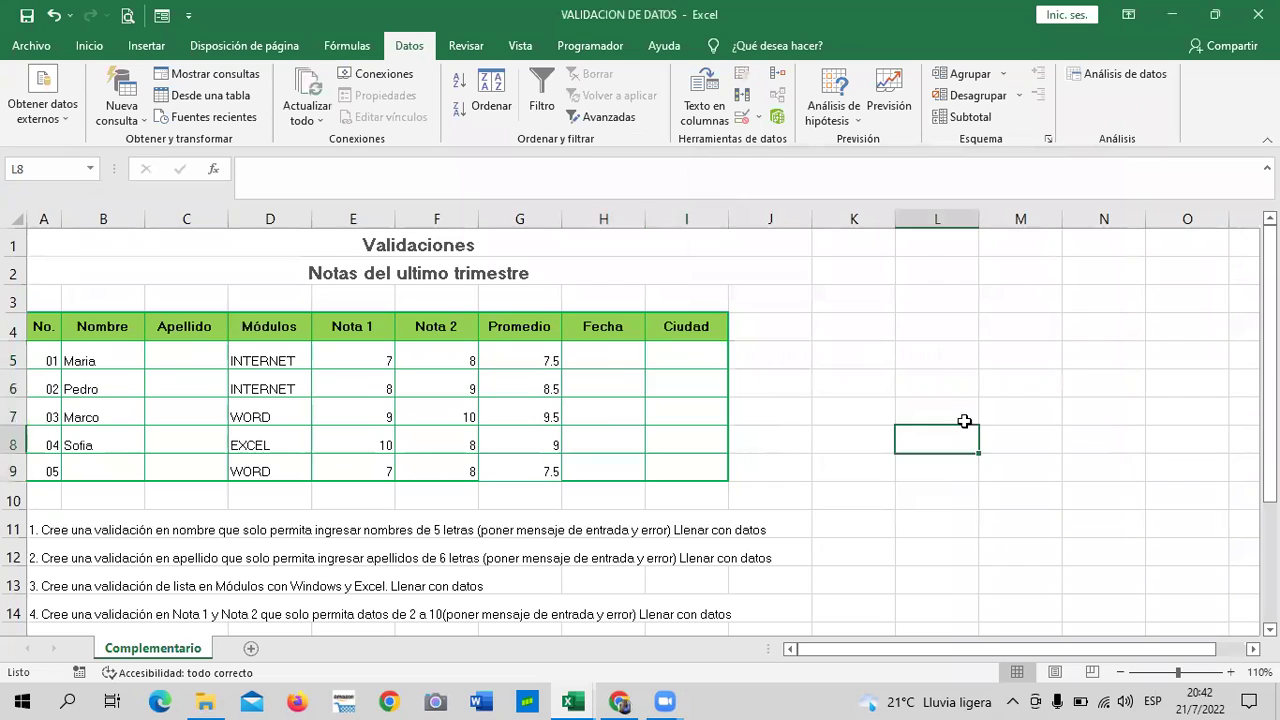
Step: Check the input message on the Fecha cells and enter 5/7/2022 in H5
left_click(614, 350)
left_click(680, 354)
left_click(608, 363)
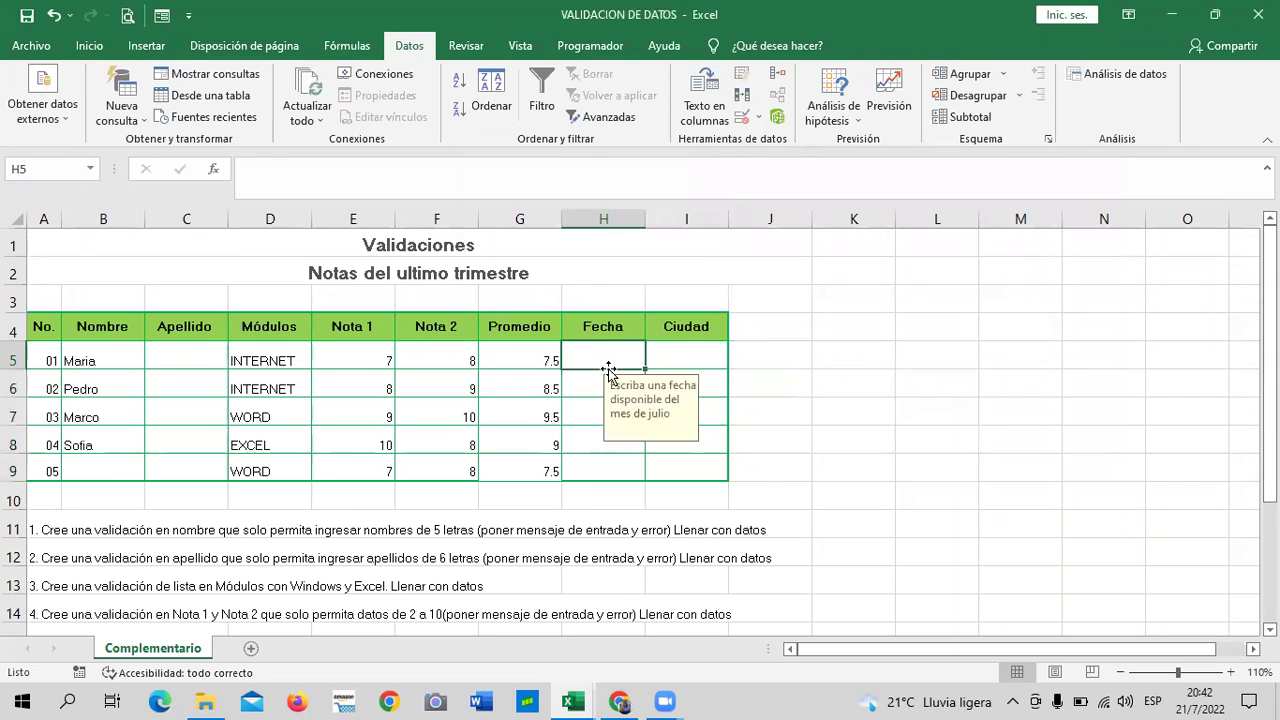
left_click(736, 393)
left_click(611, 388)
left_click(607, 425)
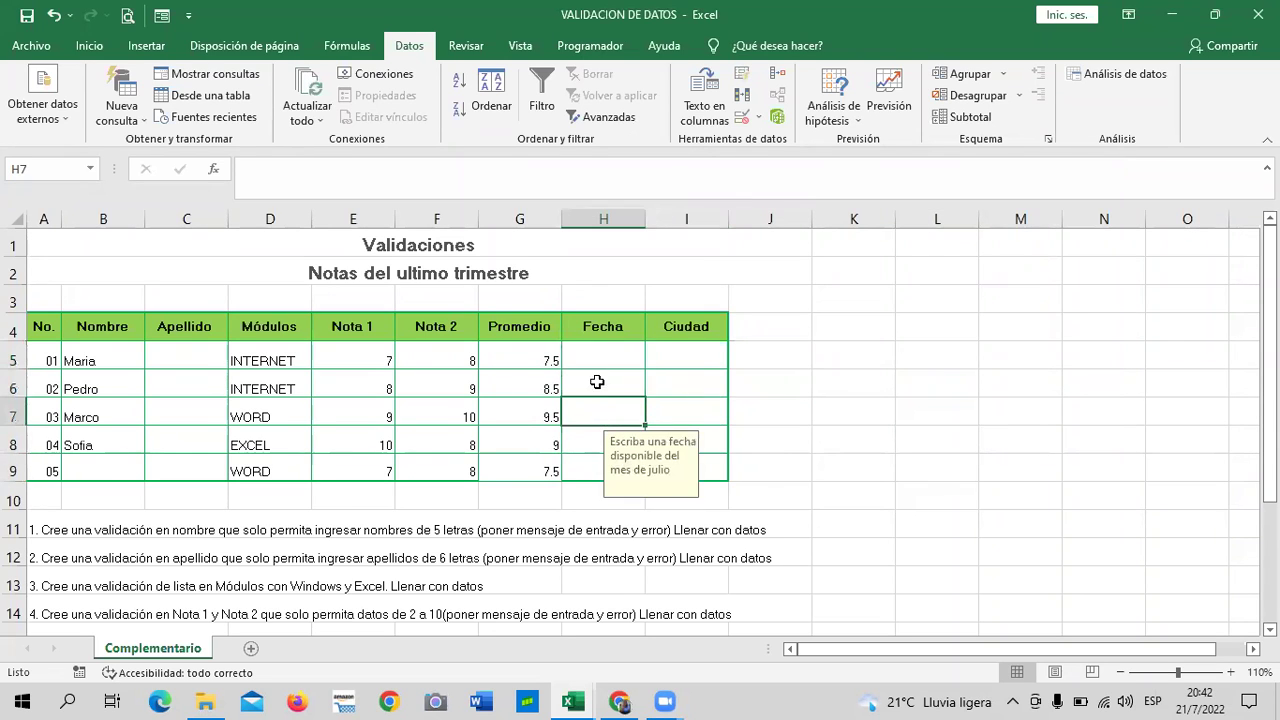
left_click(600, 358)
type("5/7/2022")
key("Return")
Step: Enter the June date 15/6/22 in I5, see it rejected, and cancel the entry
left_click(707, 364)
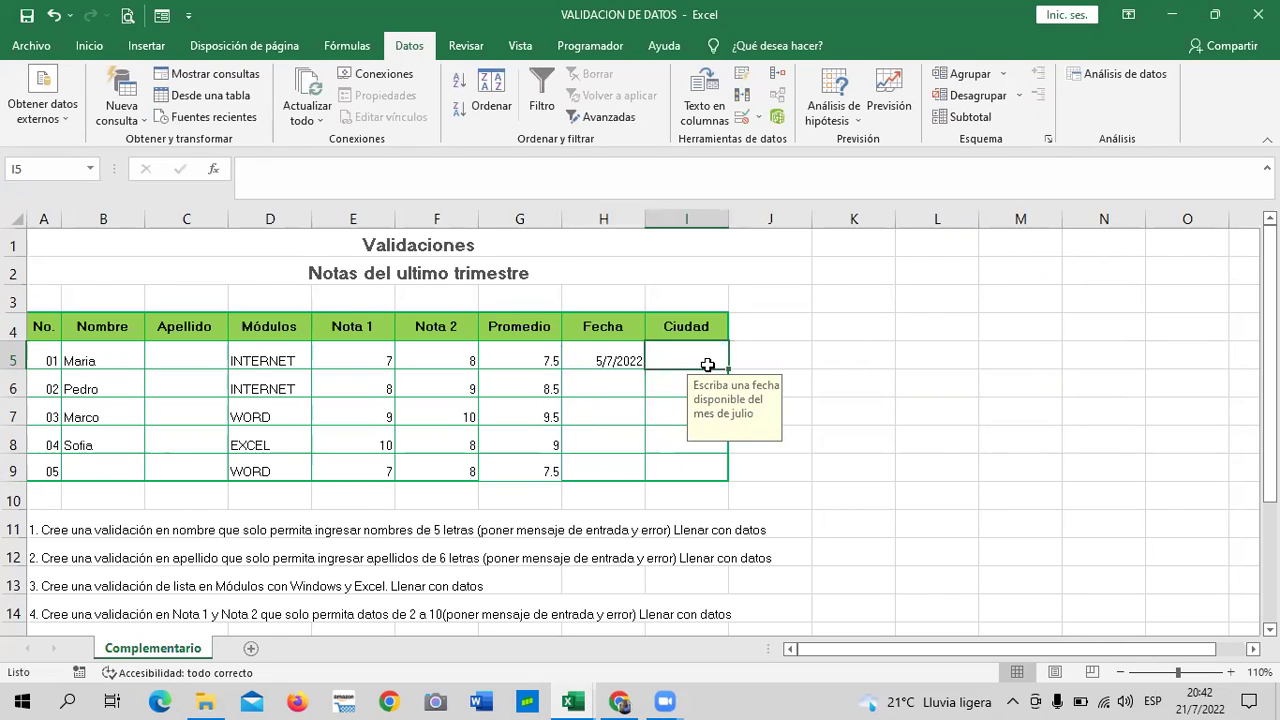
type("15/6/")
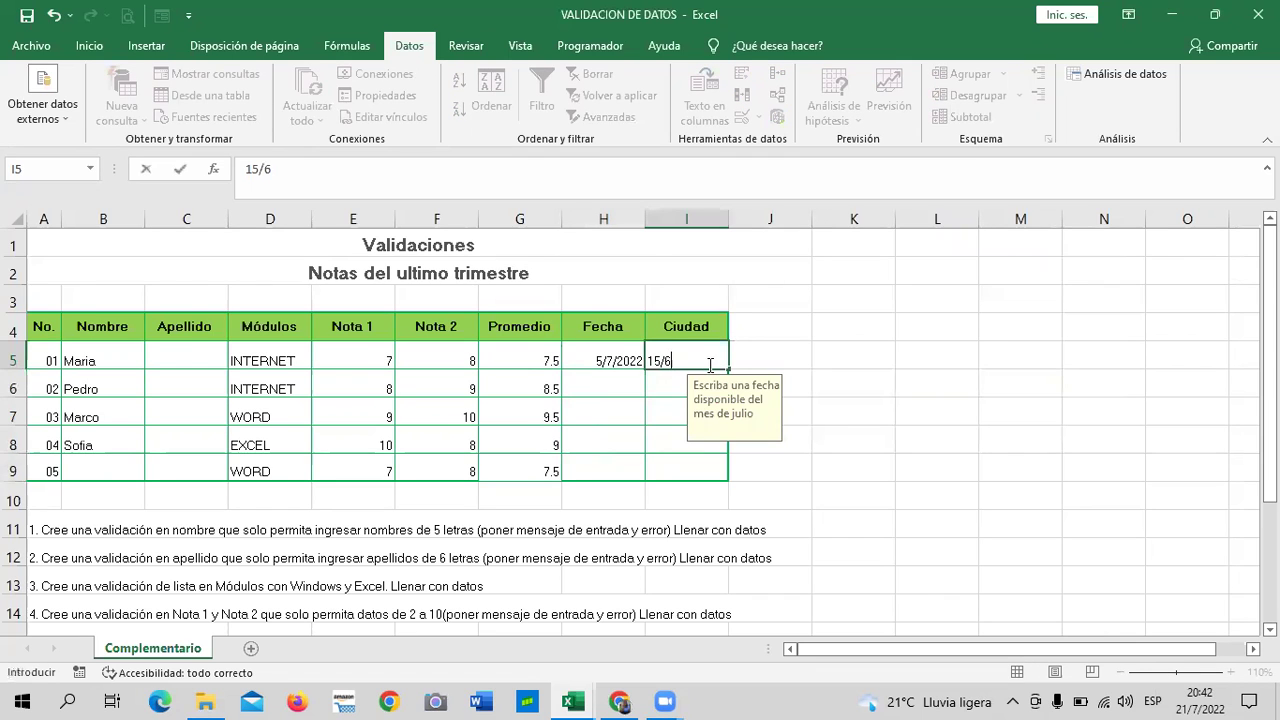
type("22")
key("Return")
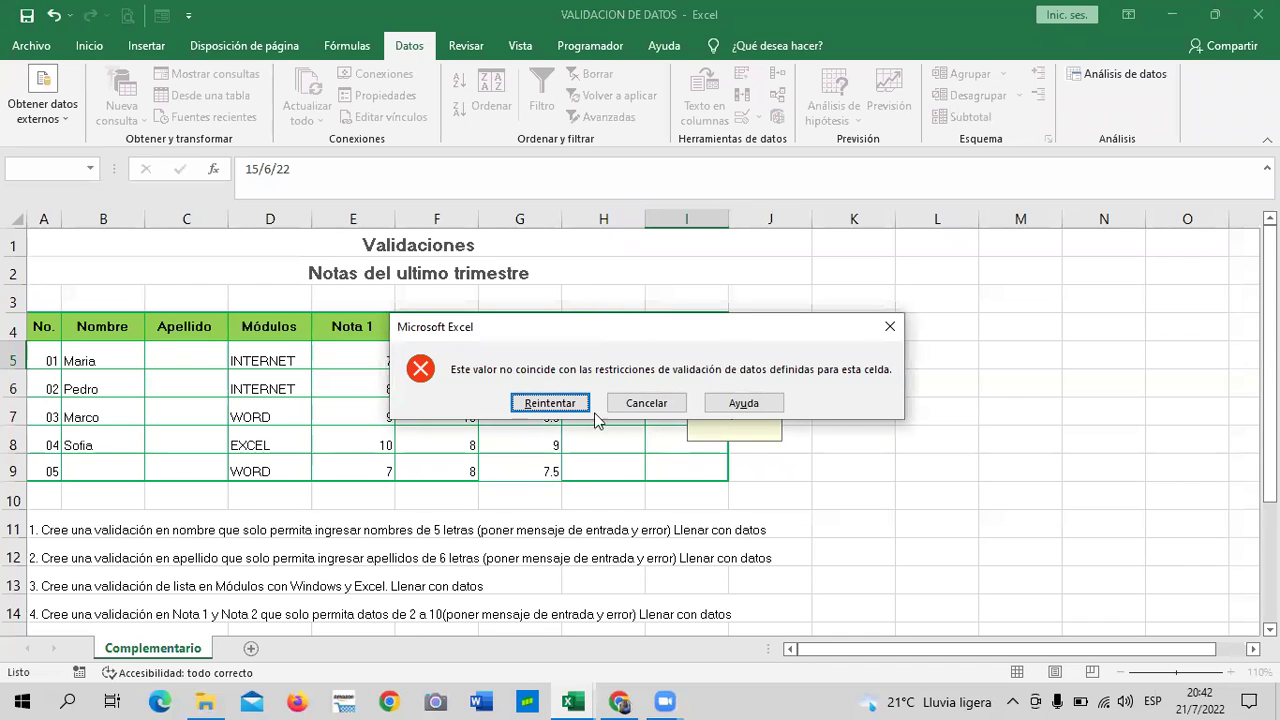
left_click(640, 401)
left_click(814, 372)
left_click(690, 360)
scroll(497, 423, "down", 1)
scroll(497, 423, "down", 3)
scroll(497, 423, "up", 4)
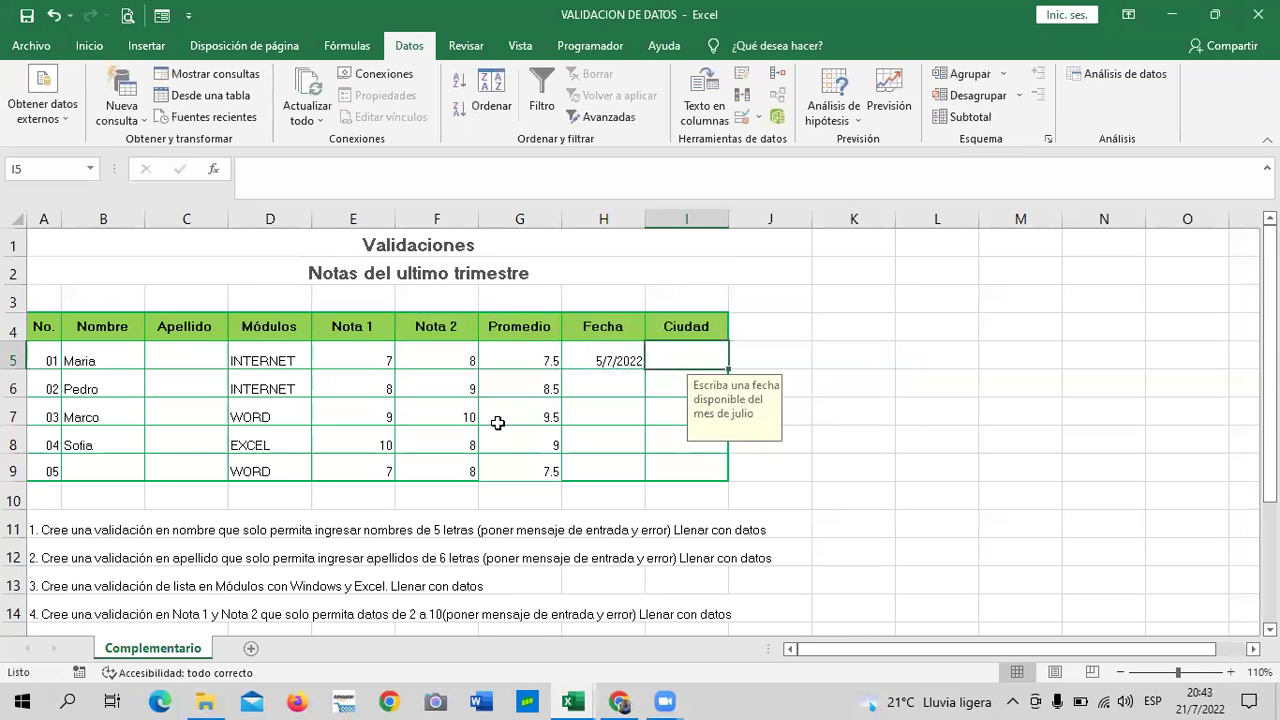
left_click(604, 362)
left_click(663, 355)
left_click(818, 384)
Step: Clear all validation from the Ciudad cells I5:I9 with Borrar todos and verify the messages
left_click_drag(668, 352, 668, 470)
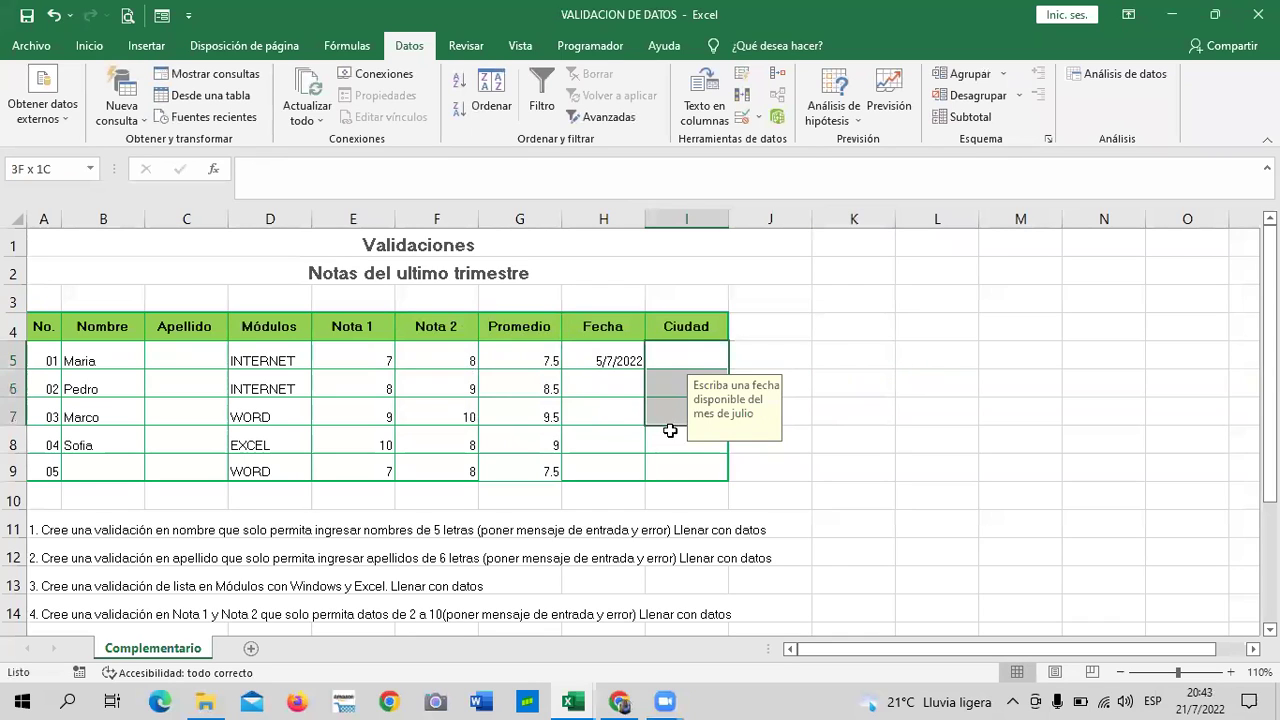
left_click(758, 118)
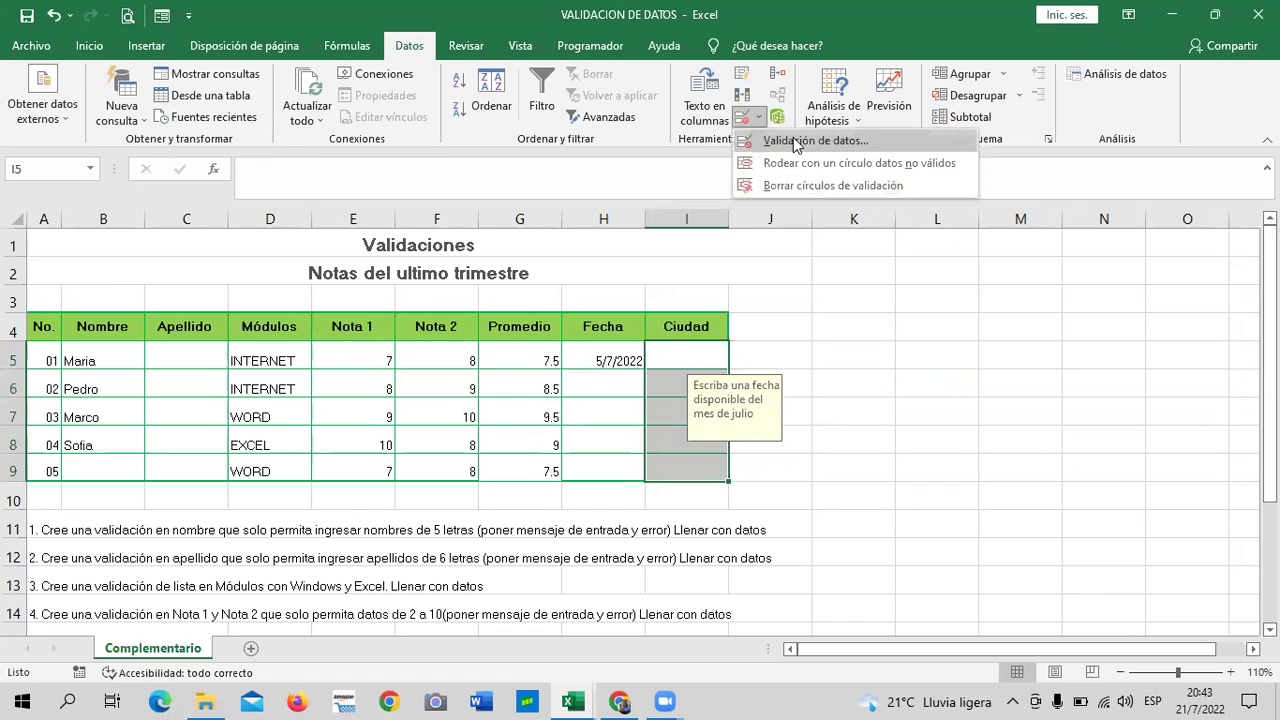
left_click(793, 140)
left_click(757, 435)
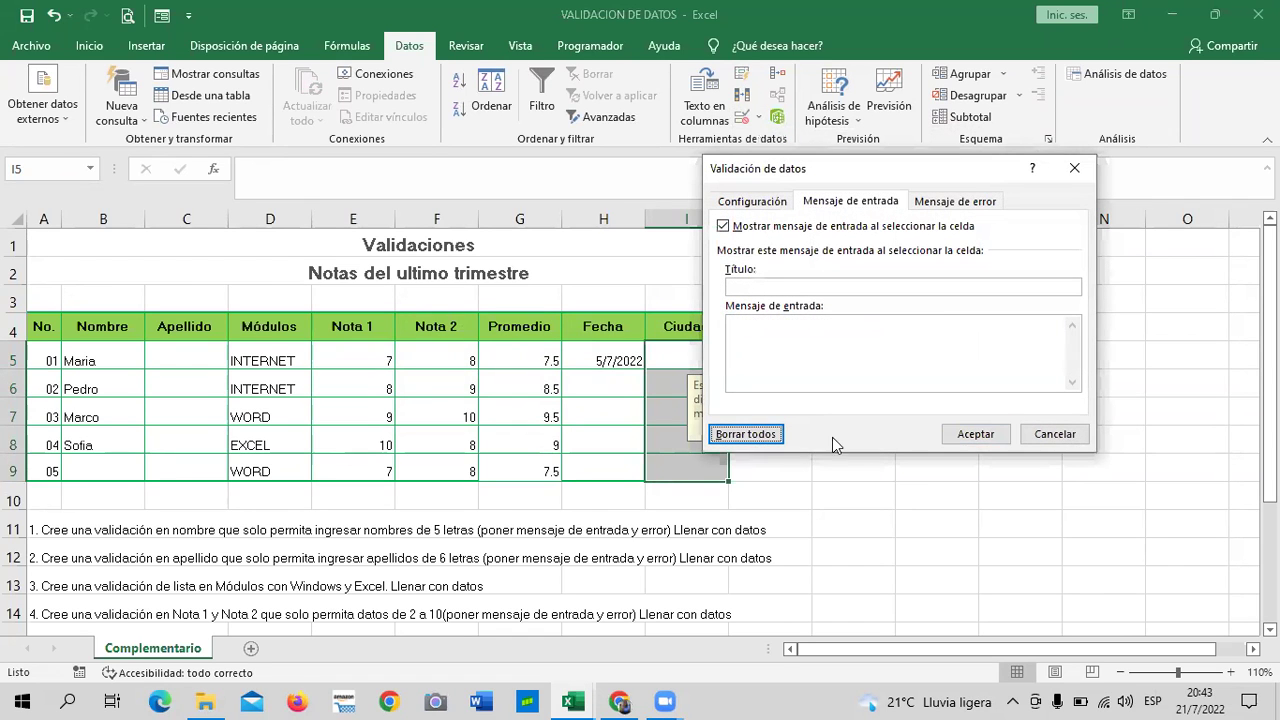
left_click(975, 434)
left_click(926, 462)
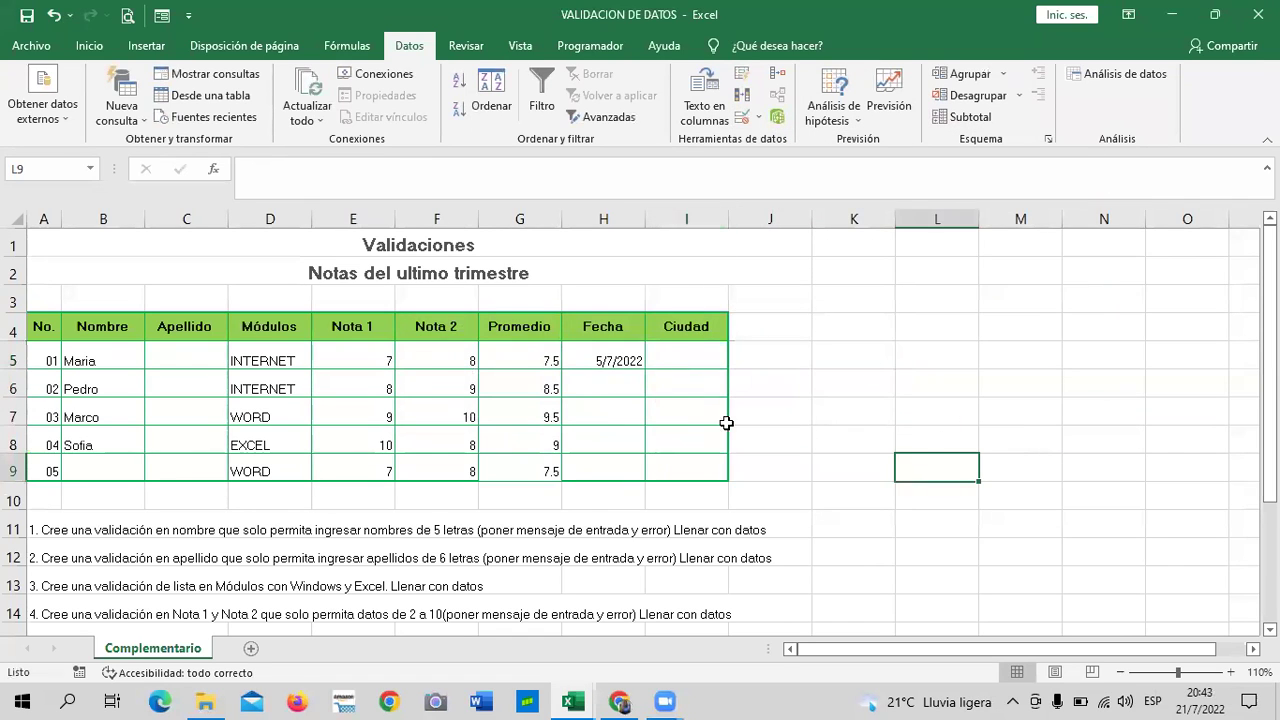
left_click(708, 362)
left_click(608, 390)
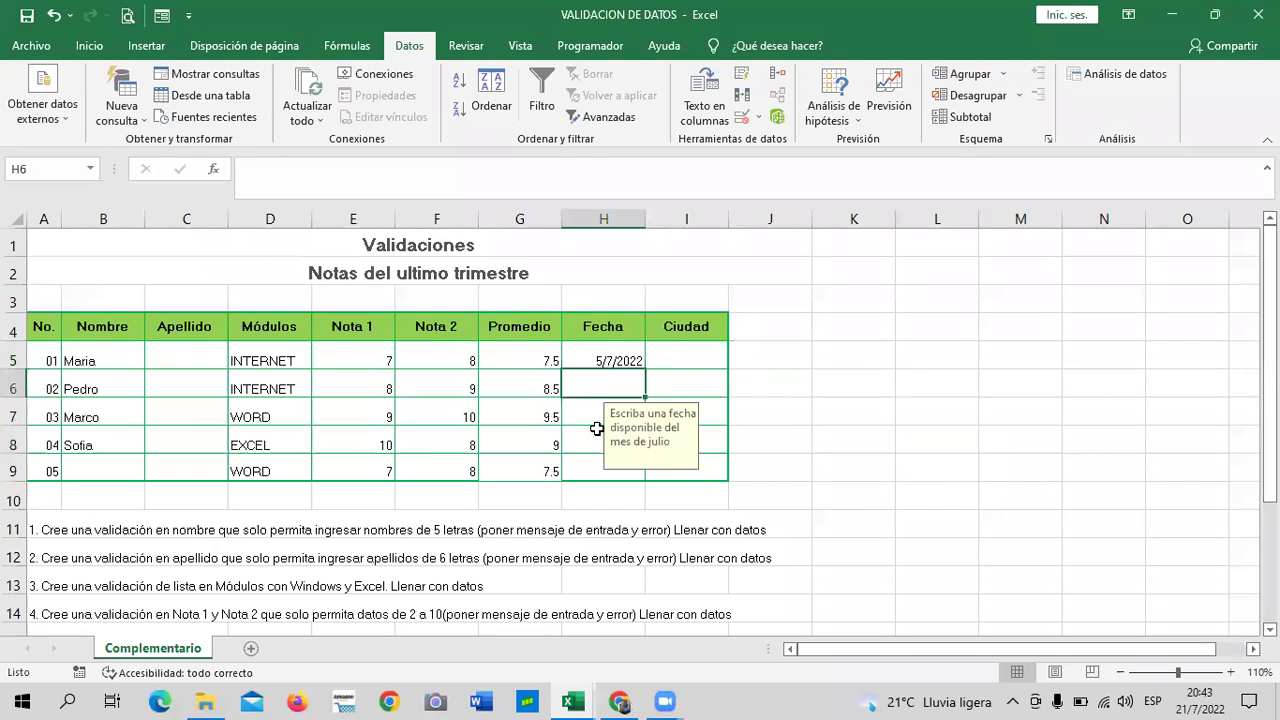
left_click(600, 465)
Step: Enter the July date 22/7/2022 in cell H6
left_click(614, 400)
type("25/")
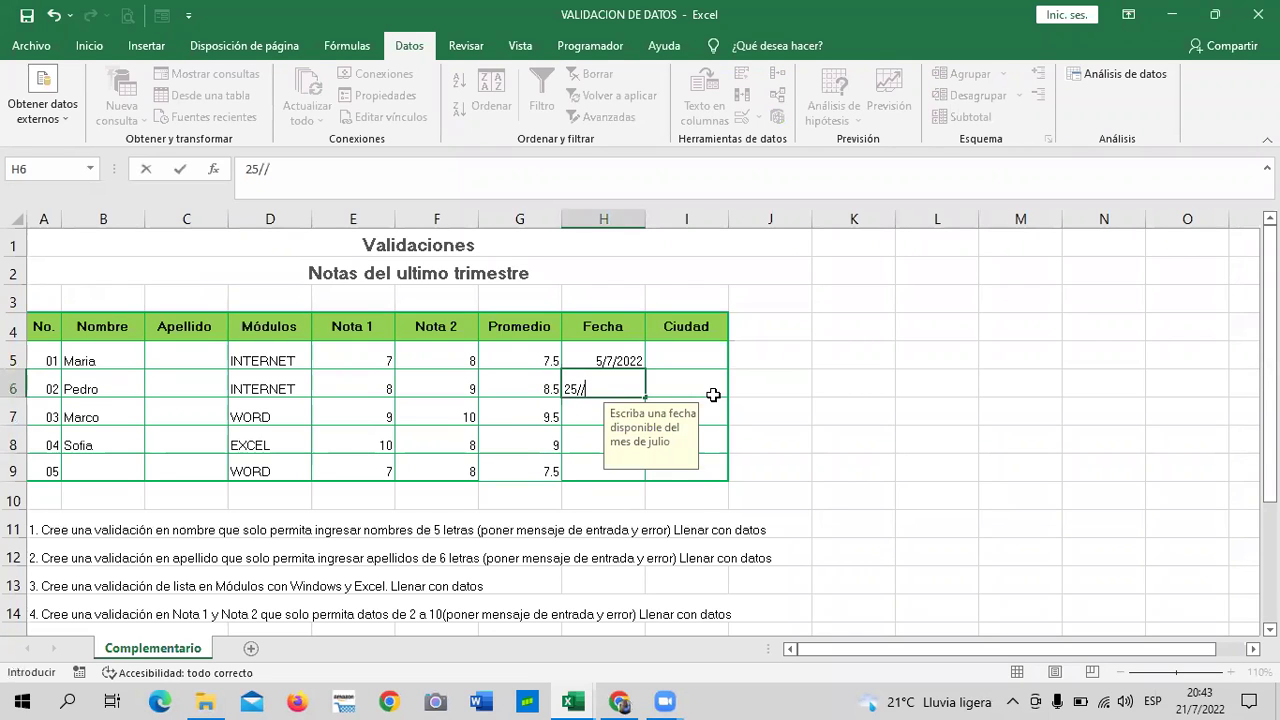
type("2/7")
type("/22")
key("Return")
key("Return")
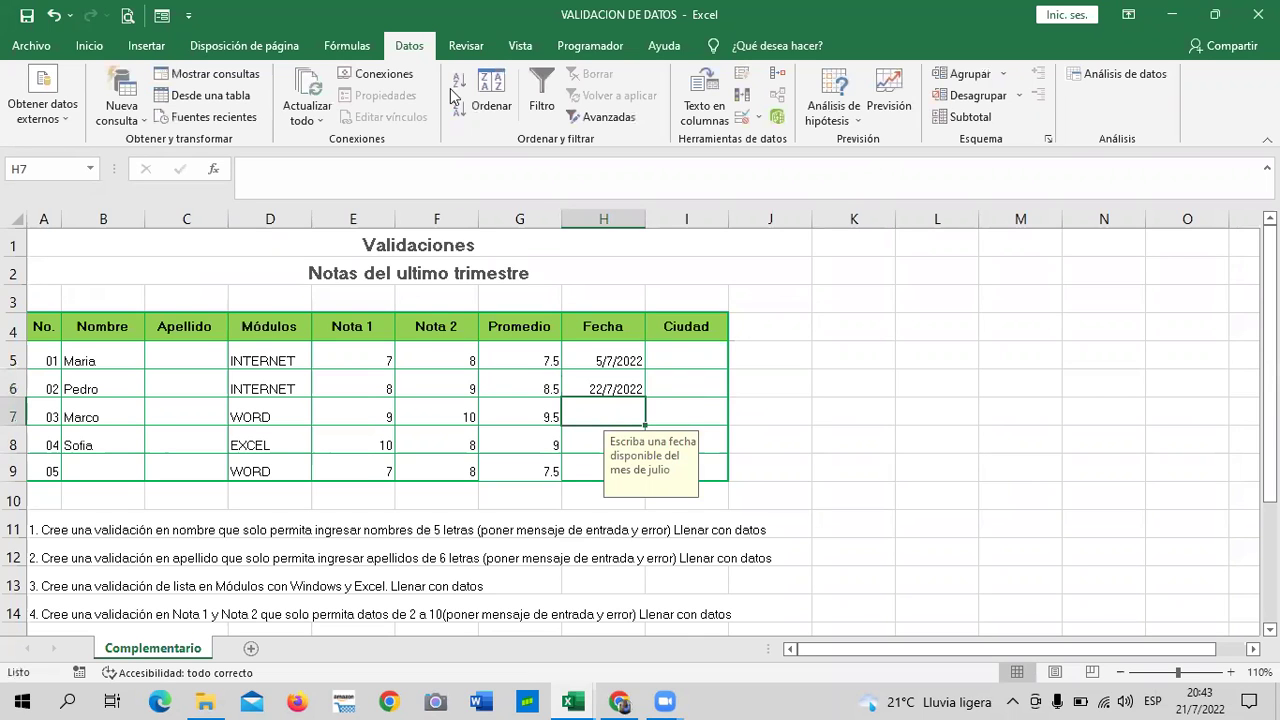
Step: Scroll down the sheet and back up to review it
scroll(678, 410, "down", 2)
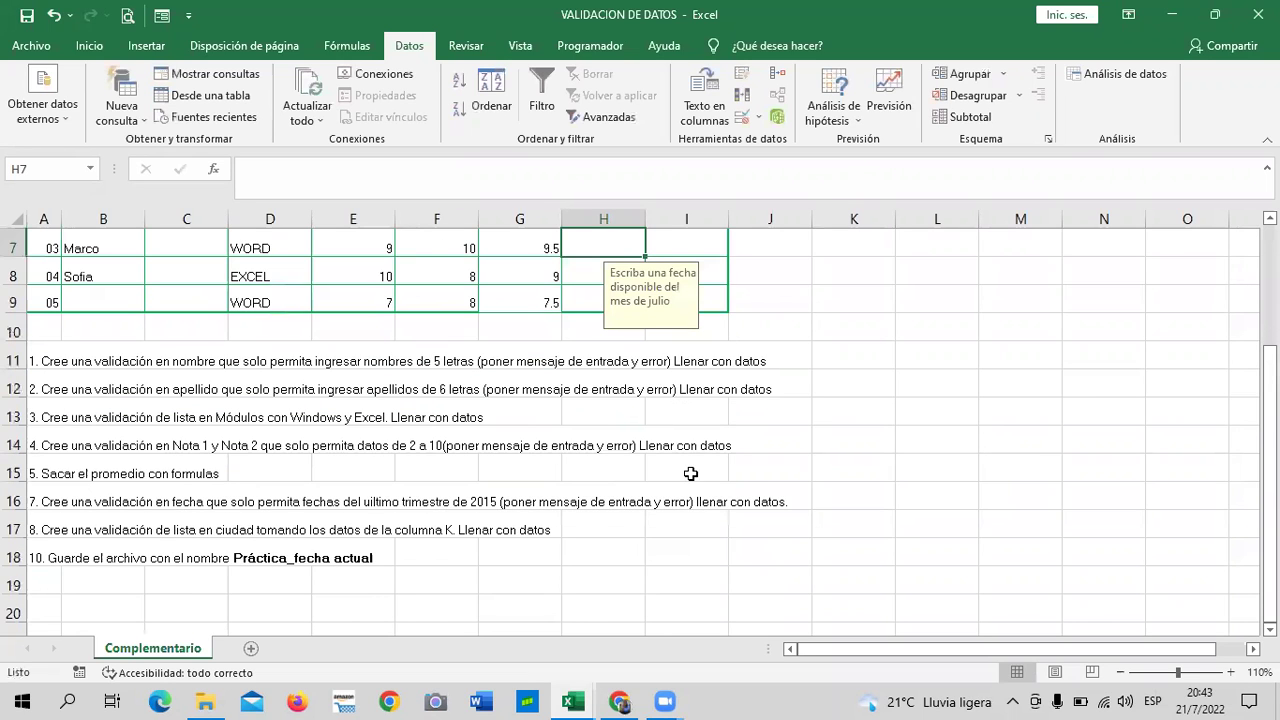
scroll(690, 476, "down", 2)
scroll(690, 479, "up", 3)
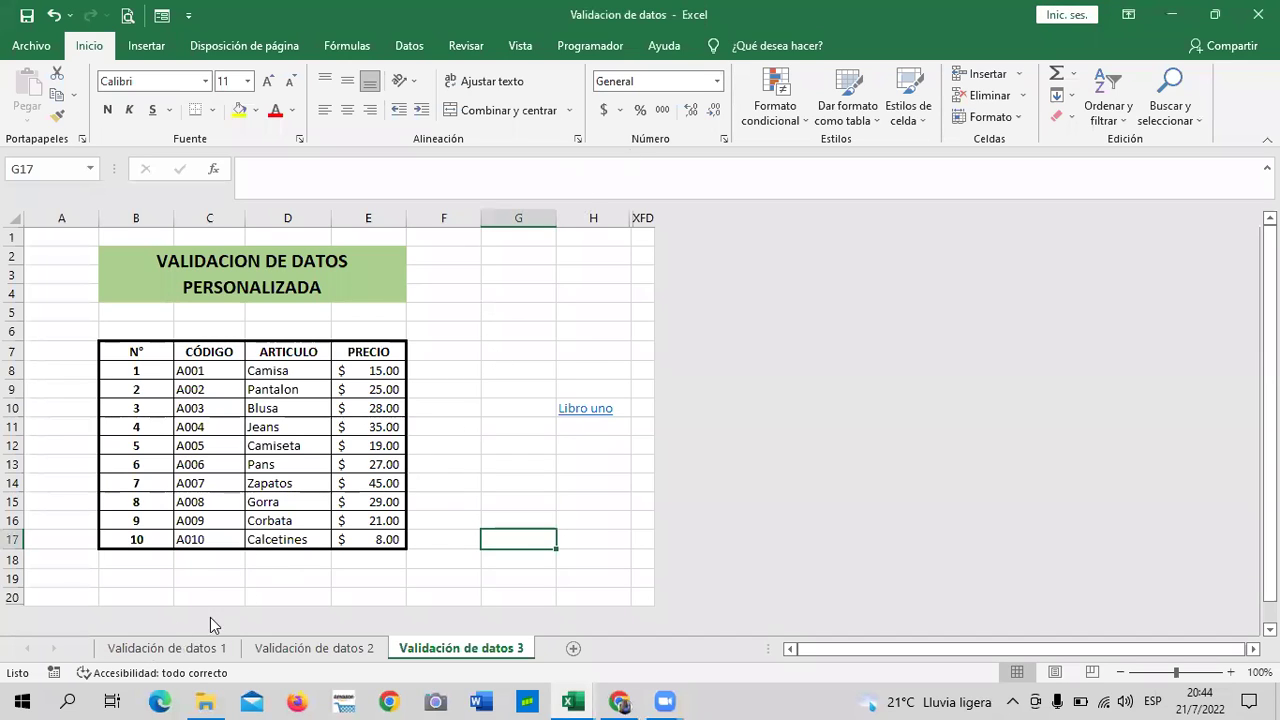
Step: Look through the Validación de datos 1 and 2 sheets, then move to Validación de datos 3
left_click(167, 648)
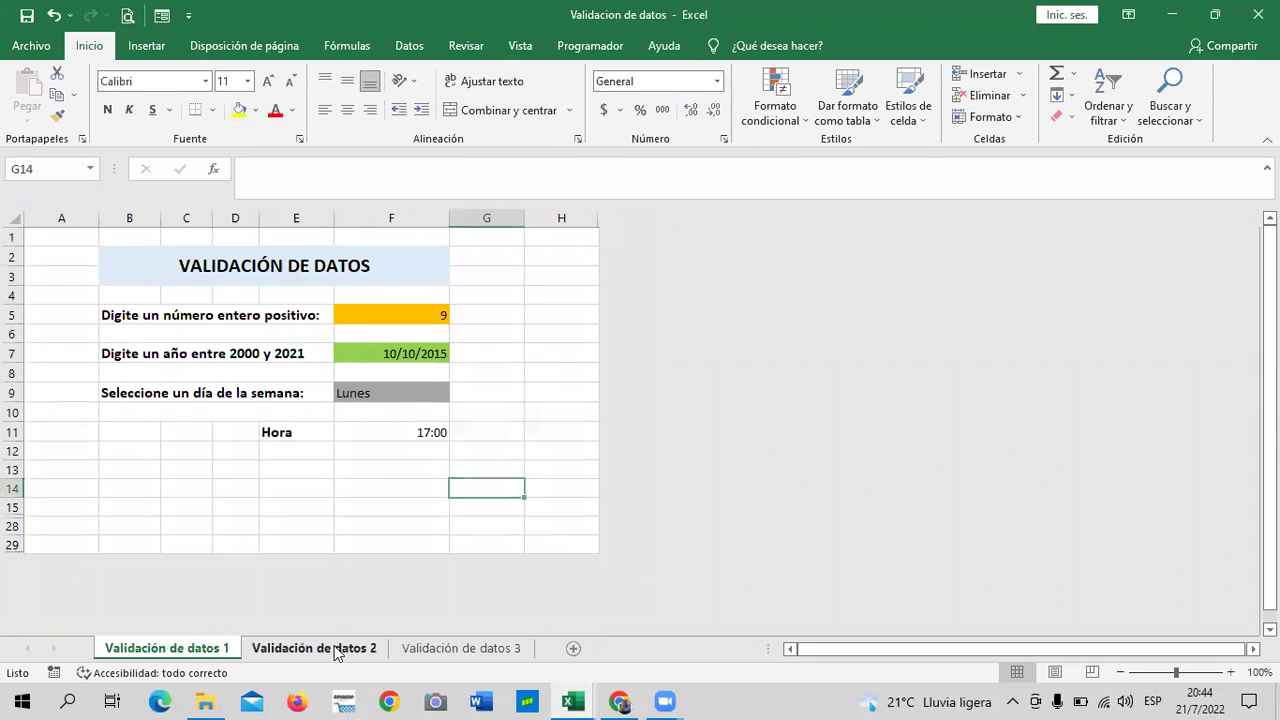
left_click(336, 650)
left_click(180, 648)
left_click(390, 392)
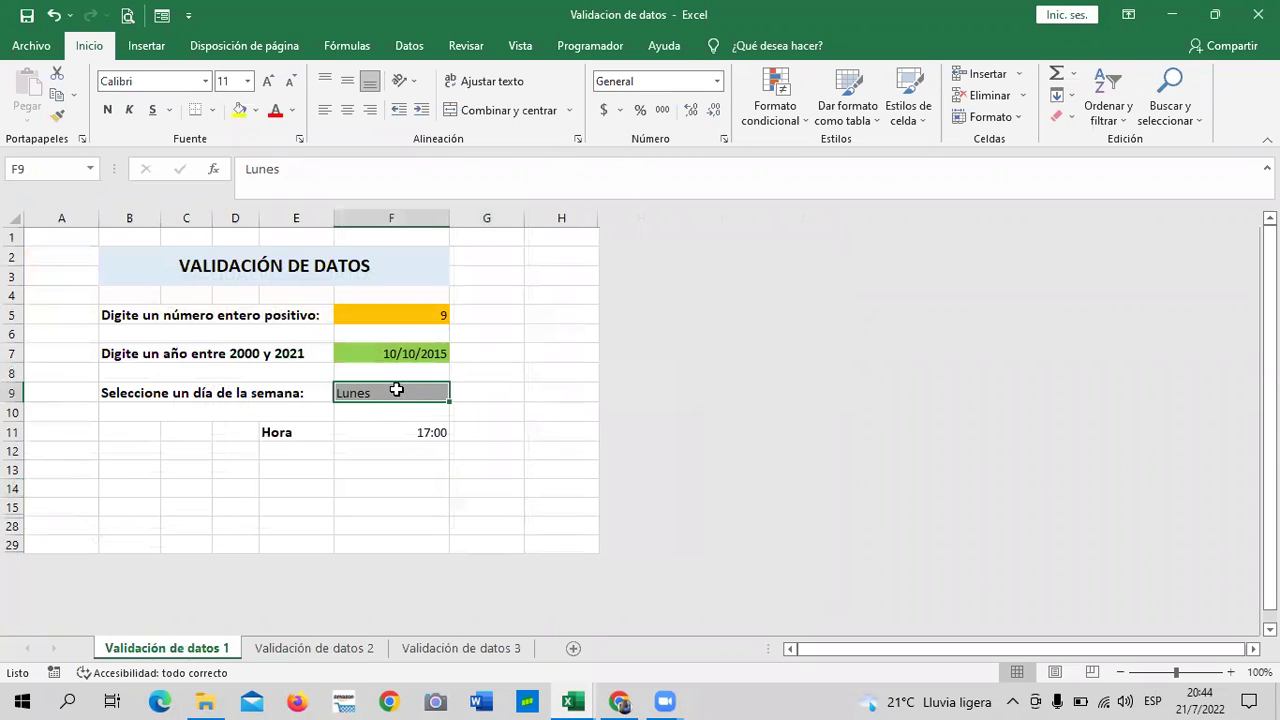
left_click(306, 650)
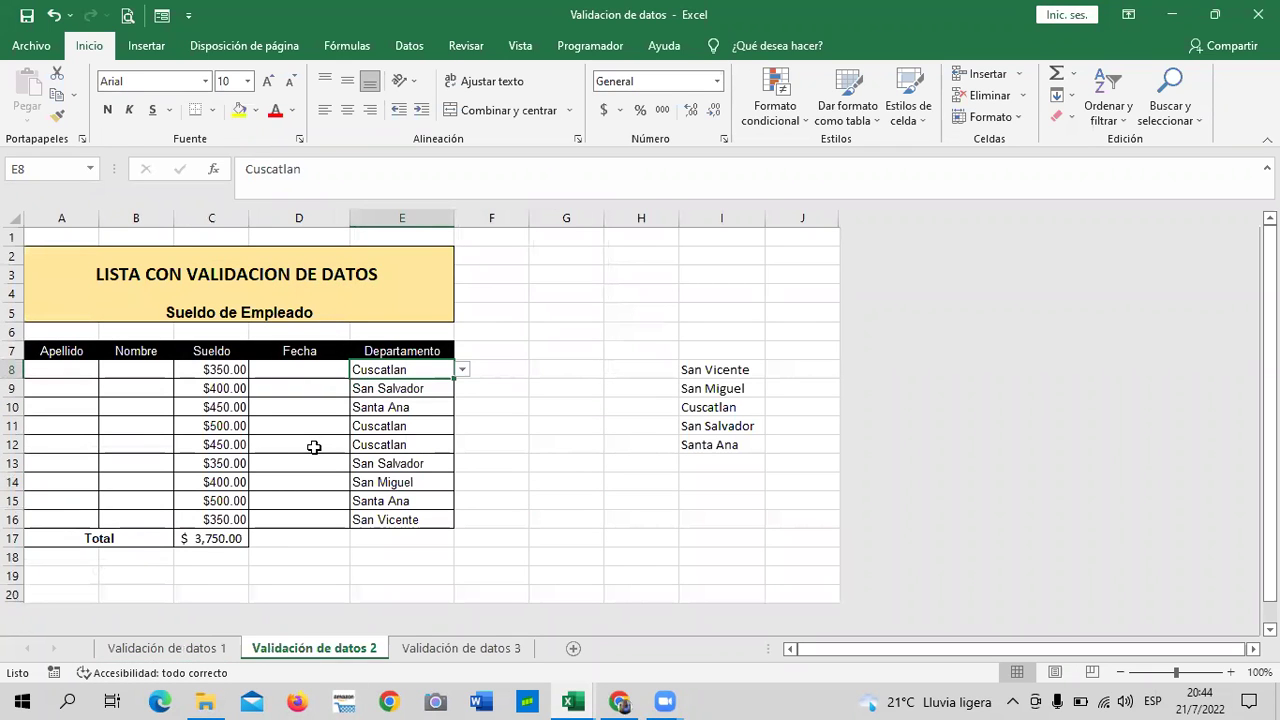
left_click(440, 648)
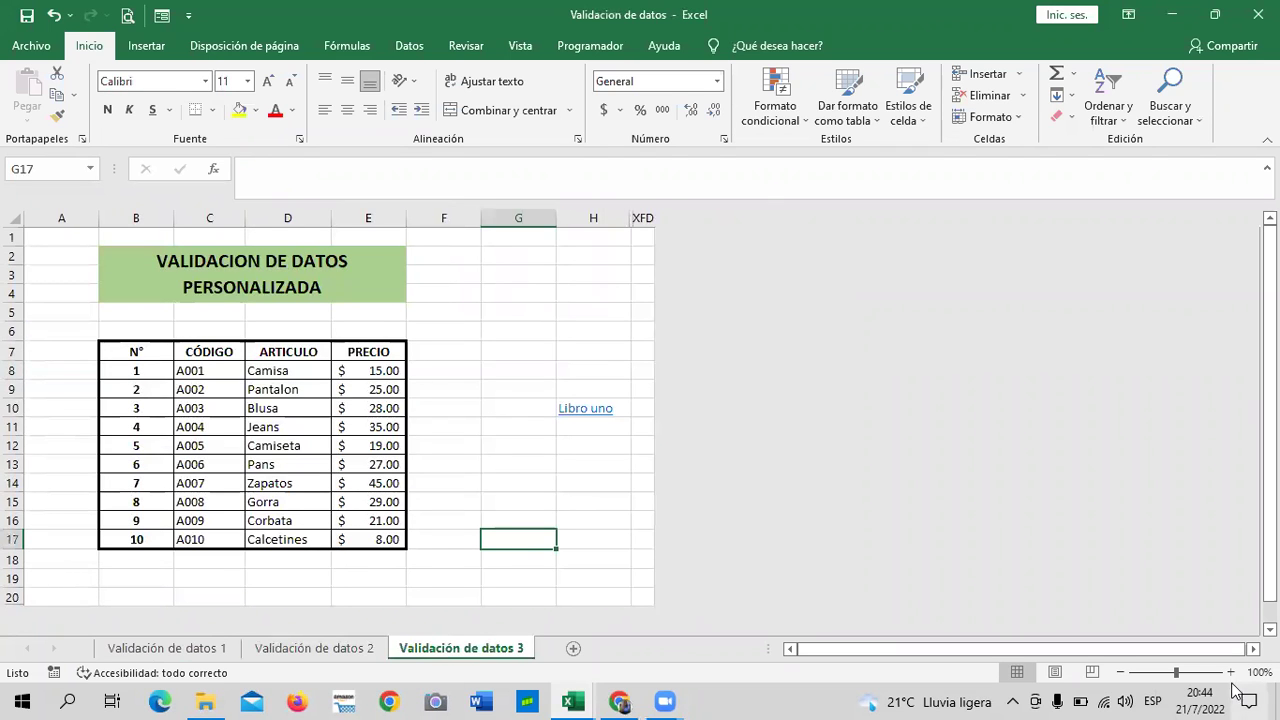
Step: Zoom the sheet to 110% and select column B of the table
left_click(1231, 673)
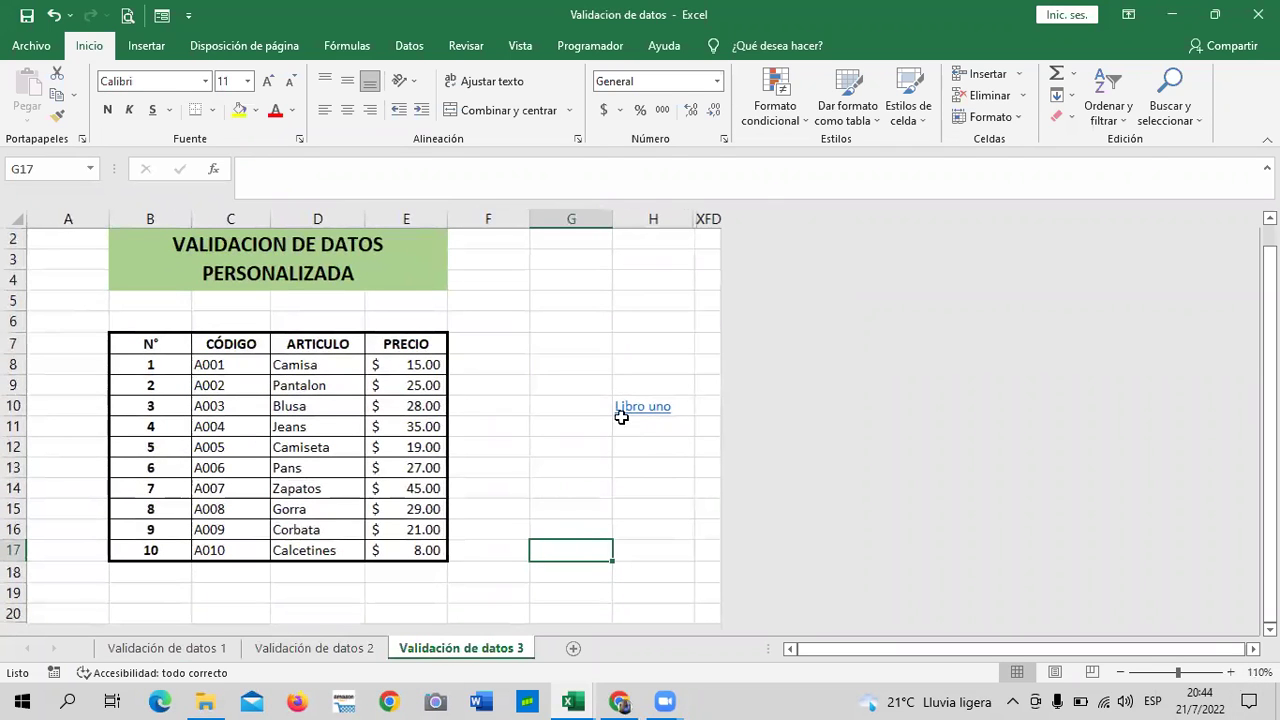
mouse_move(585, 408)
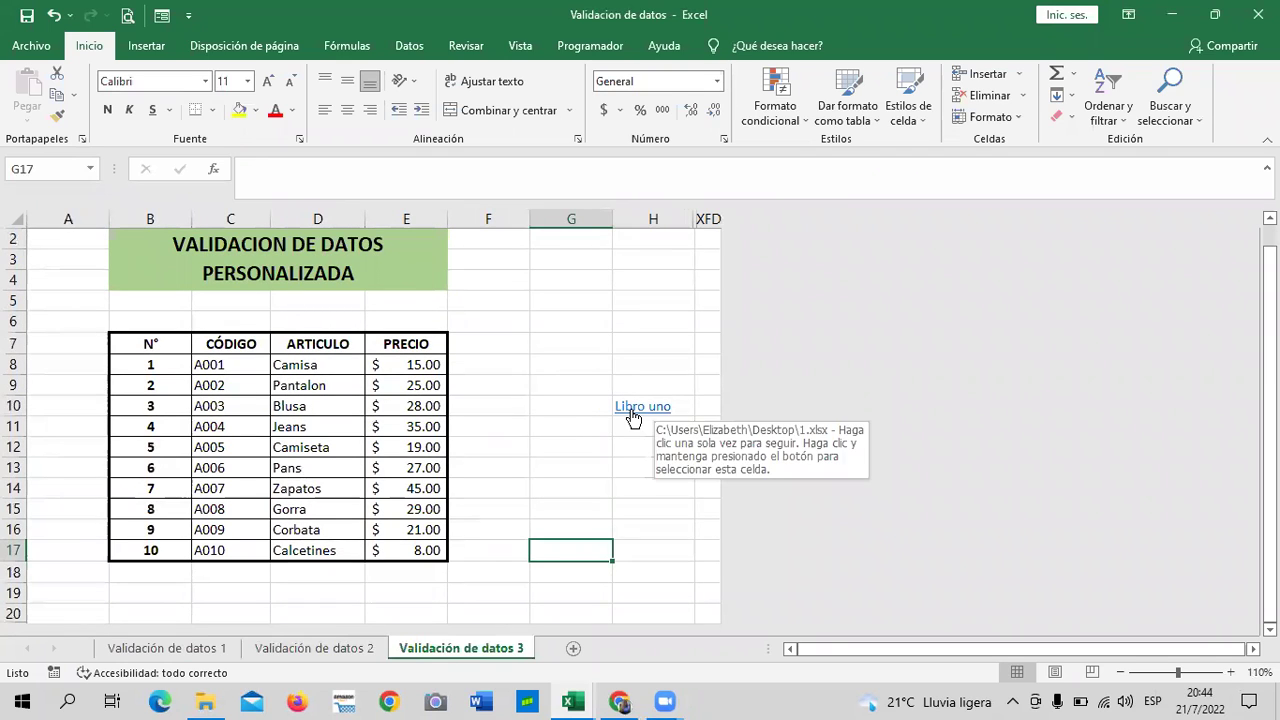
left_click(550, 347)
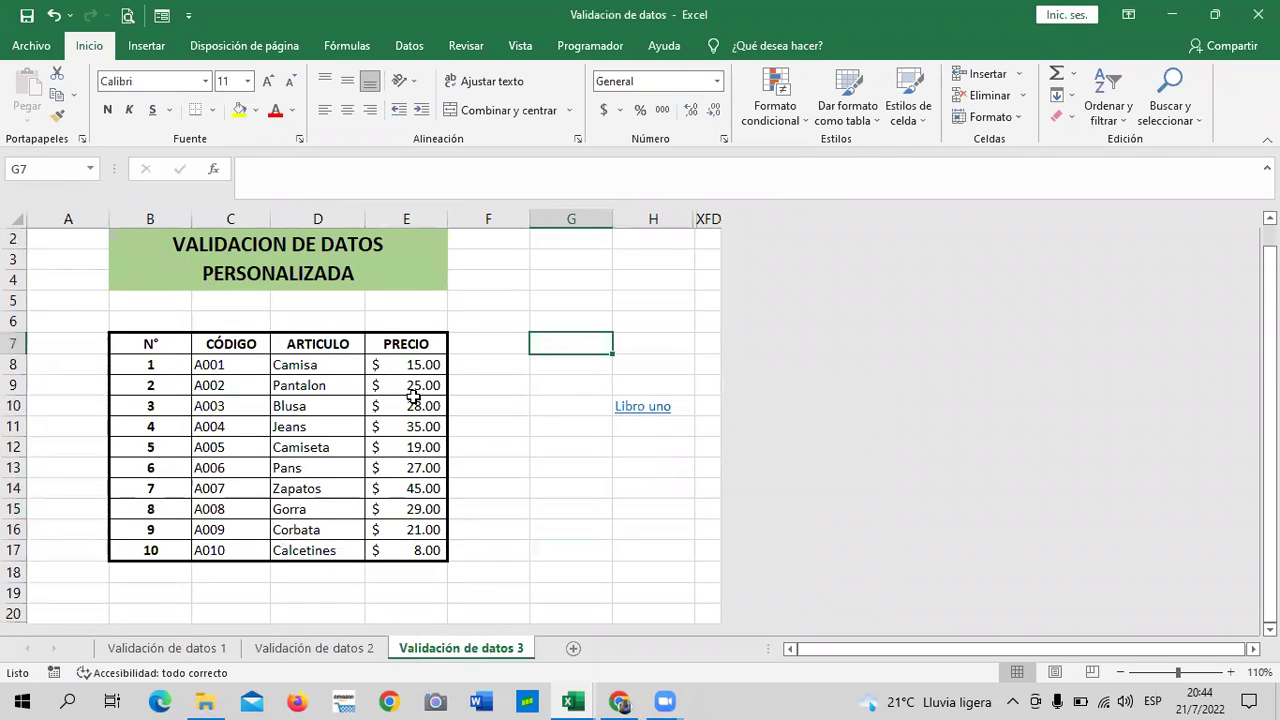
left_click(522, 554)
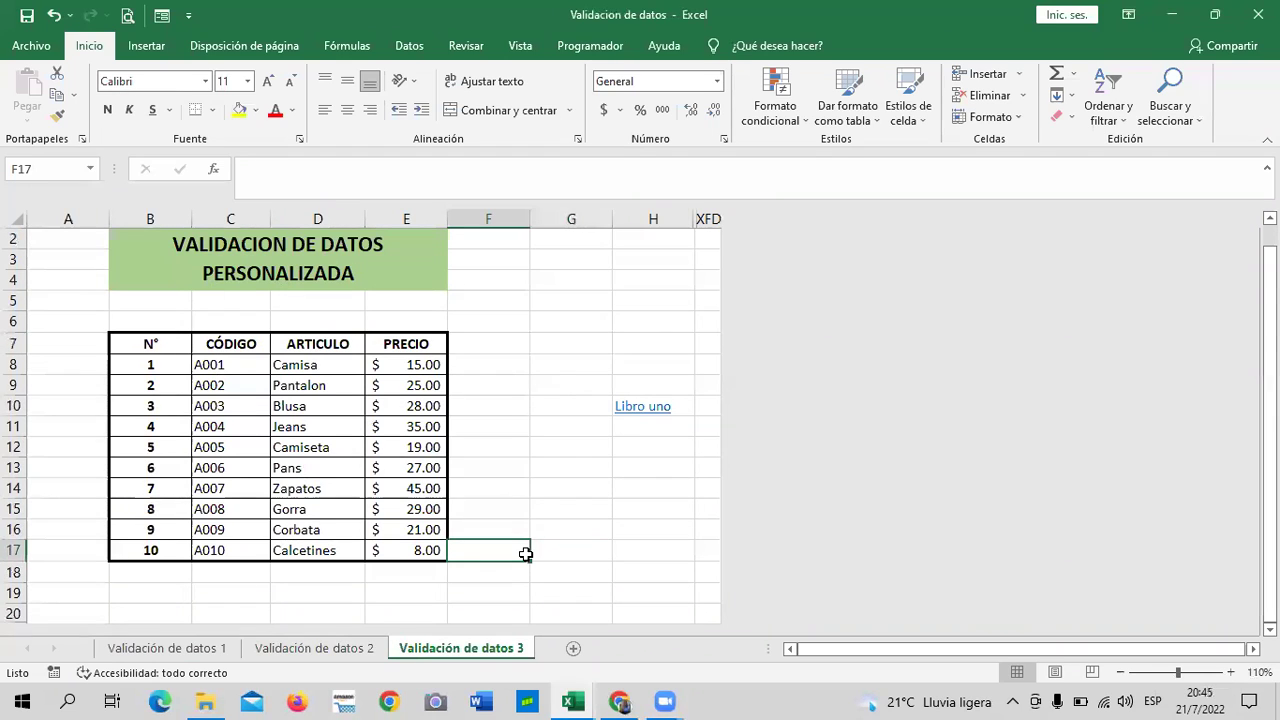
left_click(554, 505)
left_click(150, 218)
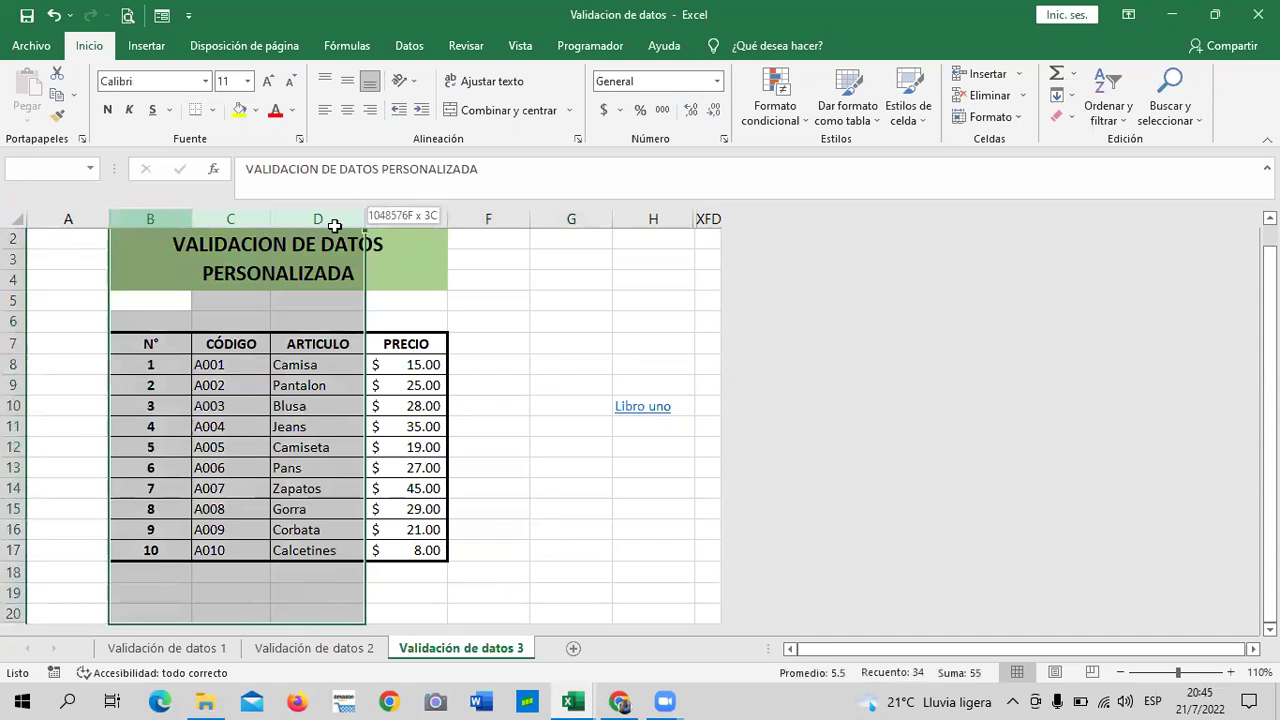
Step: Select columns B to E and clear the =CONTAR.SI(B:B;B5)=1 rule with Borrar todos
left_click_drag(231, 217, 408, 222)
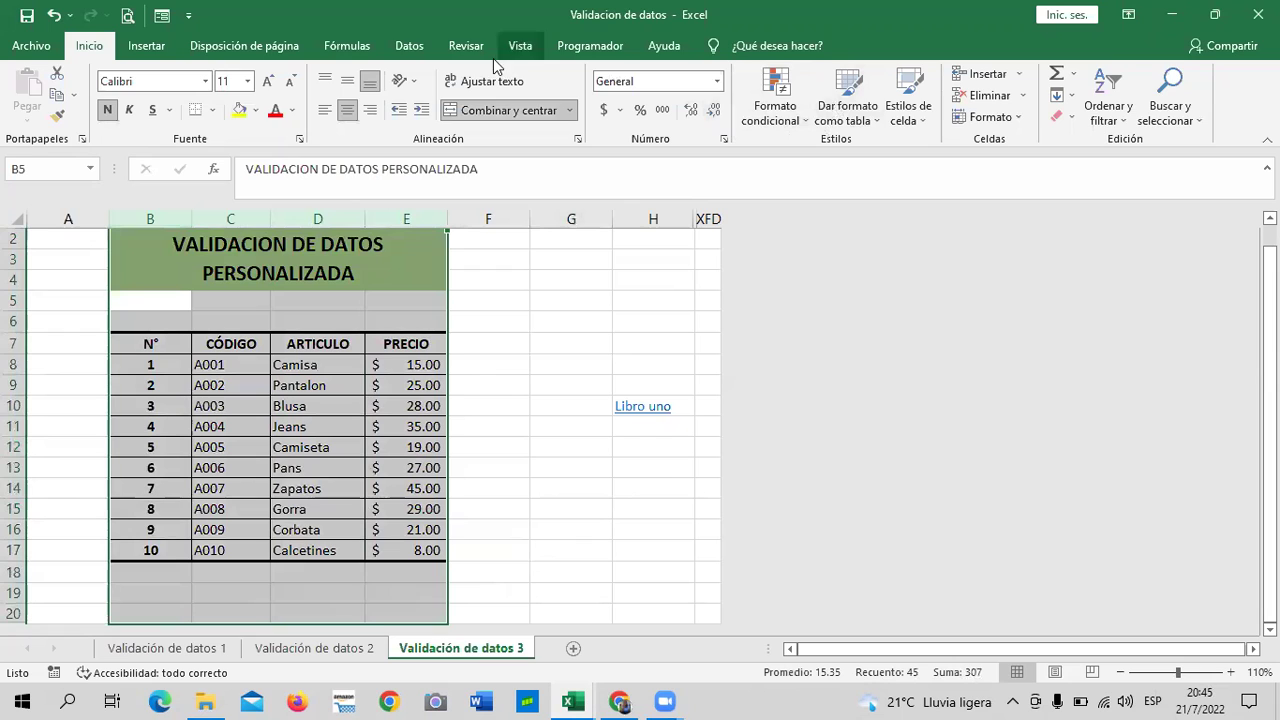
left_click(405, 45)
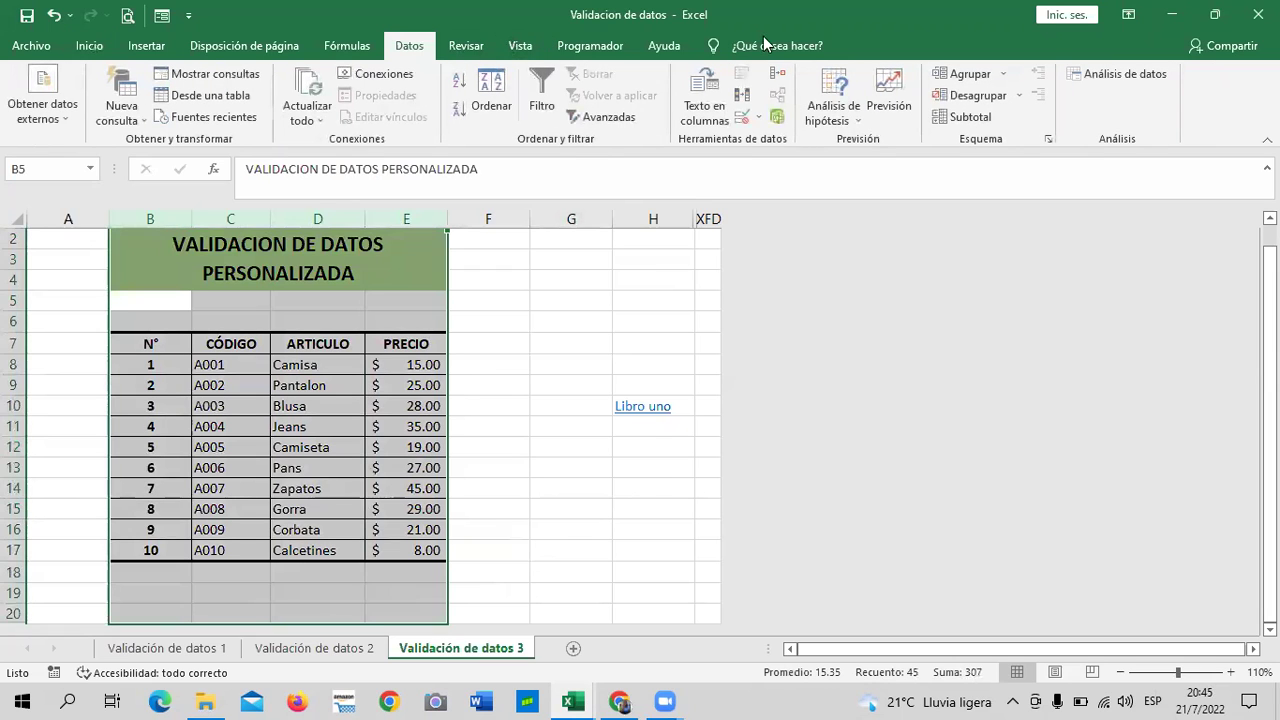
left_click(743, 118)
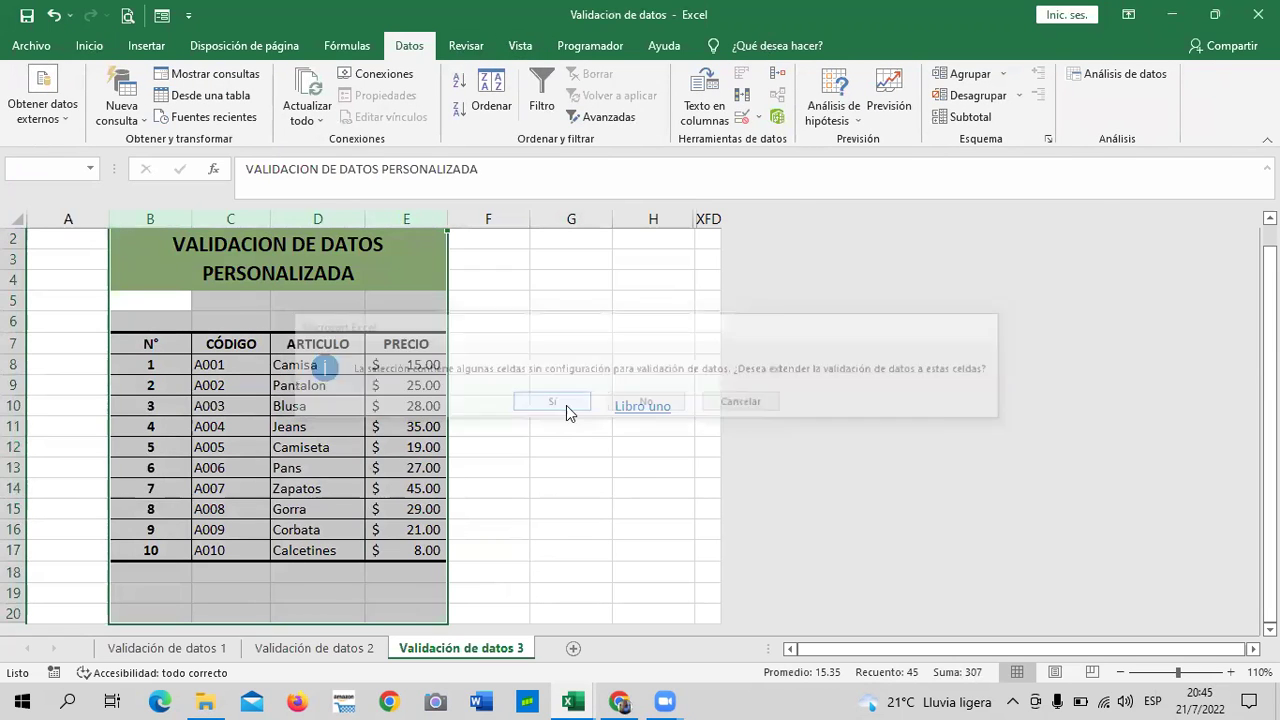
left_click(766, 201)
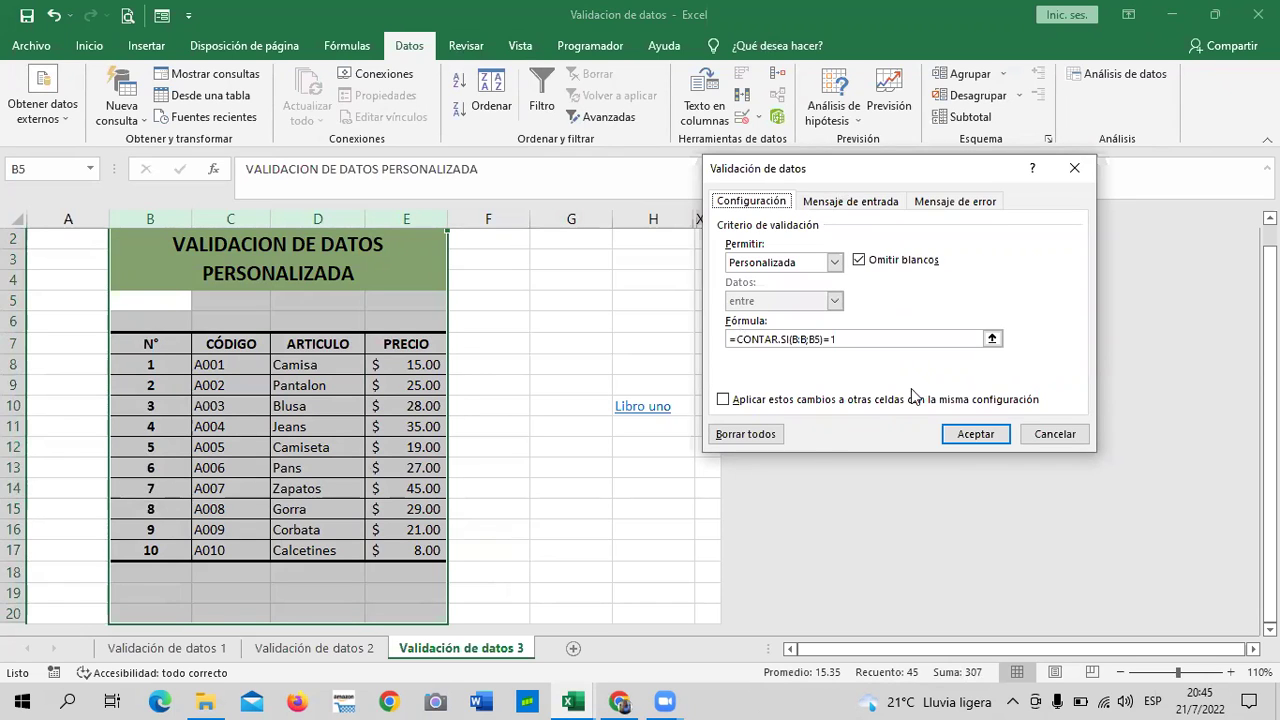
left_click(772, 440)
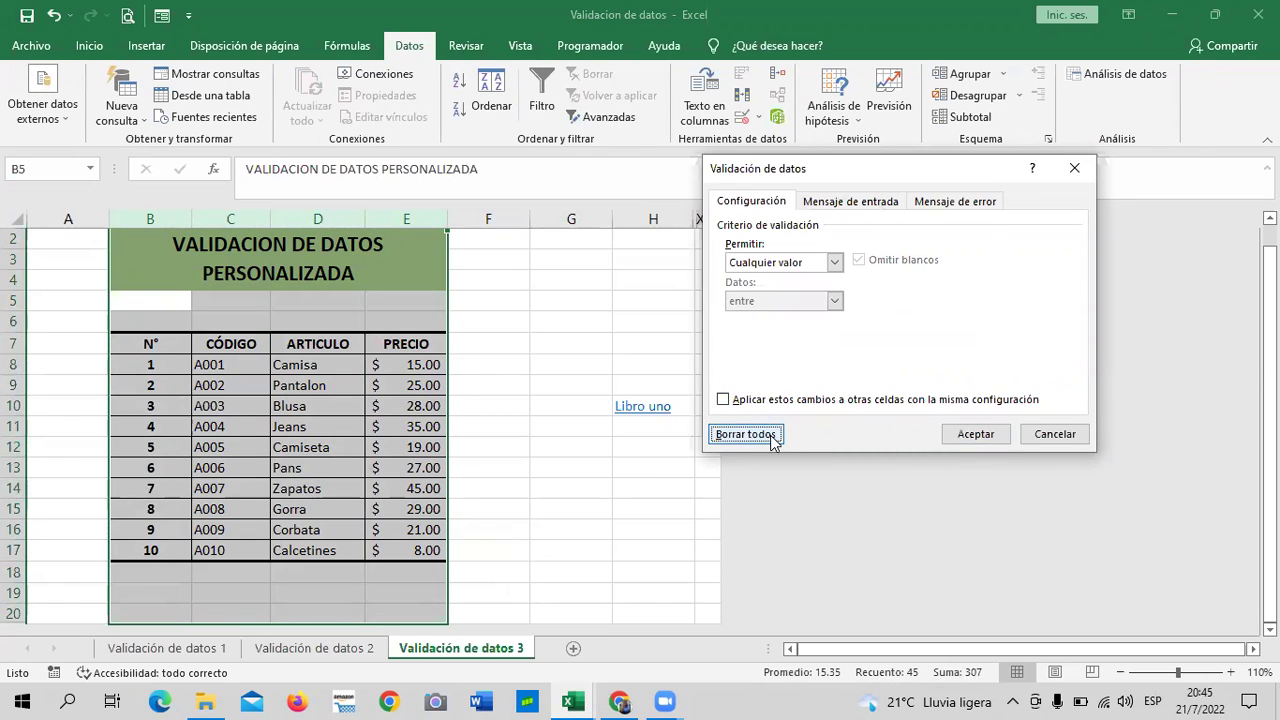
left_click(977, 433)
left_click(607, 515)
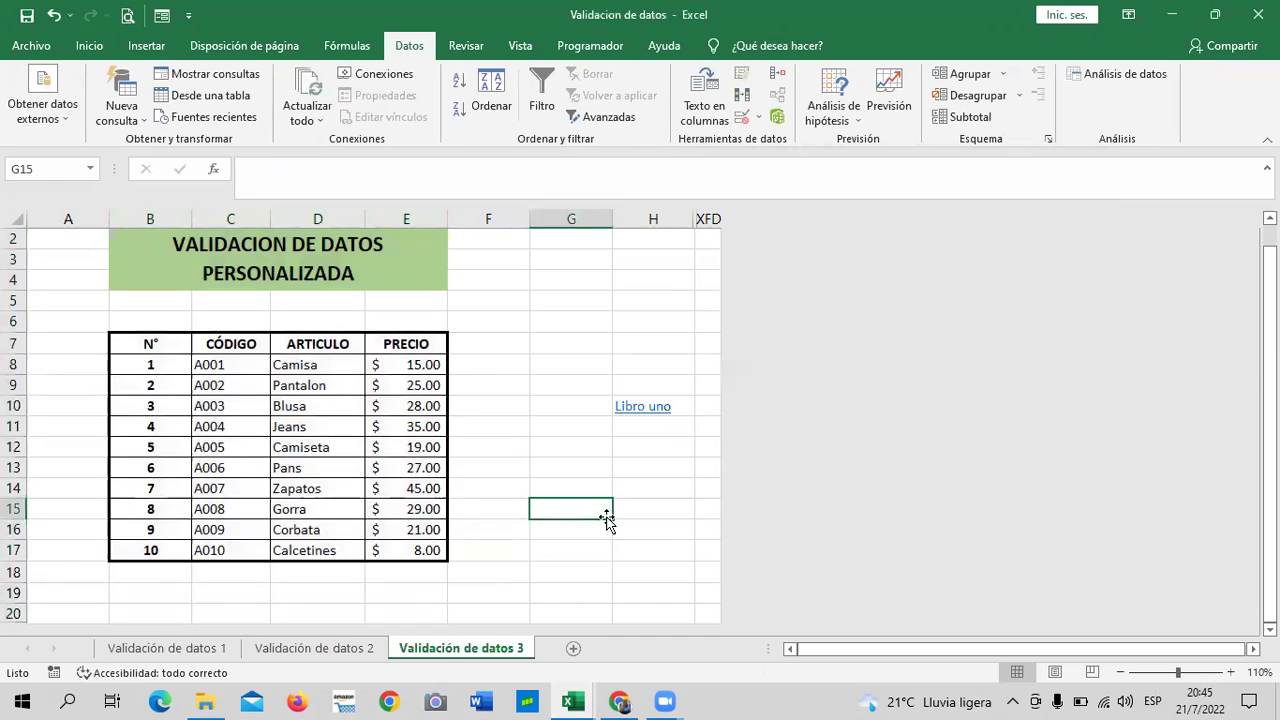
Step: Replace Corbata in D16 with a duplicate Camisa, which is accepted
left_click(213, 461)
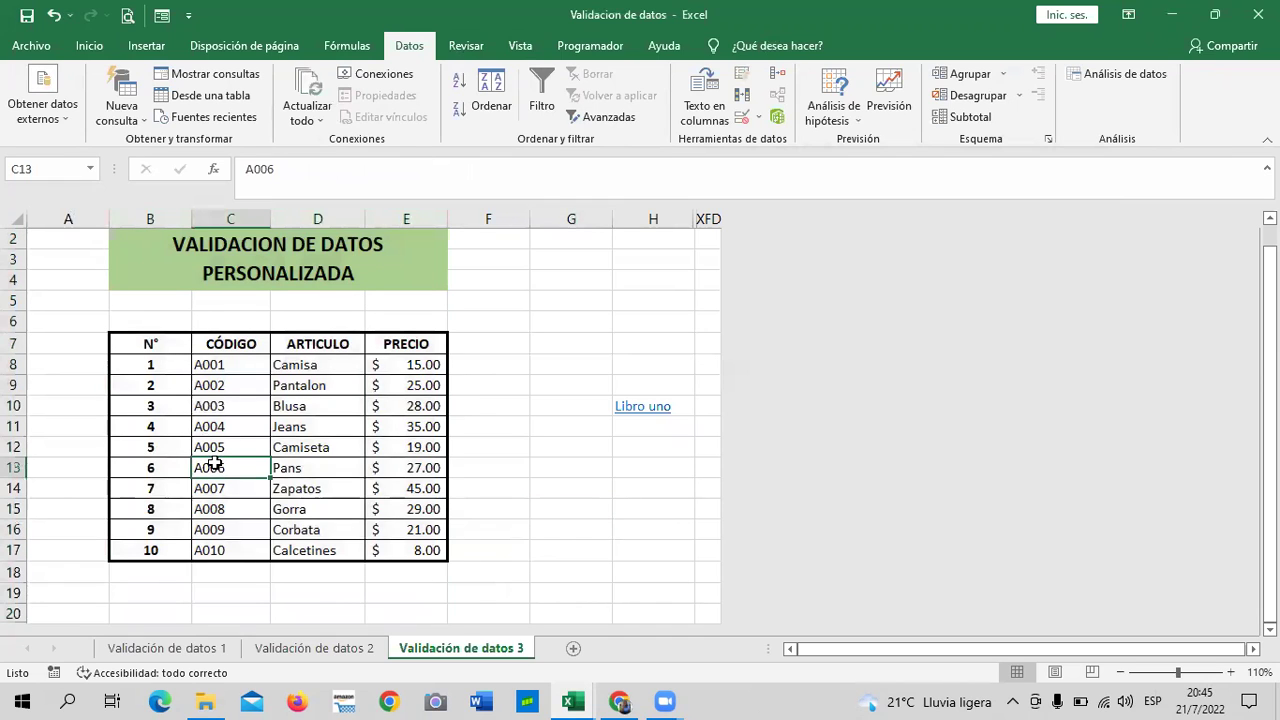
left_click(325, 532)
key("BackSpace")
type("camisa")
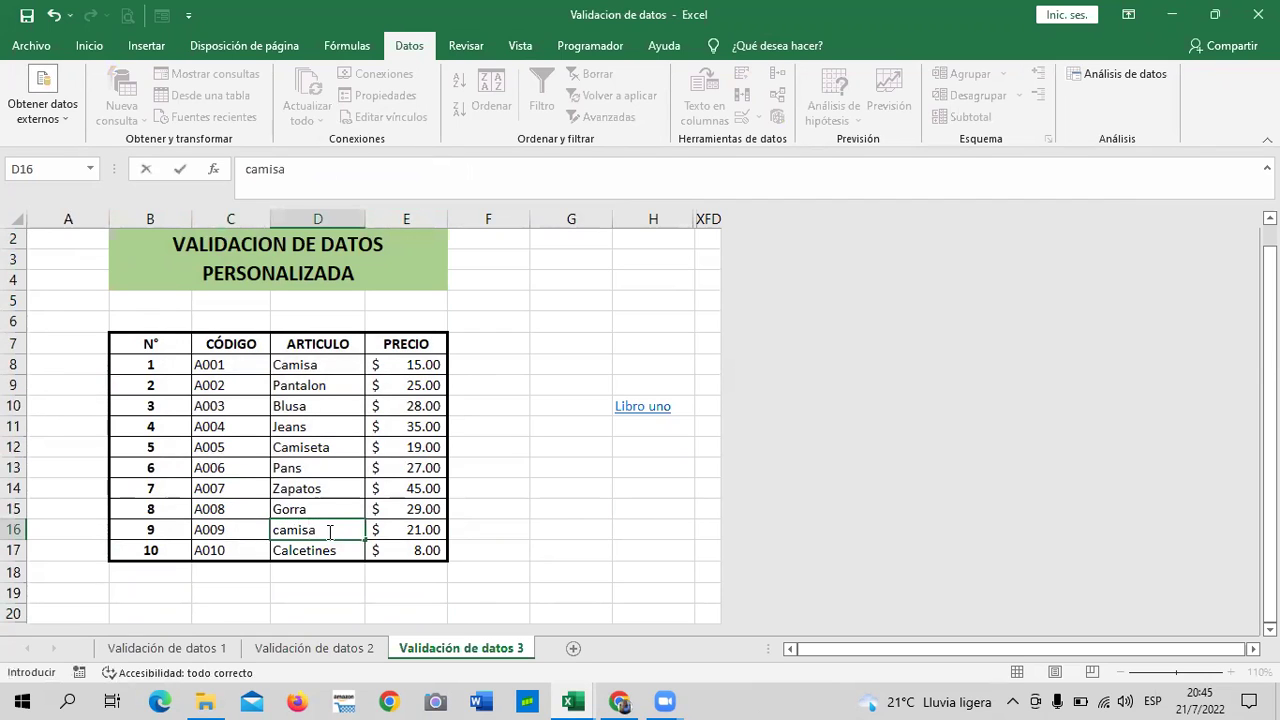
key("Return")
left_click(300, 525)
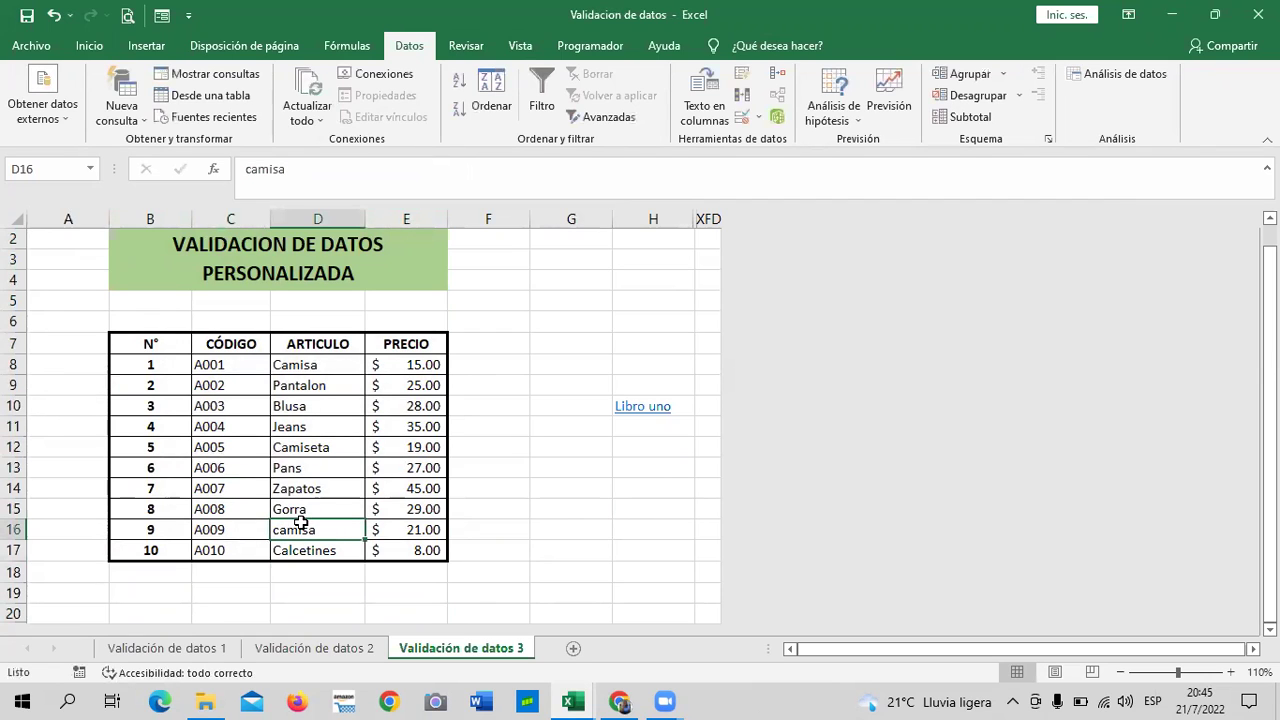
double_click(283, 530)
key("BackSpace")
type("C")
left_click(300, 552)
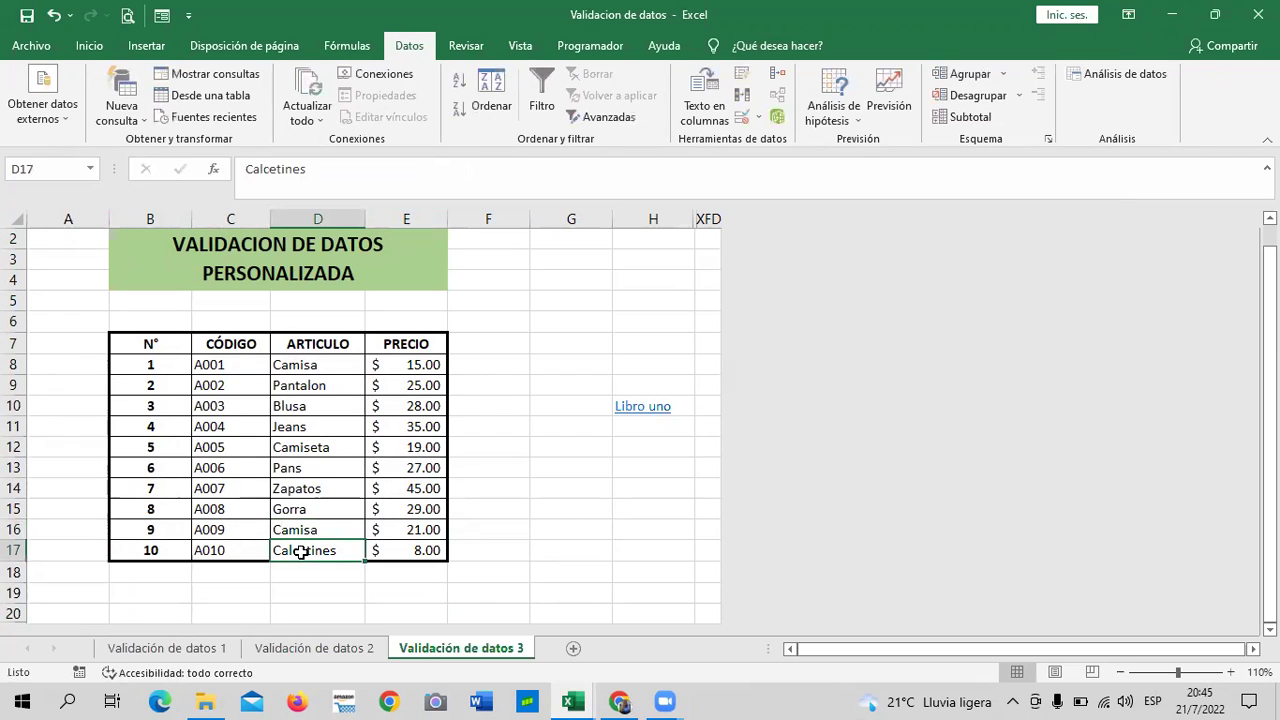
left_click(543, 570)
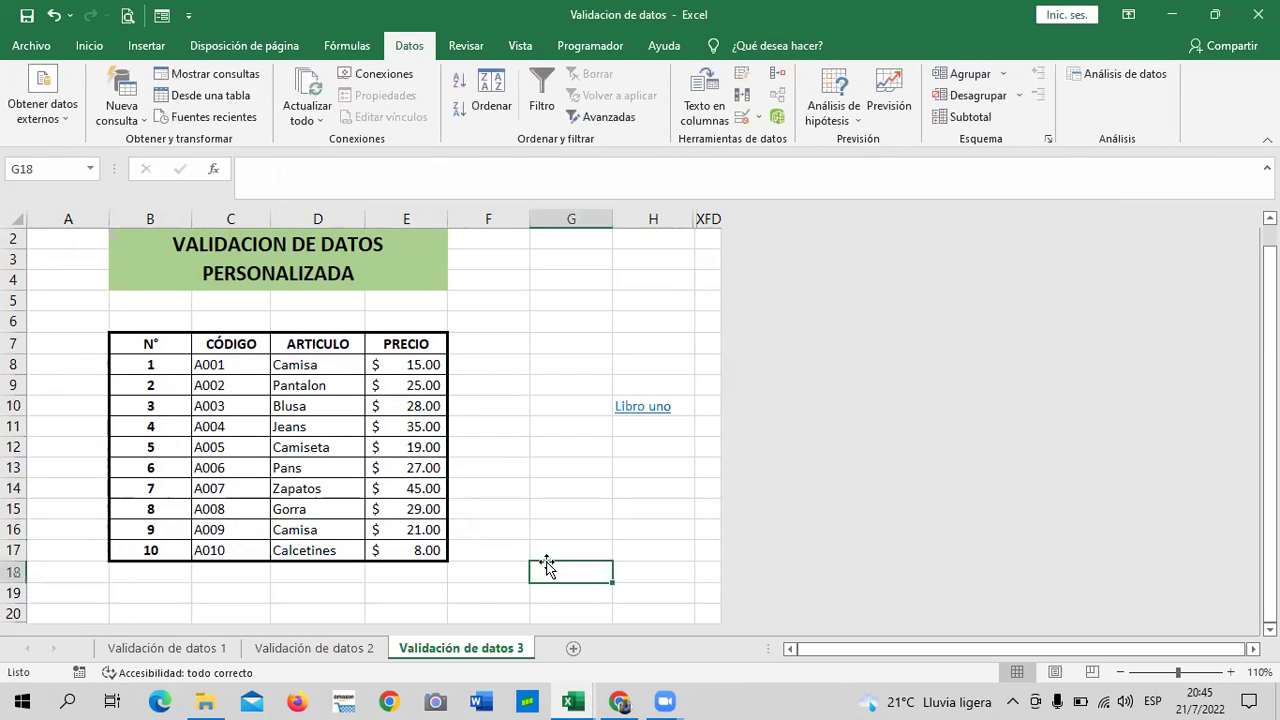
Step: Undo twice to restore Corbata in D16, then select column D
left_click(53, 15)
left_click(53, 15)
left_click(651, 490)
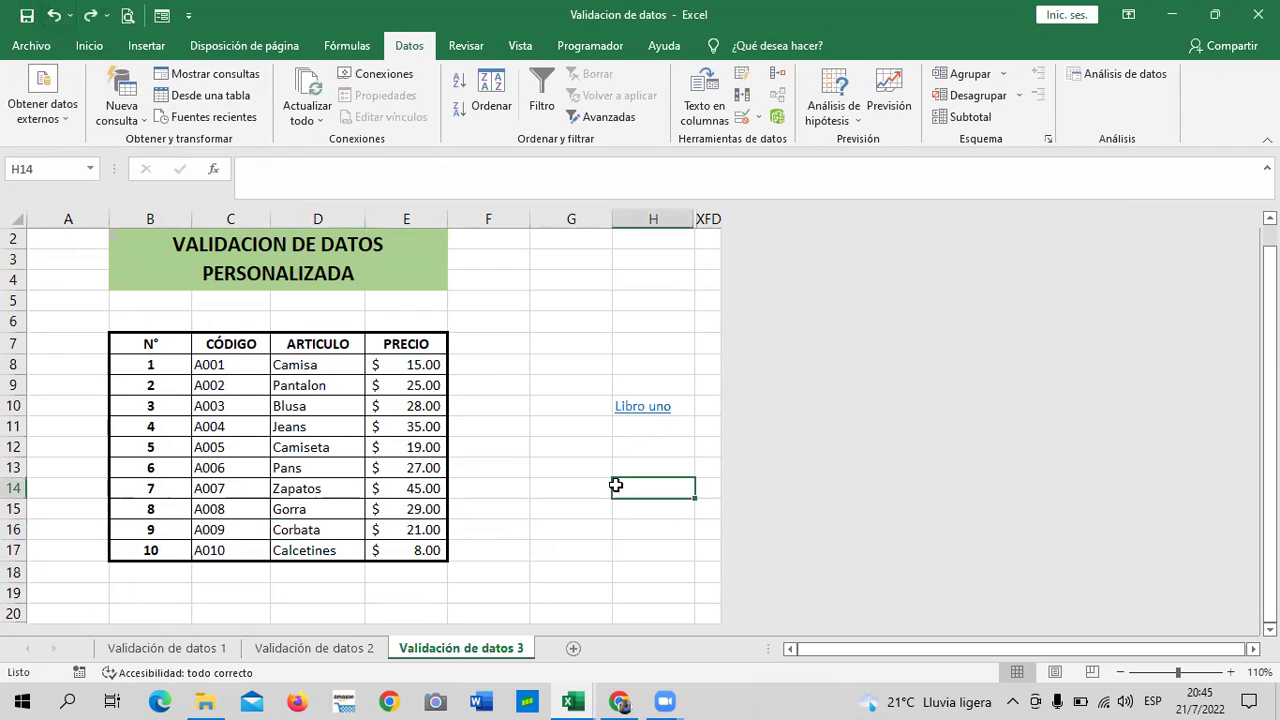
left_click(302, 206)
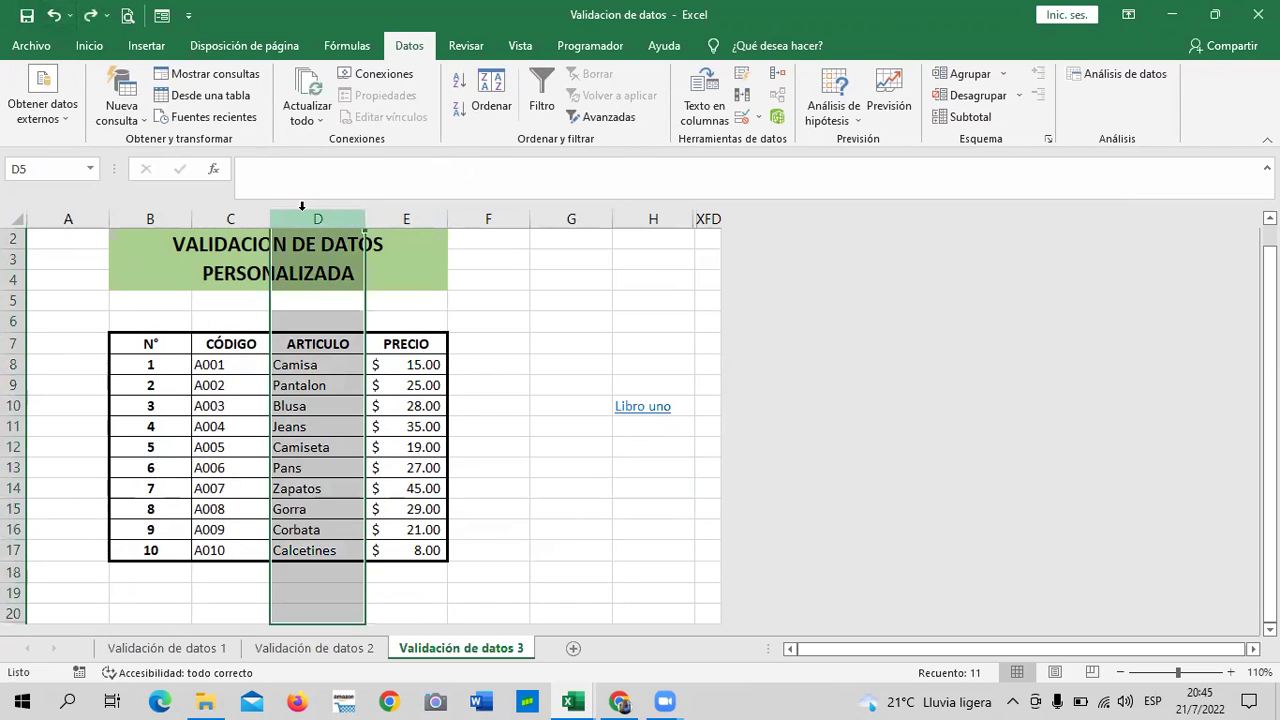
Step: Set column D validation to Personalizada with the formula =contar.si(d:d;d1)=1
left_click(740, 119)
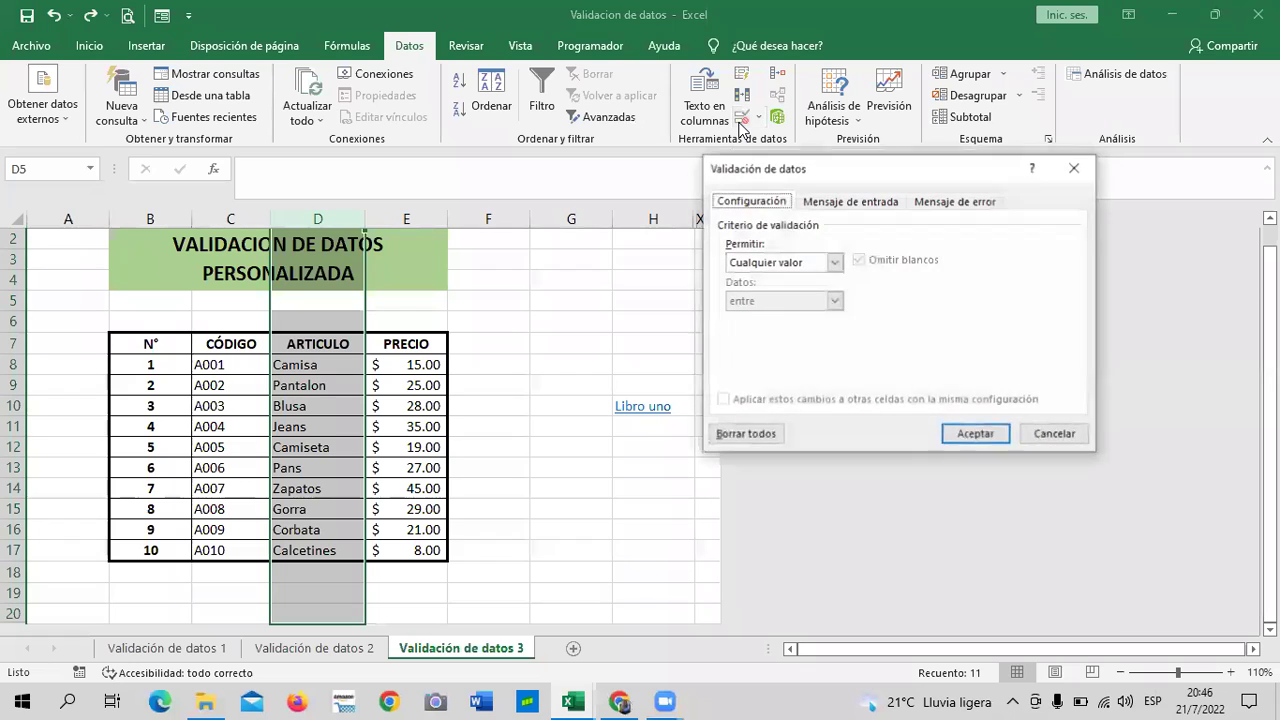
left_click(834, 263)
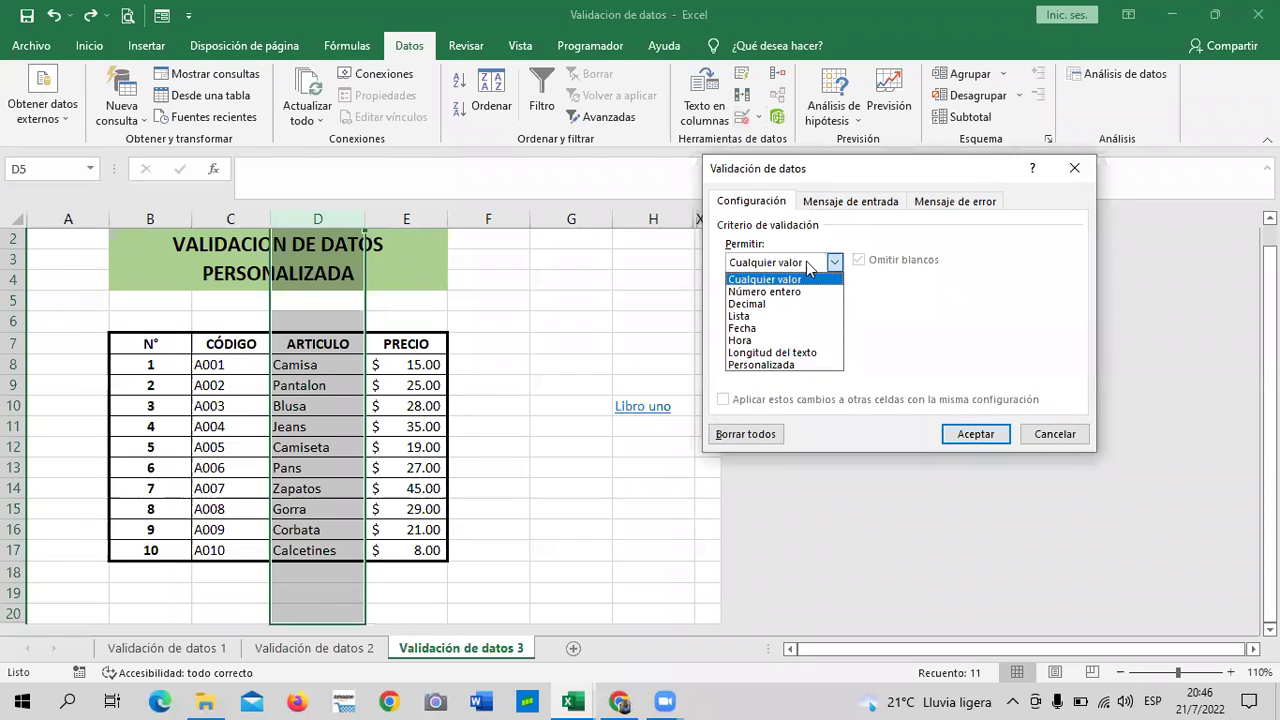
left_click(787, 366)
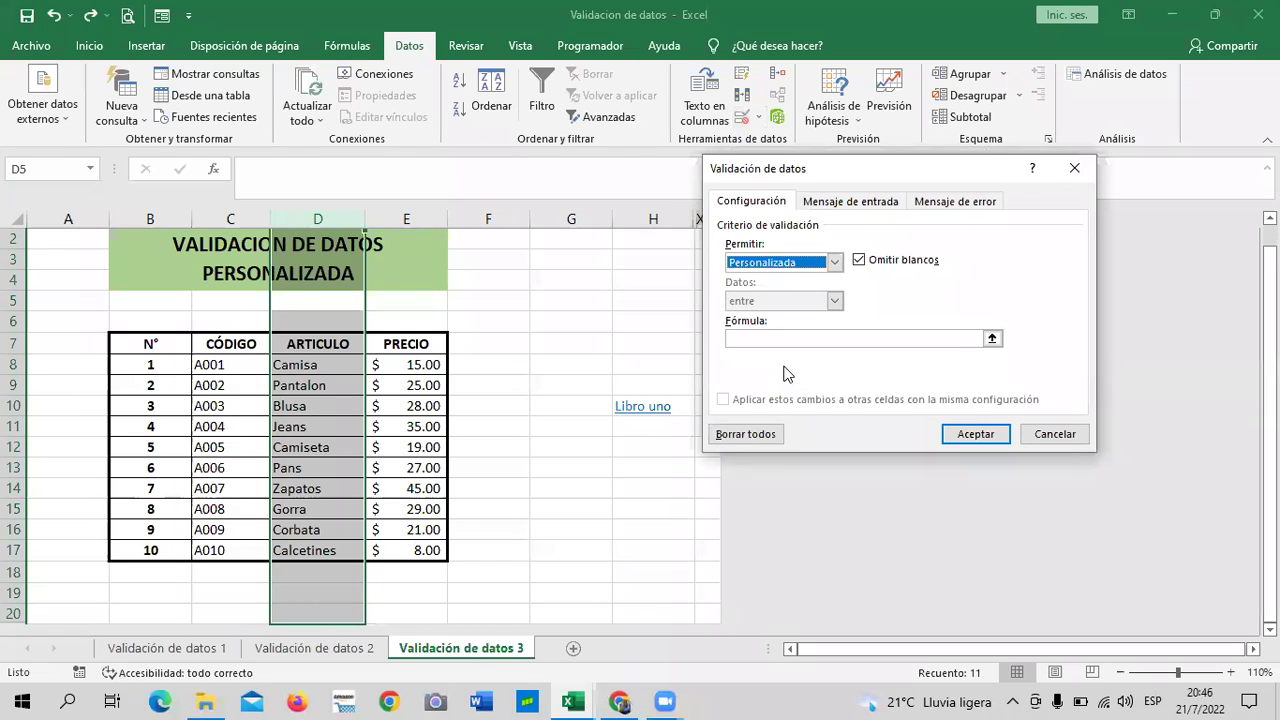
left_click(798, 339)
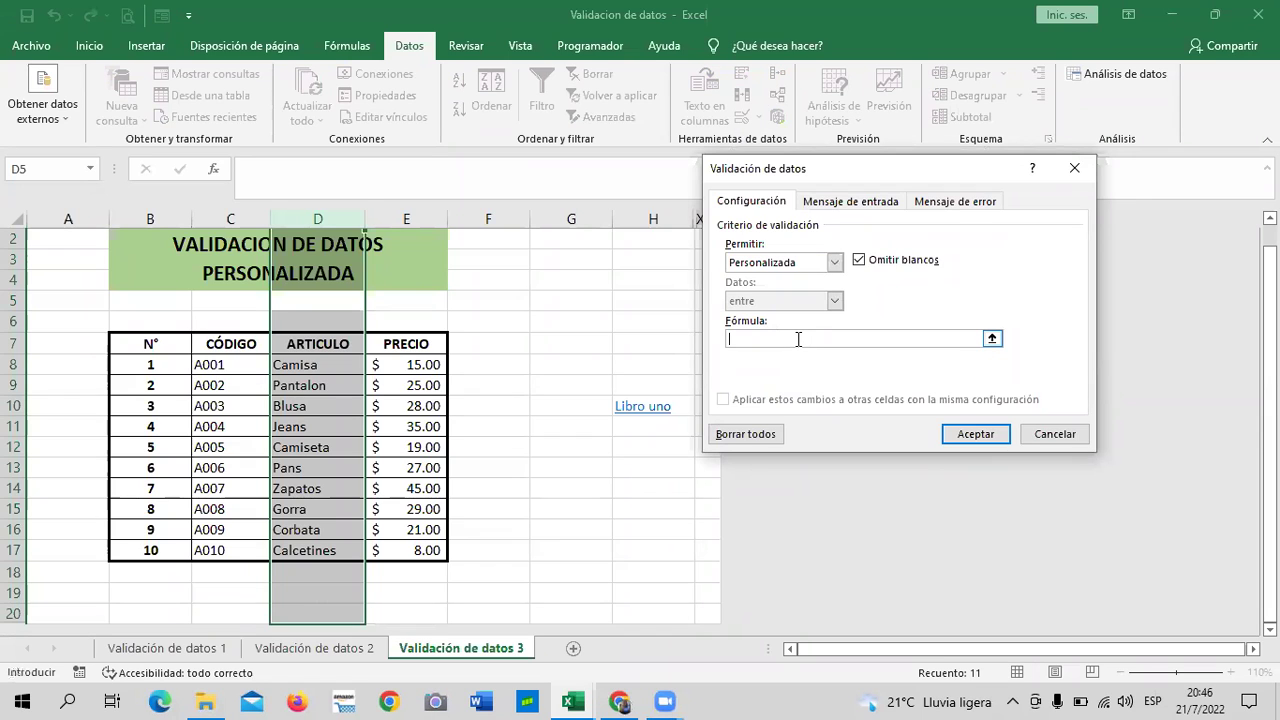
type("=")
type("r.si")
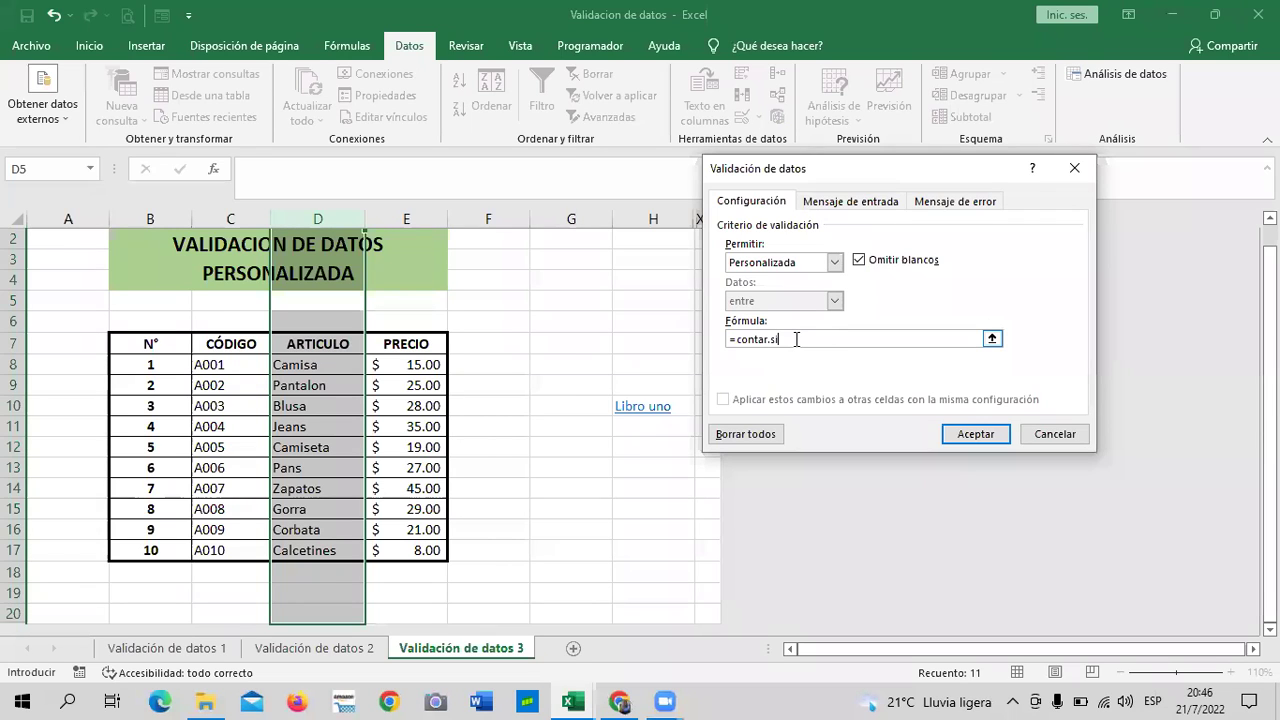
type("(")
type("d:d")
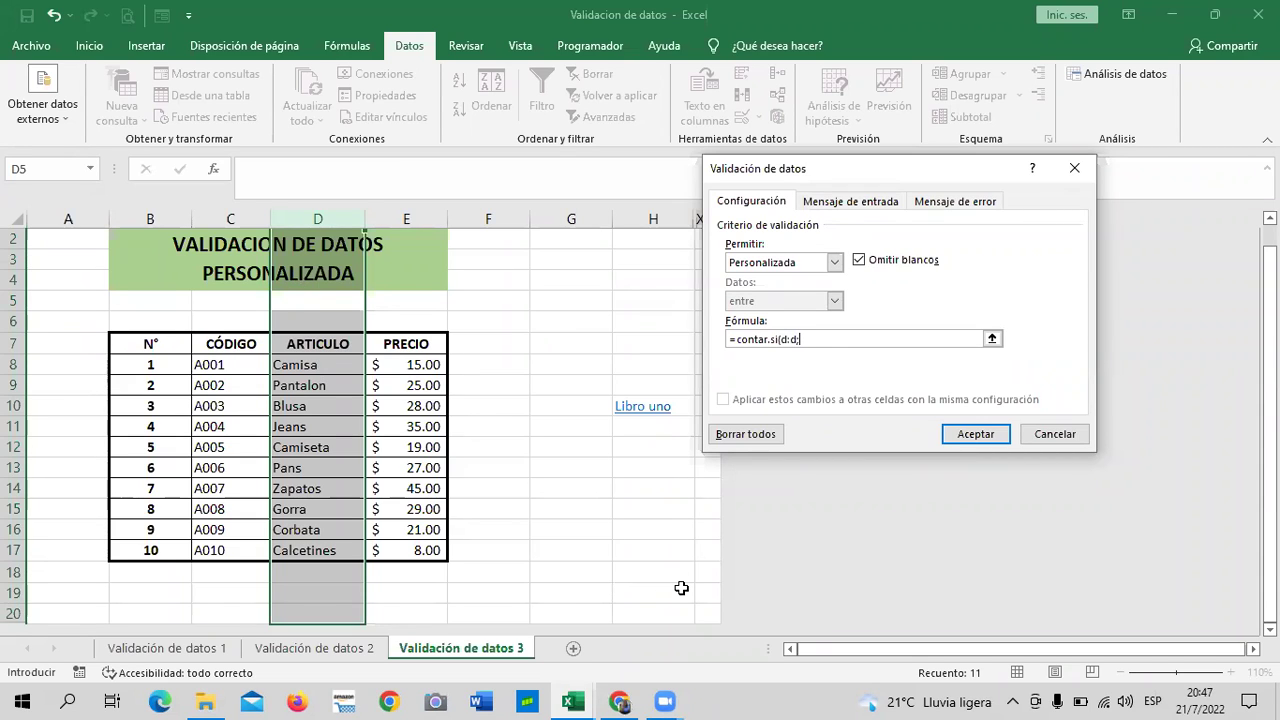
type("d1")
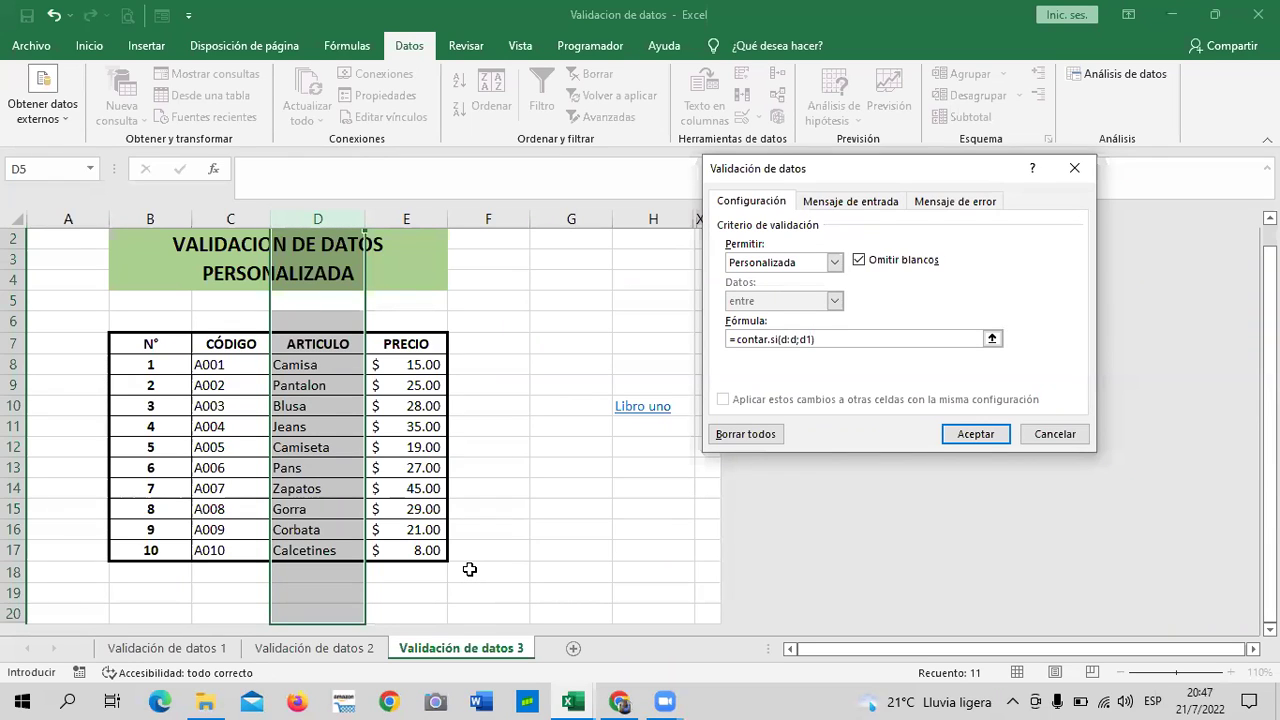
type("1")
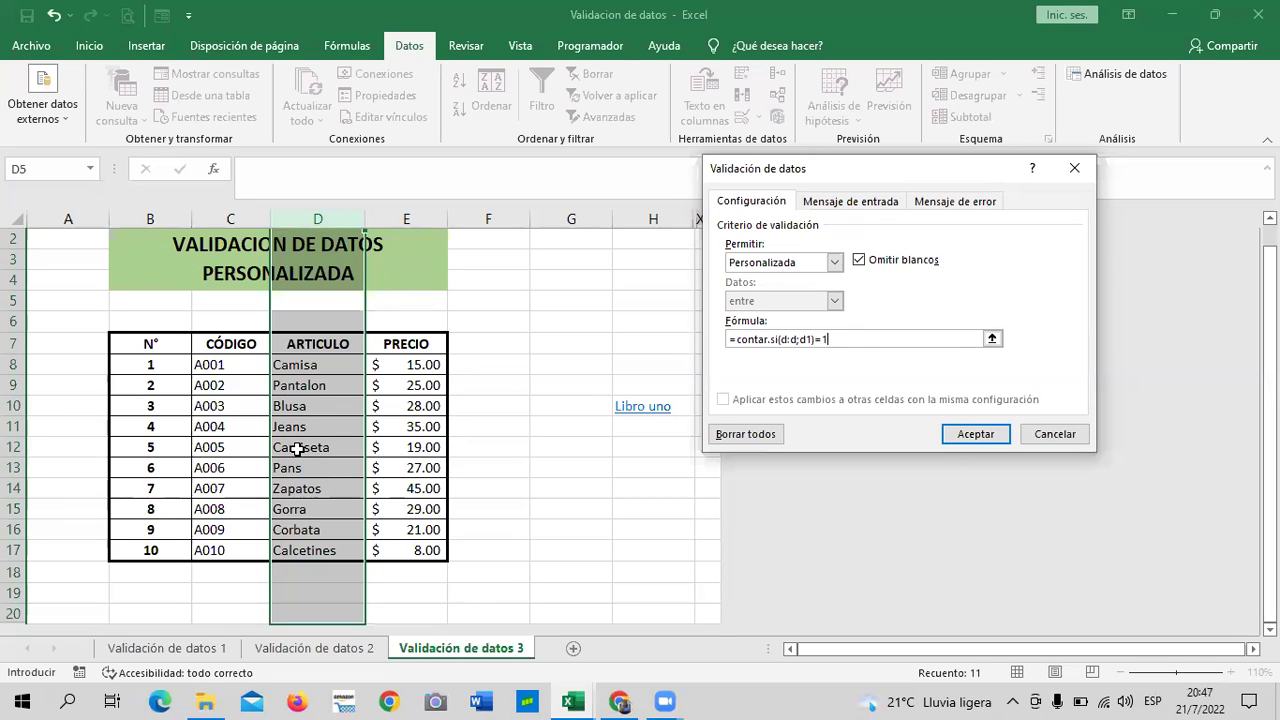
Step: Apply the no-duplicate rule to column D and review the Camisa and Calcetines entries
left_click(975, 434)
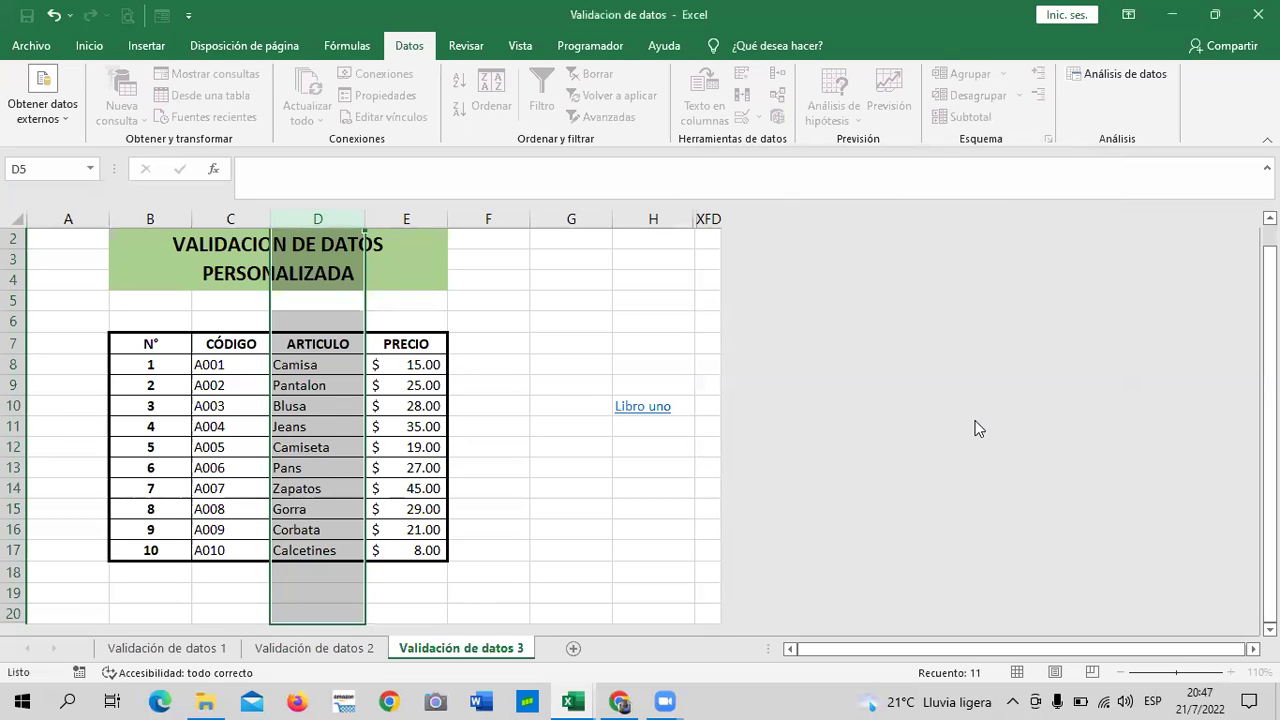
left_click(584, 346)
left_click(336, 370)
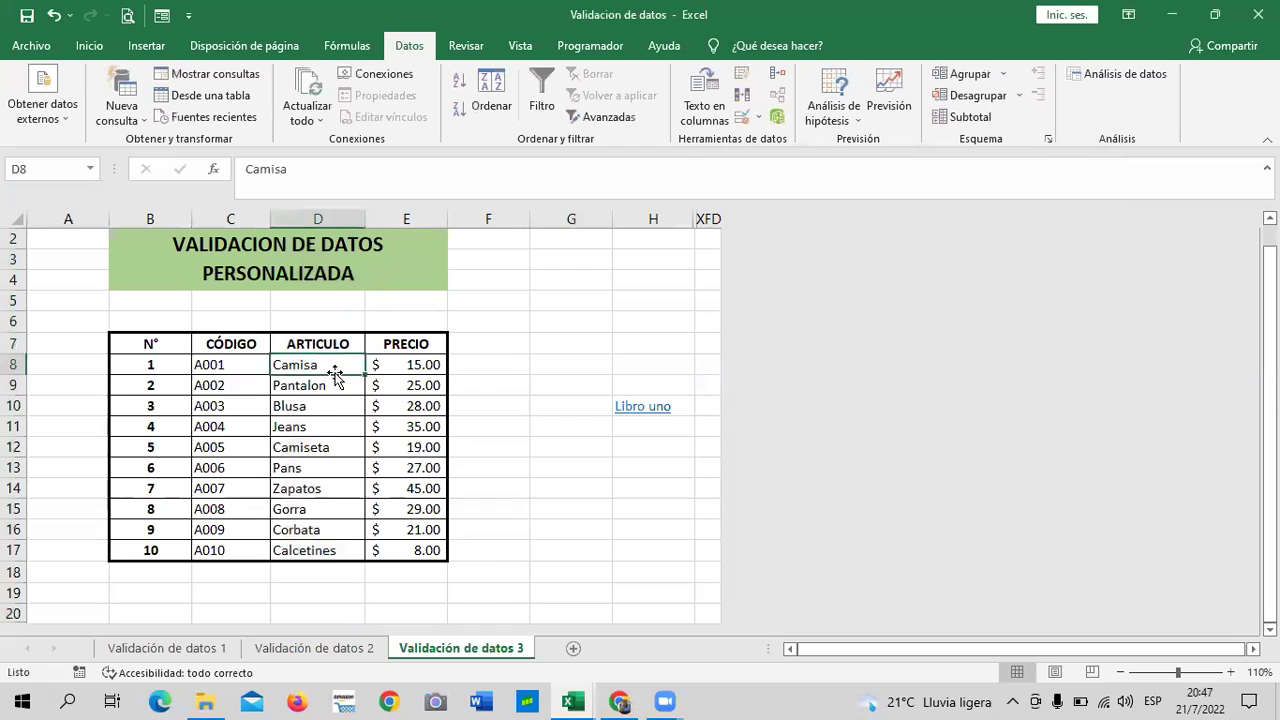
left_click(293, 557)
Step: Replace Corbata in D16 with Camisa, which is accepted
left_click(297, 532)
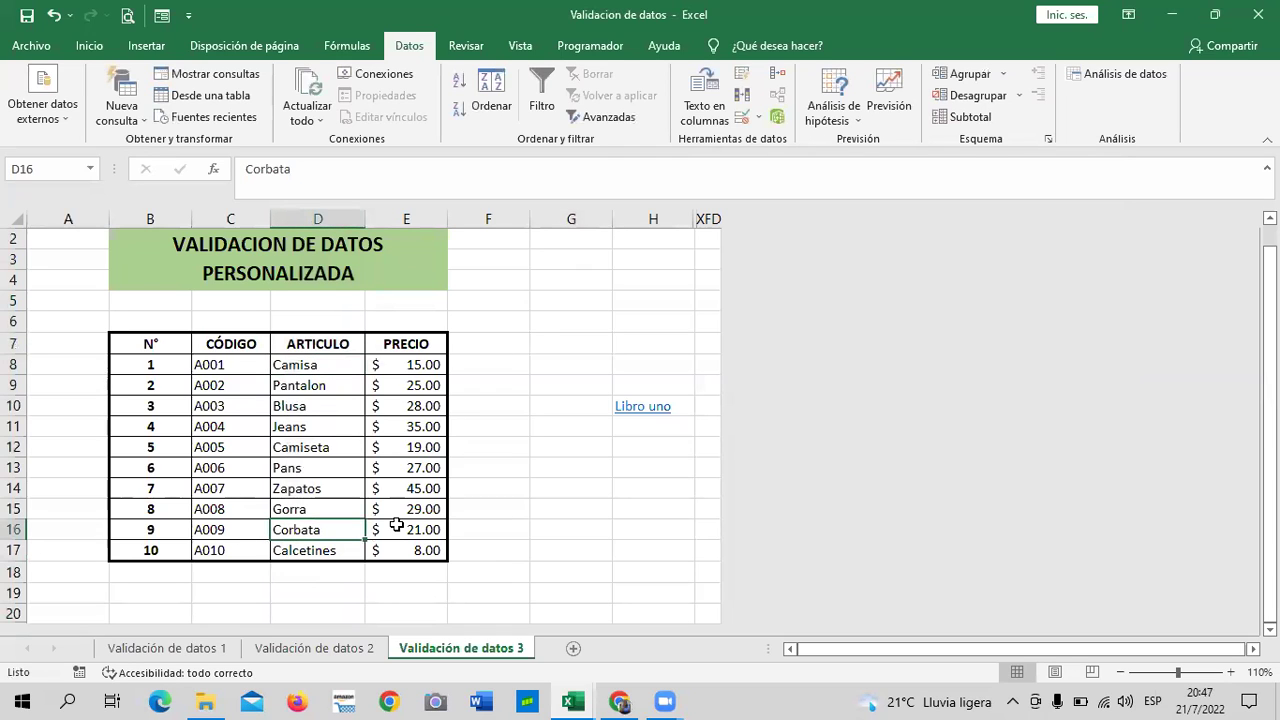
key("BackSpace")
type("camisa")
key("BackSpace")
key("BackSpace")
key("BackSpace")
key("BackSpace")
type("Camisa")
key("Return")
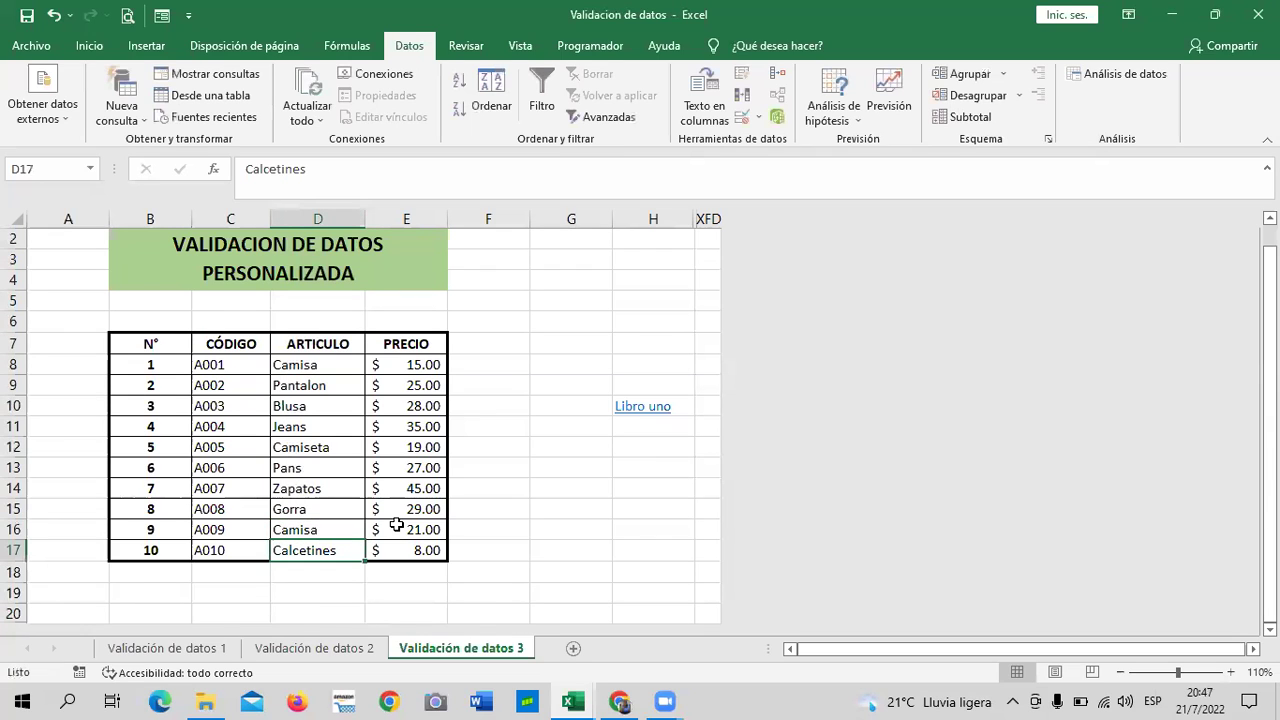
Step: Recheck Camisa in D16 and select the cells down the ARTICULO column
left_click(563, 470)
left_click(315, 531)
left_click(565, 490)
left_click(318, 219)
left_click(571, 450)
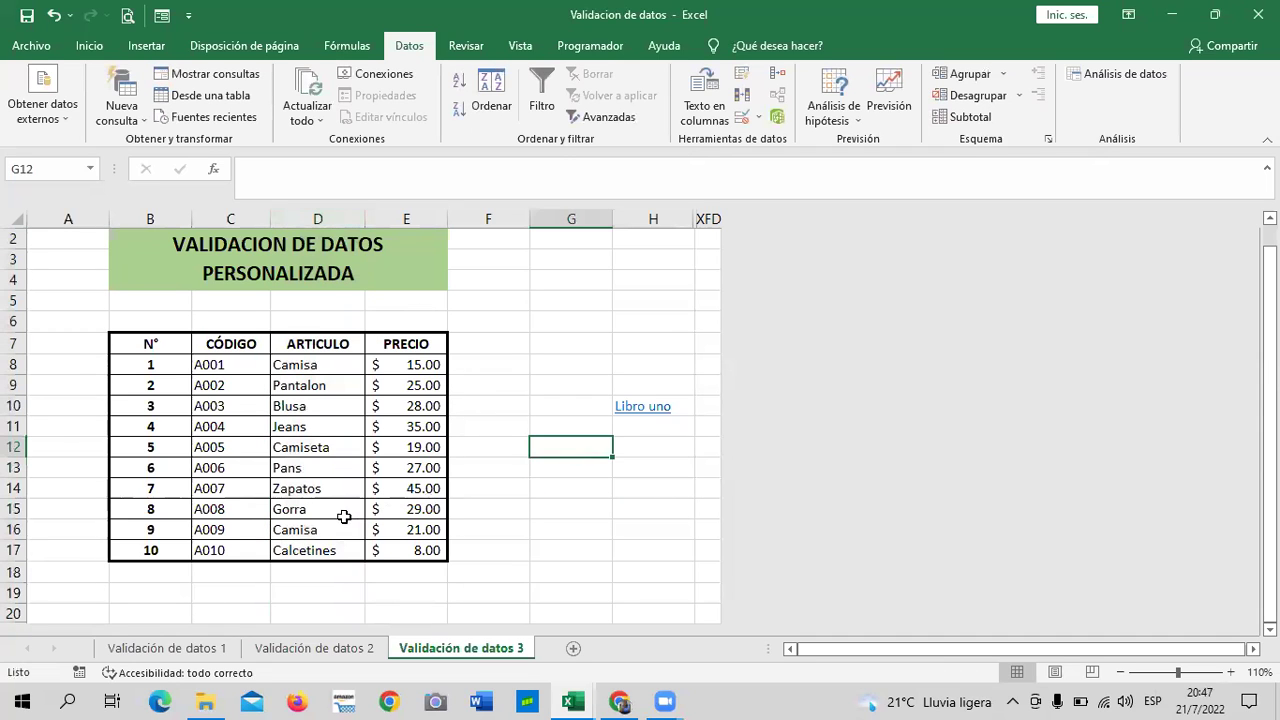
left_click(299, 530)
left_click_drag(320, 344, 337, 552)
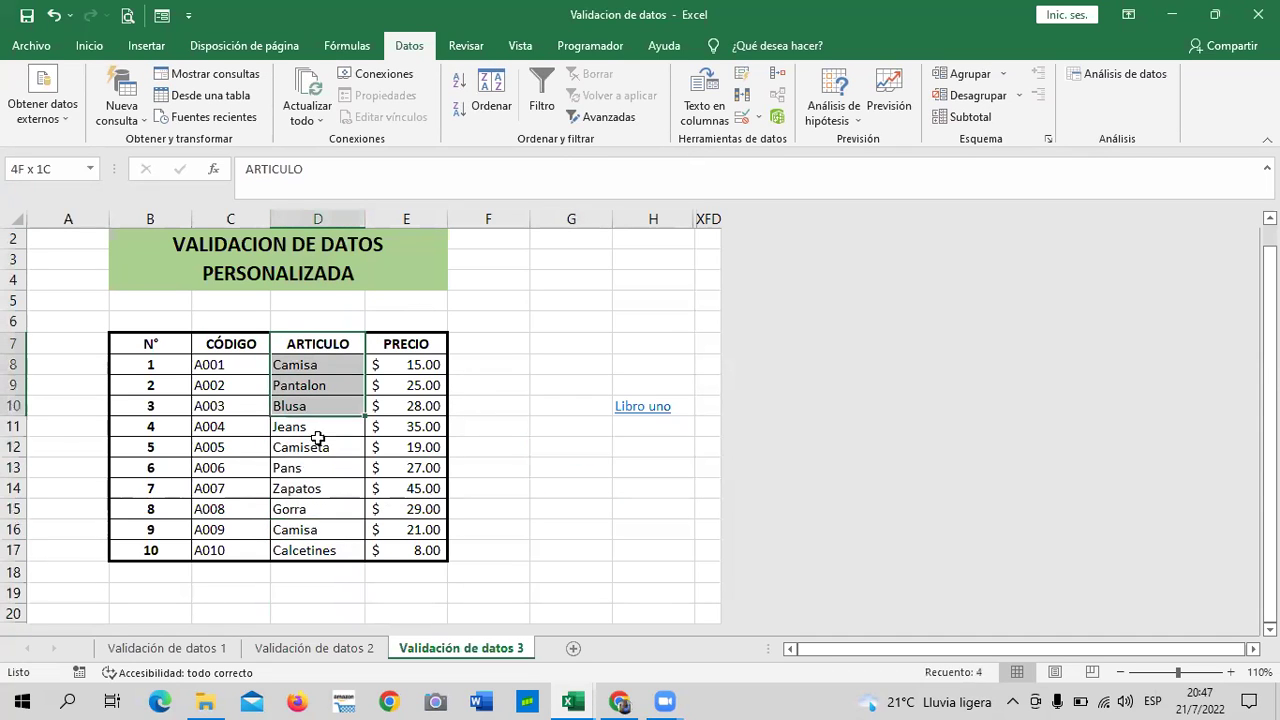
Step: Edit the column D formula to =CONTAR.SI(D:D;D8)=1, then compare the Camisa cells D8 and D16
left_click(742, 119)
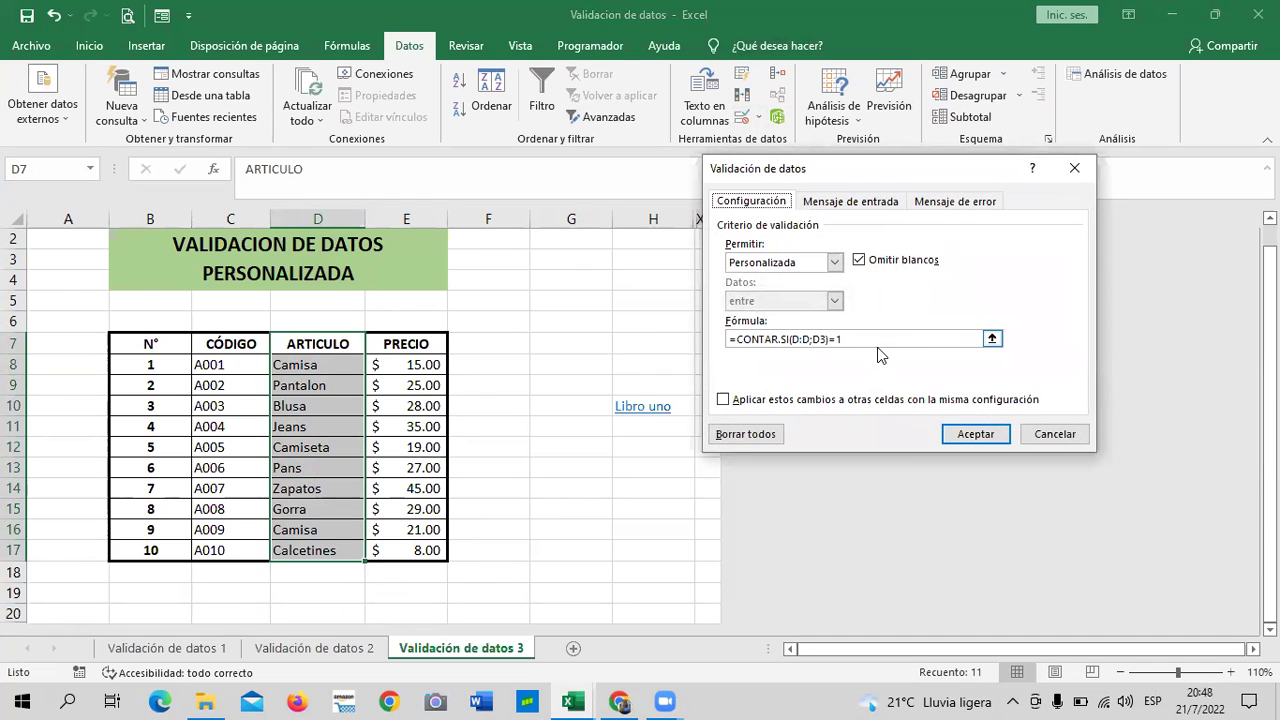
left_click(828, 340)
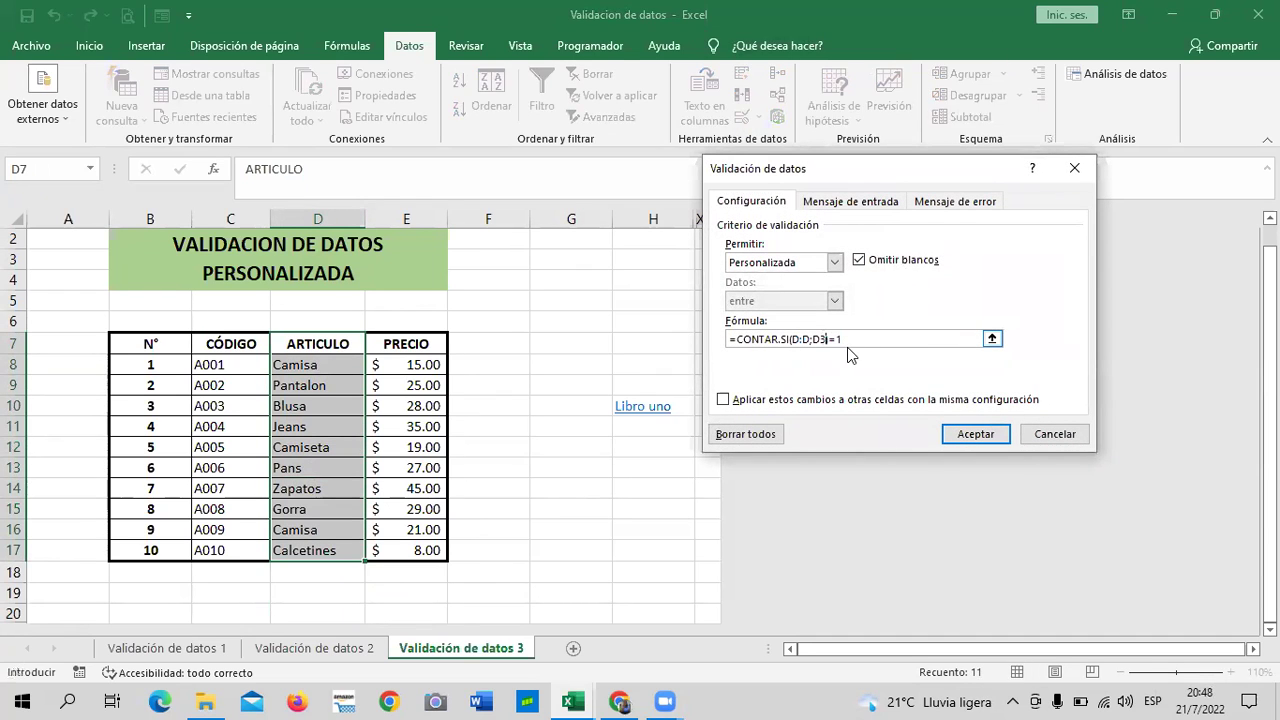
type(")")
left_click(975, 434)
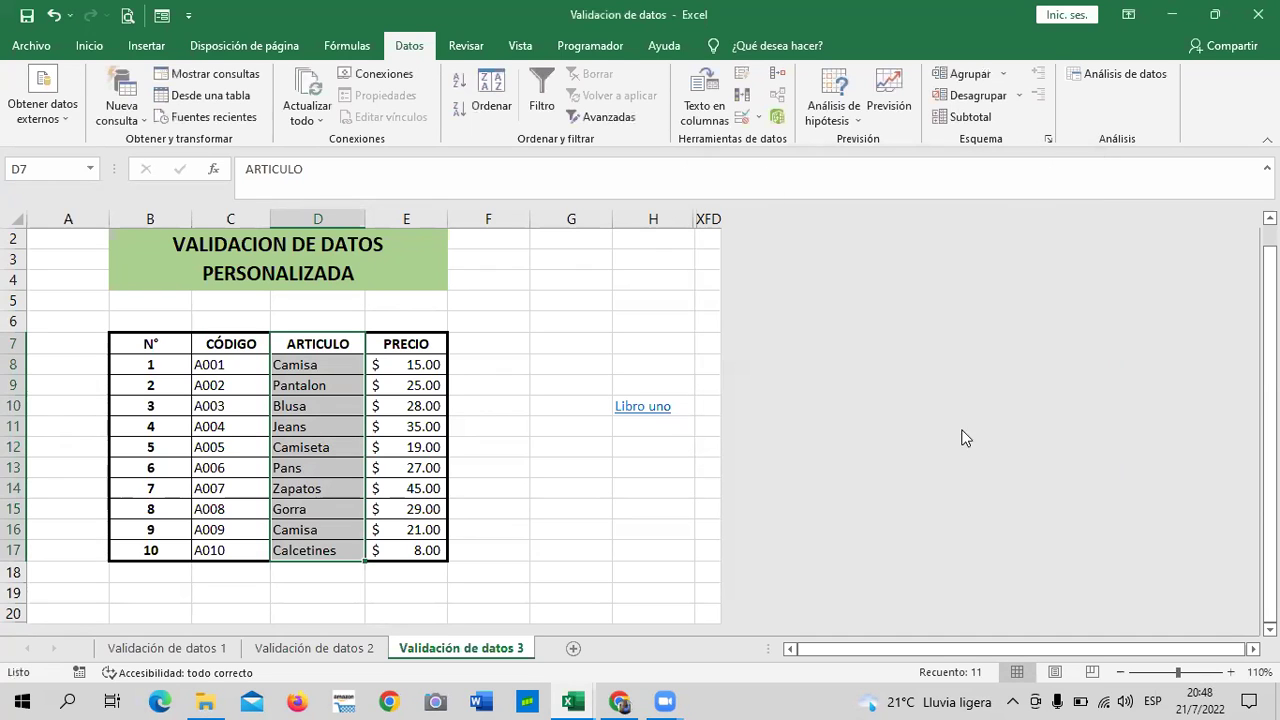
left_click(582, 347)
left_click(330, 366)
left_click(321, 532)
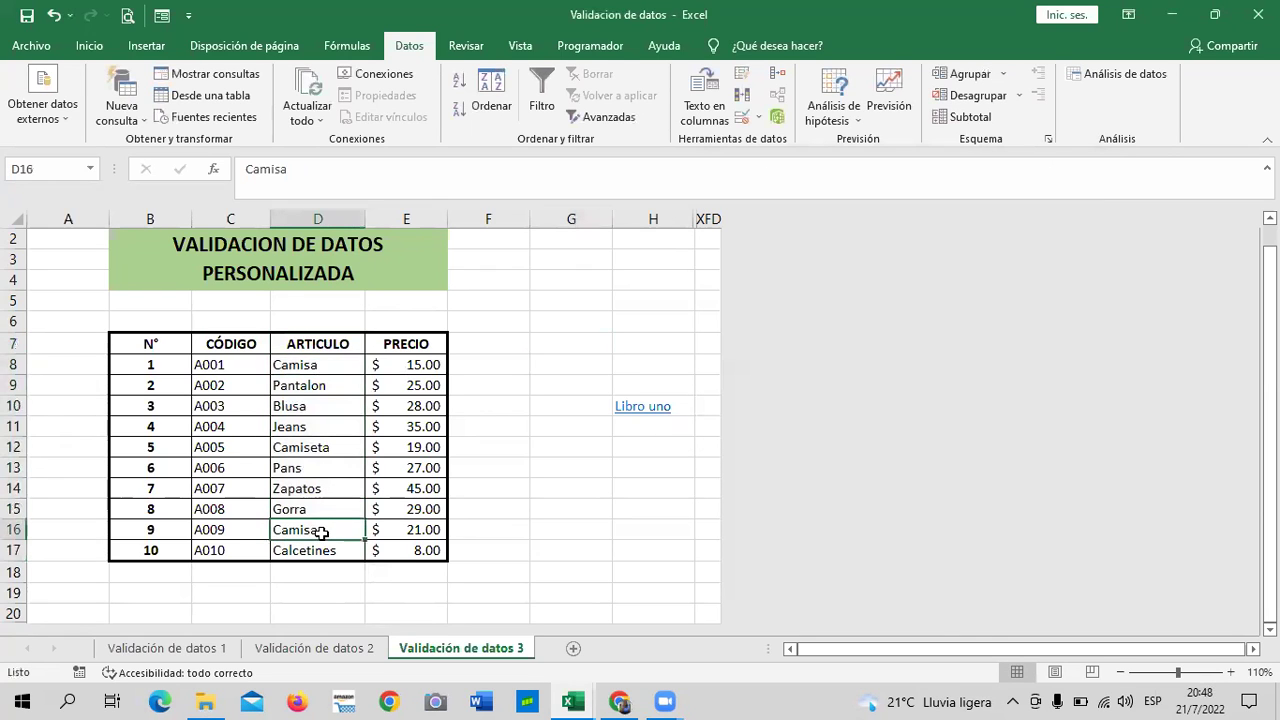
left_click(305, 365)
left_click(325, 532)
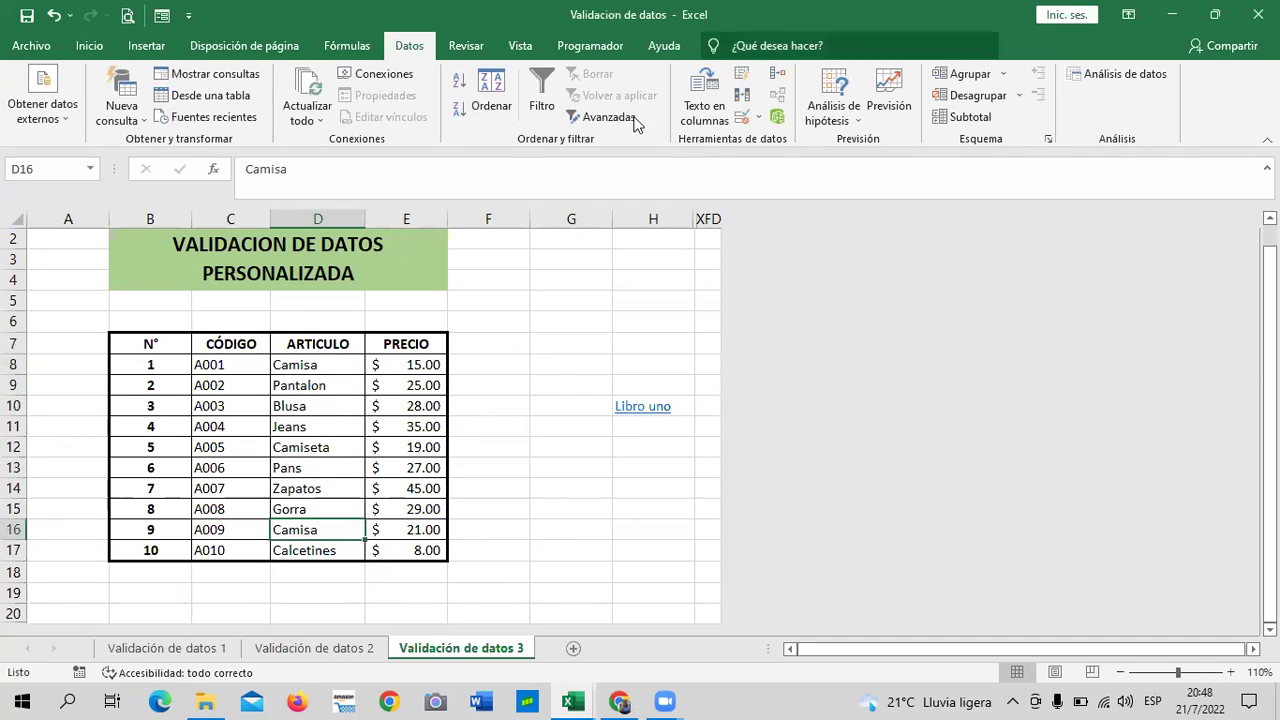
Step: Circle the invalid ARTICULO entries (the header and Gorra), then clear the validation circles
left_click(757, 118)
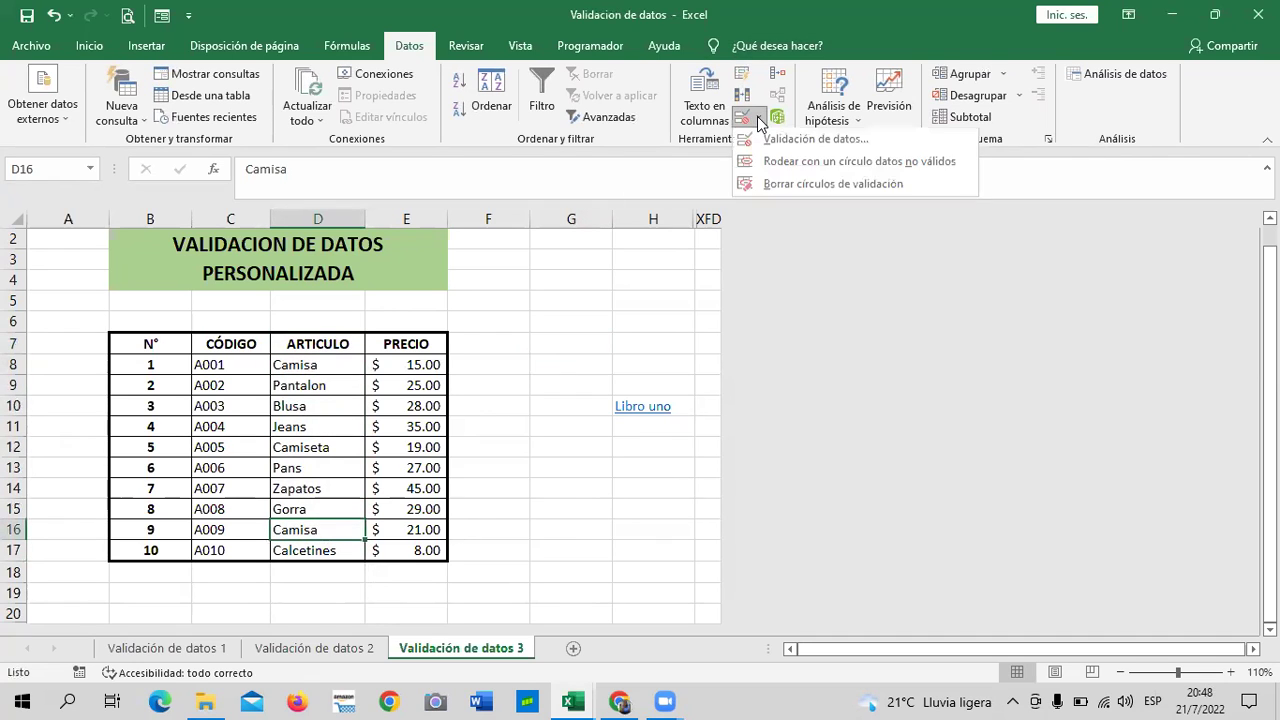
left_click(787, 161)
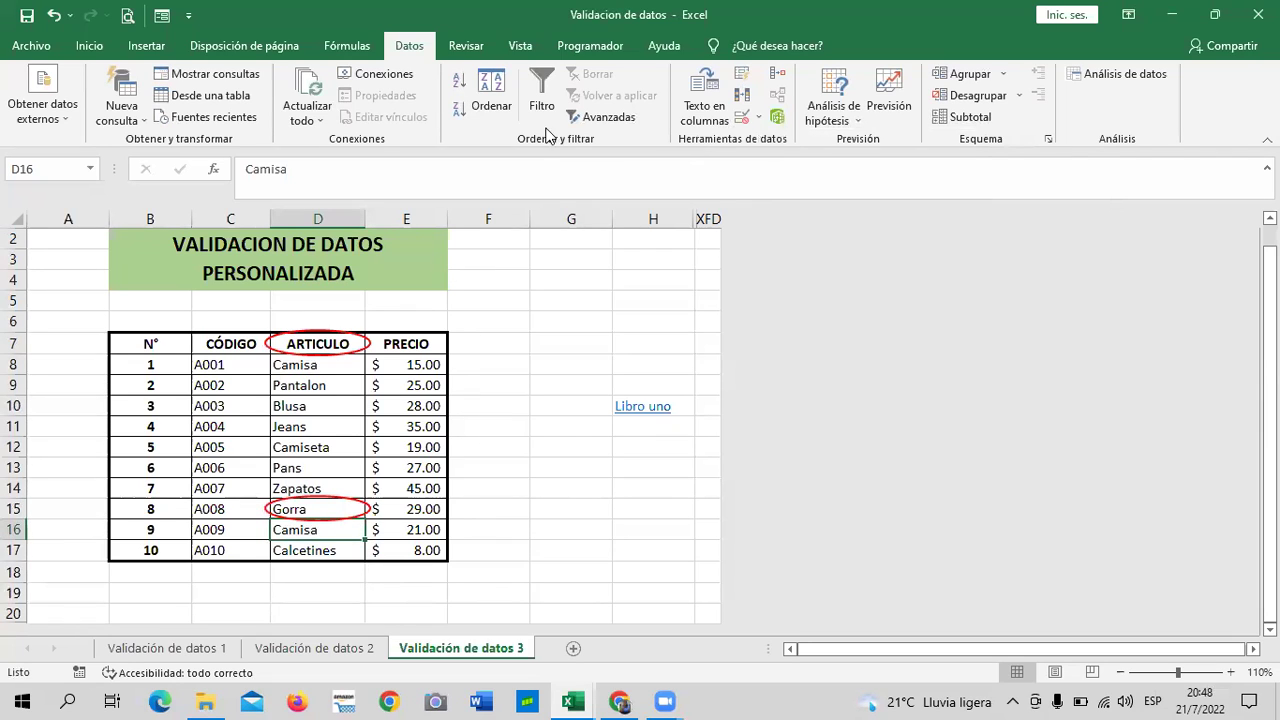
left_click(298, 346)
left_click(307, 509)
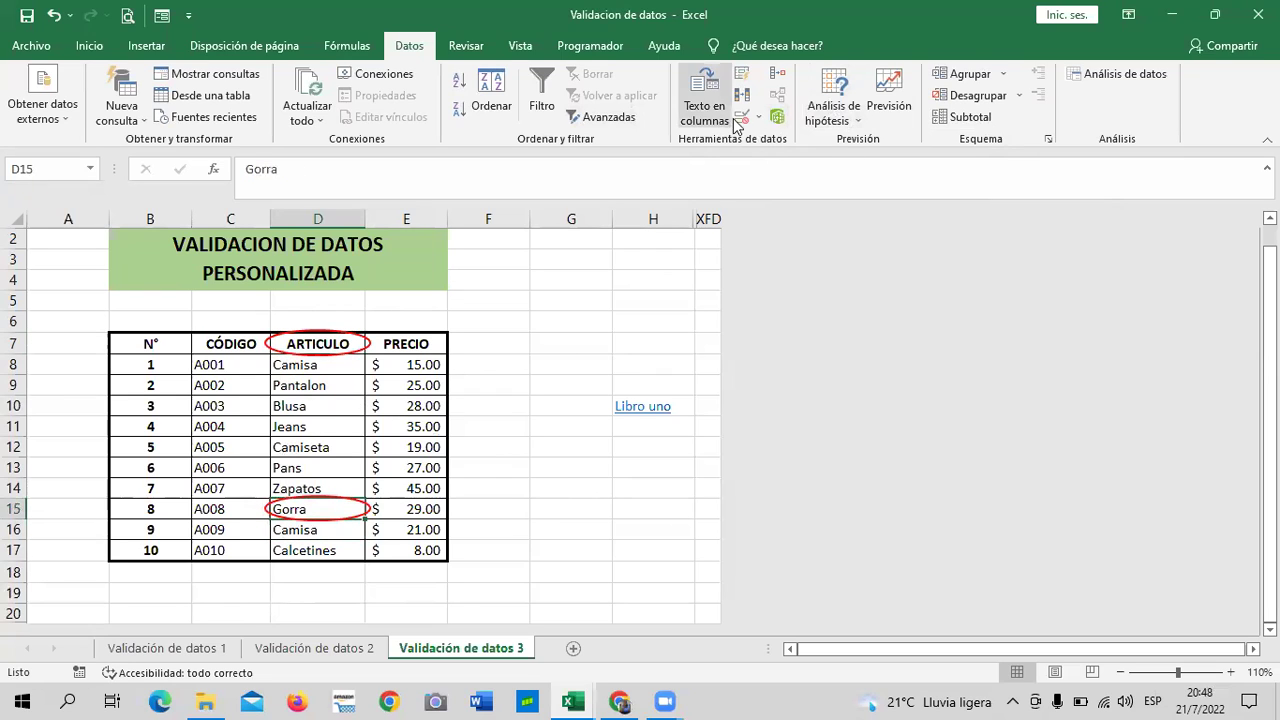
left_click(755, 119)
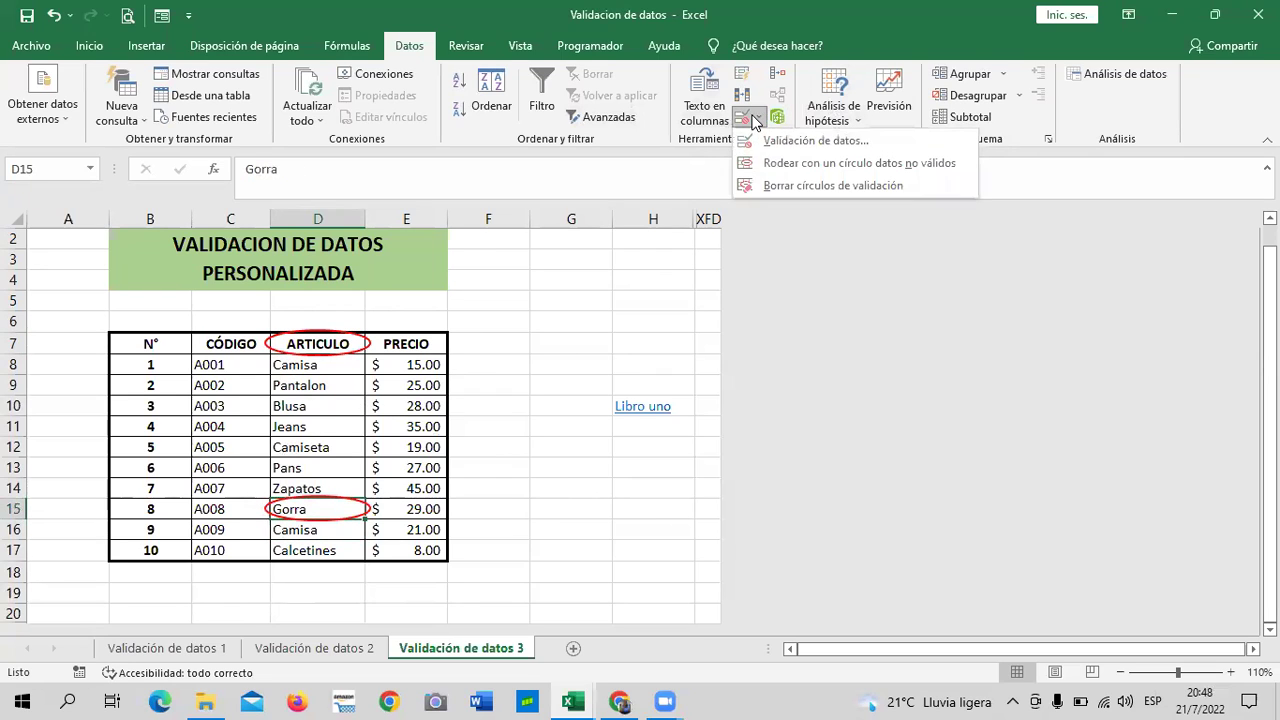
left_click(793, 184)
Step: Replace the duplicate Camisa in D16 with Corbata, then select the ARTICULO range D8:D17
left_click(552, 371)
left_click(300, 511)
left_click(297, 529)
key("BackSpace")
type("Corbata")
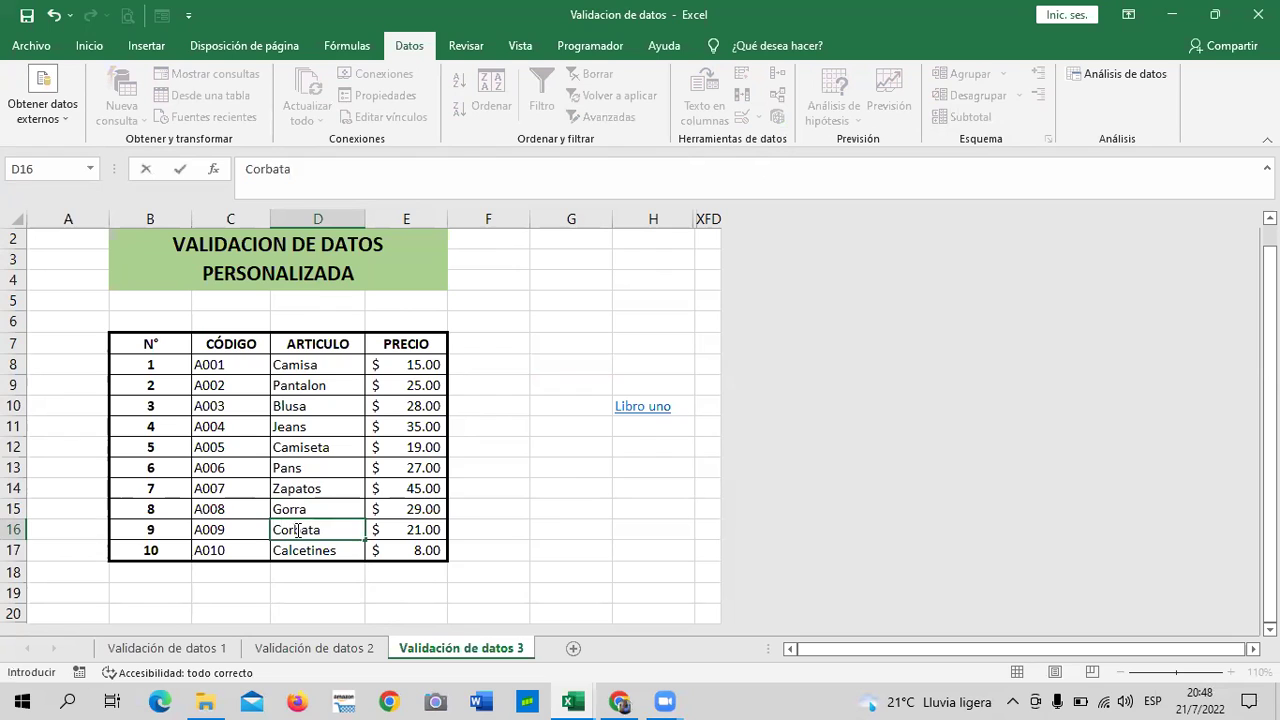
key("Return")
left_click(521, 522)
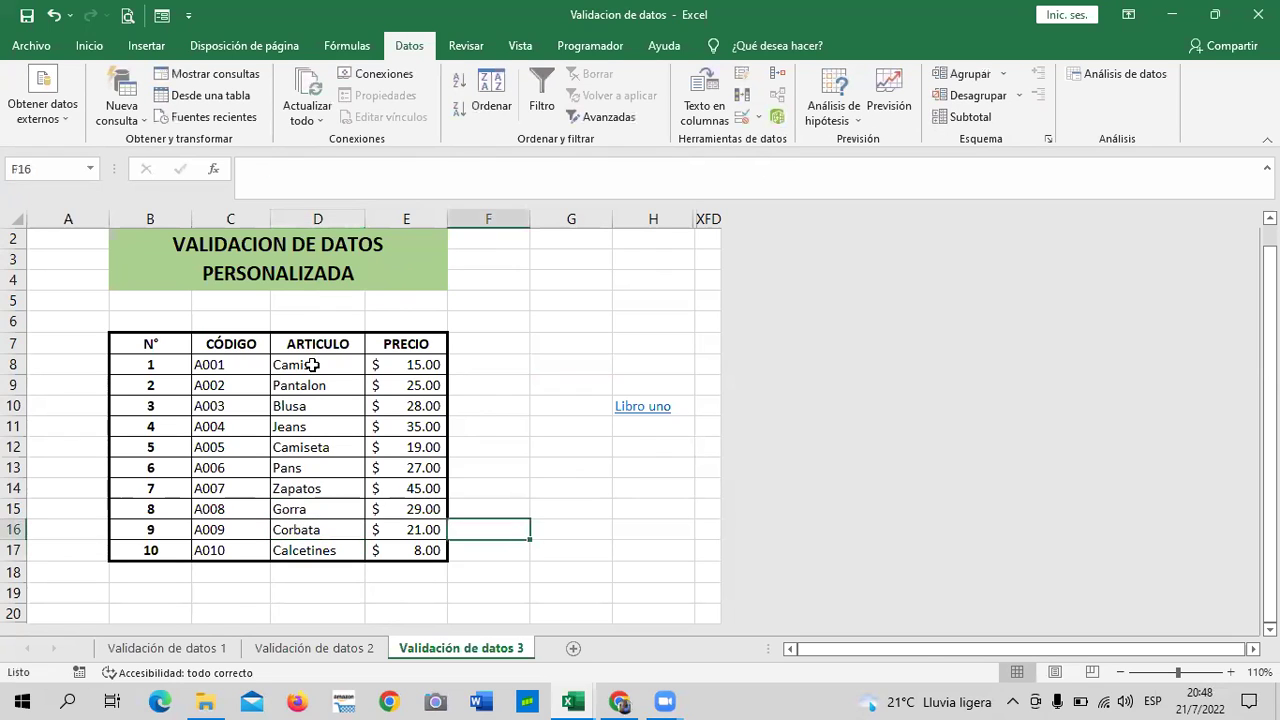
left_click_drag(313, 365, 330, 545)
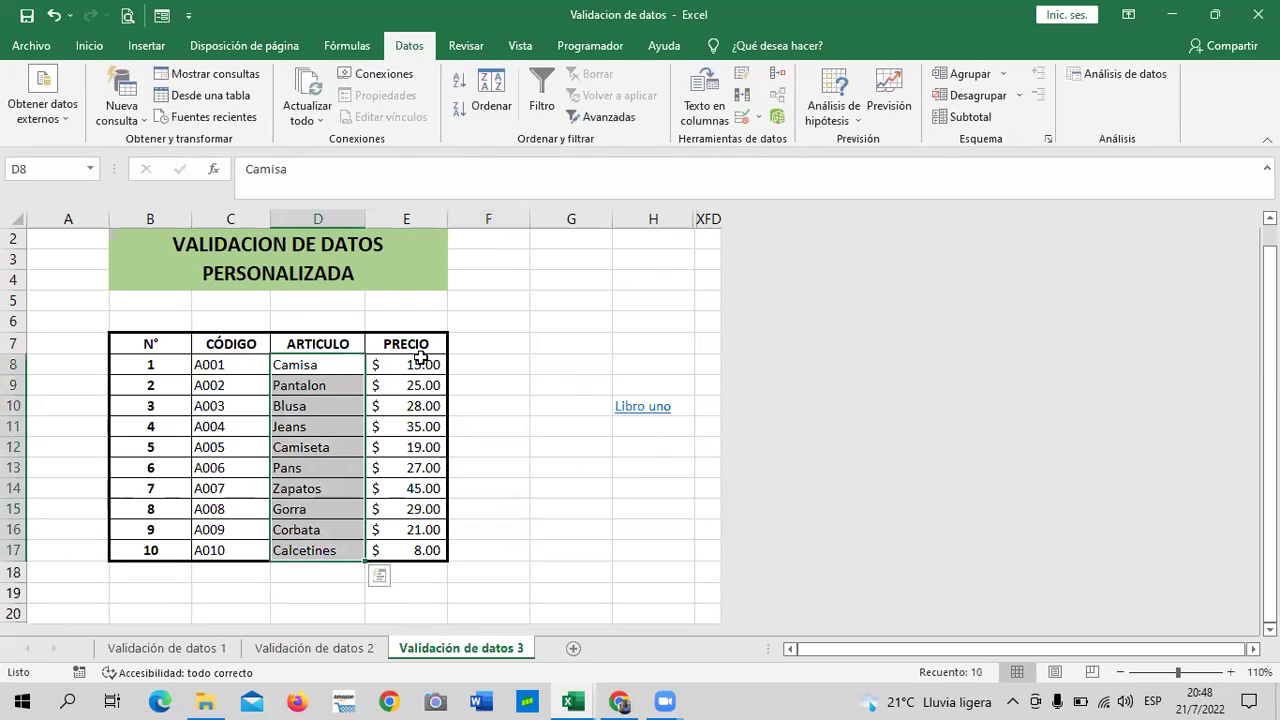
Step: Change the D8:D17 validation formula's reference from D9 to D1 and confirm the rule
left_click(742, 115)
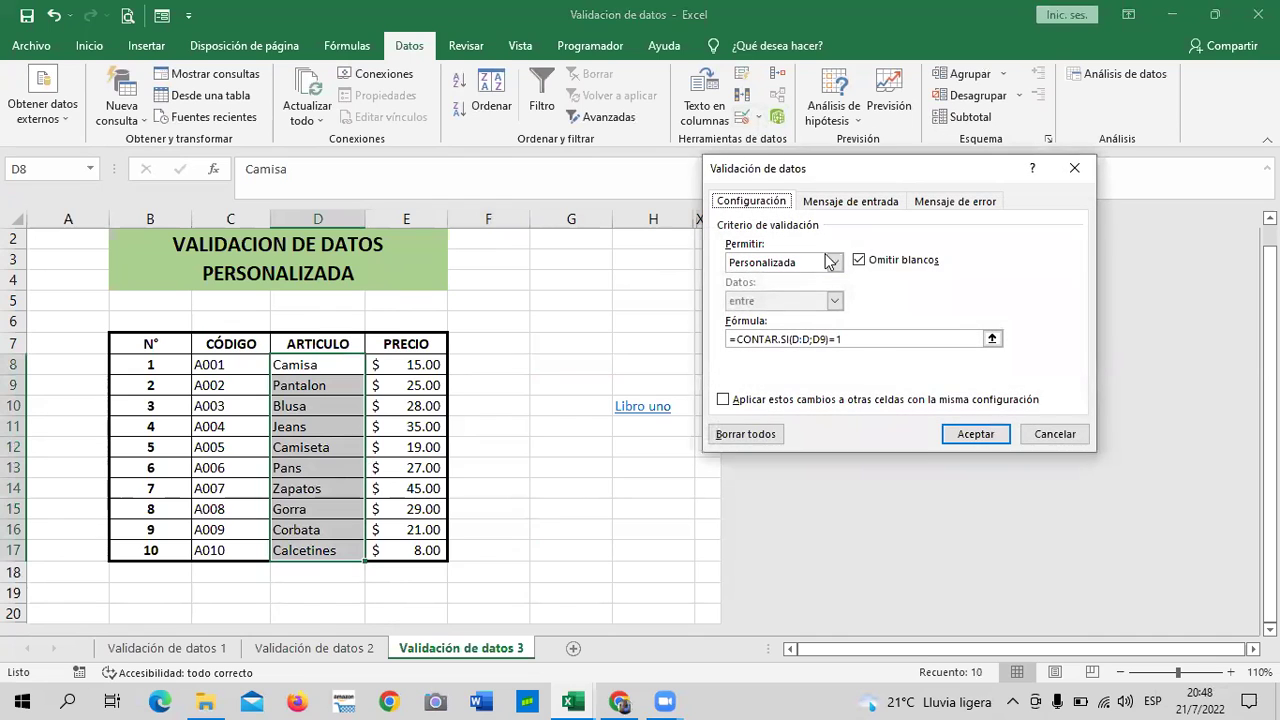
left_click(826, 340)
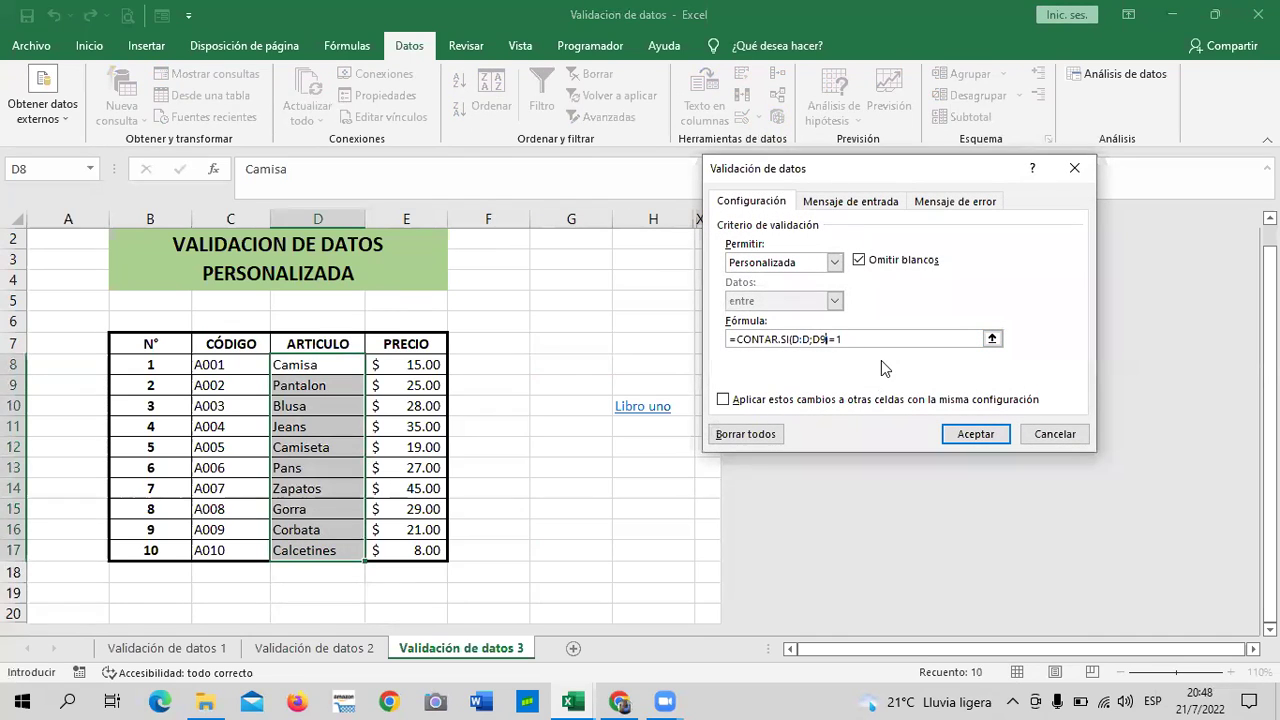
key("BackSpace")
type("1")
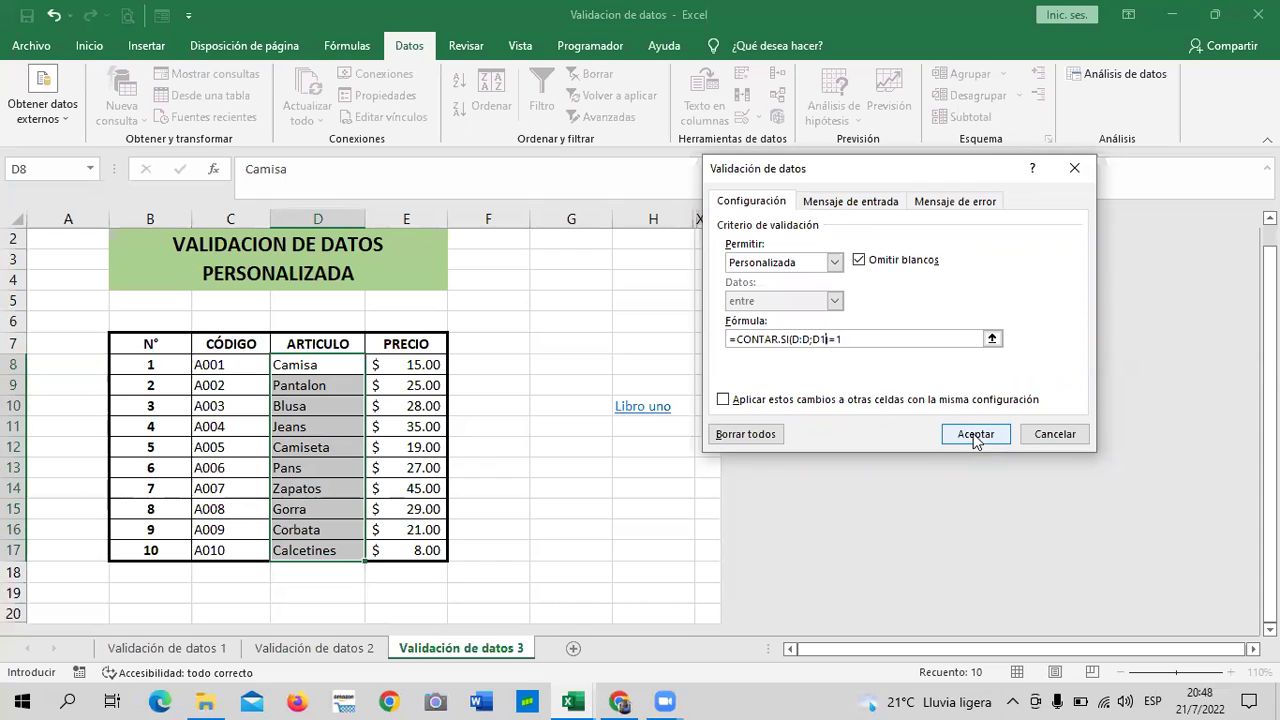
left_click(974, 436)
left_click(490, 296)
Step: Replace Calcetines in D17 with Corbata, duplicating the Corbata in D16
left_click(300, 380)
left_click(313, 551)
key("BackSpace")
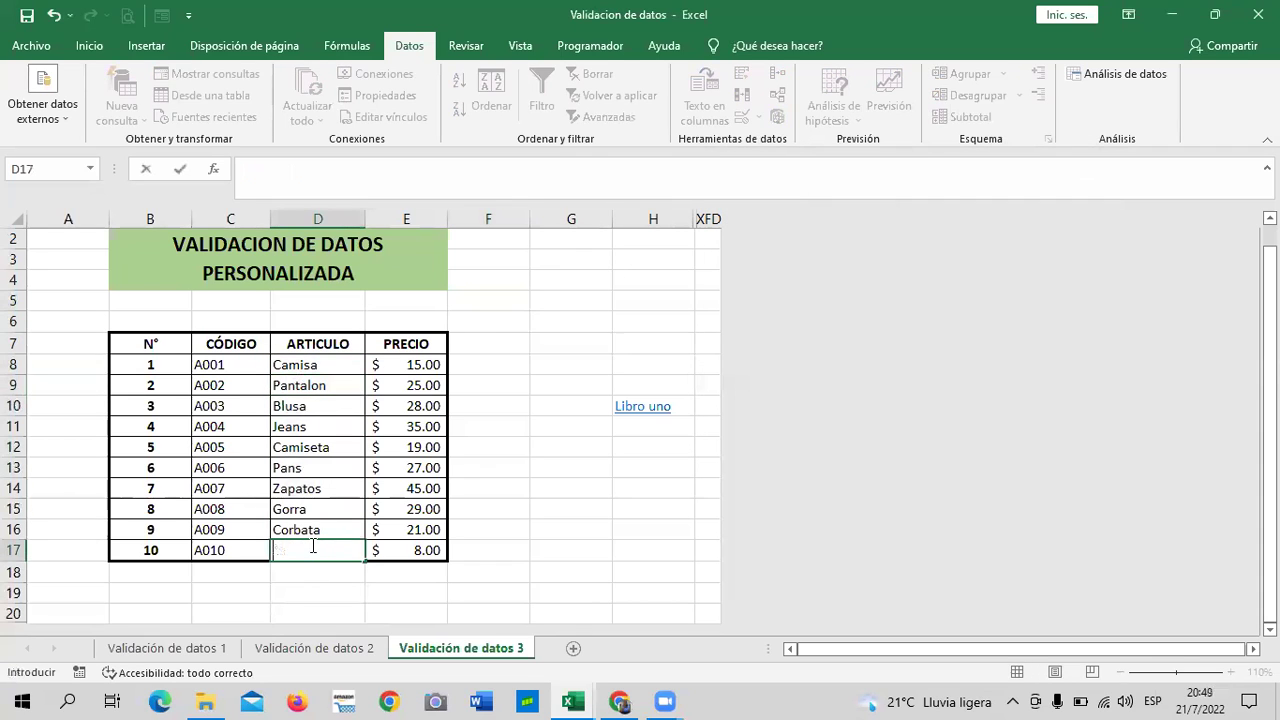
type("corbata")
key("BackSpace")
key("BackSpace")
key("BackSpace")
key("BackSpace")
type("C")
type("orbata")
key("Return")
left_click(340, 548)
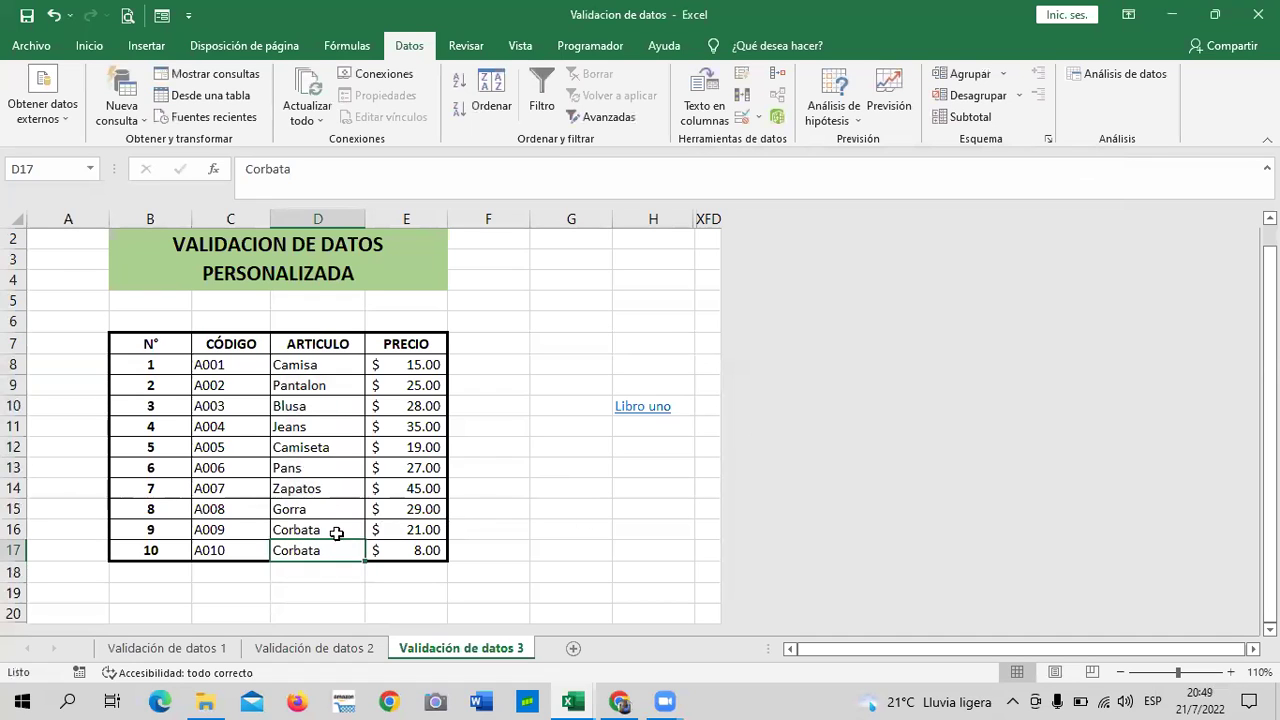
Step: Apply a Personalizada rule =contar.si(D:D;D1)=1 to all of column D, overriding the mixed-validation warning
left_click(337, 210)
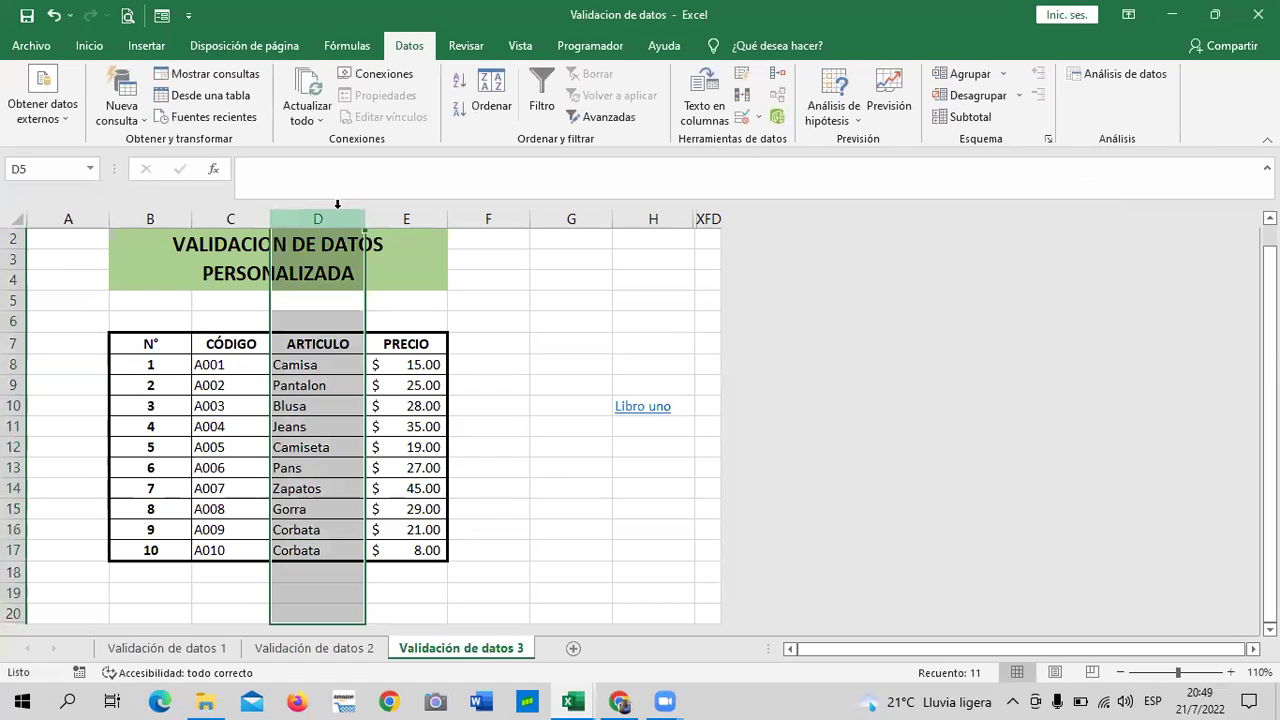
left_click(742, 117)
left_click(603, 409)
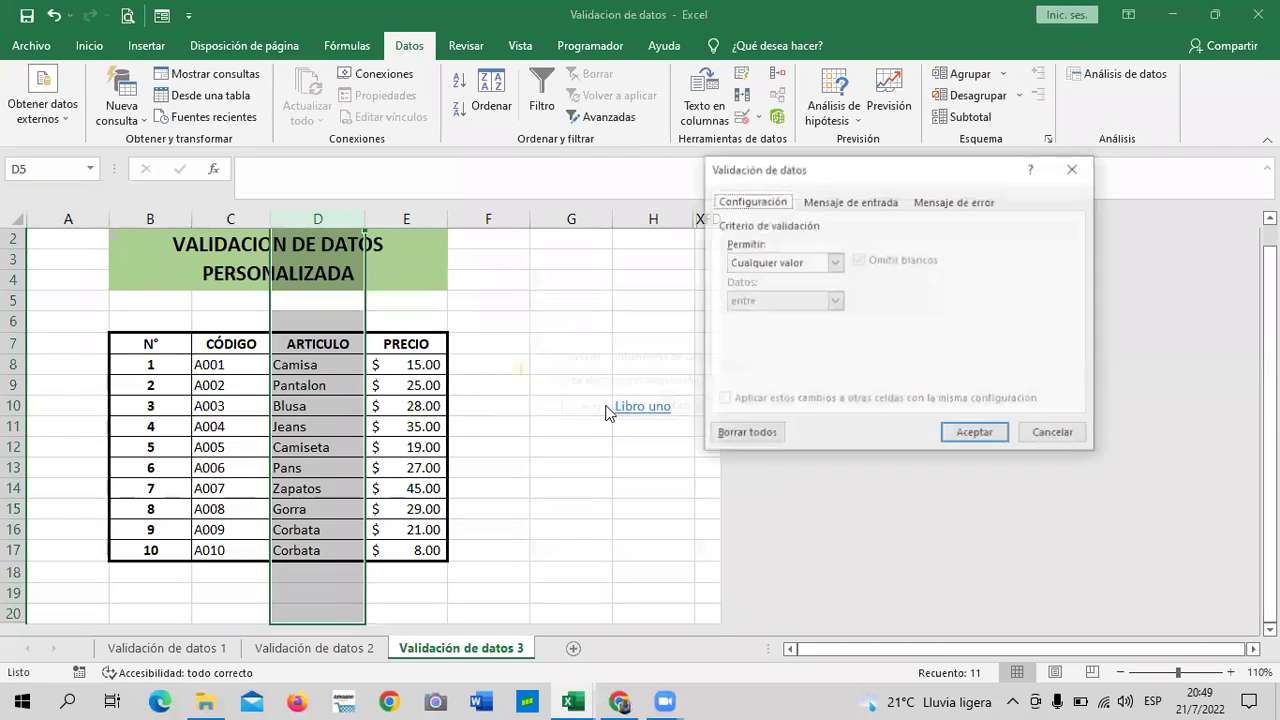
left_click(834, 262)
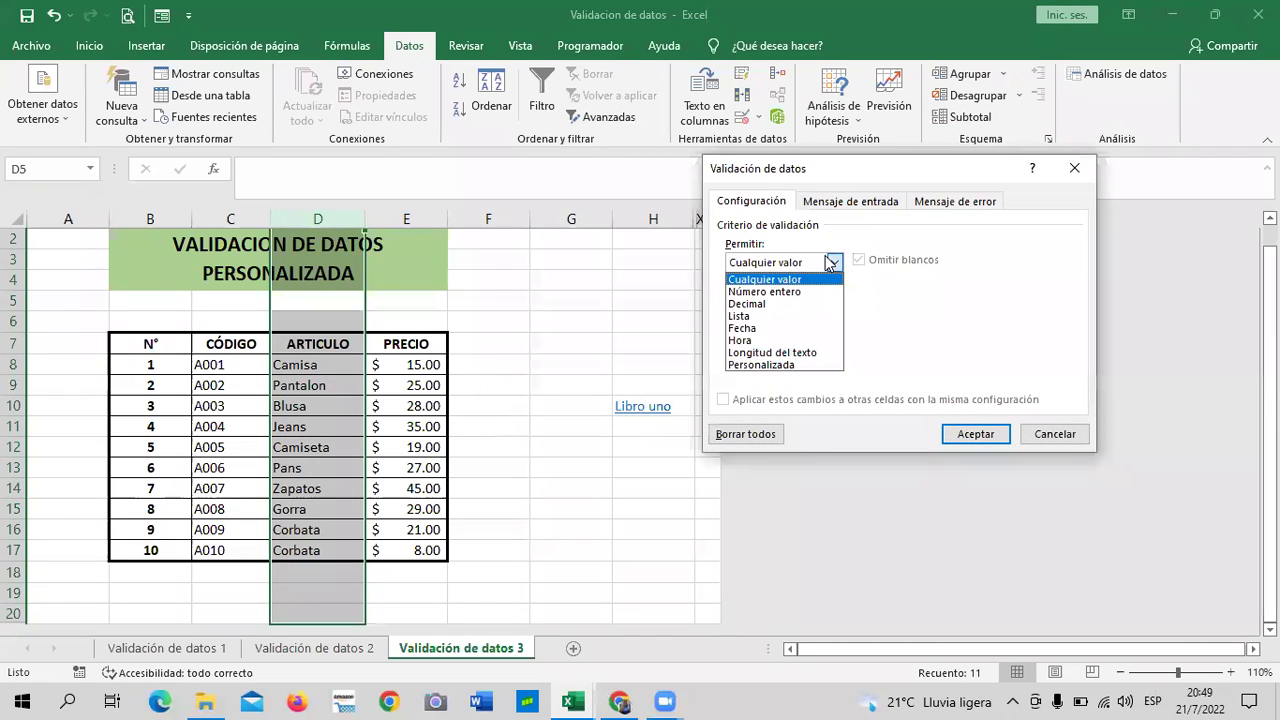
left_click(767, 322)
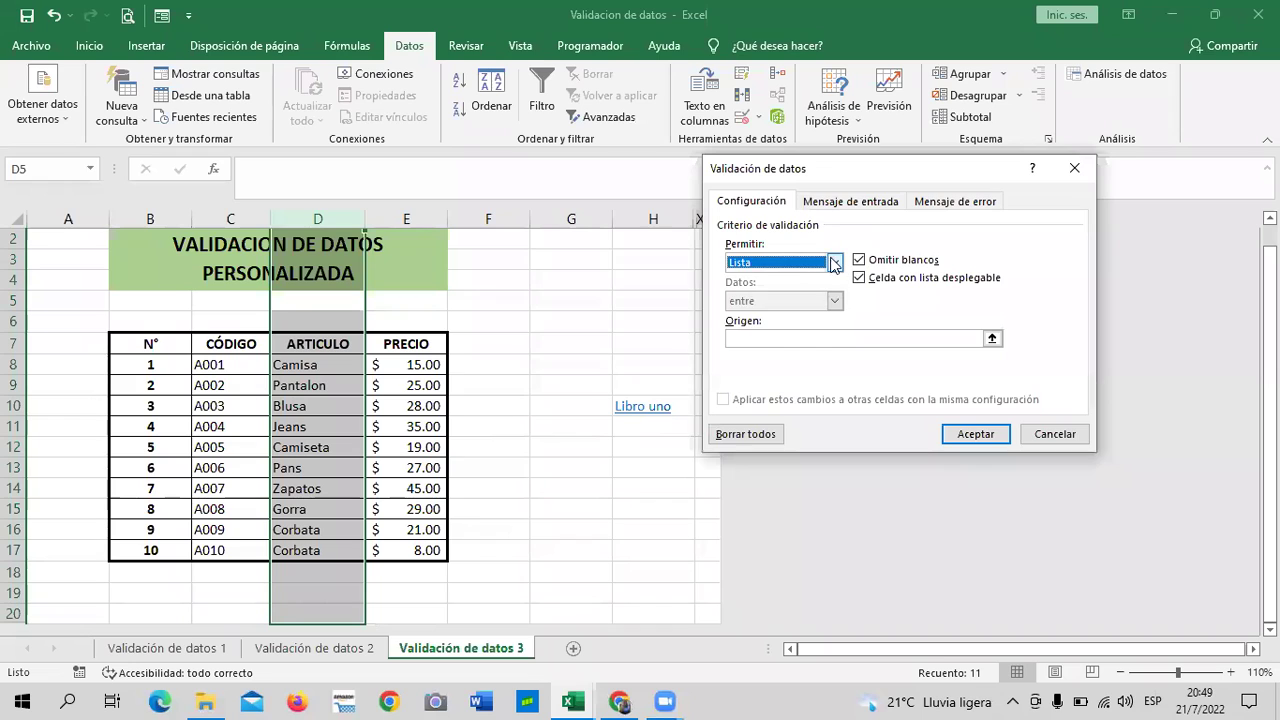
left_click(834, 262)
left_click(782, 365)
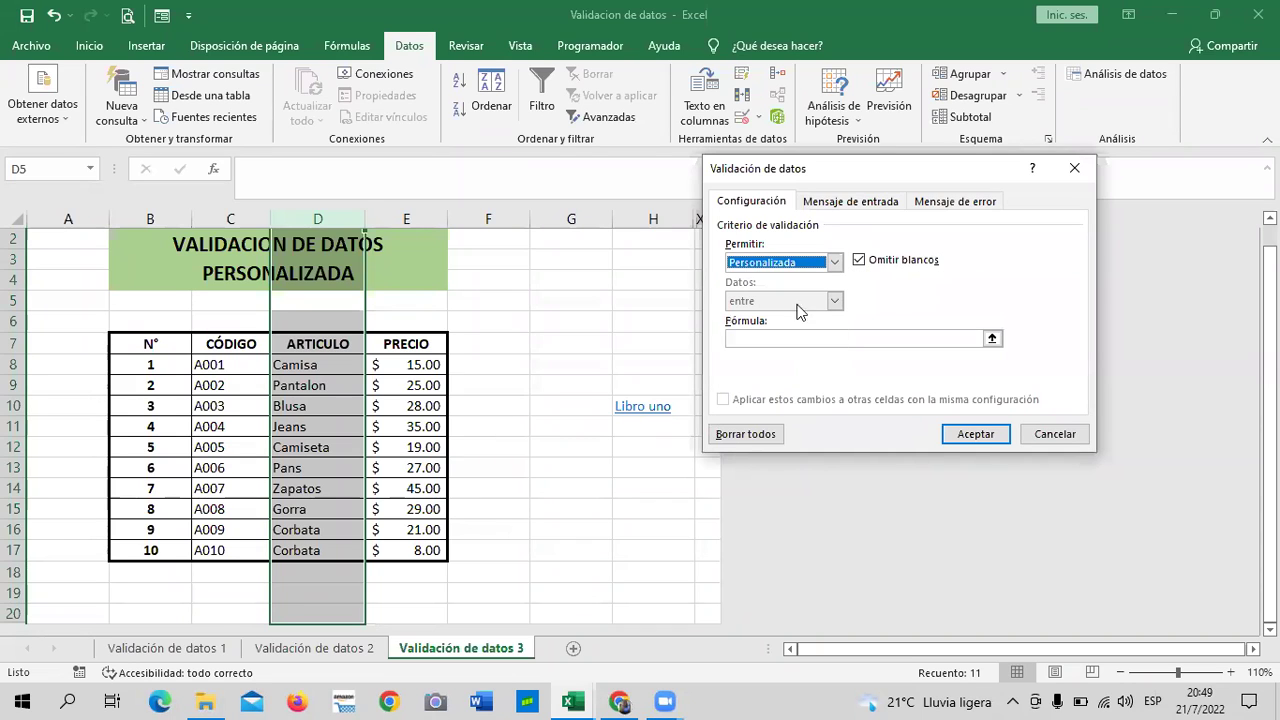
left_click(834, 262)
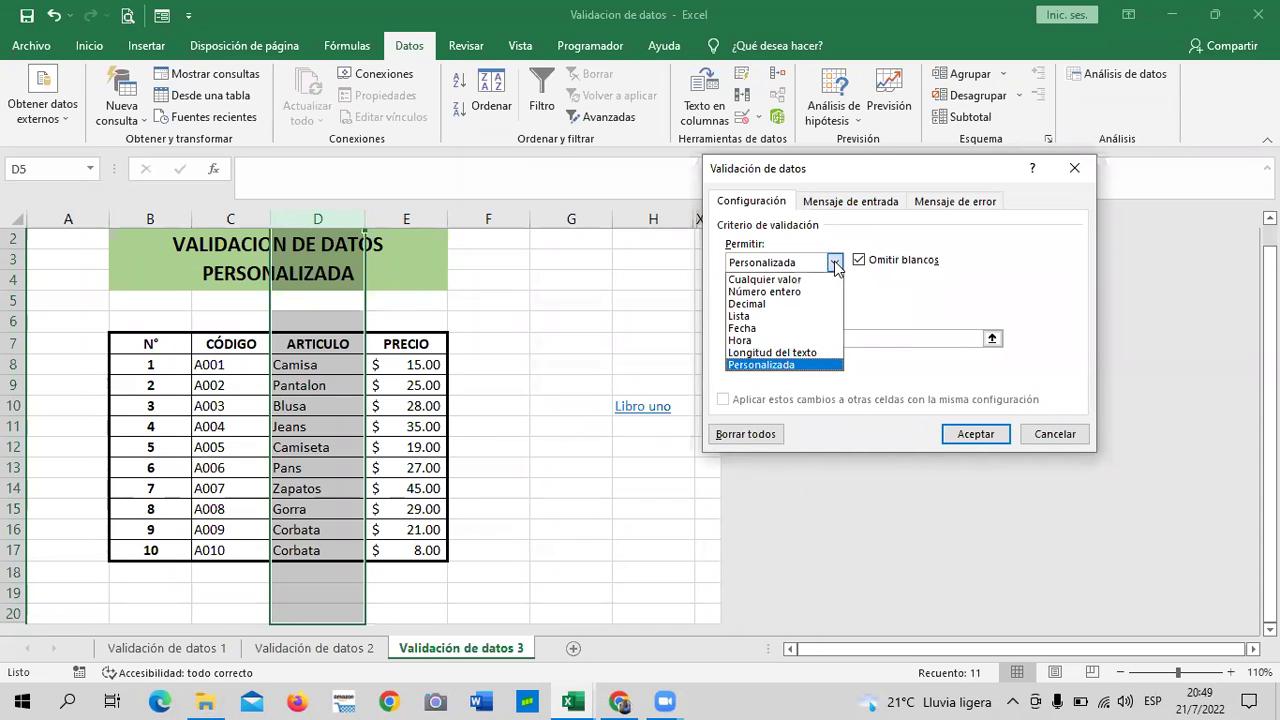
left_click(765, 366)
left_click(815, 338)
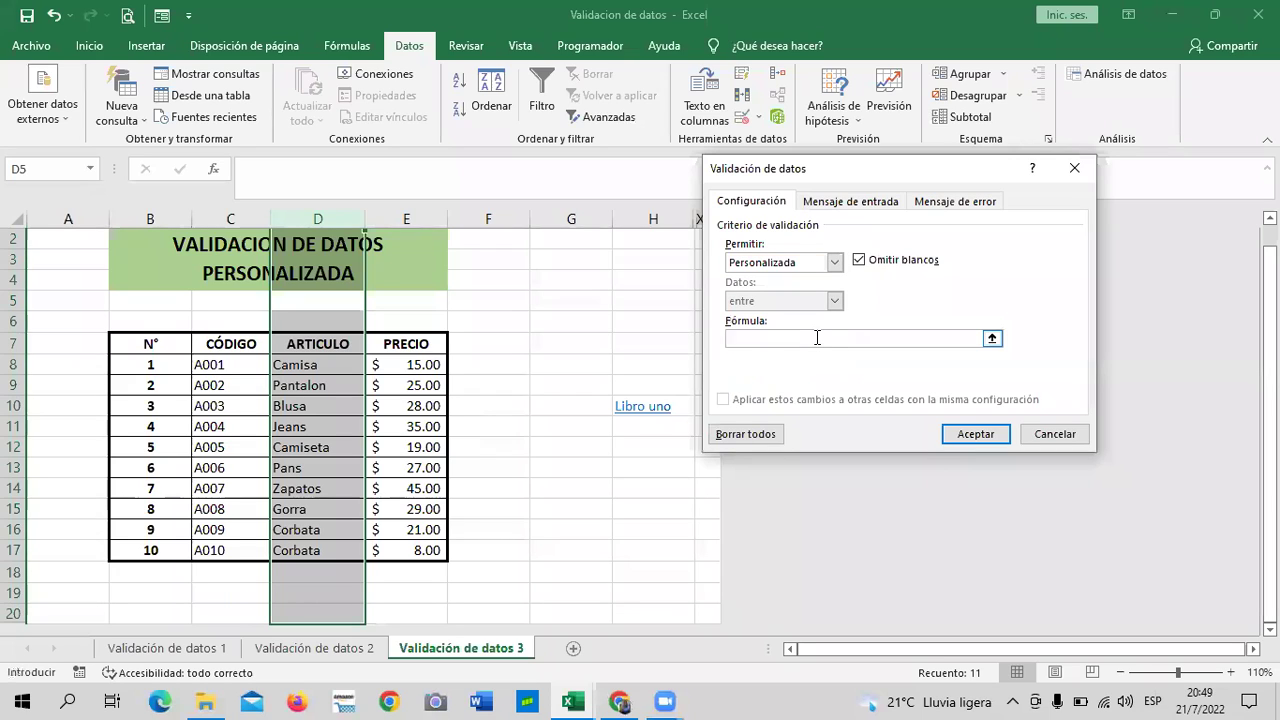
type("=contar.si(D:")
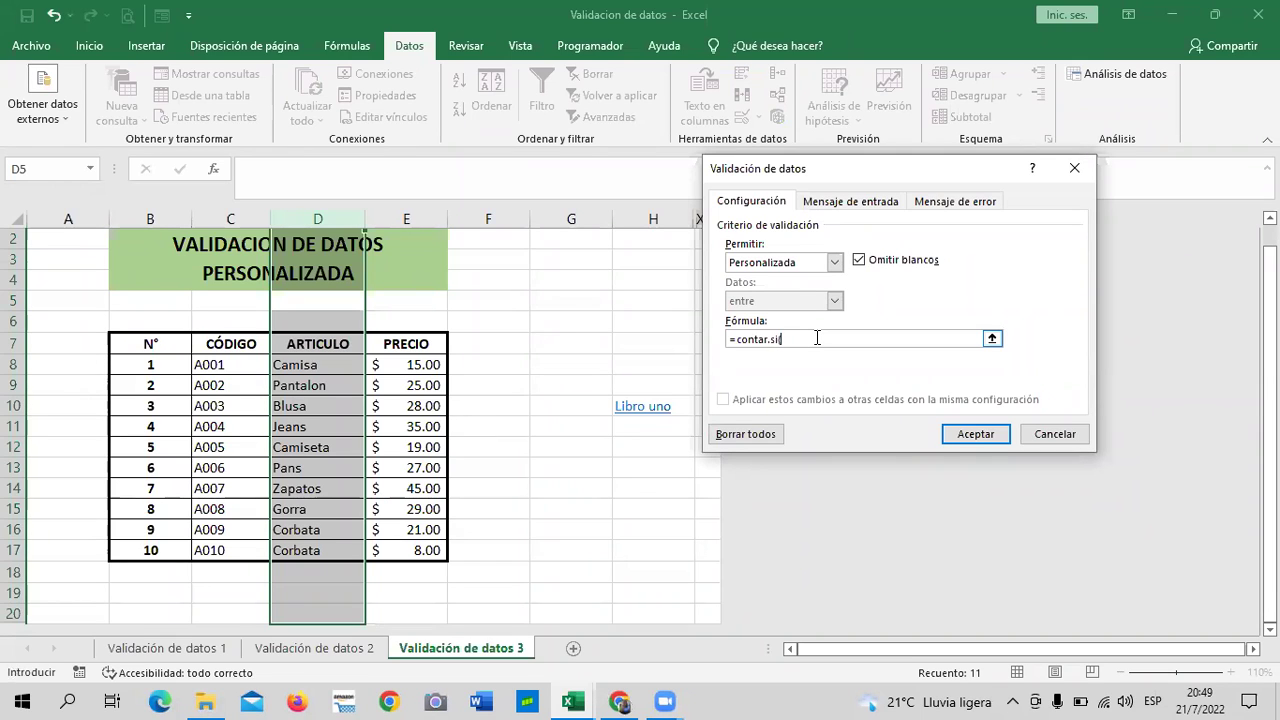
type("d")
key("BackSpace")
key("BackSpace")
left_click(975, 434)
Step: Change D17 from Corbata to Camisa, repeating the article already in D8
left_click(512, 510)
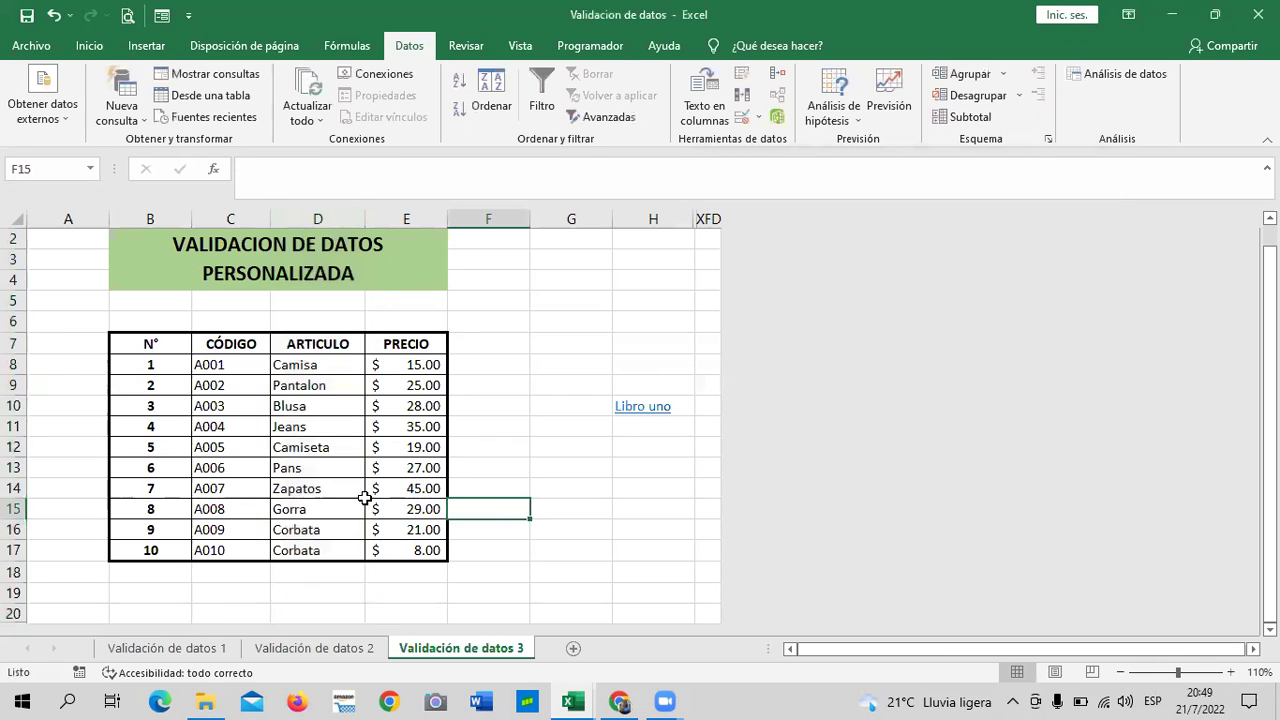
left_click(314, 551)
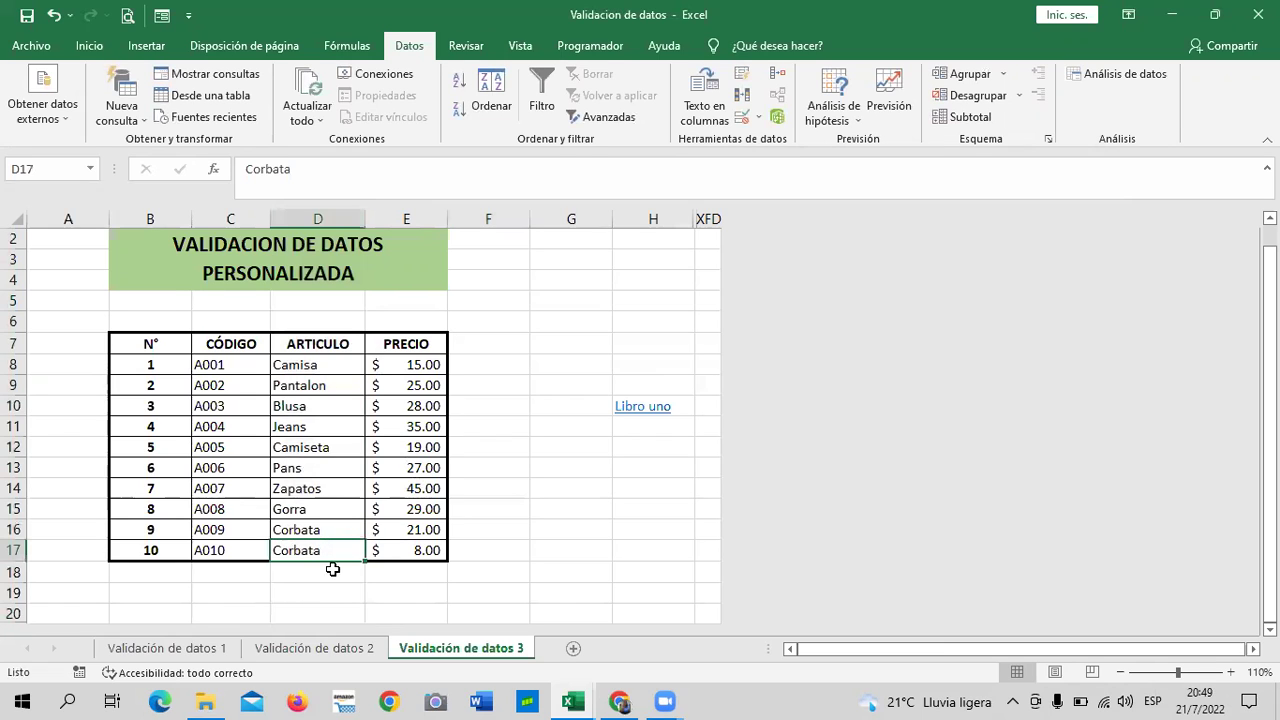
key("BackSpace")
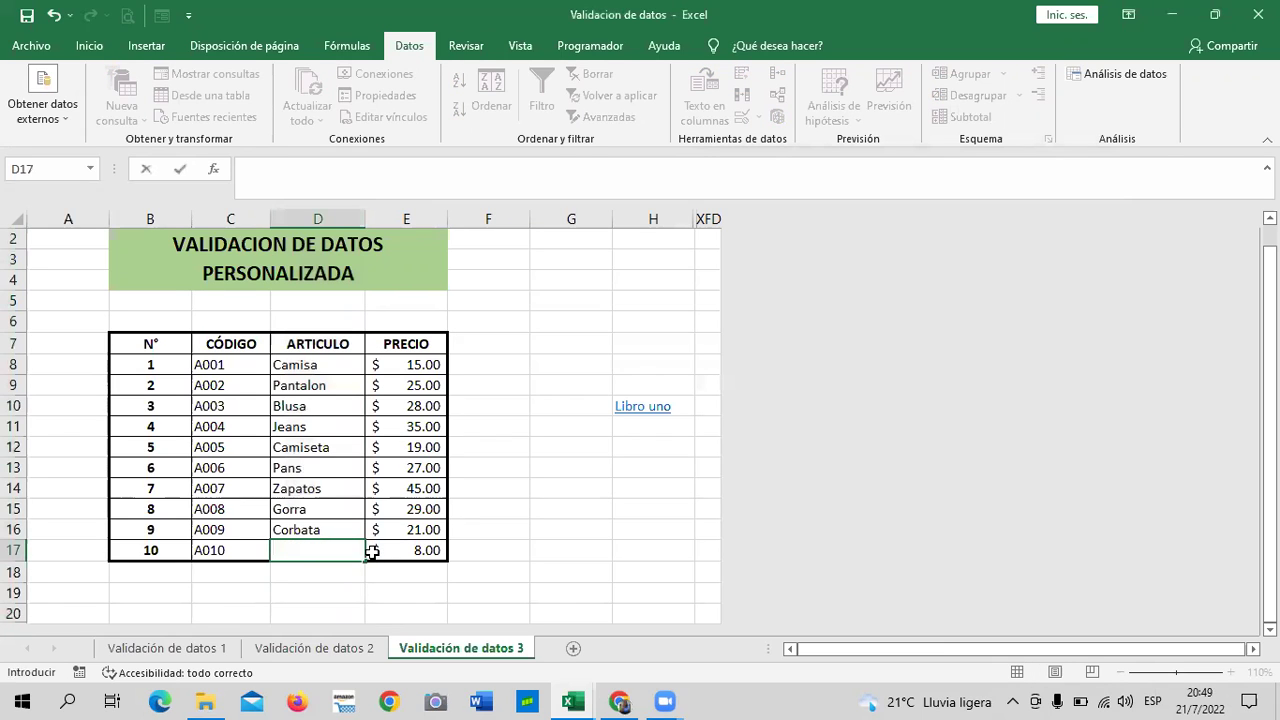
left_click(512, 508)
left_click(284, 546)
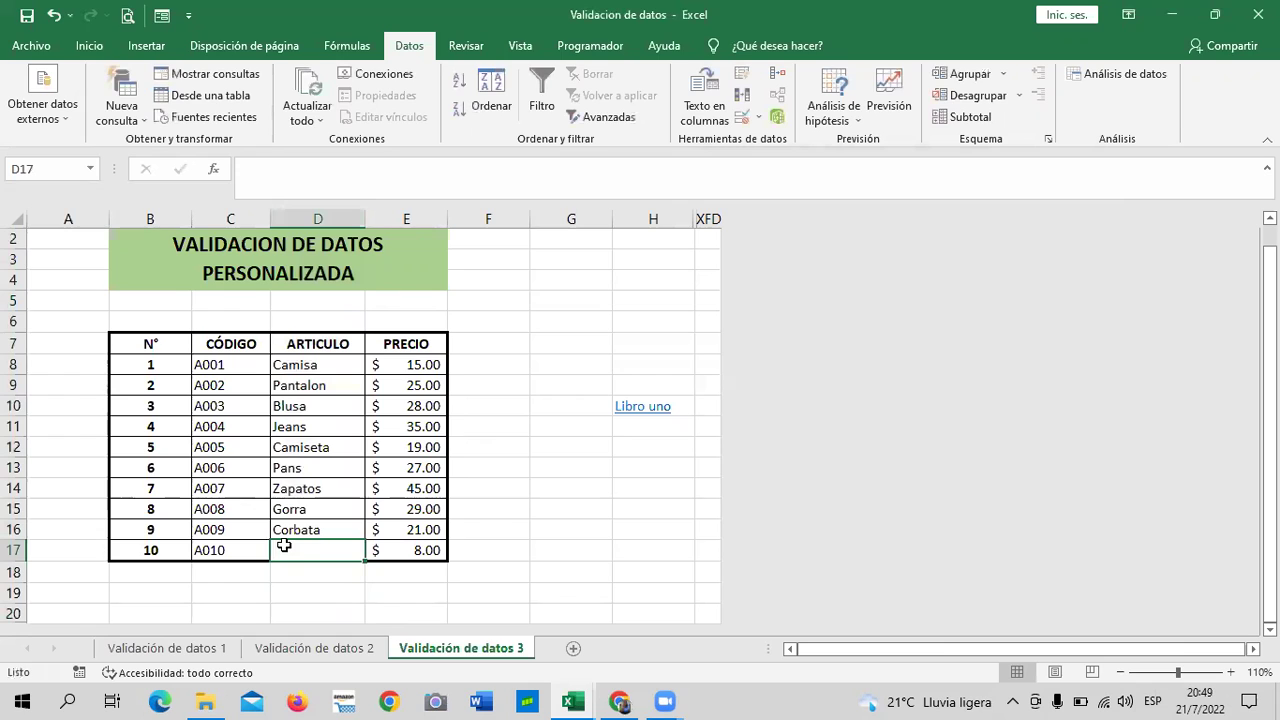
type("Camisa")
key("Return")
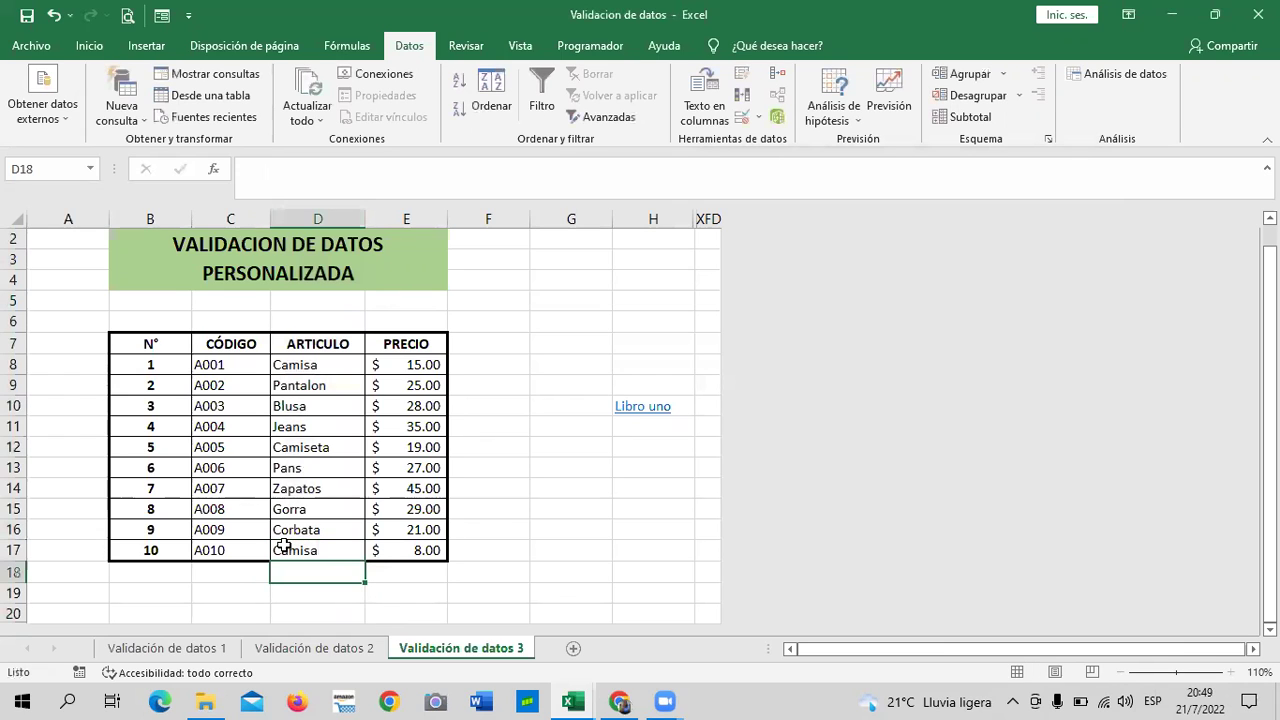
left_click(614, 412)
left_click(264, 545)
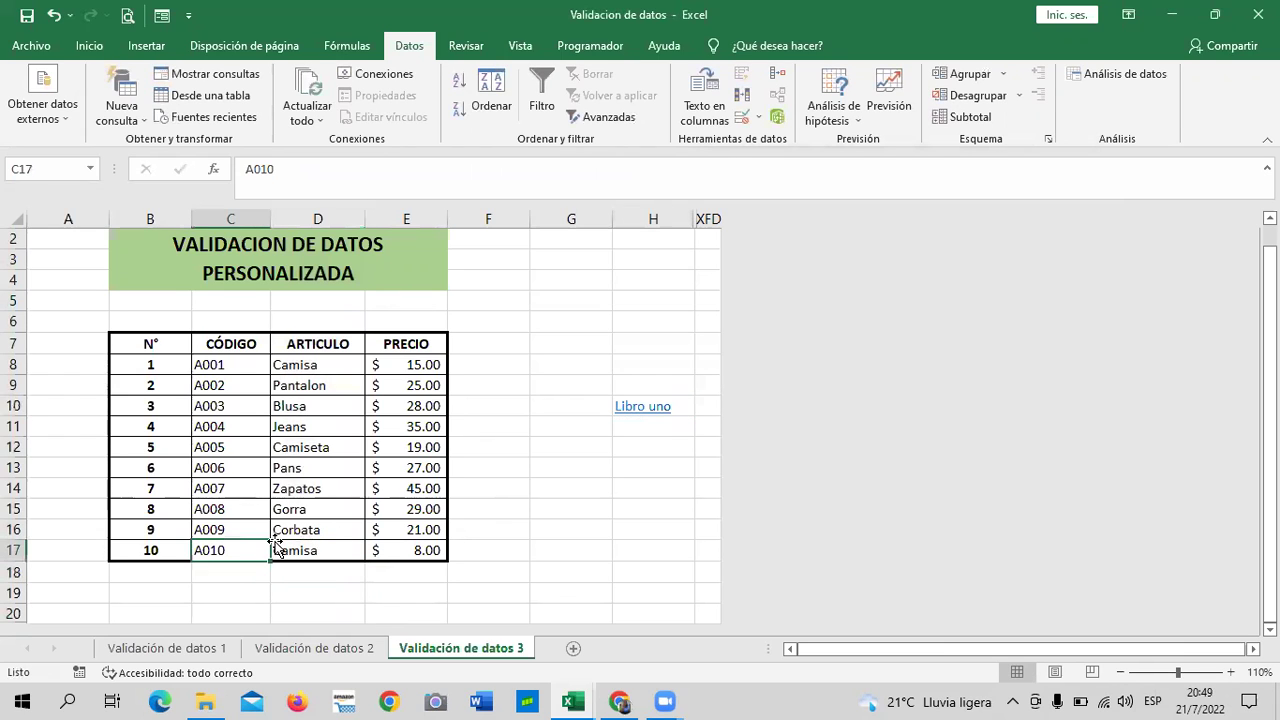
Step: Set column C's validation type to Personalizada and start entering =contar.si(C:C;C1)=1
left_click(233, 217)
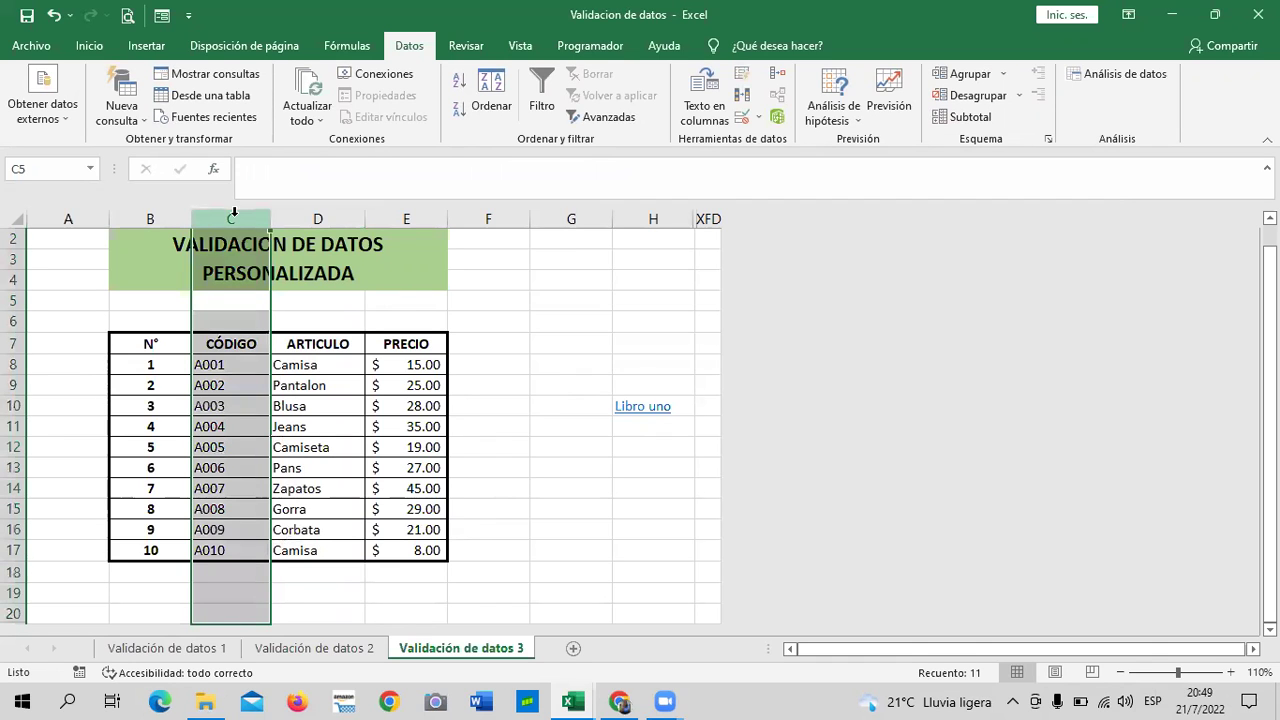
left_click(745, 120)
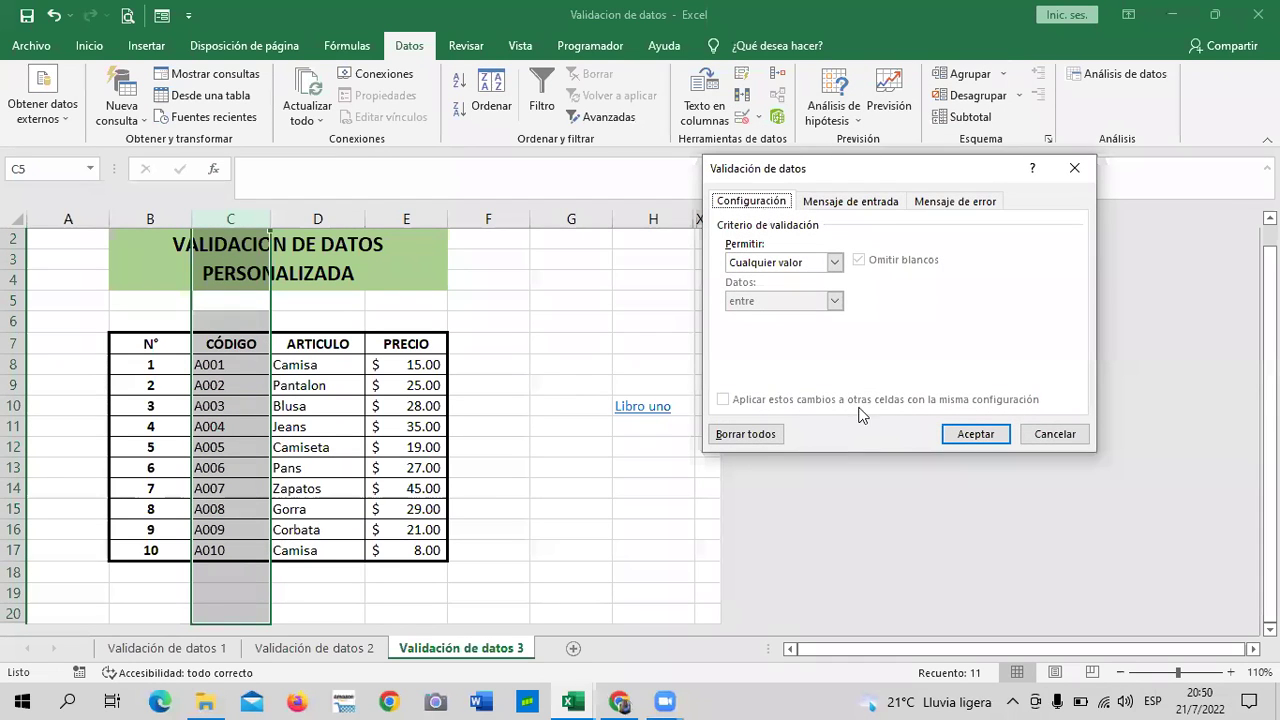
left_click(834, 262)
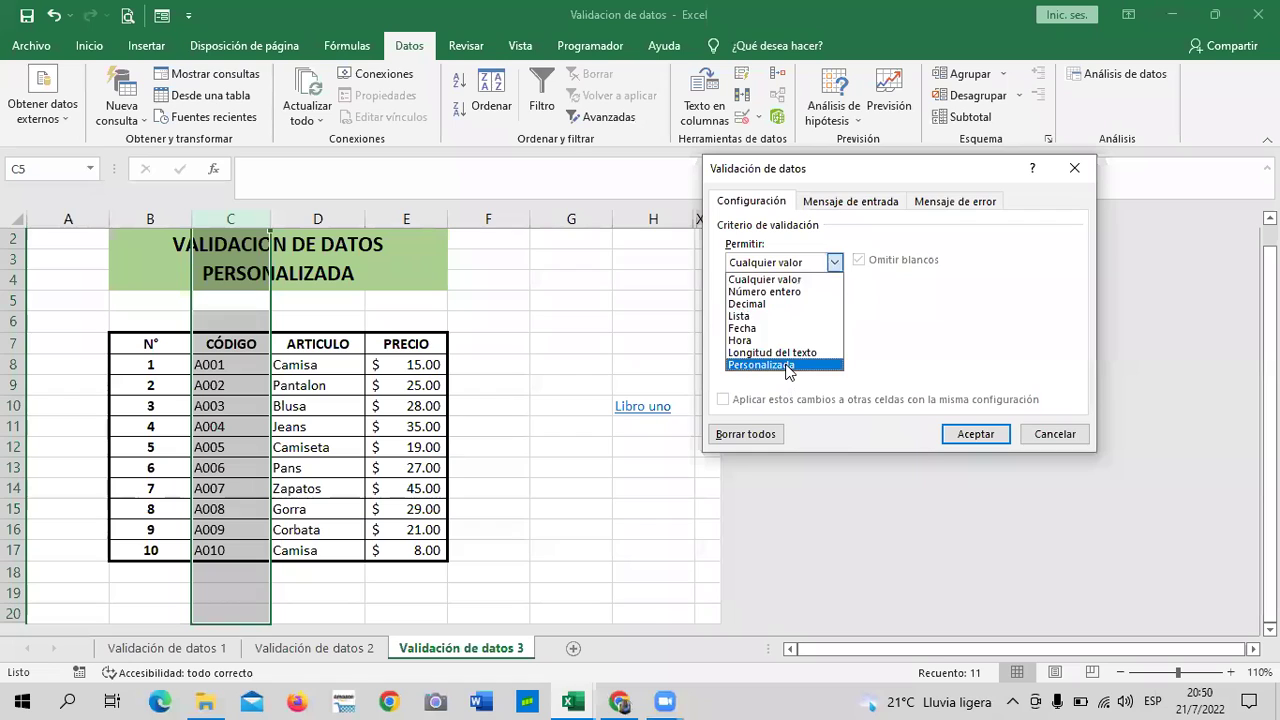
left_click(787, 364)
left_click(815, 340)
type("=")
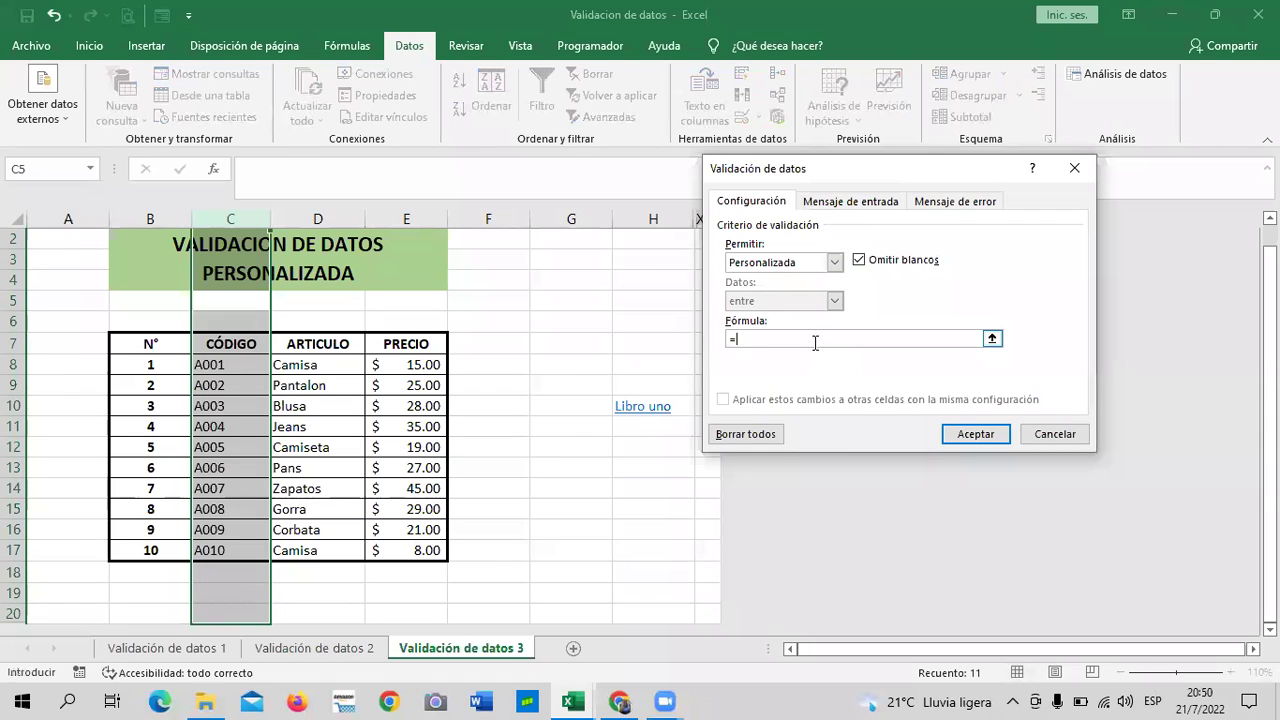
type("contar")
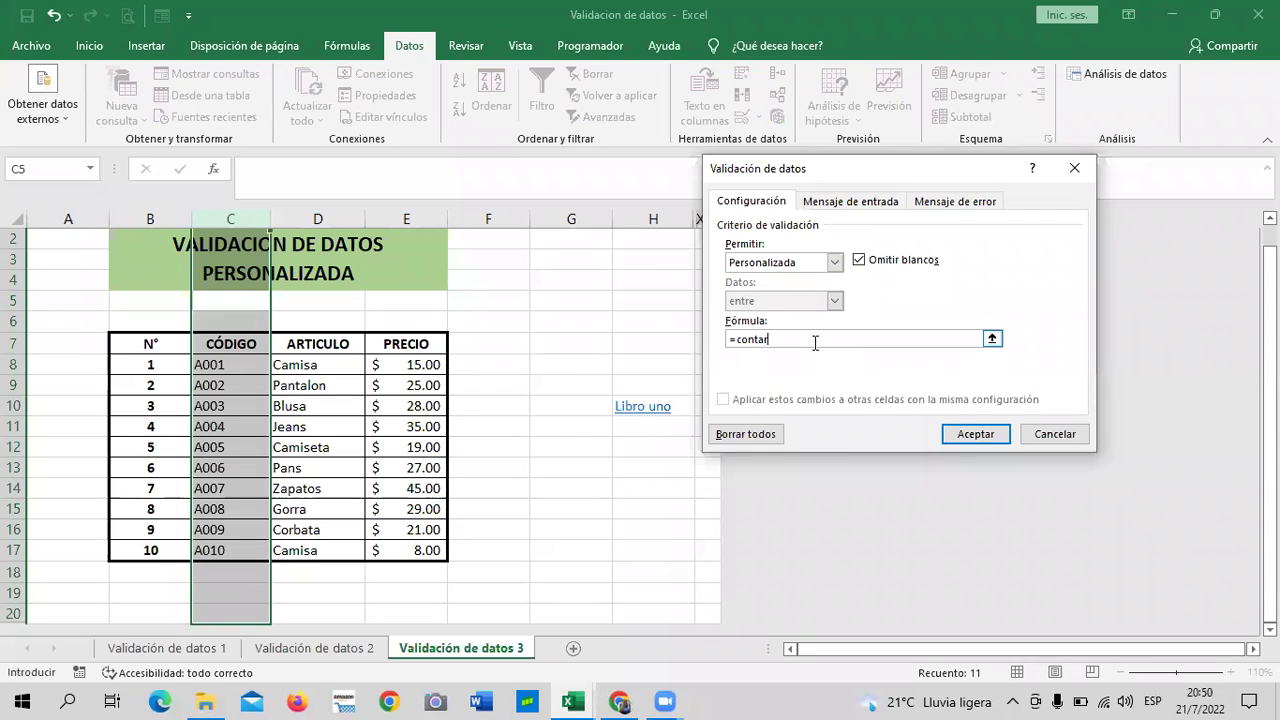
type(".si")
type("(")
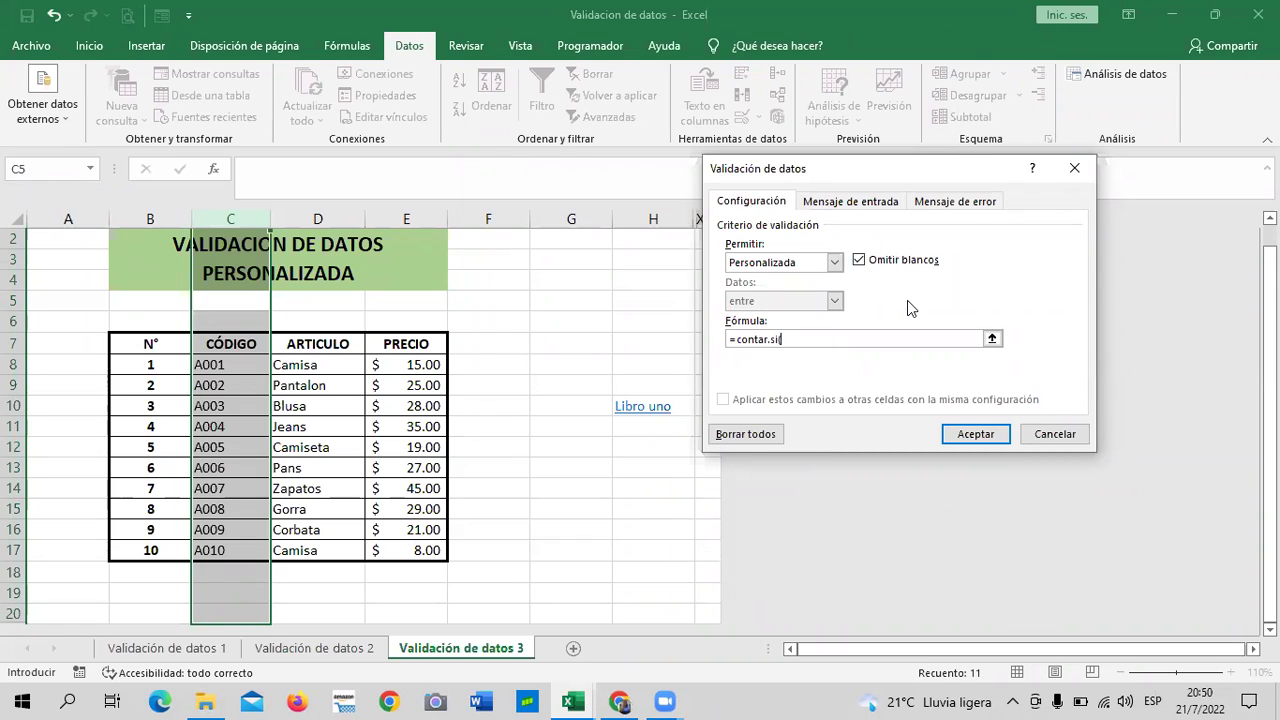
type("C:")
type("C;")
type("C1")
type(")=1")
Step: Apply the column C rule, then test it by changing C9 from A002 to A001
left_click(973, 438)
left_click(535, 342)
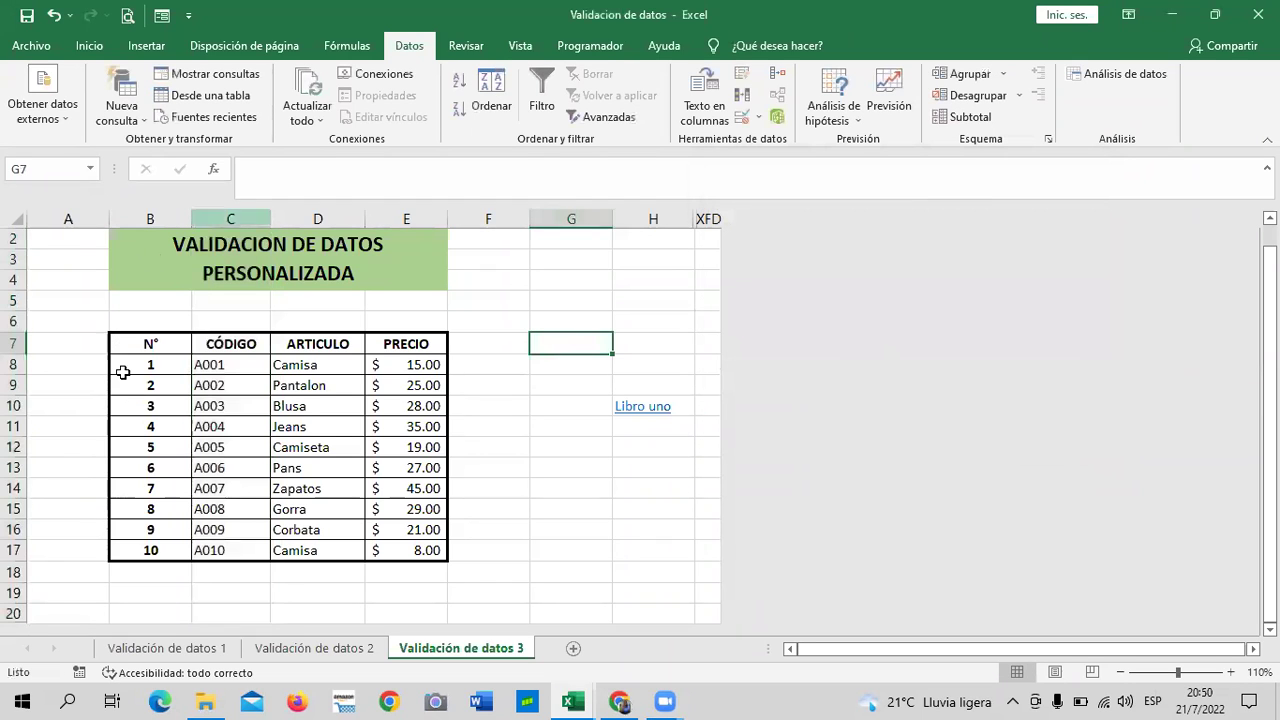
left_click(217, 551)
left_click(233, 386)
double_click(234, 386)
key("BackSpace")
type("1")
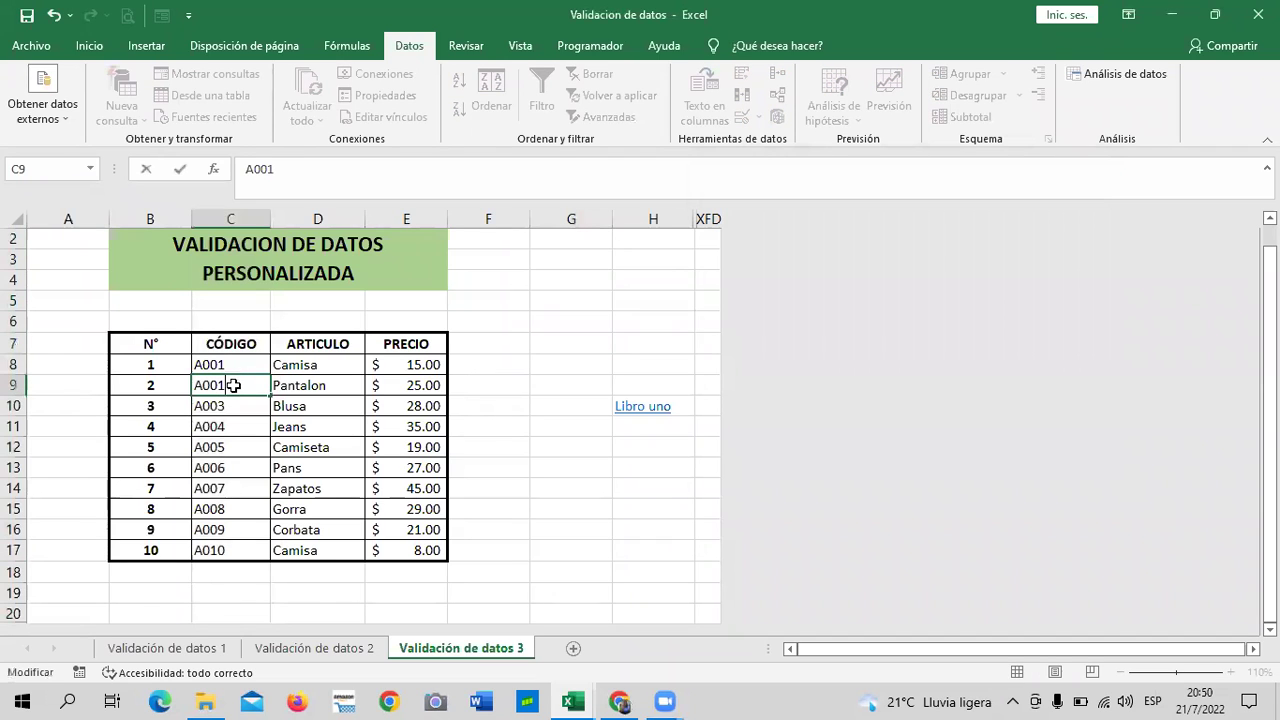
key("Return")
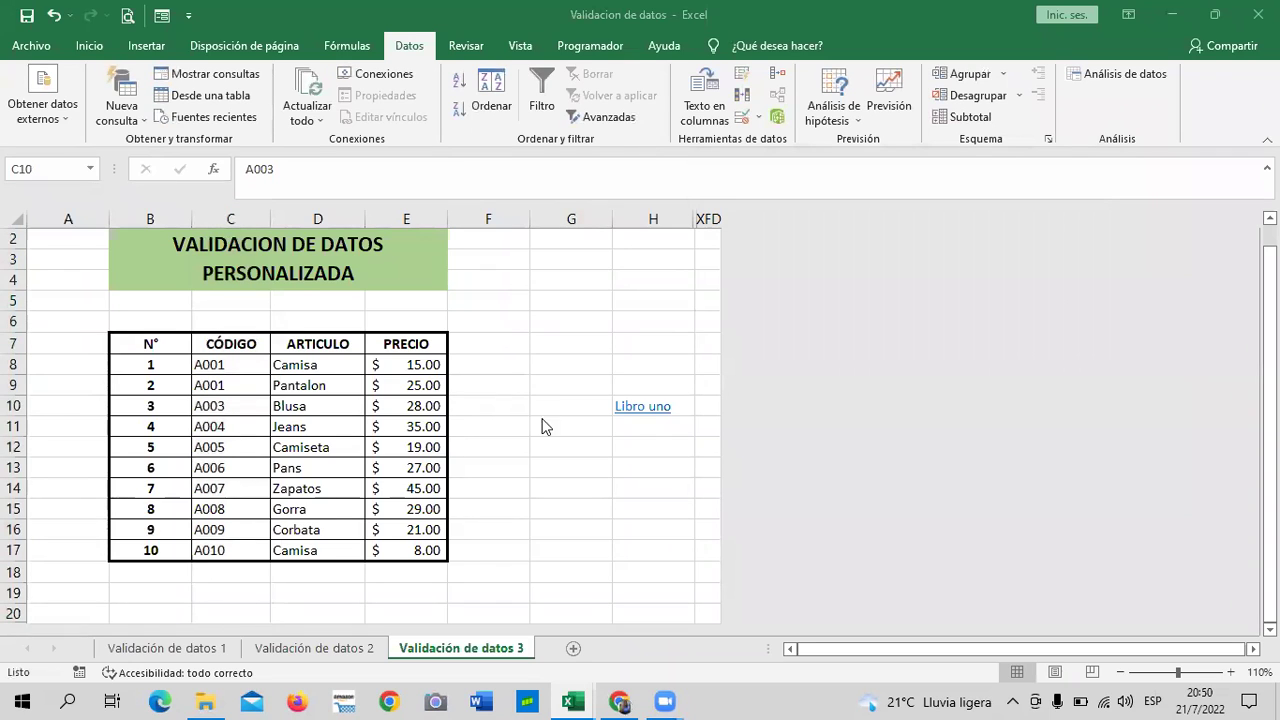
Step: Edit column C's validation formula and, after the error, restore the ; so it reads =CONTAR.SI(C:C;C1)=1
left_click(229, 217)
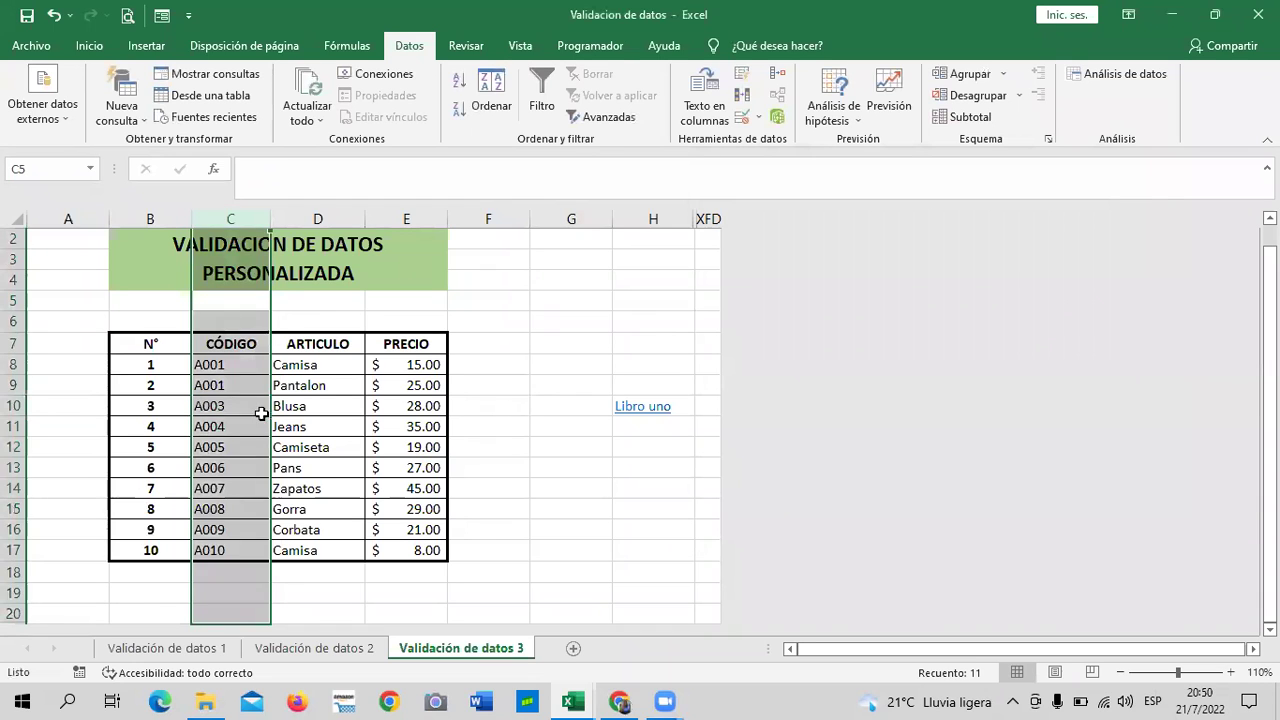
left_click(232, 488)
left_click(236, 214)
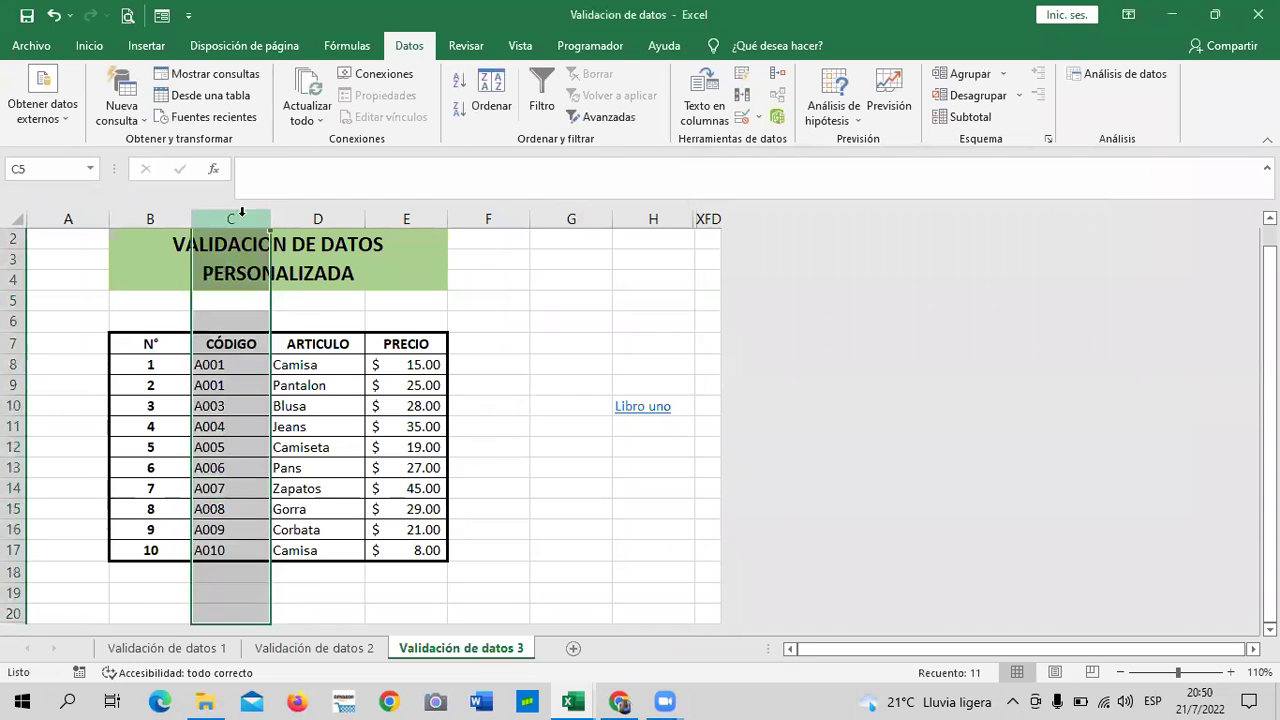
left_click(743, 117)
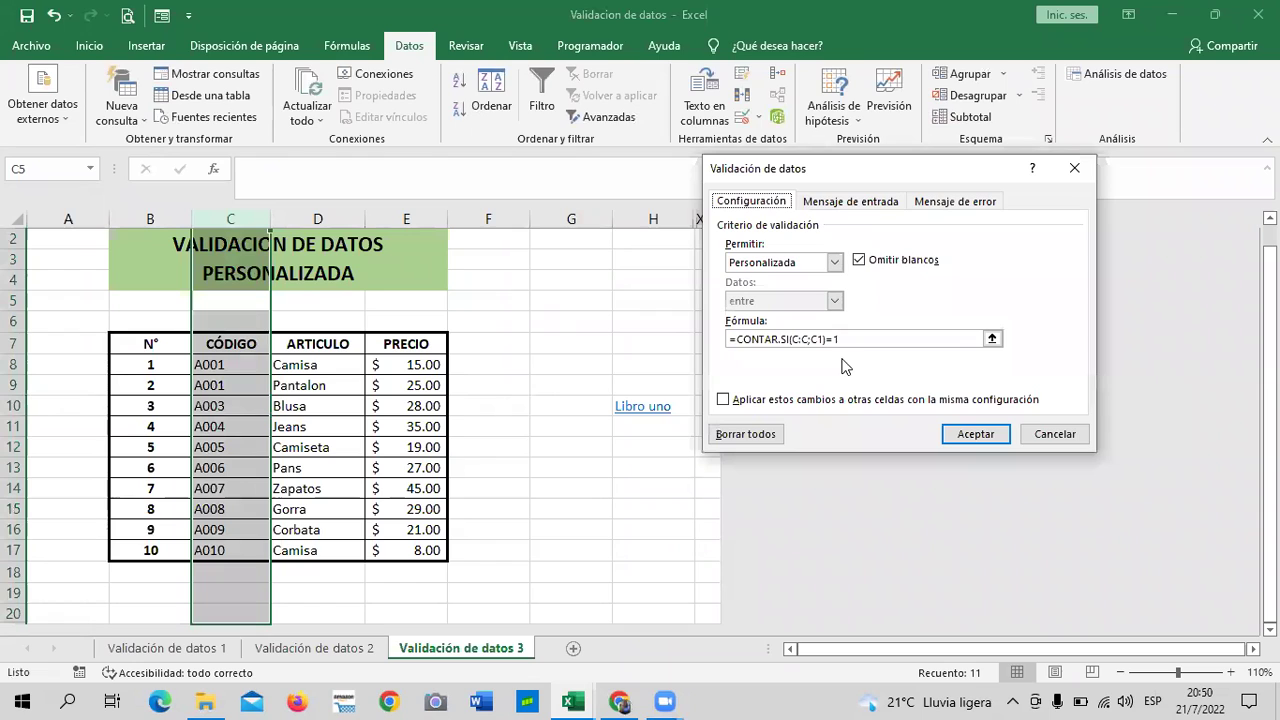
left_click(856, 340)
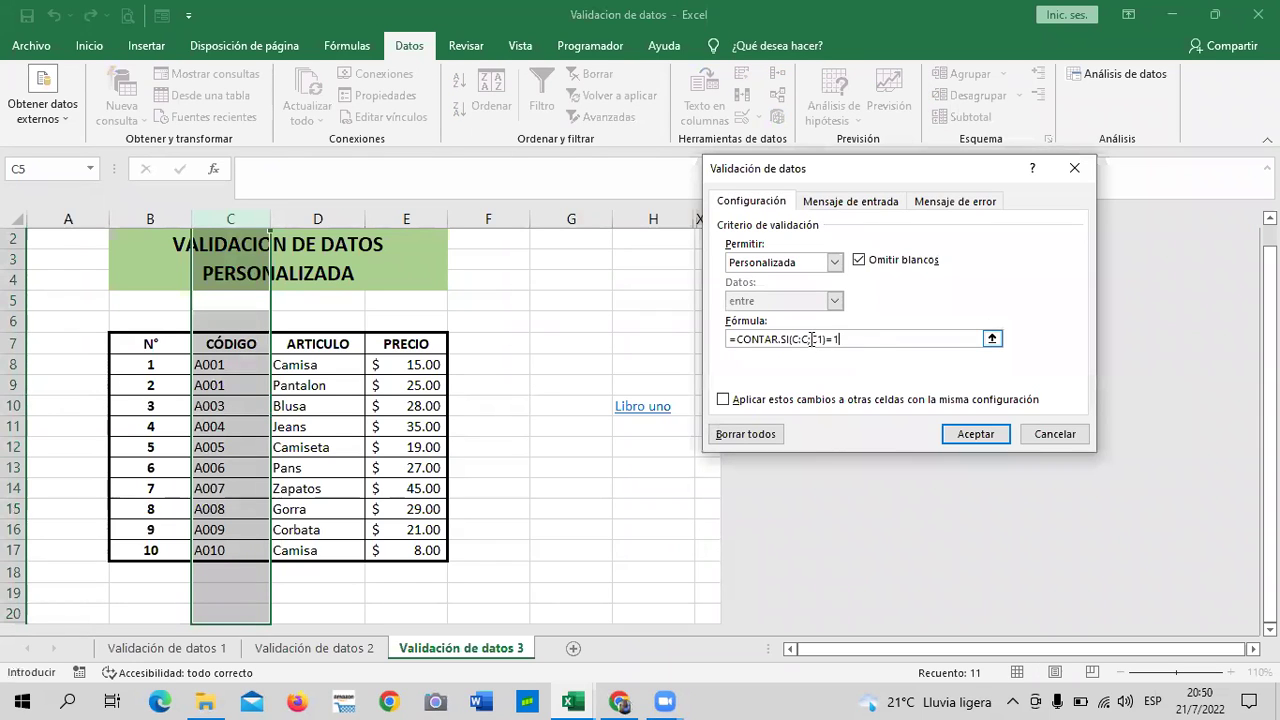
left_click(812, 339)
left_click(973, 434)
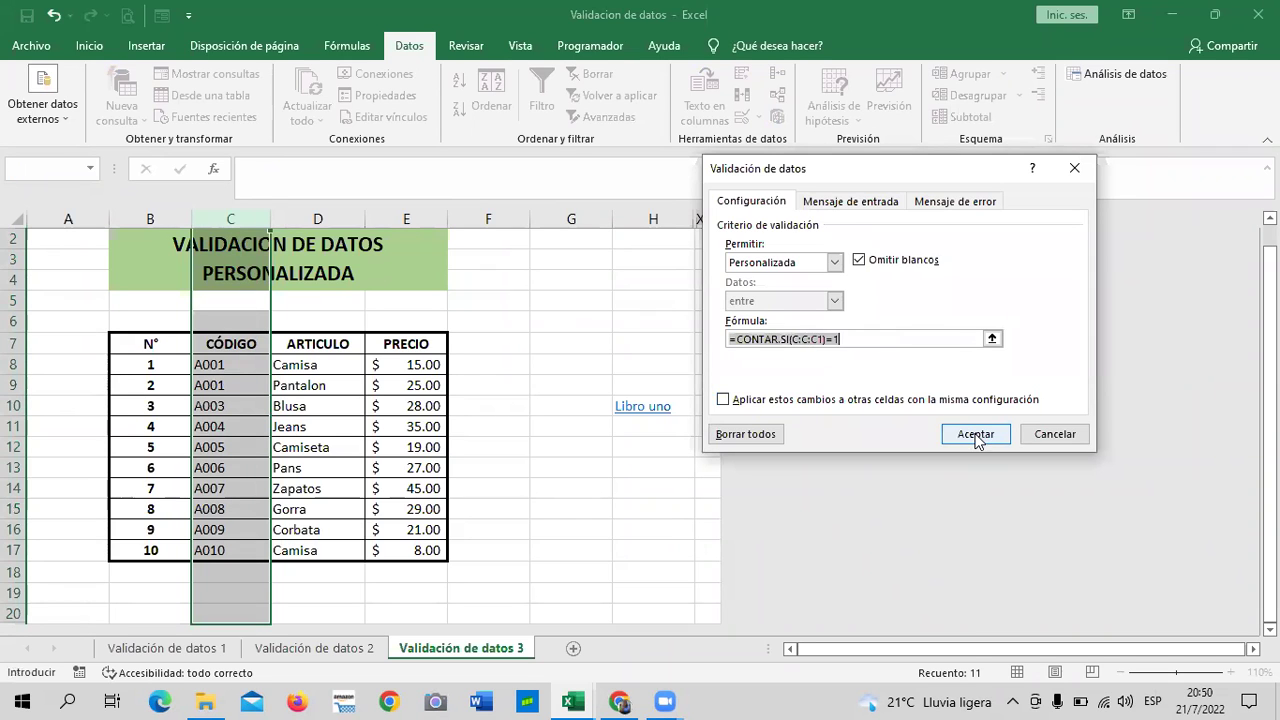
left_click(600, 450)
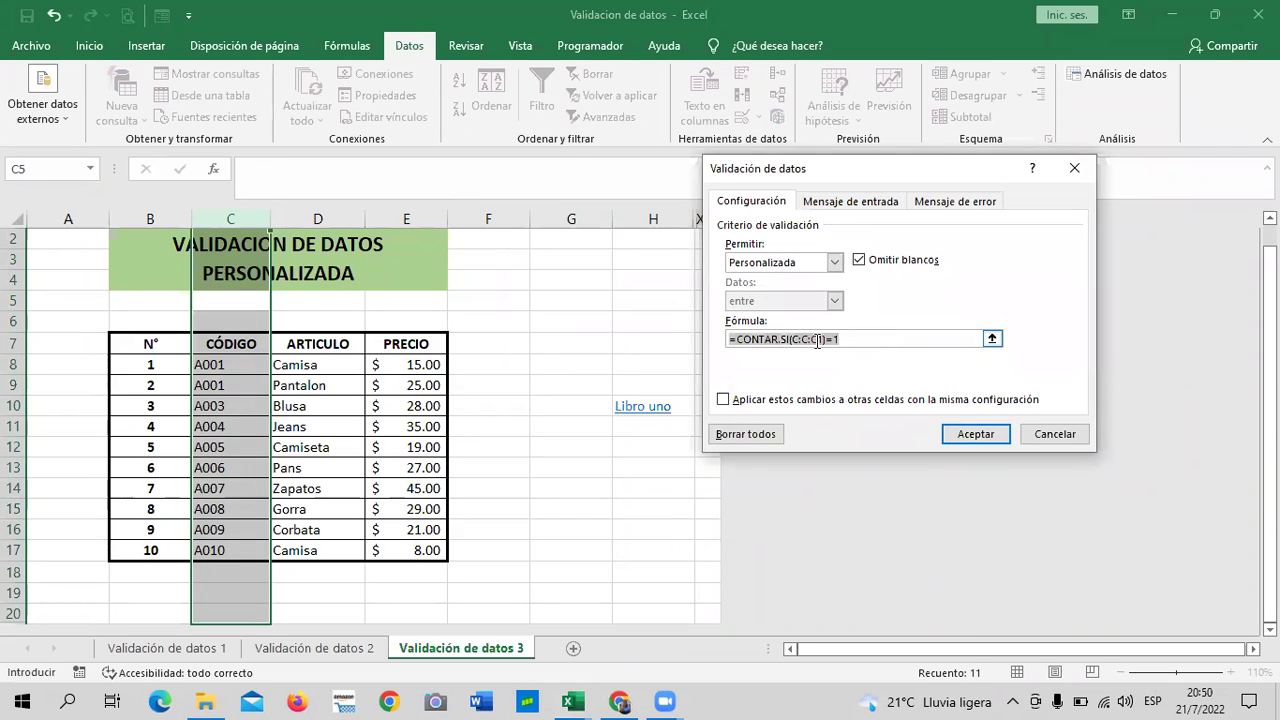
left_click(816, 339)
key("BackSpace")
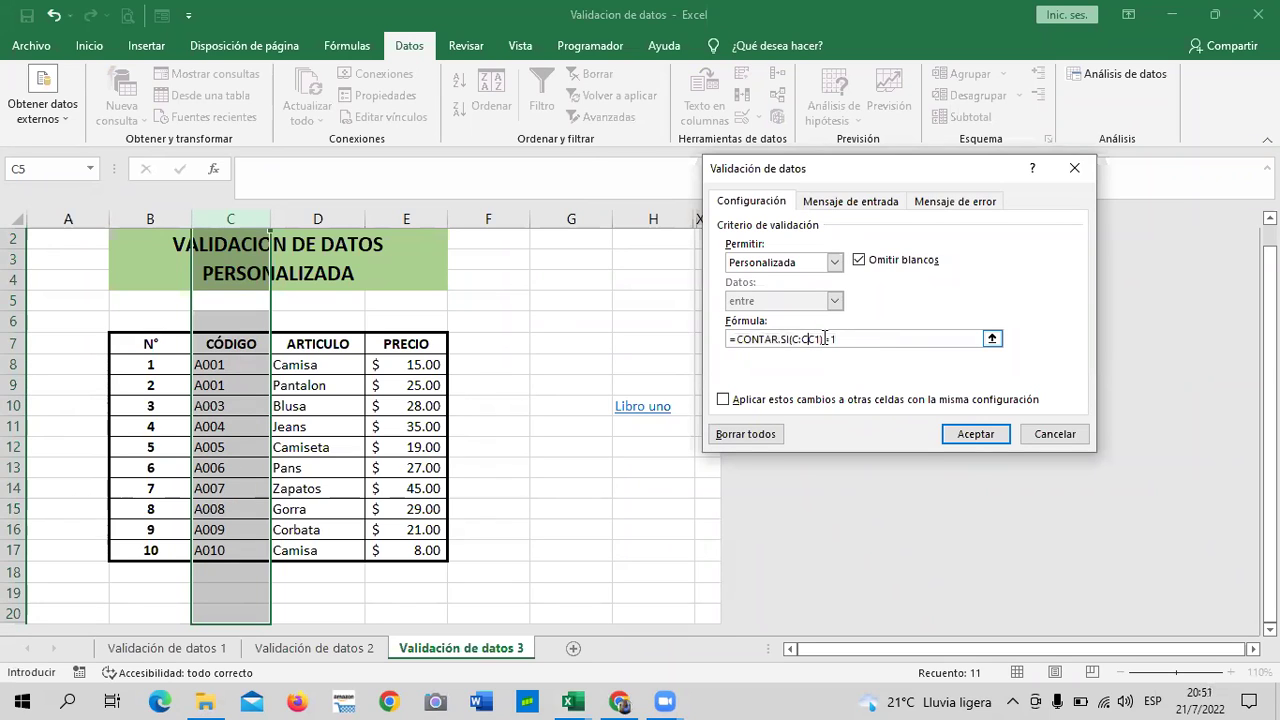
type(";")
Step: Accept the corrected rule and test it by changing C10 from A003 to A001
left_click(972, 434)
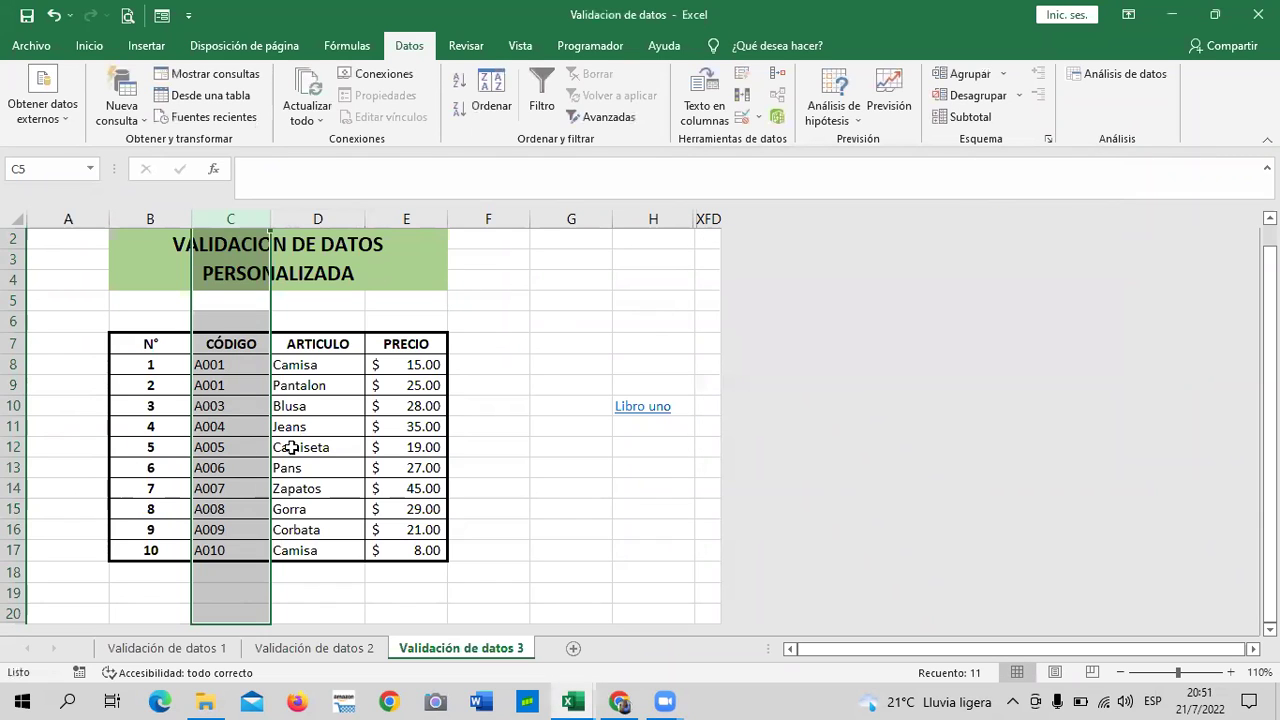
left_click(232, 362)
left_click(222, 558)
double_click(229, 398)
key("BackSpace")
type("1")
key("Return")
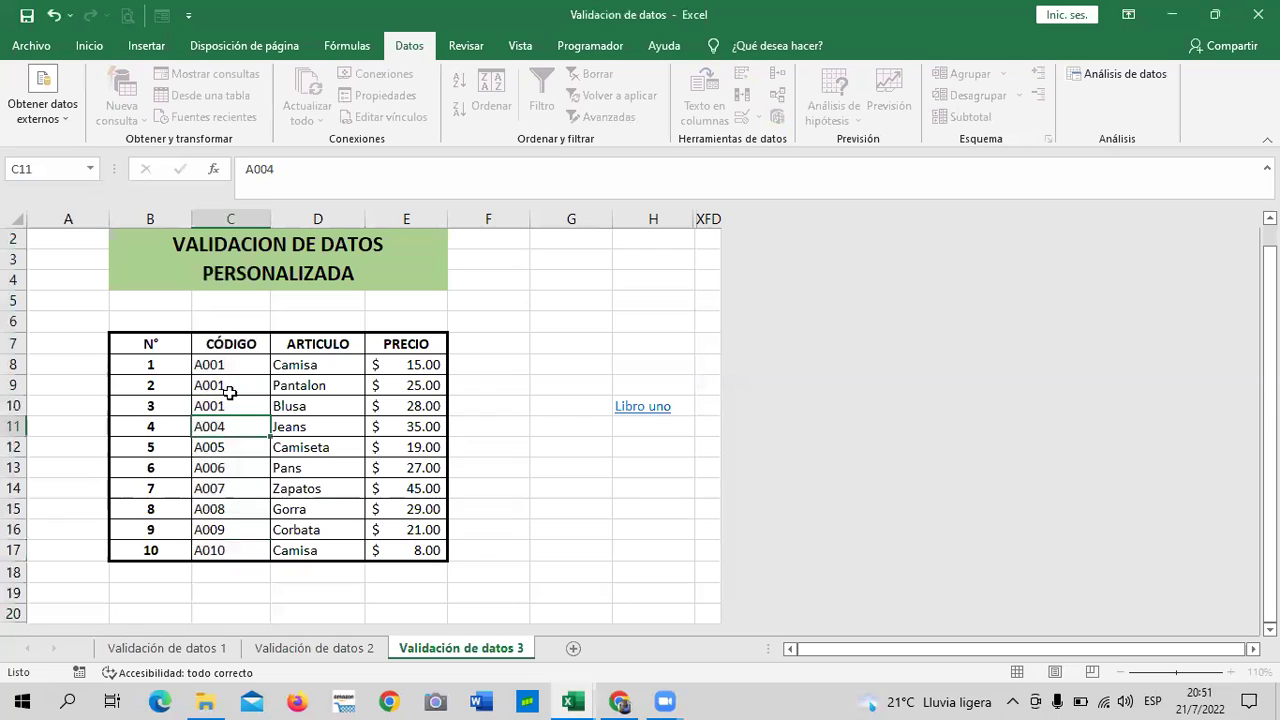
Step: Review column C's rule without changes, then undo four edits to restore A002, A003 and Corbata in D17
left_click(560, 486)
left_click(230, 218)
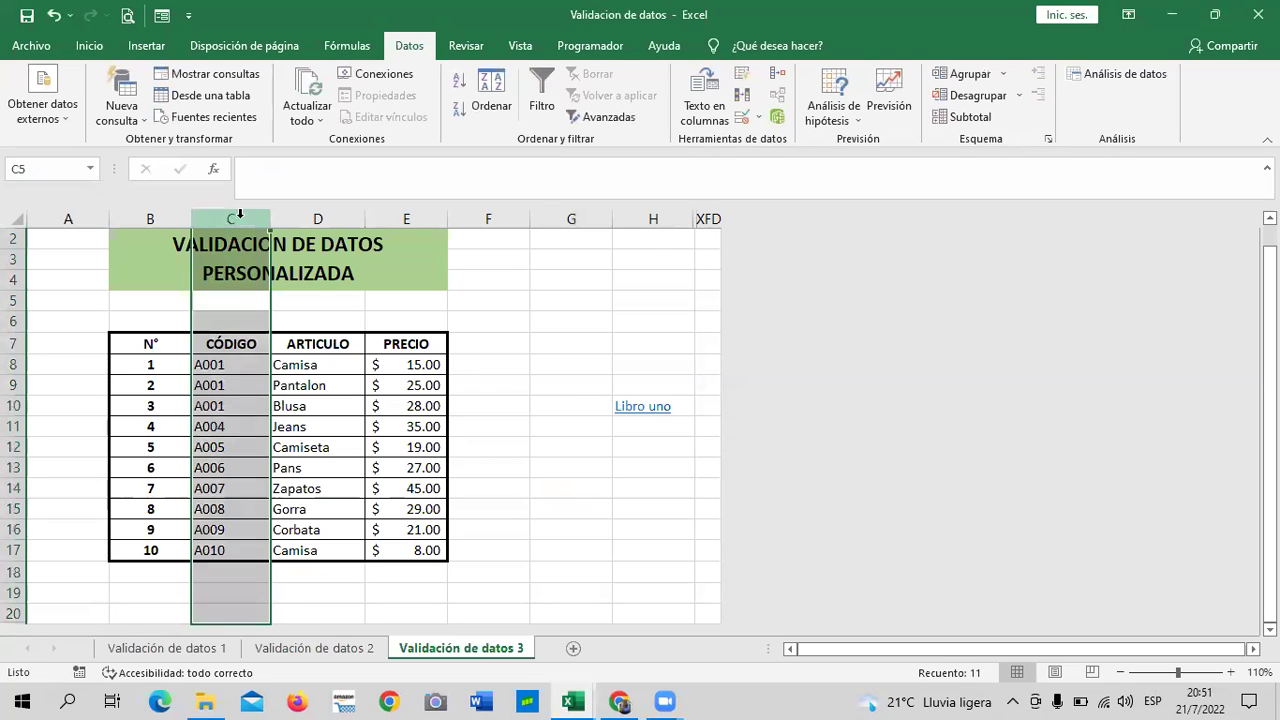
left_click(744, 118)
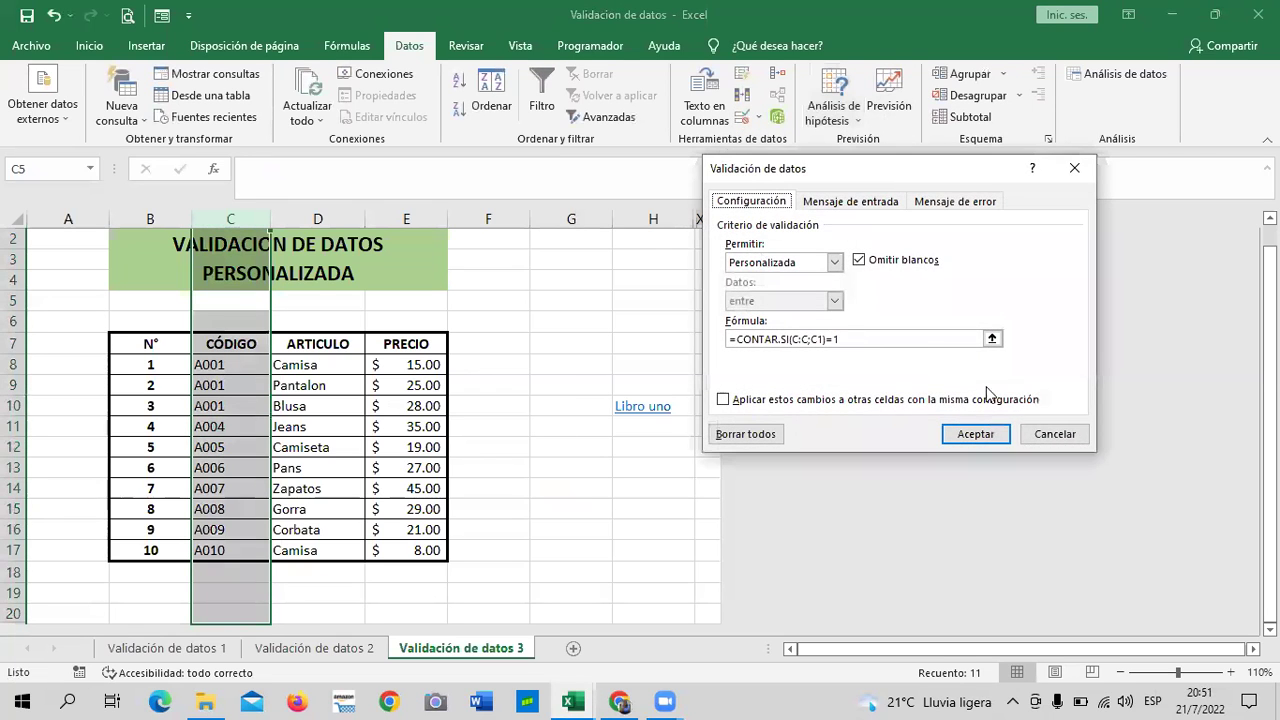
left_click(1050, 434)
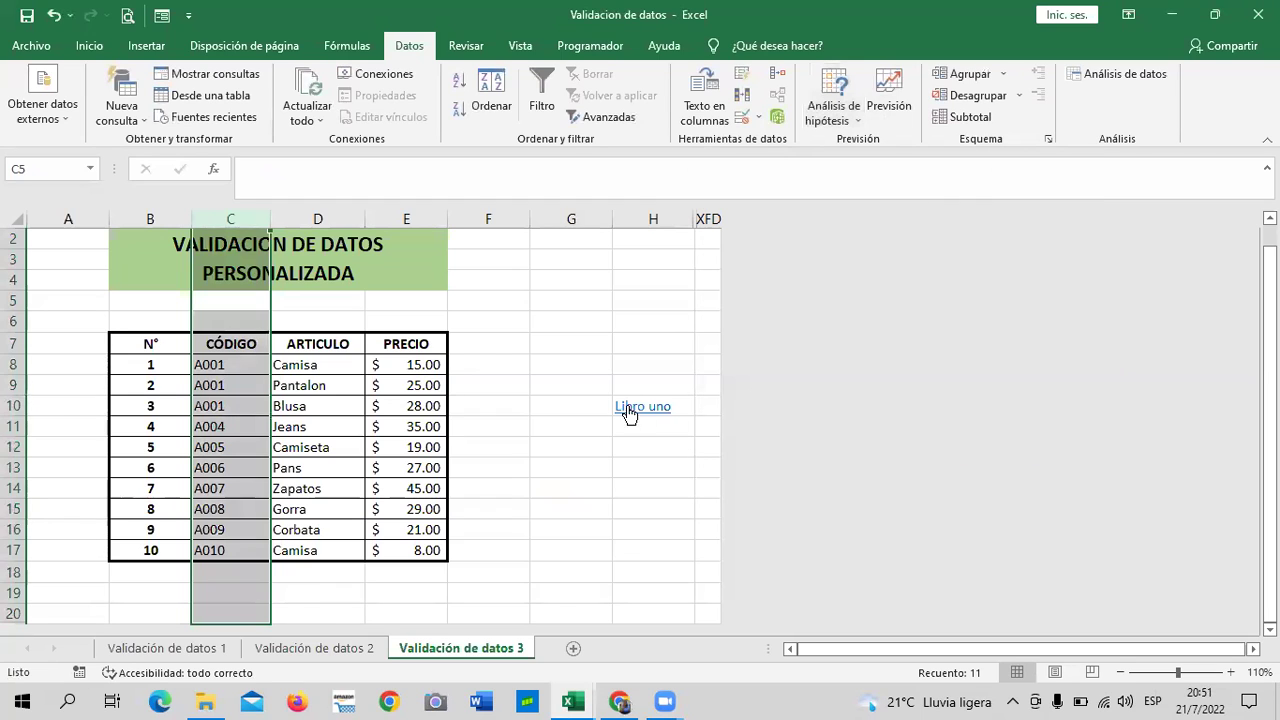
left_click(626, 340)
left_click(52, 17)
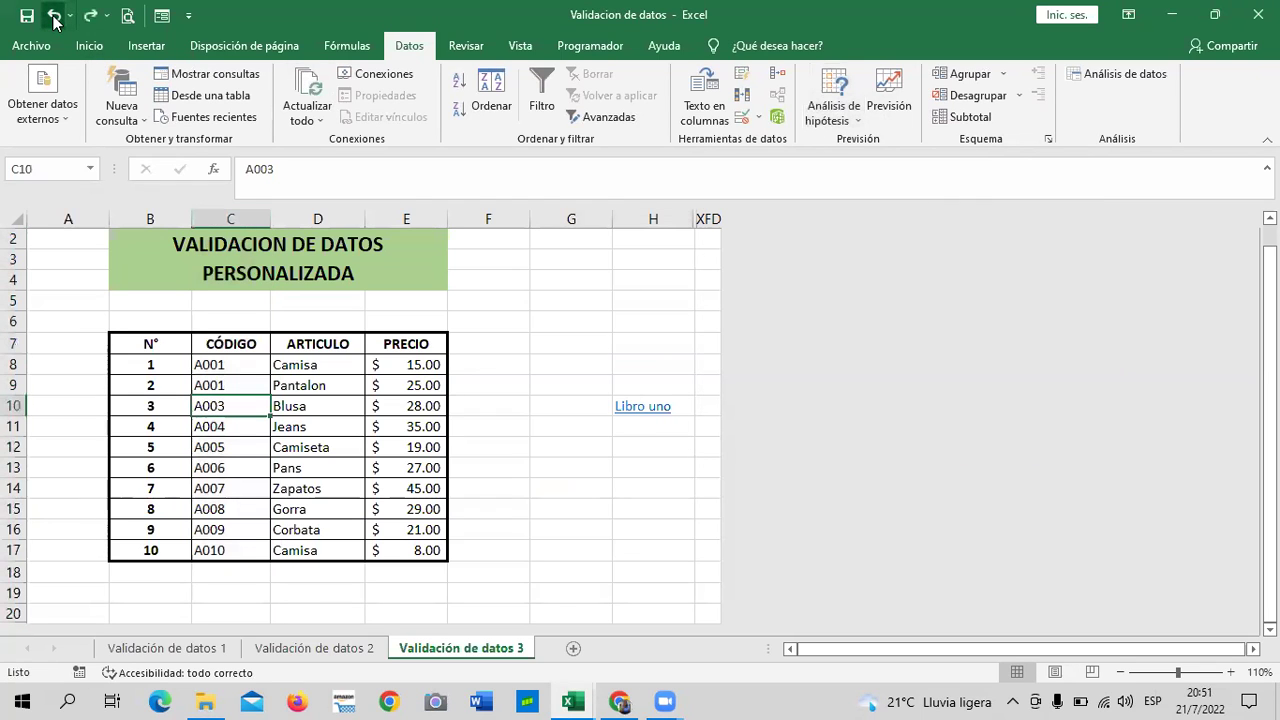
left_click(53, 17)
left_click(53, 17)
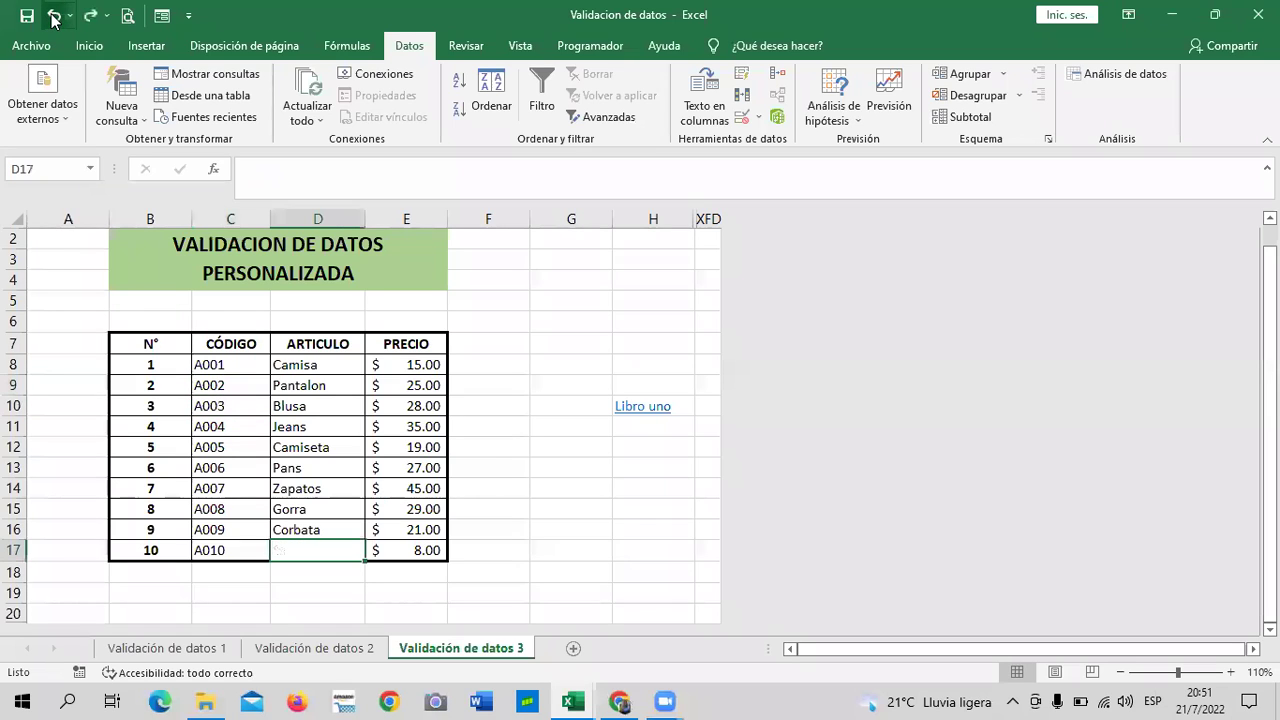
left_click(53, 17)
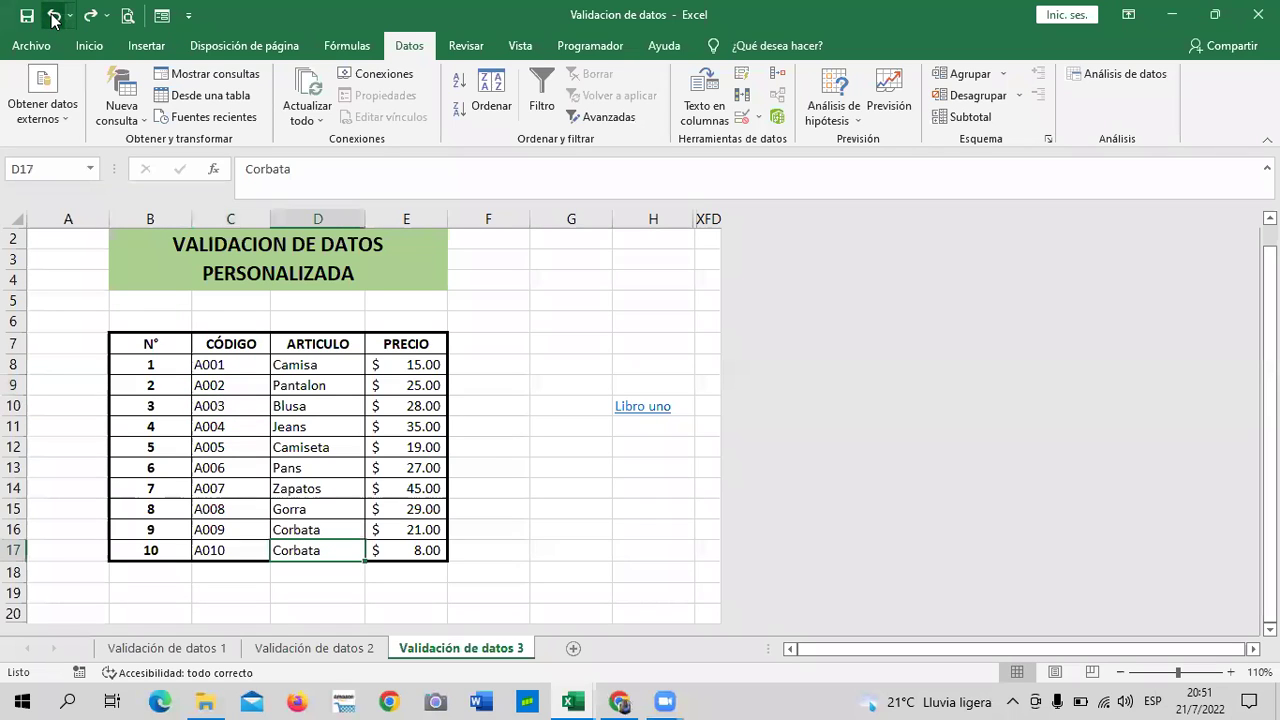
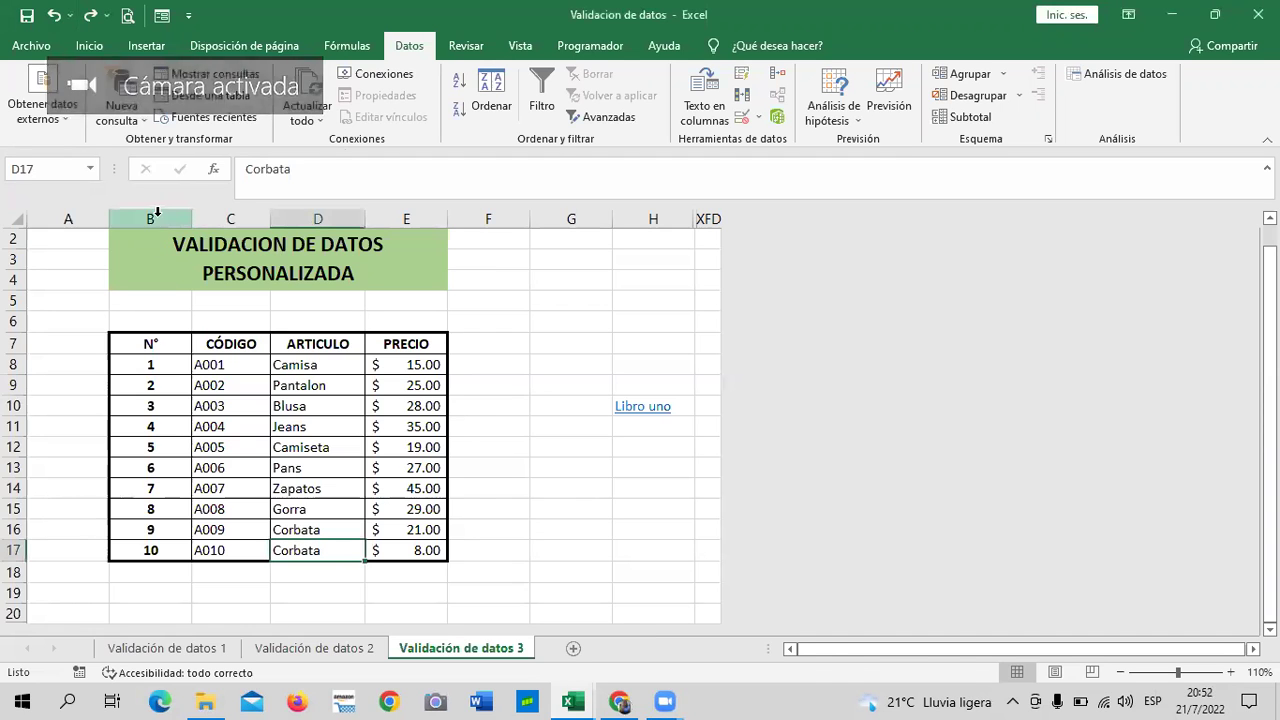
Step: Remove every data validation rule from B2:E20 with Borrar todos
left_click_drag(150, 218, 385, 220)
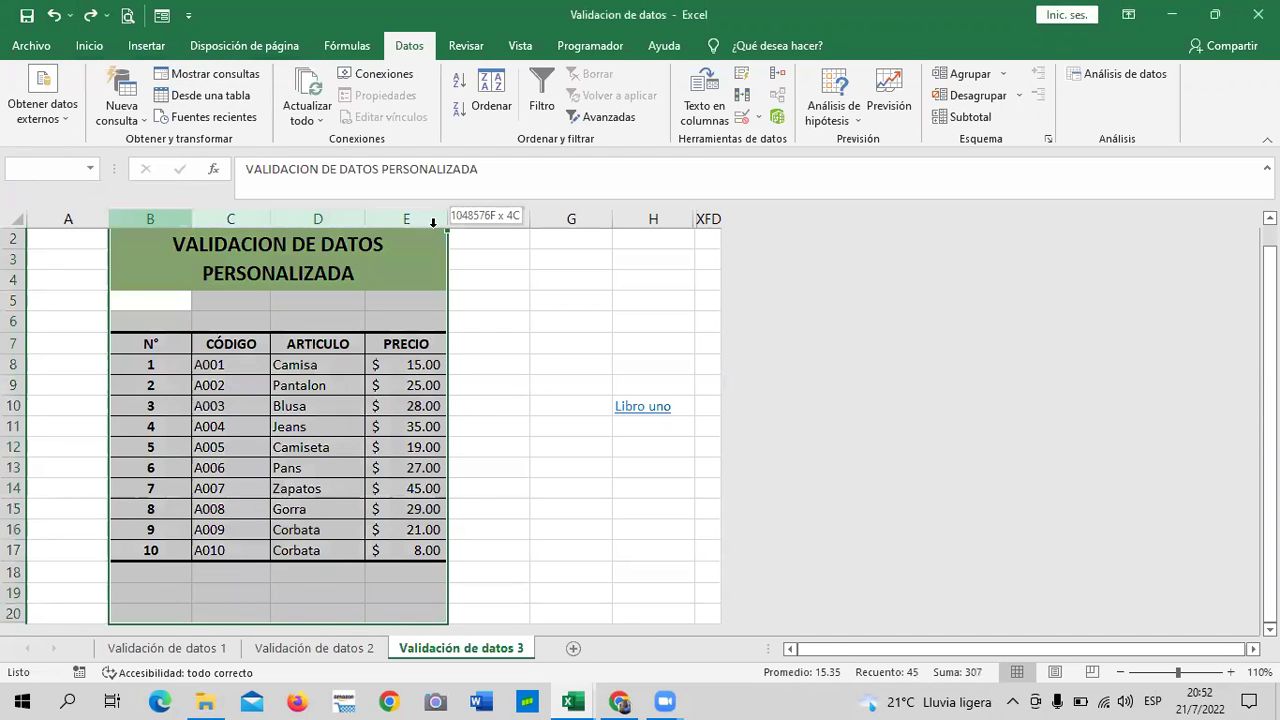
left_click(741, 117)
left_click(600, 407)
left_click(753, 435)
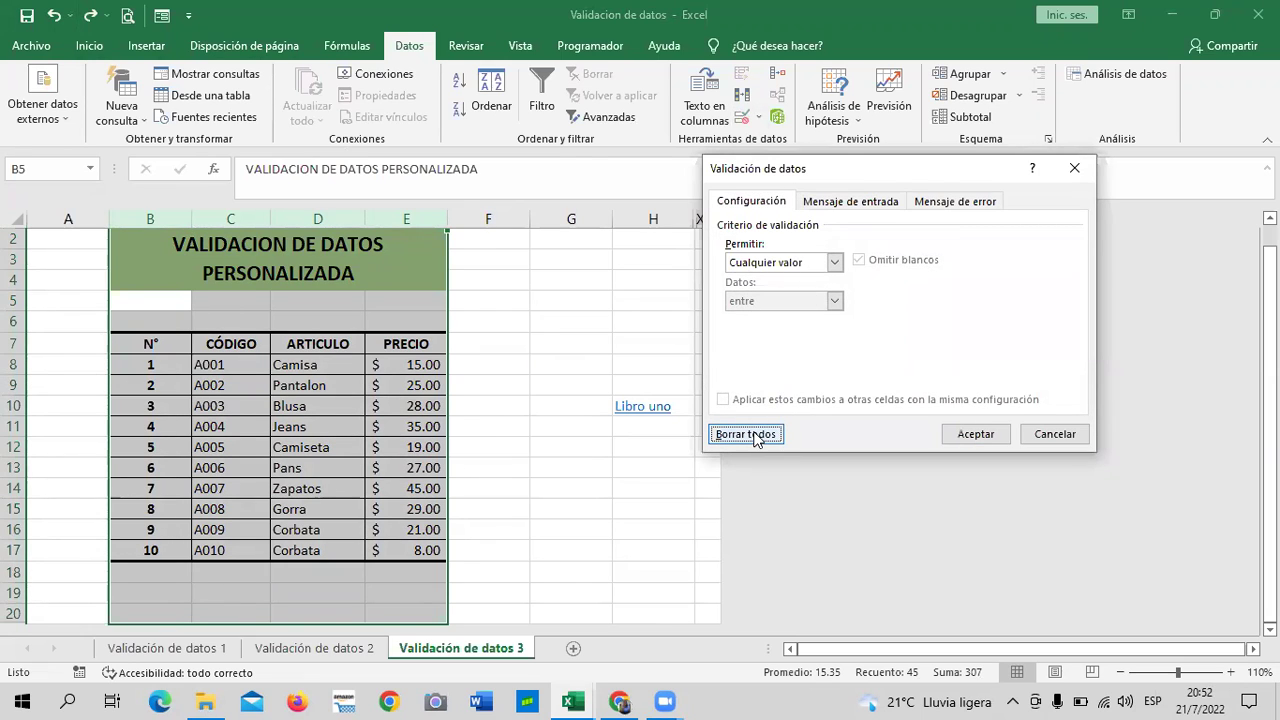
left_click(975, 434)
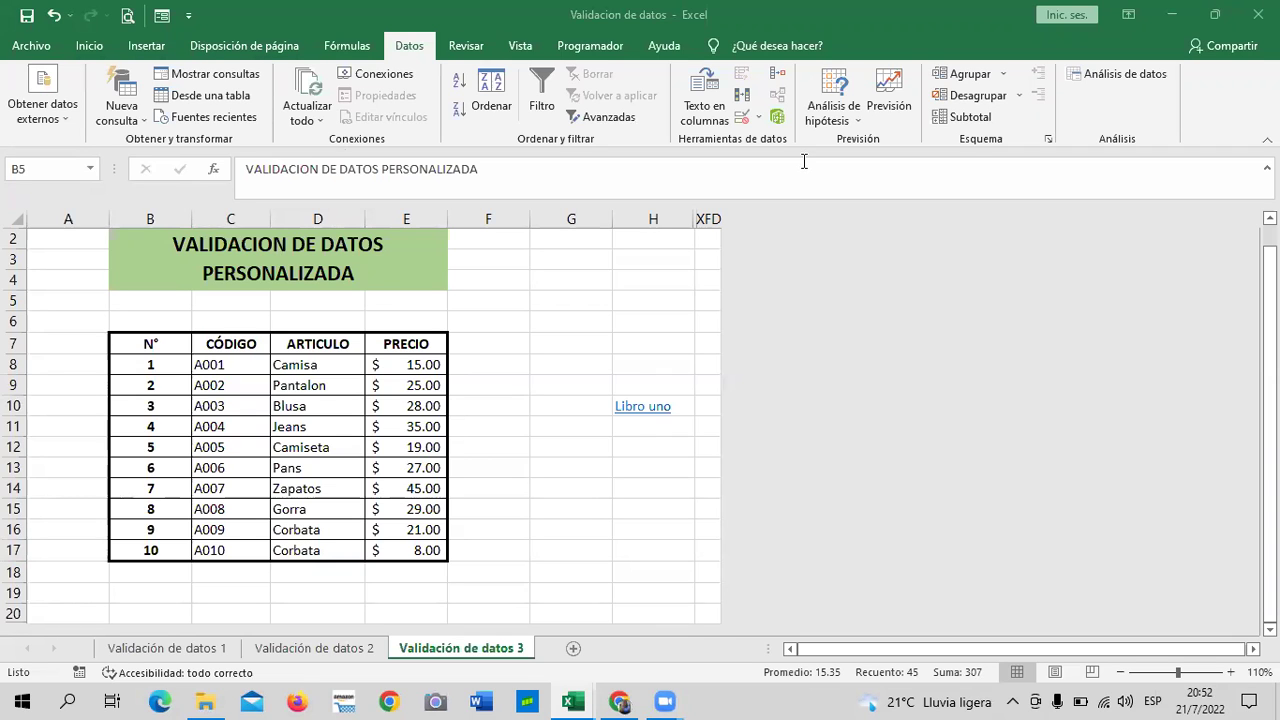
left_click(568, 362)
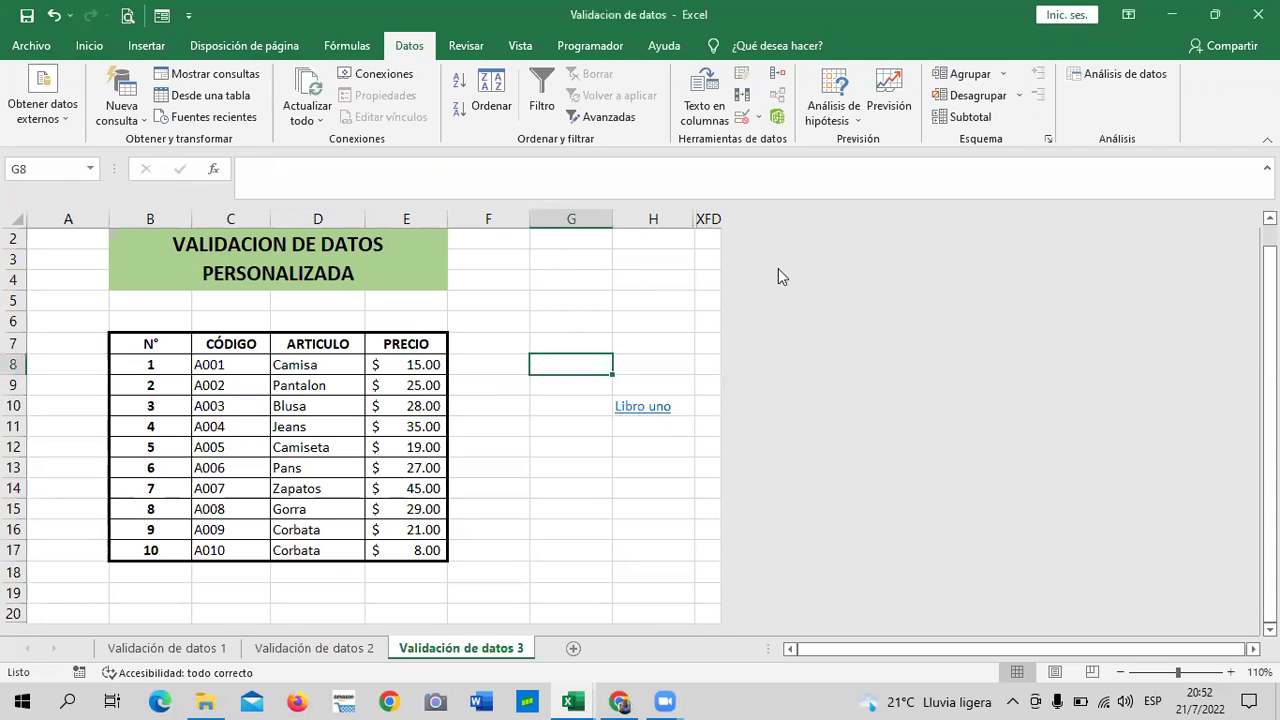
Step: Select the code cells C8:C17 holding A001–A010
left_click(221, 212)
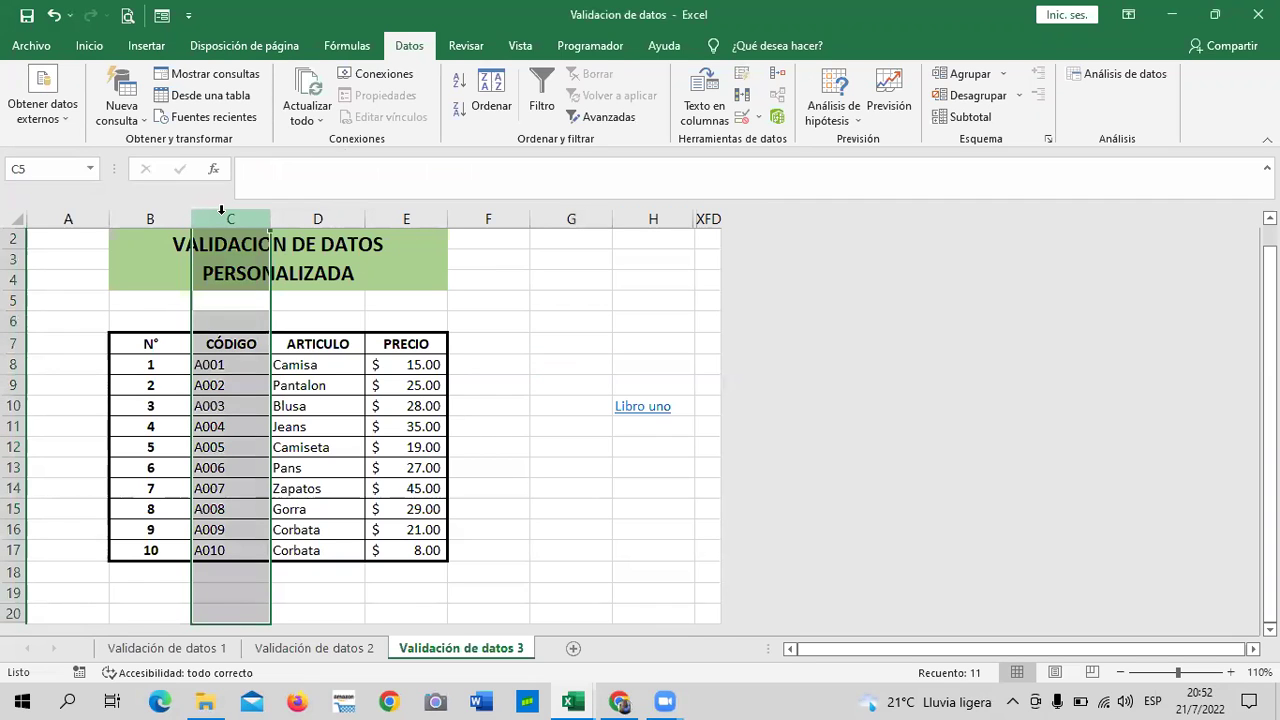
left_click(571, 321)
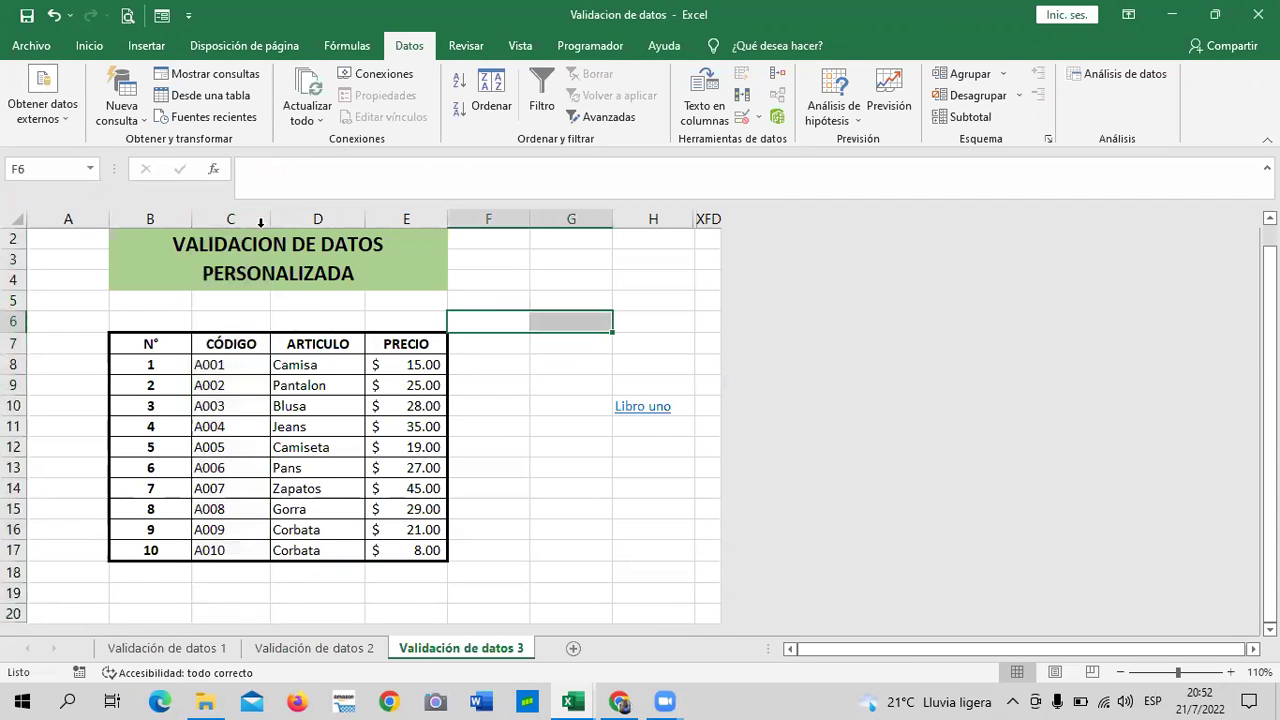
left_click(227, 212)
left_click(511, 362)
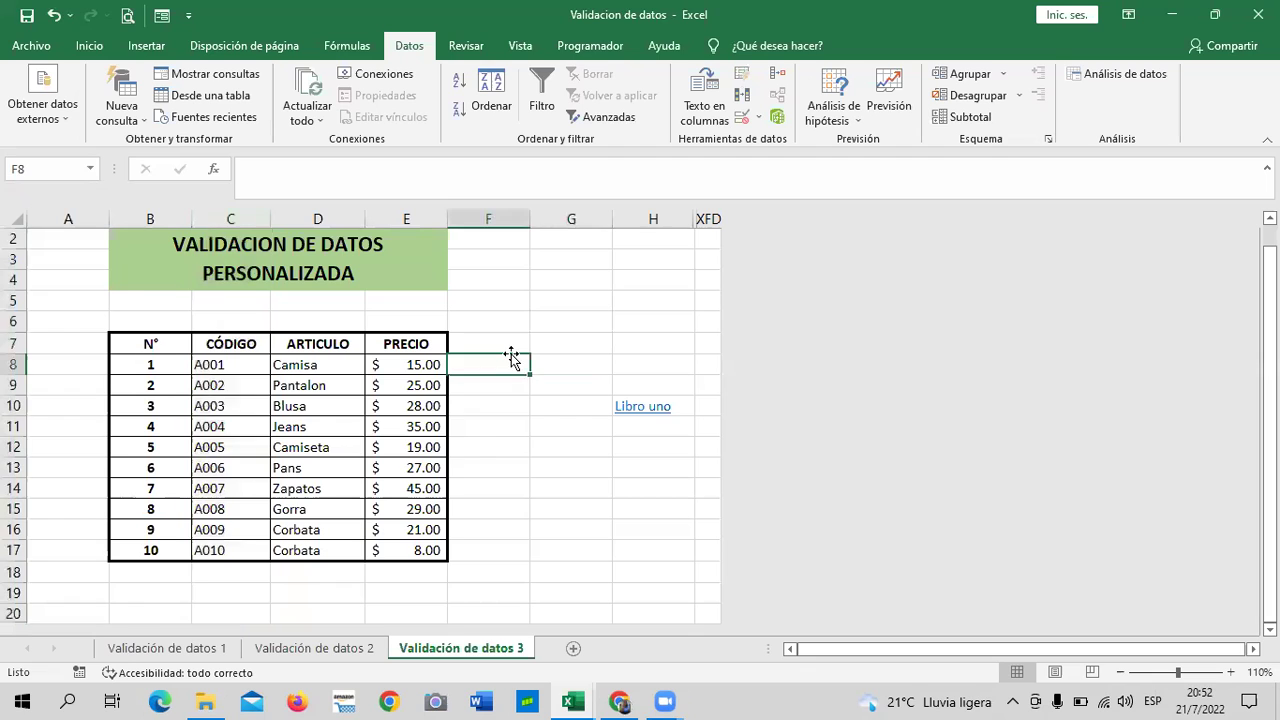
left_click_drag(238, 364, 229, 550)
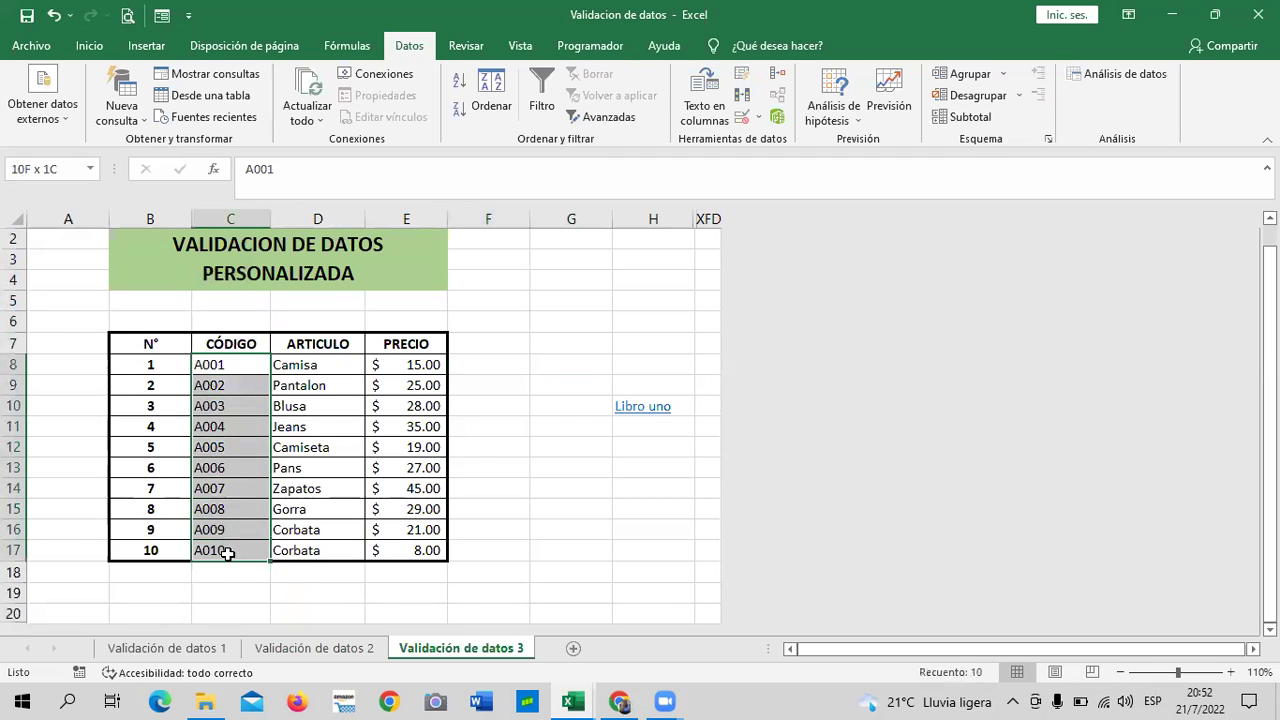
Step: Add a custom validation rule =contar.si(C:C;c1)=1 to the selected codes
left_click(742, 117)
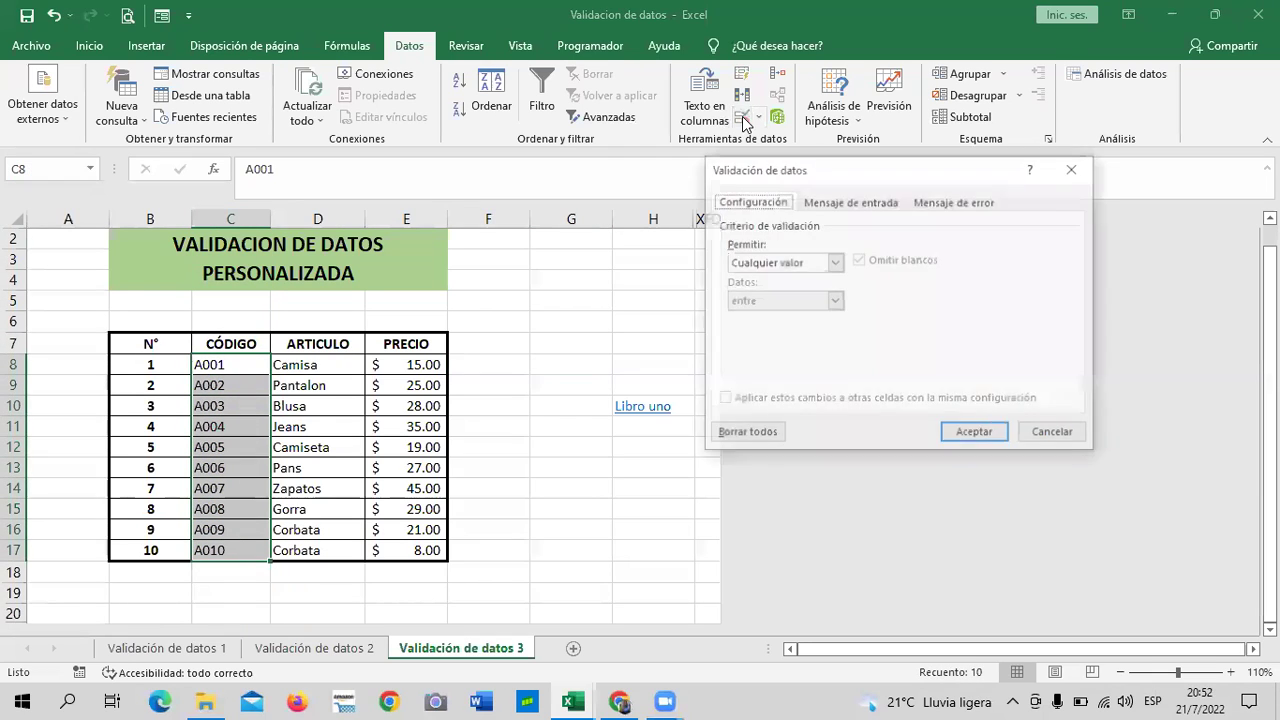
left_click(835, 262)
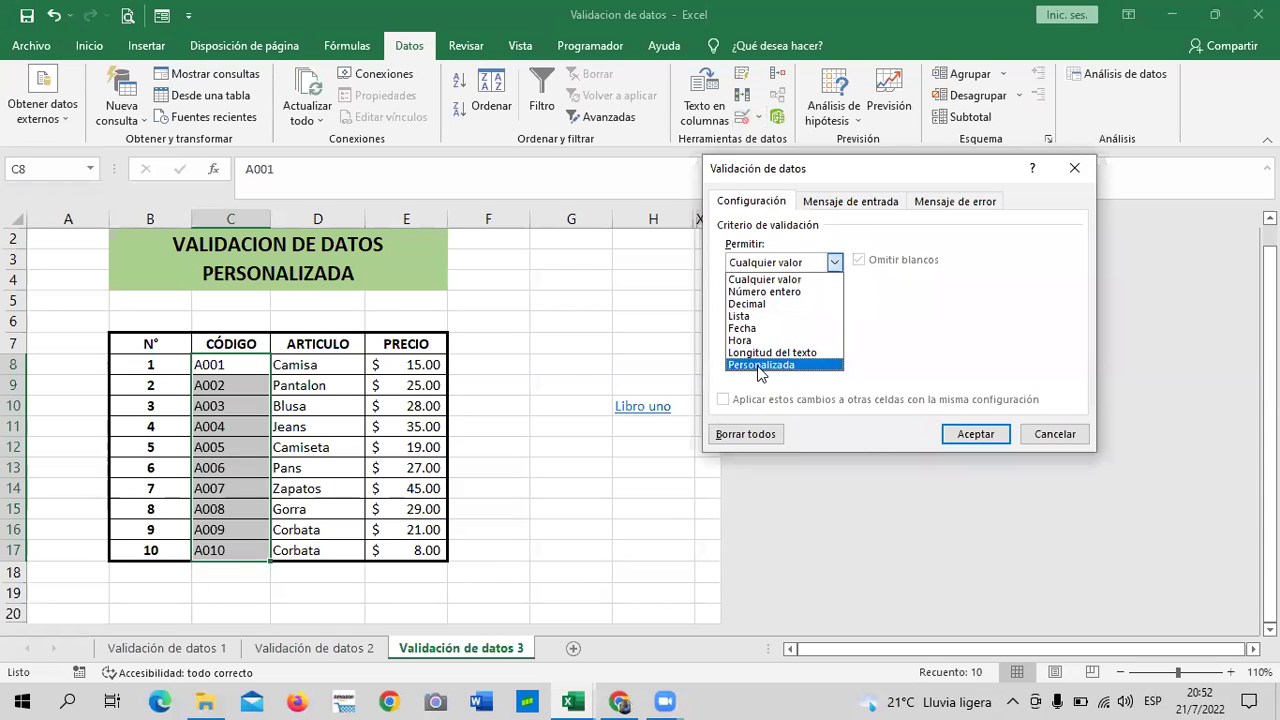
left_click(781, 360)
left_click(783, 338)
type("=contar")
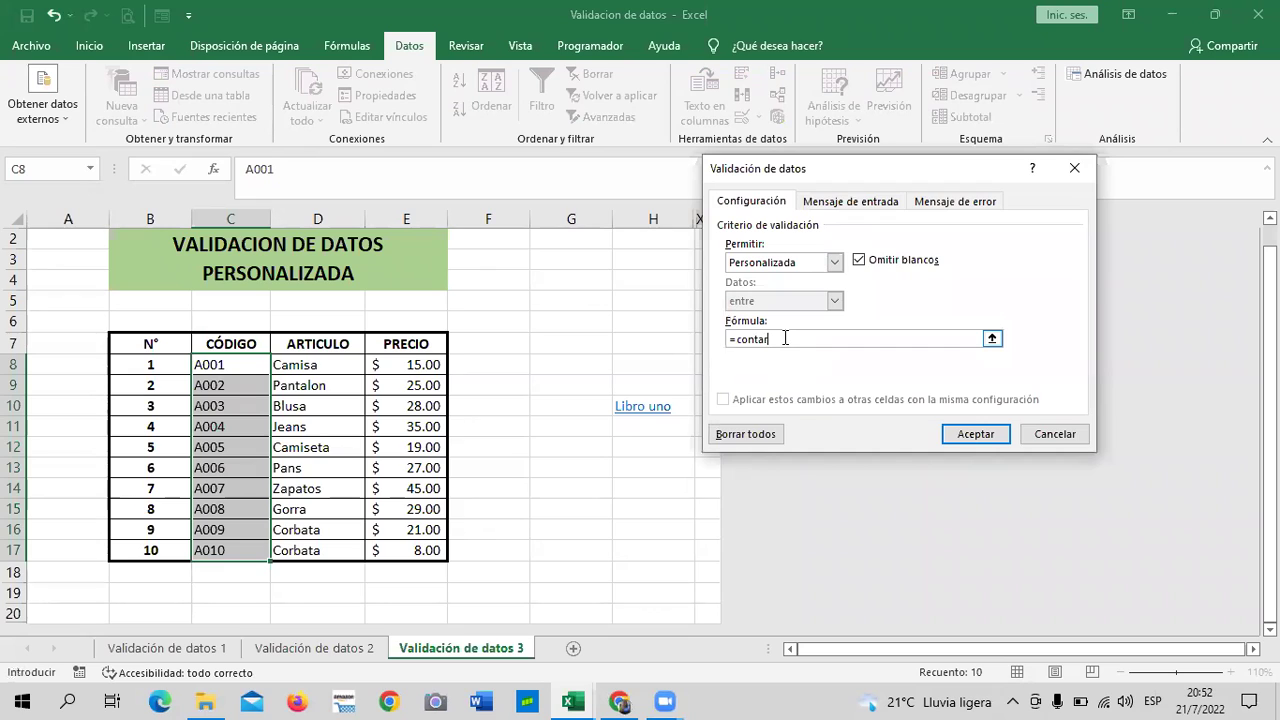
type(".si")
type("(C:C")
type(";")
type("c1")
type(")=1")
left_click(960, 433)
left_click(571, 505)
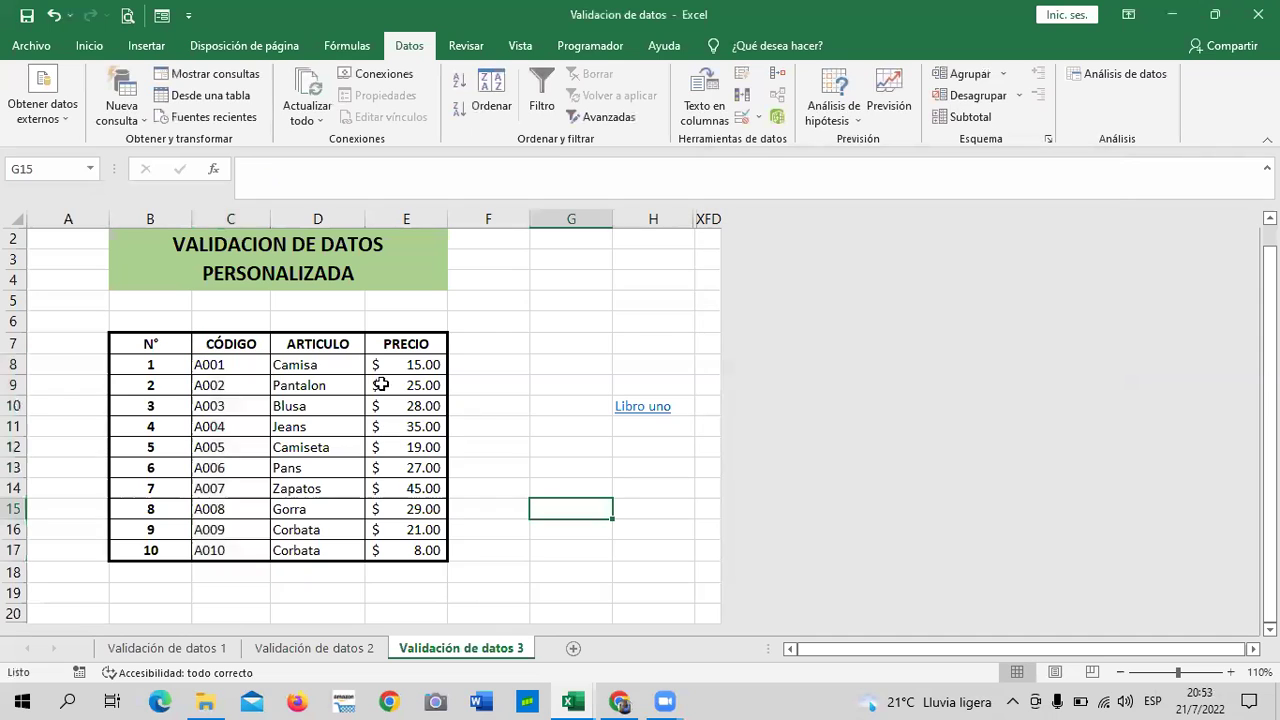
Step: Overwrite code A002 with the duplicate A001 to test the rule
left_click(246, 362)
left_click(228, 387)
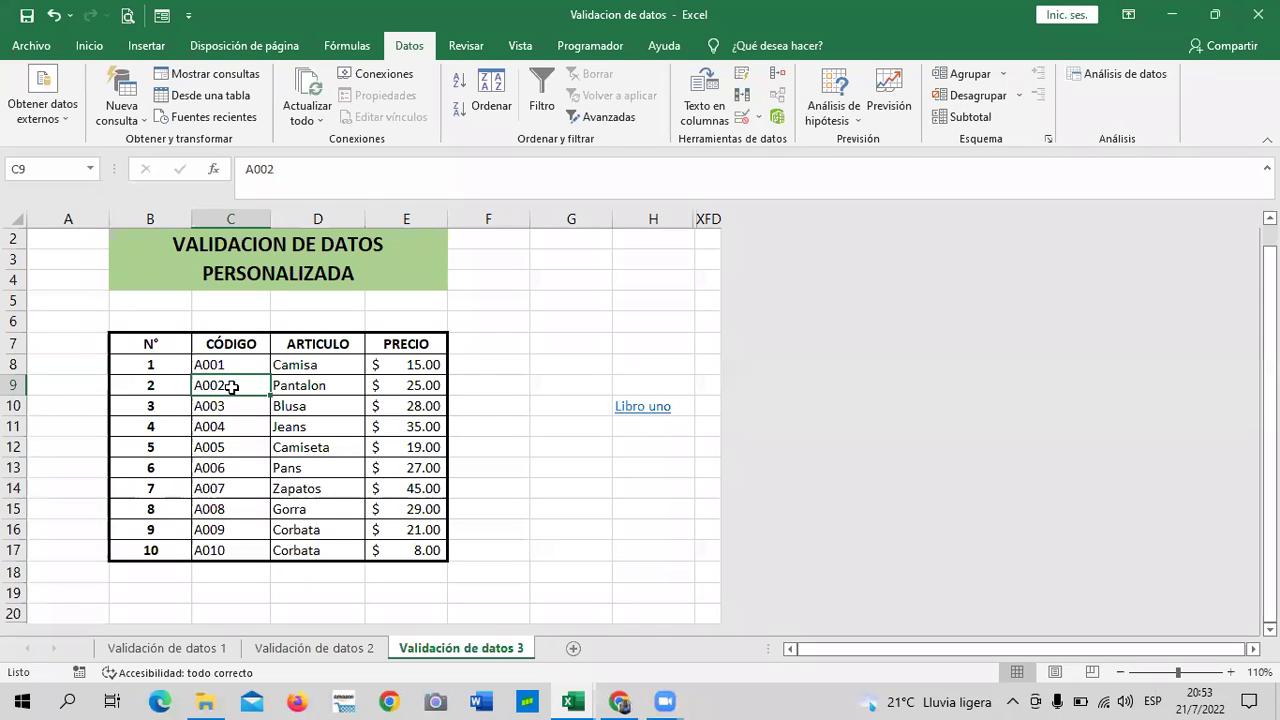
type("A001")
key("Return")
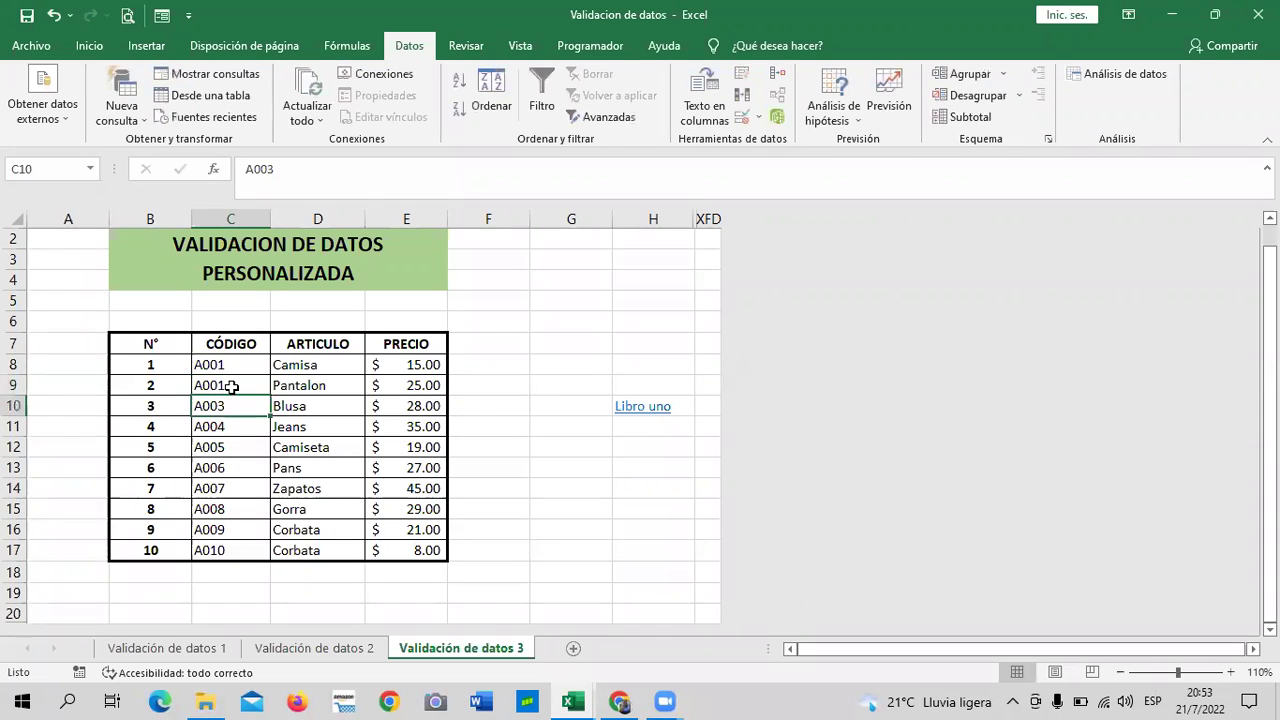
left_click(549, 486)
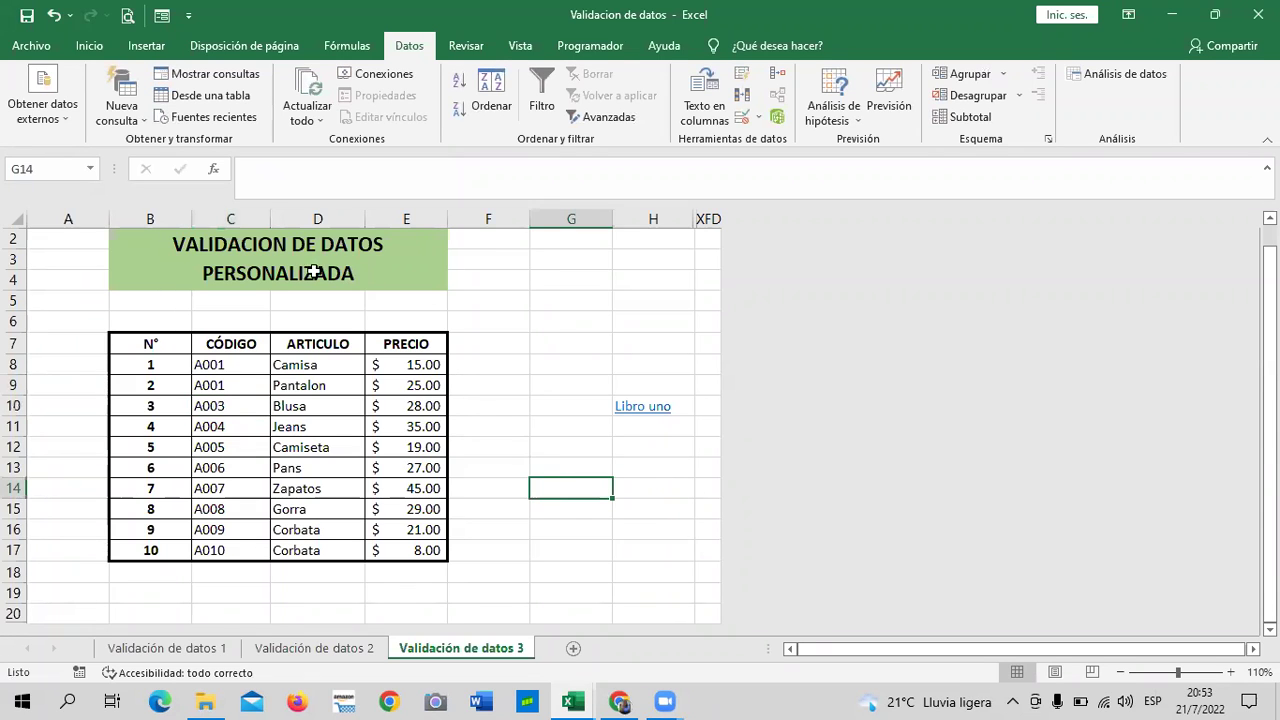
Step: Extend the rule to all of column C with the formula =CONTAR.SI(C:C;C1)=1
left_click(236, 218)
left_click(742, 117)
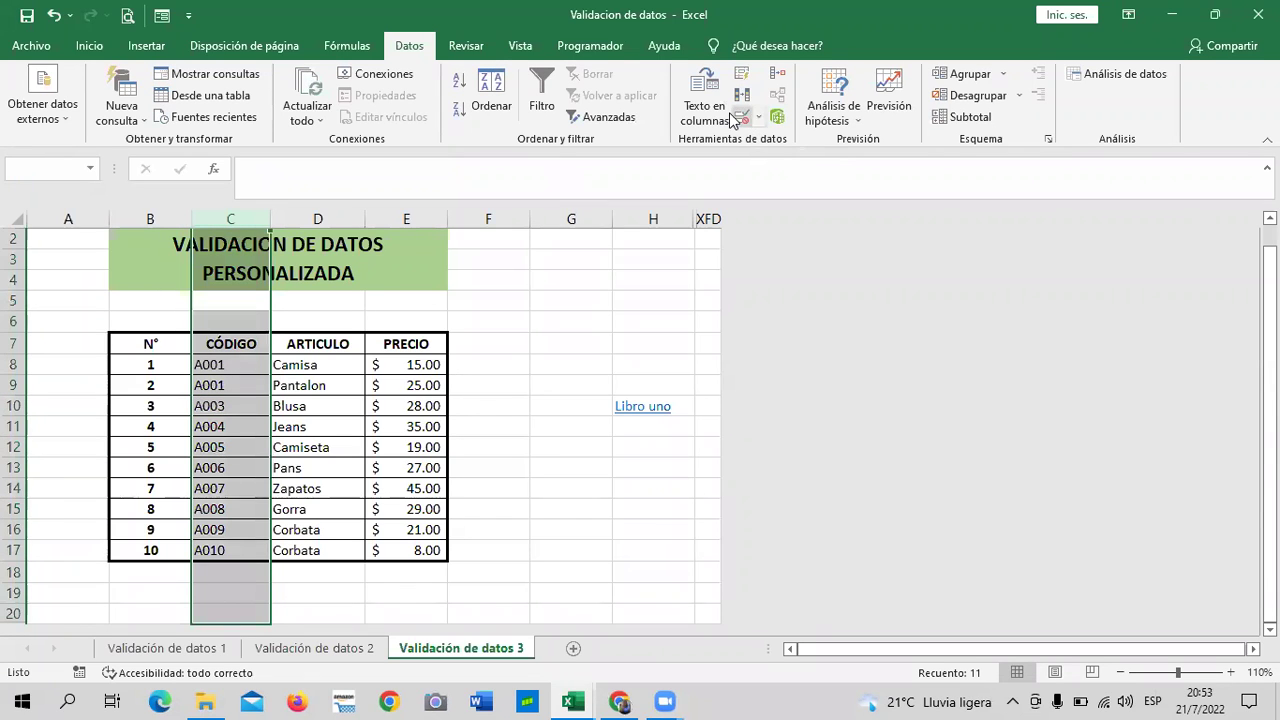
left_click(550, 403)
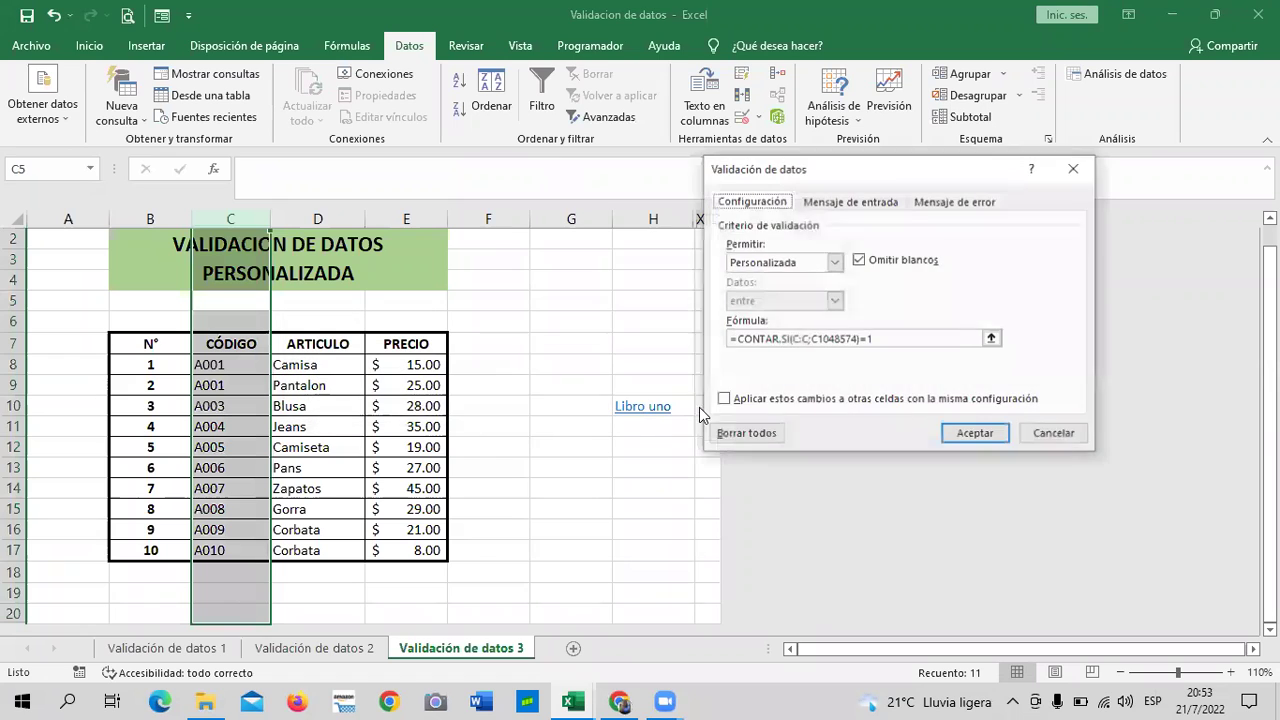
left_click(857, 339)
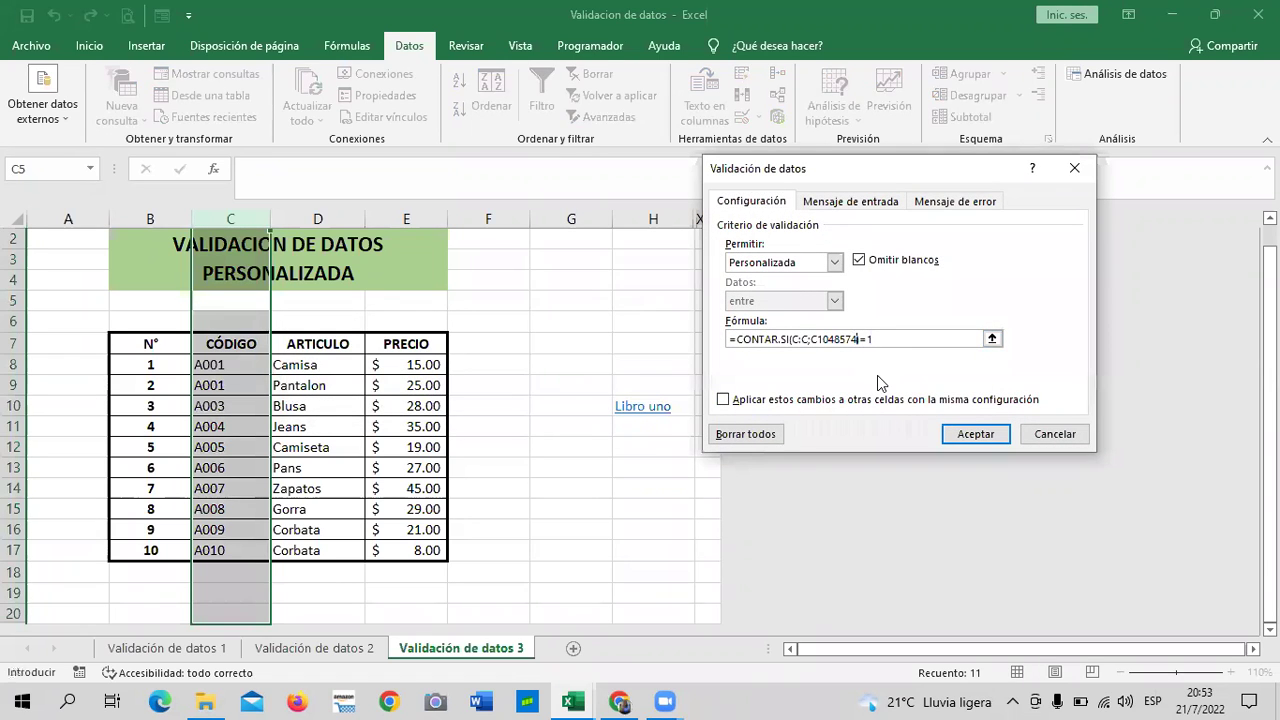
key("BackSpace")
key("BackSpace")
key("BackSpace")
key("BackSpace")
key("BackSpace")
key("BackSpace")
left_click(970, 432)
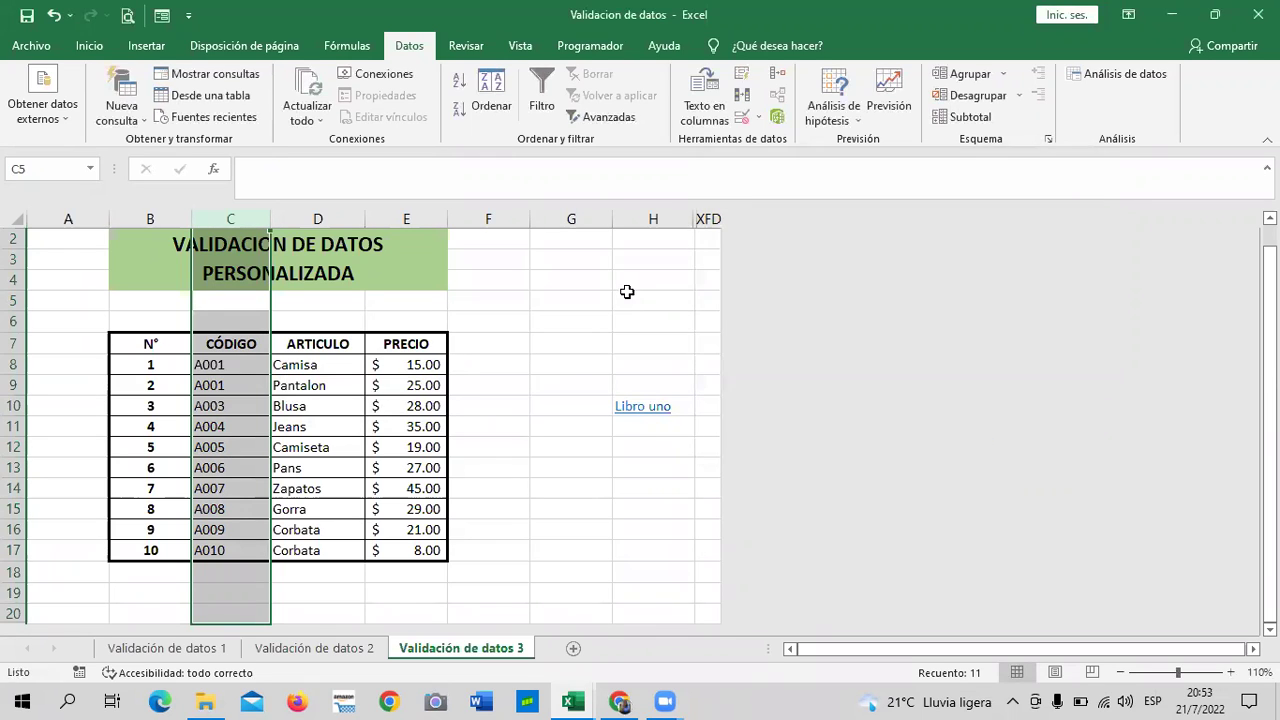
left_click(575, 295)
Step: Test a duplicate A001 in C10, then undo the test edits to restore the codes
left_click(217, 389)
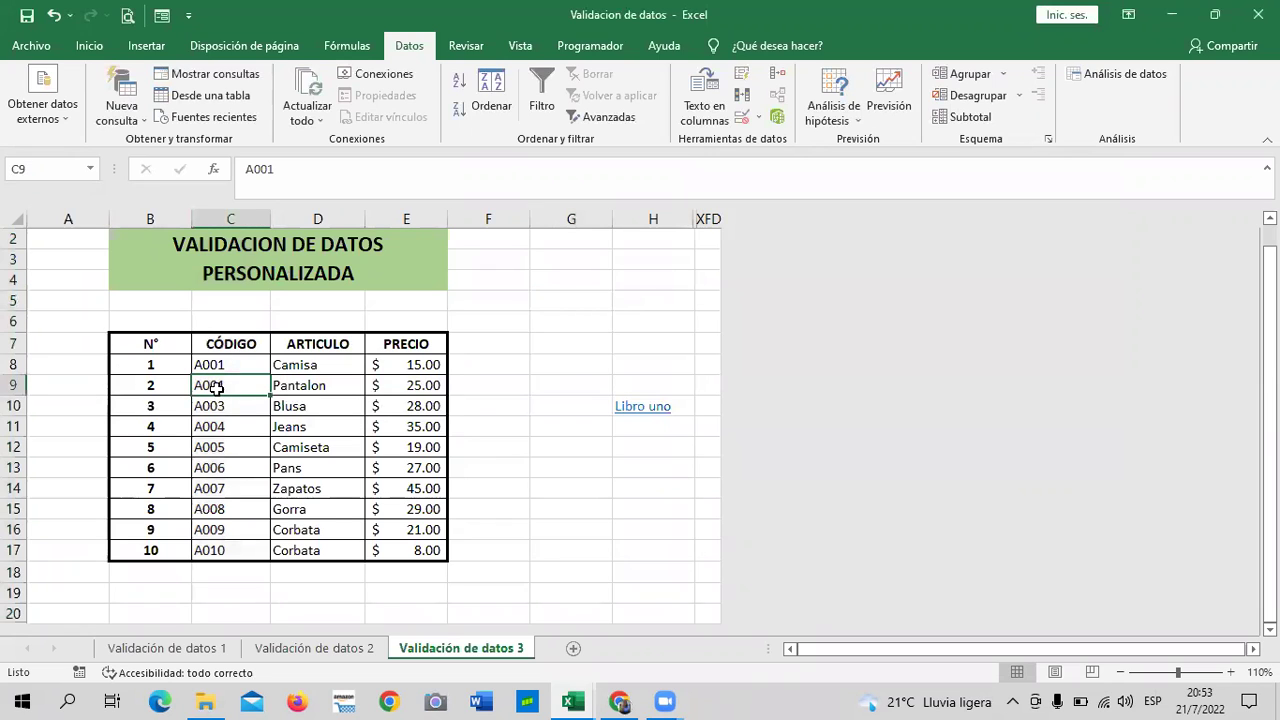
left_click(218, 406)
double_click(240, 406)
key("BackSpace")
type("1")
key("Return")
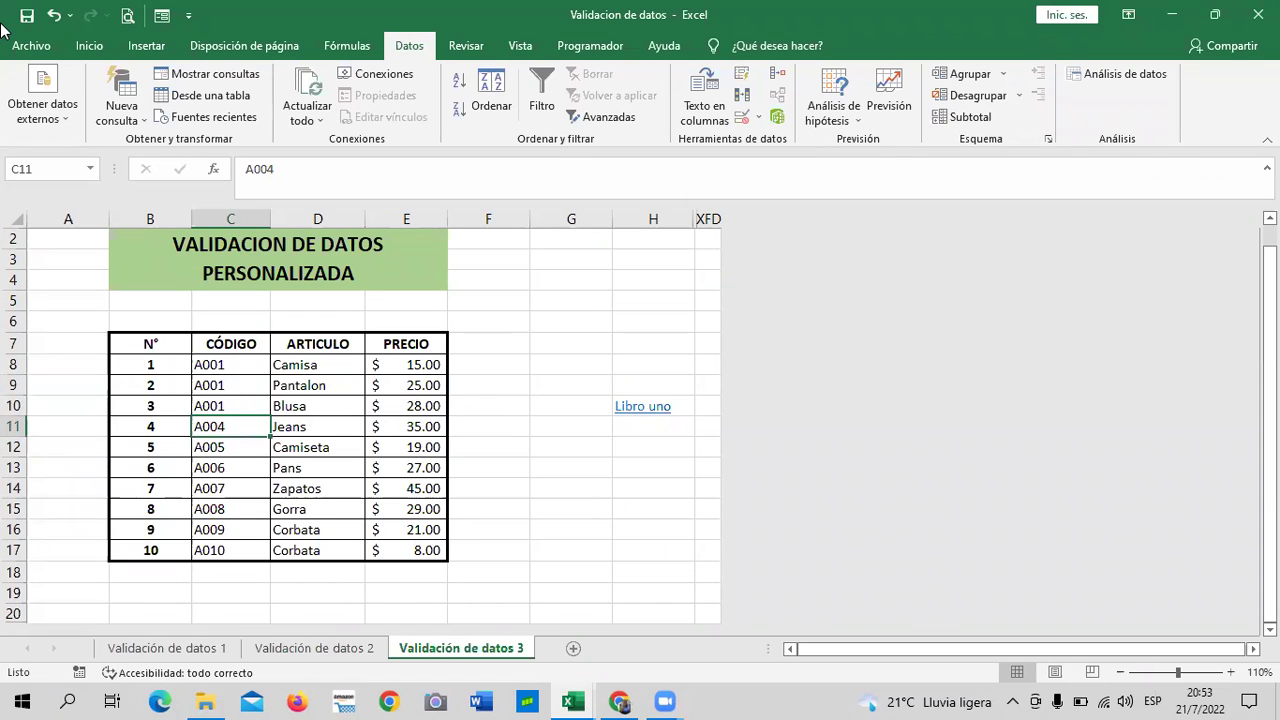
key("ctrl+z")
key("ctrl+z")
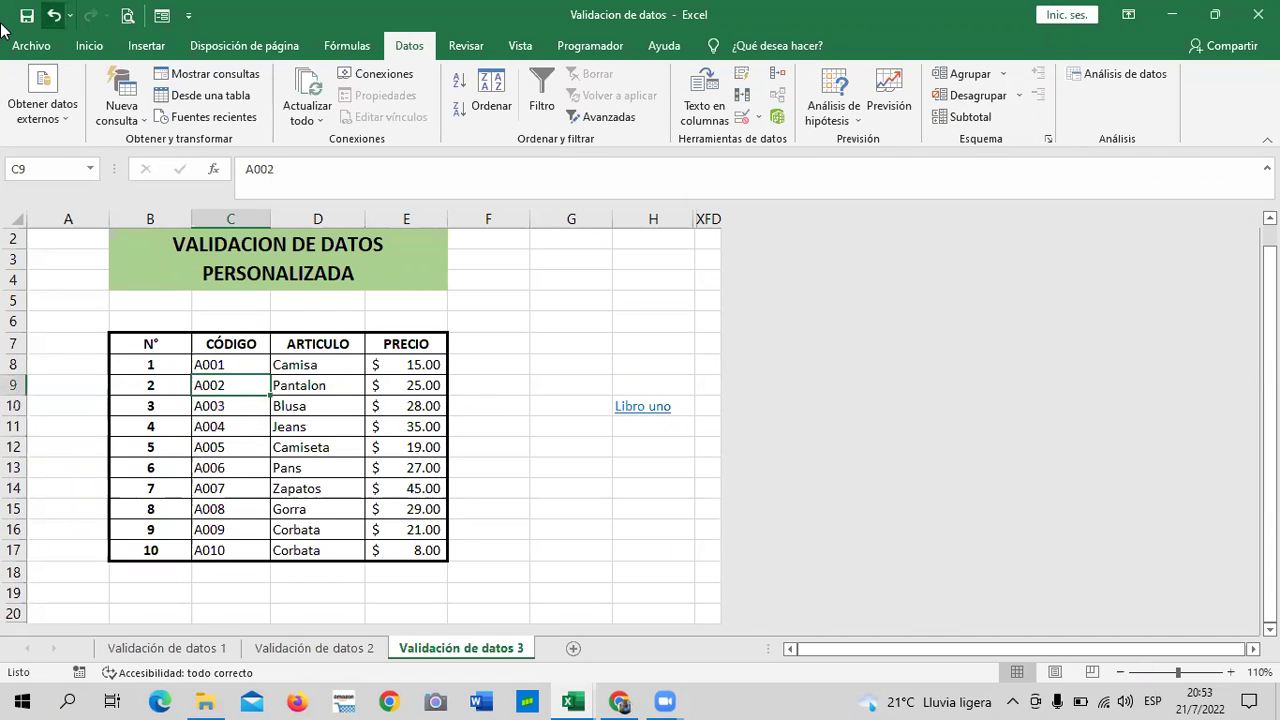
left_click(552, 508)
left_click(216, 533)
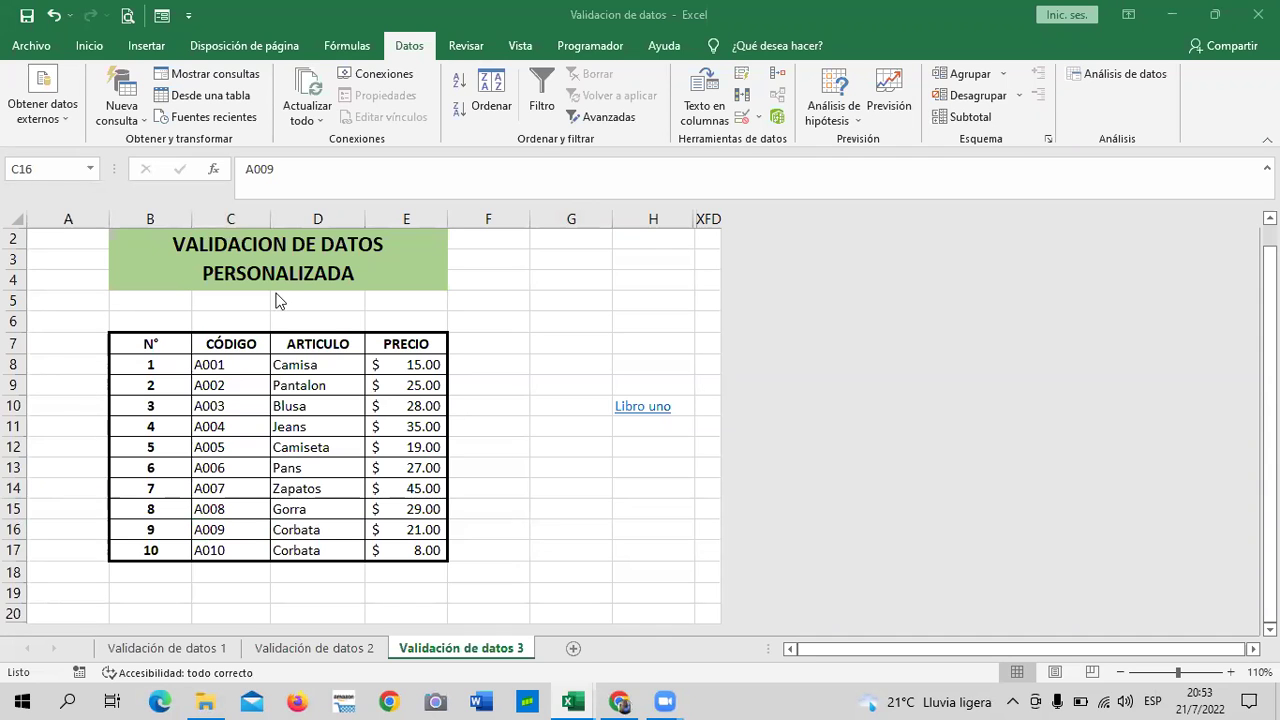
scroll(337, 417, "up", 1)
left_click(231, 218)
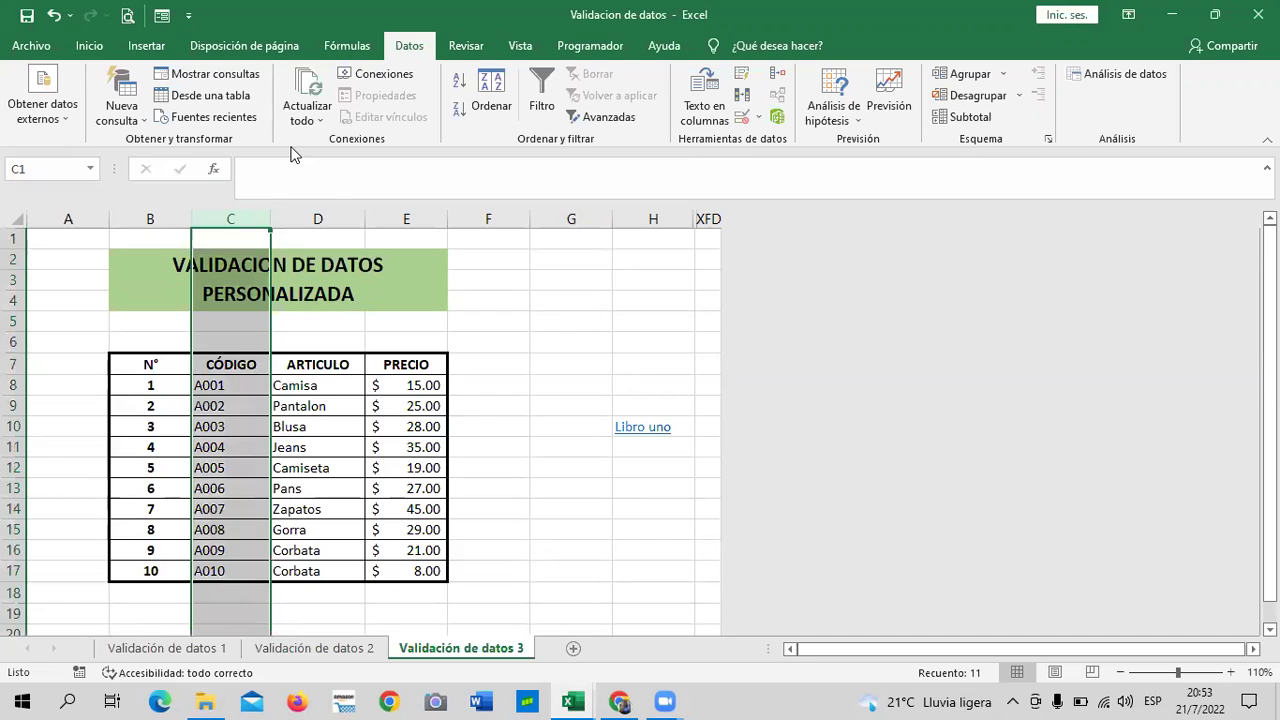
Step: Select column D (ARTICULO) after briefly selecting columns B and C
left_click(330, 218)
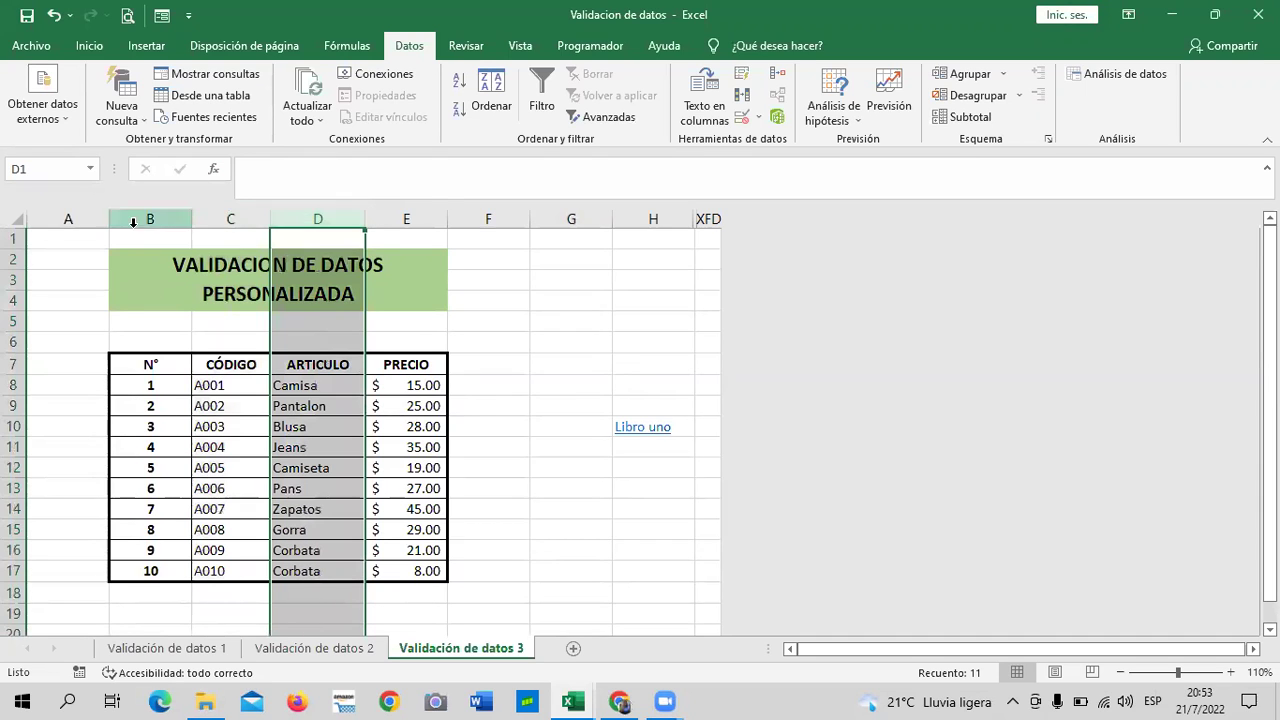
left_click(512, 409)
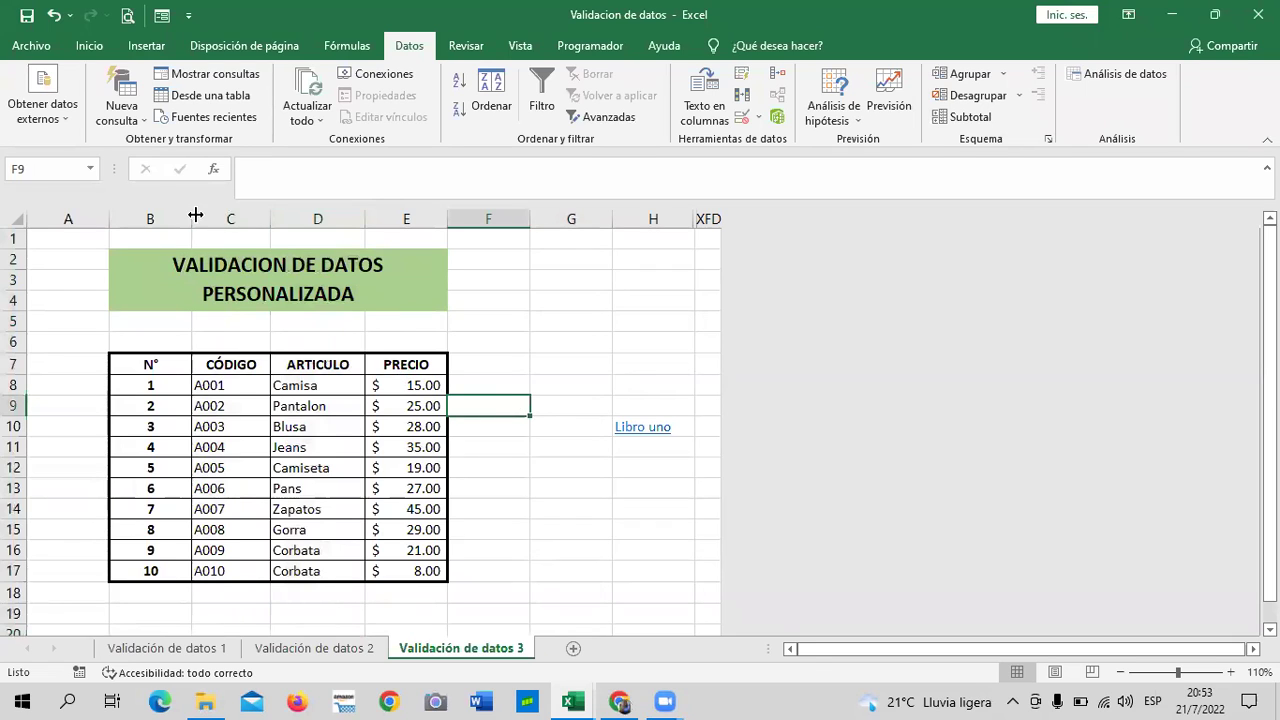
left_click(150, 215)
left_click(520, 300)
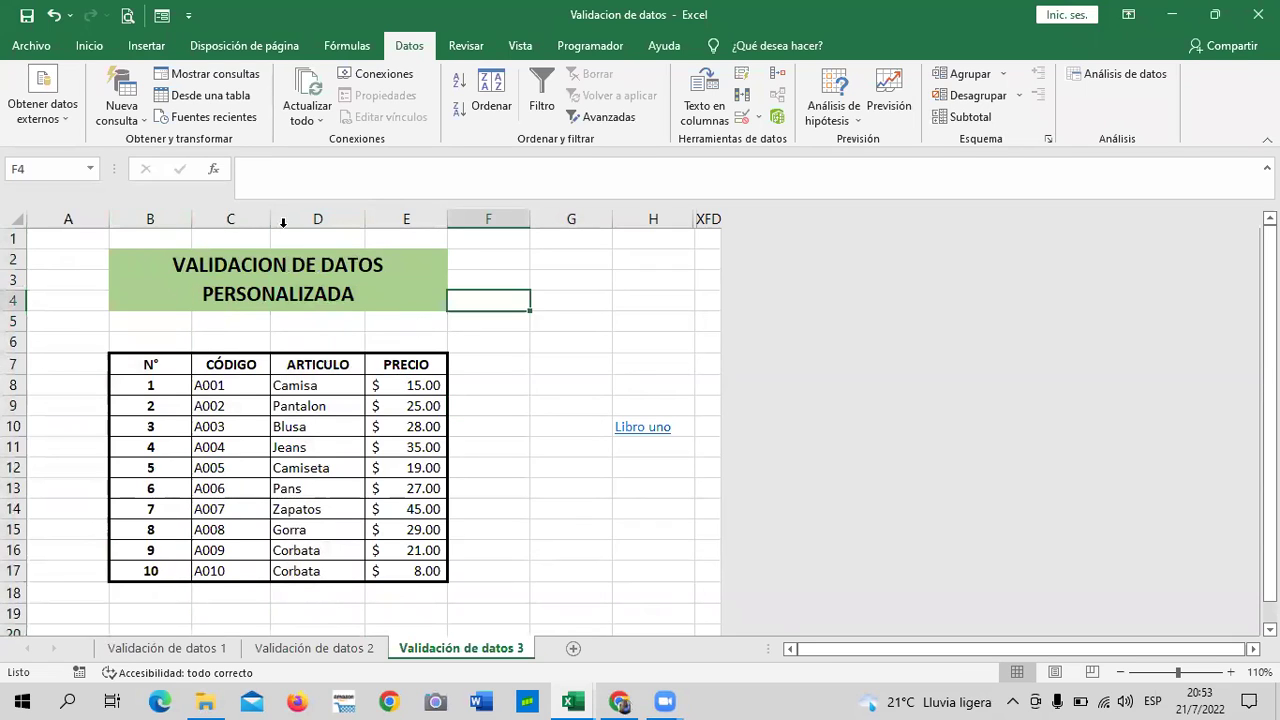
left_click(230, 218)
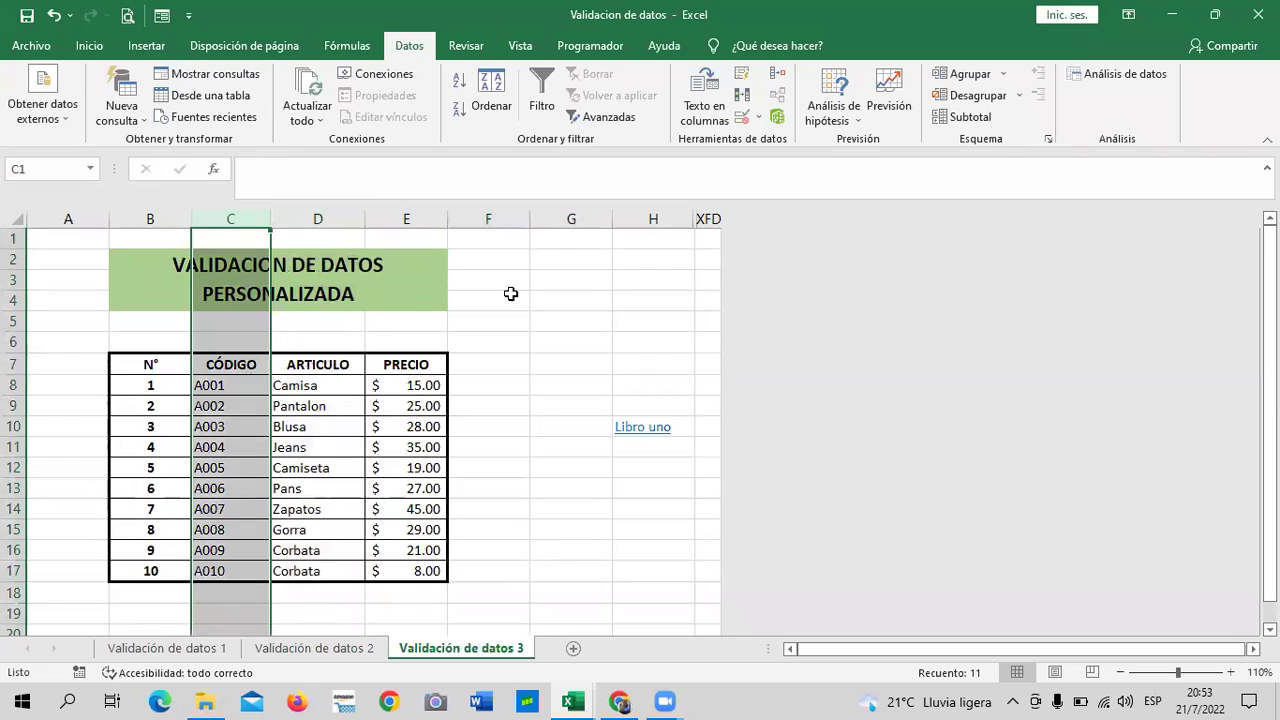
left_click(636, 300)
left_click(229, 216)
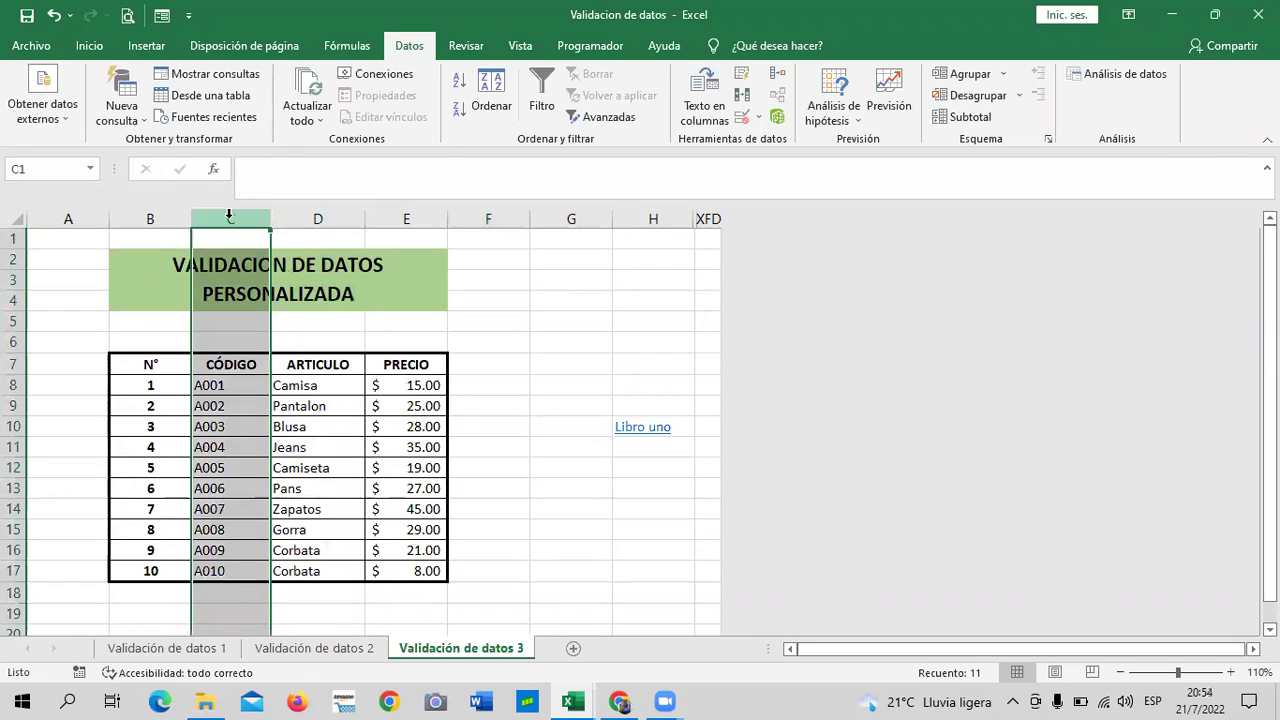
left_click(571, 340)
left_click(345, 214)
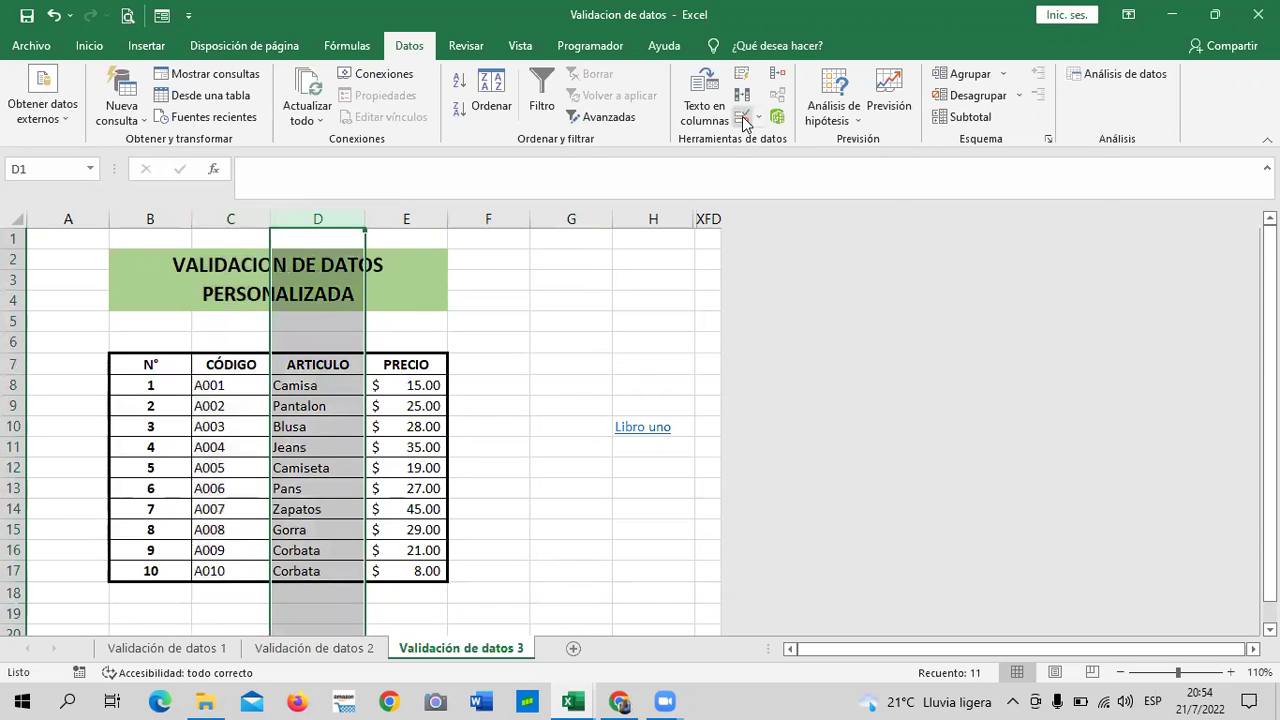
Step: Add the custom validation =contar.si(D:D;D1)=1 so each article appears only once
left_click(742, 116)
left_click(836, 262)
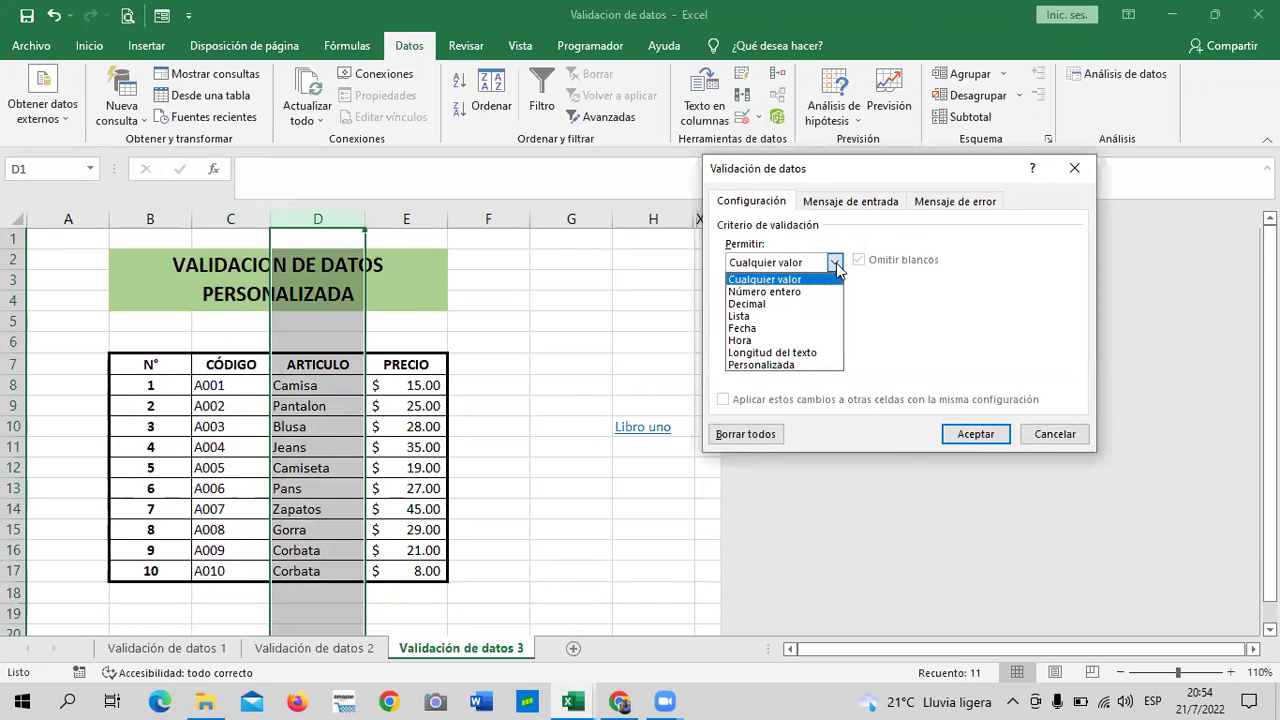
left_click(761, 364)
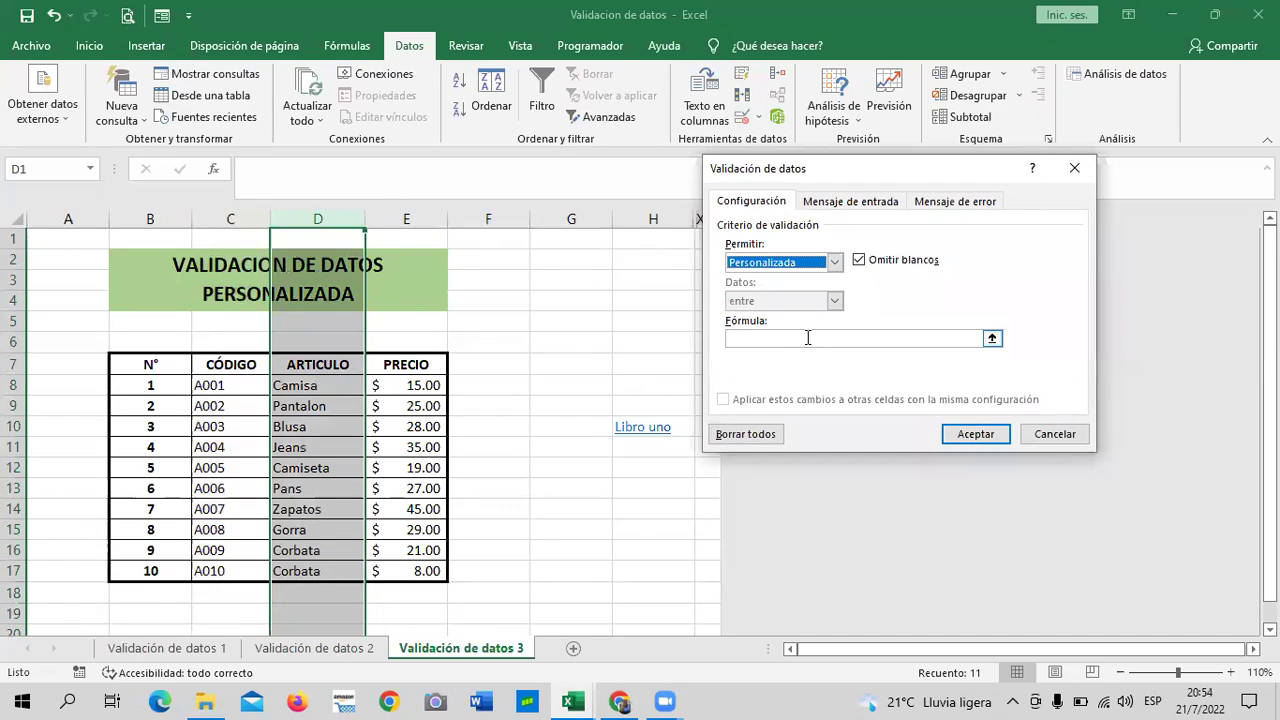
left_click(808, 338)
type("=")
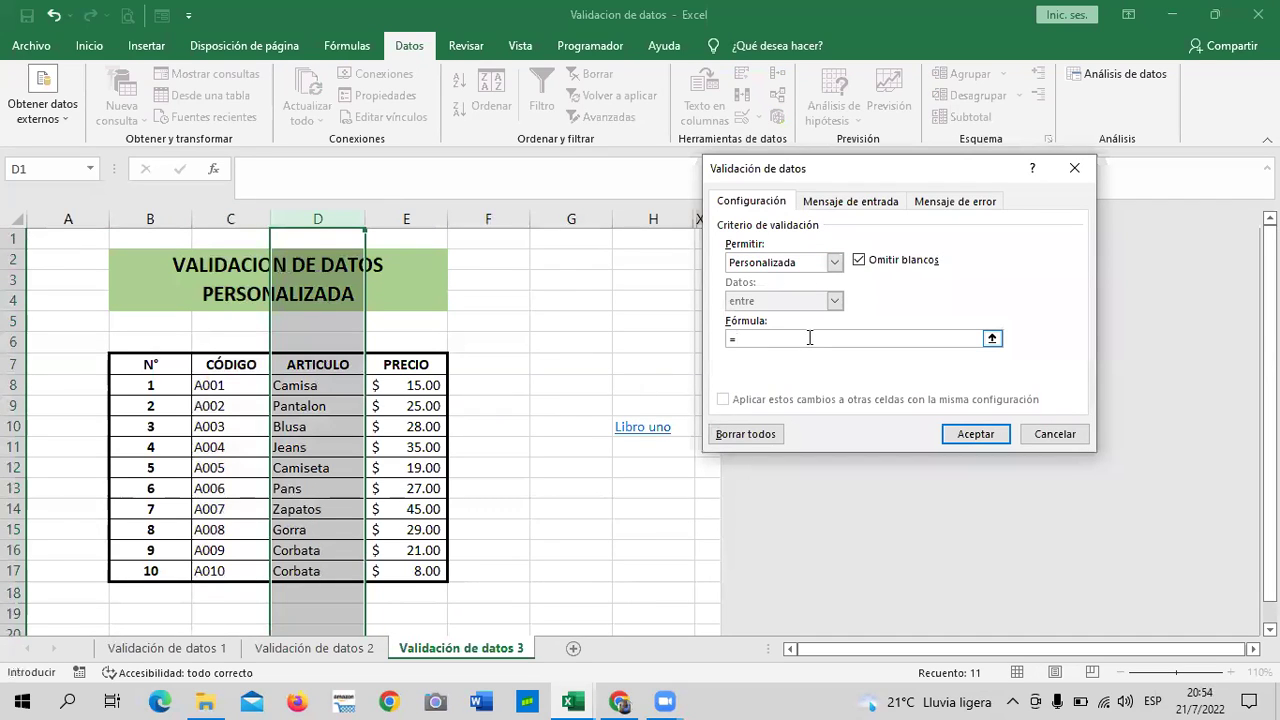
type("contar.si(")
type("D:D;D")
type("1)=")
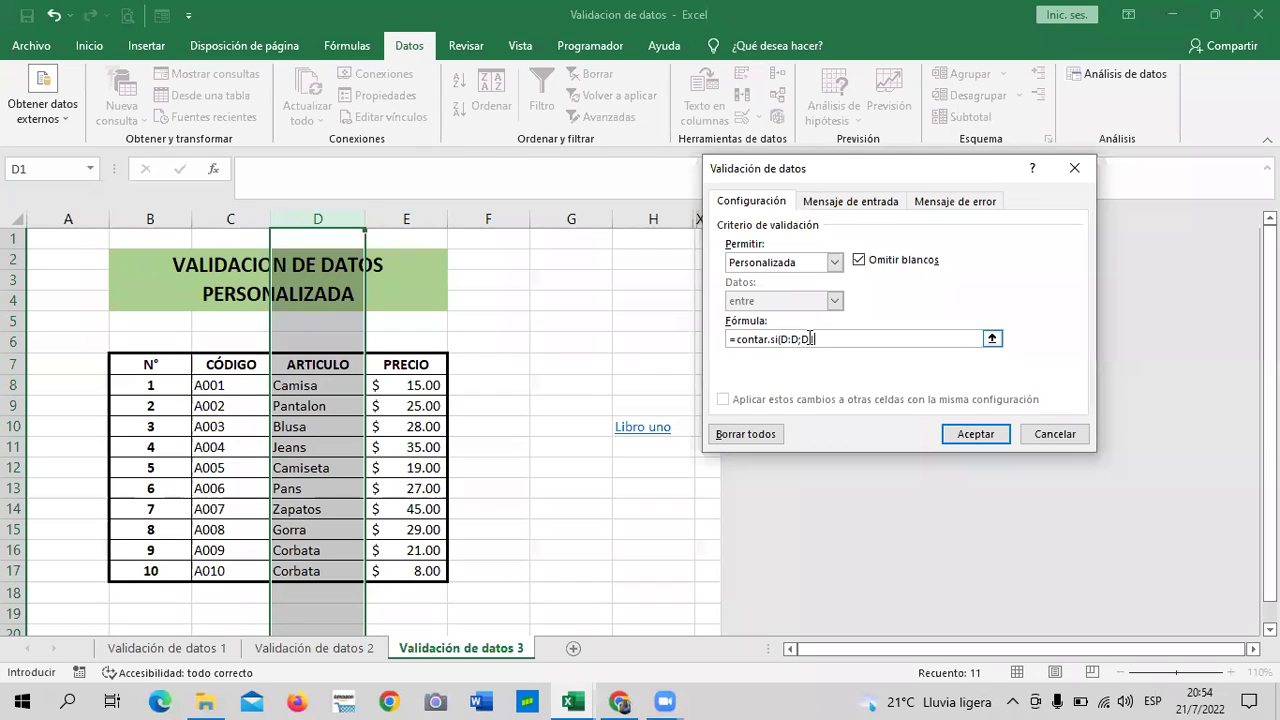
type("1")
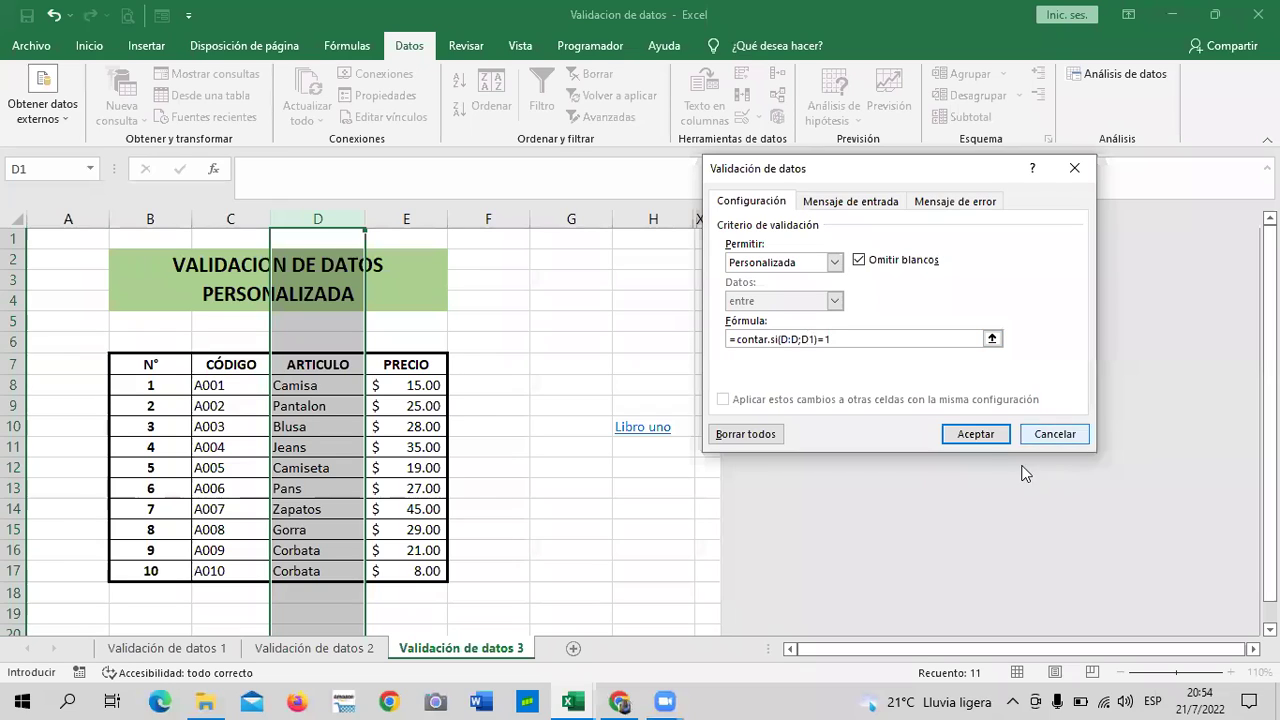
left_click(971, 440)
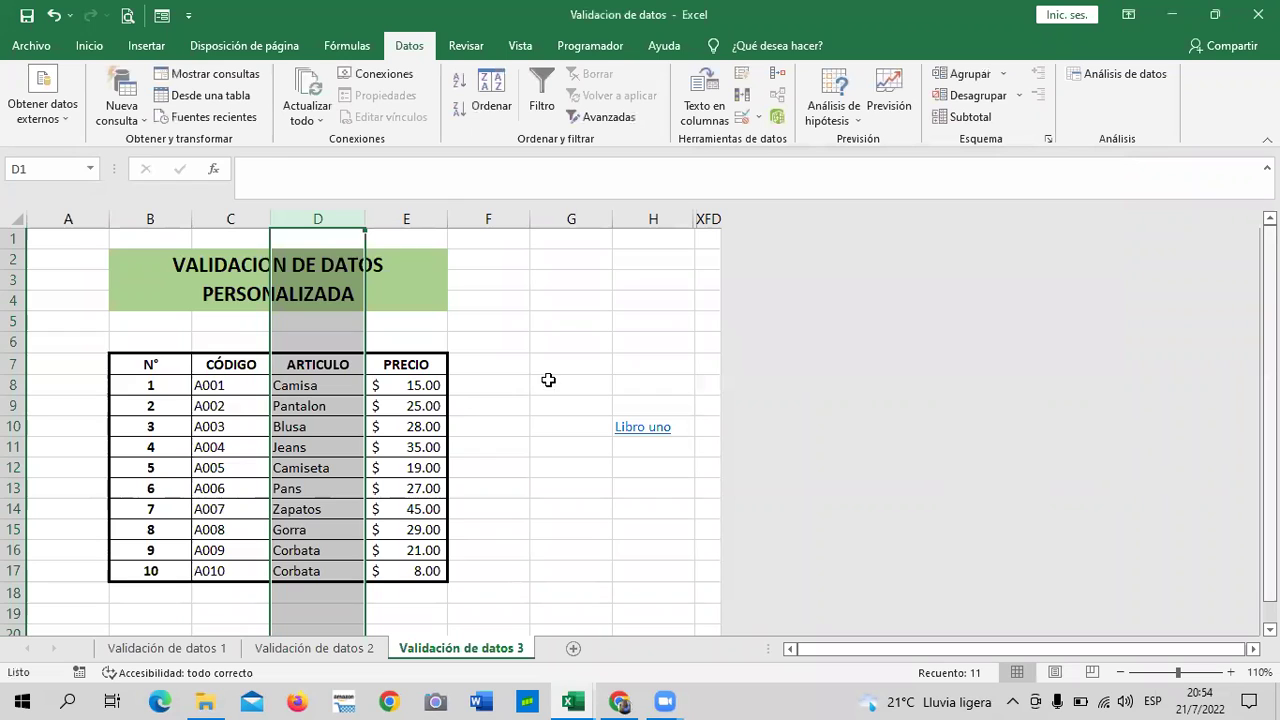
left_click(349, 405)
key("BackSpace")
type("Camisa")
key("Return")
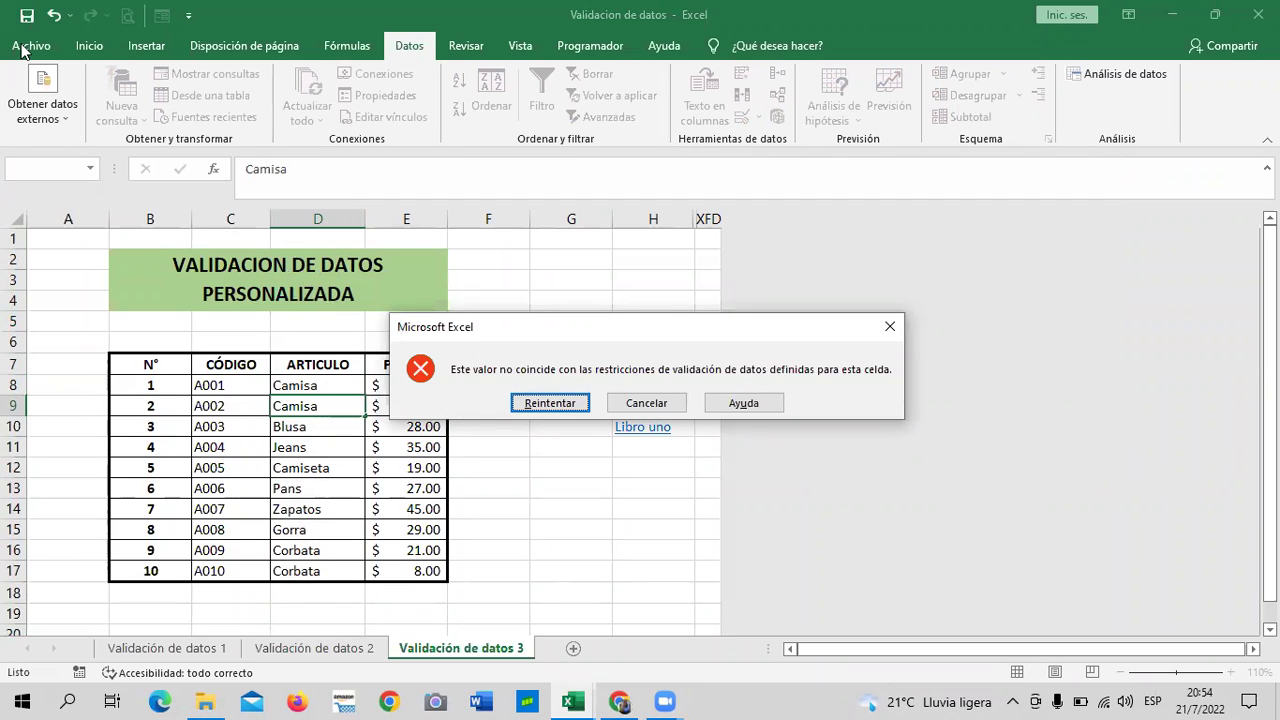
left_click(550, 403)
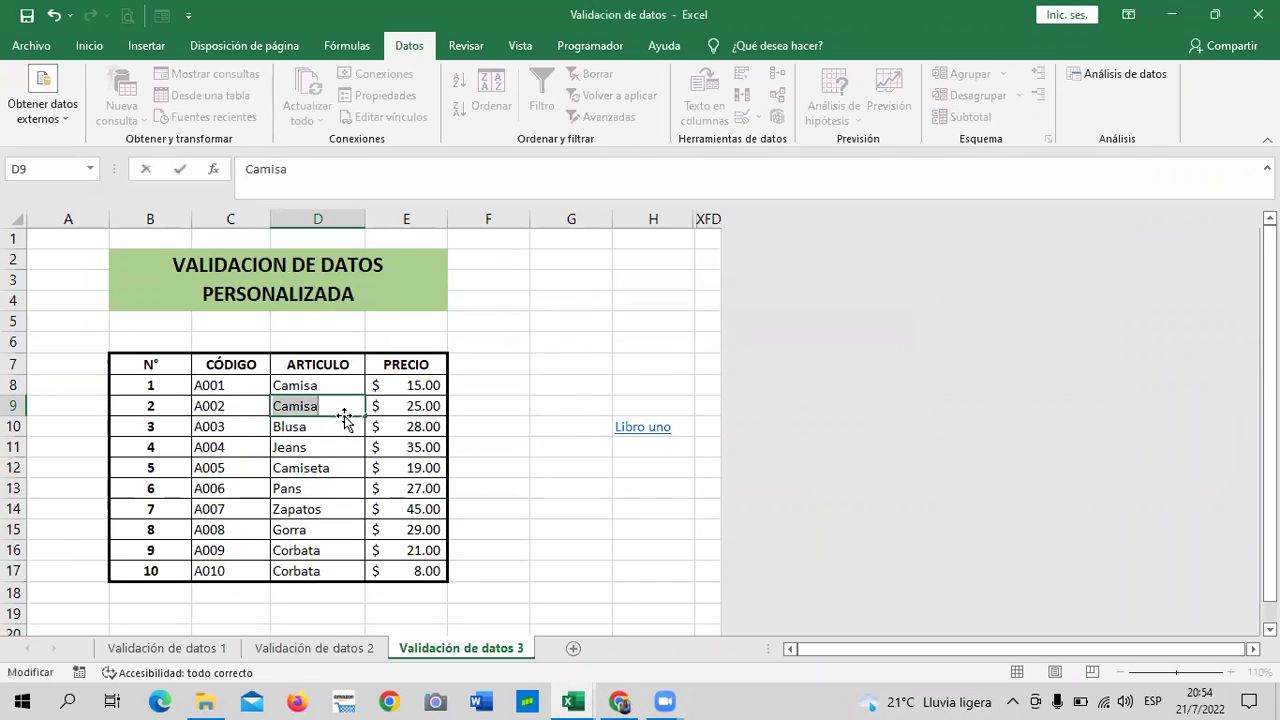
key("Return")
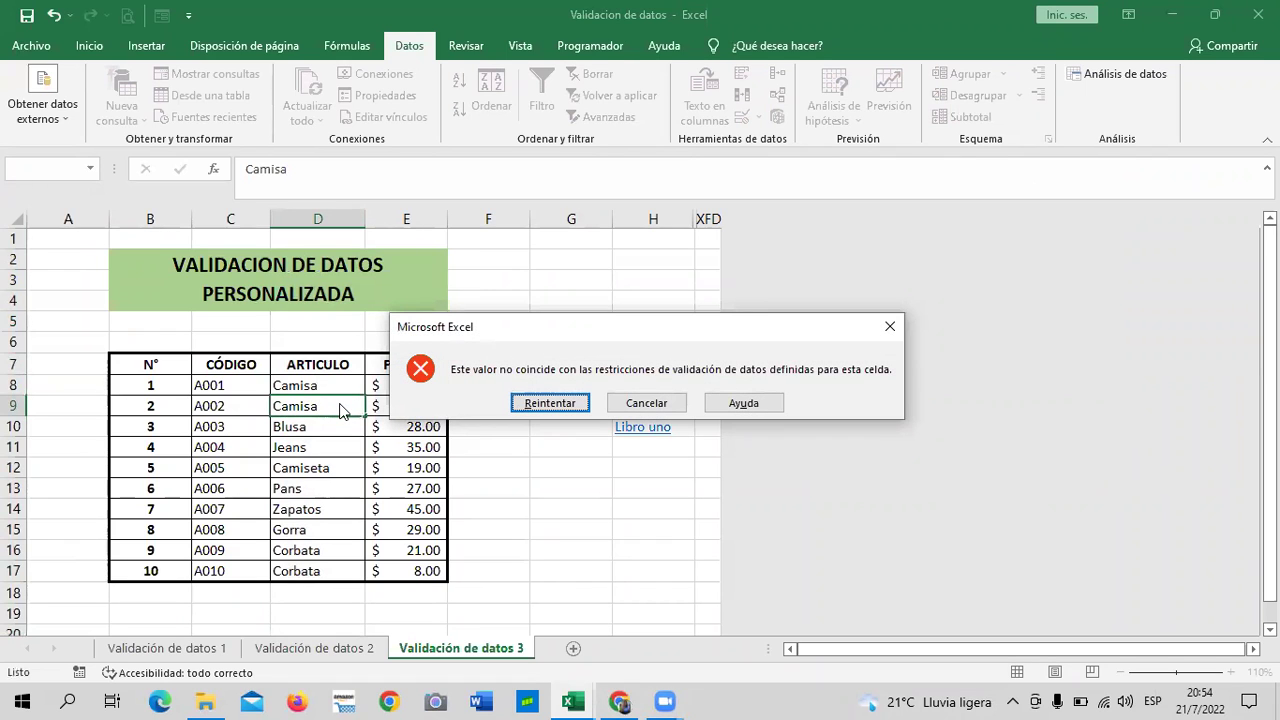
left_click(645, 403)
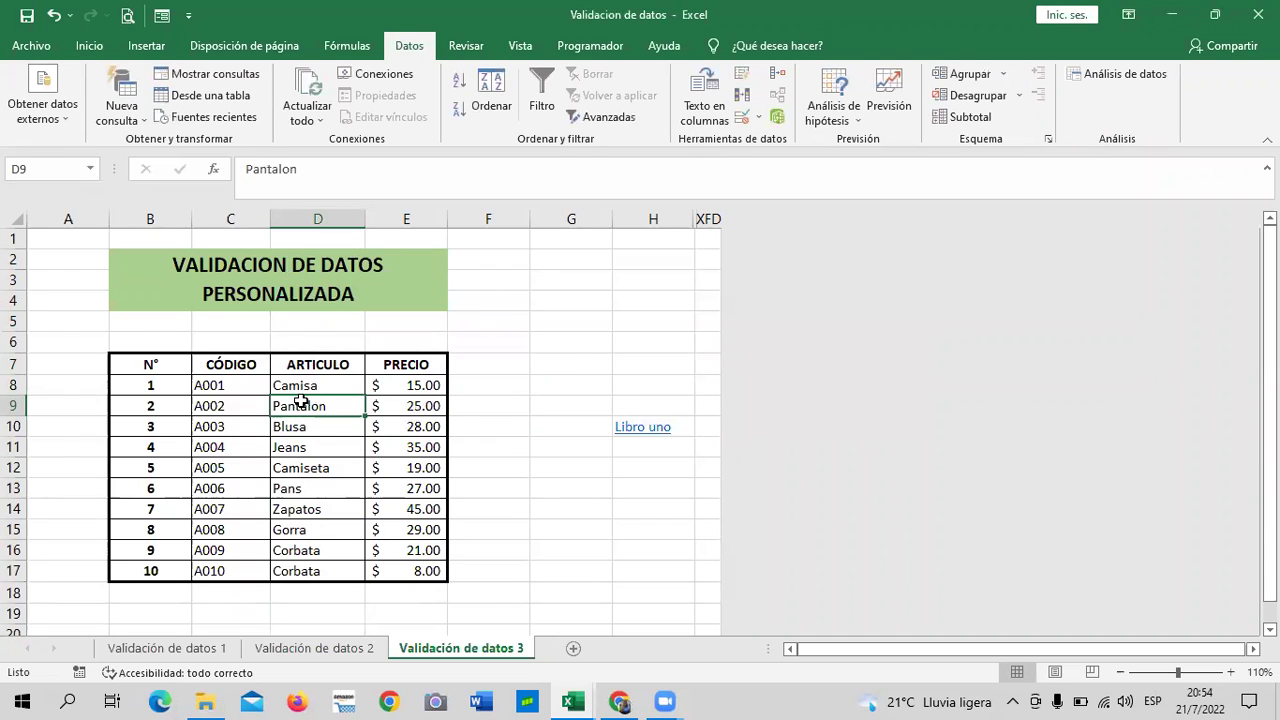
left_click(312, 573)
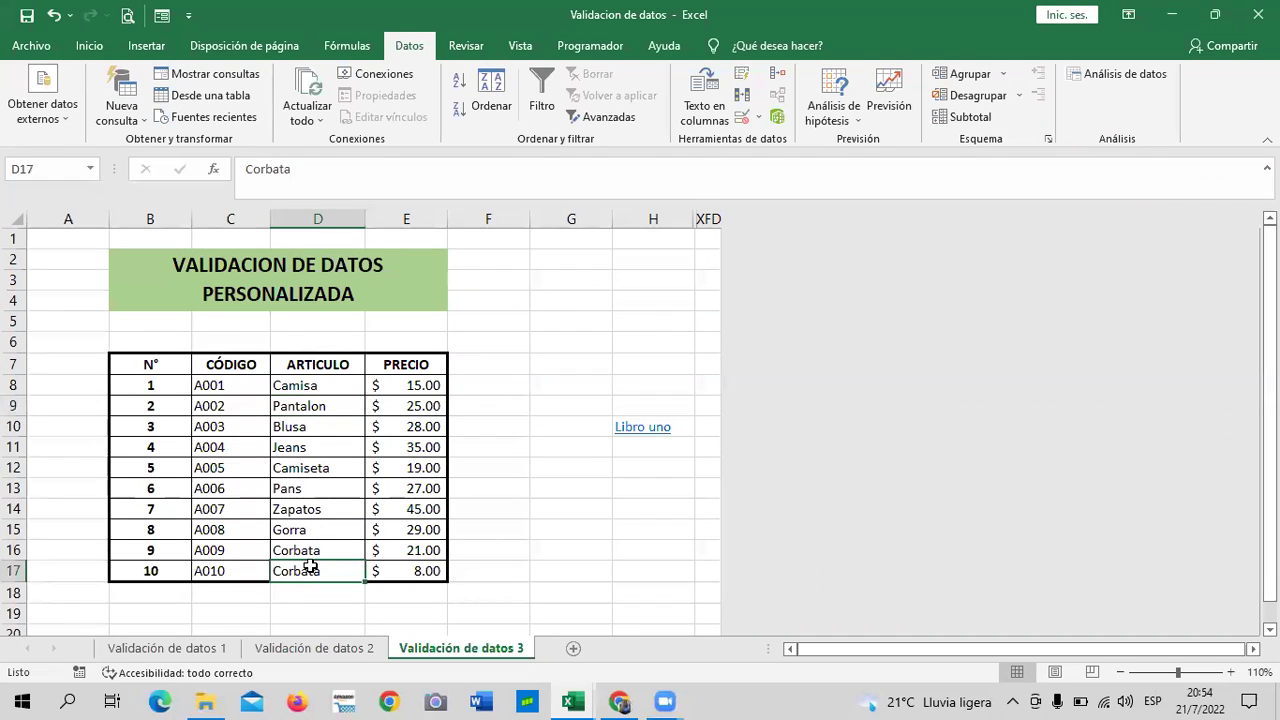
Step: Circle the invalid data to flag the two duplicate Corbata entries
left_click(760, 120)
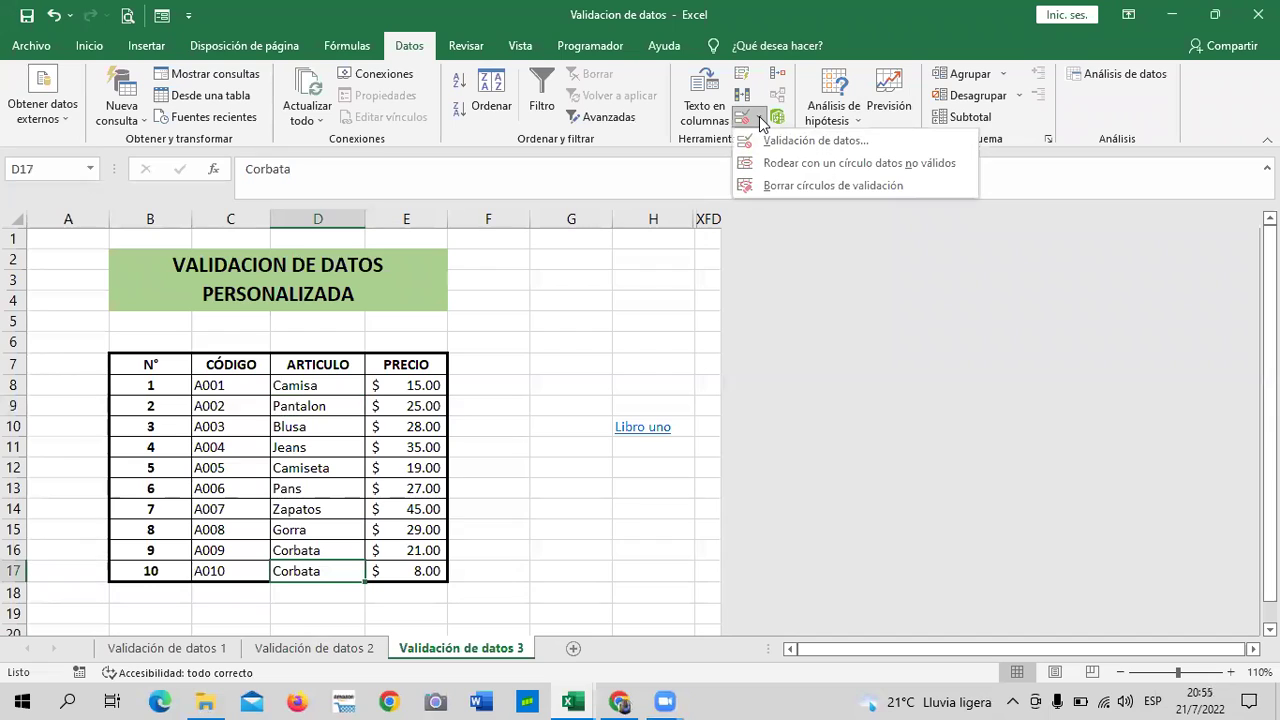
left_click(800, 168)
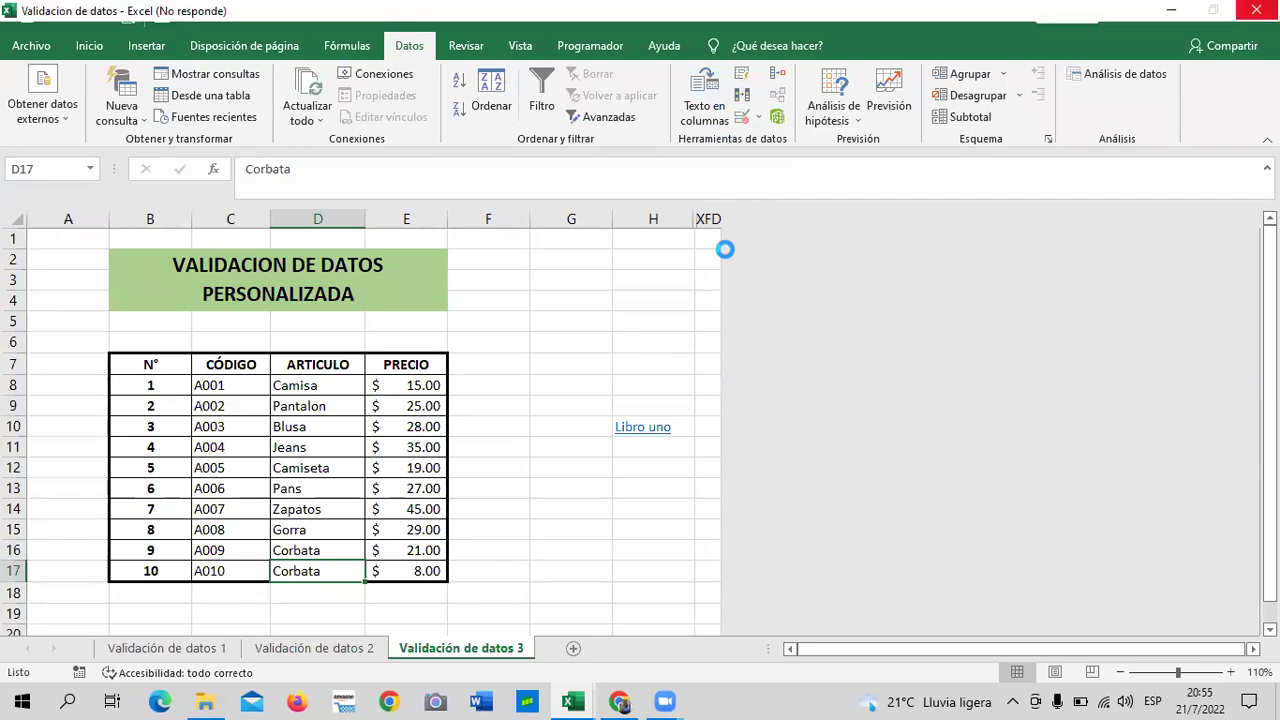
left_click(1057, 430)
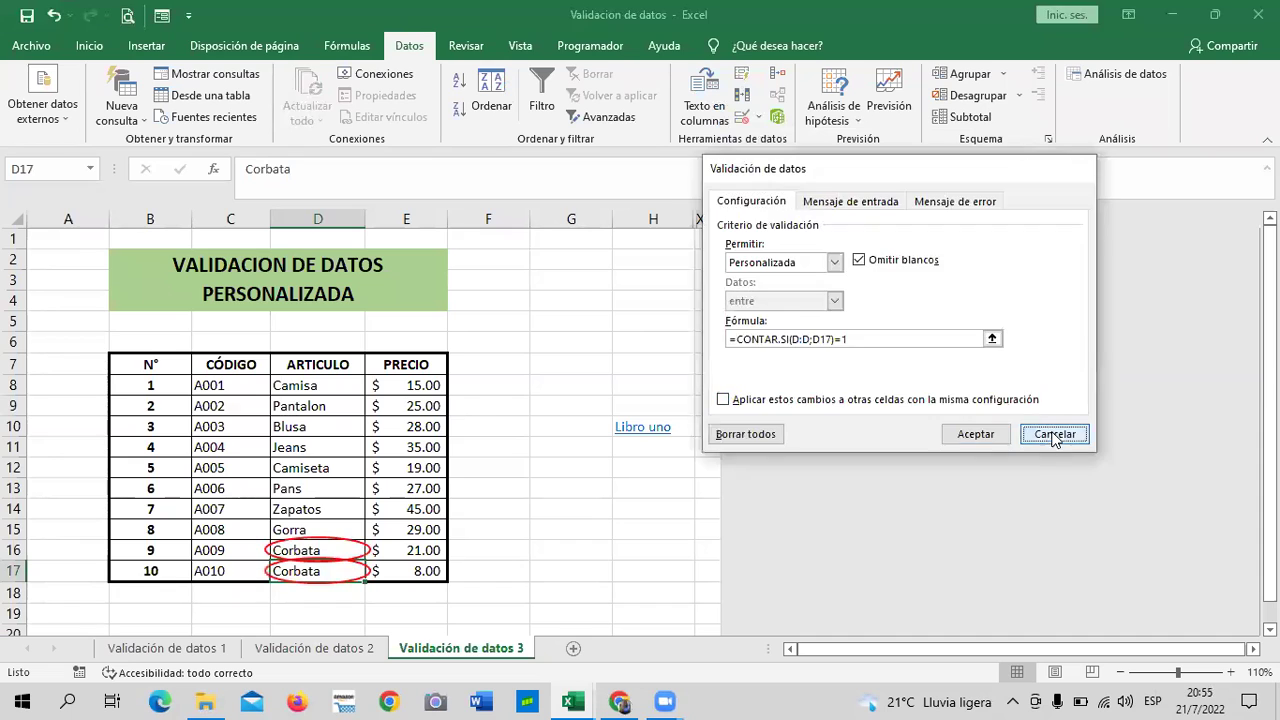
left_click(753, 120)
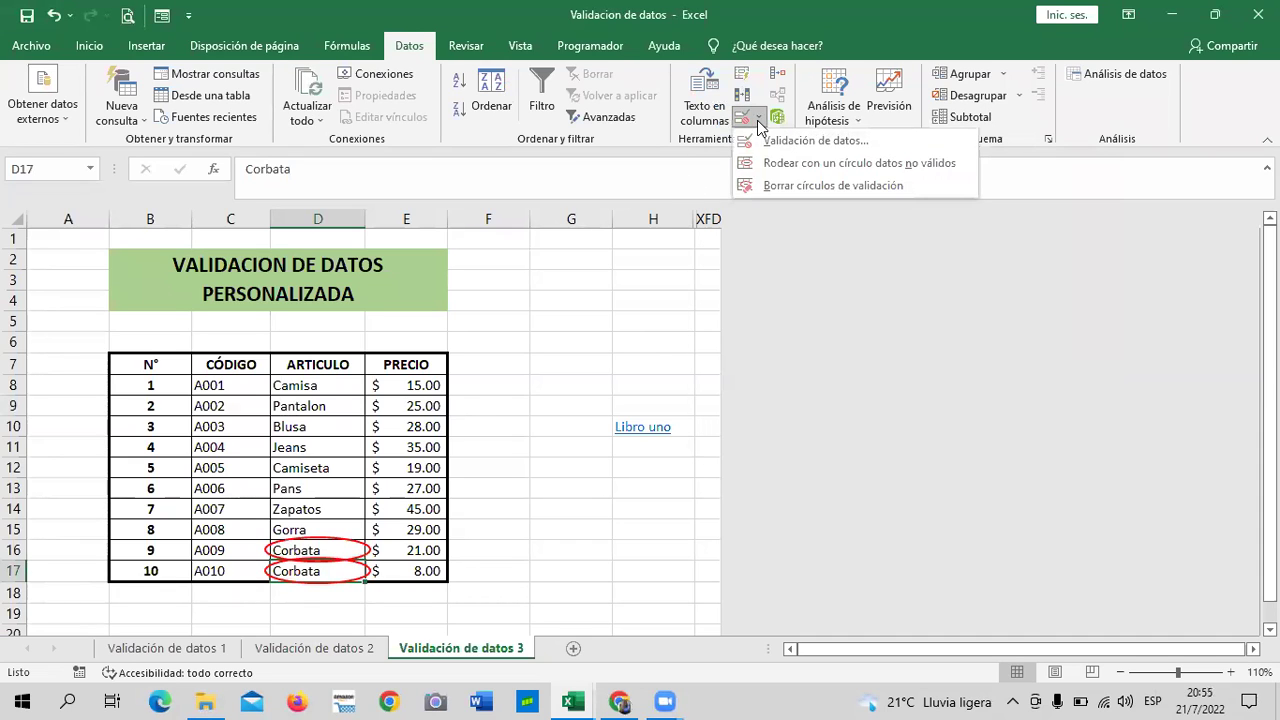
left_click(780, 188)
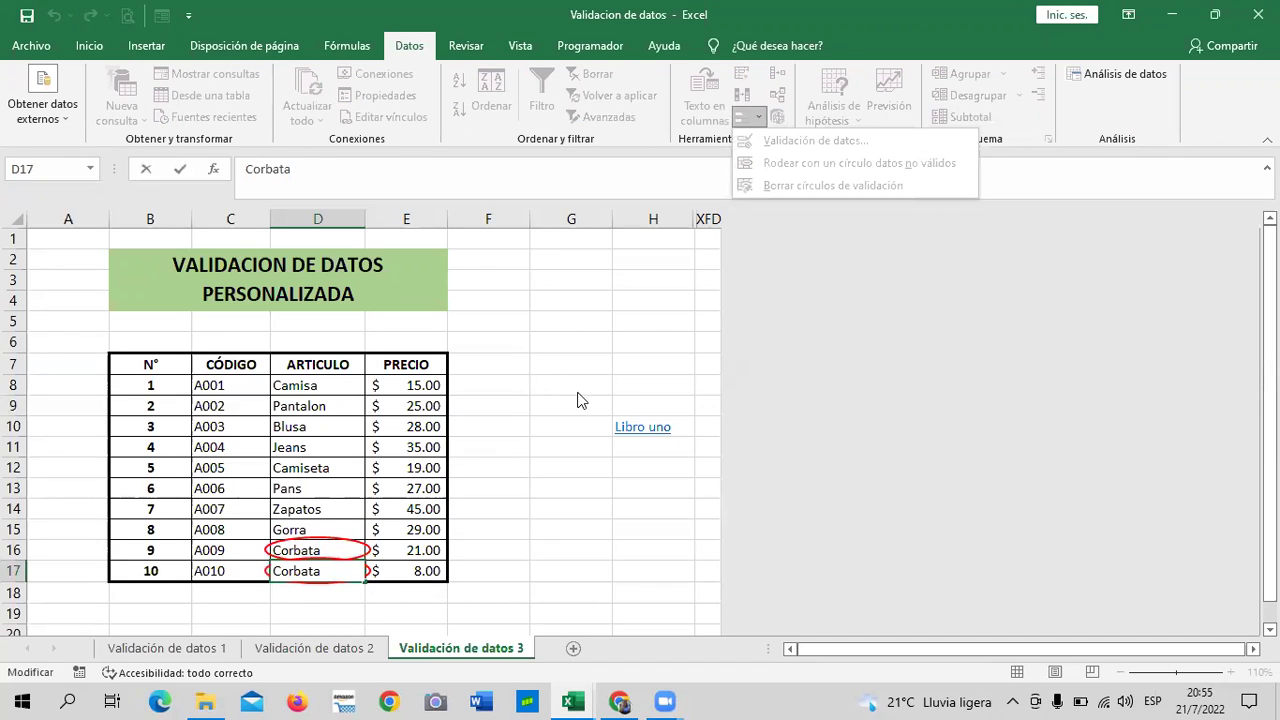
Step: Re-submit Corbata in D17 to see it rejected, then cancel the edit
left_click(542, 312)
key("Return")
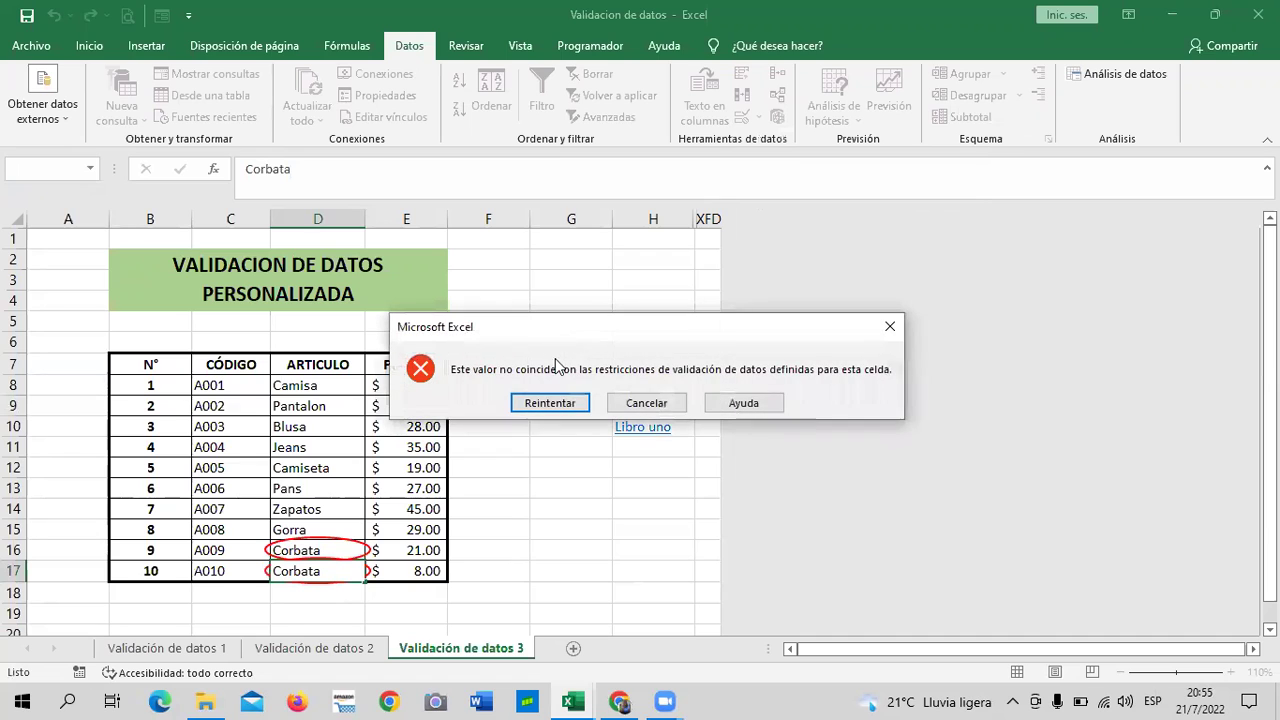
left_click(550, 403)
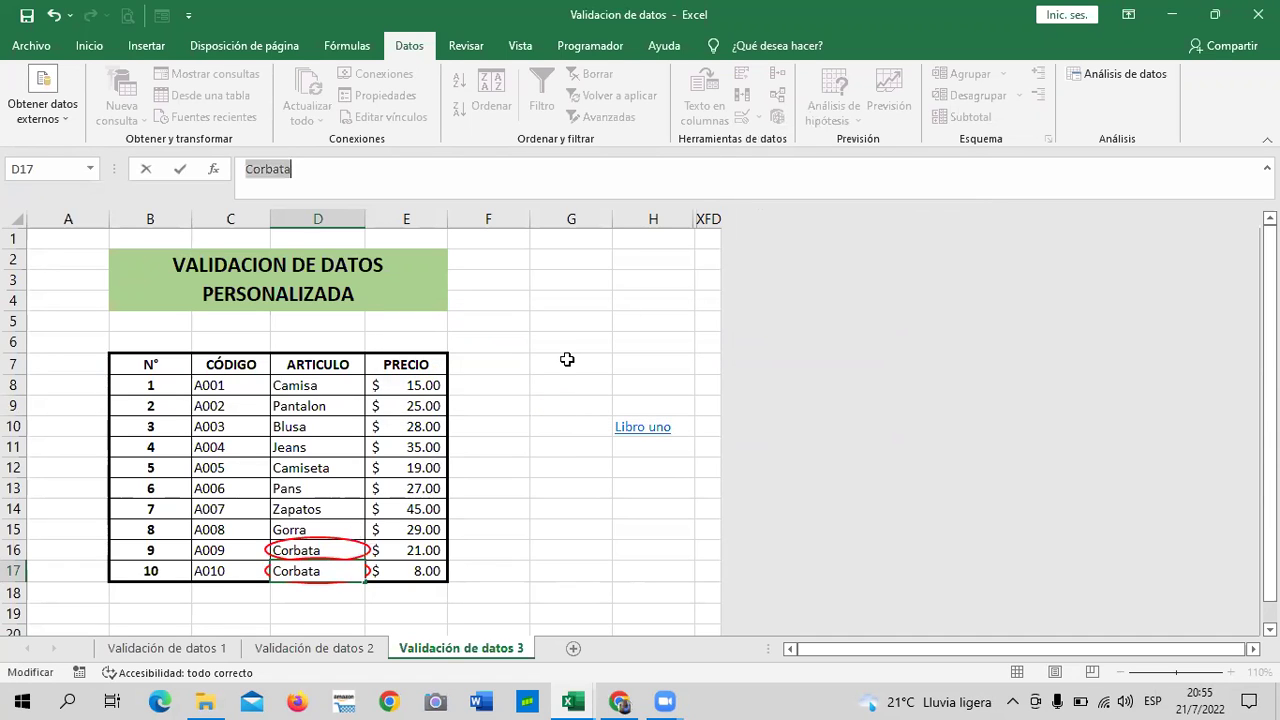
left_click(570, 358)
left_click(664, 403)
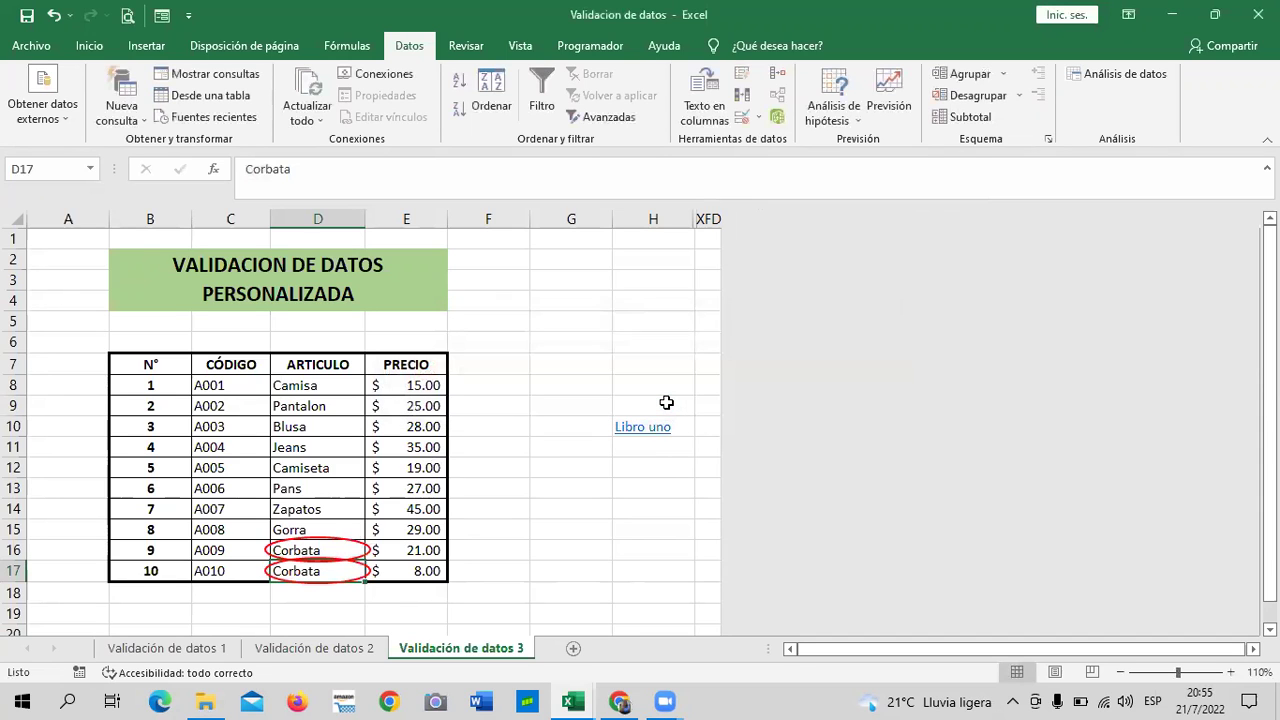
Step: Clear the validation circles and delete the duplicate Corbata from D17
left_click(760, 116)
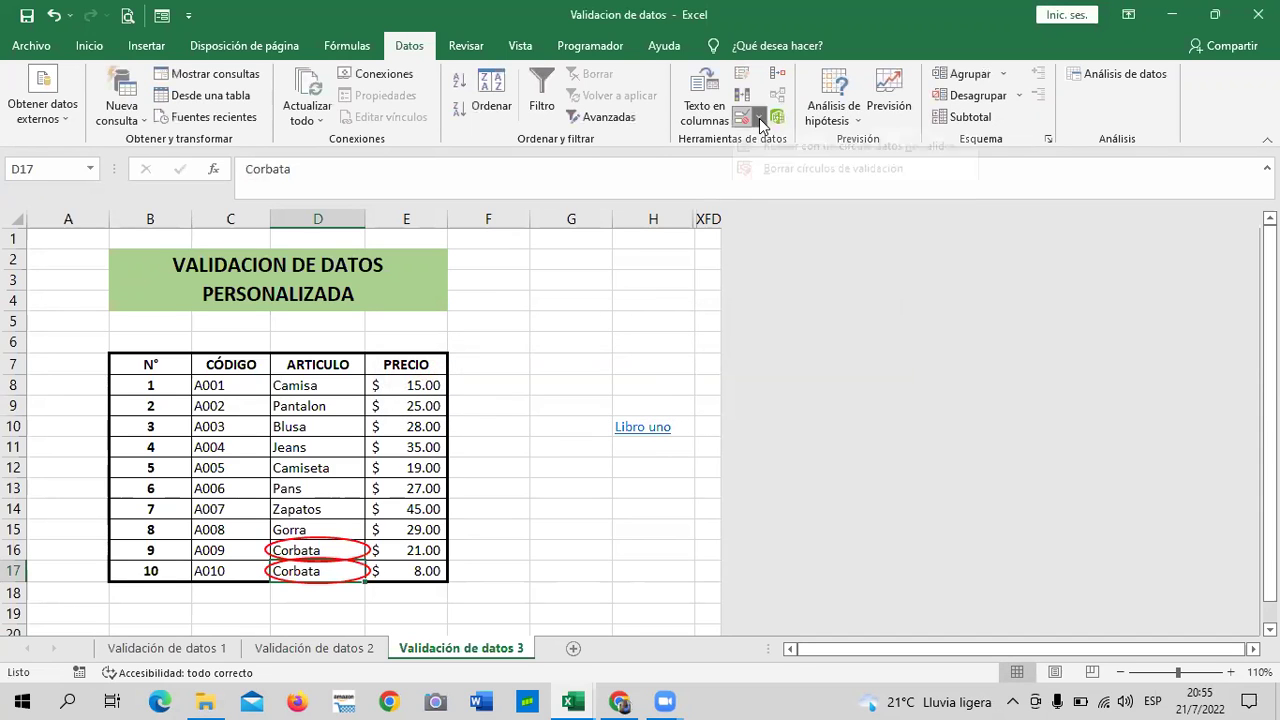
left_click(774, 186)
left_click(619, 432)
left_click(332, 567)
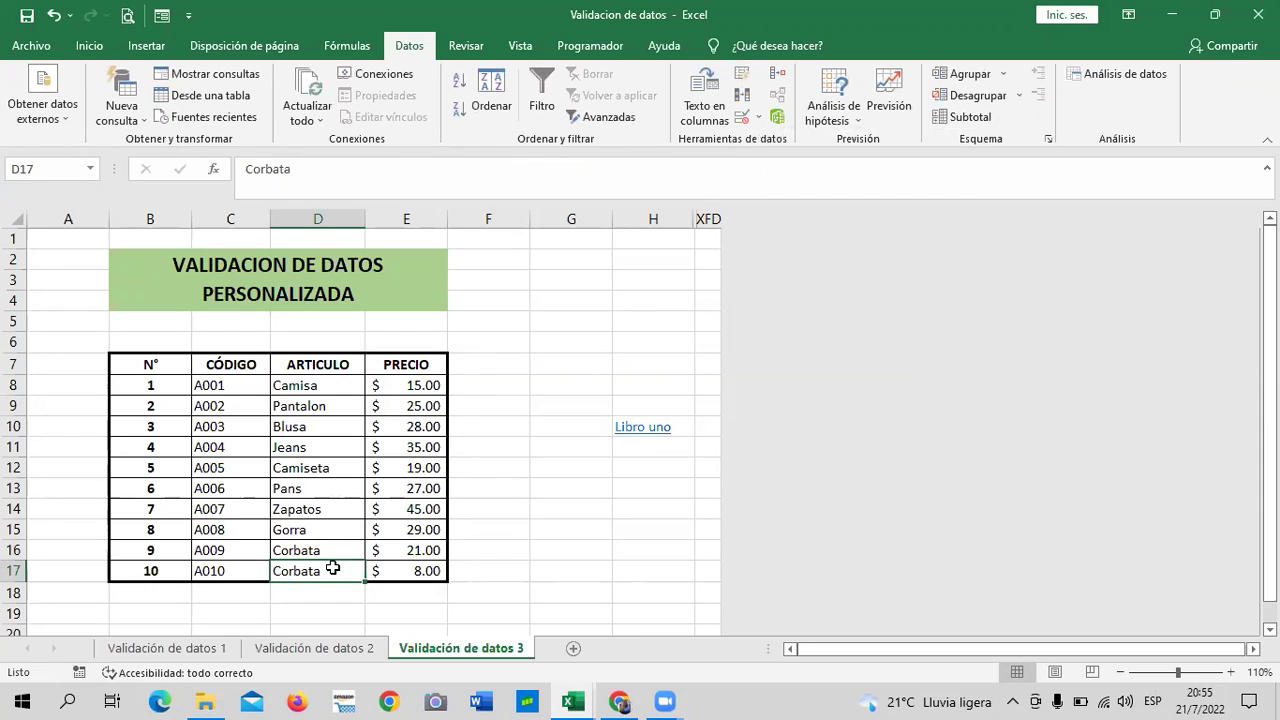
key("Delete")
Step: Enter 'Calcetines' in D17, correcting the mistyped capital A
left_click(542, 543)
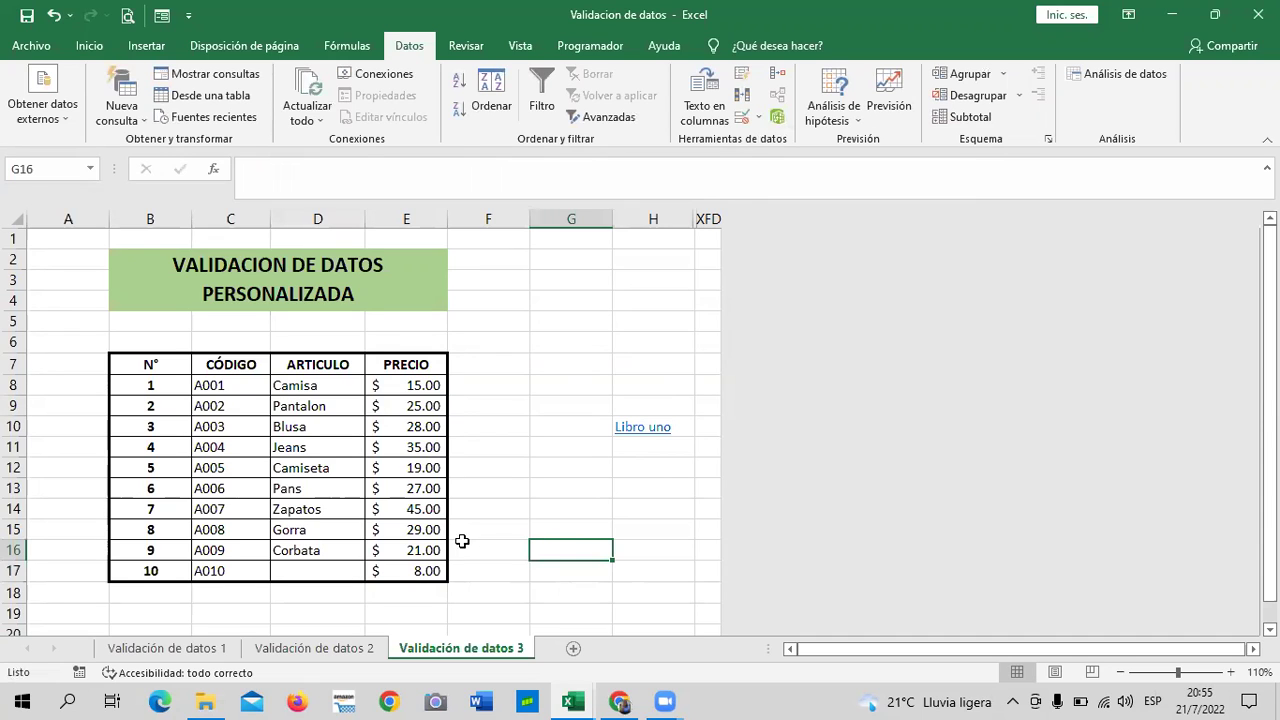
left_click(332, 573)
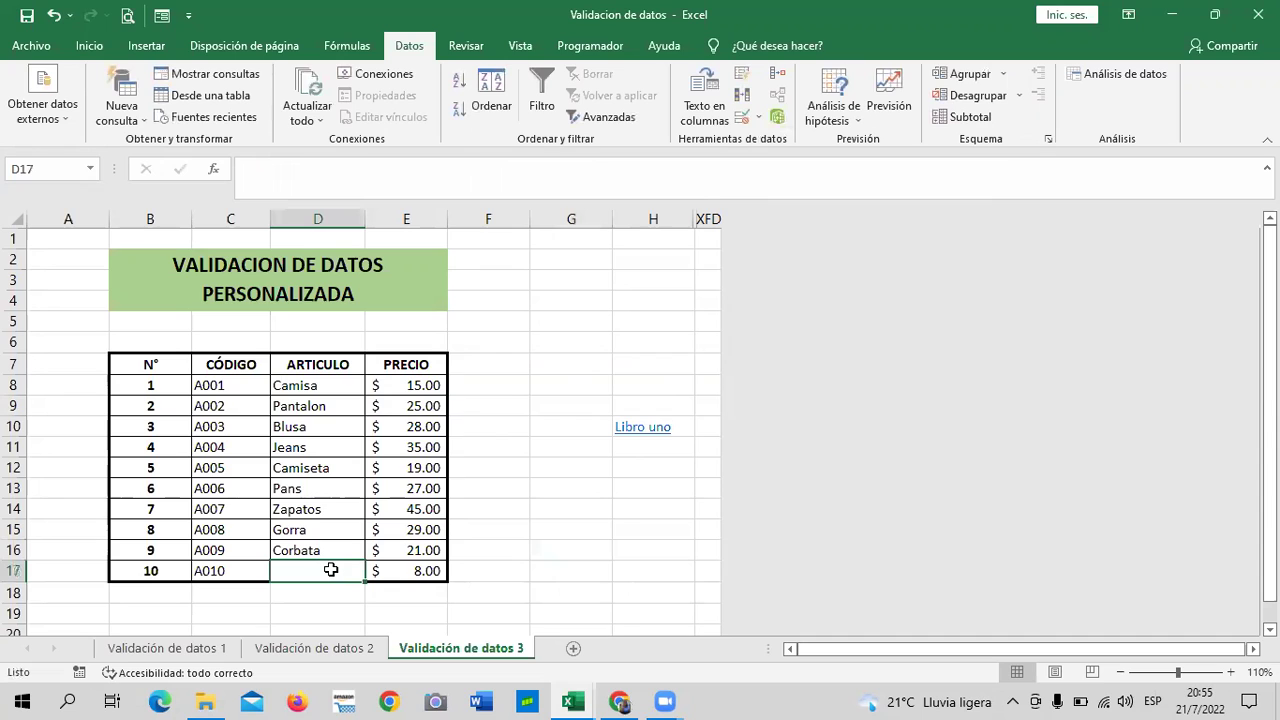
type("CAlcetines")
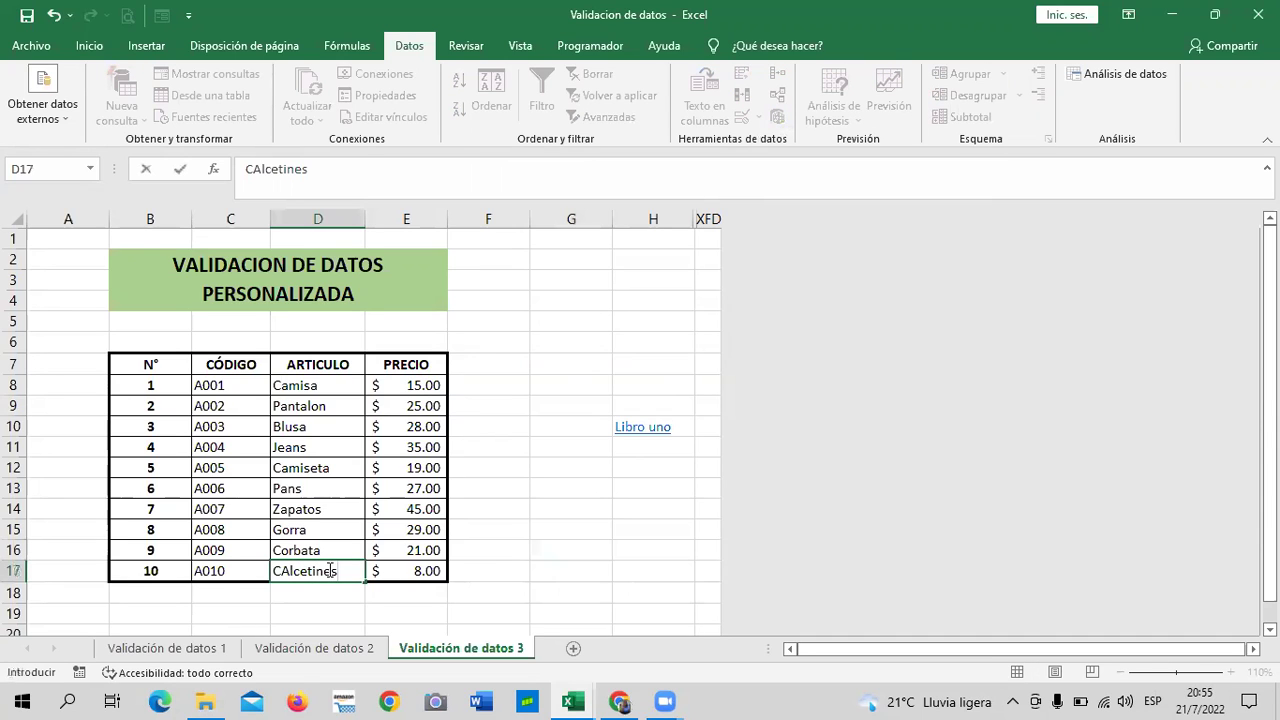
left_click(287, 572)
key("BackSpace")
type("a")
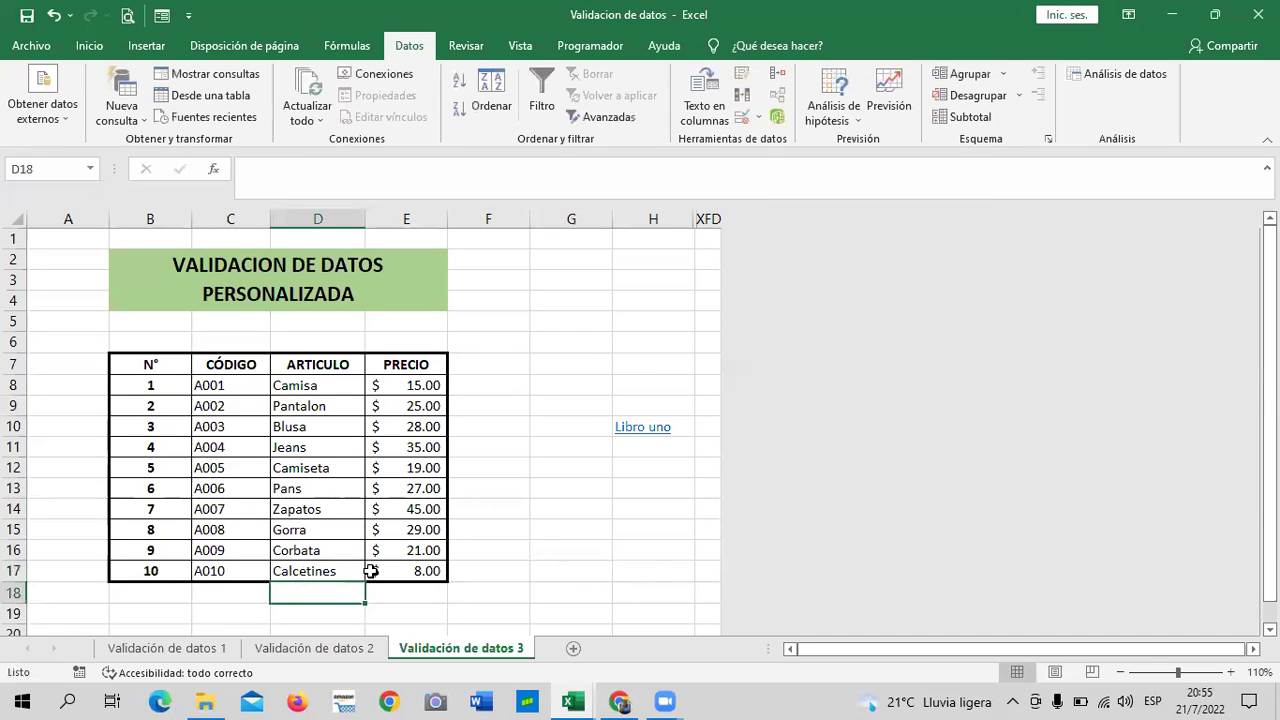
left_click(536, 512)
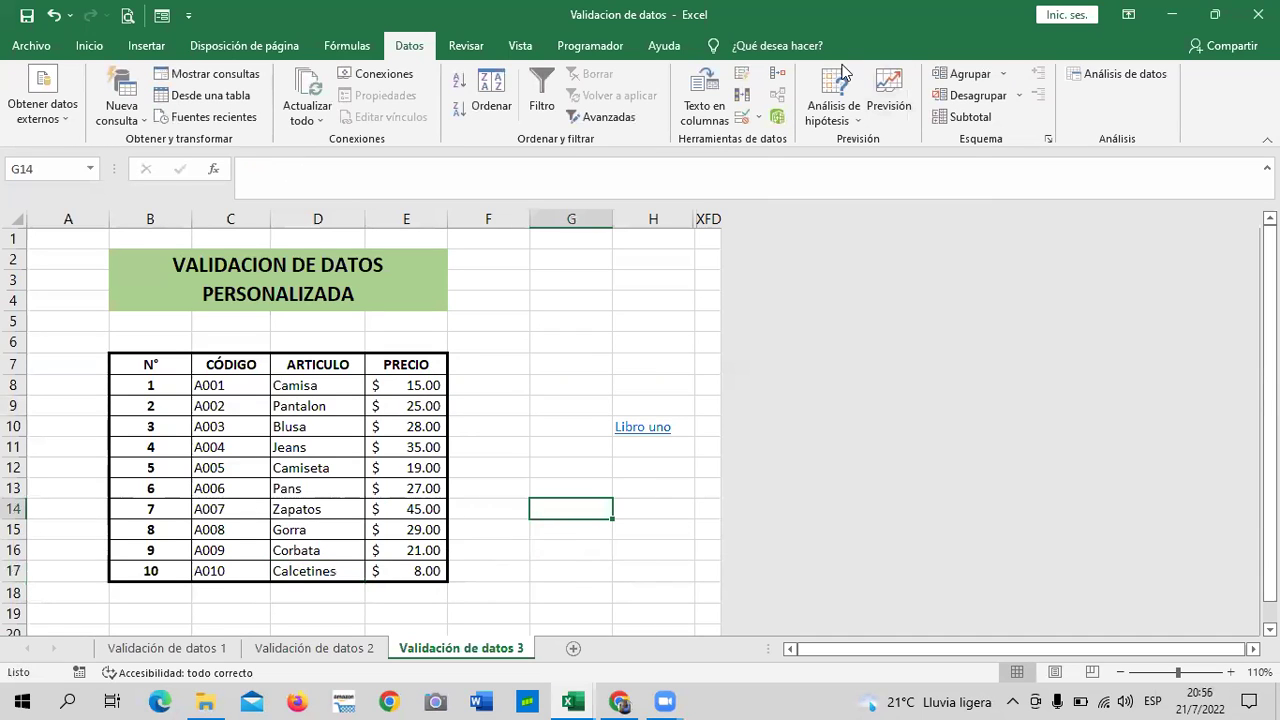
left_click(573, 352)
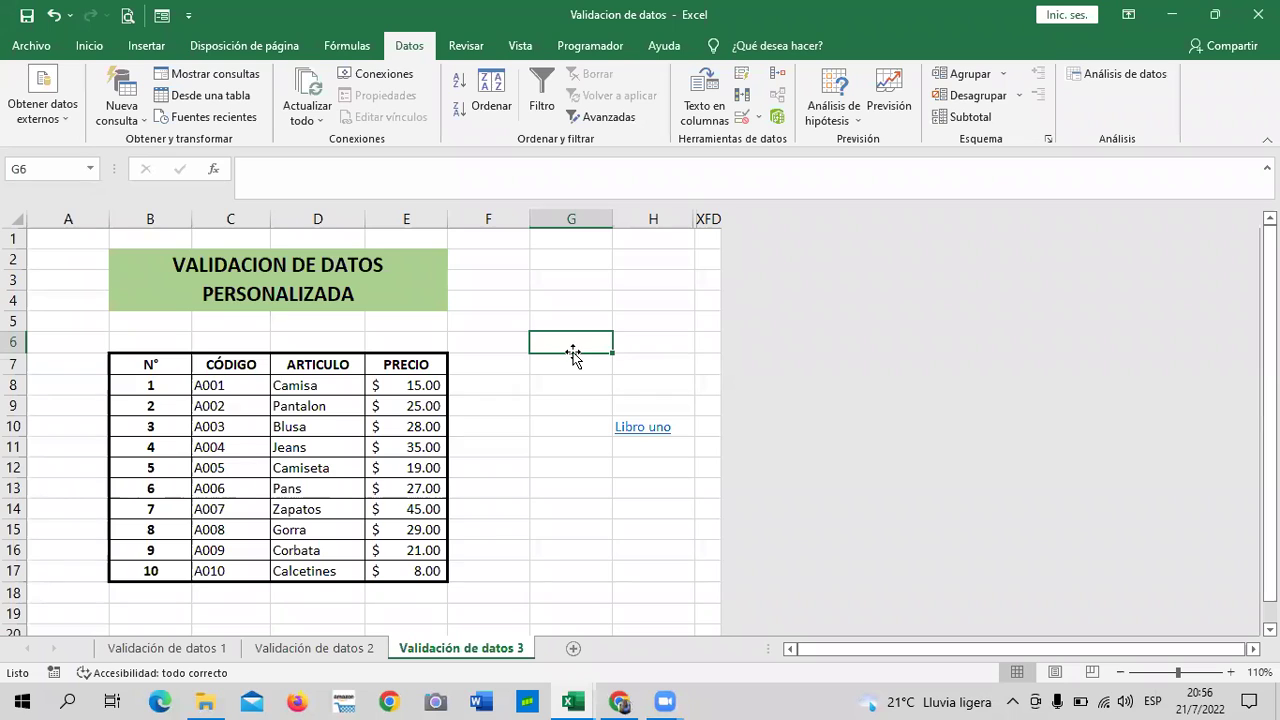
left_click(651, 294)
left_click(566, 566)
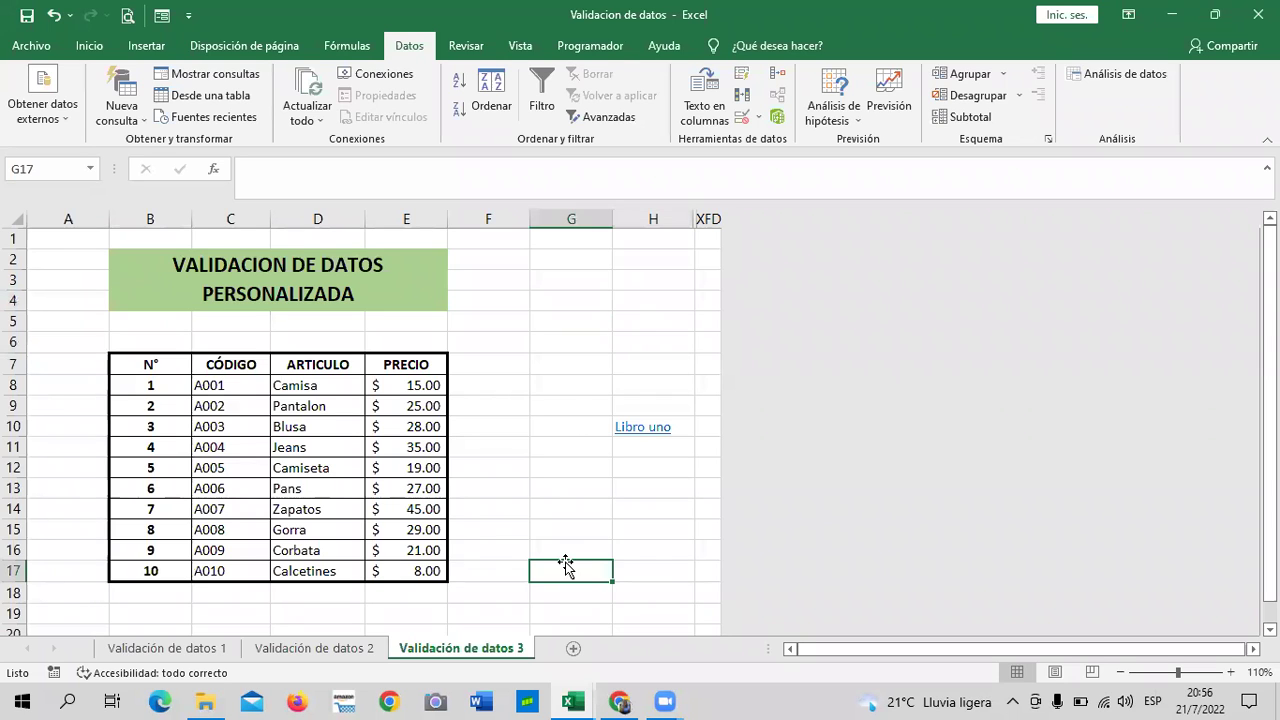
left_click(233, 217)
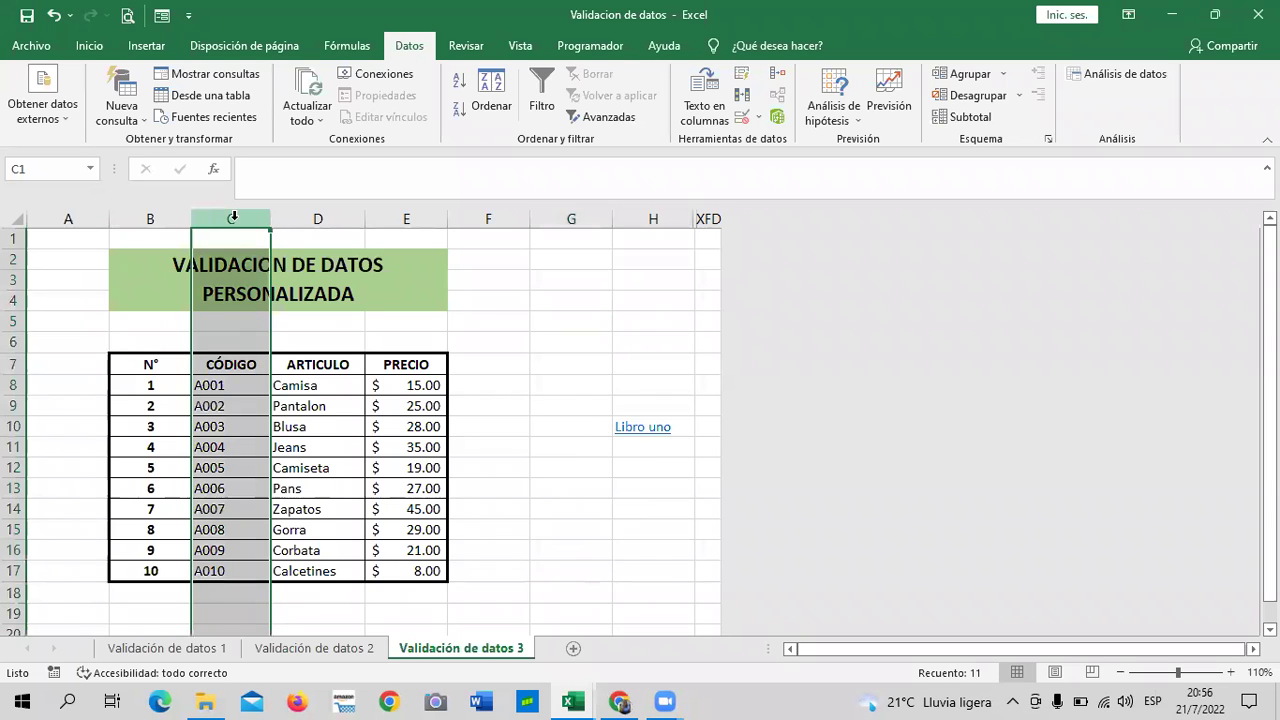
Step: Rewrite the column C validation formula as =contar.si(A:A;A1)=1
left_click(750, 117)
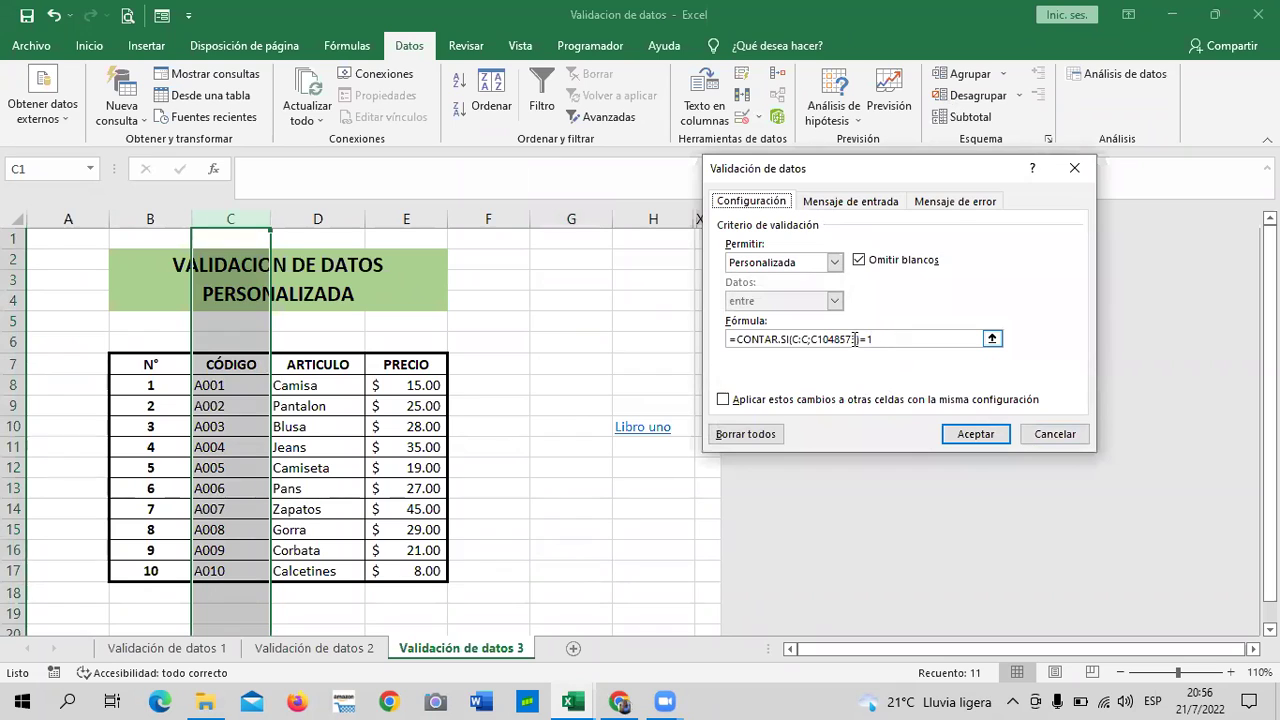
left_click(852, 340)
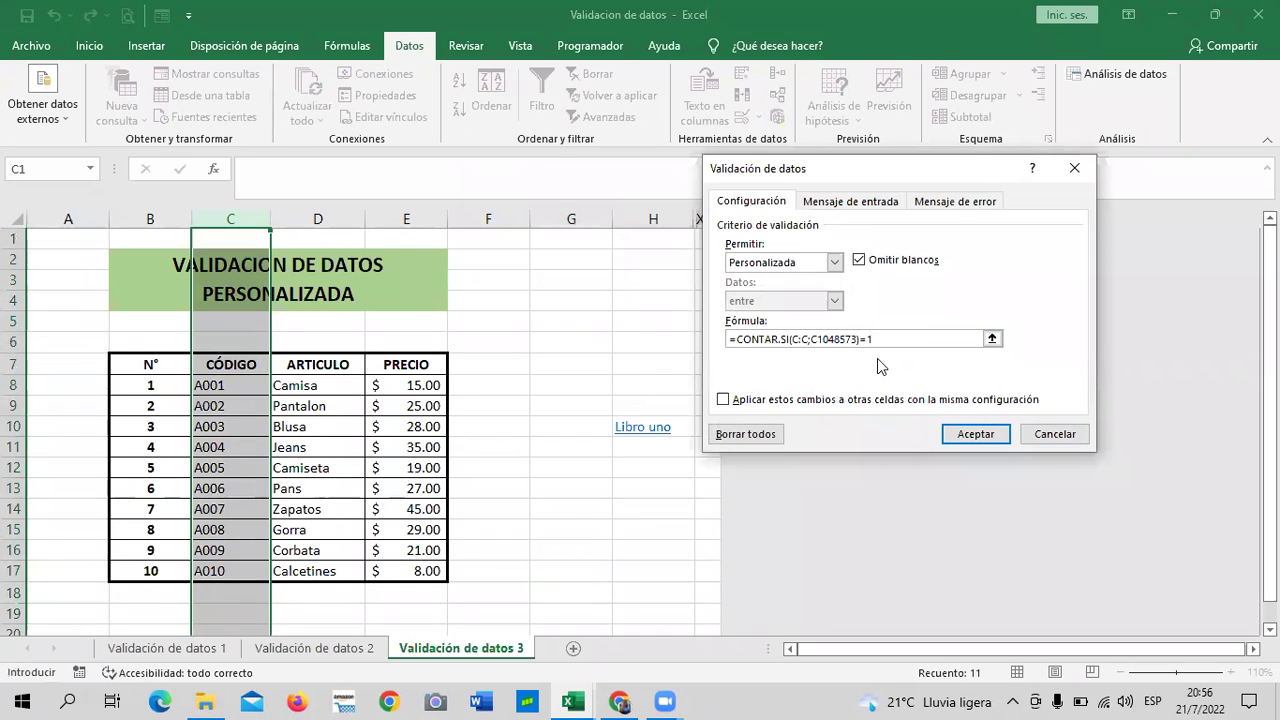
key("BackSpace")
key("BackSpace")
key("BackSpace")
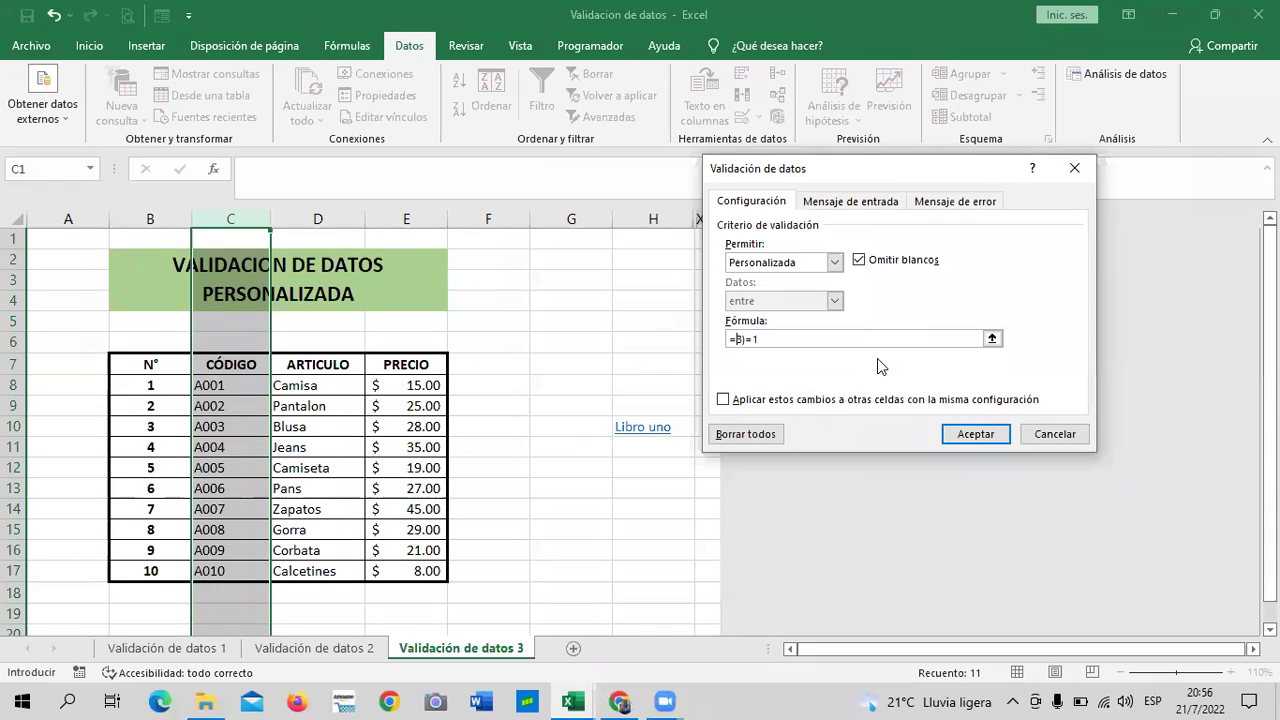
left_click(824, 341)
key("BackSpace")
key("BackSpace")
key("BackSpace")
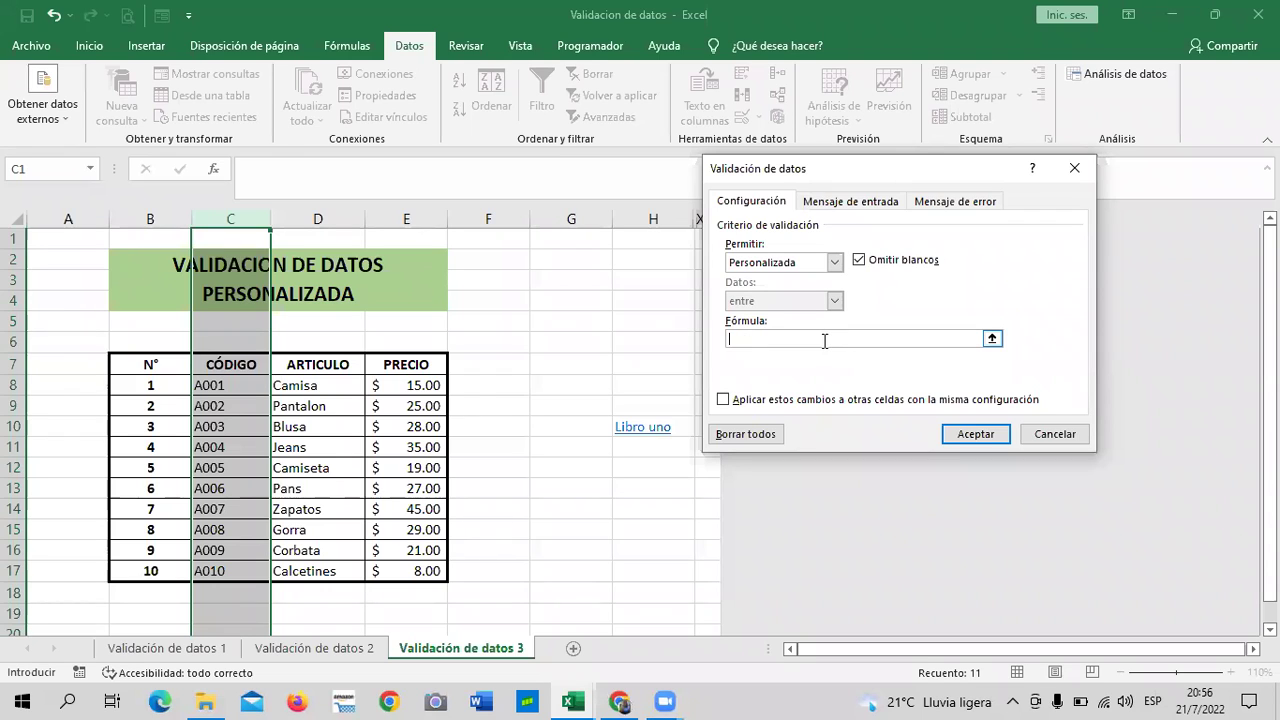
type("=contar.si")
type(")=1")
Step: Apply the rule and change C9 to the duplicate code A001, which is accepted
left_click(962, 435)
left_click(571, 405)
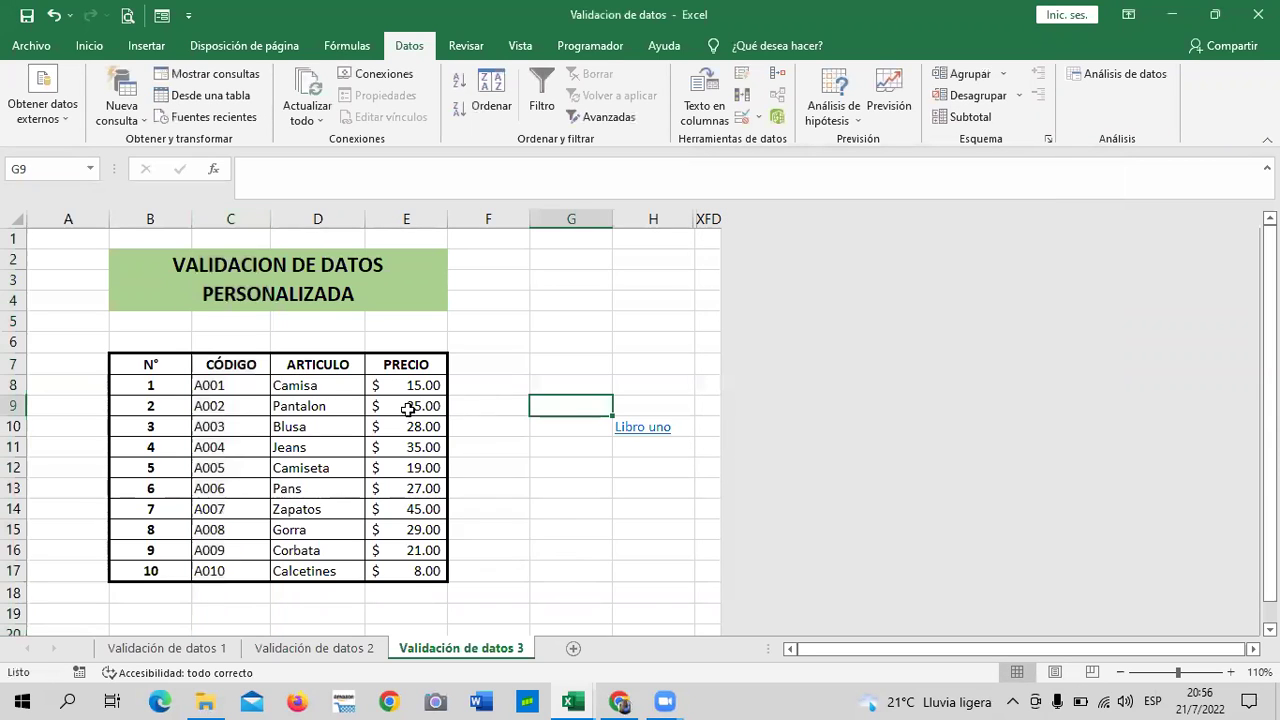
left_click(230, 405)
double_click(241, 404)
key("BackSpace")
type("1")
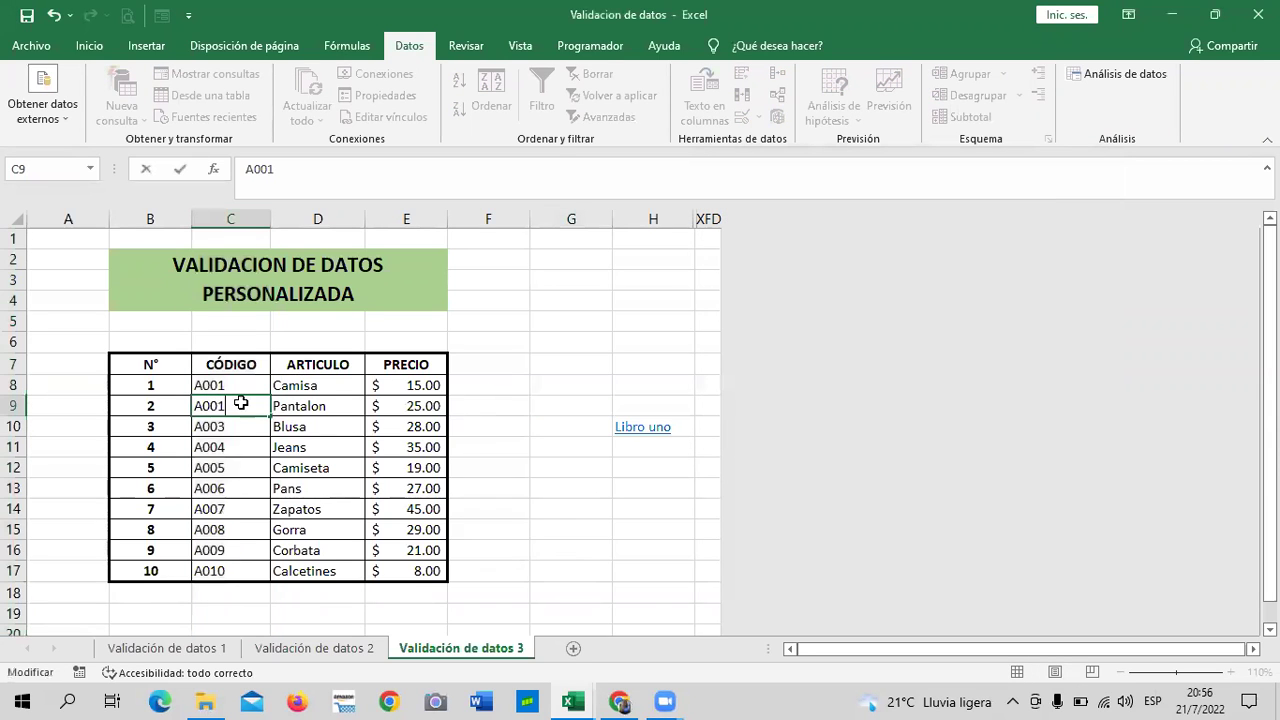
key("Return")
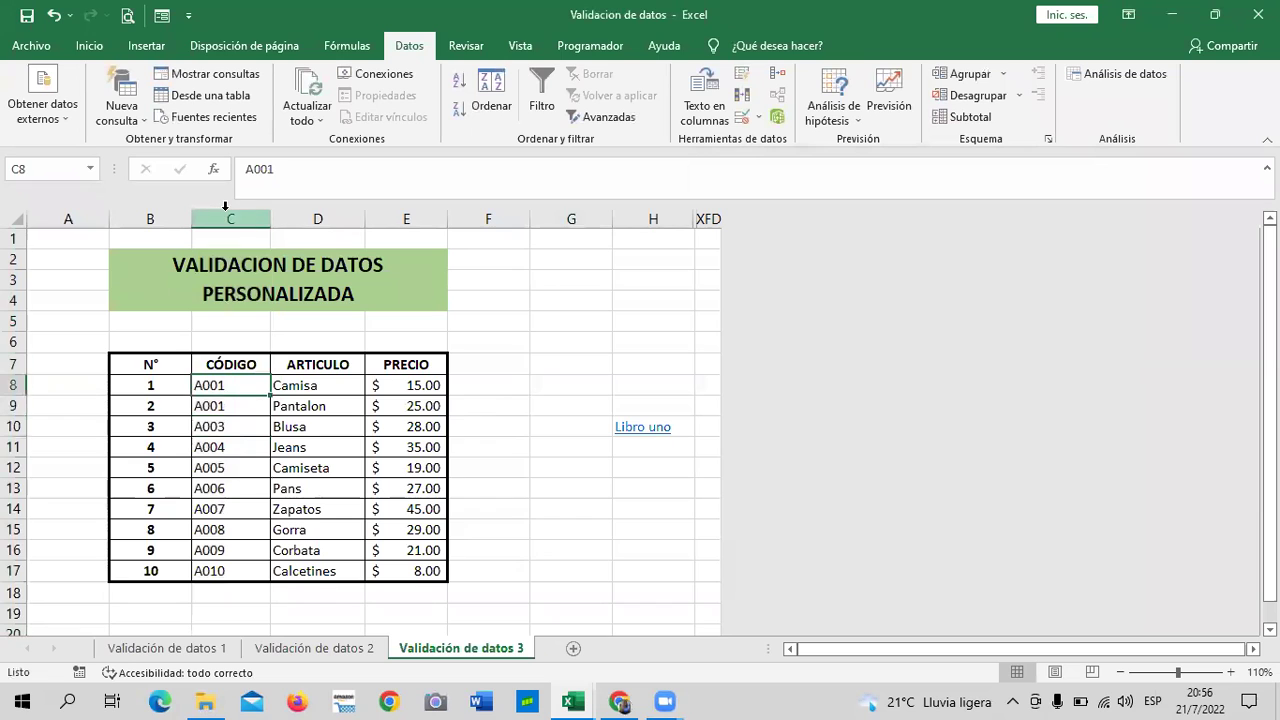
Step: Change C17 from A010 to the duplicate A009, which is also accepted
left_click(256, 216)
left_click(583, 340)
double_click(236, 571)
key("BackSpace")
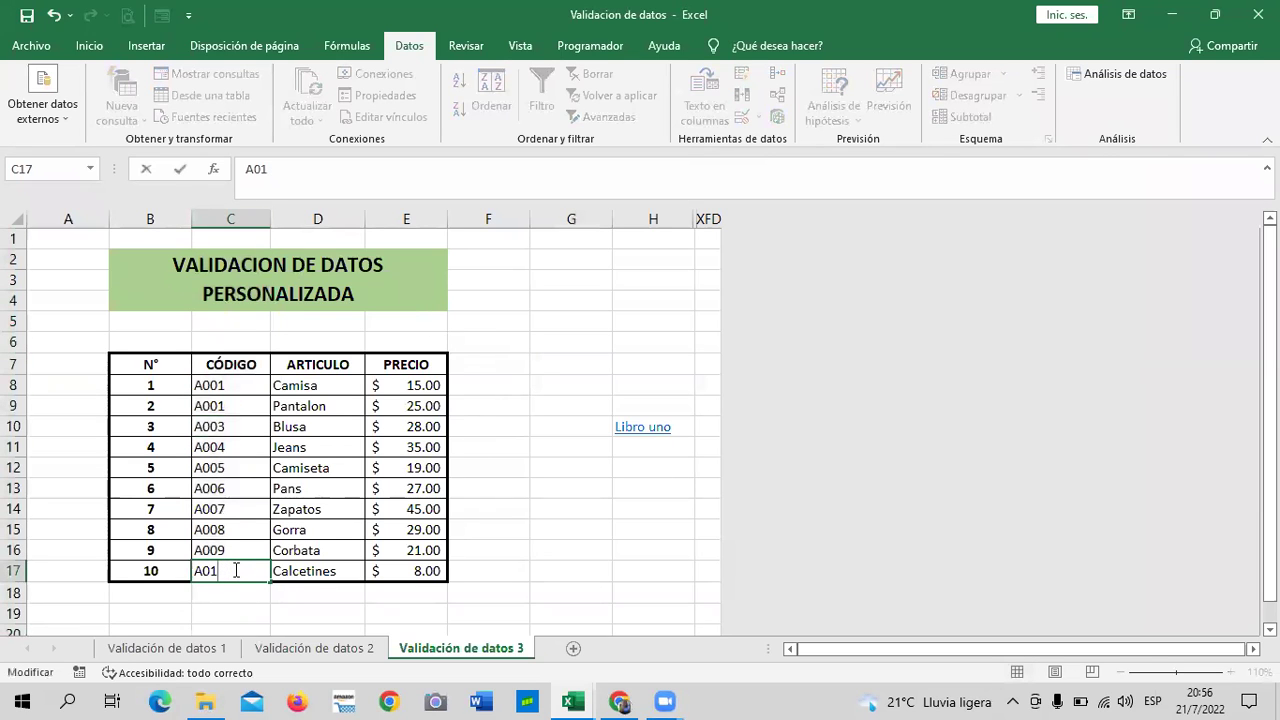
key("BackSpace")
type("09")
key("Return")
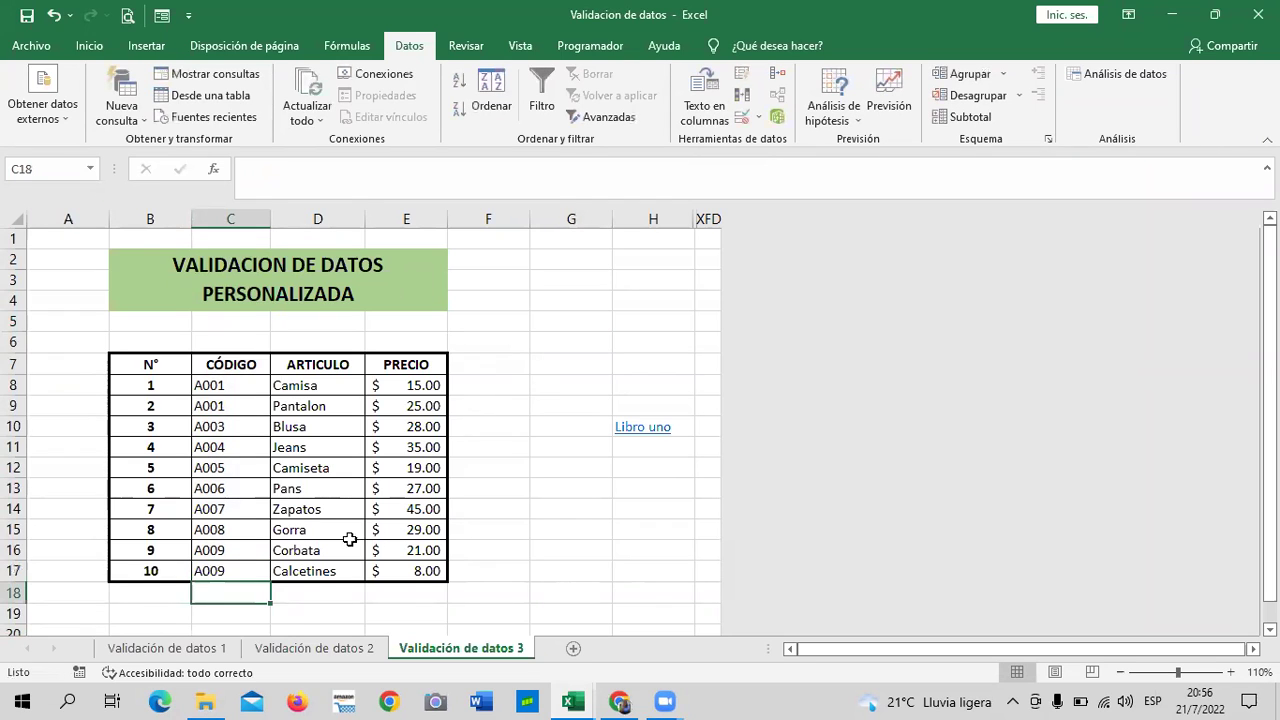
left_click(600, 470)
left_click(243, 219)
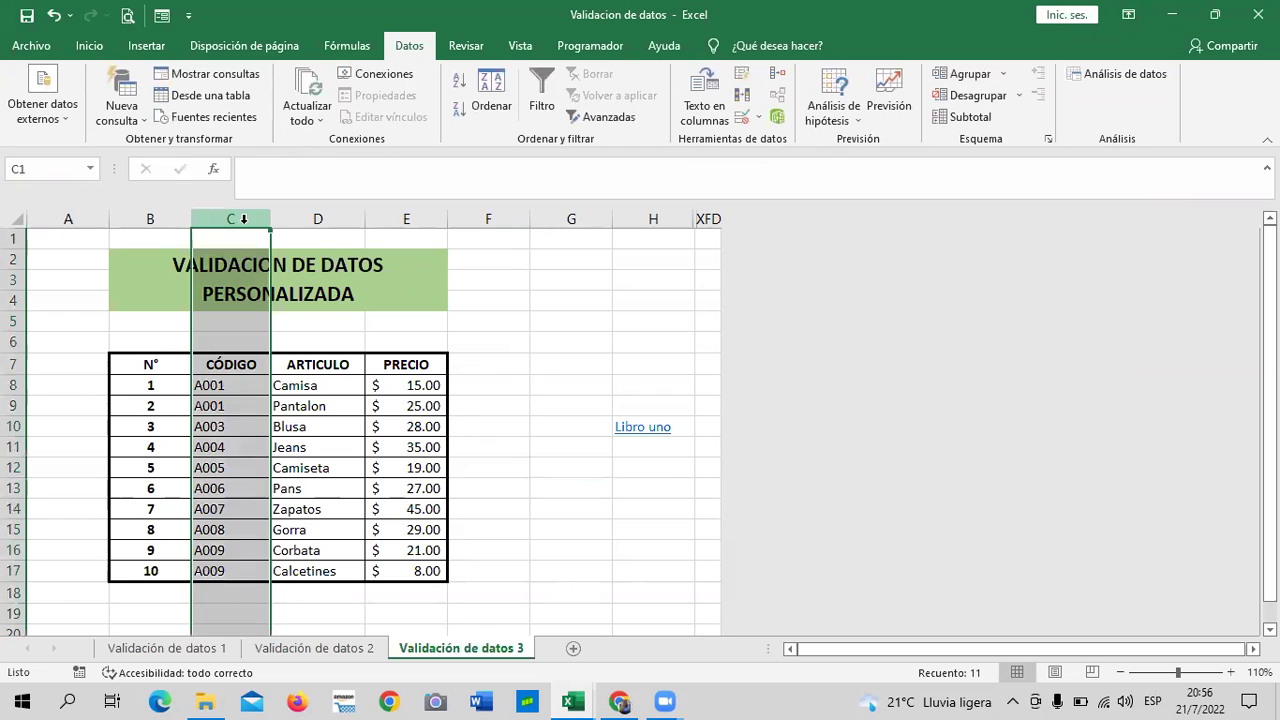
Step: Change the formula's A:A and A1 references to C:C and C1, then apply it
left_click(743, 120)
left_click(799, 339)
key("BackSpace")
key("BackSpace")
type("CONTAR.SI(C:A;A1)=1")
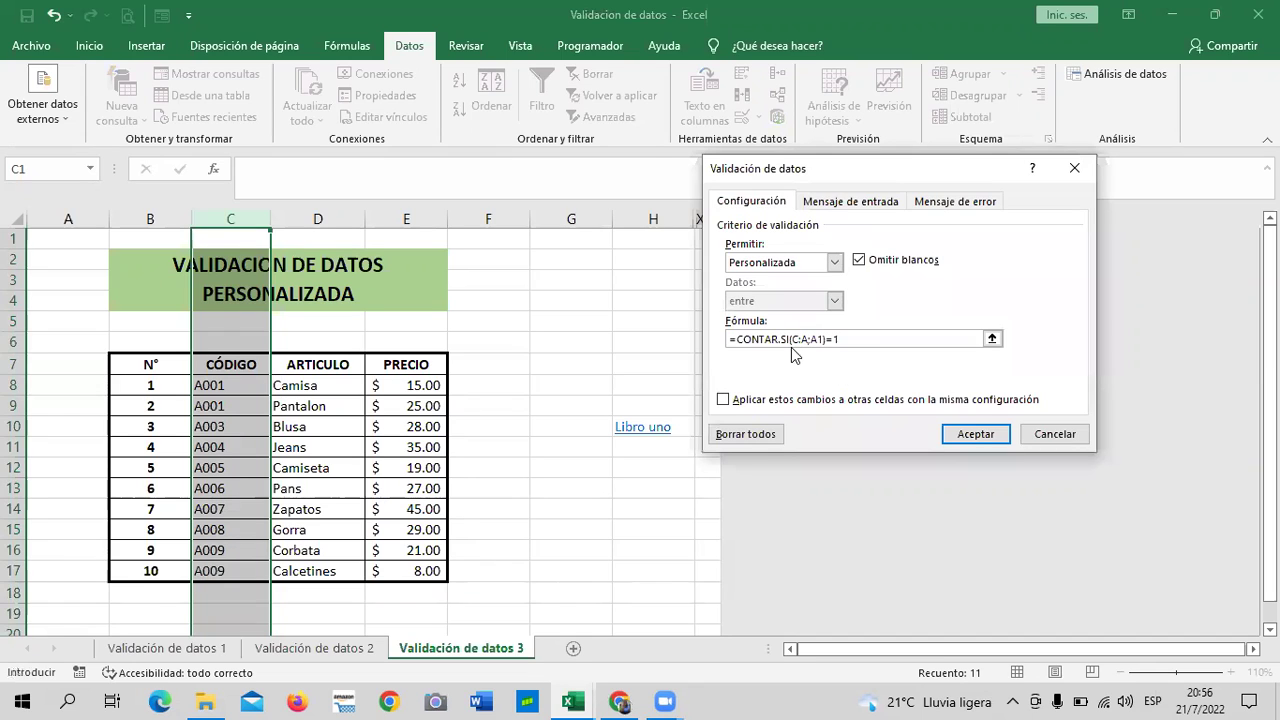
key("BackSpace")
type("C")
left_click(818, 339)
key("BackSpace")
type("C")
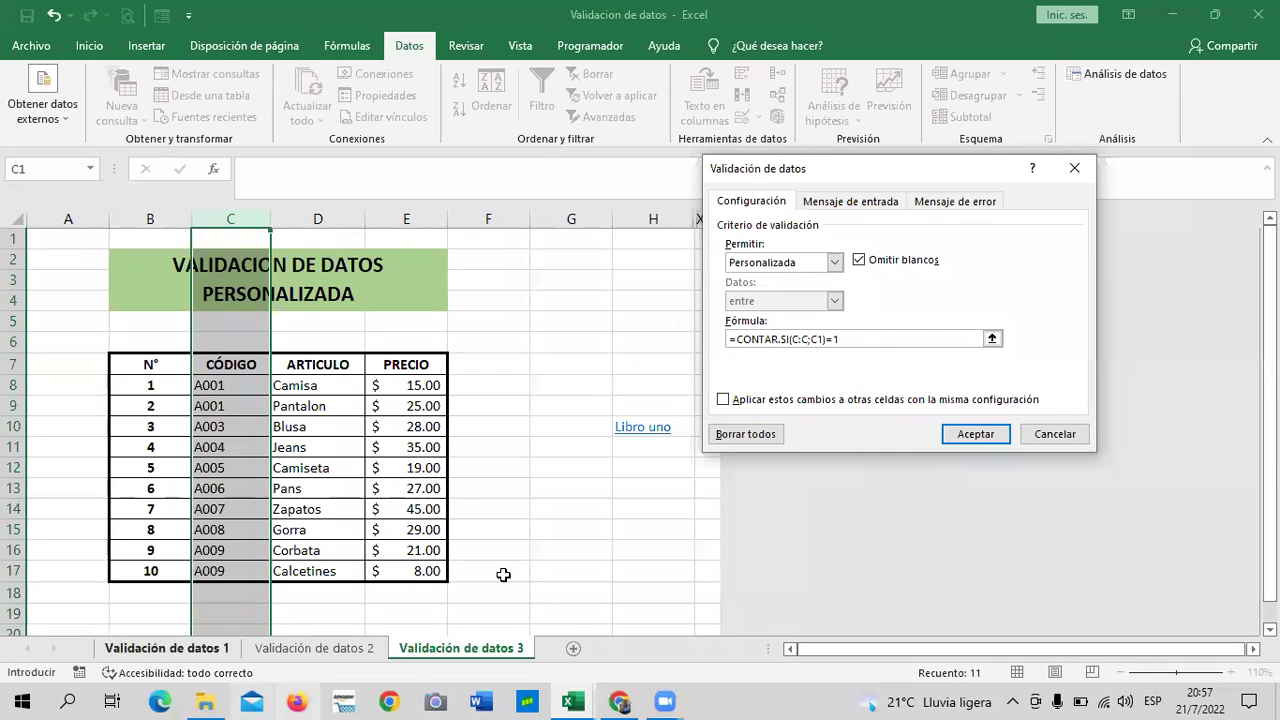
left_click(952, 434)
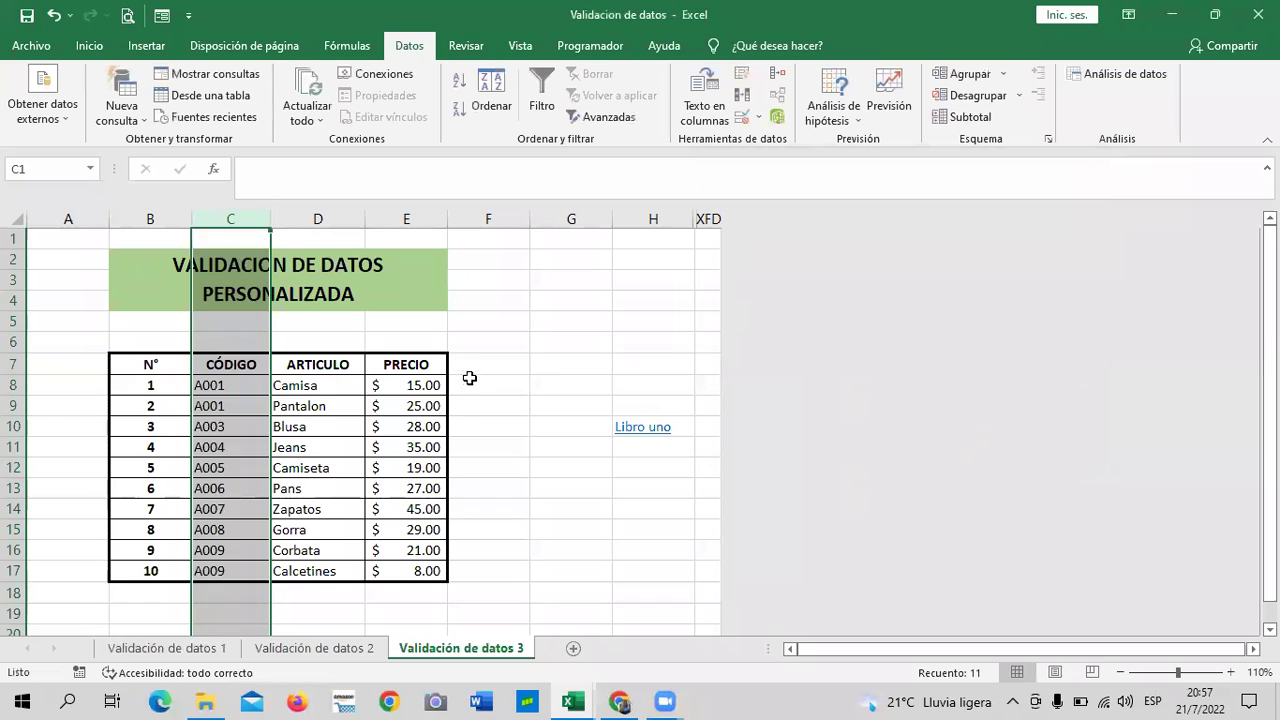
Step: Restore C9 to the unique code A002
left_click(468, 374)
left_click(247, 406)
double_click(247, 406)
key("BackSpace")
type("2")
key("Return")
Step: Re-enter duplicate A001 in C9, retry after the error alert, and set it back to A002
left_click(247, 406)
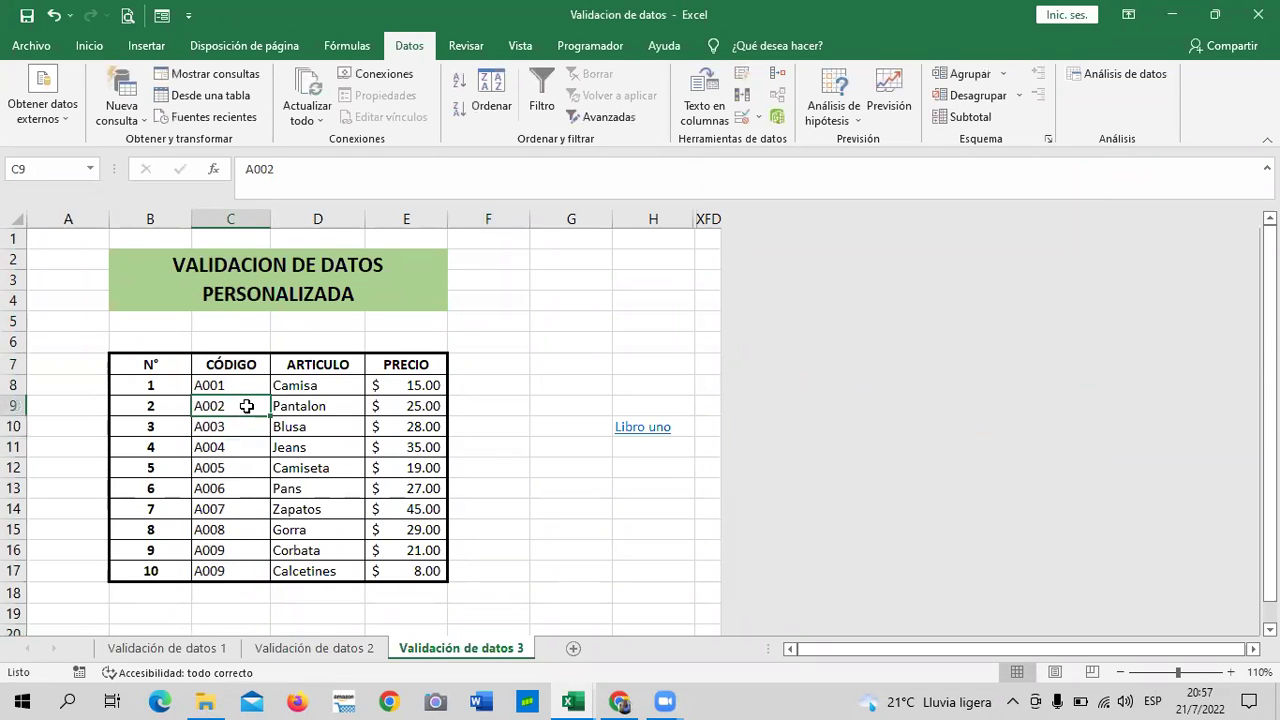
double_click(247, 406)
key("BackSpace")
type("1")
key("Return")
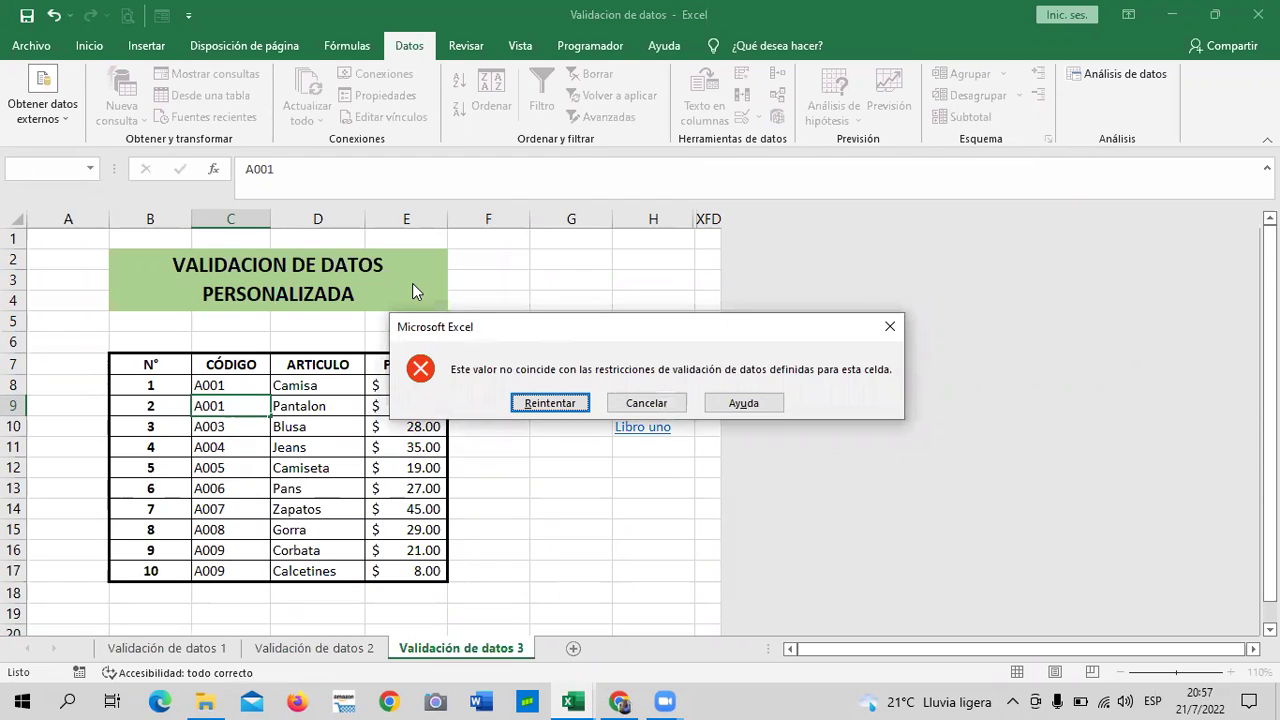
left_click(551, 402)
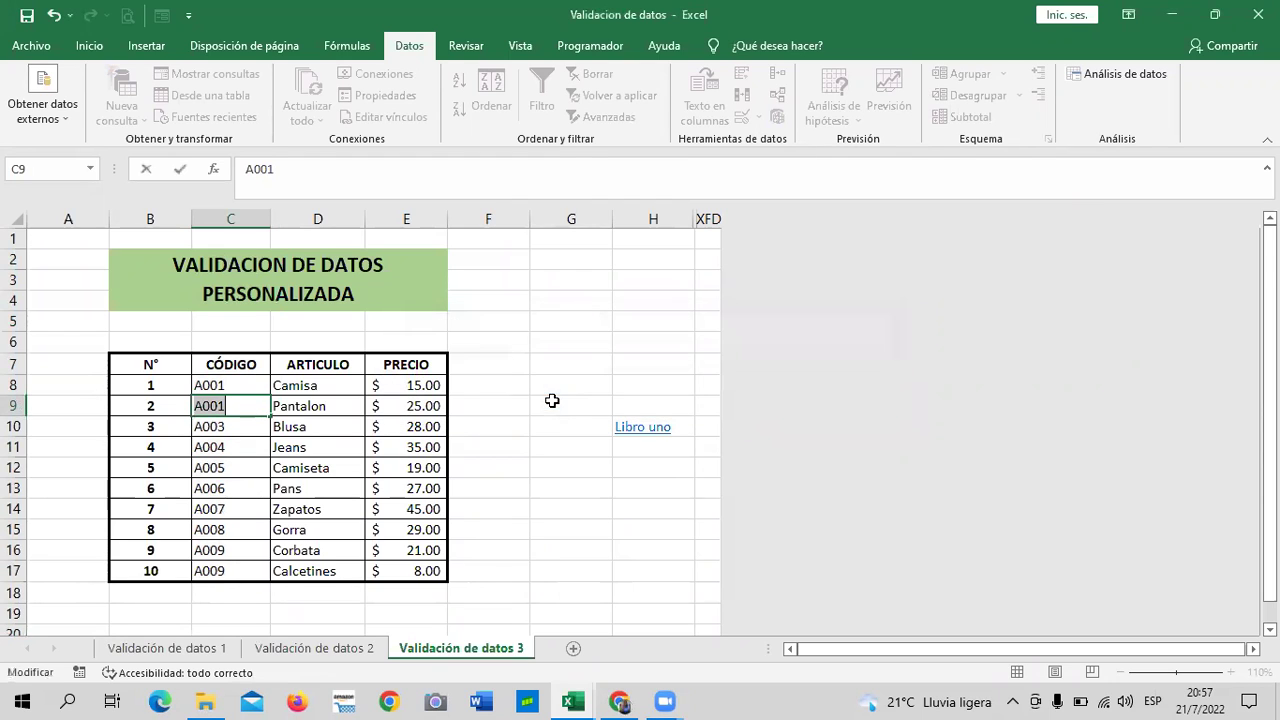
double_click(214, 410)
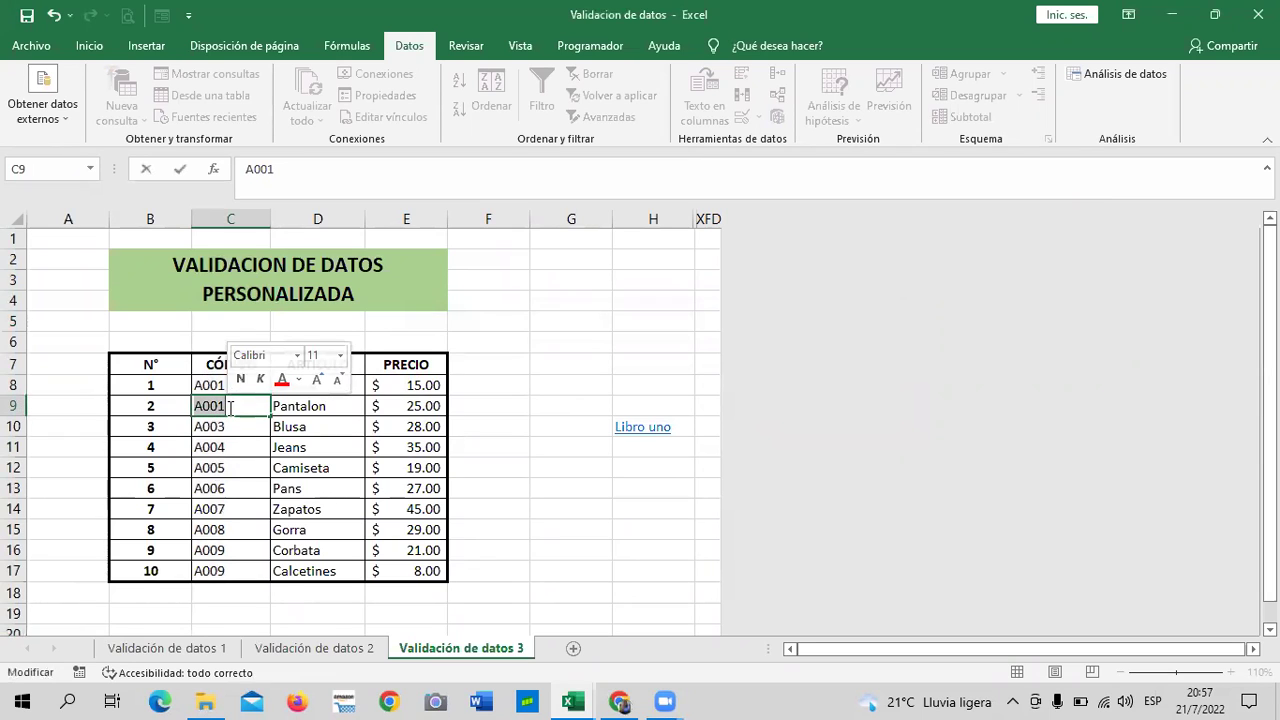
left_click(231, 407)
key("BackSpace")
type("2")
key("Return")
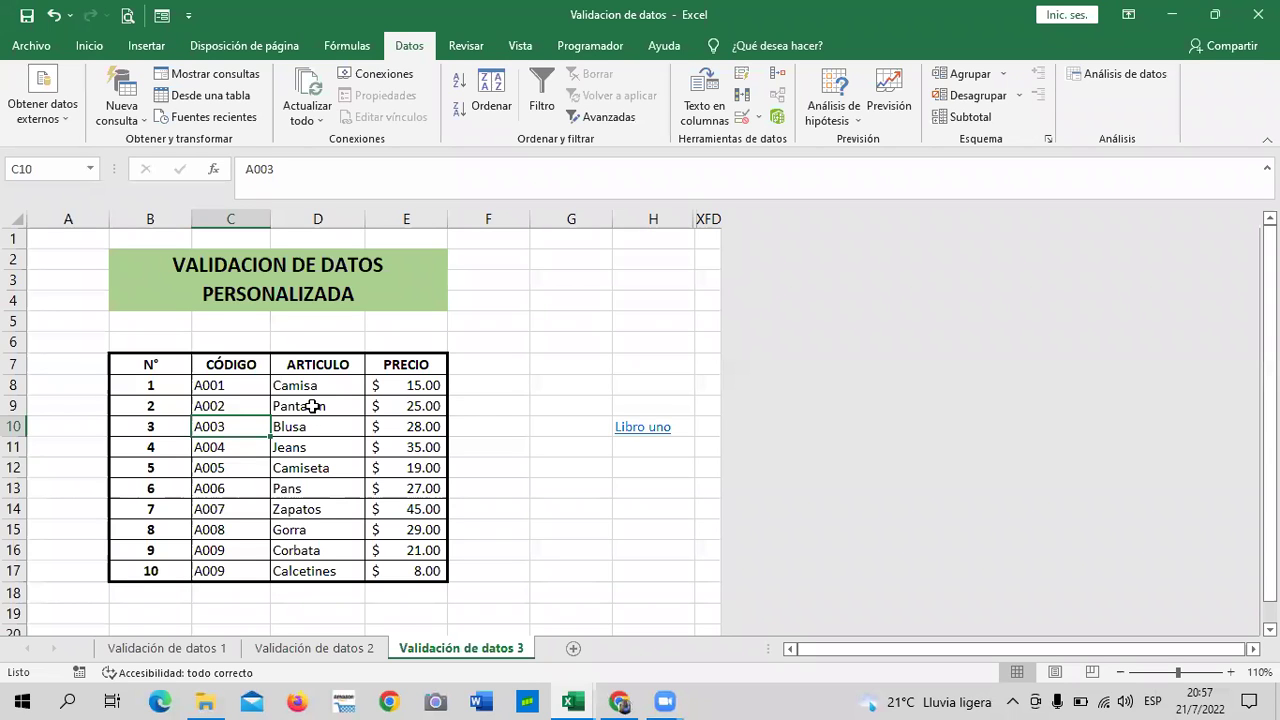
Step: Open the 3.11 Laboratorio quiz at question 2, then return to the Validacion de datos workbook
left_click(619, 701)
scroll(1114, 183, "up", 2)
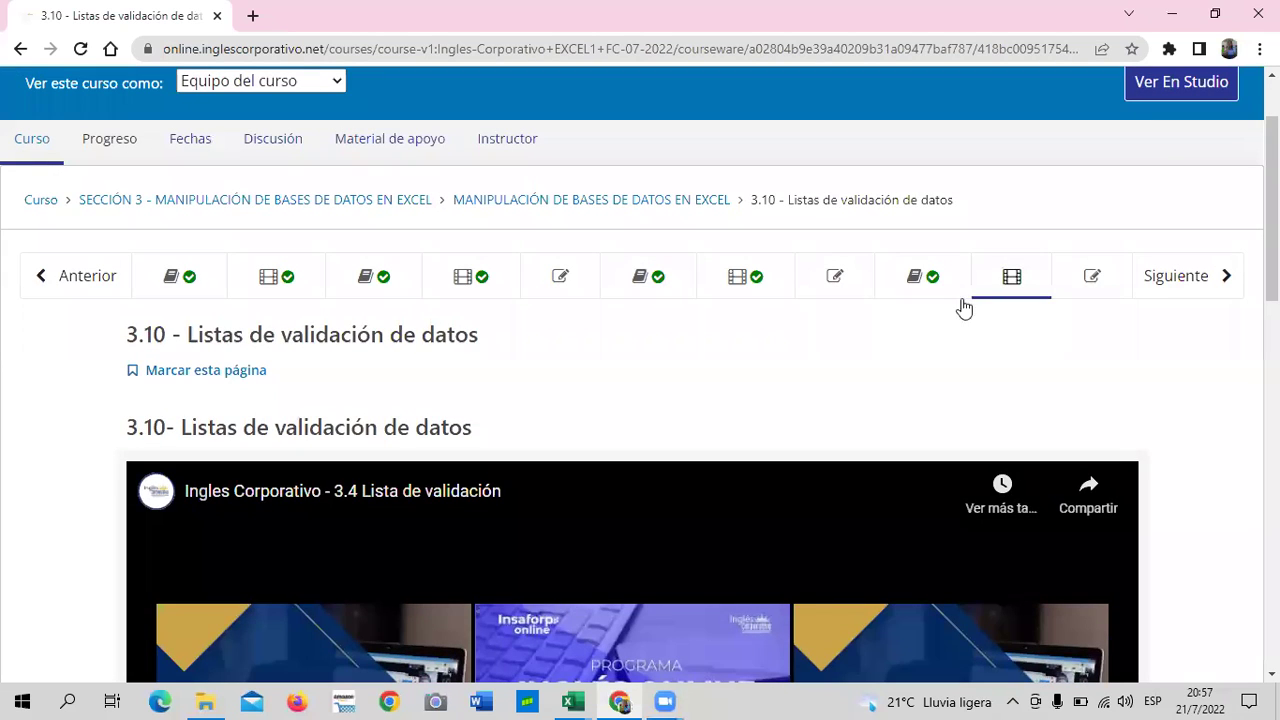
left_click(1095, 278)
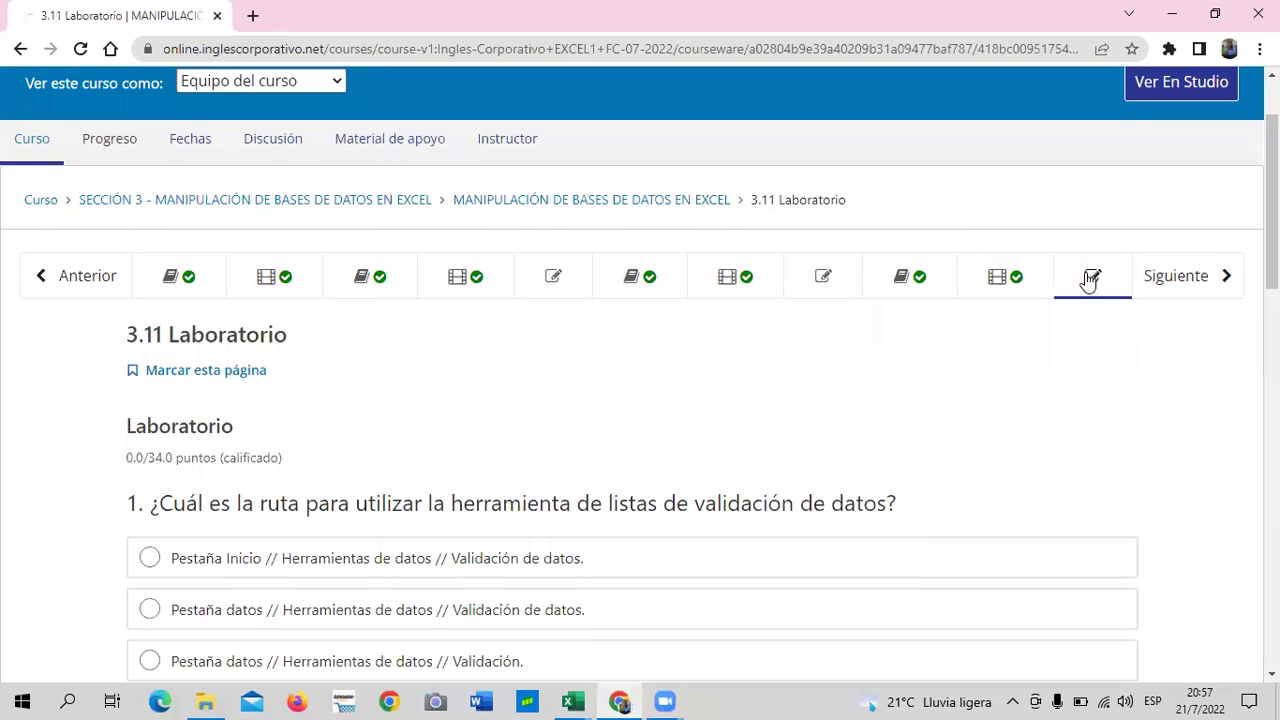
scroll(1086, 280, "down", 2)
scroll(1086, 280, "down", 3)
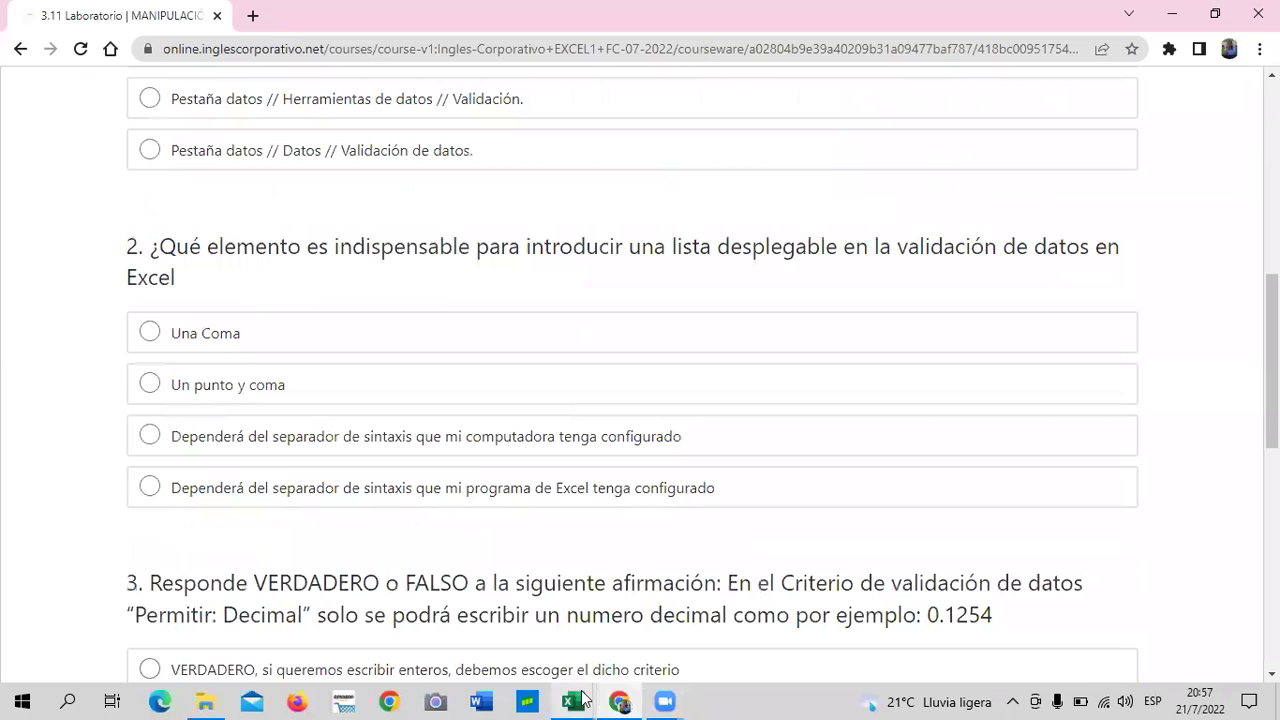
mouse_move(572, 701)
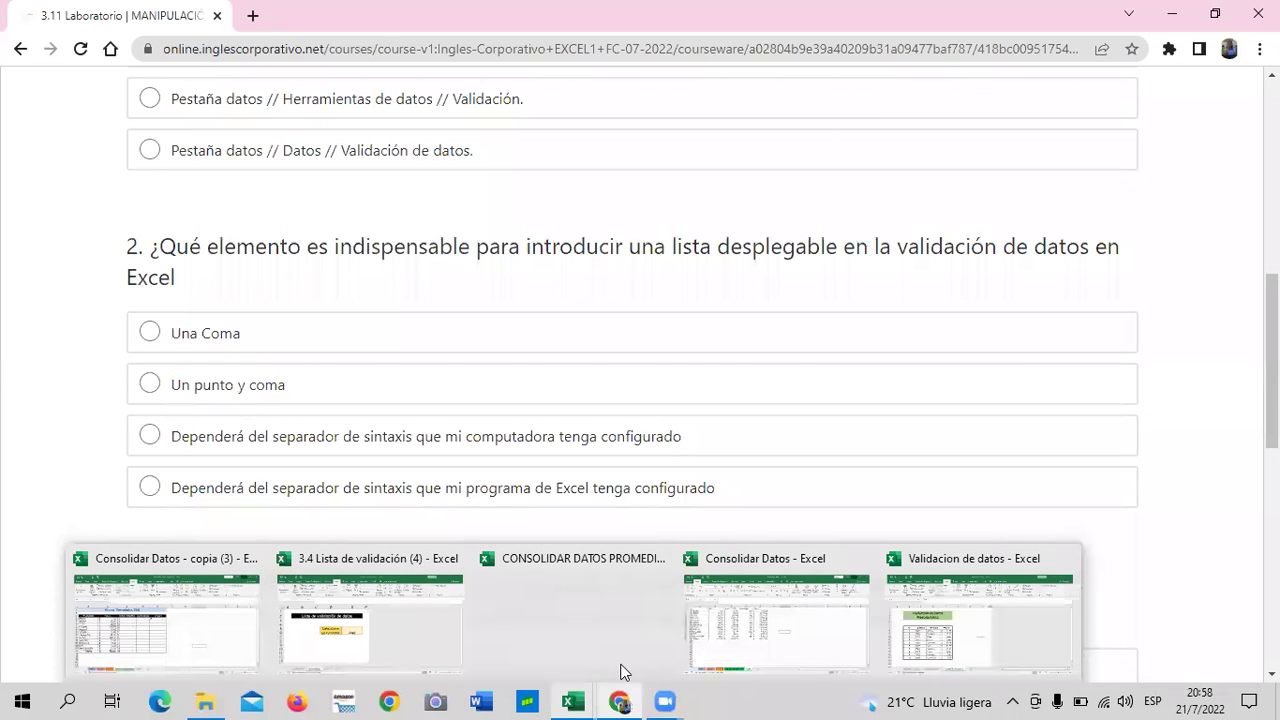
left_click(980, 626)
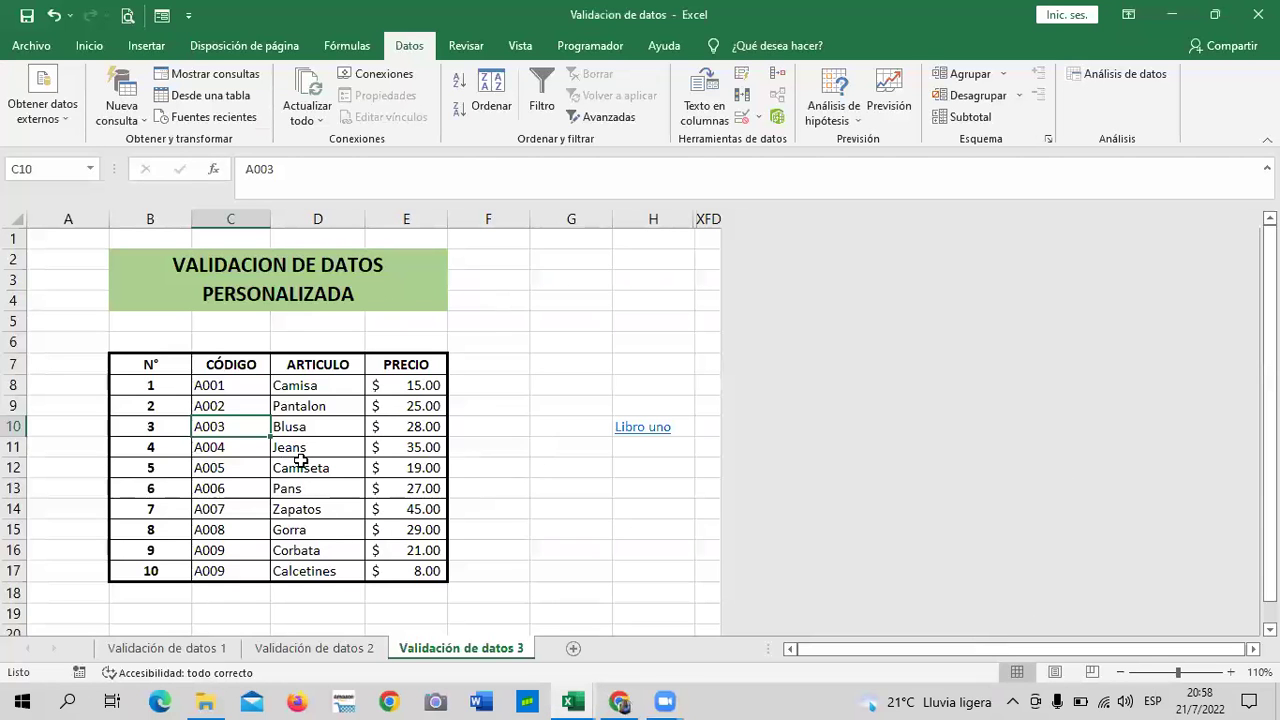
Step: Edit column C's validation formula from =CONTAR.SI(C:C;C1)=1 to =CONTAR.SI(C:C;C1)=2 and confirm it
scroll(302, 460, "down", 1)
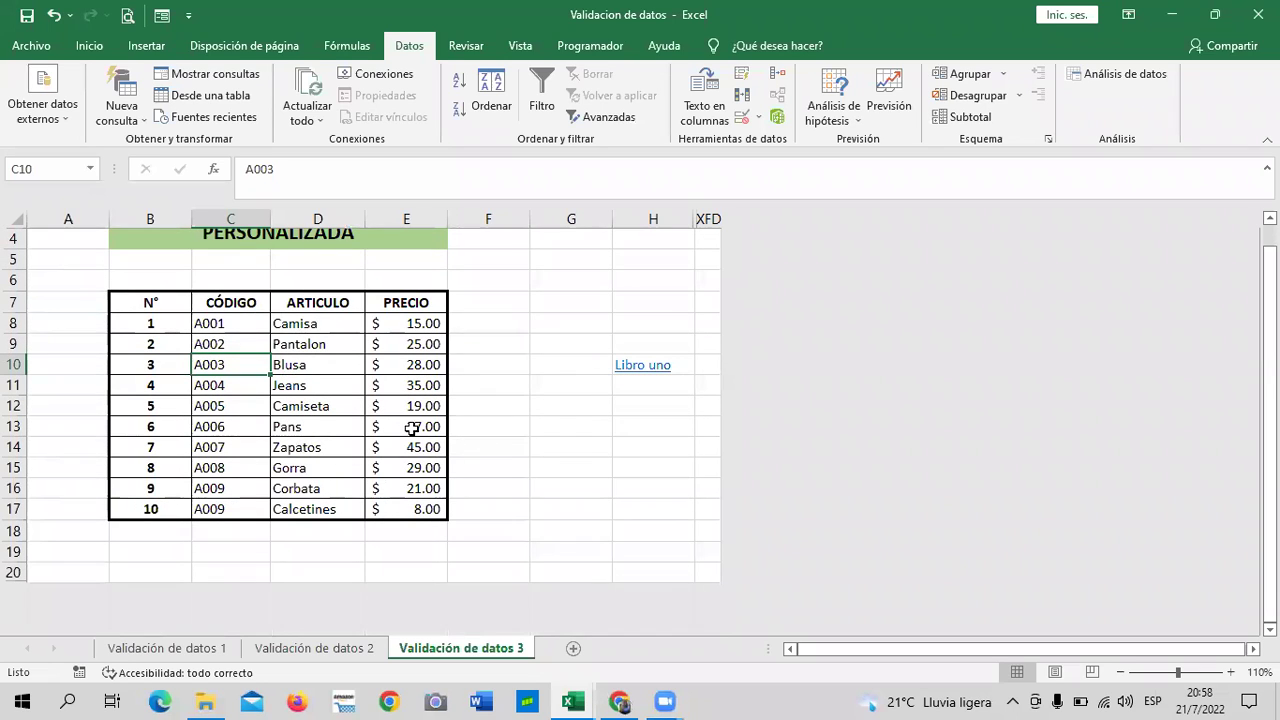
left_click(533, 492)
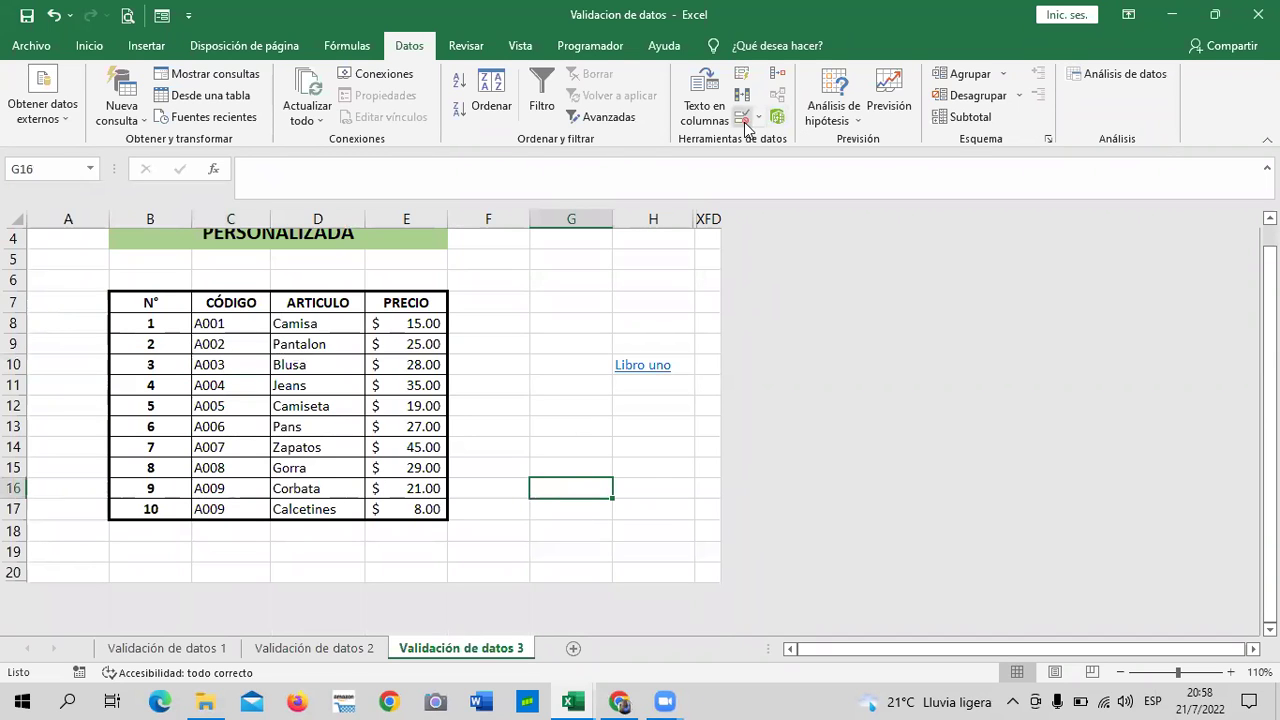
scroll(235, 280, "up", 1)
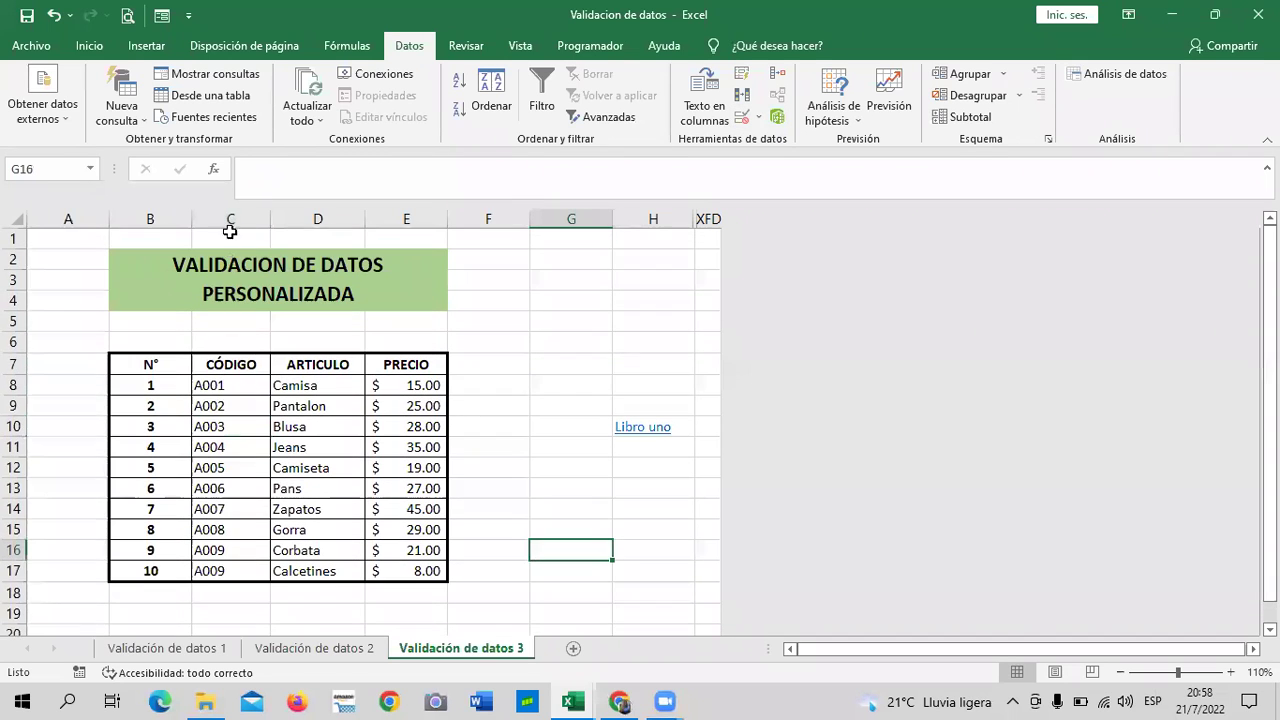
left_click(230, 219)
left_click(742, 120)
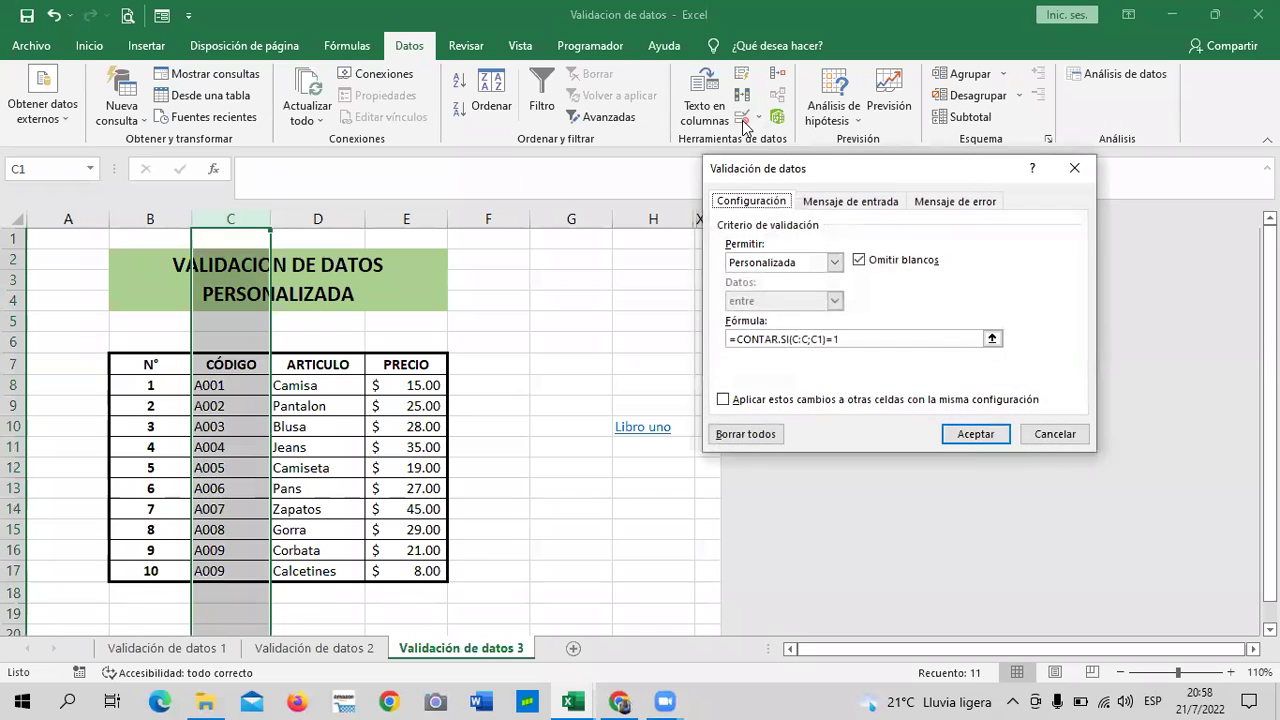
left_click(867, 341)
key("BackSpace")
type("2")
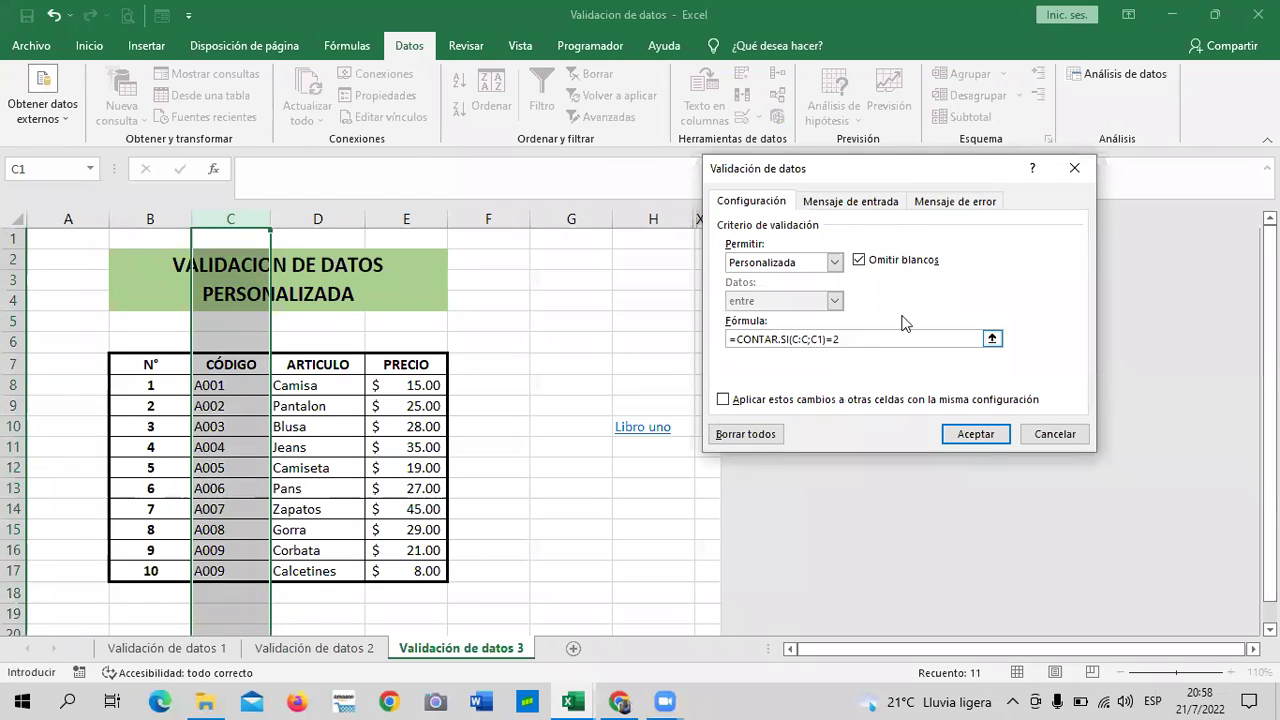
left_click(975, 434)
left_click(548, 361)
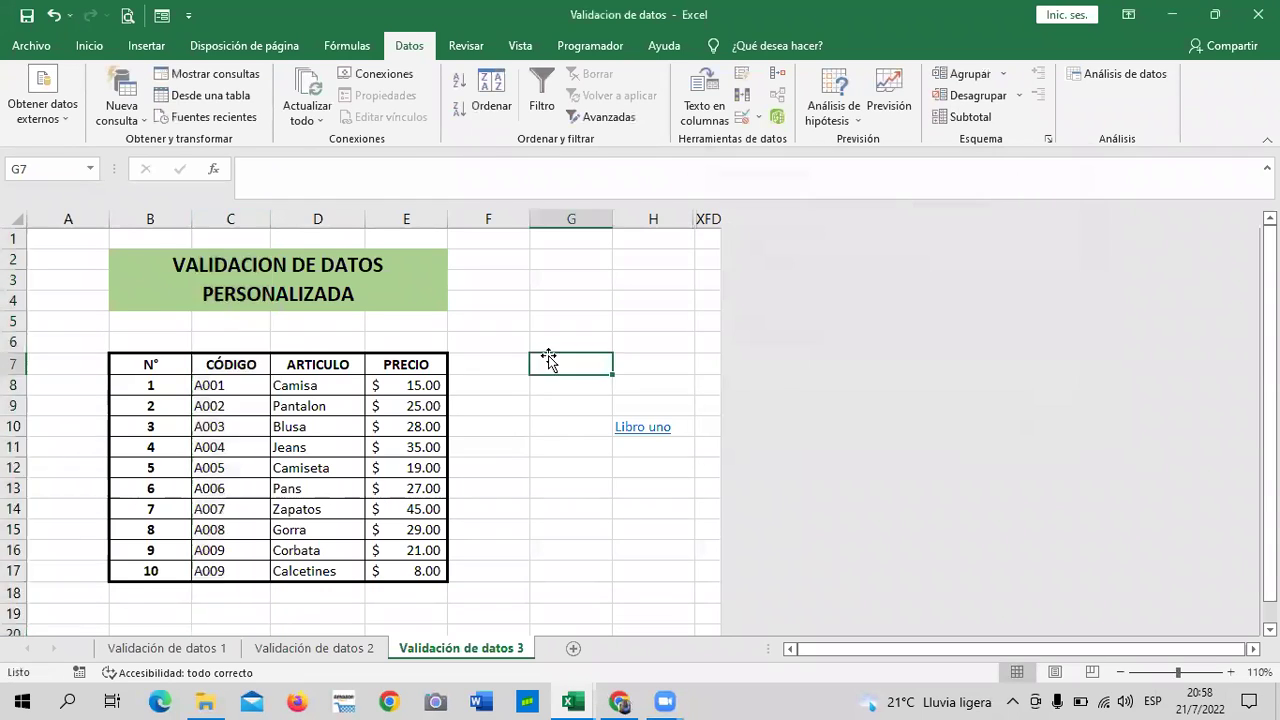
Step: Change the code in C9 from A002 to A001
double_click(226, 405)
key("BackSpace")
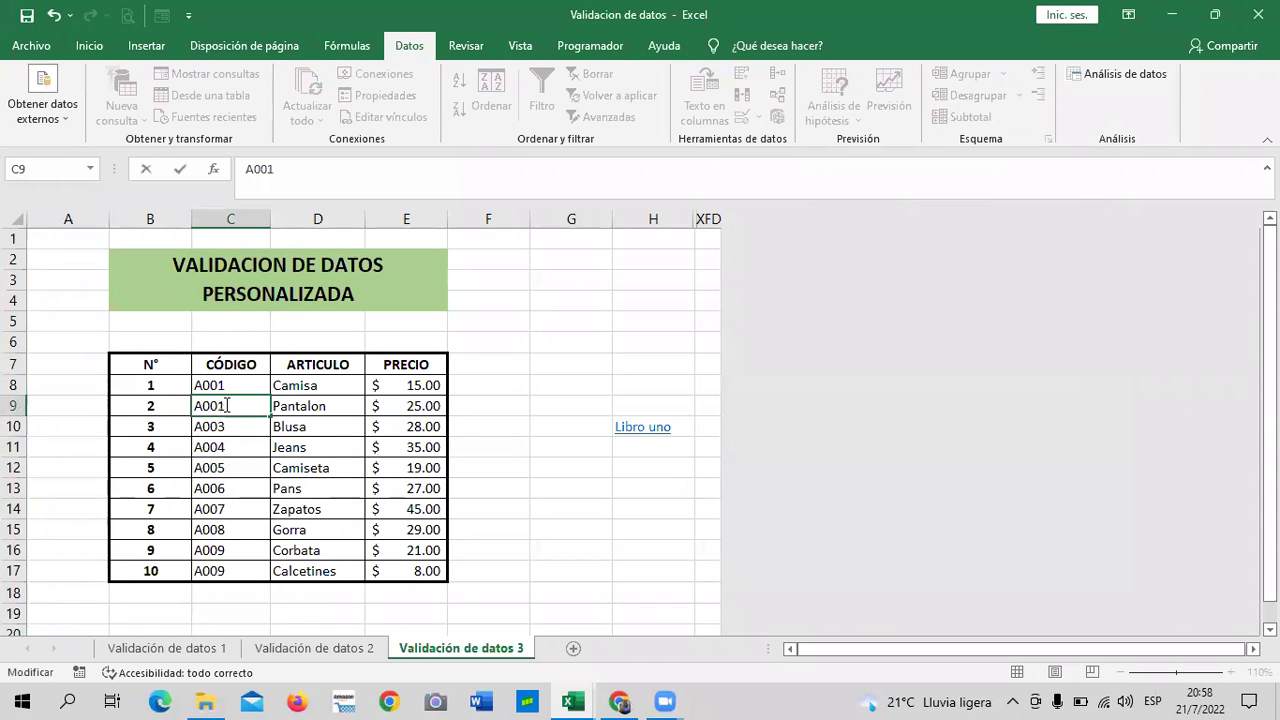
key("Return")
Step: Enter A001 in C10 to test the rule, then cancel the rejection to keep A003
double_click(232, 424)
key("BackSpace")
type("1")
key("Return")
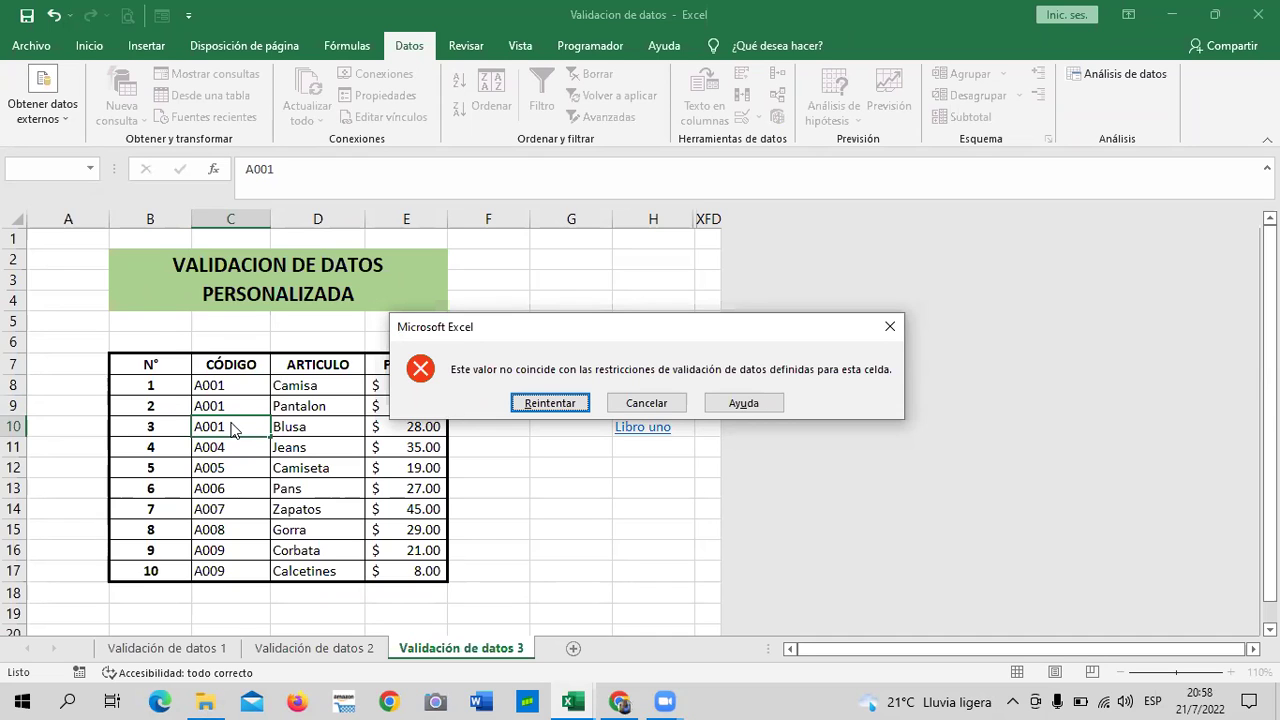
left_click(642, 405)
Step: Check the A001 code in C9, then switch back to the course quiz
left_click(583, 503)
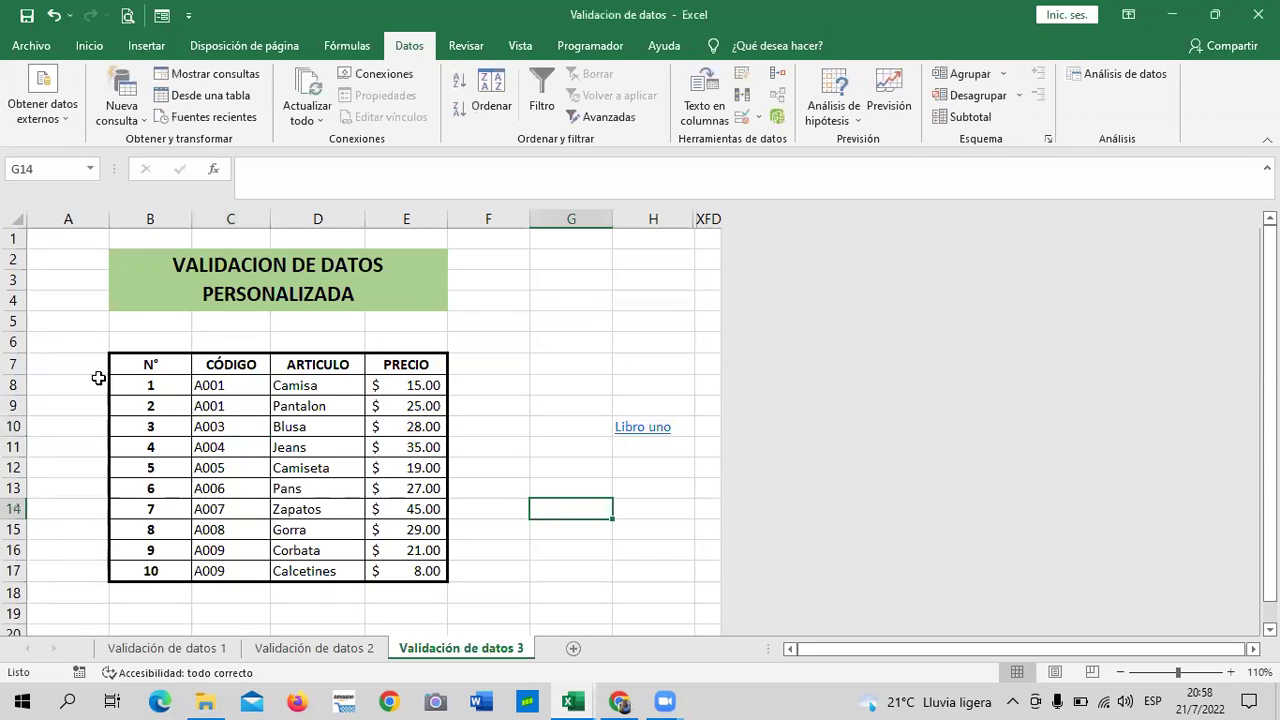
left_click(222, 403)
left_click(565, 320)
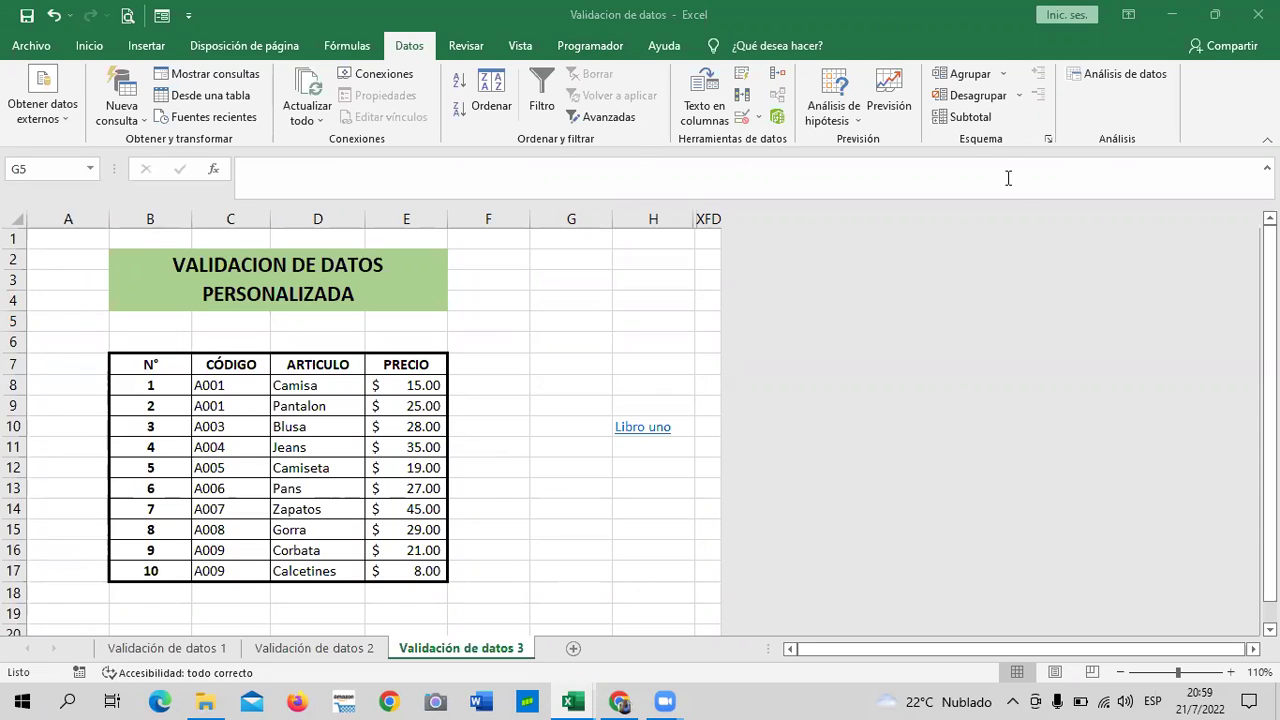
left_click(535, 378)
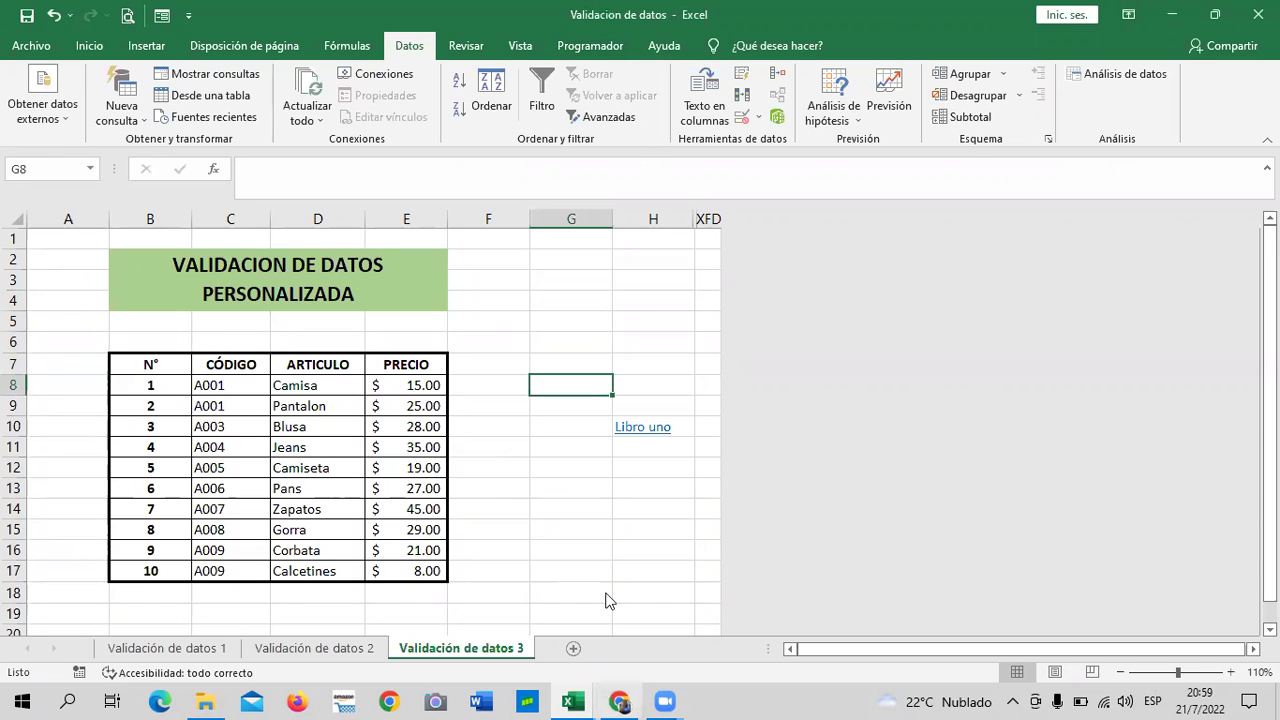
key("alt+Tab")
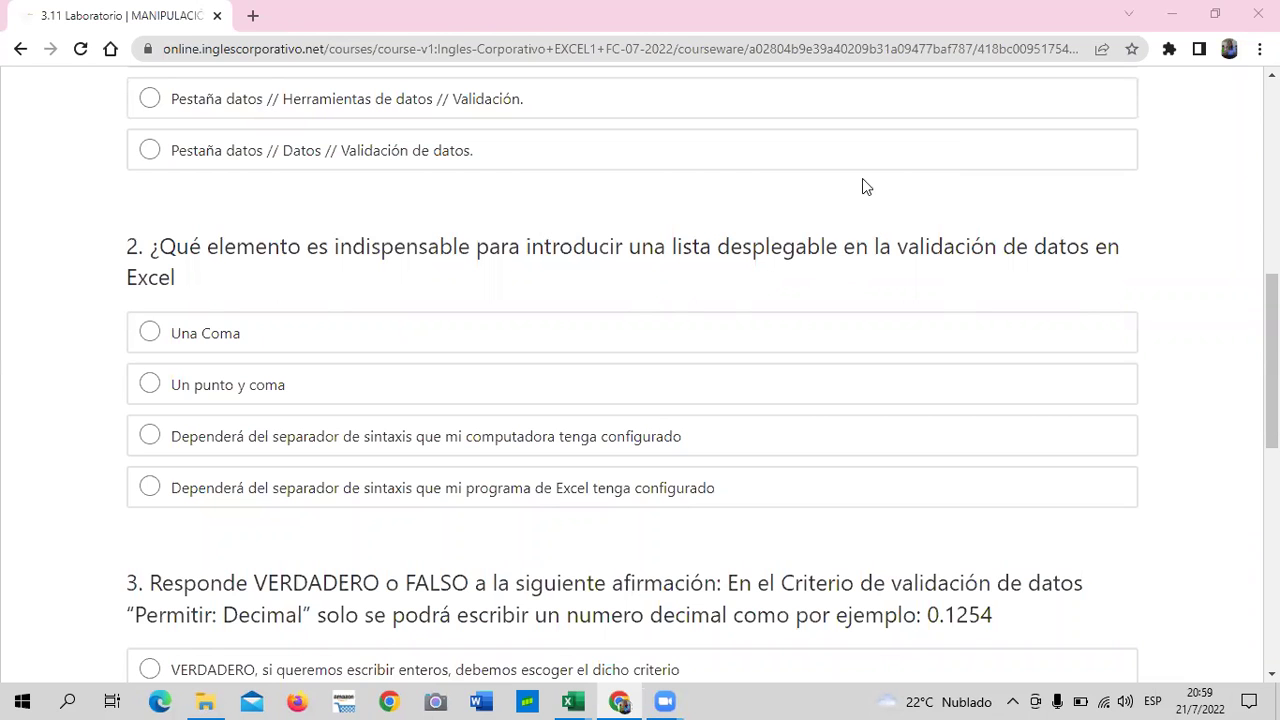
scroll(650, 320, "up", 3)
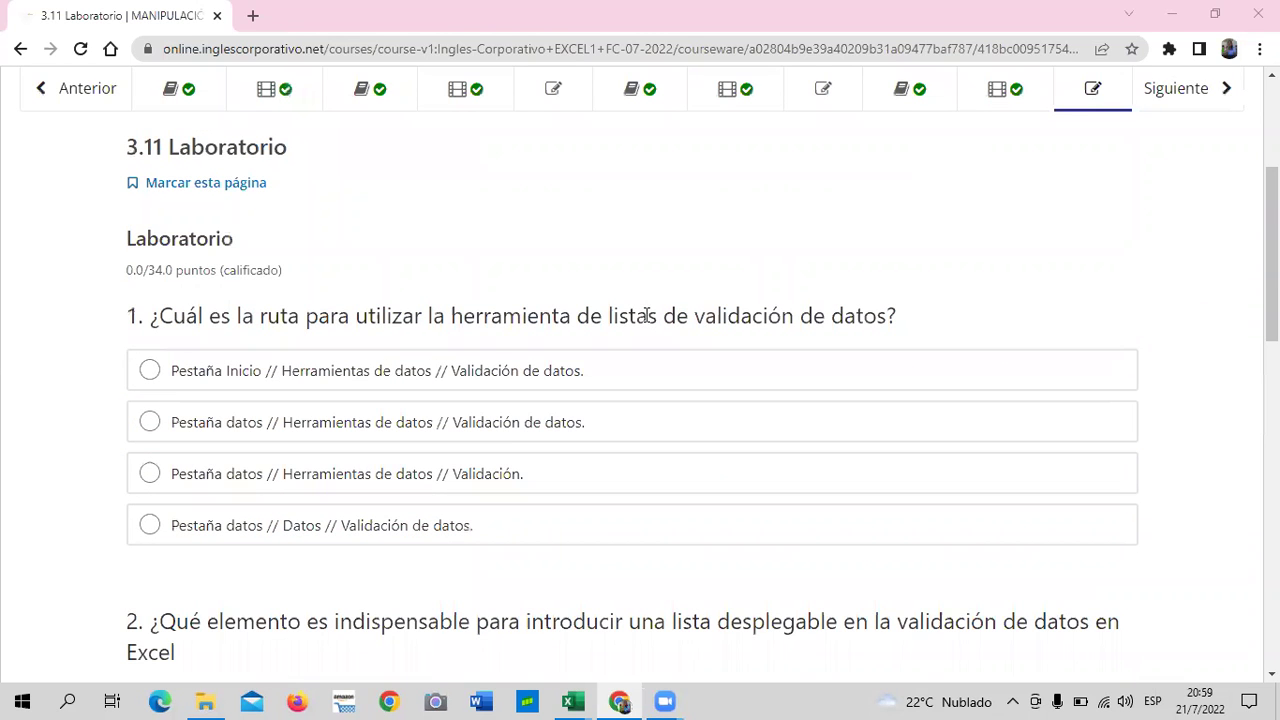
scroll(512, 230, "down", 3)
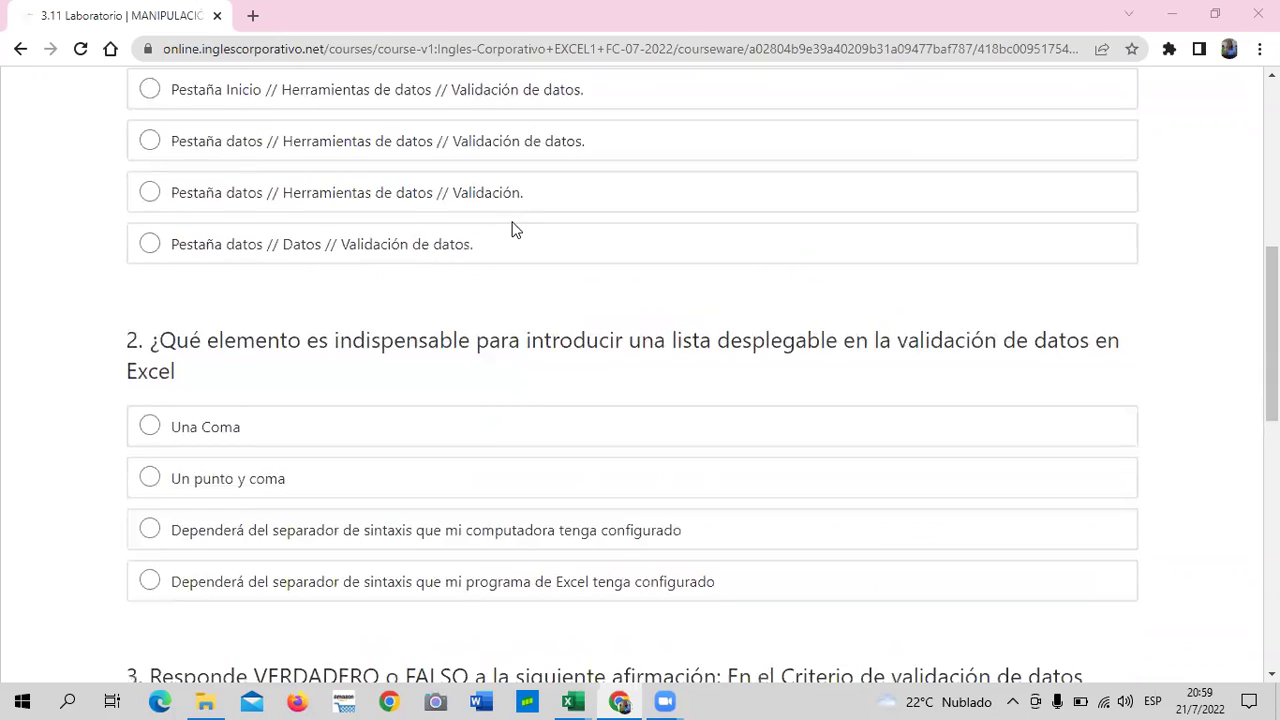
scroll(512, 230, "down", 8)
scroll(514, 240, "up", 8)
scroll(516, 243, "up", 3)
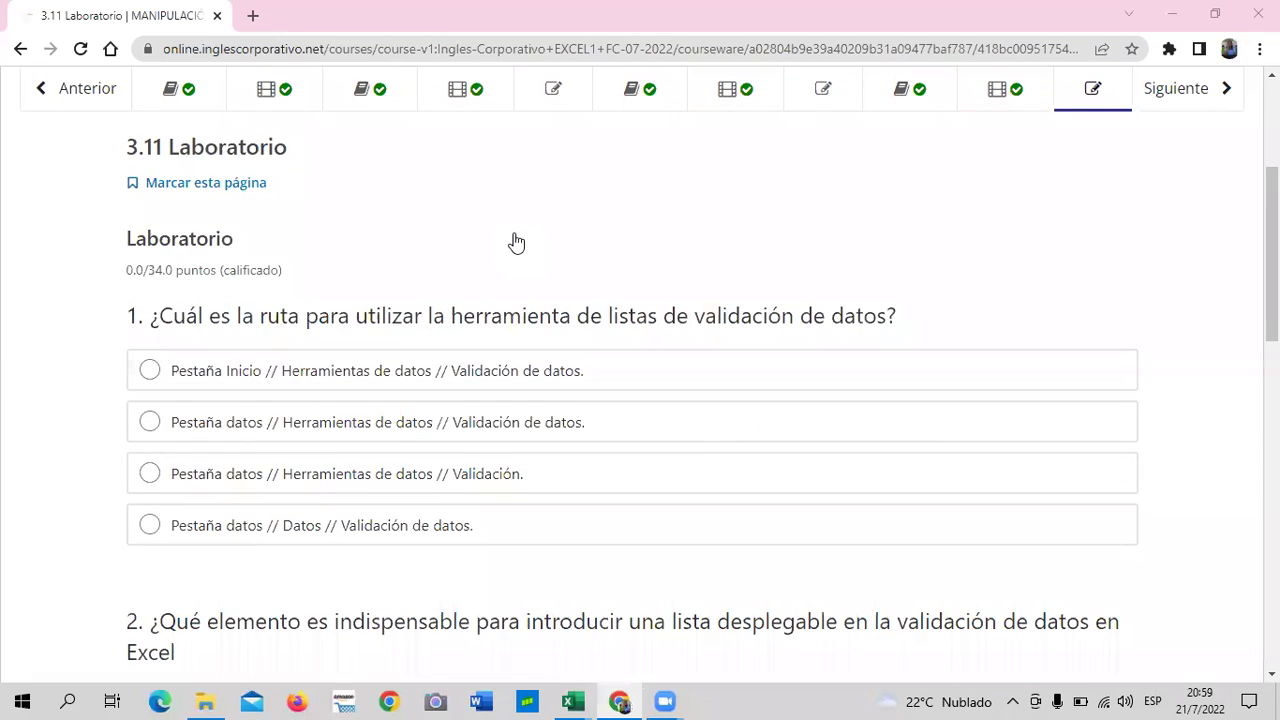
scroll(265, 480, "down", 2)
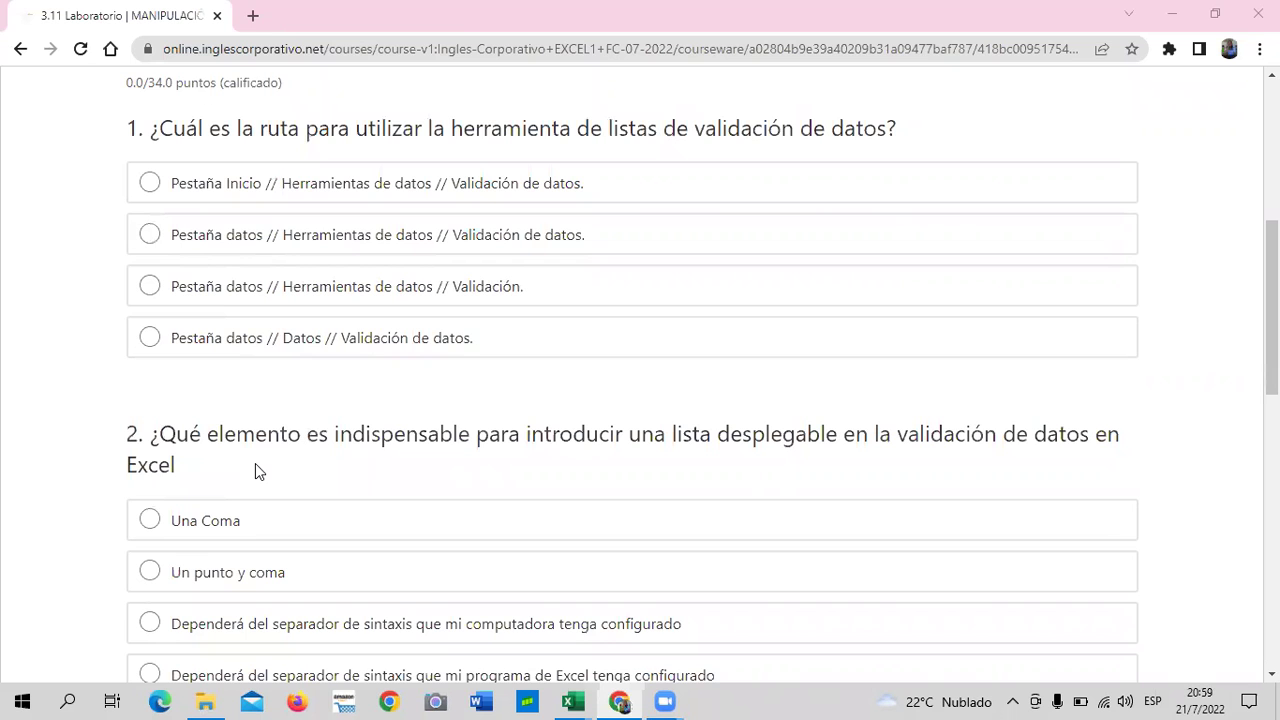
scroll(255, 471, "down", 1)
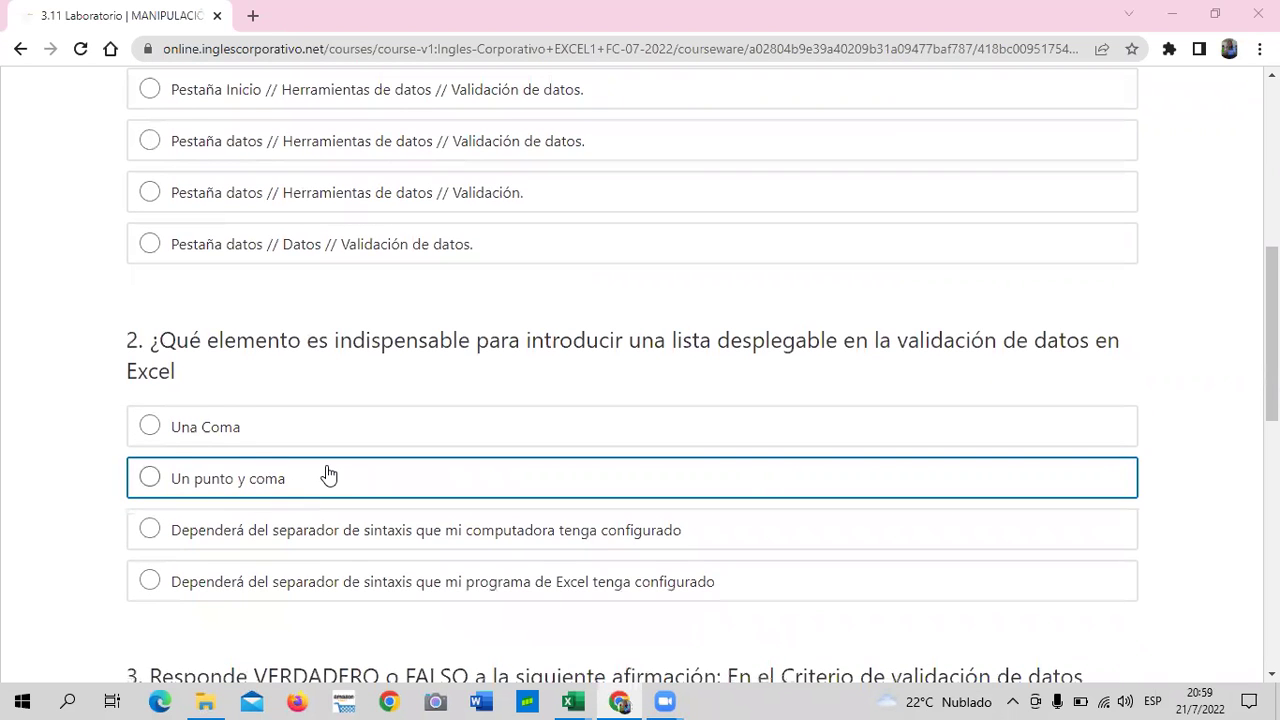
scroll(330, 473, "down", 1)
scroll(330, 471, "down", 1)
scroll(325, 473, "down", 2)
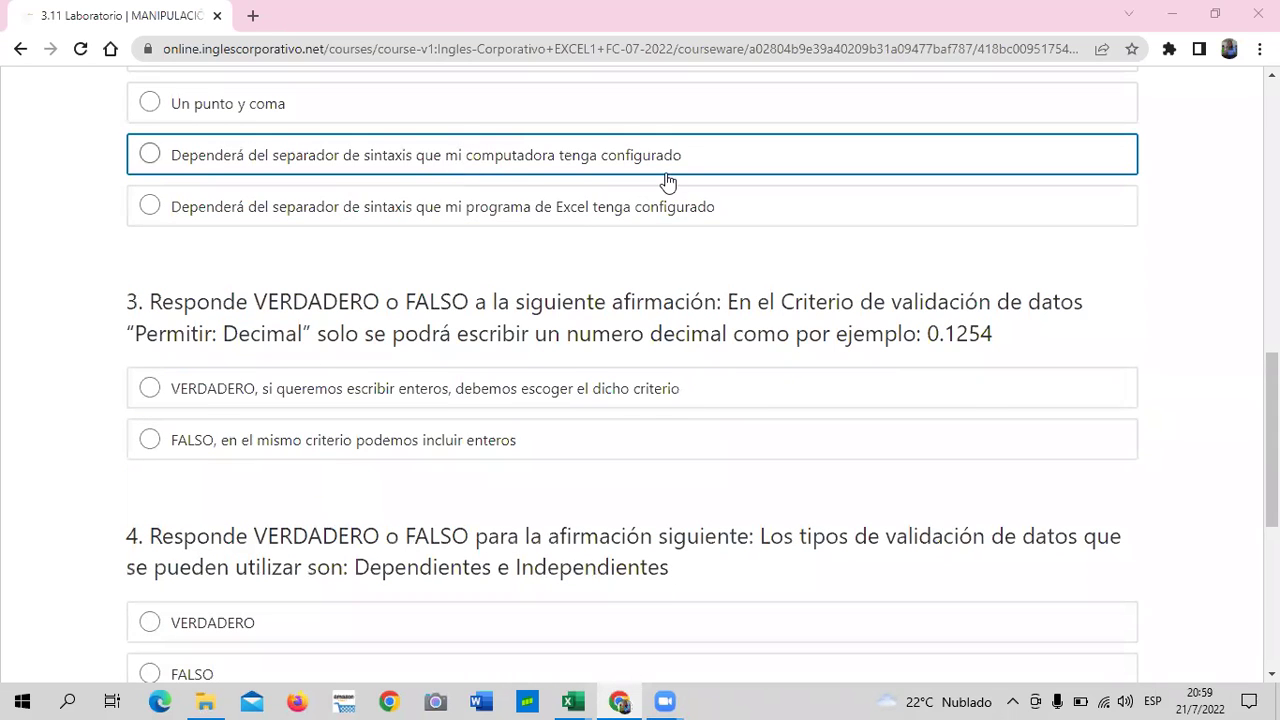
scroll(503, 431, "up", 3)
scroll(500, 434, "up", 7)
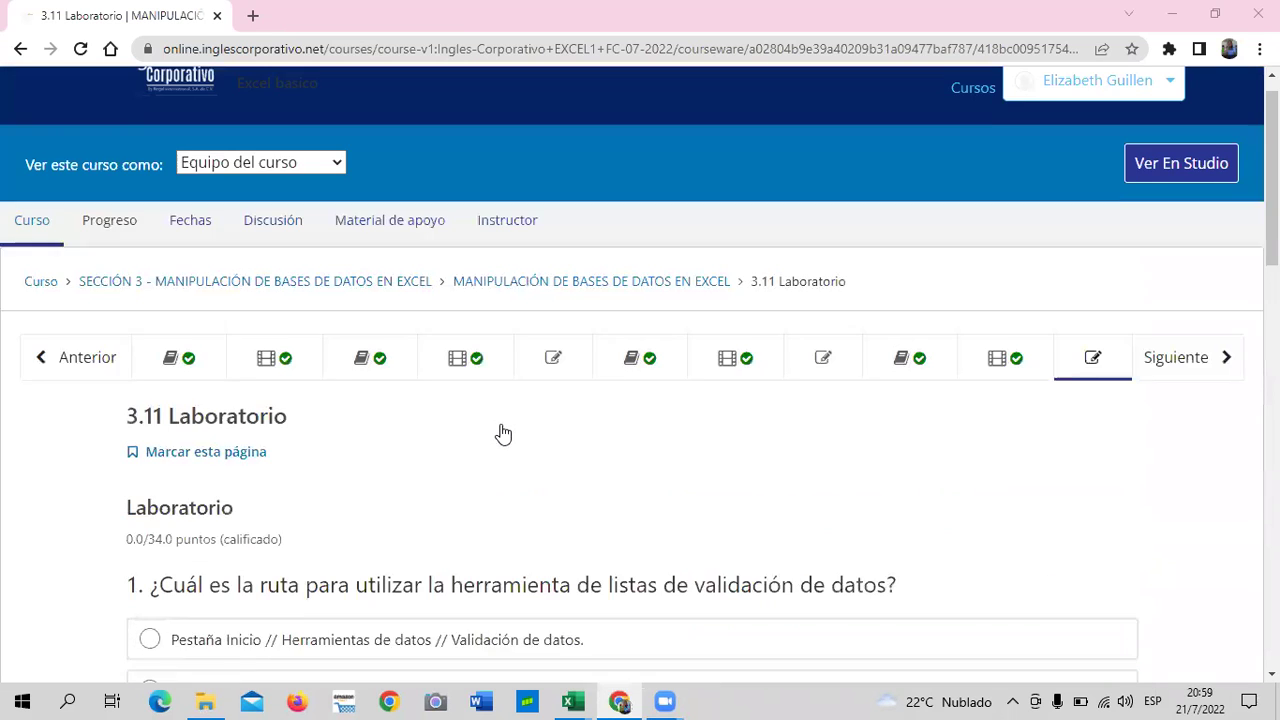